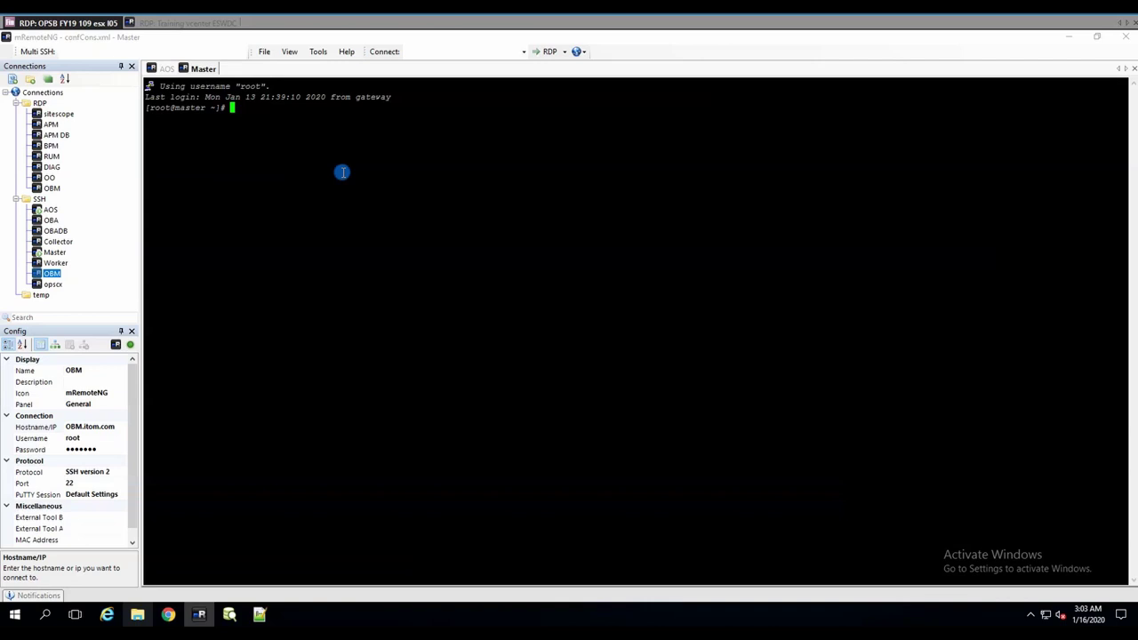
Switch to the Training vcenter remote session to look over the lab's virtual machines.
click(341, 158)
click(168, 67)
click(187, 23)
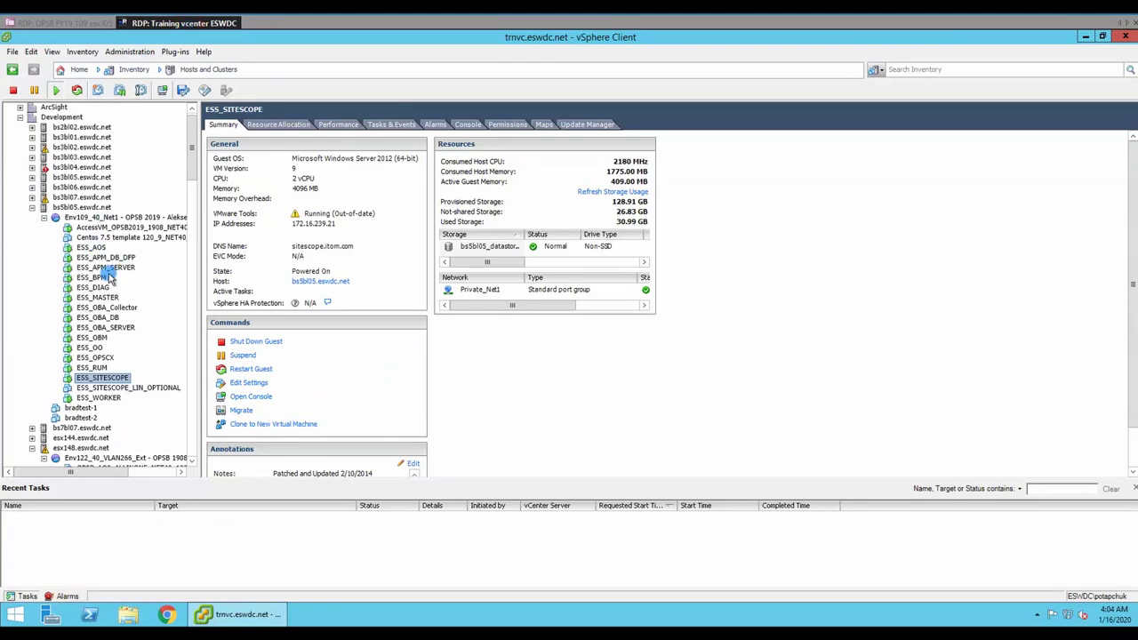
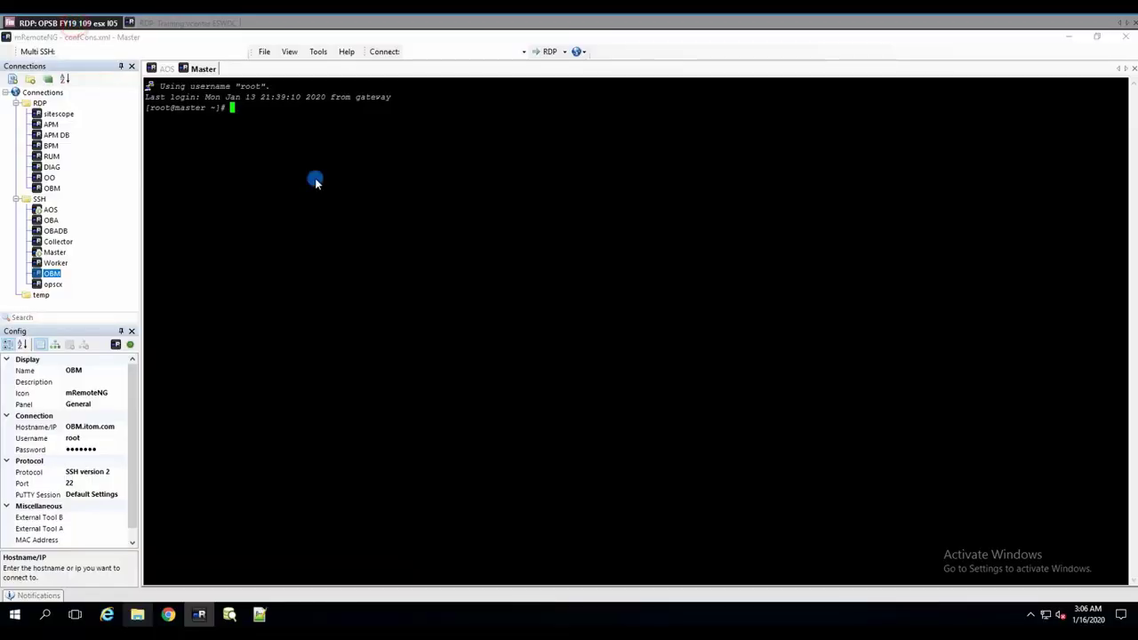
Connect to the OO server over RDP, and check the Operations Agent 12.12 and OBM 2019.11 for Linux files in the Installation files folder.
double_click(49, 176)
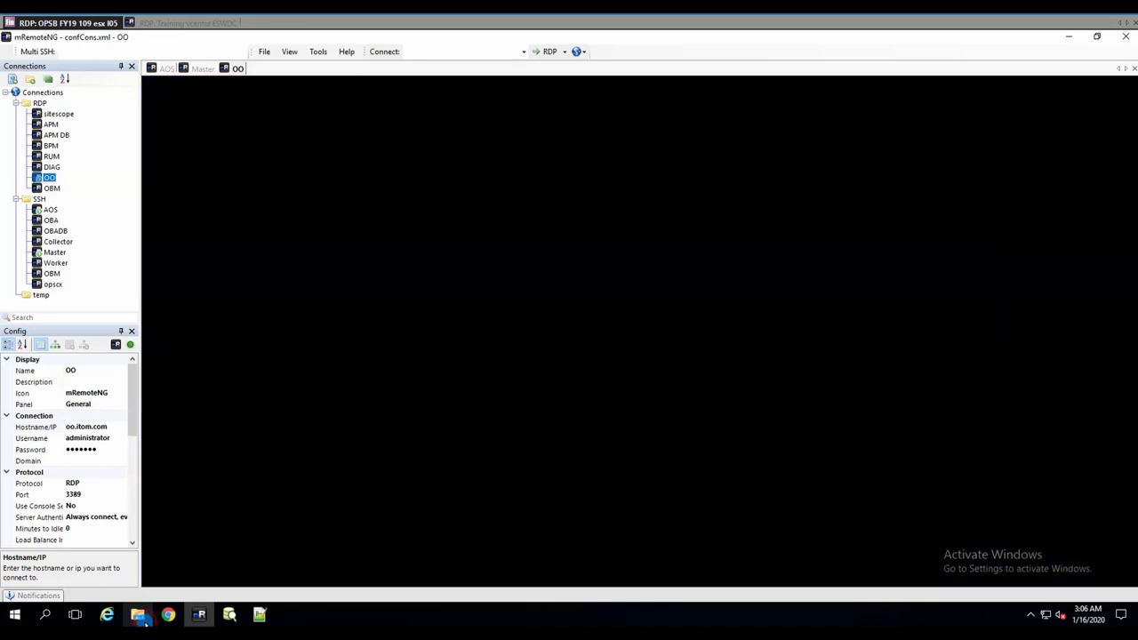
click(143, 617)
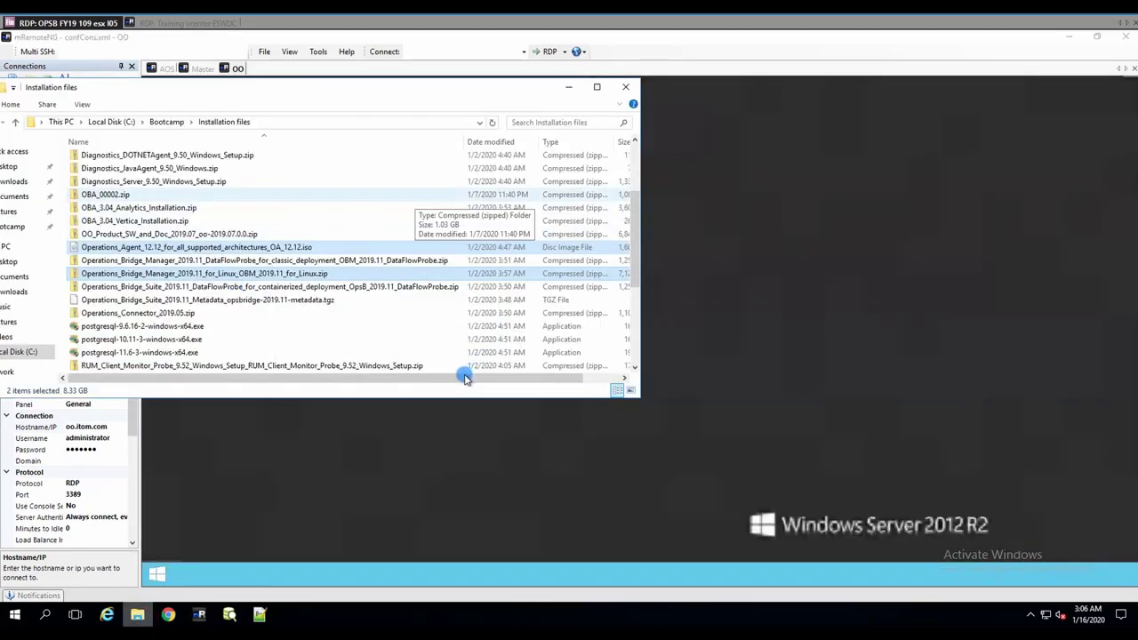
click(213, 250)
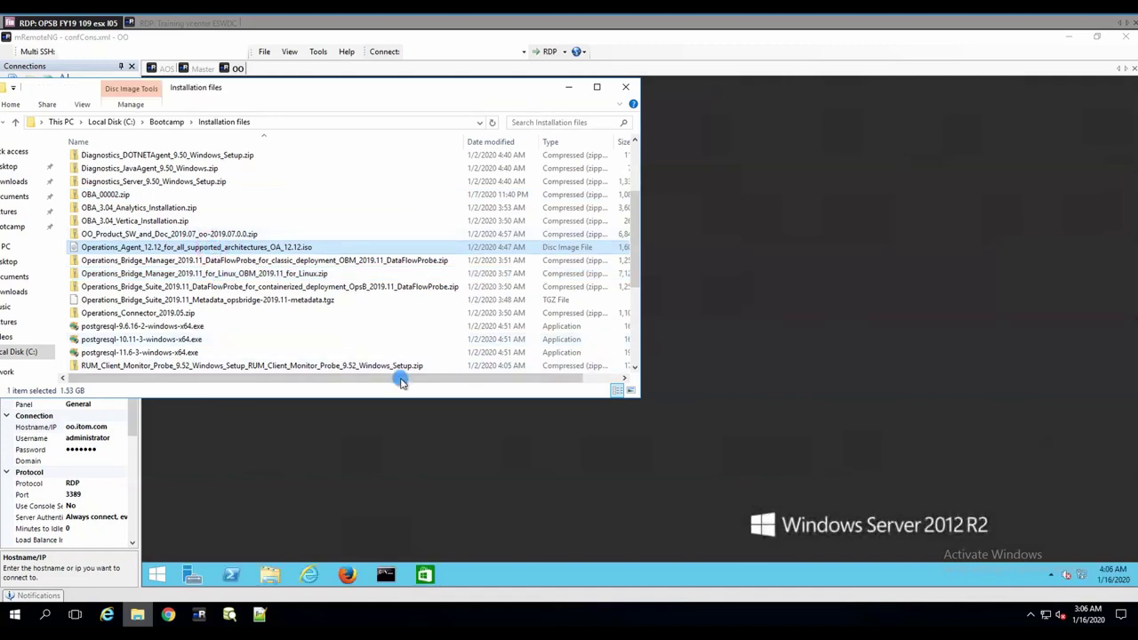
drag(447, 380, 503, 391)
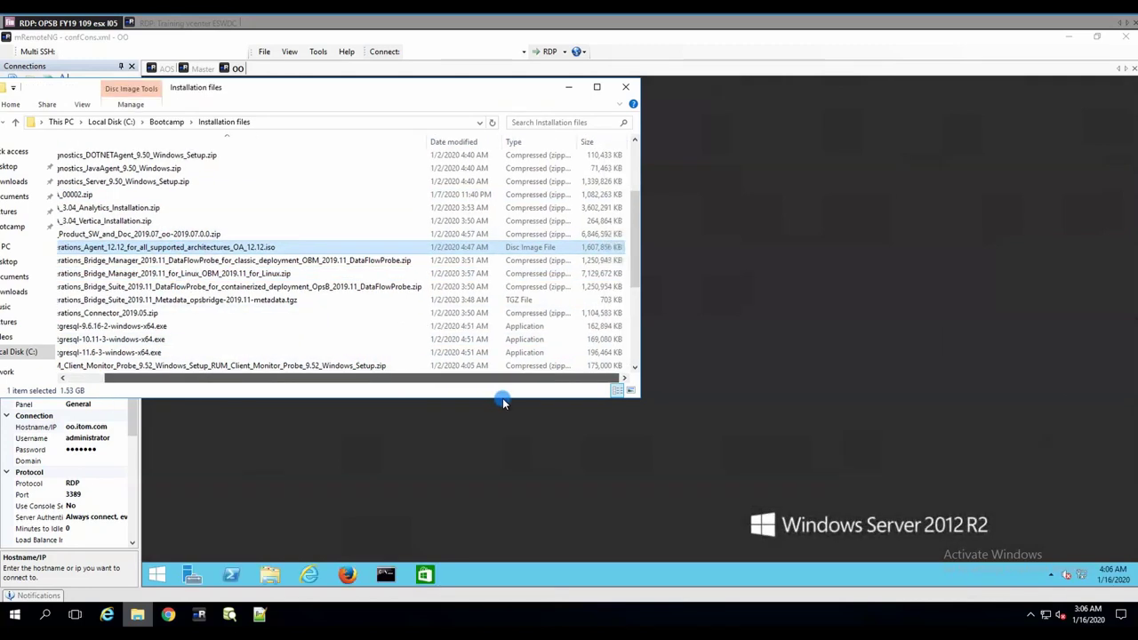
click(188, 272)
drag(390, 377, 272, 376)
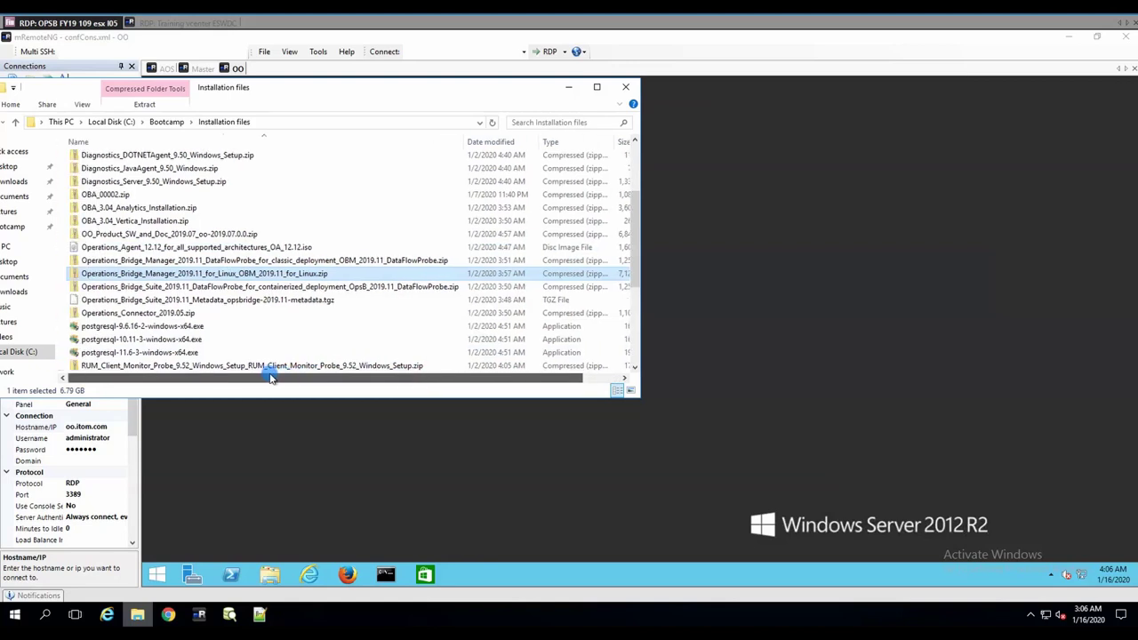
click(574, 91)
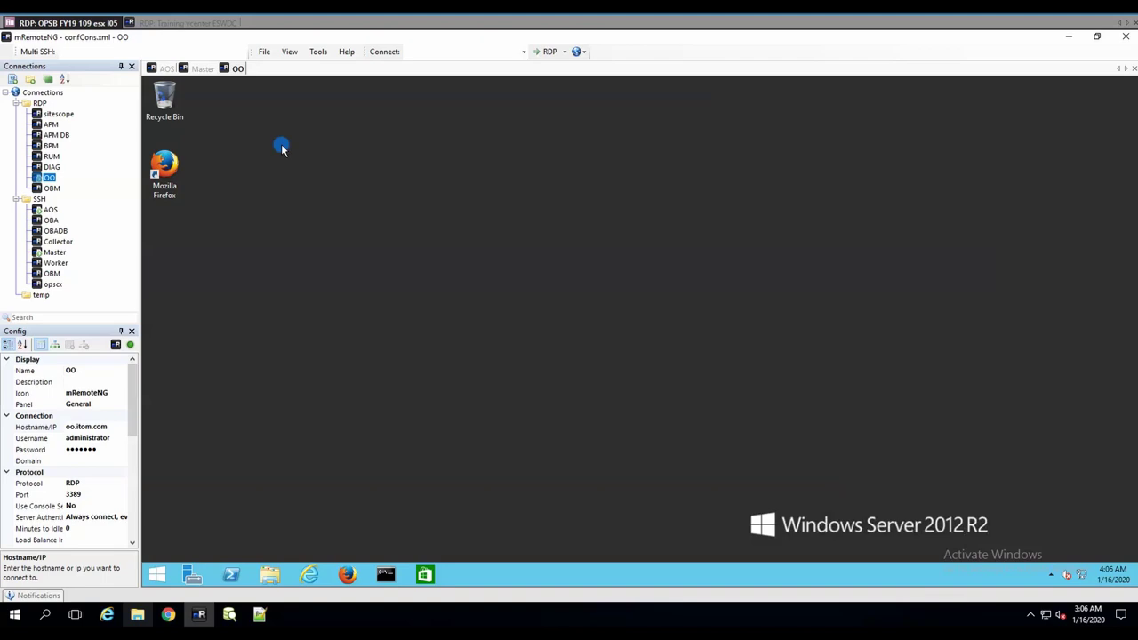
In the Training vcenter session, review the snapshot tree of the ESS_AOS virtual machine in Snapshot Manager and close it.
click(171, 23)
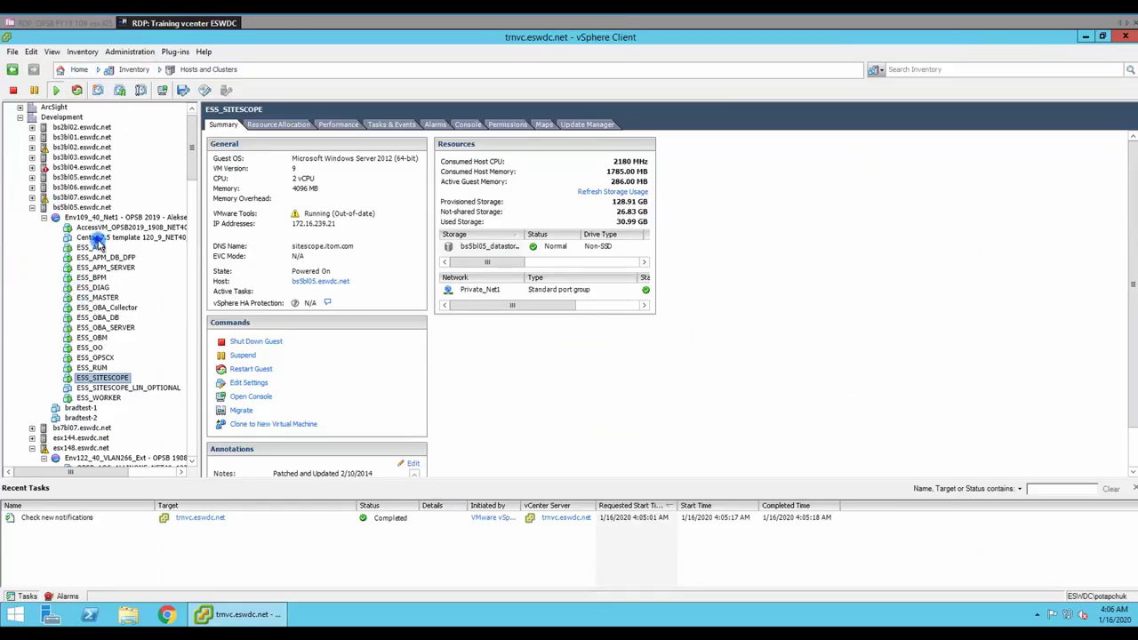
click(98, 246)
right_click(96, 247)
click(94, 247)
right_click(92, 247)
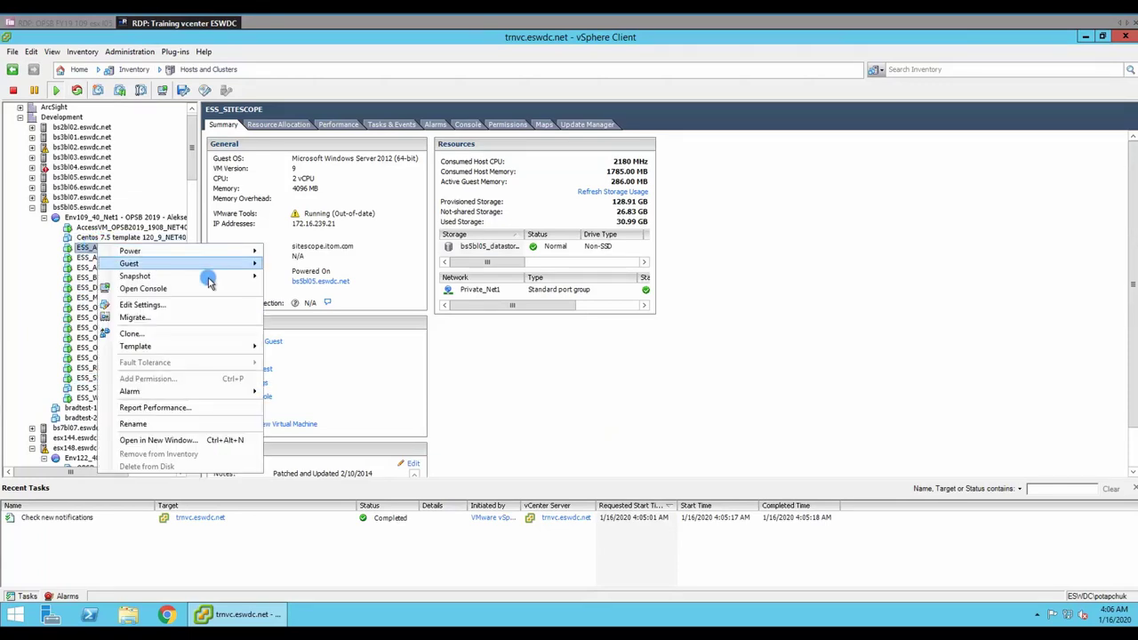
mouse_move(209, 276)
click(317, 302)
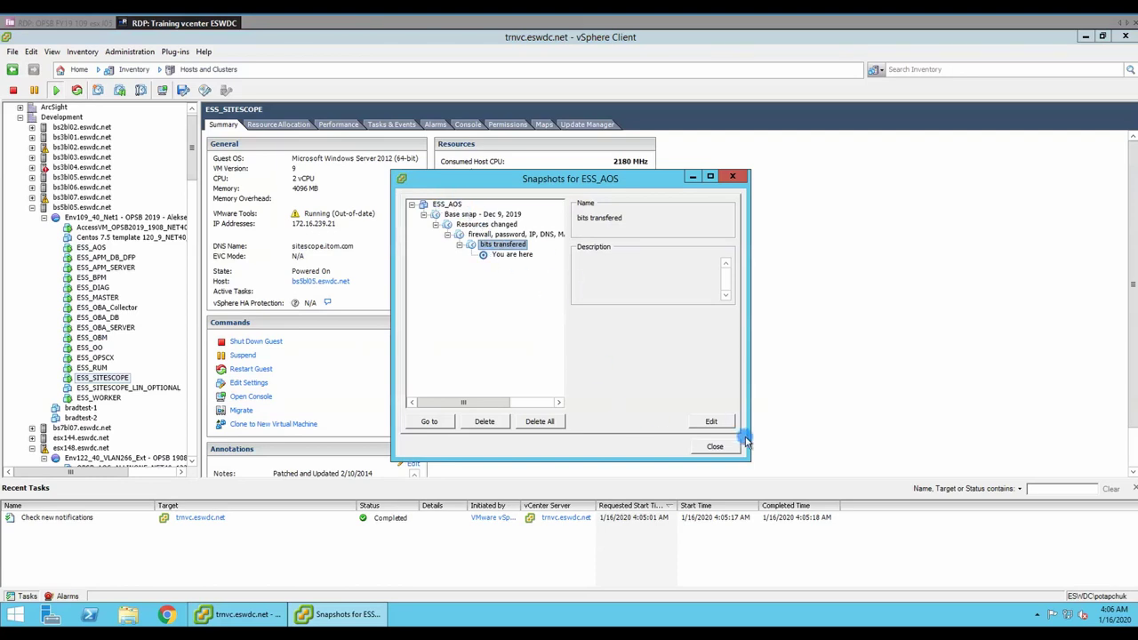
click(715, 446)
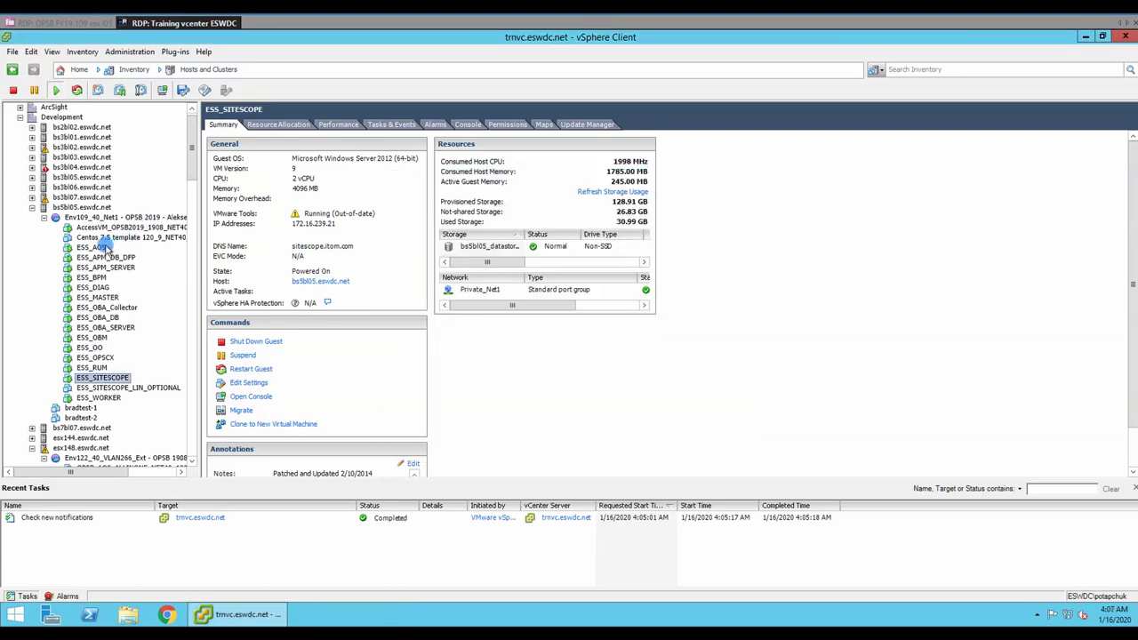
View the available snapshot operations for the ESS_AOS virtual machine without running any of them.
right_click(105, 248)
mouse_move(223, 265)
mouse_move(246, 279)
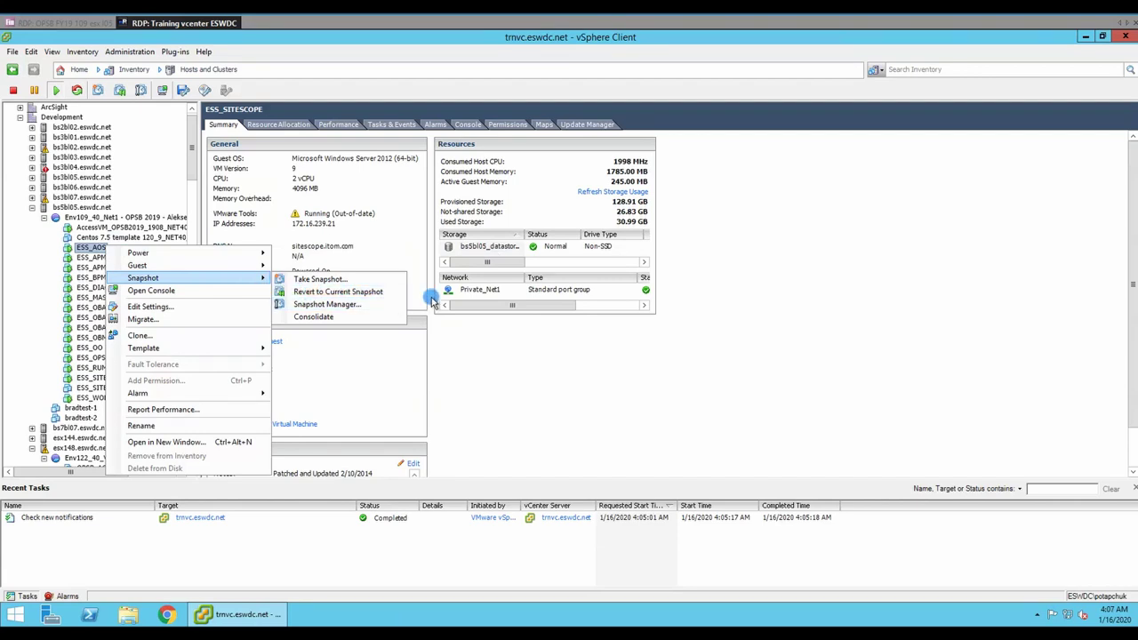
click(487, 372)
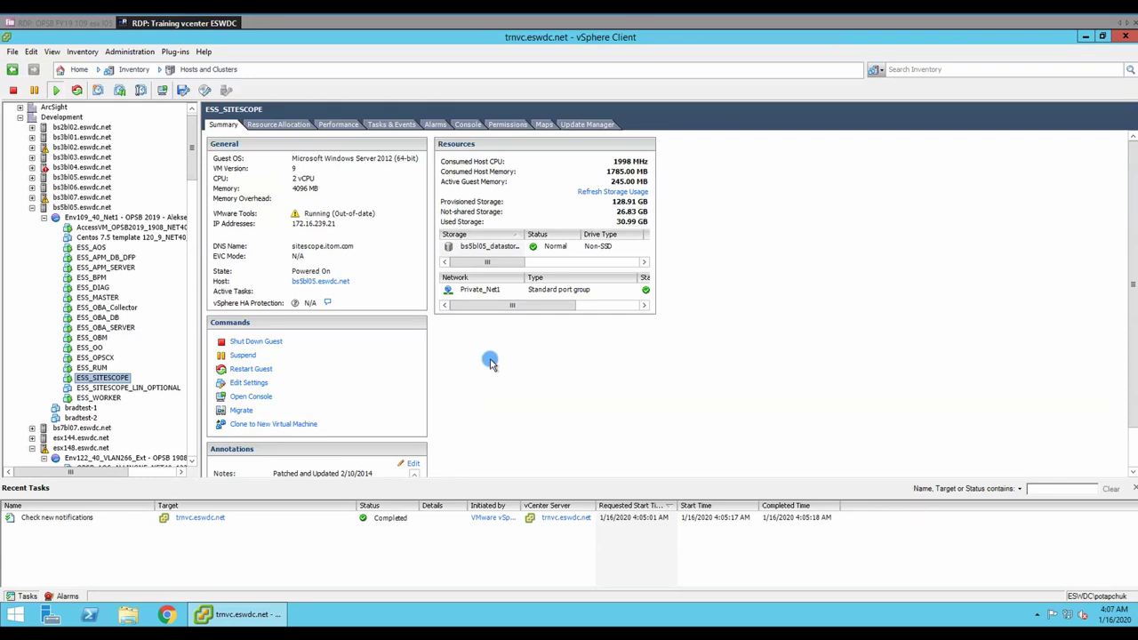
click(67, 23)
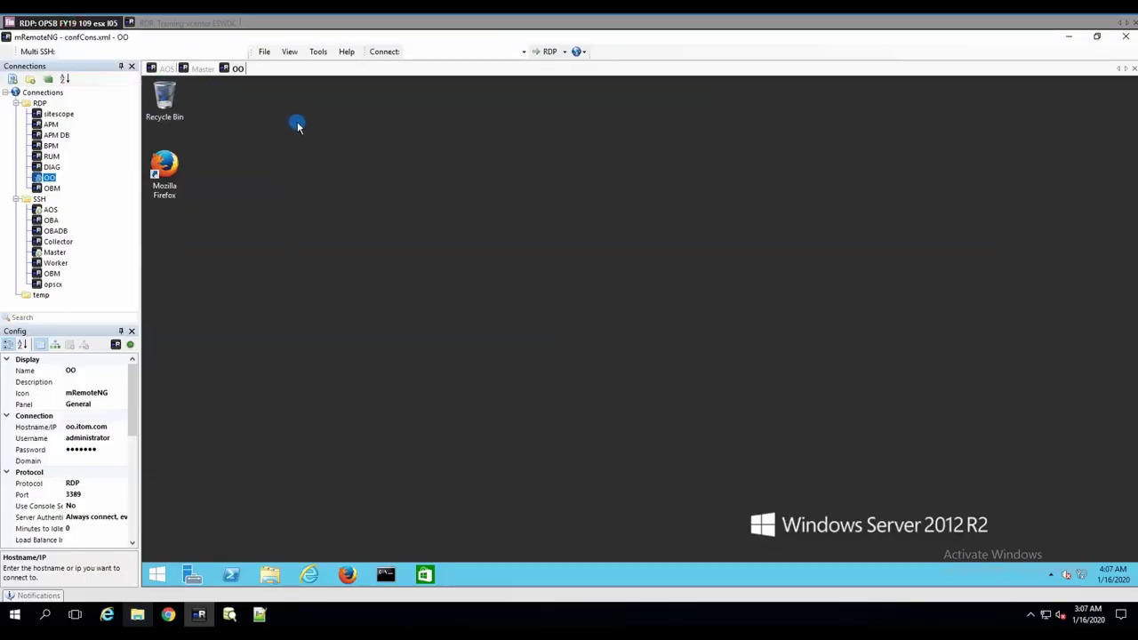
click(182, 24)
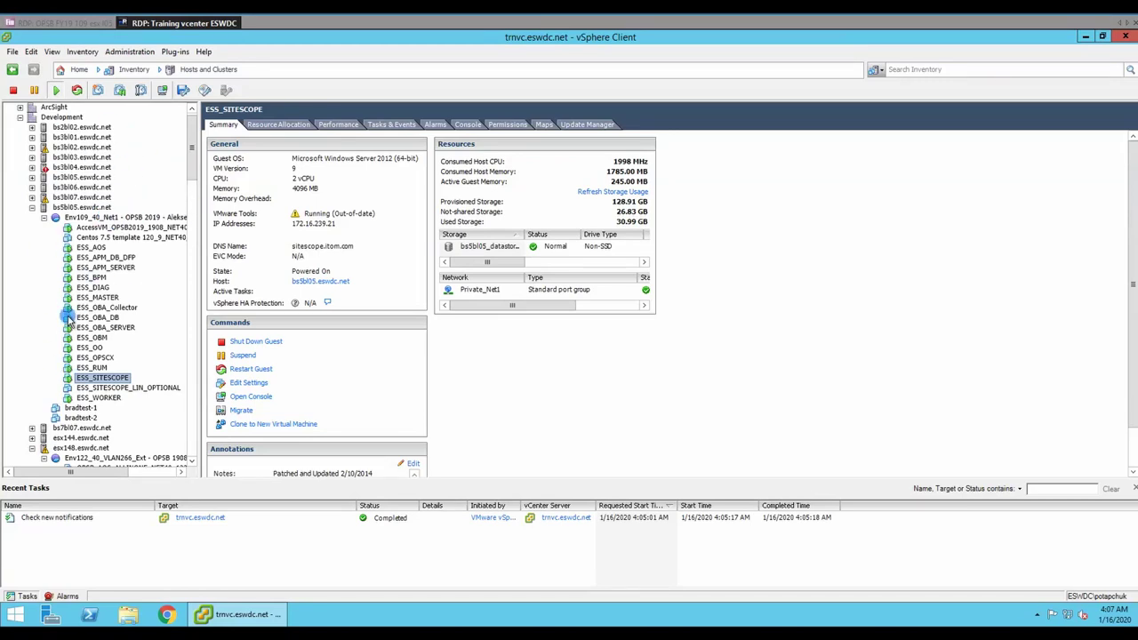
click(75, 24)
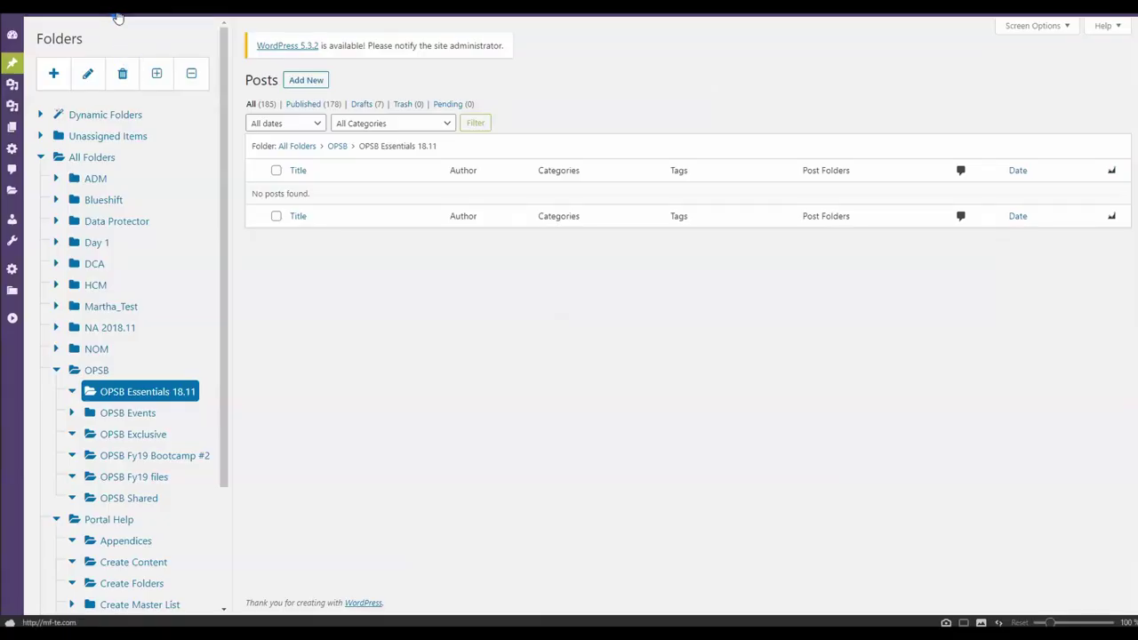
Check the live OPSB Suite page on the WordPress site and return to its Elementor editor.
mouse_move(74, 32)
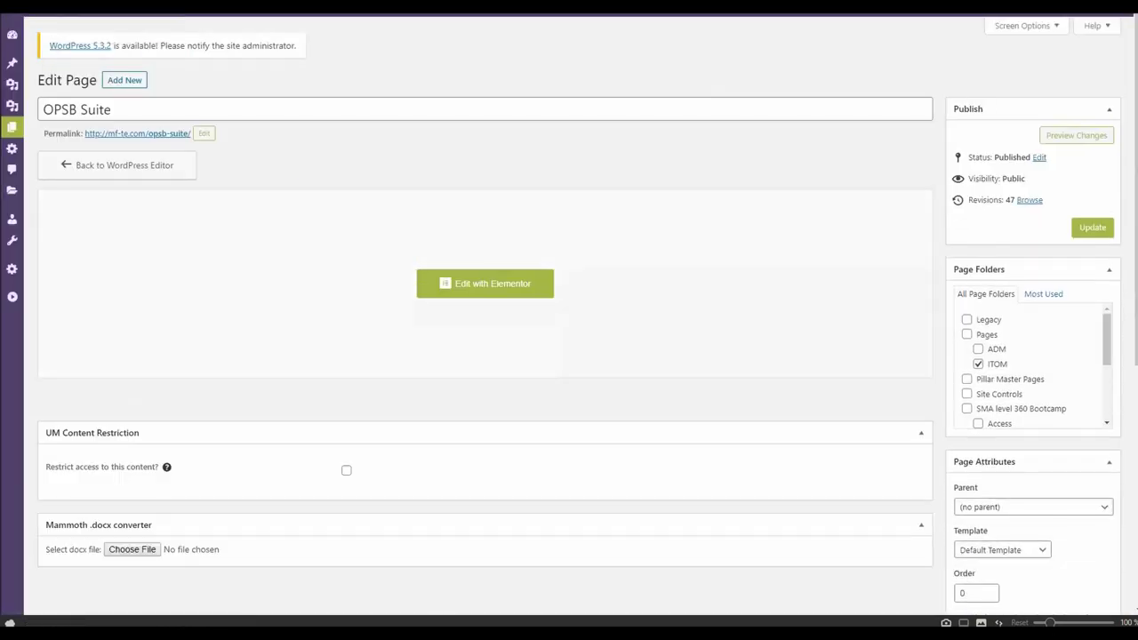
click(313, 26)
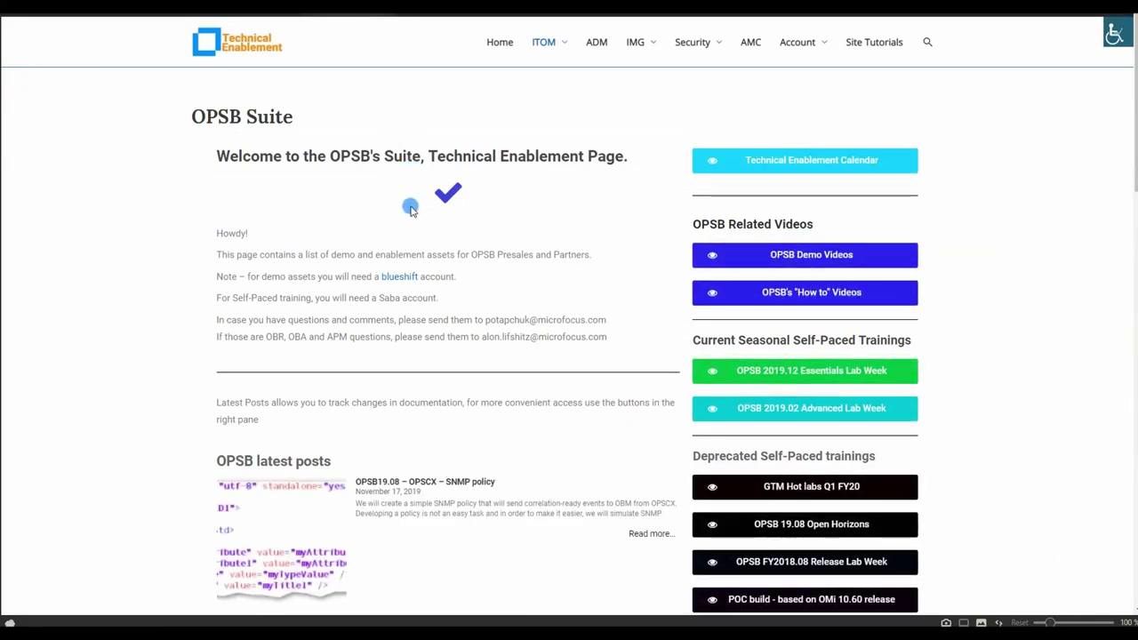
key(alt+Left)
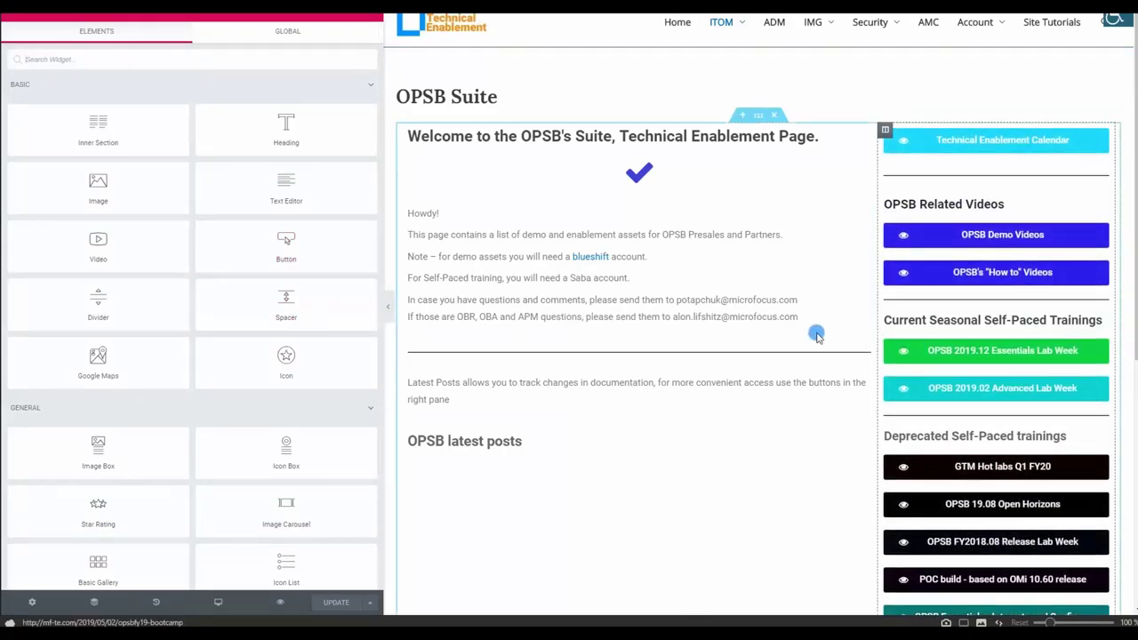
Change the green Essentials Lab Week button's text to "OPSB 1018.11 Essentials Lab Week" and update the page.
click(943, 350)
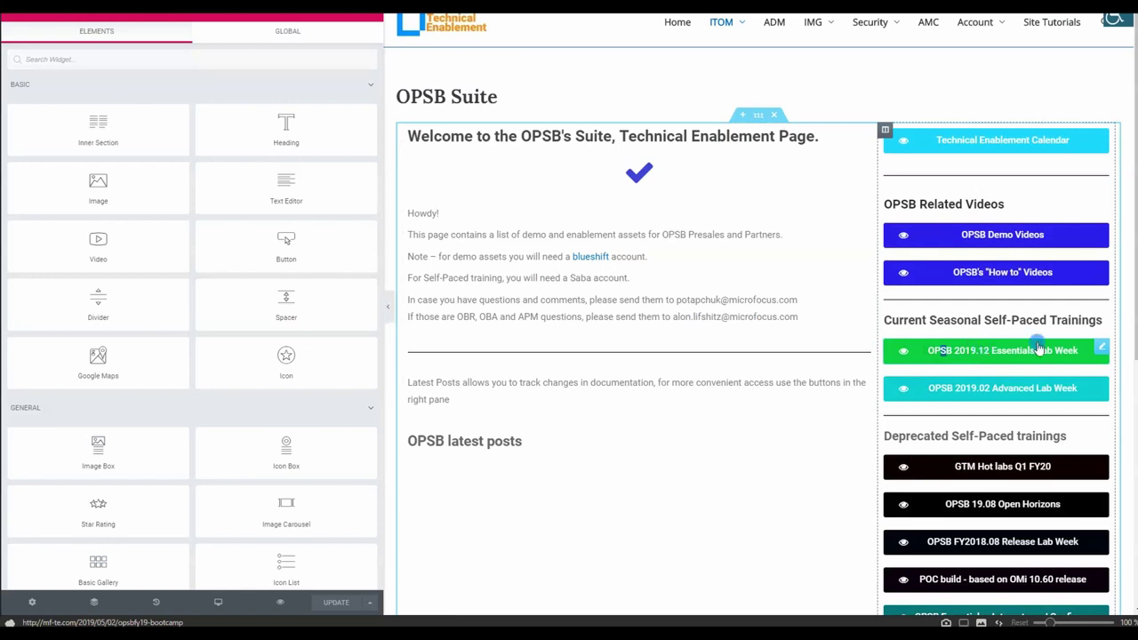
click(1101, 347)
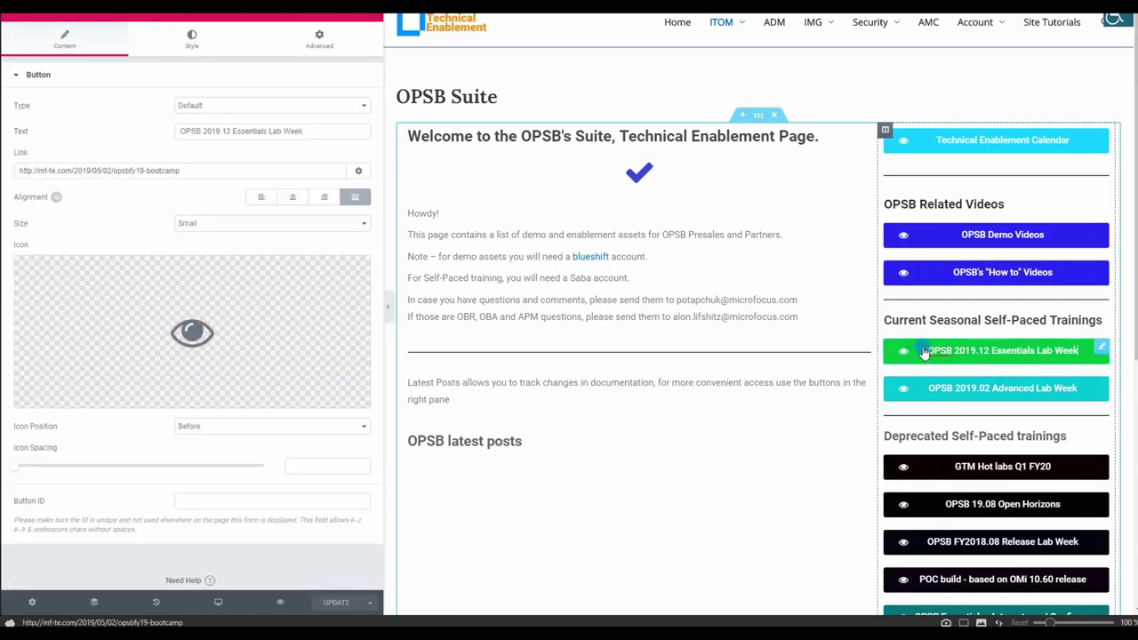
click(228, 130)
drag(230, 130, 197, 131)
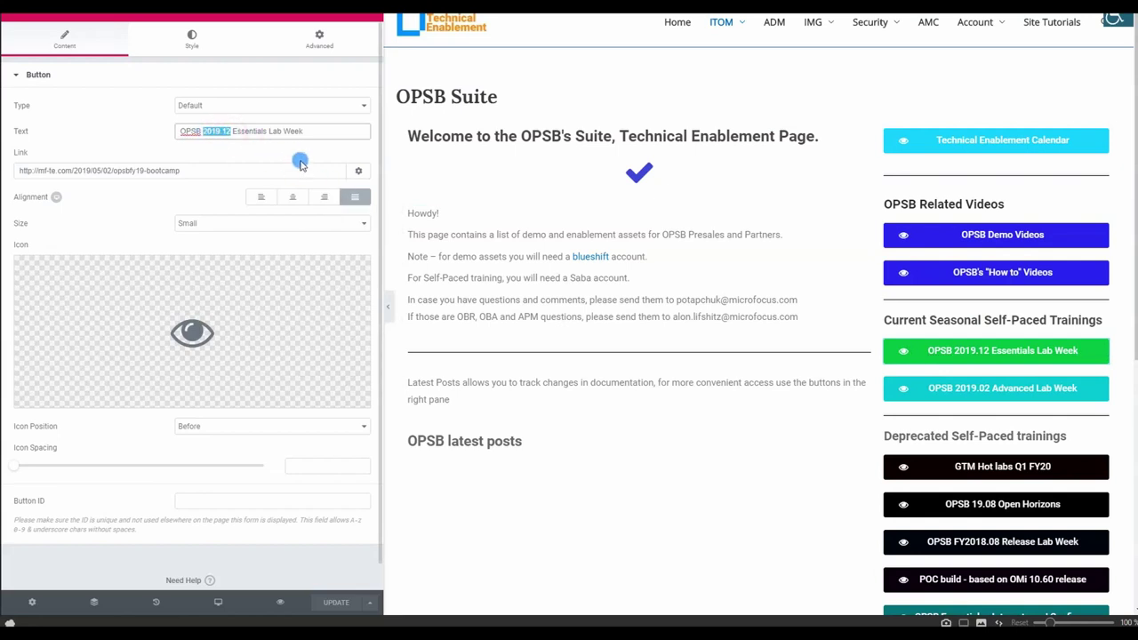
text(2020)
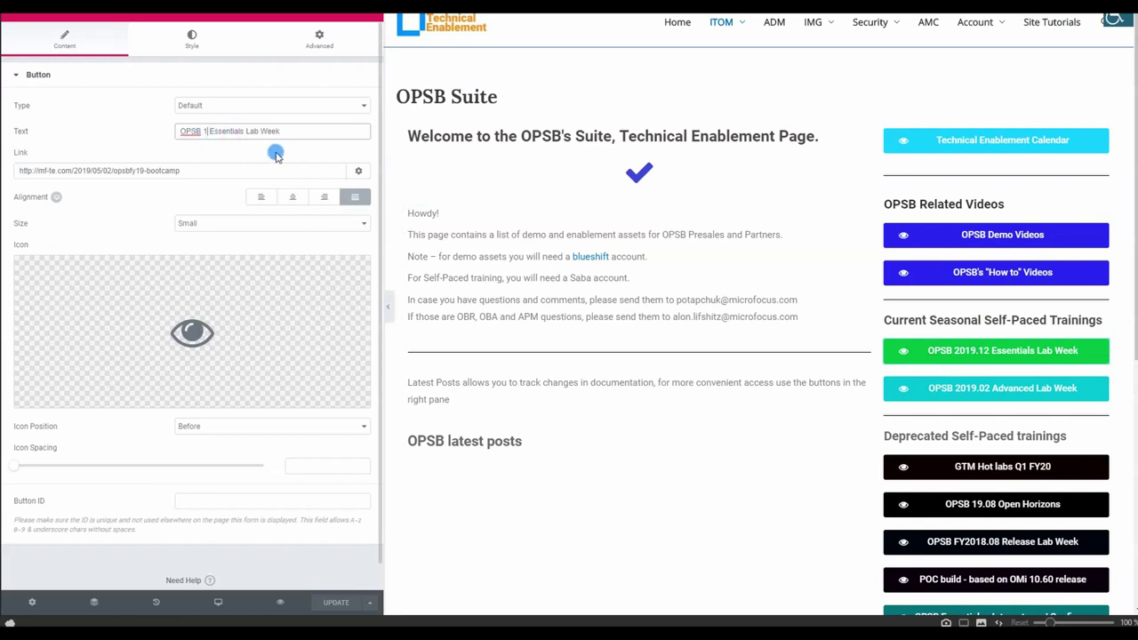
text(.11)
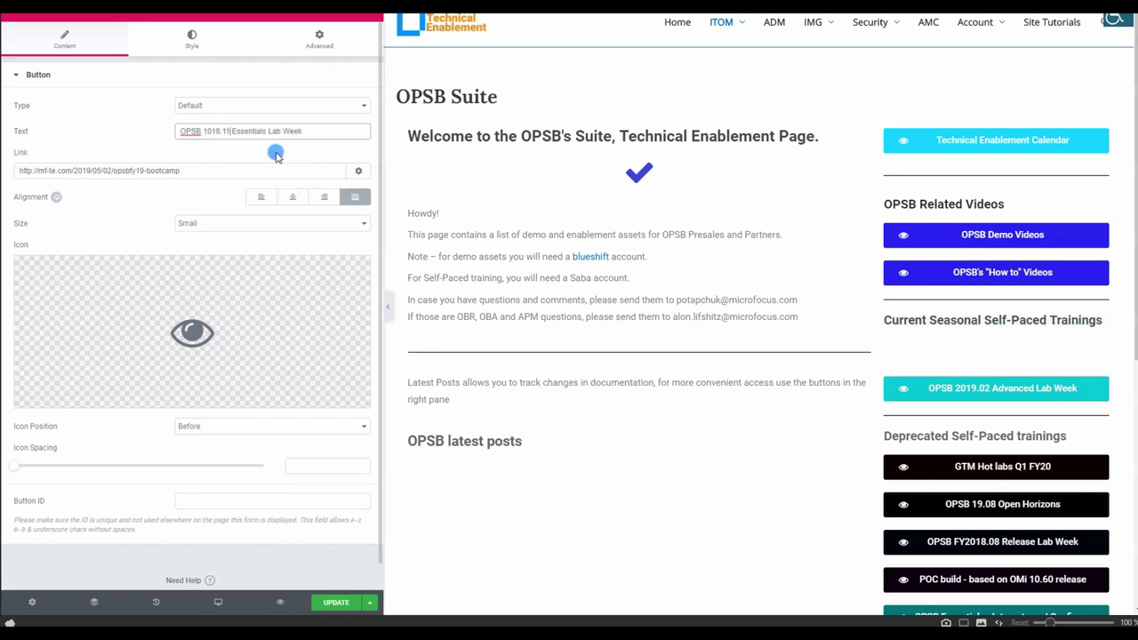
click(340, 604)
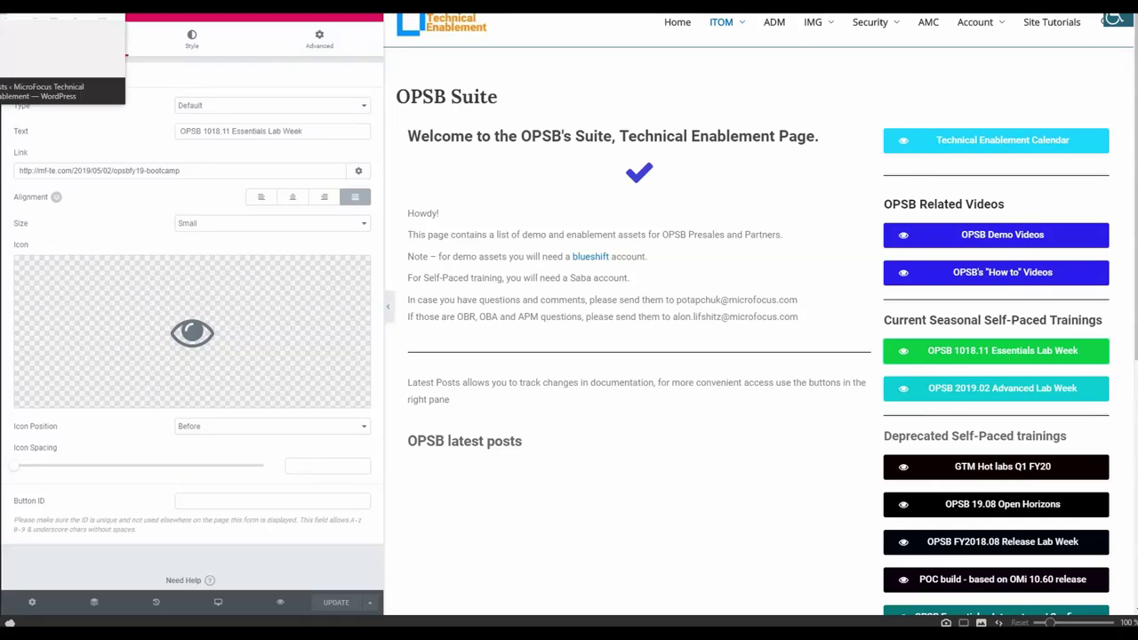
From the OPSB Essentials 18.11 posts list, add a new post titled "OPSB 2018.11 - Essentials Training Master Page".
key(ctrl+Tab)
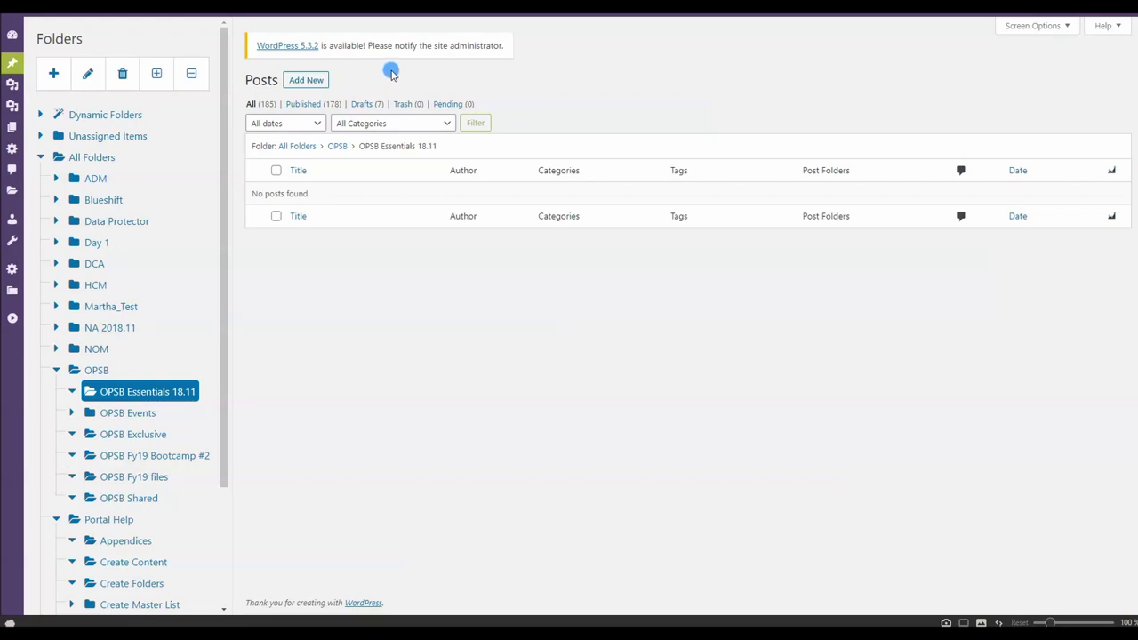
click(312, 80)
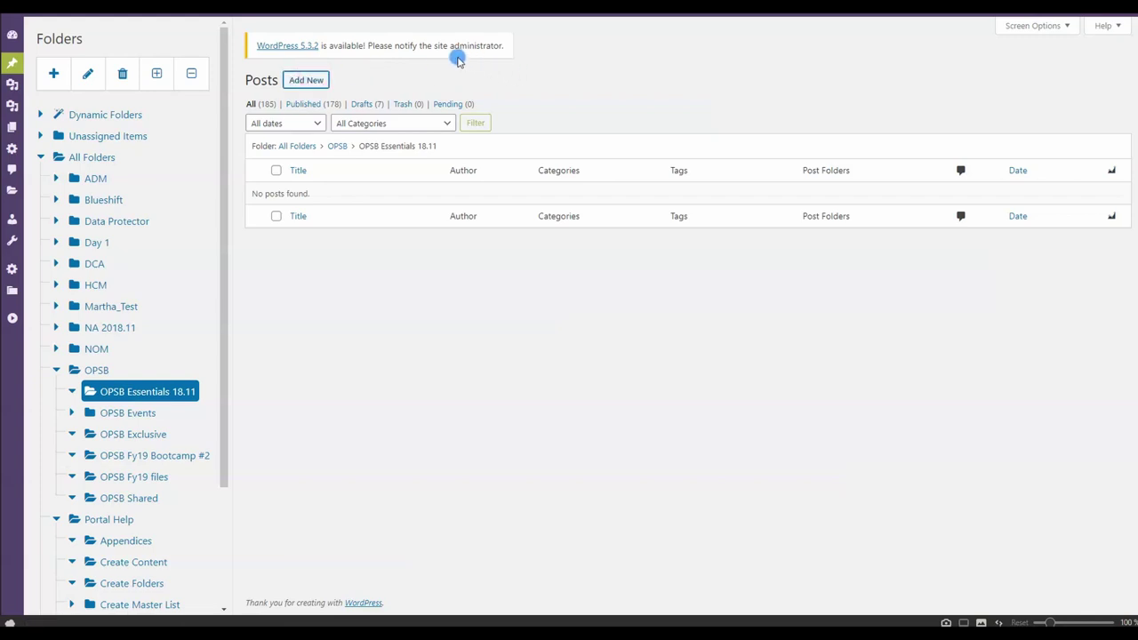
click(190, 109)
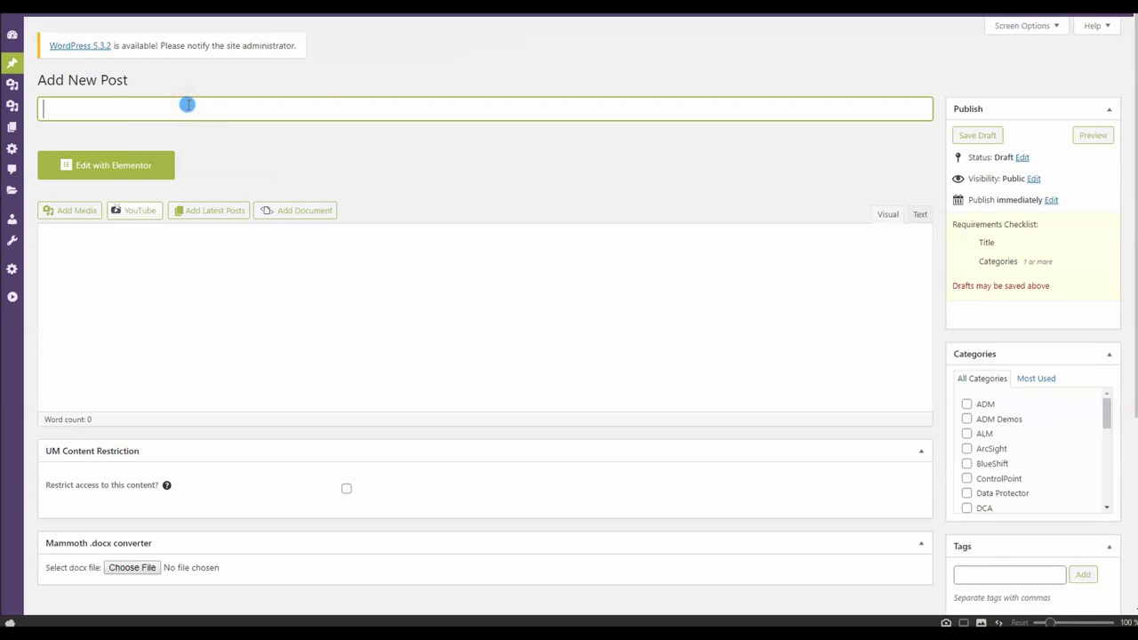
text(2018.11)
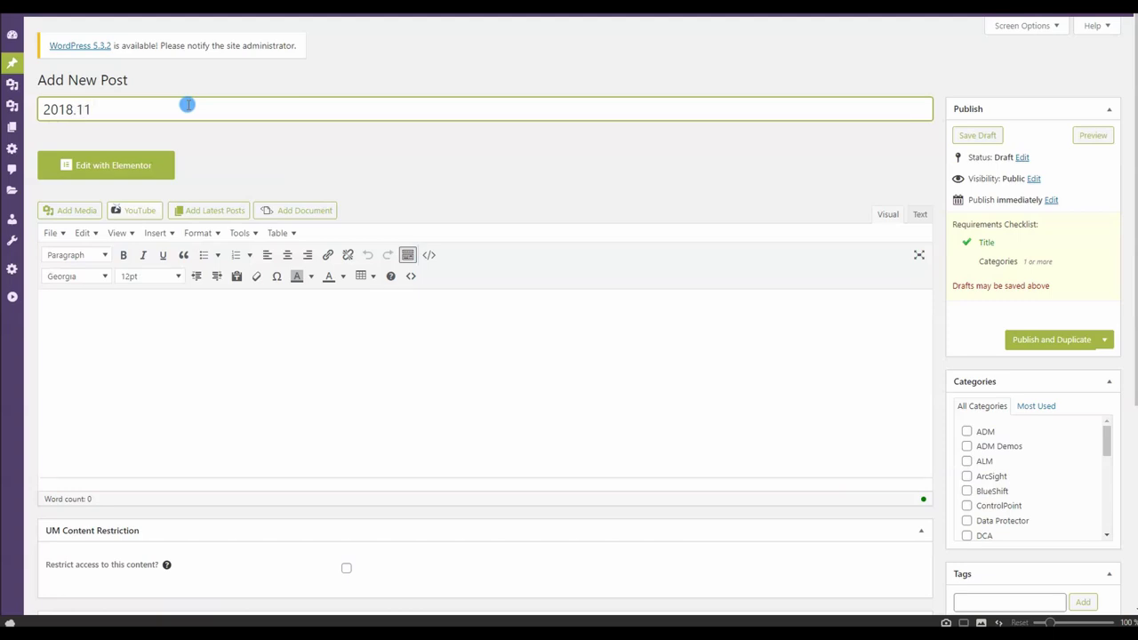
text(OPSB 2018.11 )
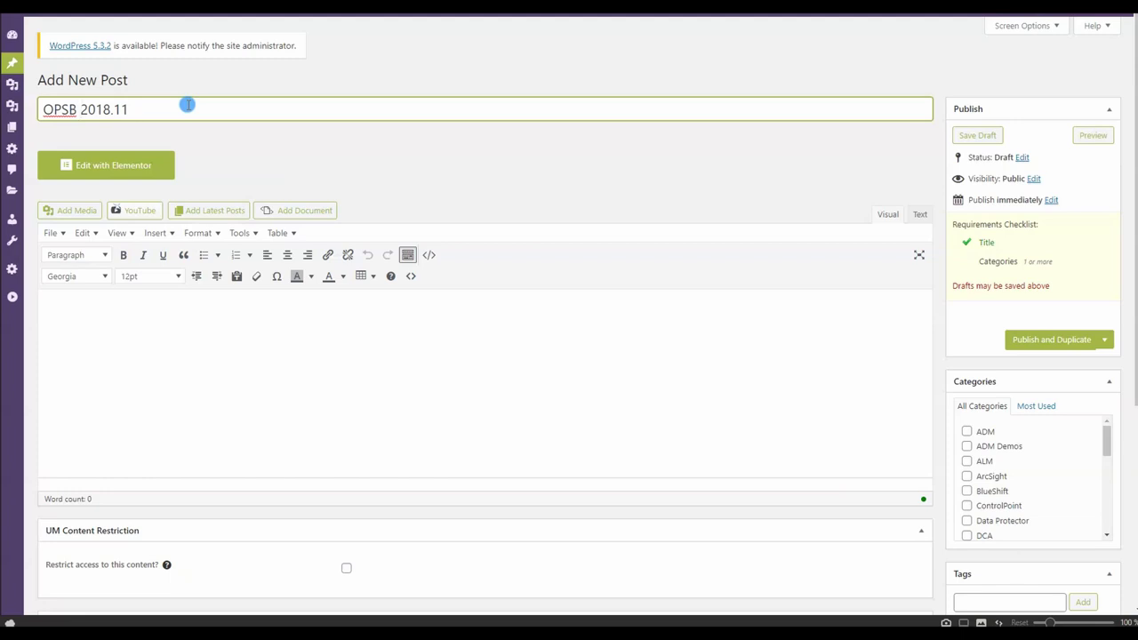
text(- Essentials Trainnig)
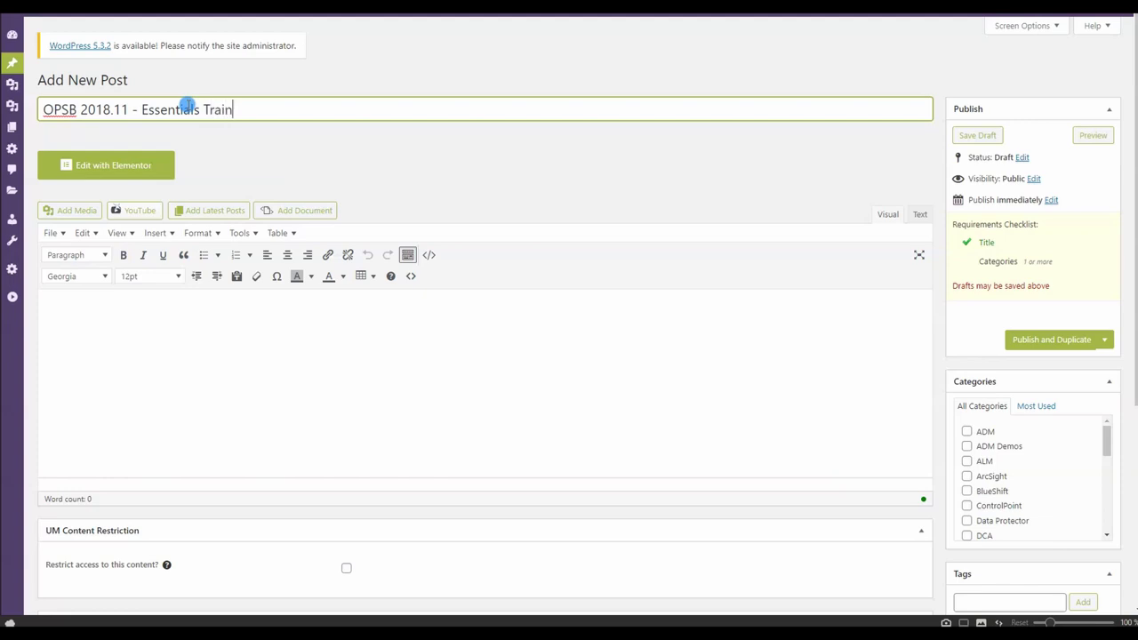
key(BackSpace)
key(BackSpace)
key(BackSpace)
key(BackSpace)
text(ning Master page)
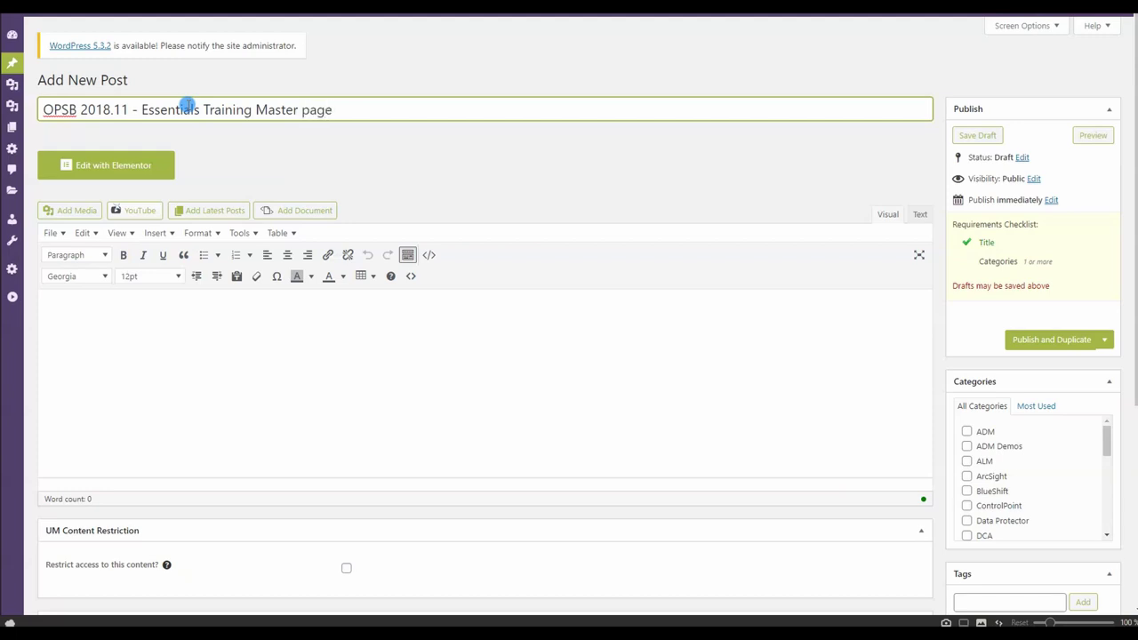
key(BackSpace)
key(BackSpace)
key(BackSpace)
key(BackSpace)
key(BackSpace)
text(Page)
key(Tab)
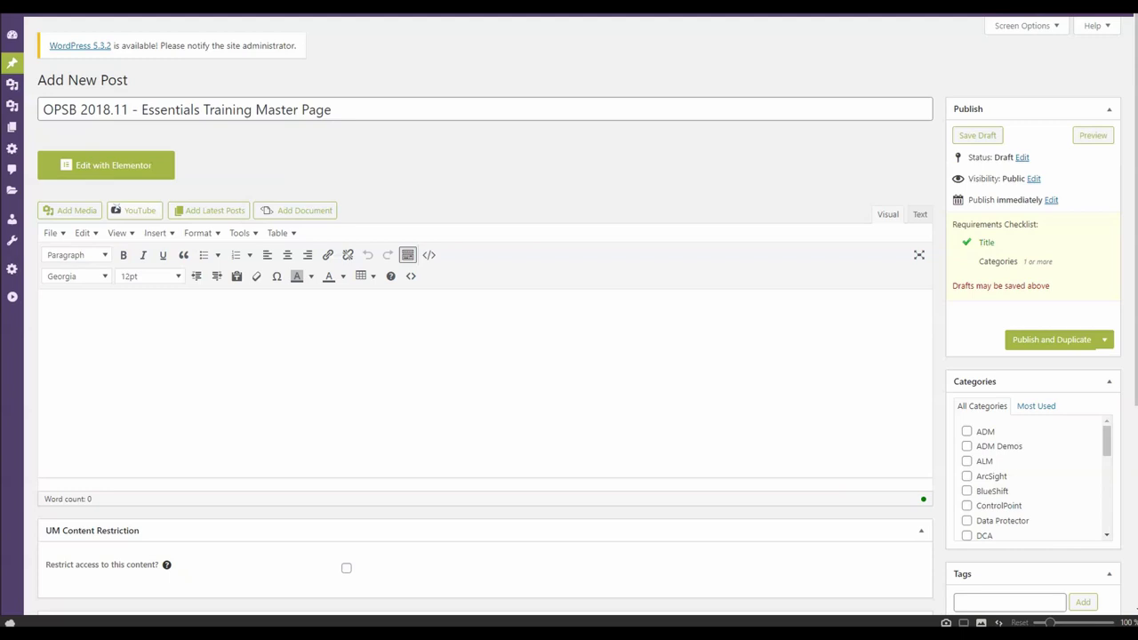
Assign the new post to the OPSB and OPSB Essentials categories.
click(237, 308)
scroll(978, 467, down, 4)
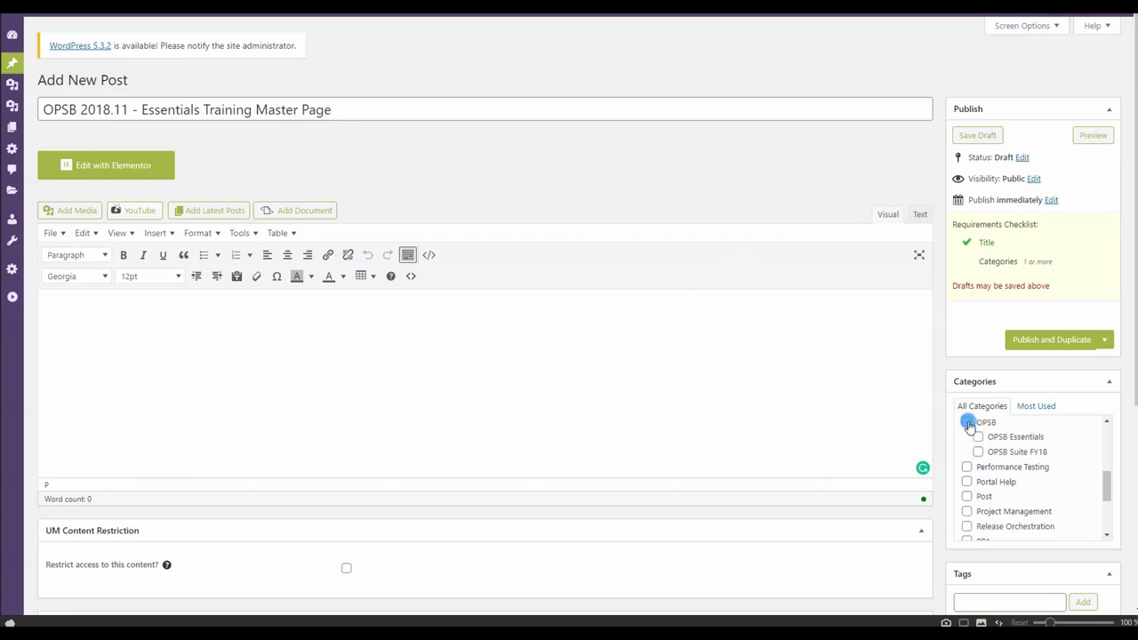
click(978, 436)
click(966, 423)
Add the tag "opsb essentials" to the post.
click(978, 588)
text(opsb)
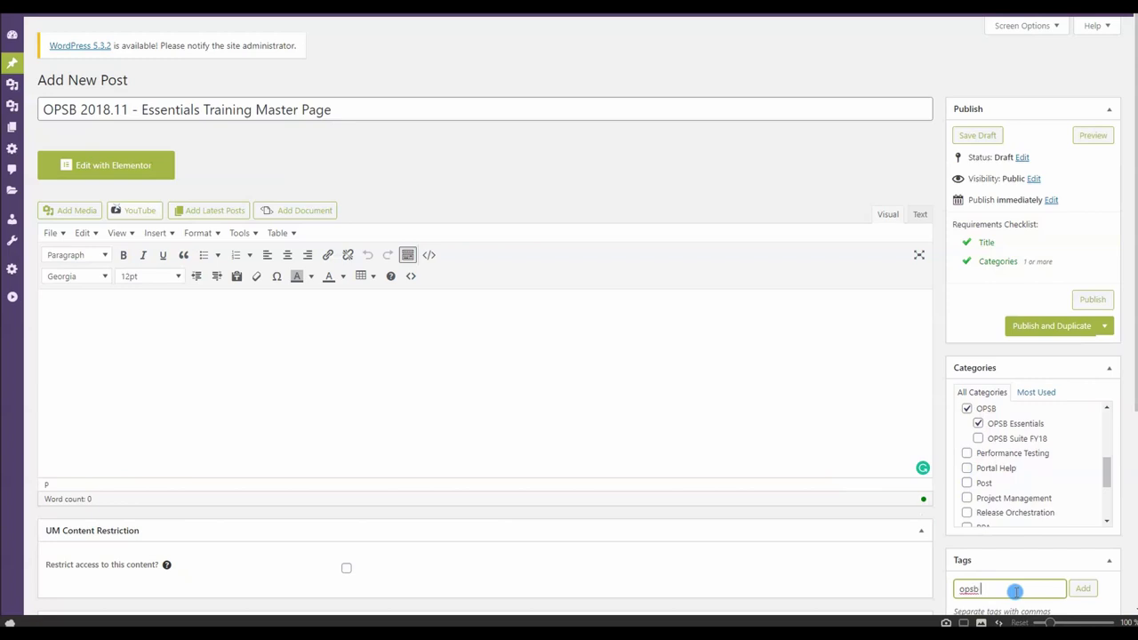
text( esse)
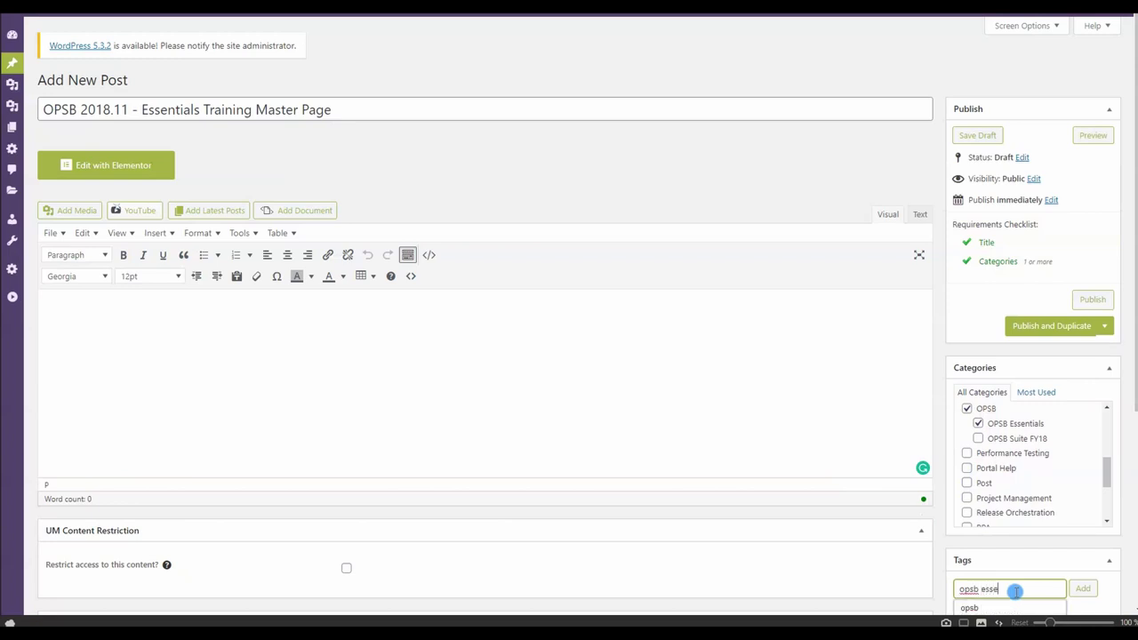
text(ntials)
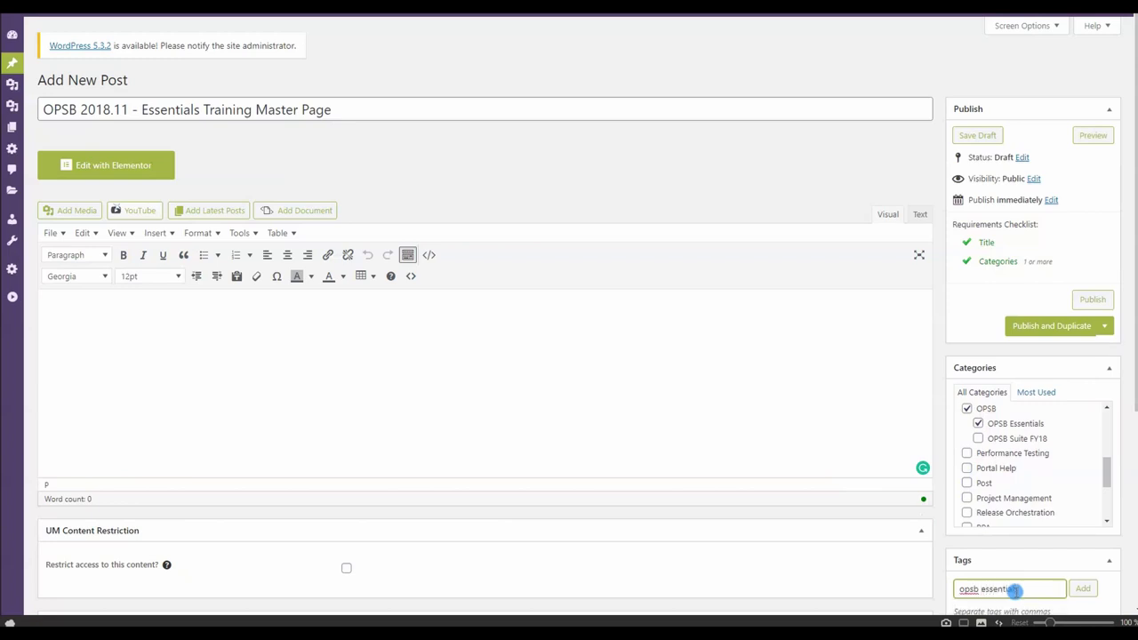
scroll(942, 391, down, 2)
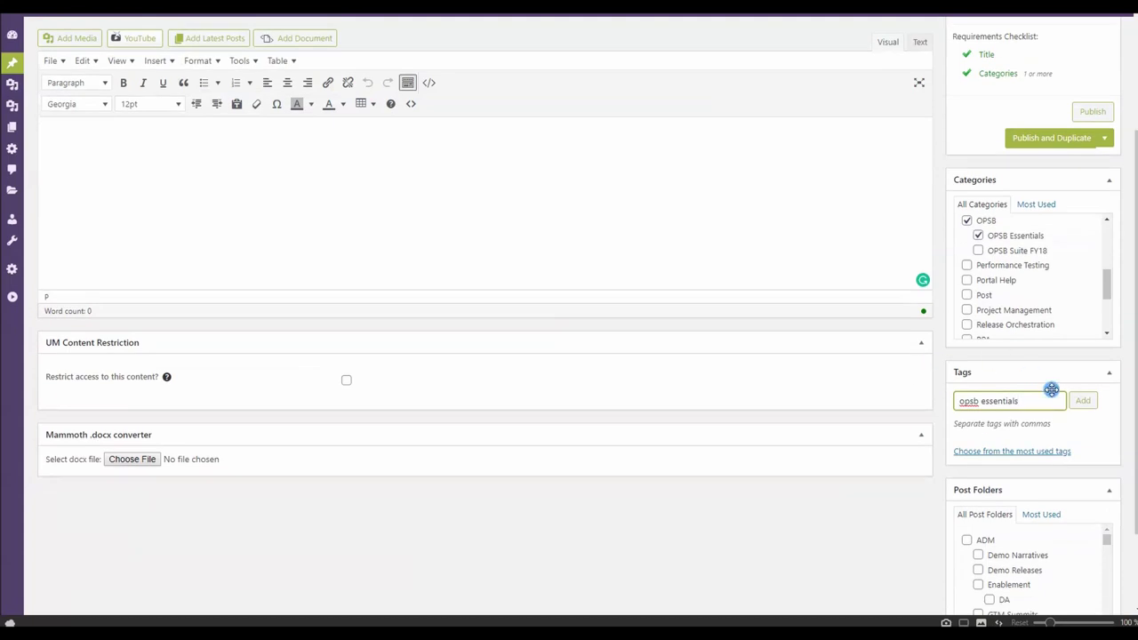
click(1083, 400)
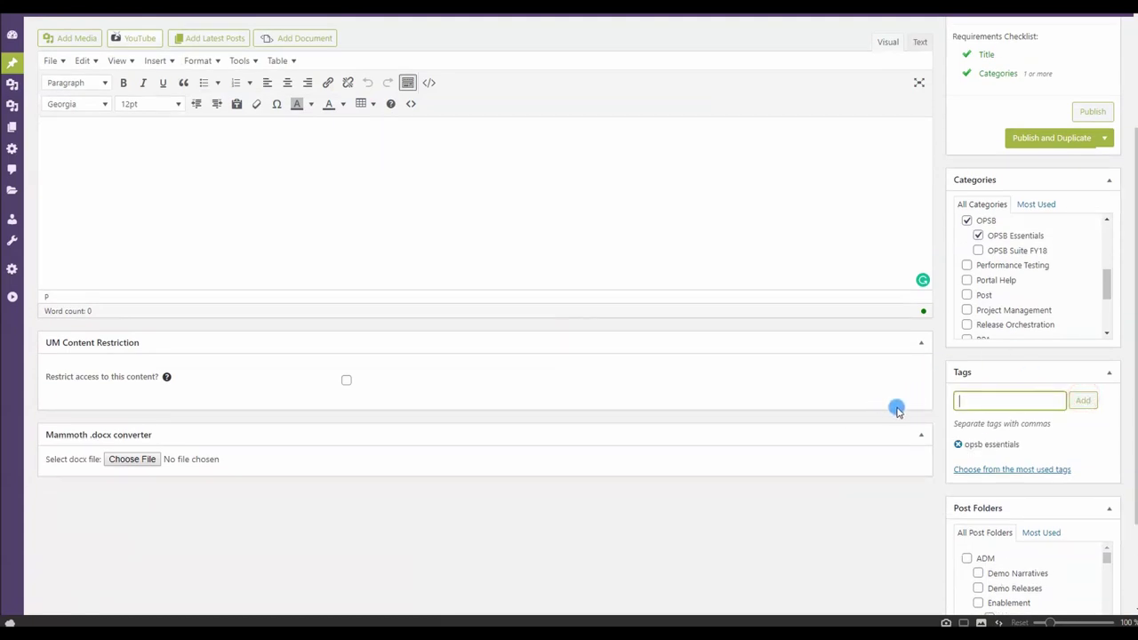
scroll(912, 402, up, 2)
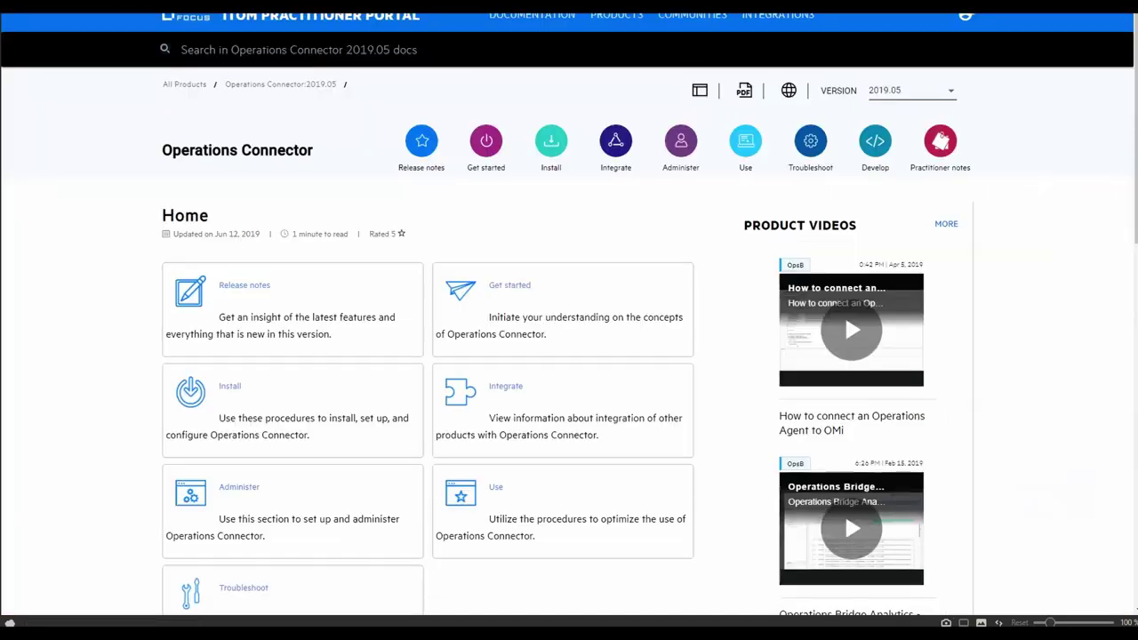
scroll(592, 322, down, 2)
scroll(610, 325, up, 2)
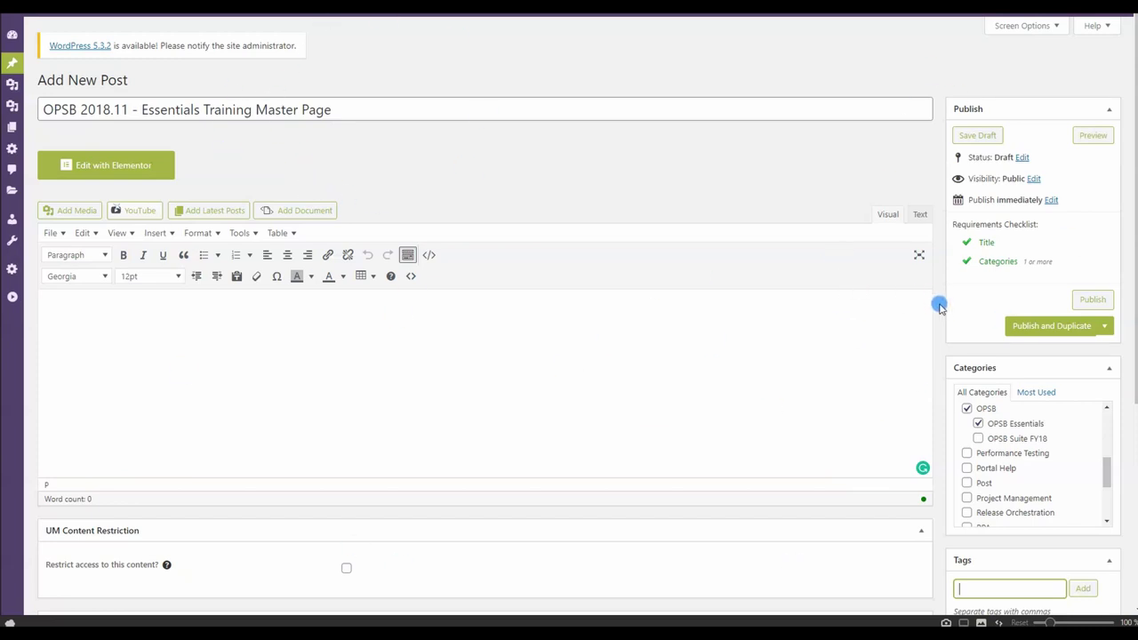
scroll(940, 305, down, 2)
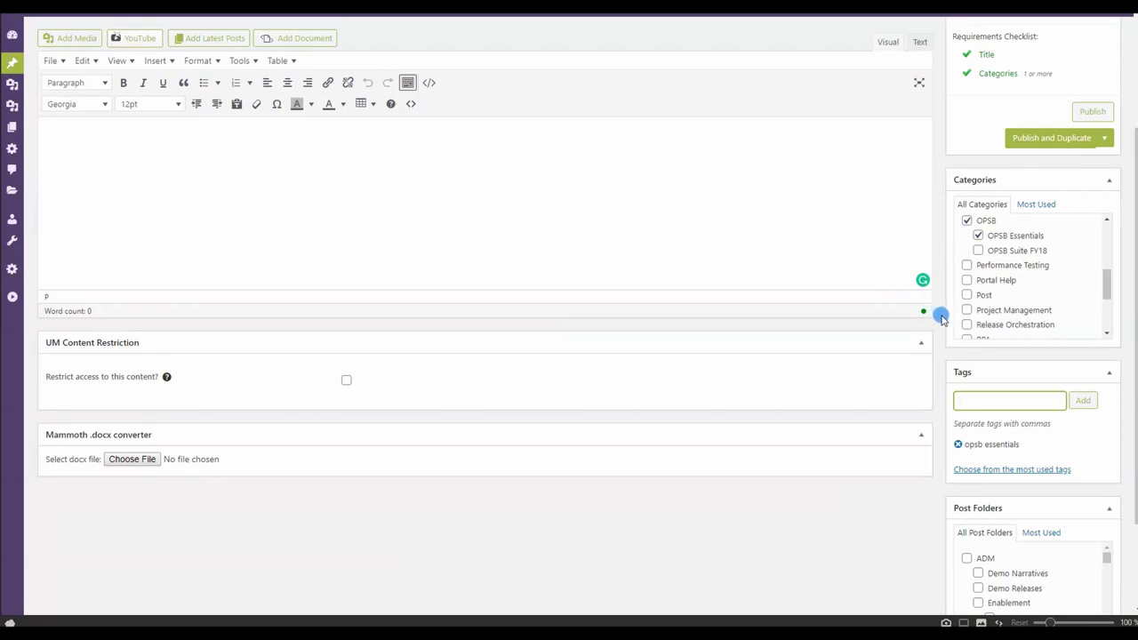
scroll(531, 204, up, 2)
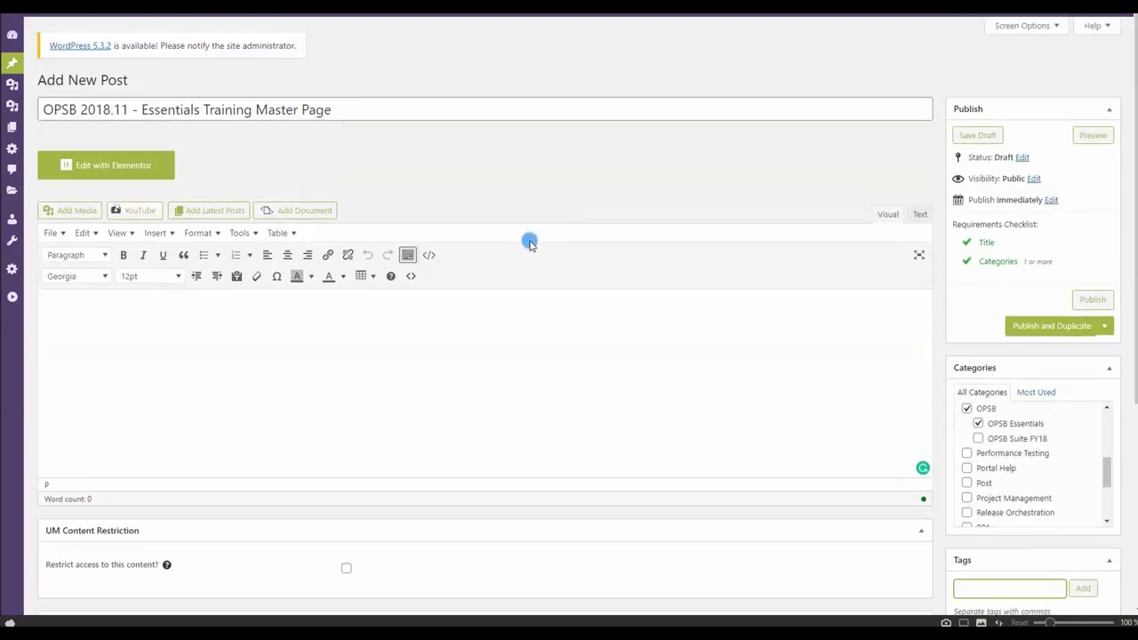
Place the post in the OPSB Essentials 18.11 post folder under OPSB.
scroll(528, 241, down, 1)
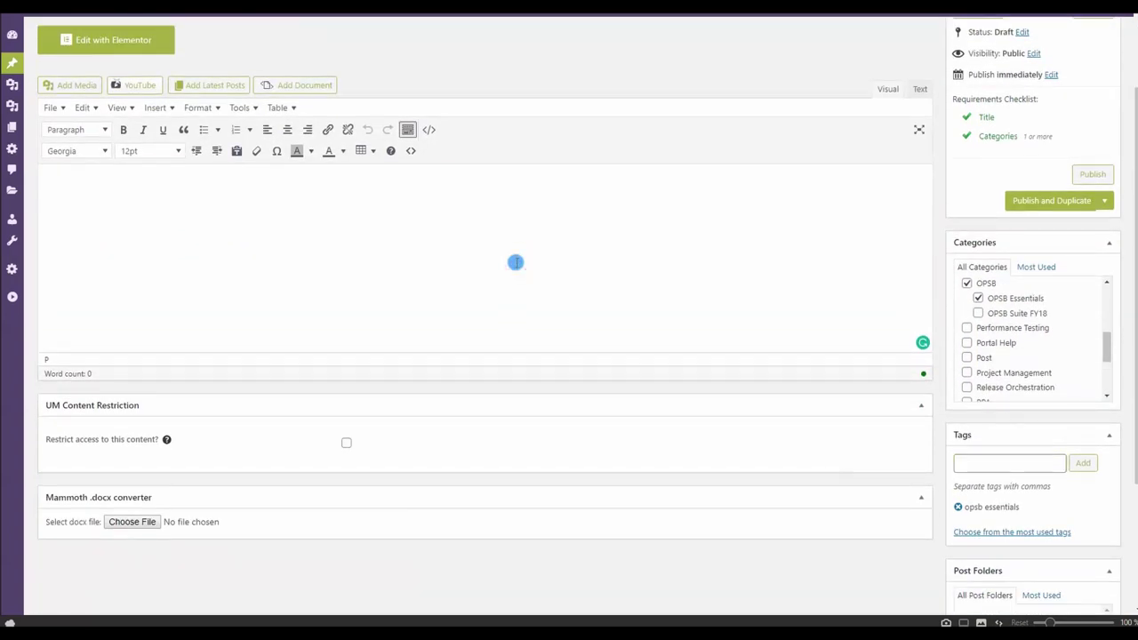
scroll(987, 400, down, 2)
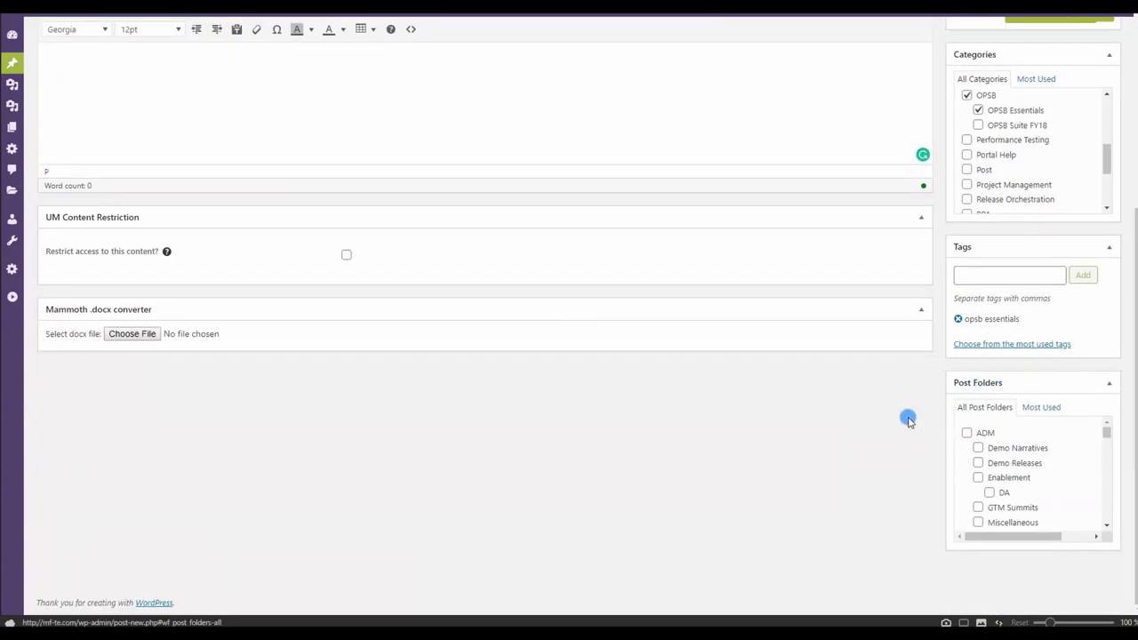
scroll(1000, 476, down, 5)
scroll(1047, 477, down, 5)
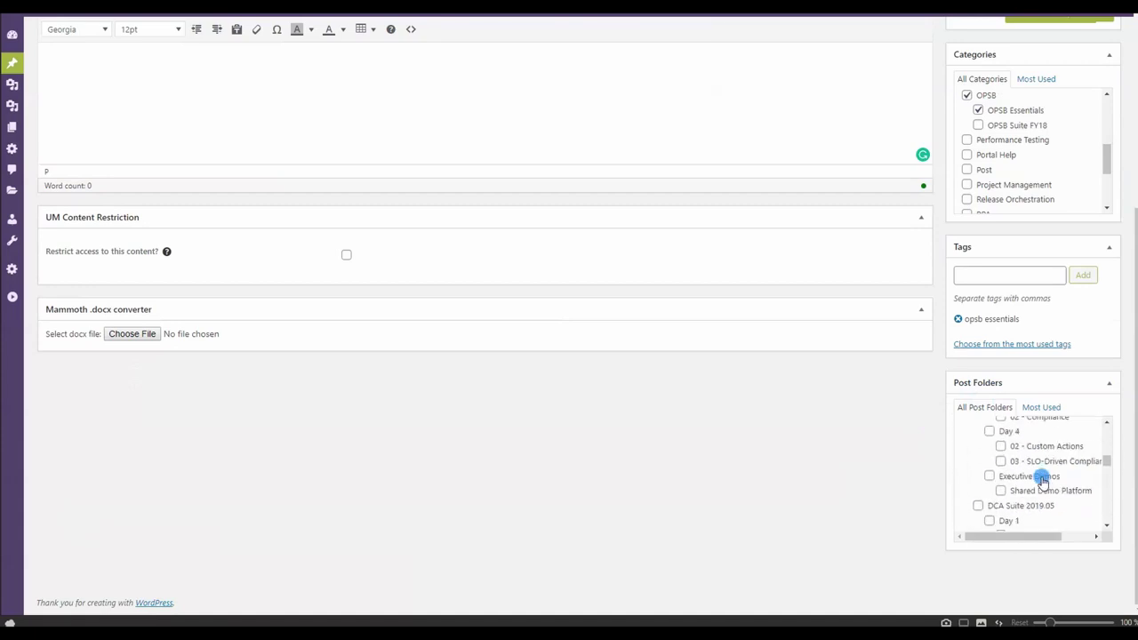
scroll(978, 487, down, 3)
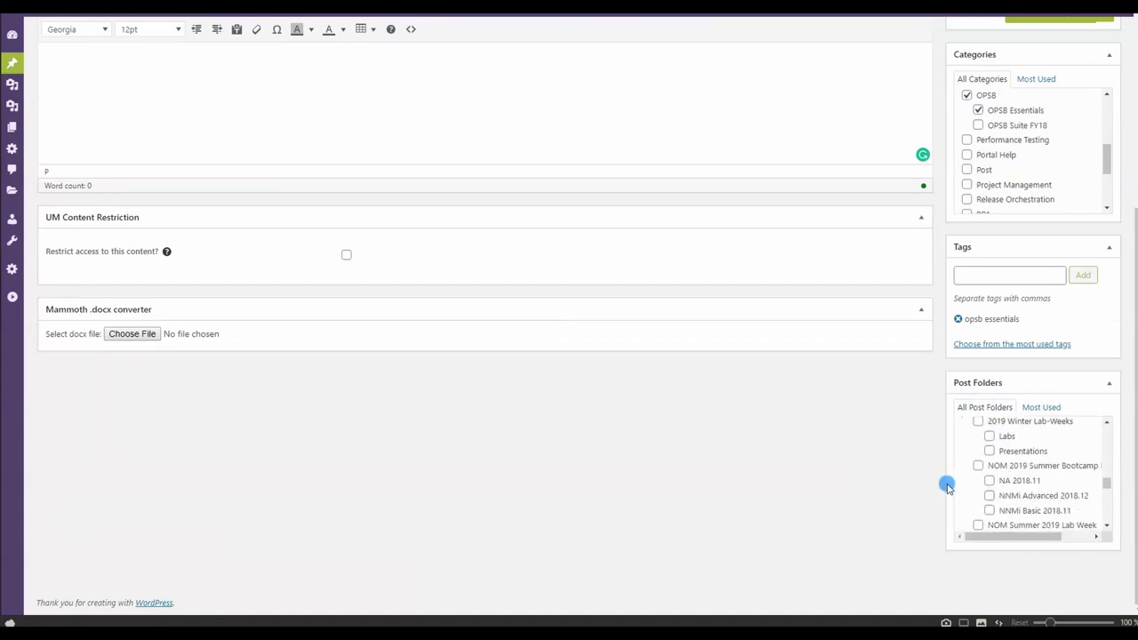
scroll(947, 483, up, 3)
scroll(964, 495, down, 1)
scroll(964, 489, down, 5)
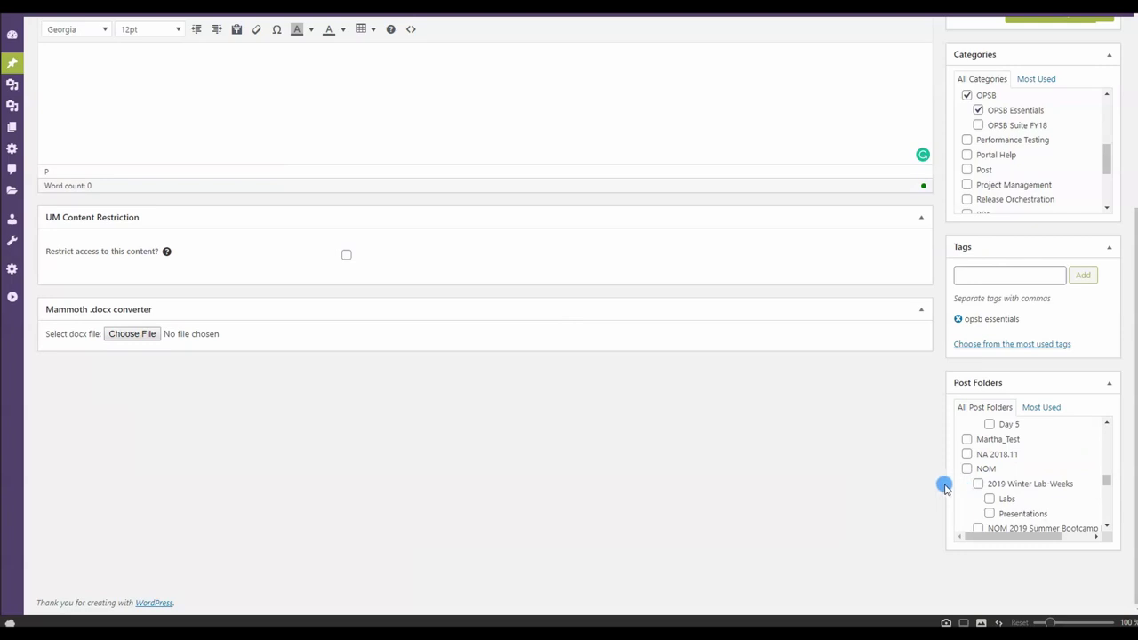
scroll(959, 476, down, 3)
scroll(957, 471, up, 8)
scroll(957, 462, down, 5)
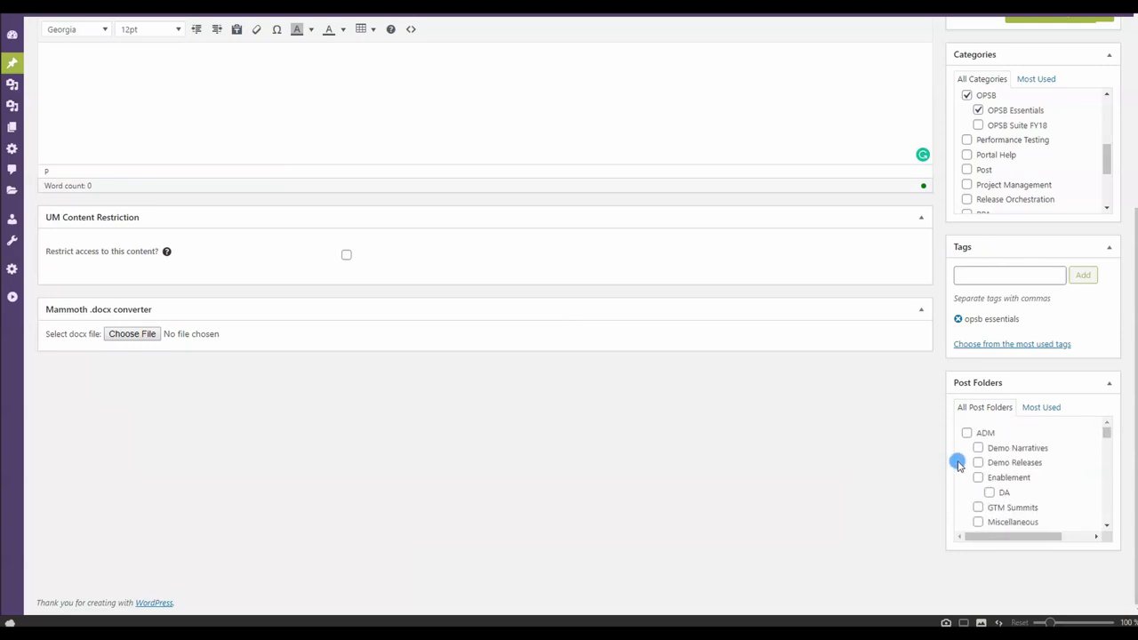
scroll(957, 462, up, 5)
scroll(957, 463, down, 2)
scroll(957, 462, down, 5)
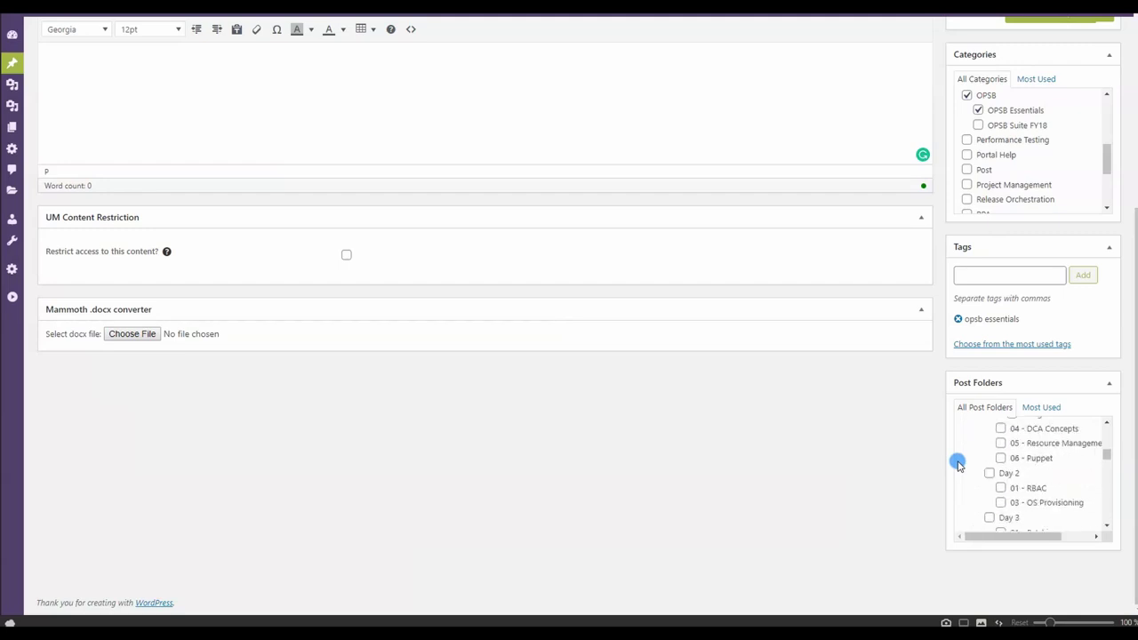
scroll(958, 463, up, 5)
scroll(957, 463, down, 3)
scroll(958, 463, down, 3)
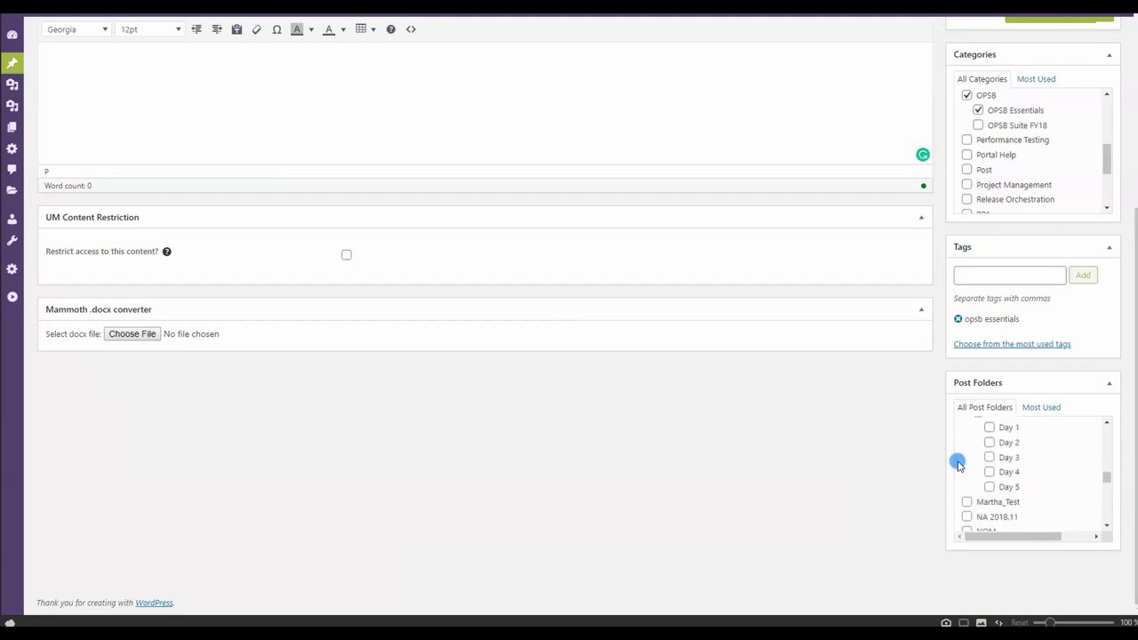
scroll(958, 462, up, 3)
scroll(958, 462, down, 5)
scroll(978, 458, down, 3)
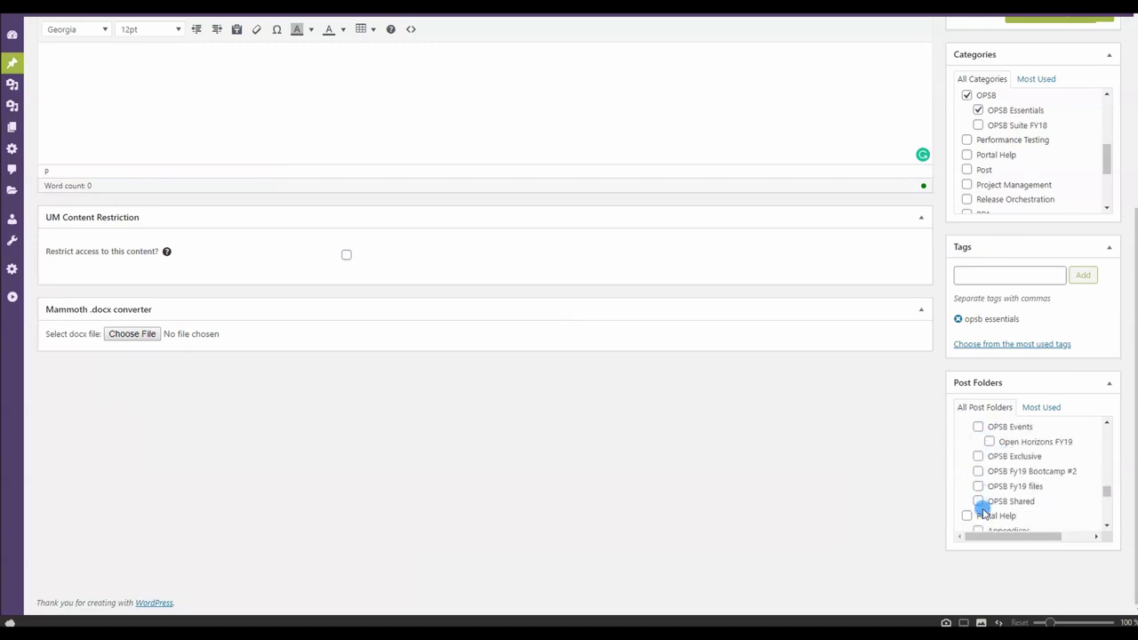
scroll(982, 471, up, 2)
click(978, 474)
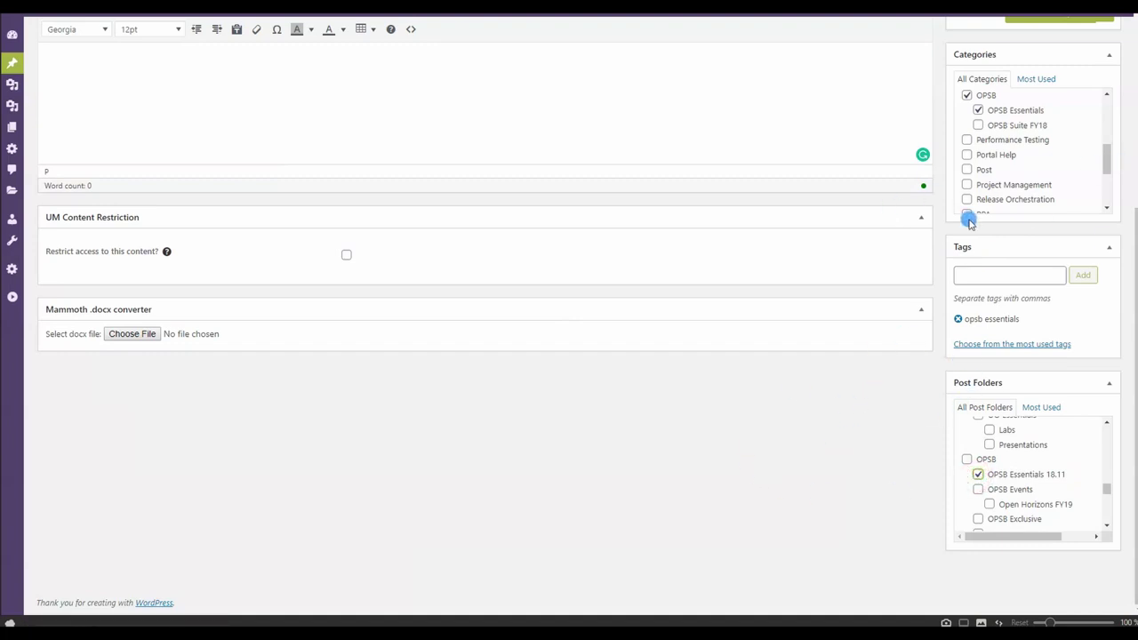
Publish the master page post and open it for editing in Elementor.
scroll(797, 173, up, 4)
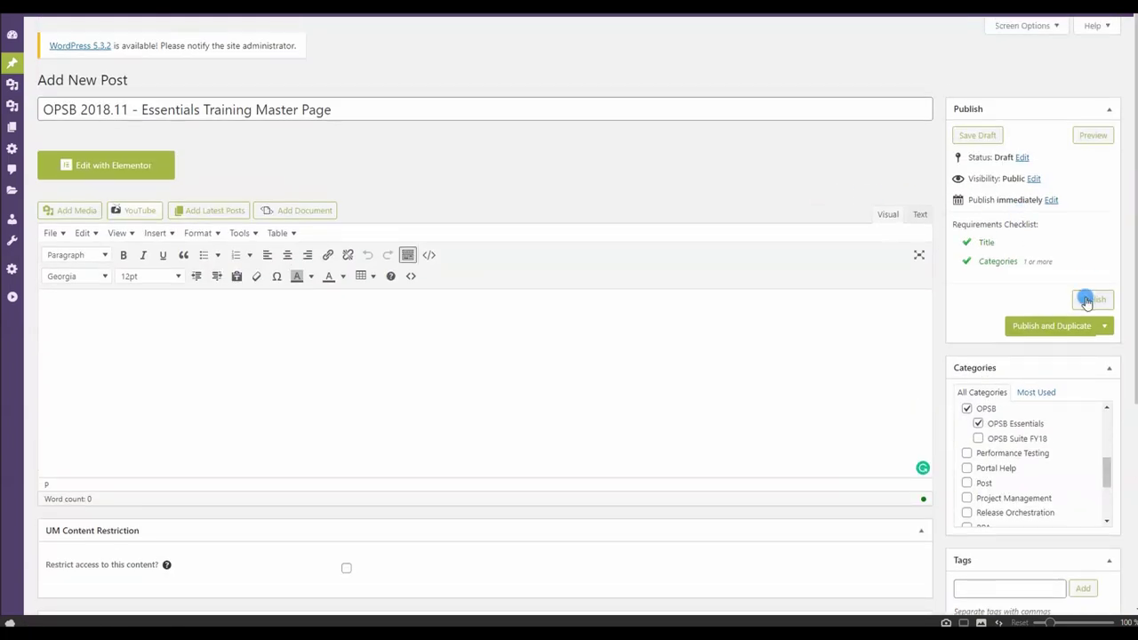
click(1088, 299)
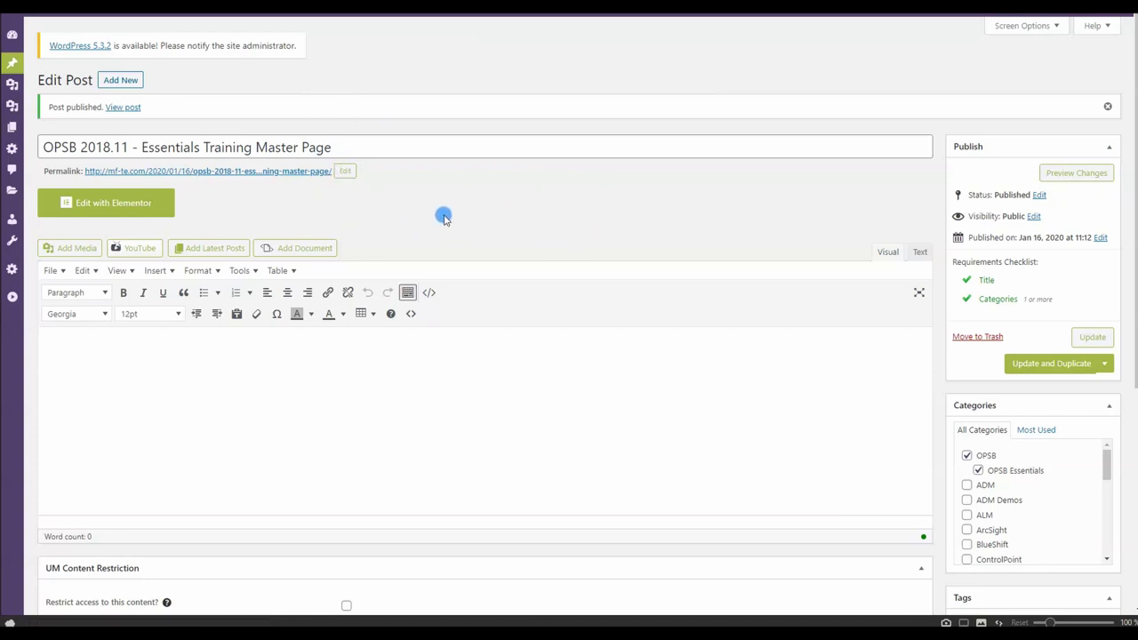
click(151, 202)
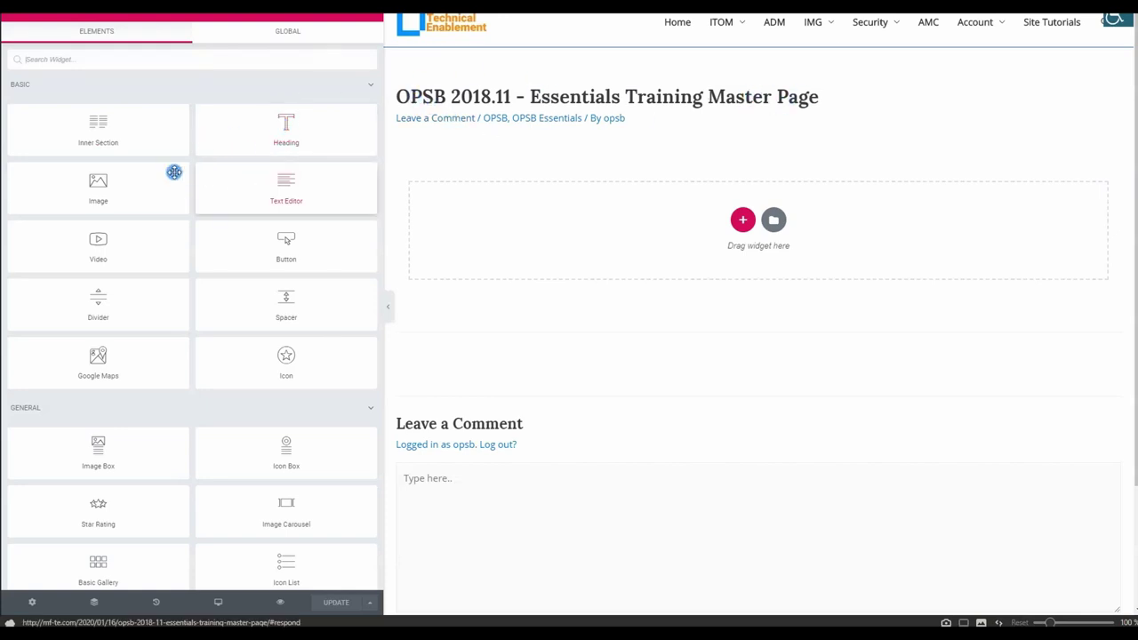
Add a Text Editor widget to the page's empty content area and delete its placeholder text.
drag(316, 176, 500, 211)
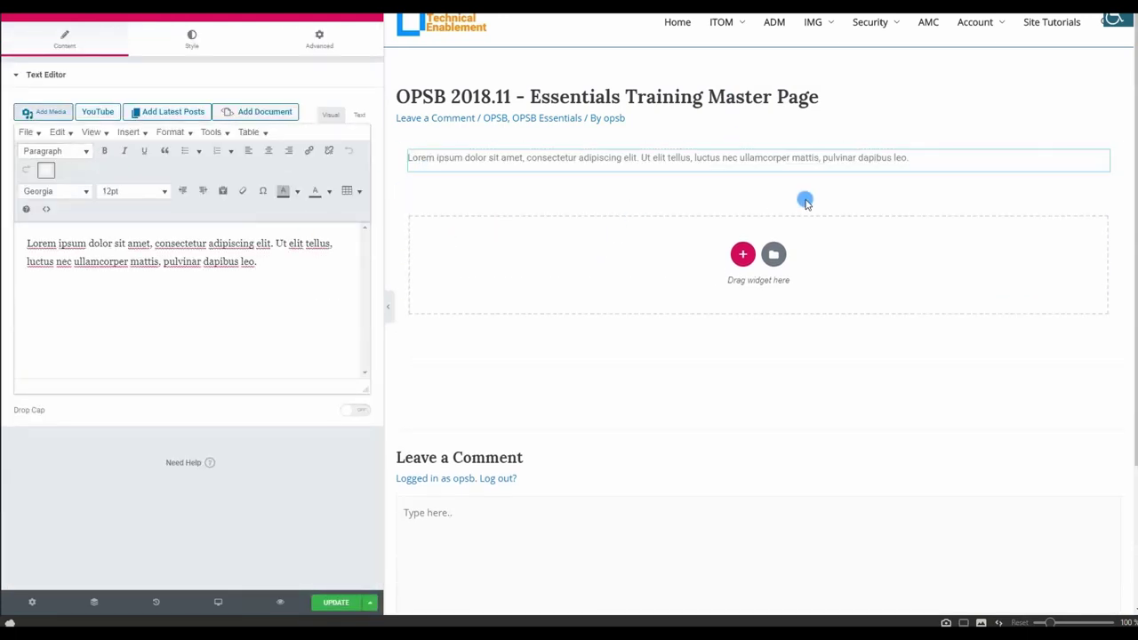
click(295, 268)
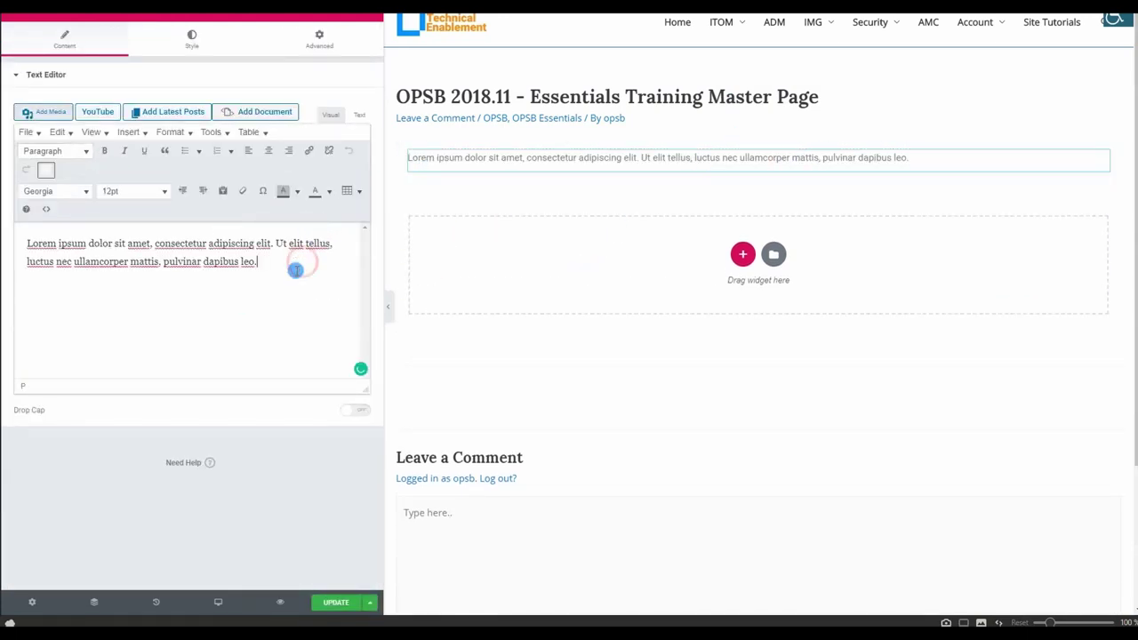
drag(259, 263, 22, 231)
key(BackSpace)
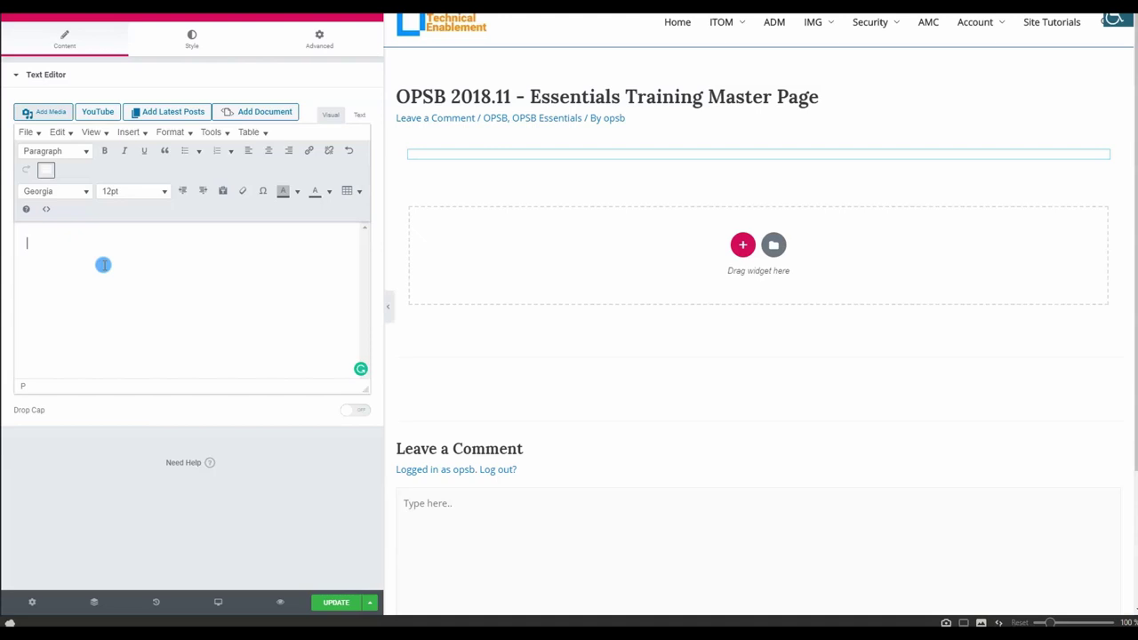
Write "Welcome to the OPSB Essentials training!" as the first line of the text widget.
text(W)
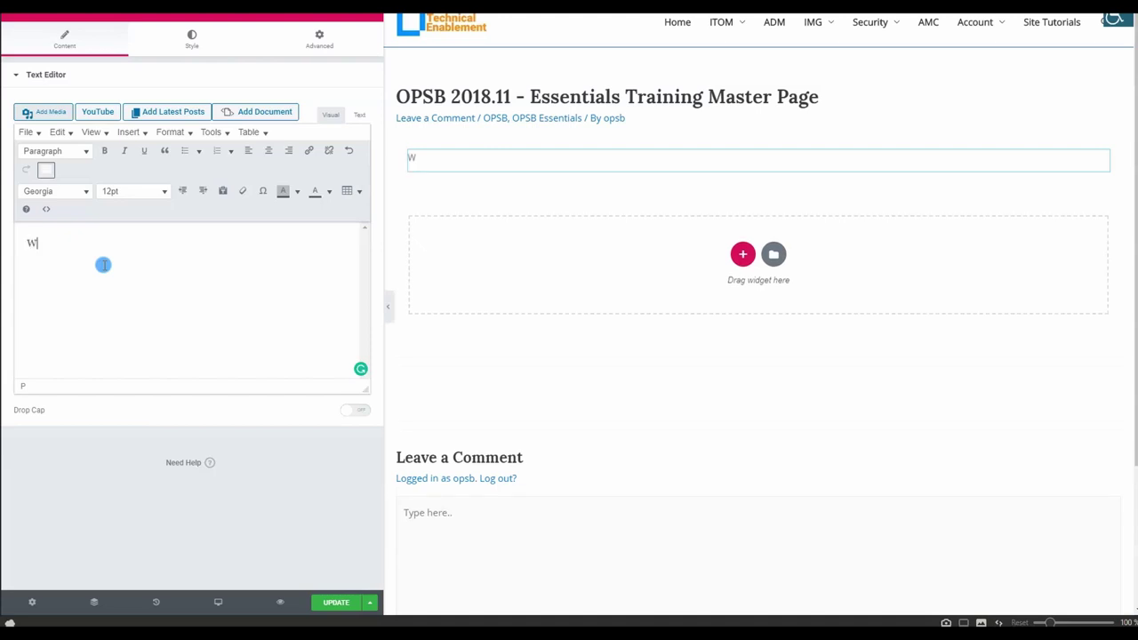
text(elcome to the OPSB Essent)
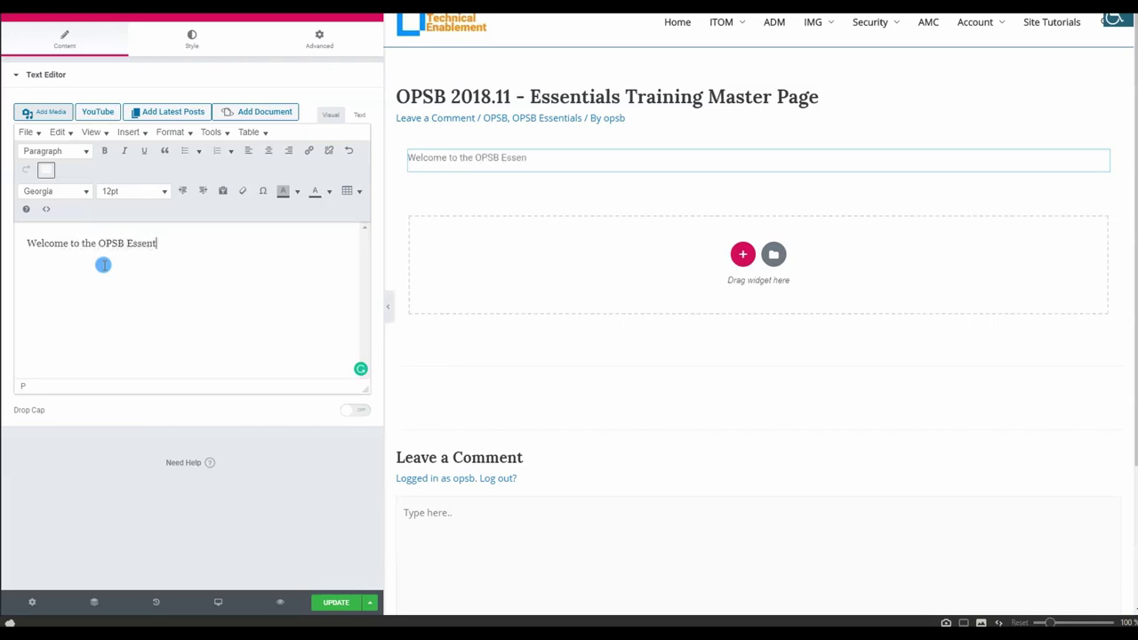
text(ials tyraining)
key(BackSpace)
key(BackSpace)
key(BackSpace)
key(BackSpace)
key(BackSpace)
key(BackSpace)
key(BackSpace)
key(BackSpace)
text(rainig)
key(BackSpace)
key(BackSpace)
key(BackSpace)
text(ning!)
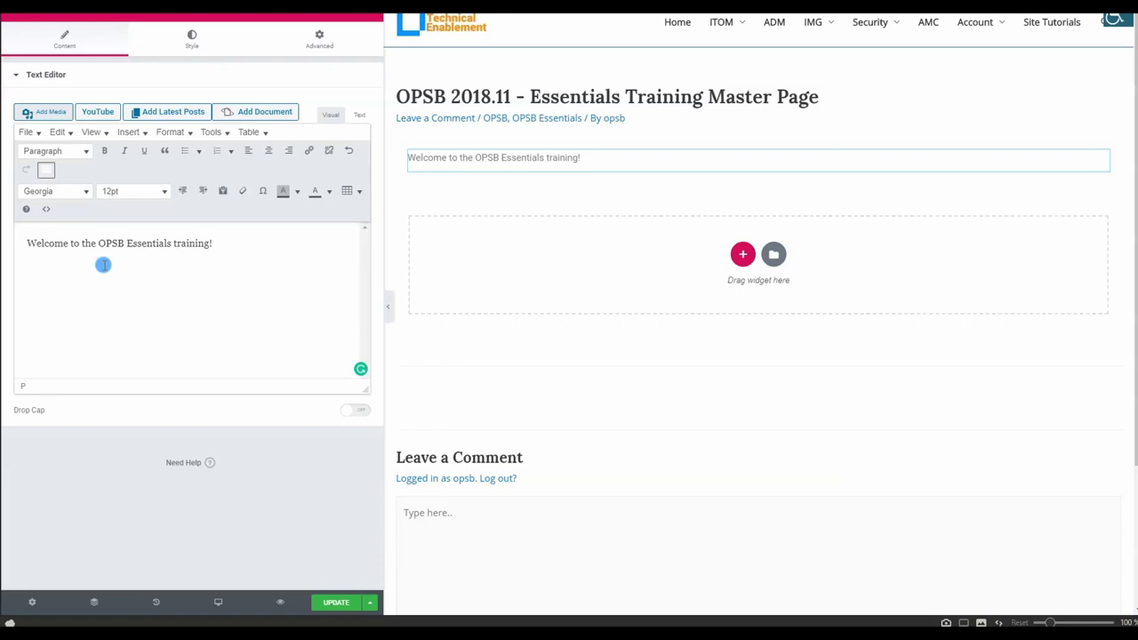
key(Return)
text(In this)
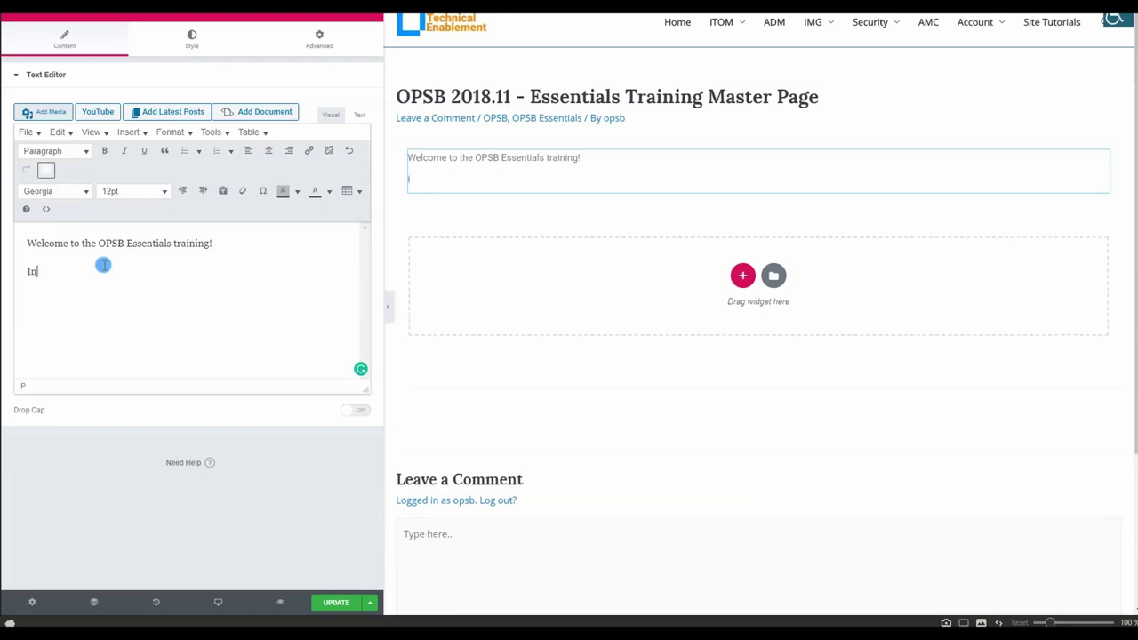
key(BackSpace)
key(BackSpace)
key(BackSpace)
key(BackSpace)
key(BackSpace)
key(BackSpace)
key(BackSpace)
Write "During this lab-week you will learn how to install and implament a basic workflow on major OPSB Components." as the second line.
key(Return)
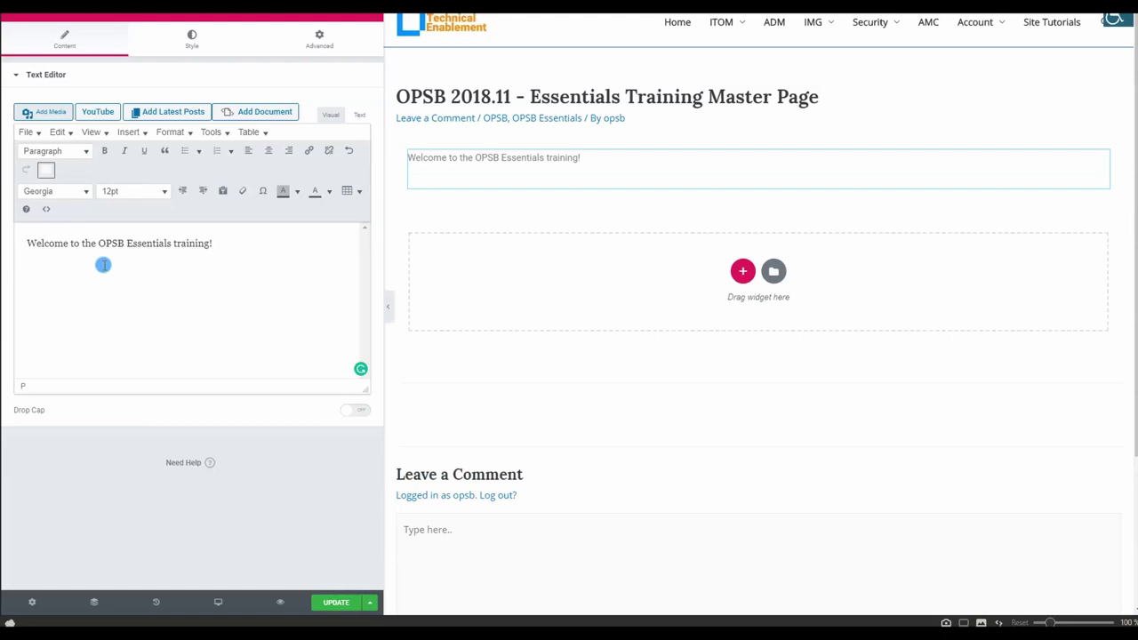
text(During the)
key(BackSpace)
text(is lab-week,)
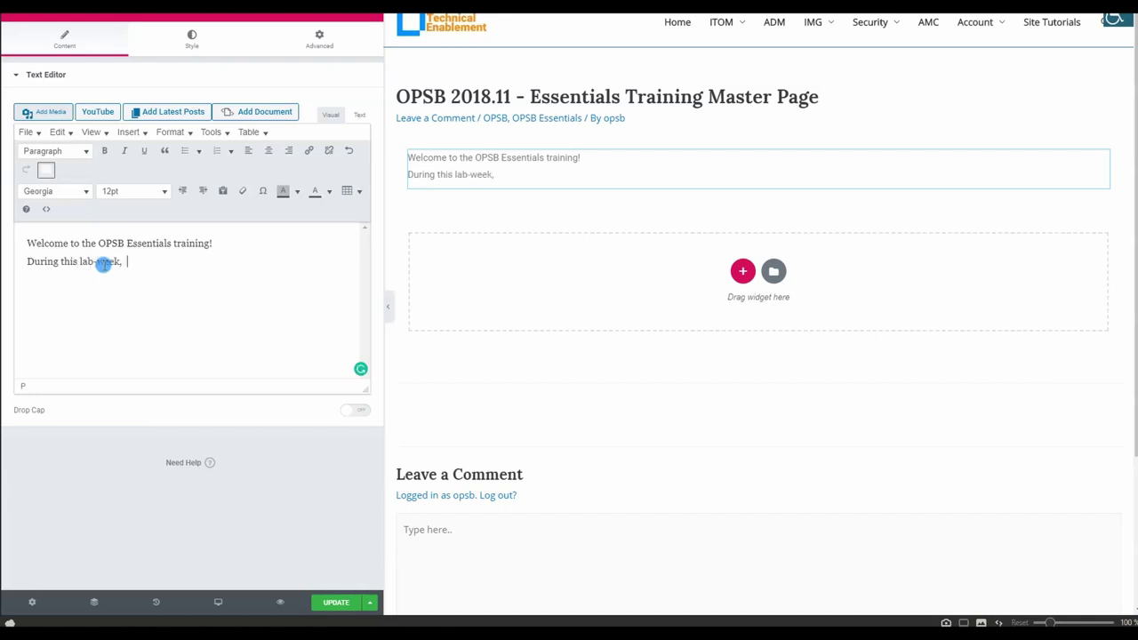
key(BackSpace)
text(you)
key(BackSpace)
text(u will learn hot to)
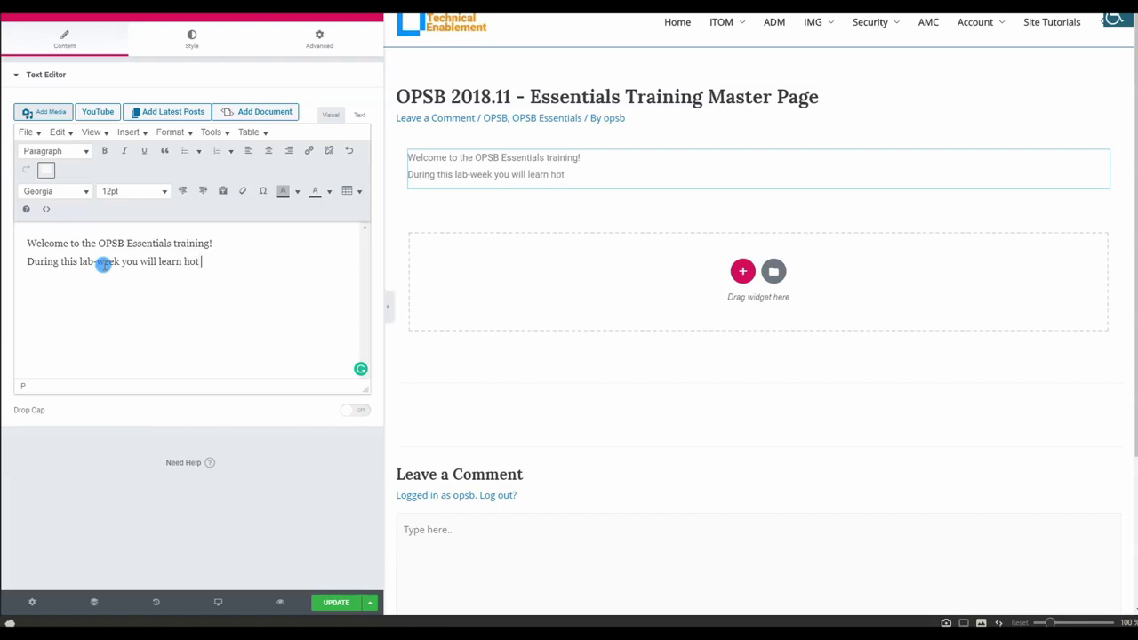
key(BackSpace)
key(BackSpace)
key(BackSpace)
key(BackSpace)
key(BackSpace)
text(w to install and implamen)
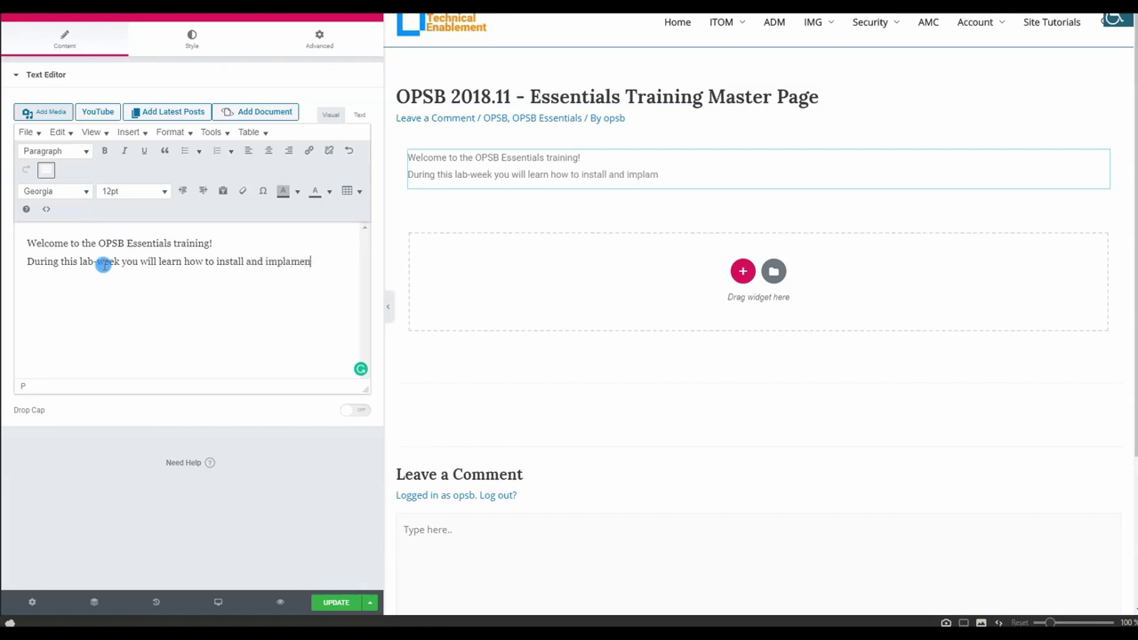
text(t a basic workflow o)
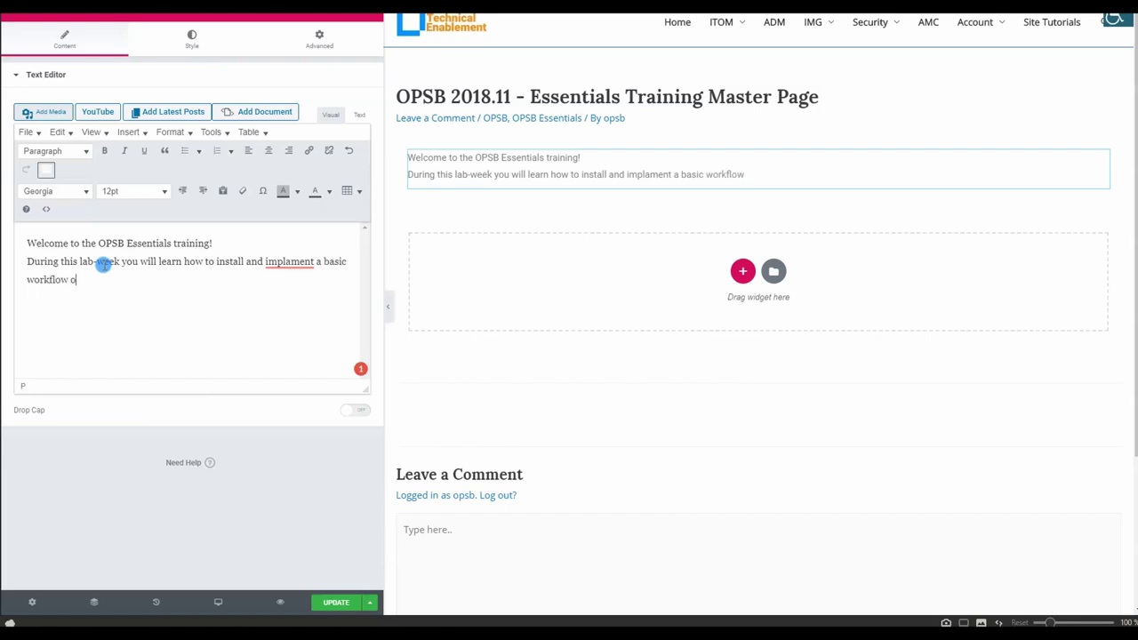
text(n major OPSB Components.)
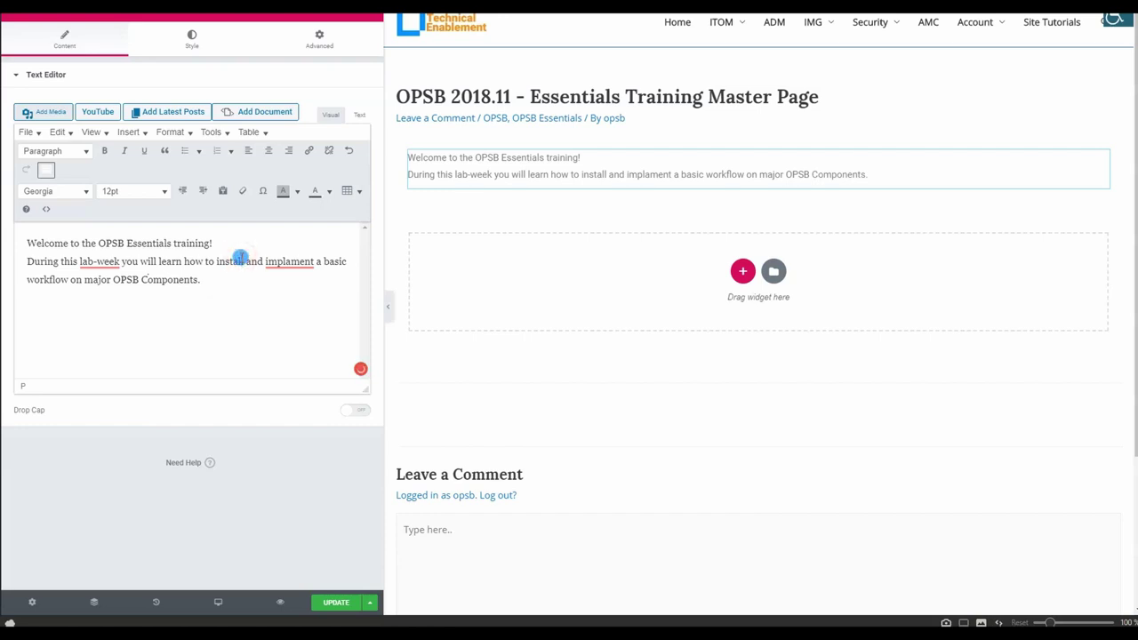
Insert ", integrate" after "install" in the second line and correct "implament" to "implement".
text(, integrate)
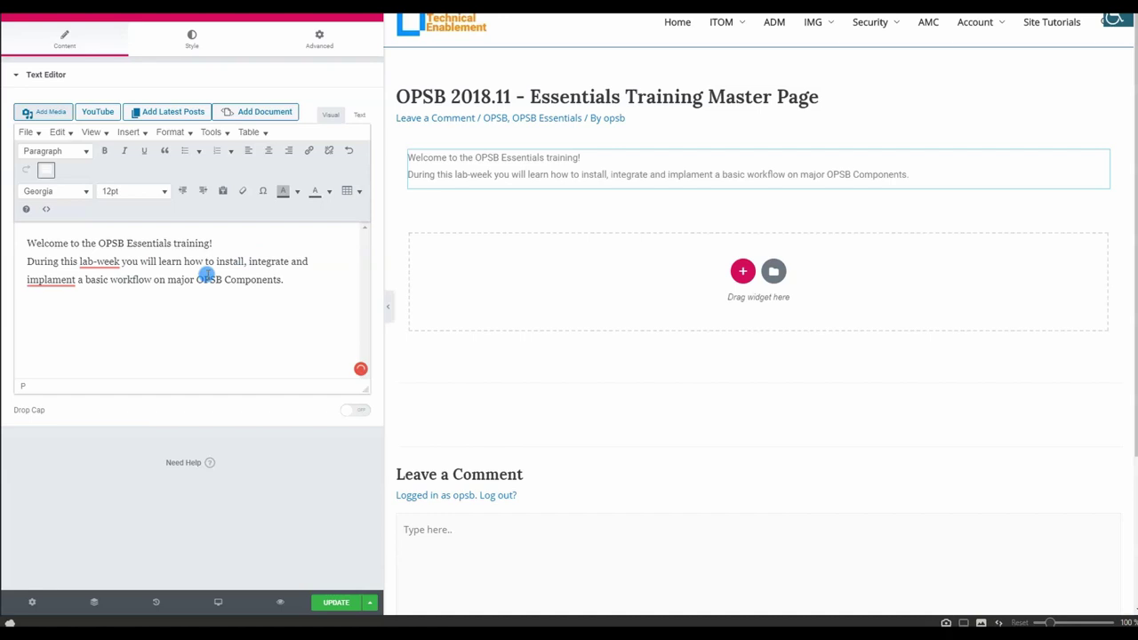
right_click(62, 283)
click(67, 298)
Add a new paragraph reading "Please start with the Lab setup tab, continue to the Exercise tab." below the second line.
click(333, 283)
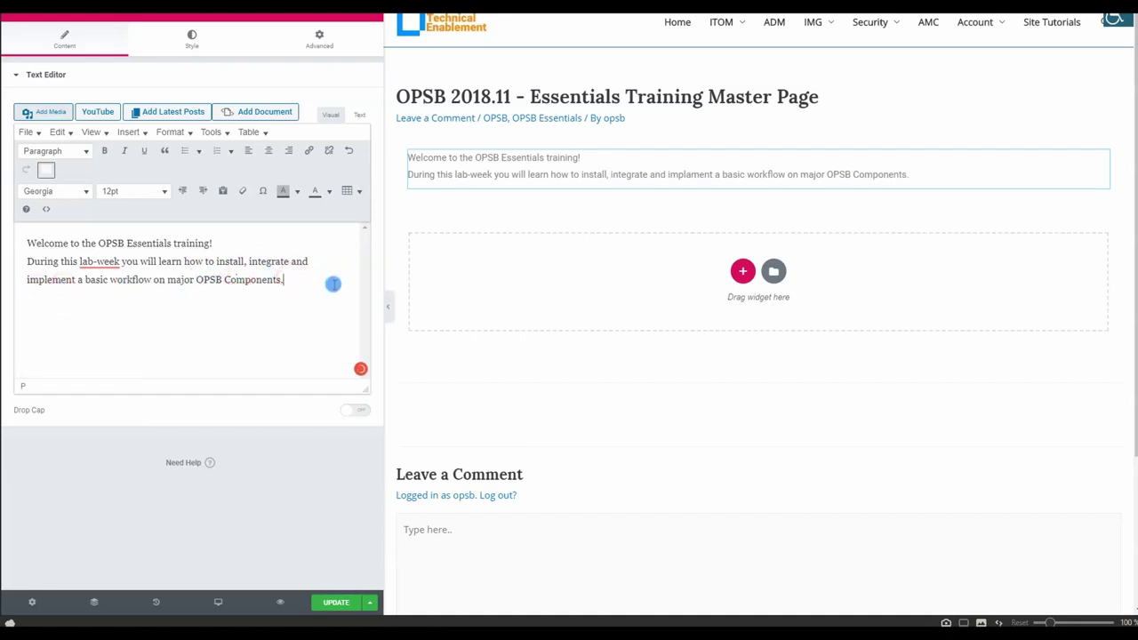
key(Return)
text(Pl)
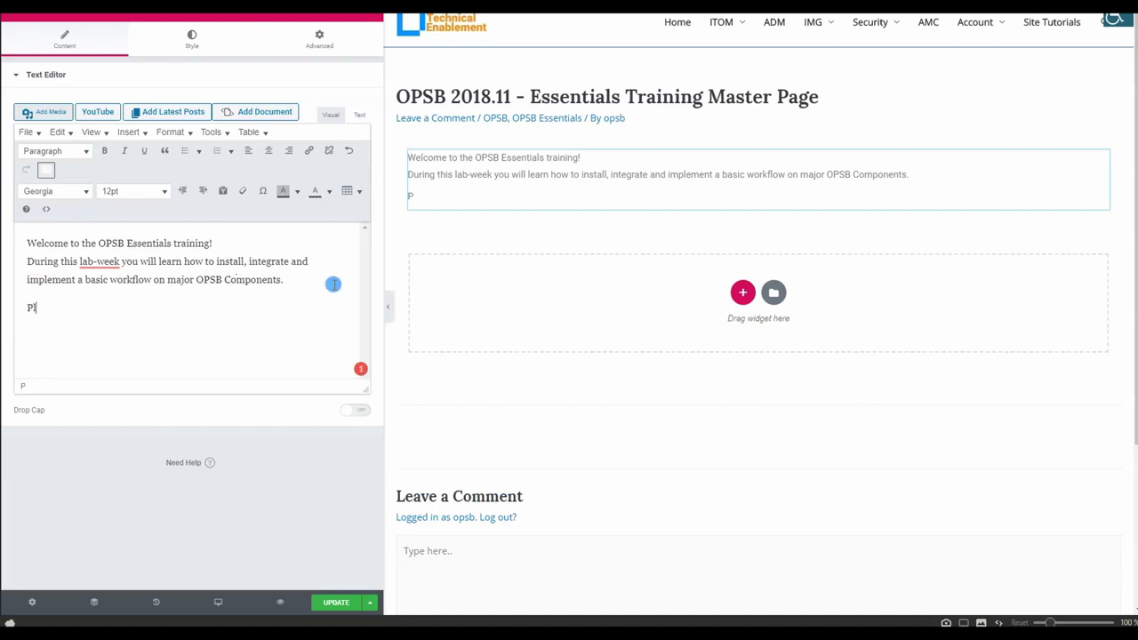
text(ease start with)
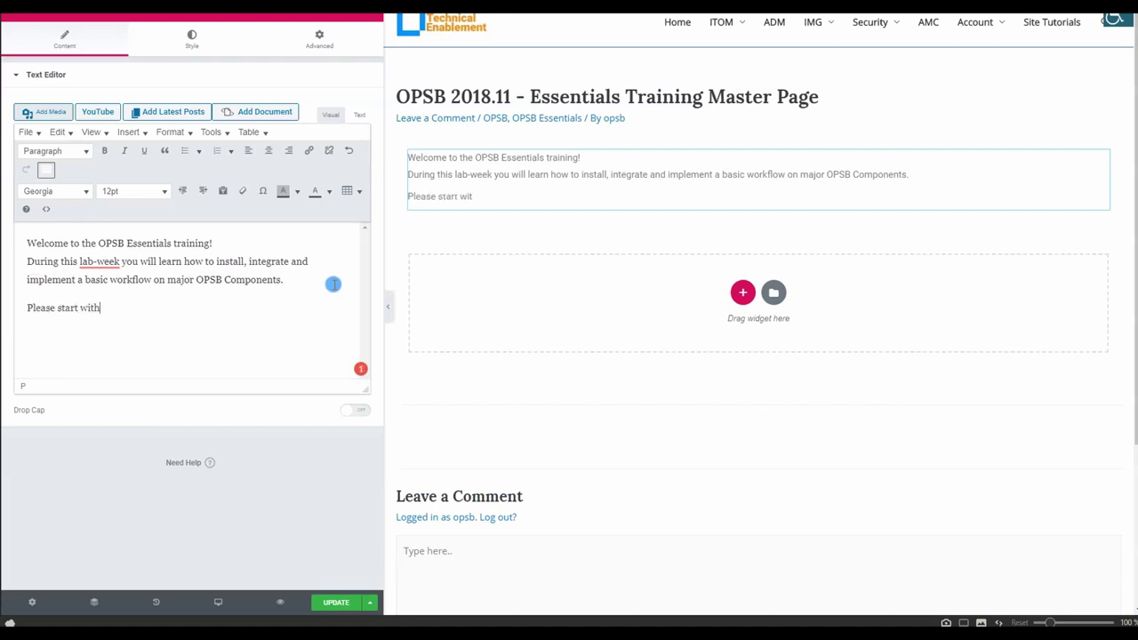
text( the Lab setup page)
key(BackSpace)
key(BackSpace)
key(BackSpace)
key(BackSpace)
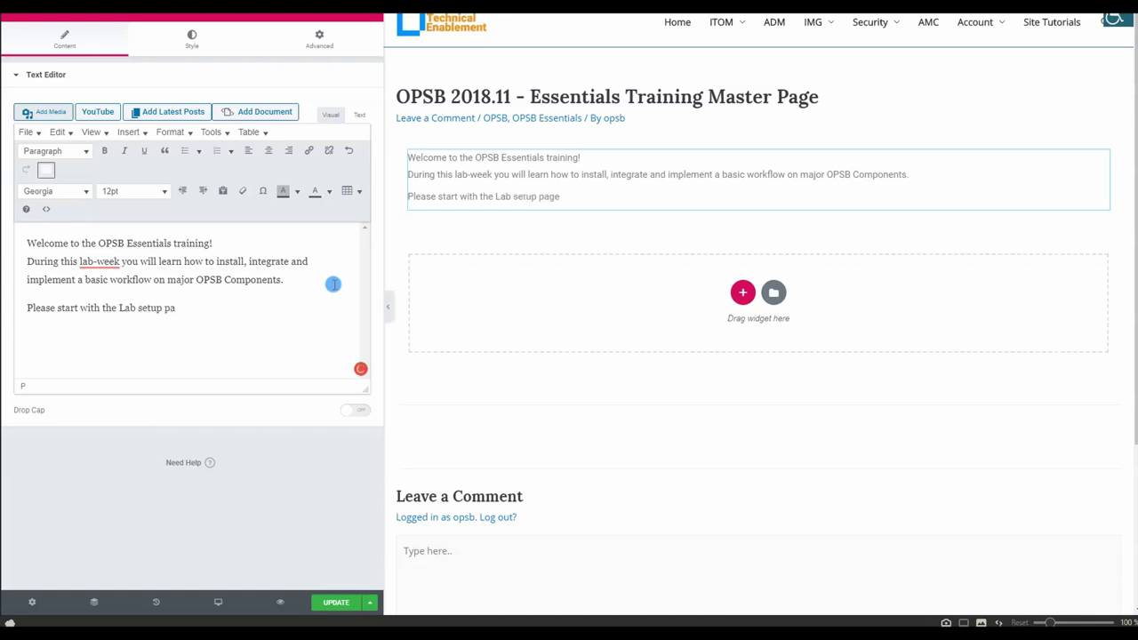
text(tab, continue to the Ex)
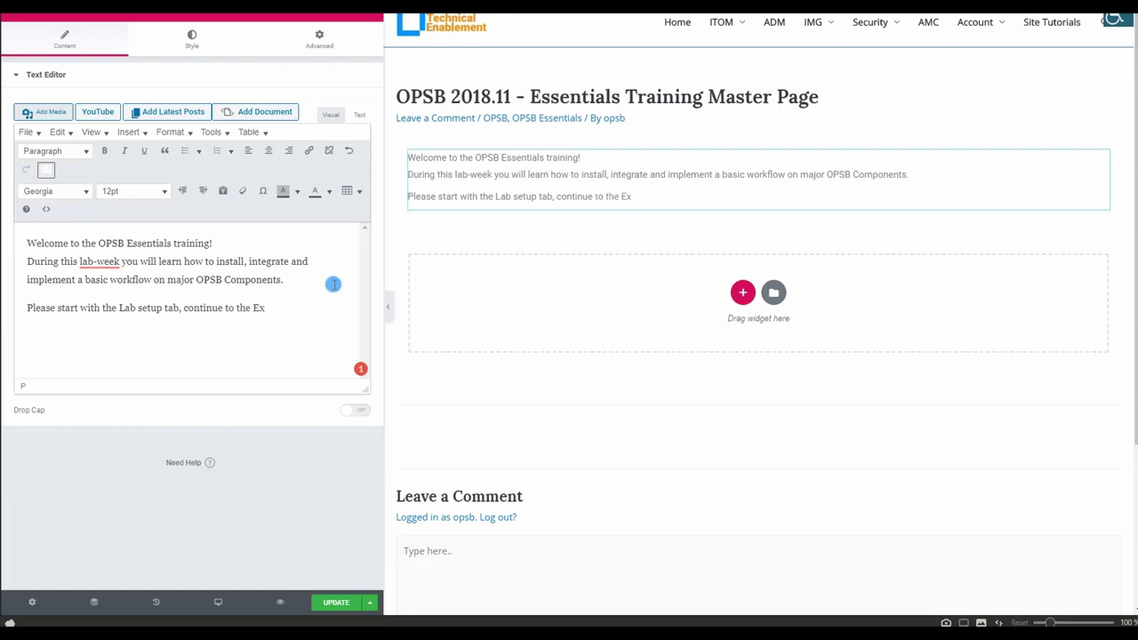
text(ercise tab)
key(BackSpace)
key(BackSpace)
key(BackSpace)
text(am)
key(BackSpace)
text(b)
key(Return)
key(BackSpace)
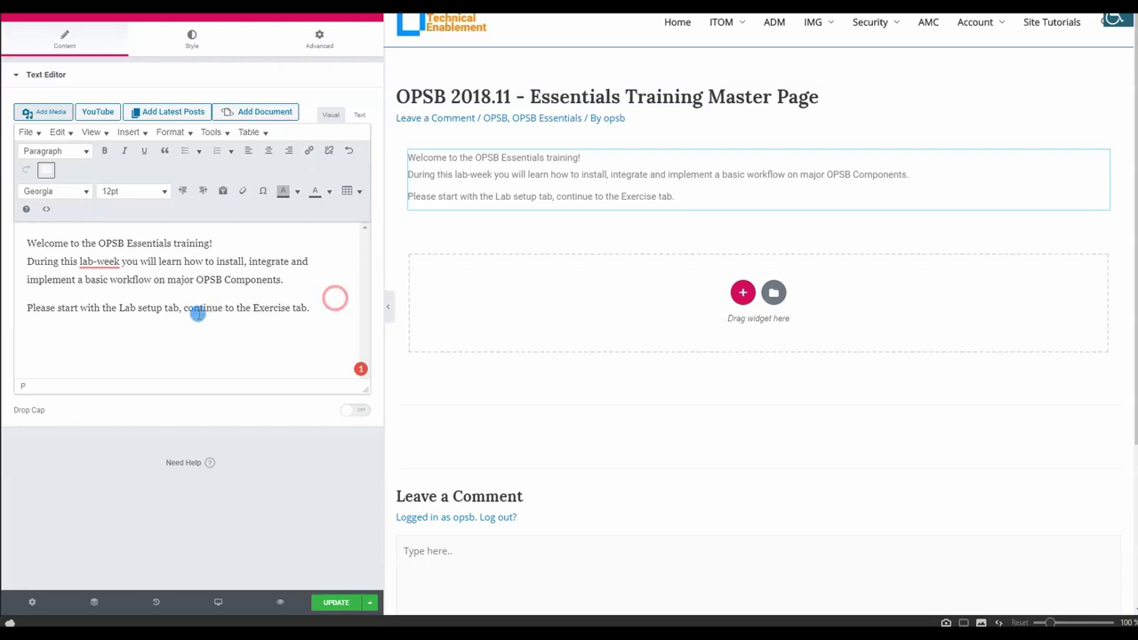
Accept the suggested correction that adds a comma after "lab-week" in the second line.
mouse_move(99, 256)
click(105, 301)
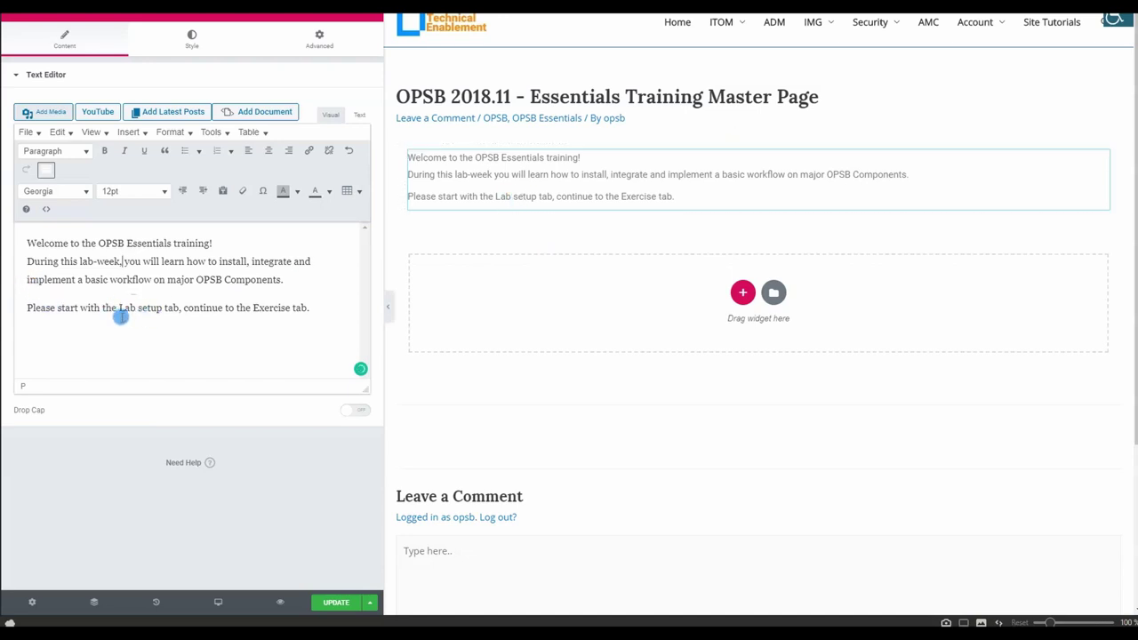
drag(119, 308, 163, 311)
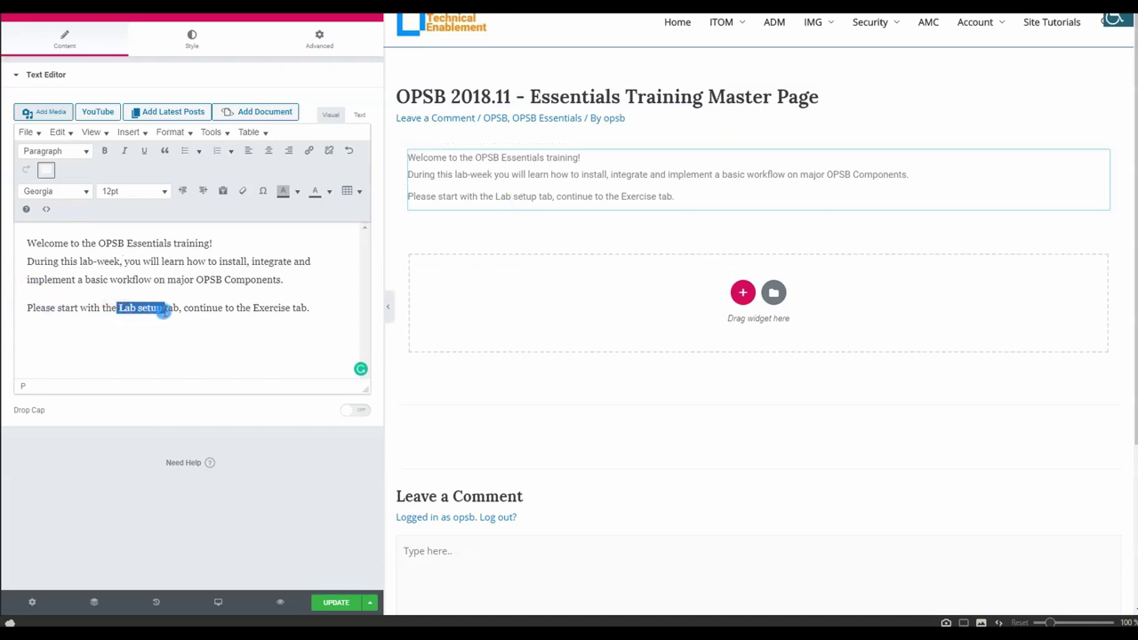
click(158, 309)
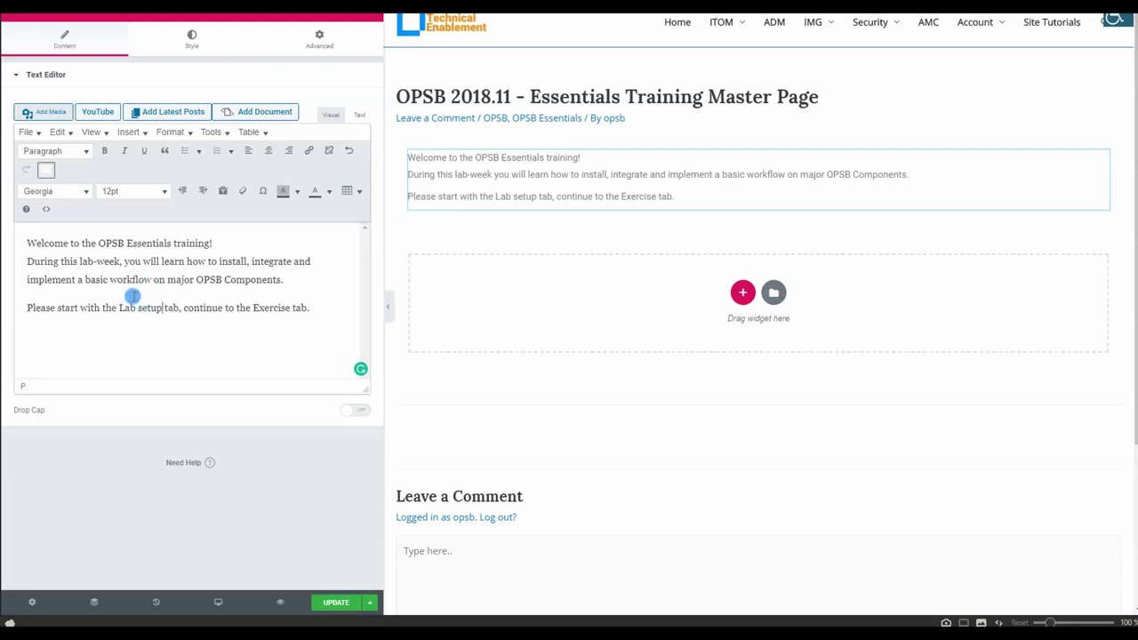
Add a last paragraph reading "Make sure to follow the exercises in the order they appear in the list.".
click(332, 306)
key(Return)
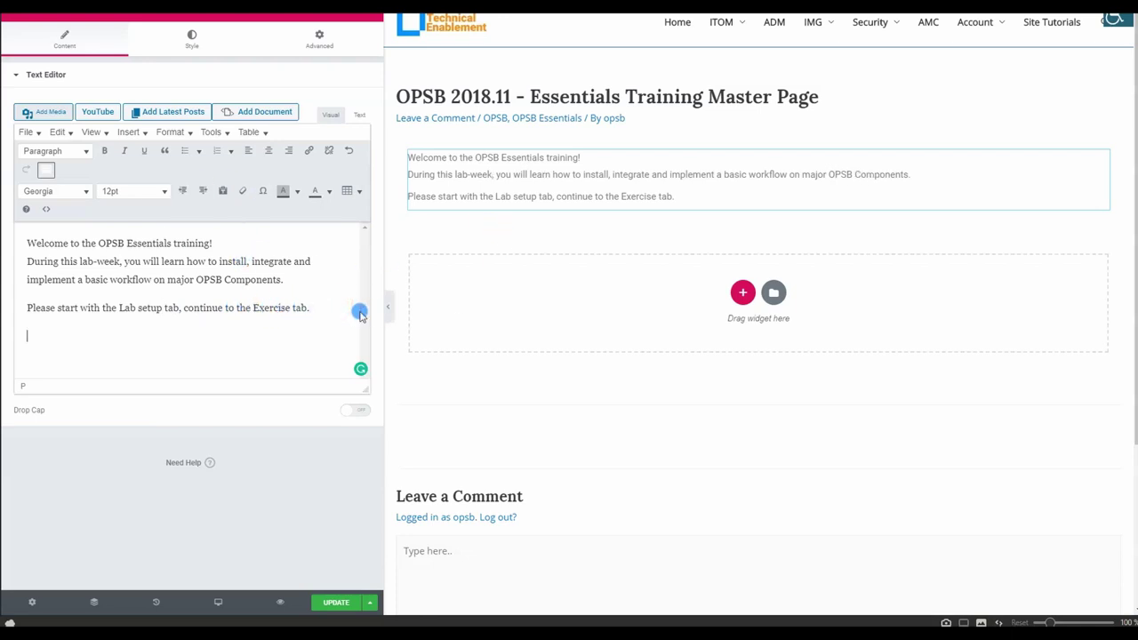
text(Make sure to)
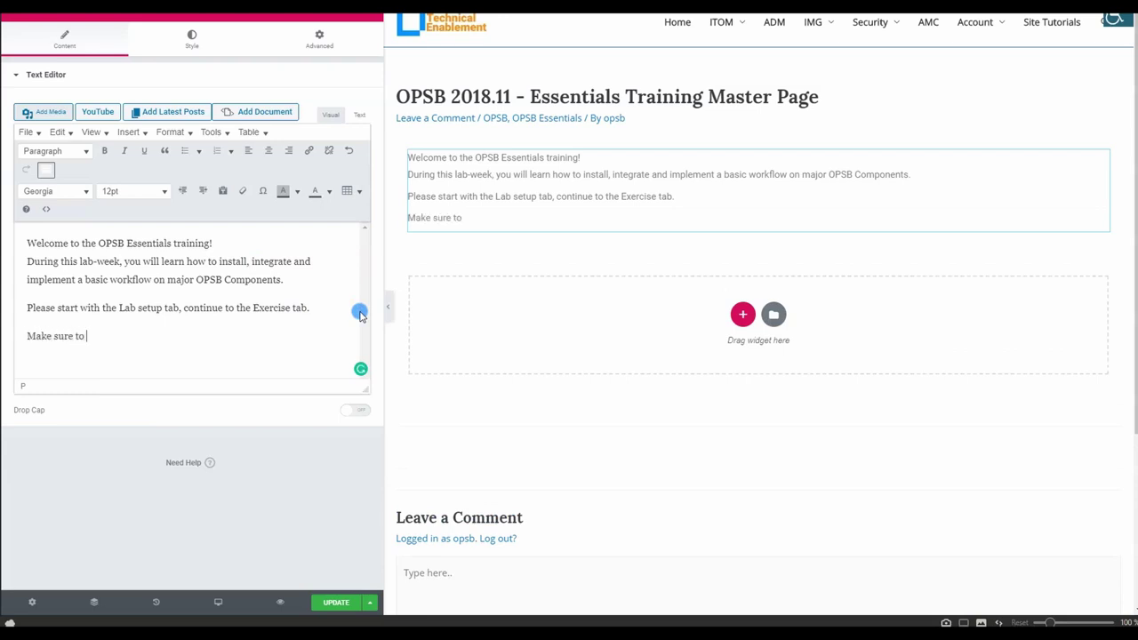
text( follow the exercises in the order they appear in the list.)
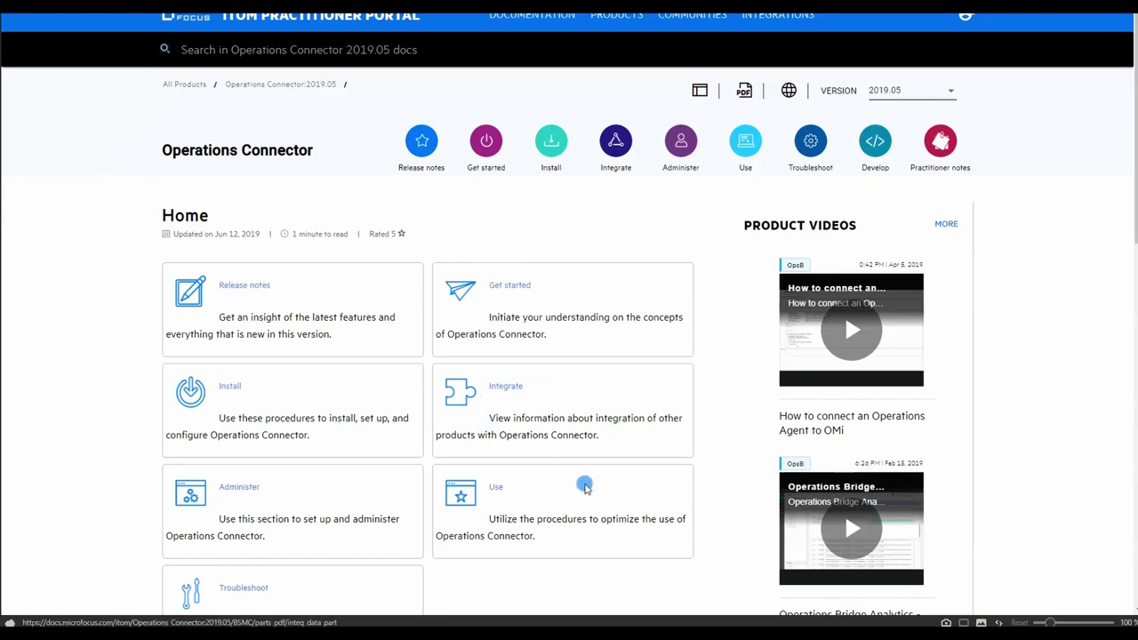
In the Operations Connector 2019.05 documentation, open and read How to Collect Metrics under Collecting and Viewing Metrics Data.
click(187, 269)
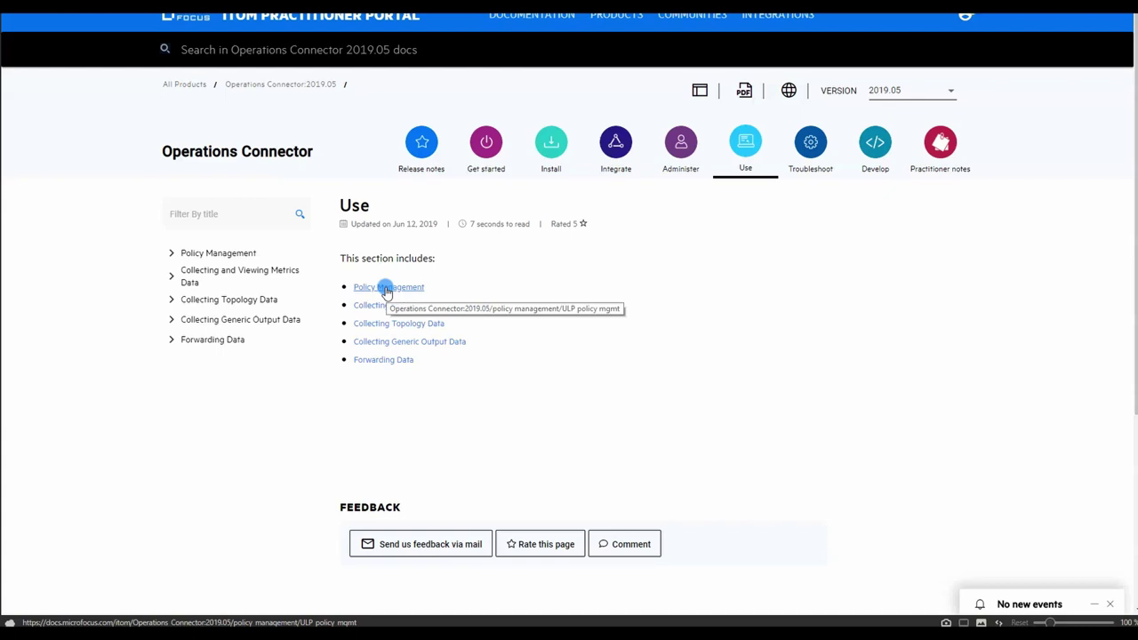
click(170, 275)
click(246, 300)
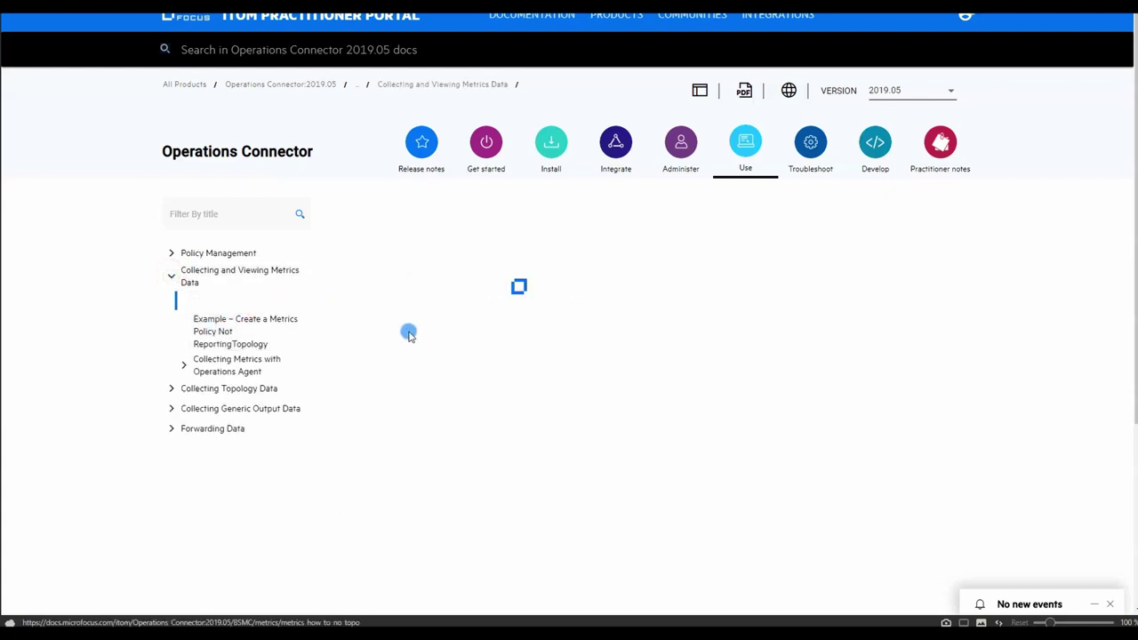
scroll(507, 316, down, 4)
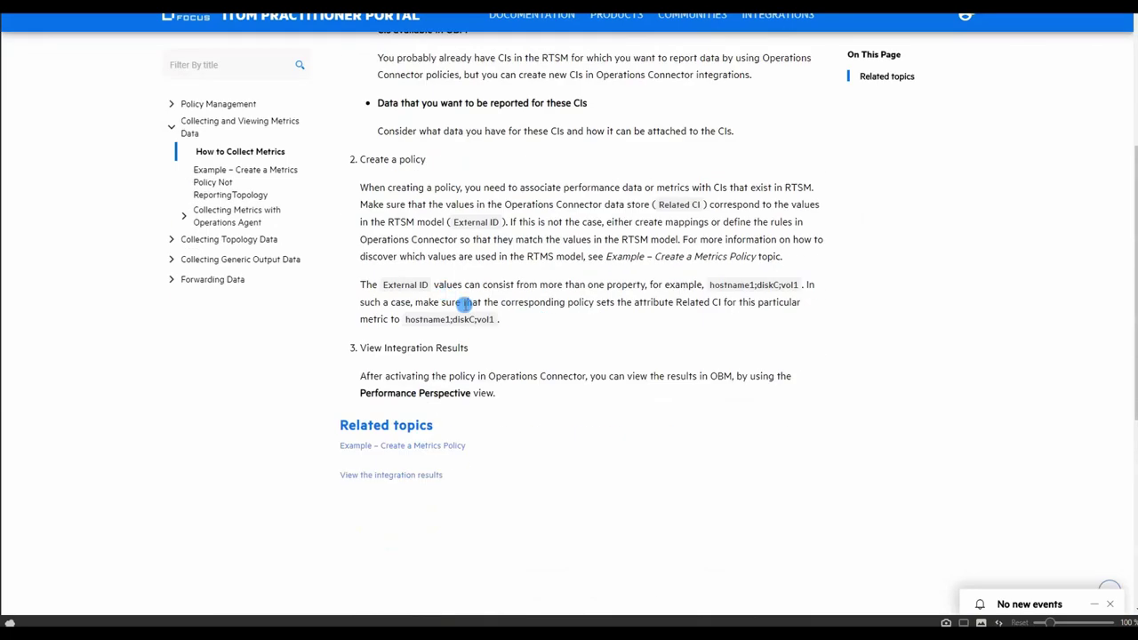
Examine the Topology-XML Policies and Local Topology Synchronization page under Collecting Topology Data, including its diagram.
click(172, 238)
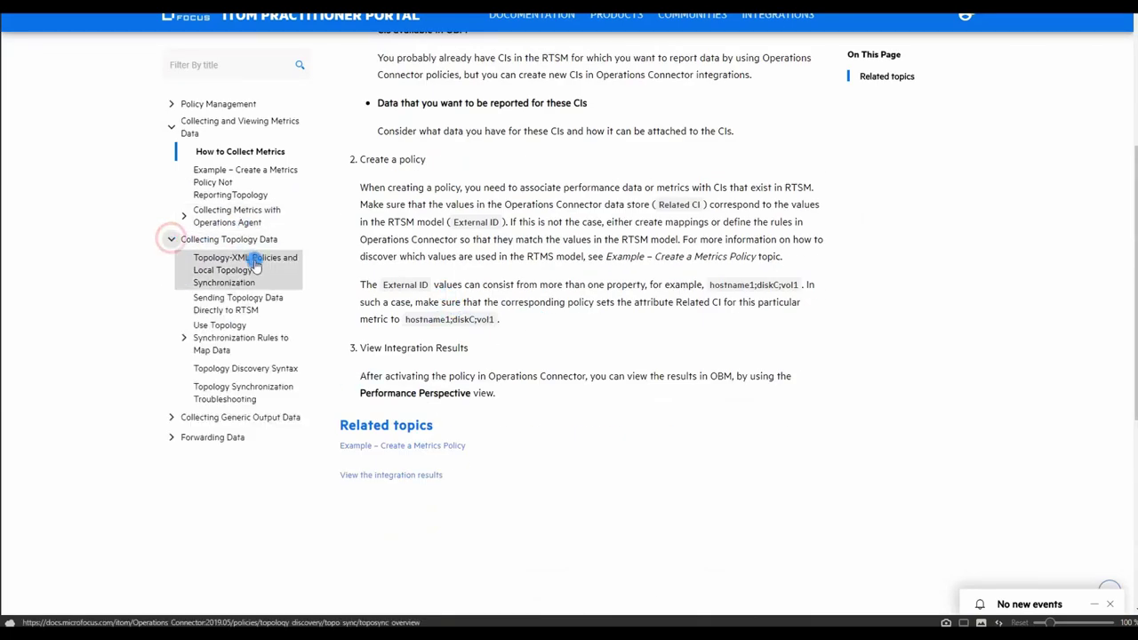
click(242, 267)
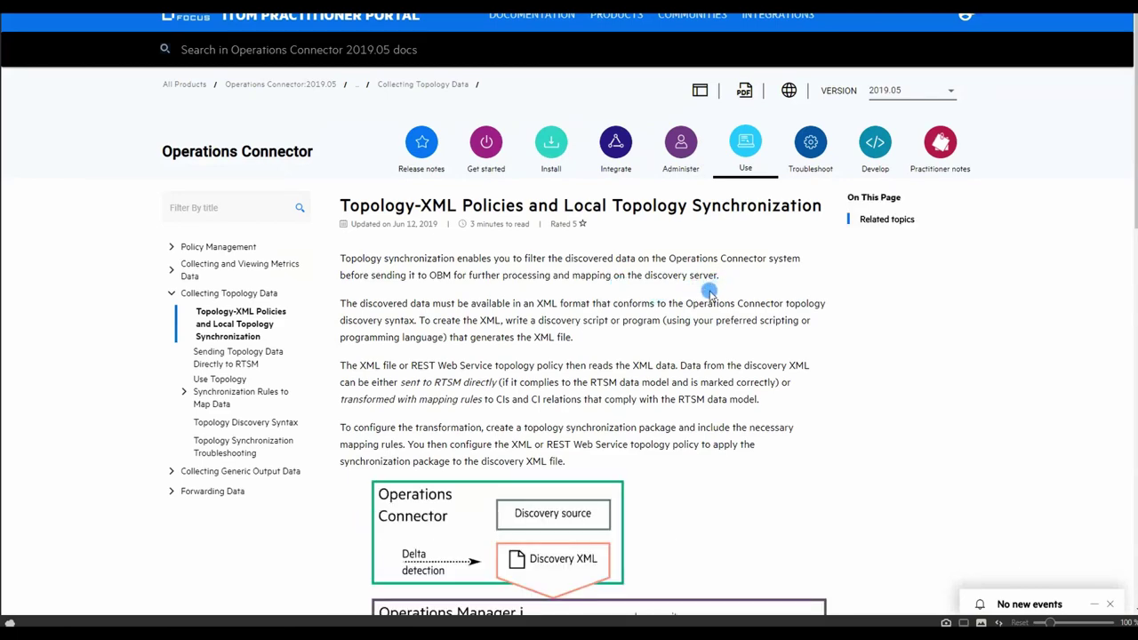
scroll(711, 298, down, 1)
scroll(711, 299, down, 7)
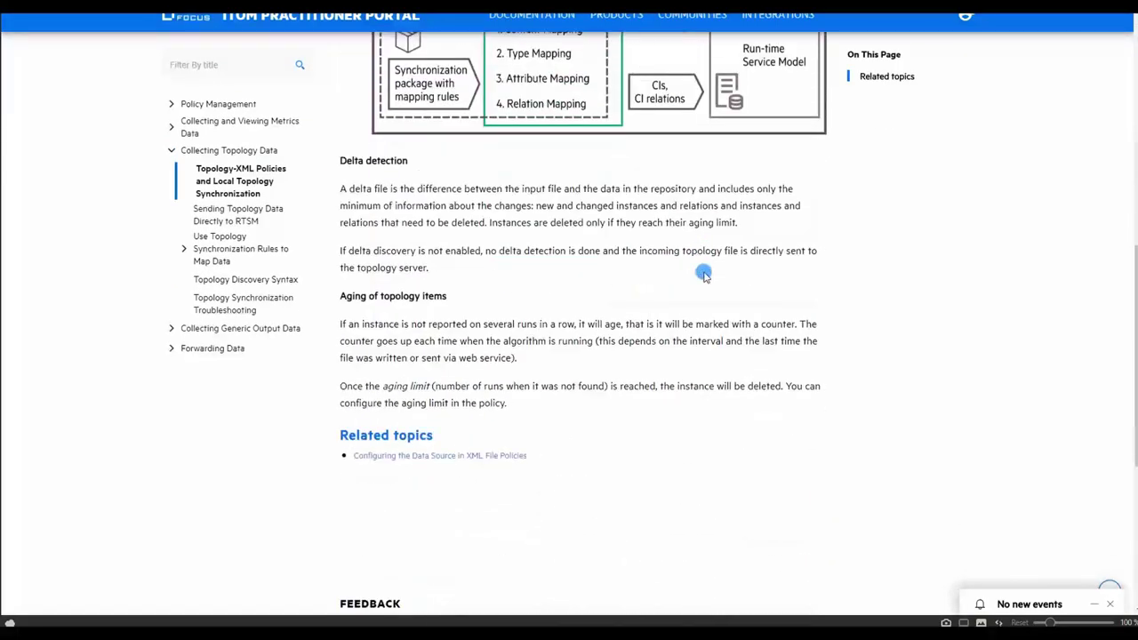
scroll(498, 247, up, 9)
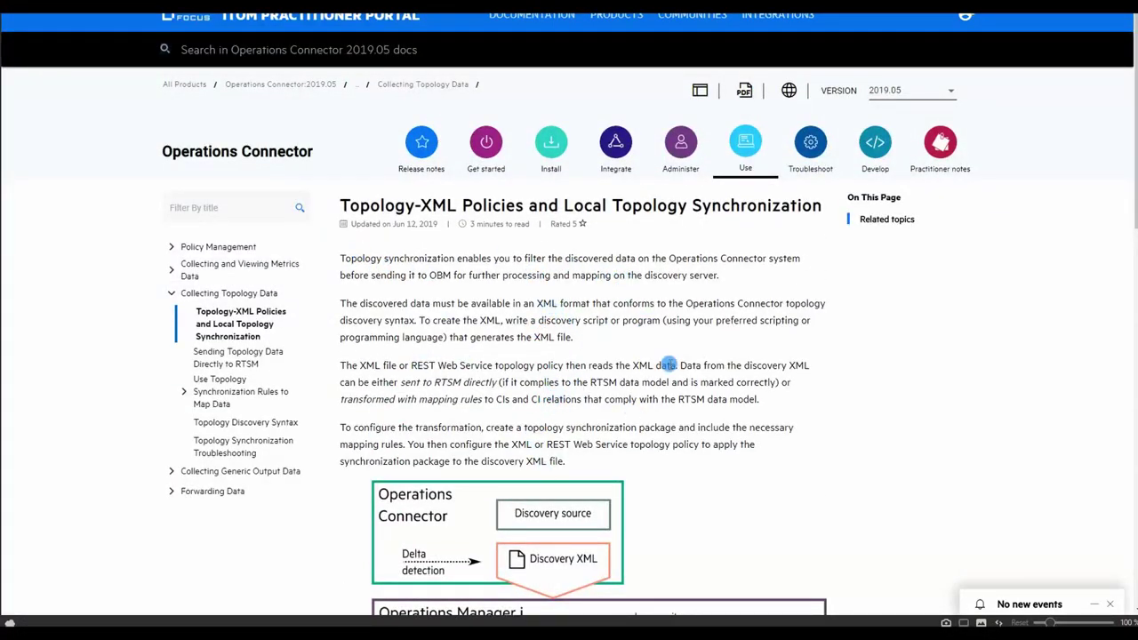
scroll(664, 352, down, 4)
Examine the Configuring Data Forwarder Properties page under Forwarding Data, including its UI Descriptions table.
click(172, 348)
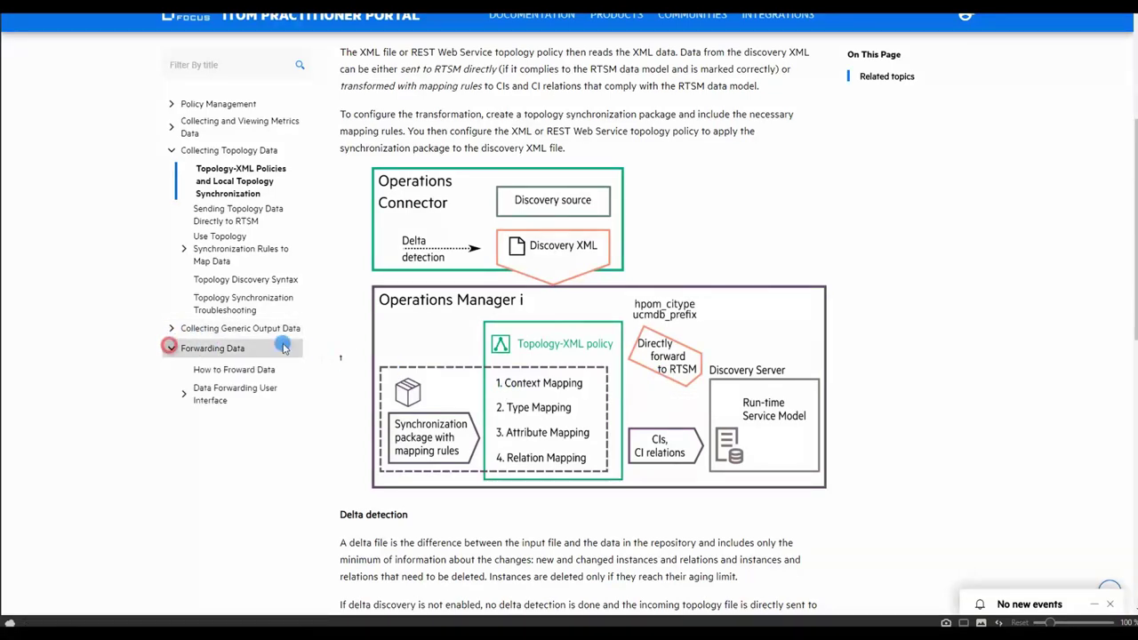
click(184, 393)
drag(252, 415, 271, 415)
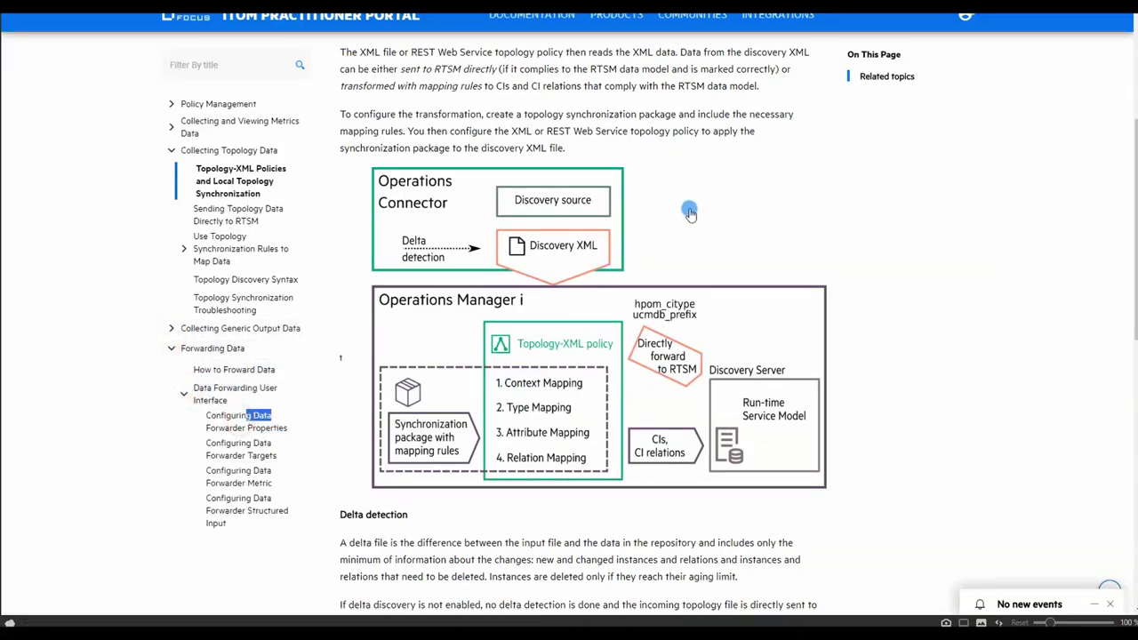
click(248, 428)
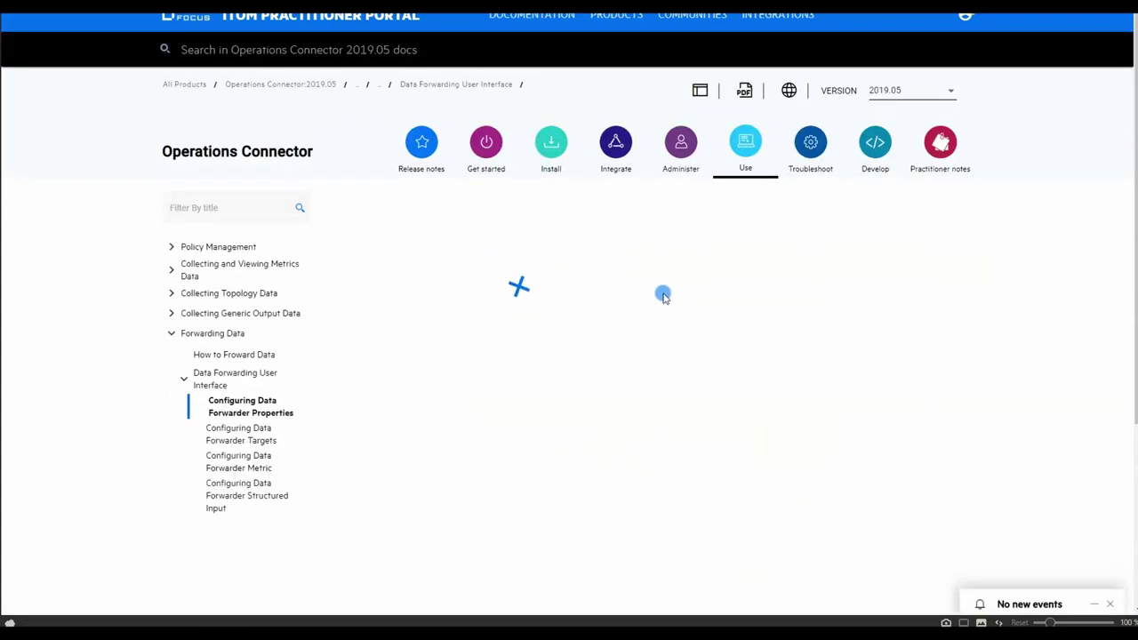
scroll(680, 311, down, 5)
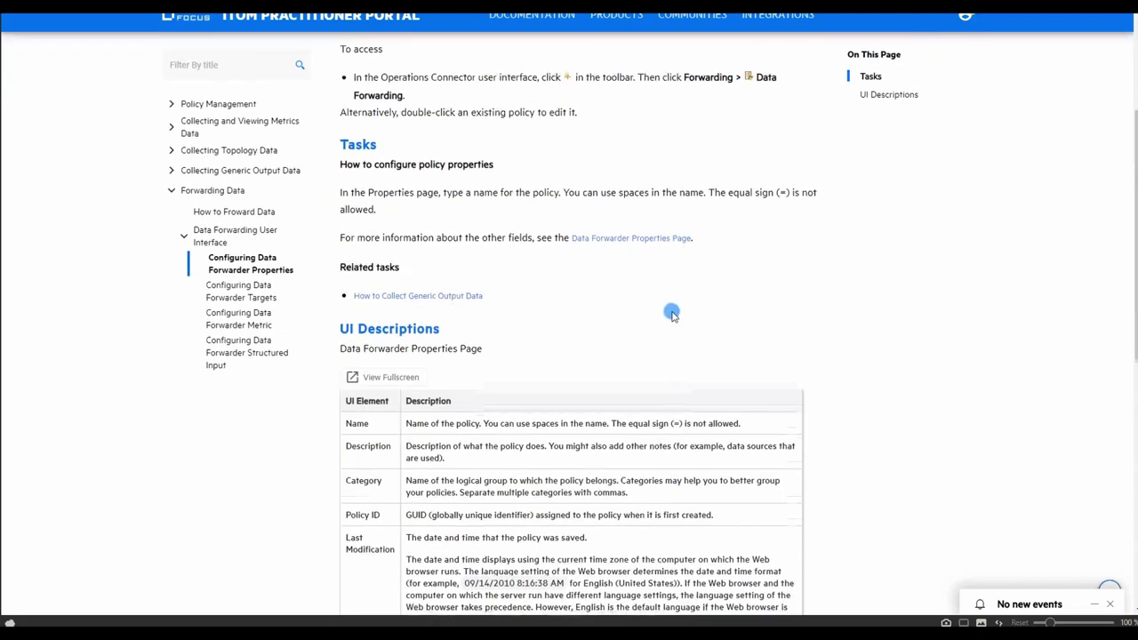
scroll(658, 307, down, 1)
scroll(628, 328, up, 3)
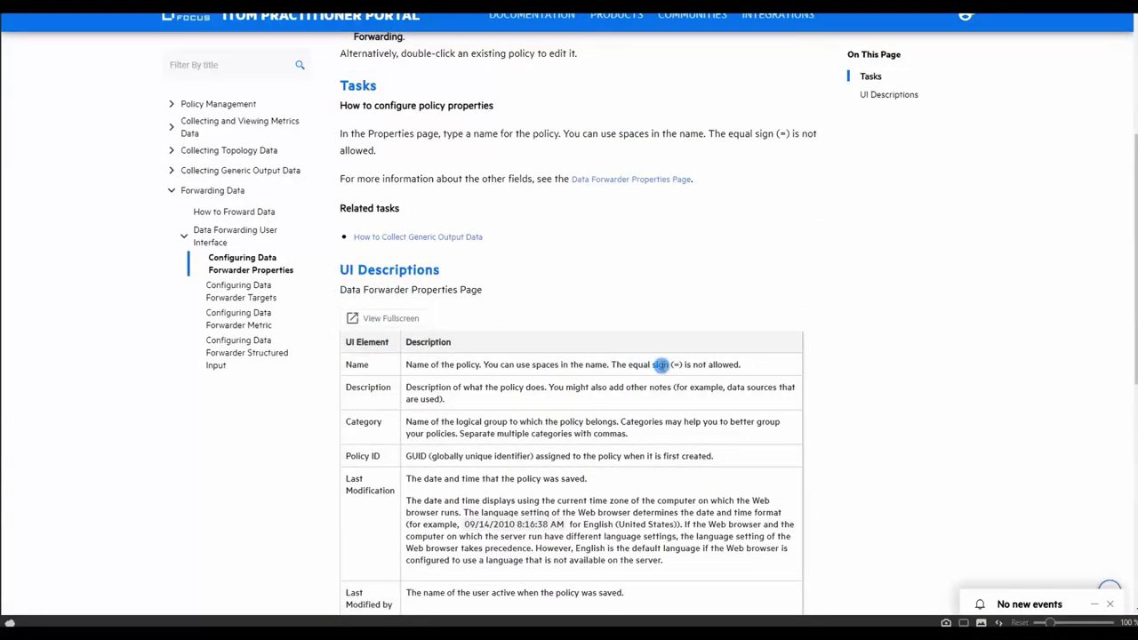
scroll(540, 394, down, 2)
click(347, 179)
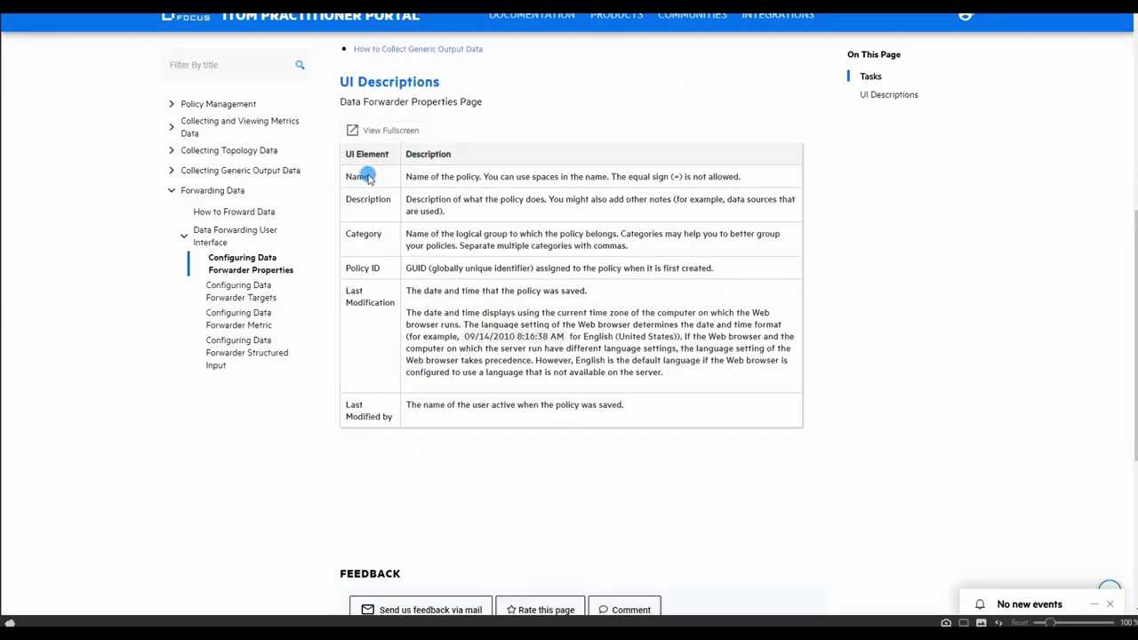
click(521, 178)
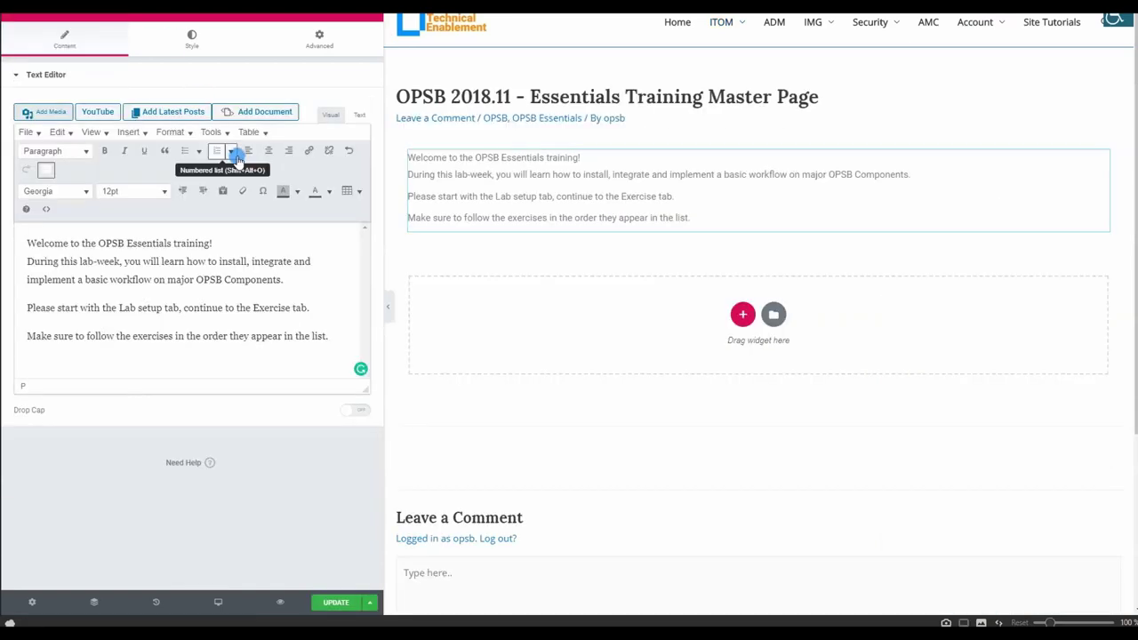
Add a Tabs widget directly below the introductory text and narrow the widget editing panel.
click(339, 335)
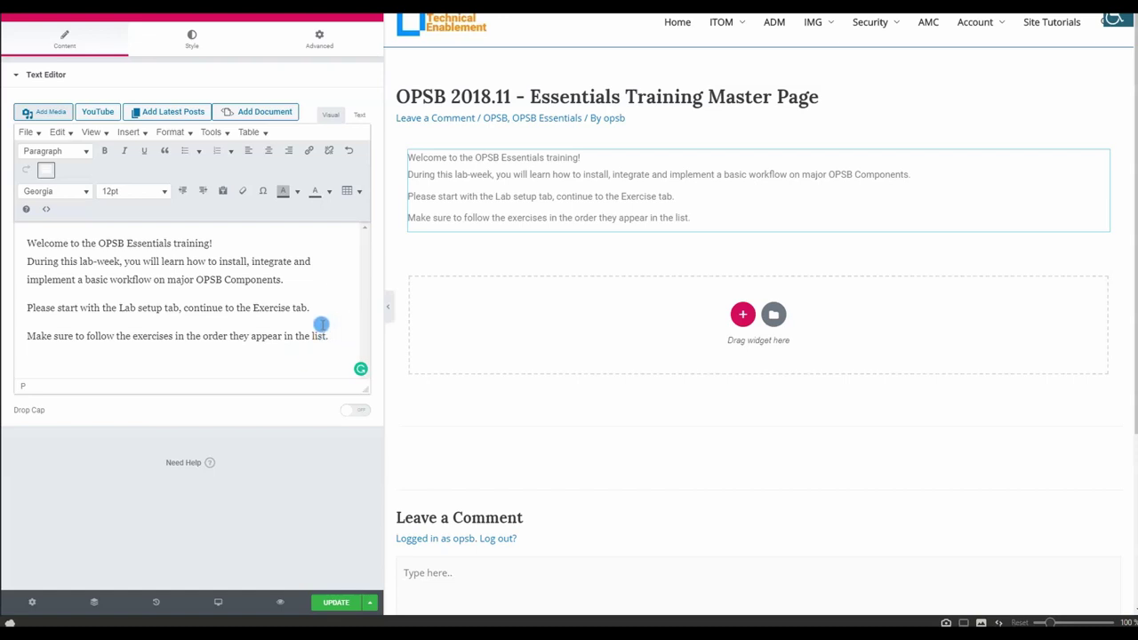
click(318, 46)
click(376, 16)
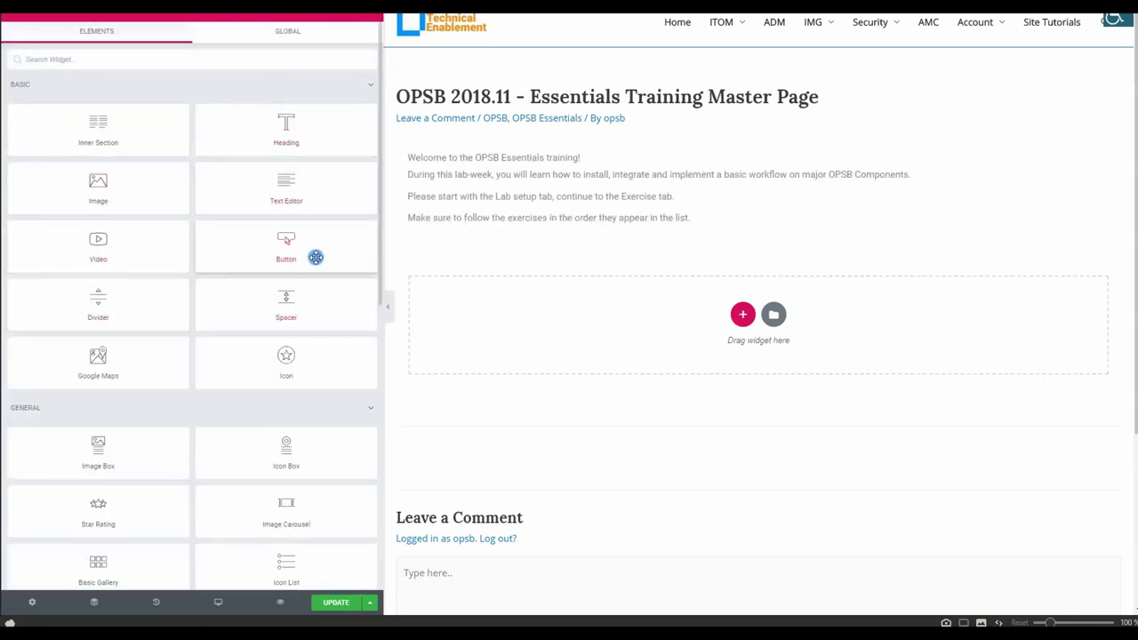
scroll(250, 266, down, 2)
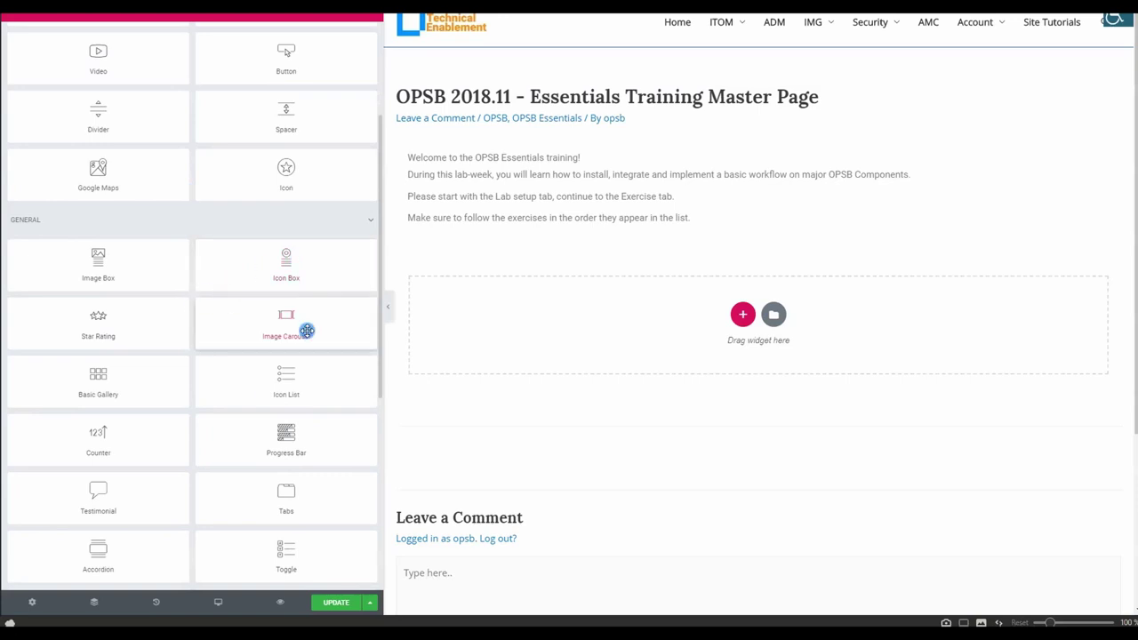
scroll(249, 414, down, 1)
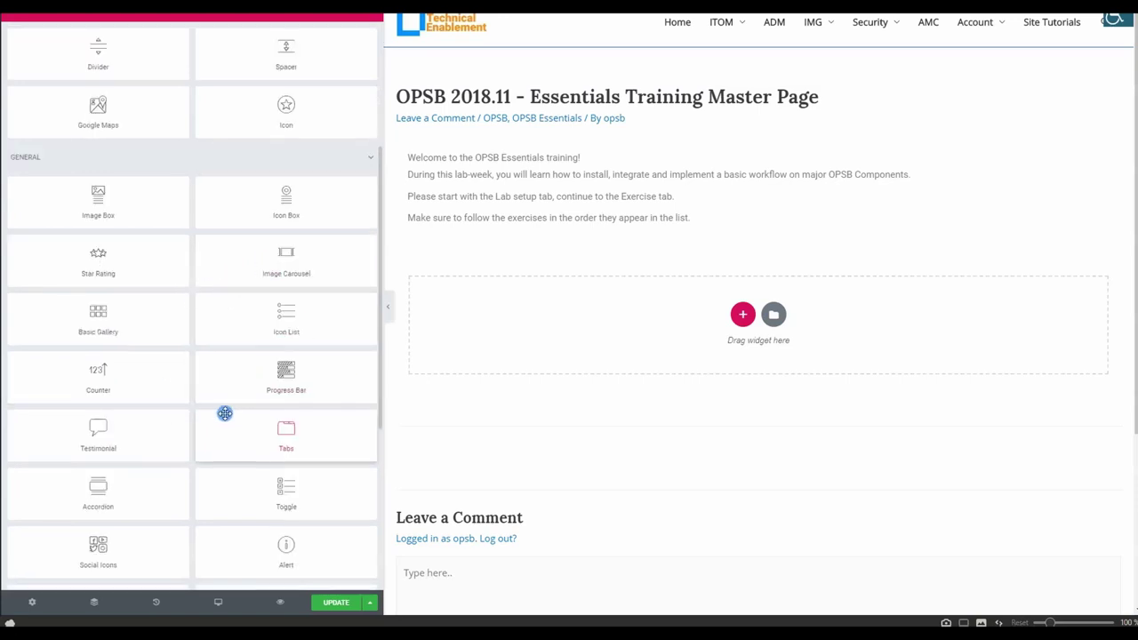
drag(273, 428, 424, 236)
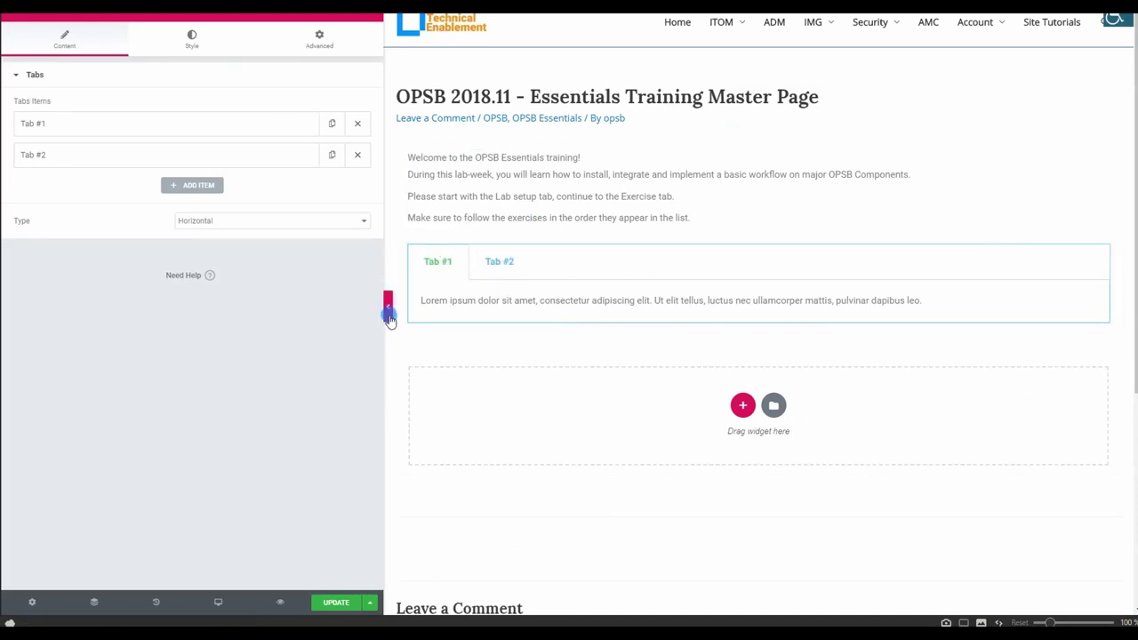
drag(385, 338, 310, 337)
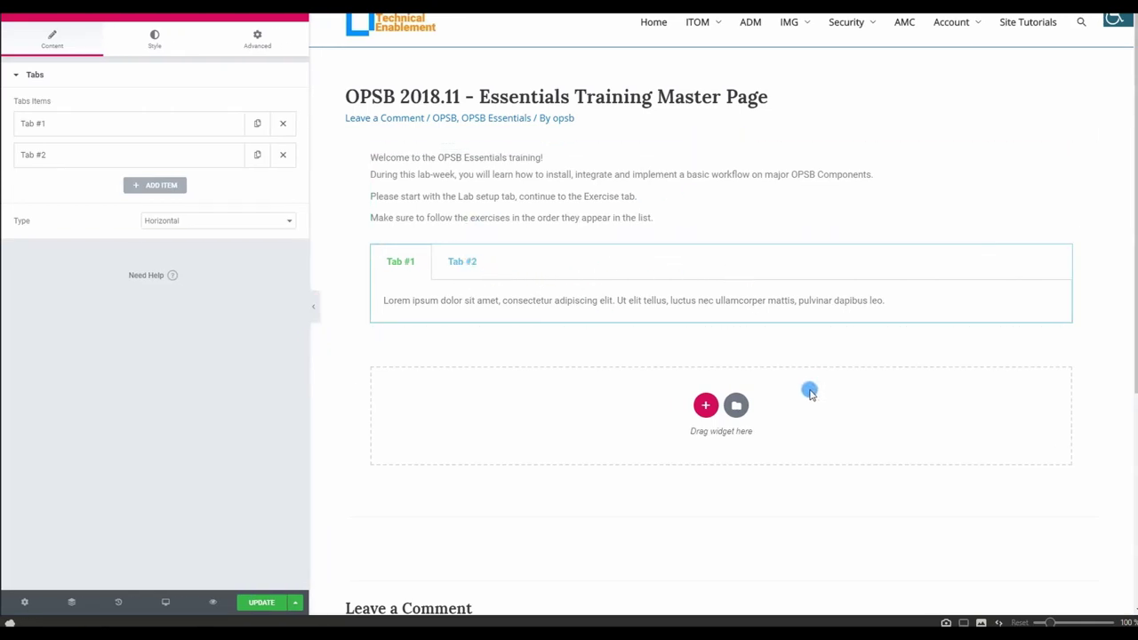
scroll(853, 396, down, 1)
scroll(868, 399, down, 3)
scroll(889, 389, up, 4)
Change the first tab's title to "Lab Setup", leaving its placeholder description in place.
click(111, 125)
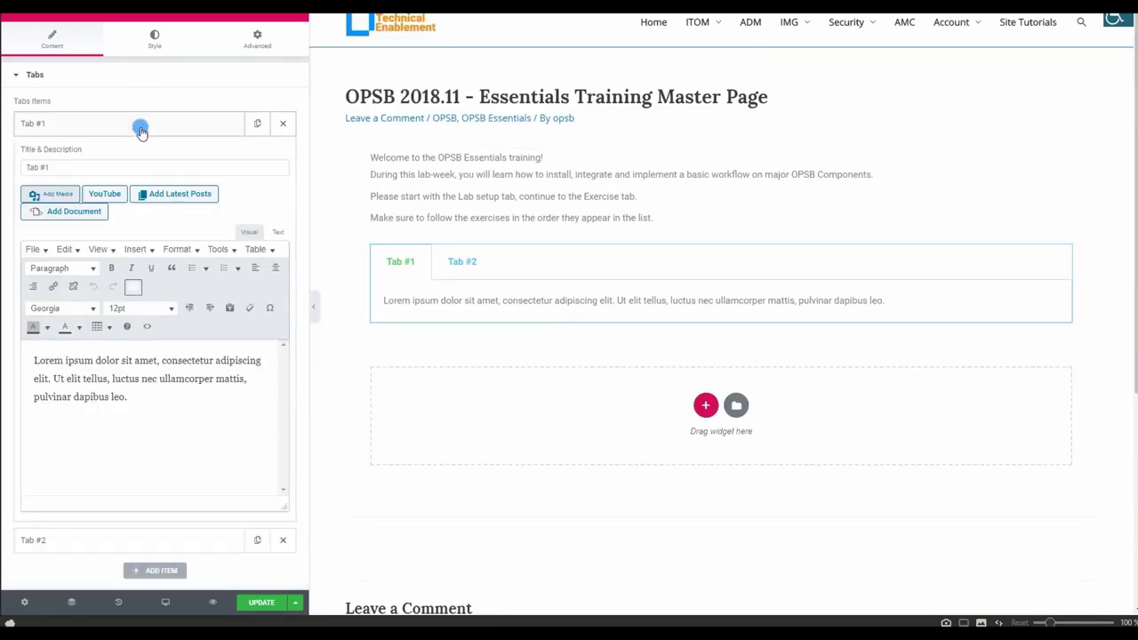
triple_click(64, 166)
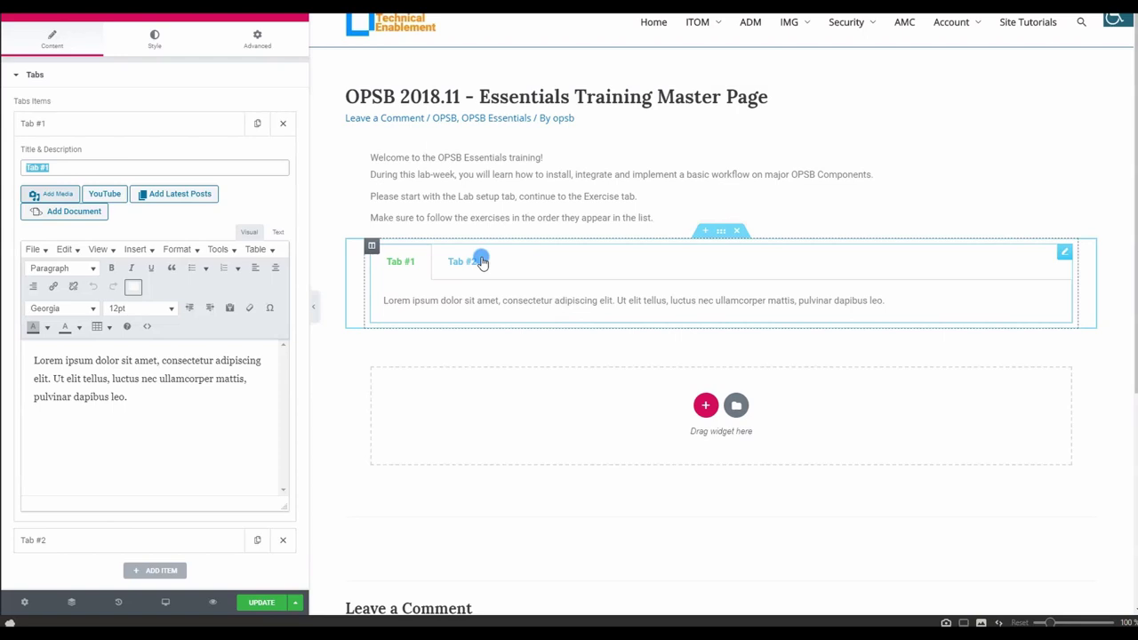
scroll(658, 435, down, 2)
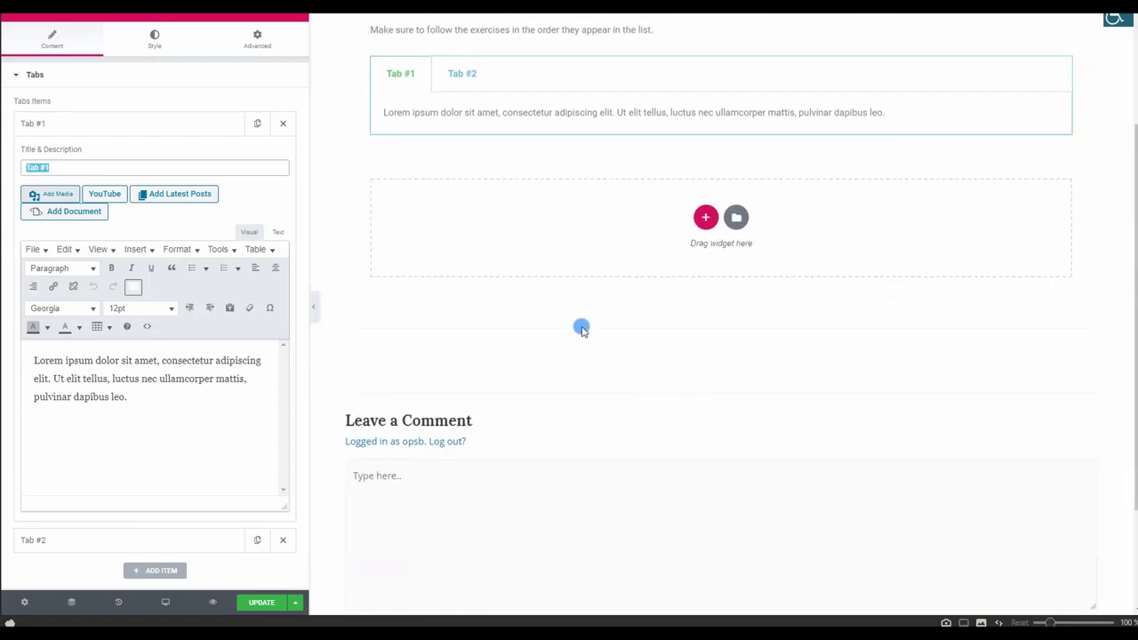
scroll(579, 311, up, 2)
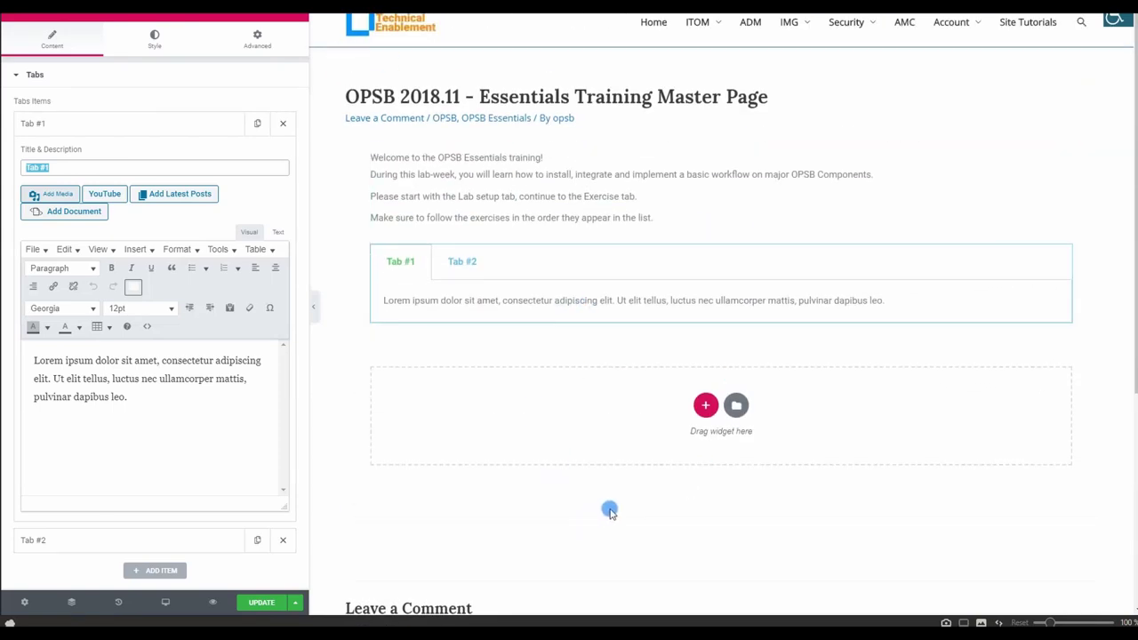
click(75, 167)
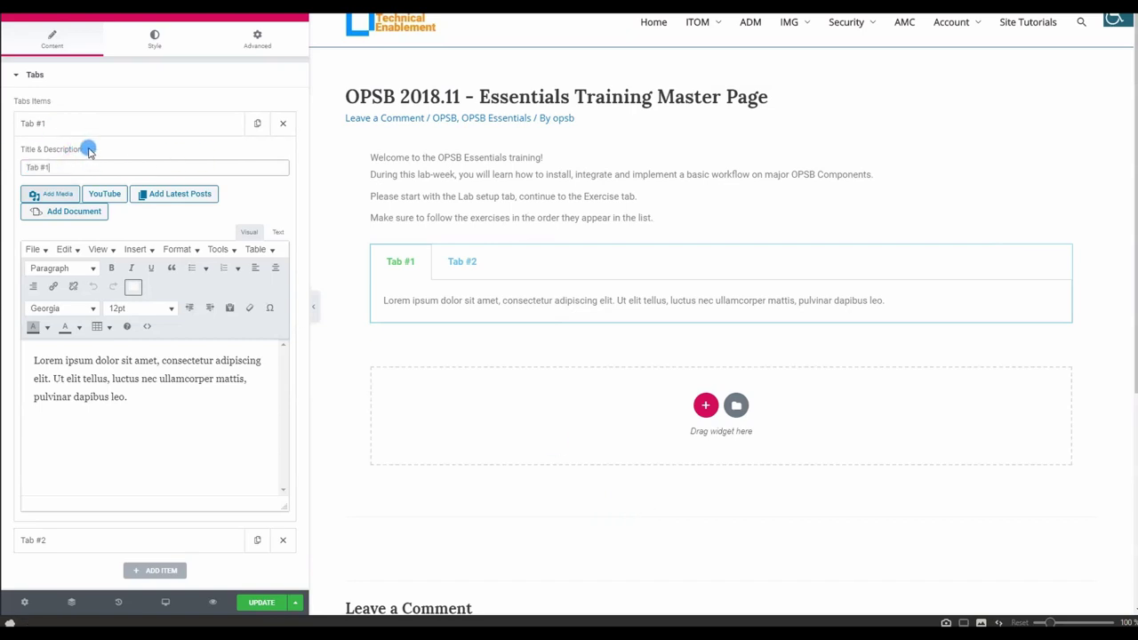
click(68, 168)
key(BackSpace)
key(BackSpace)
key(BackSpace)
key(BackSpace)
key(BackSpace)
key(BackSpace)
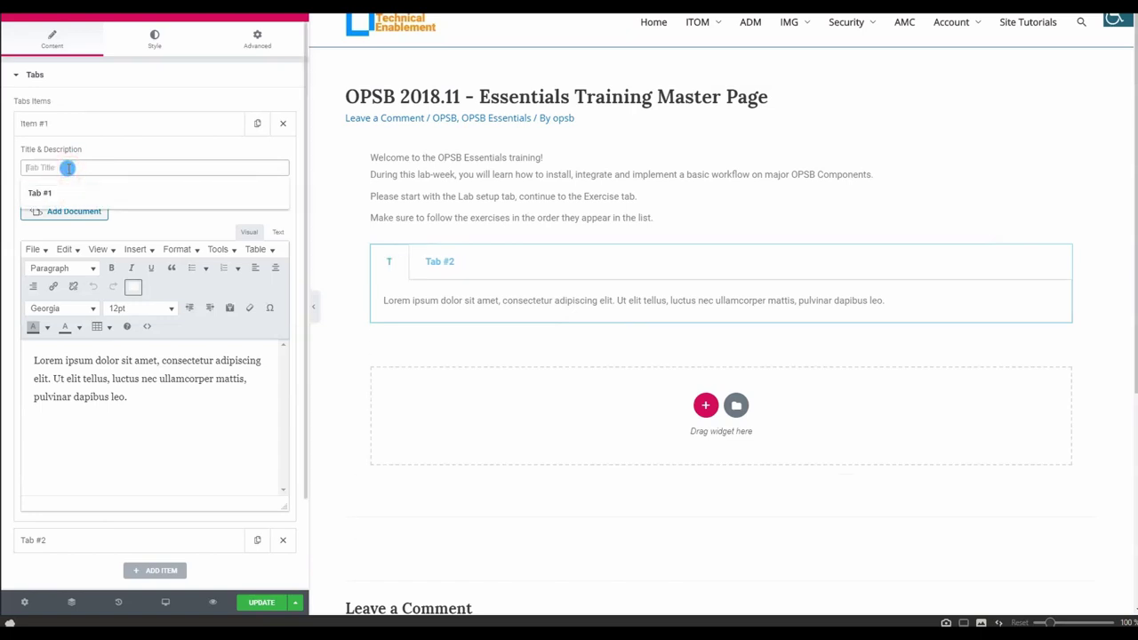
text(Lab Setup)
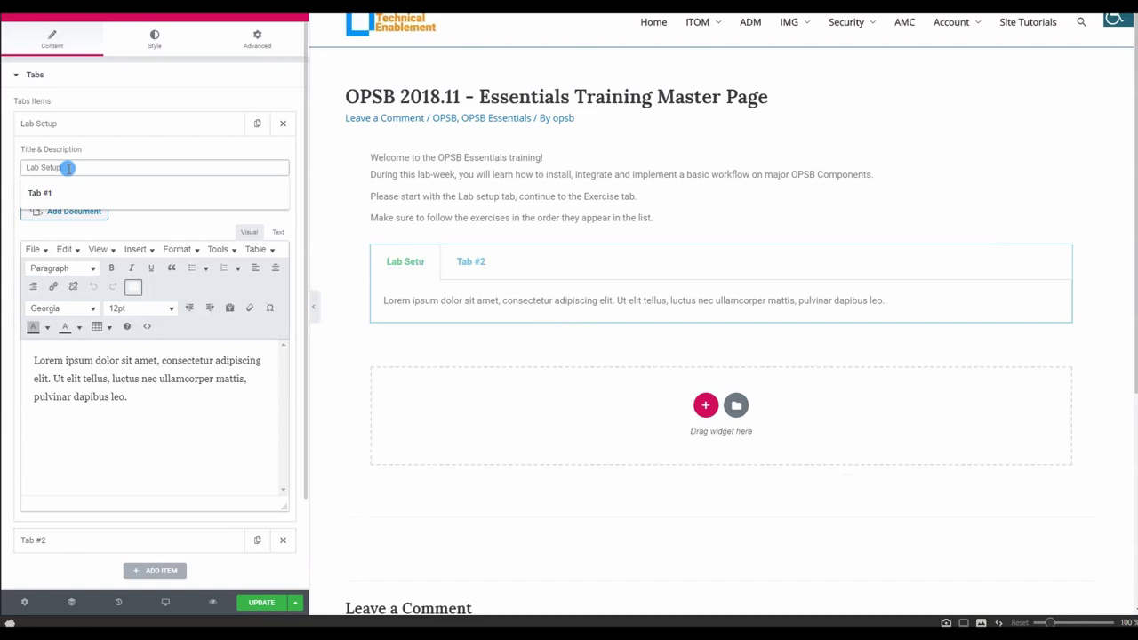
click(198, 411)
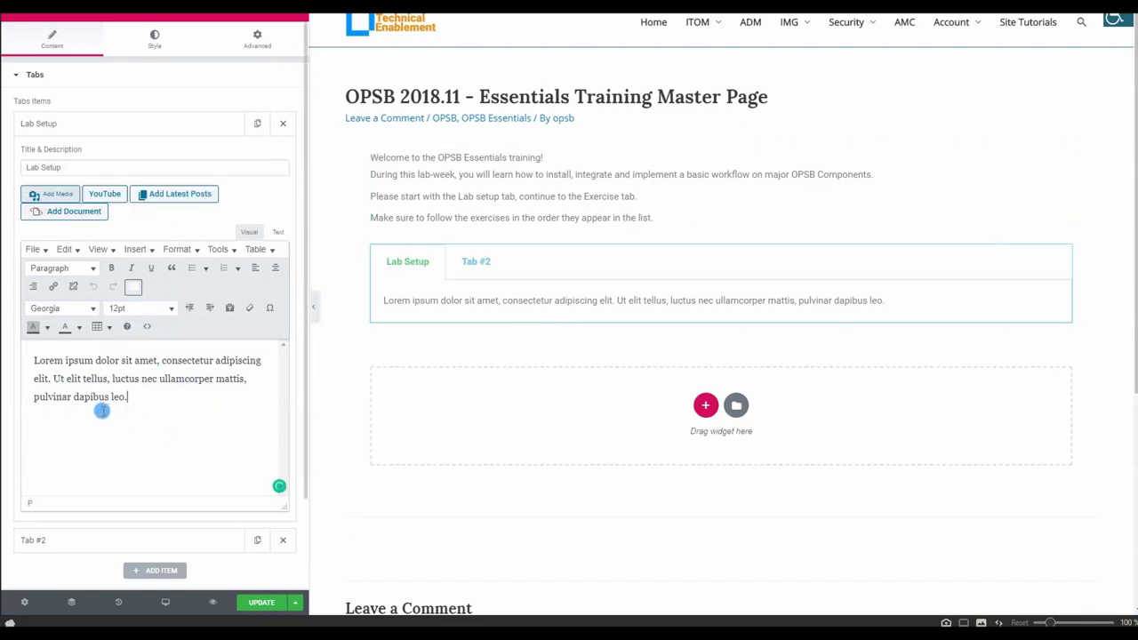
click(119, 124)
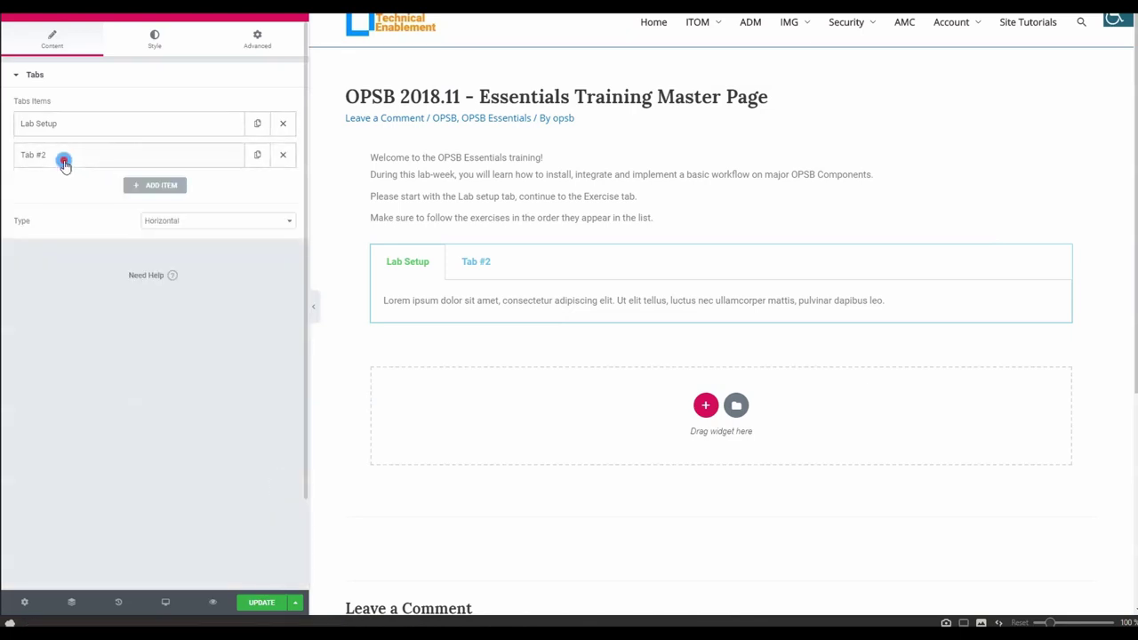
Change the second tab's title to "Exercises".
click(63, 155)
triple_click(65, 201)
text(Exercises)
click(56, 155)
Add a third tab item to the Tabs widget and title it "Hosts".
click(159, 187)
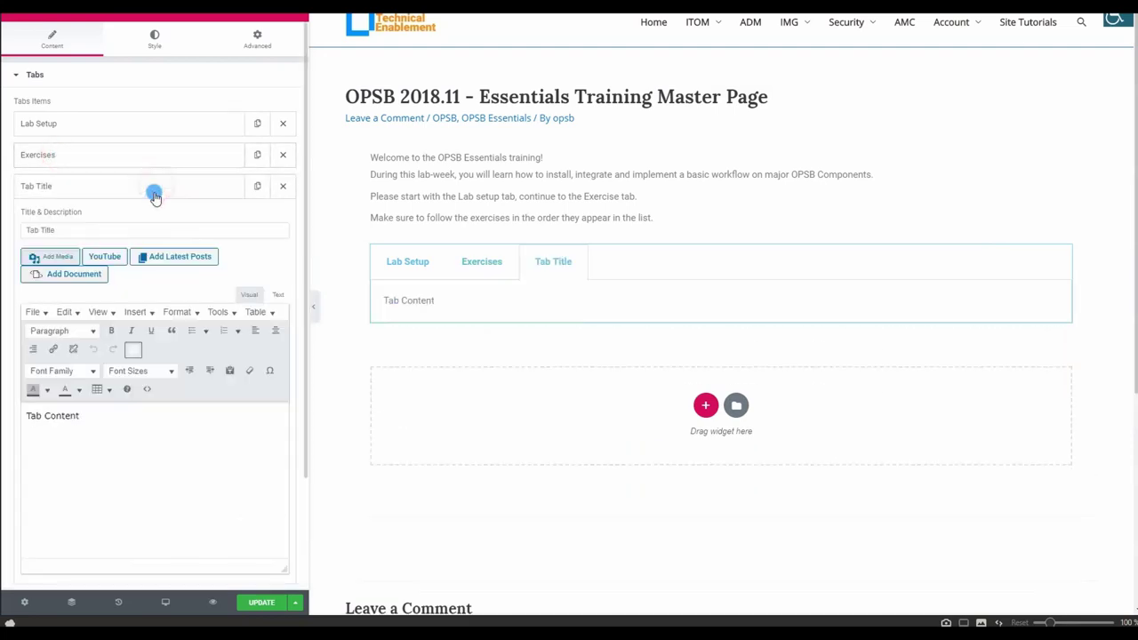
drag(56, 236, 7, 235)
text(Hosts)
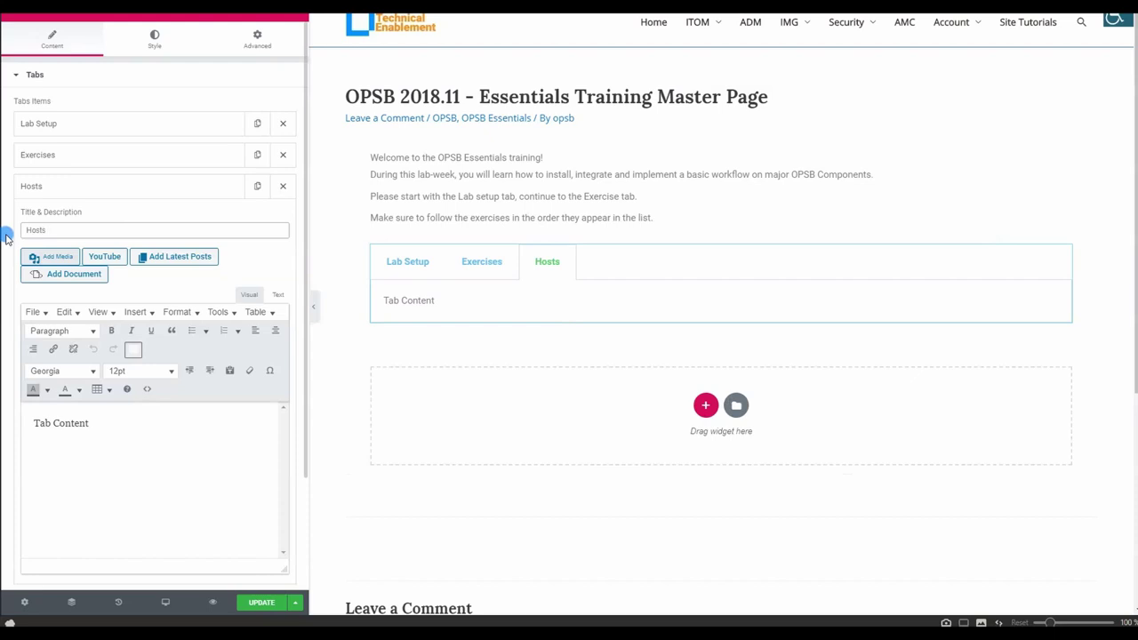
Retitle the third tab "Infra details".
key(BackSpace)
key(BackSpace)
key(BackSpace)
key(BackSpace)
key(BackSpace)
key(BackSpace)
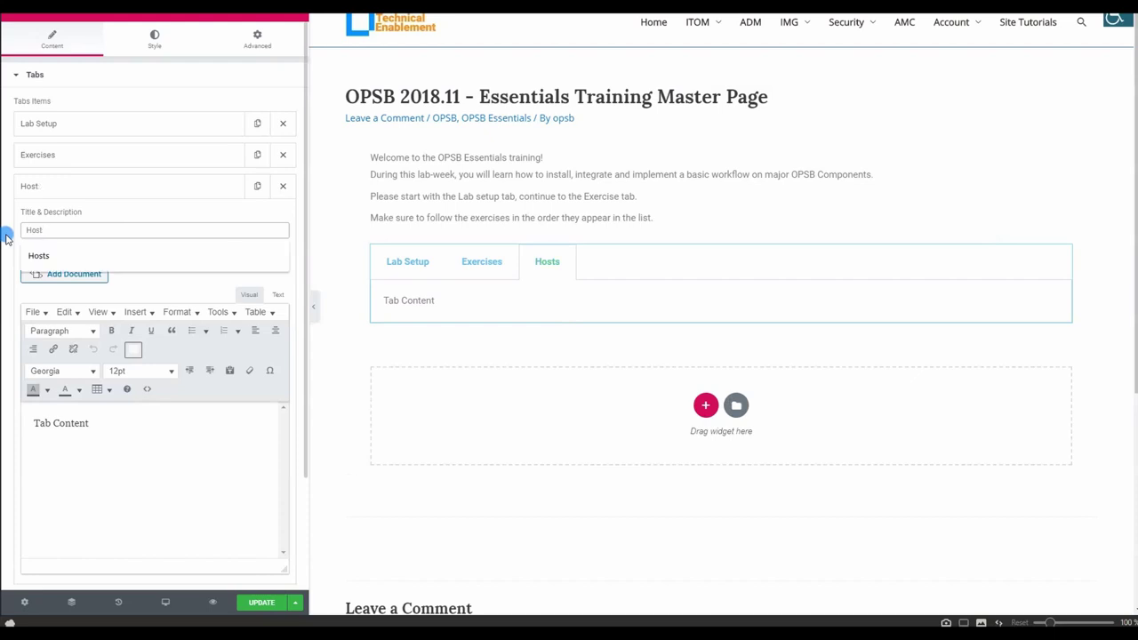
text(Infra details)
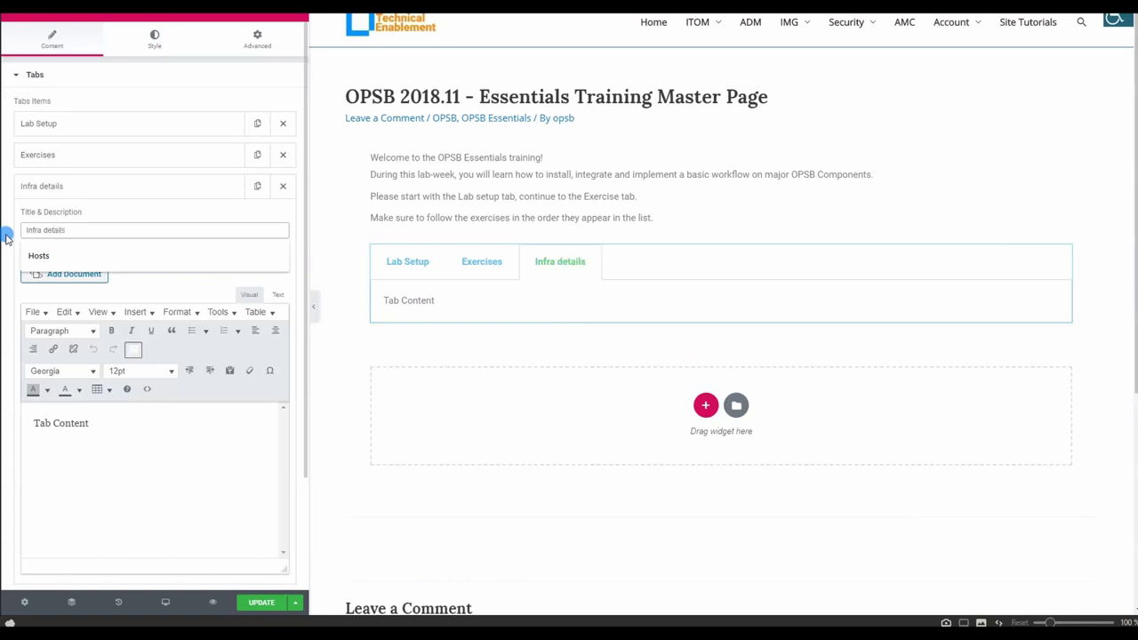
Set the third tab's title to "Hosts and Passwords".
key(BackSpace)
key(BackSpace)
key(BackSpace)
key(BackSpace)
key(BackSpace)
key(BackSpace)
key(BackSpace)
key(BackSpace)
key(BackSpace)
key(BackSpace)
key(BackSpace)
key(BackSpace)
key(BackSpace)
text(Hosts and passwro)
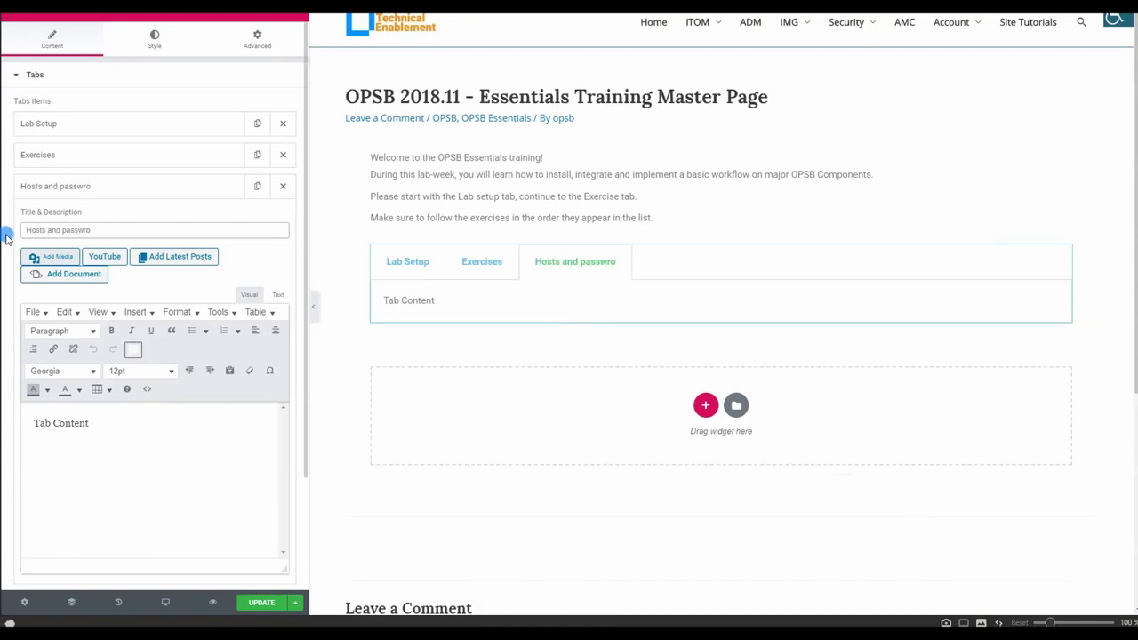
key(BackSpace)
key(BackSpace)
text(ords)
click(63, 229)
key(BackSpace)
text(P)
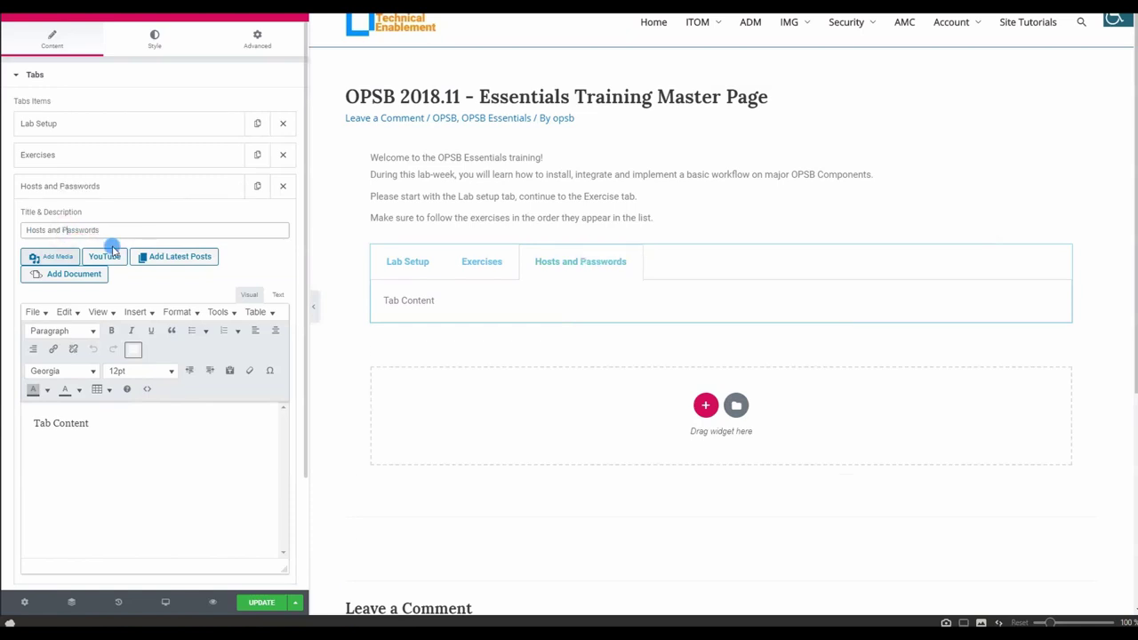
click(165, 436)
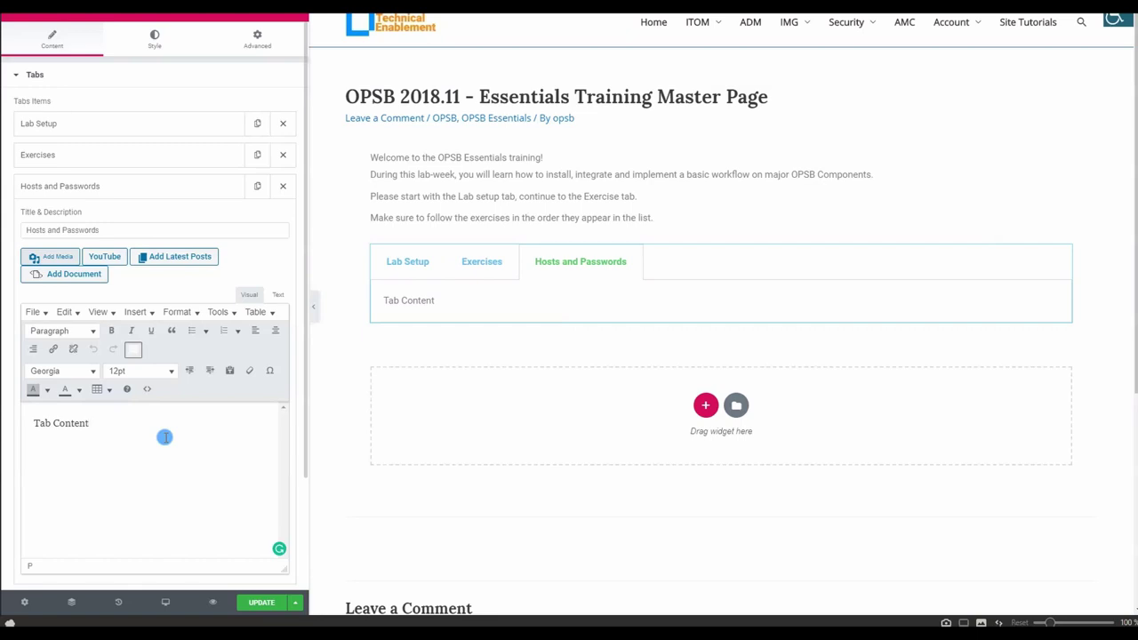
click(164, 437)
click(136, 421)
click(51, 186)
click(129, 191)
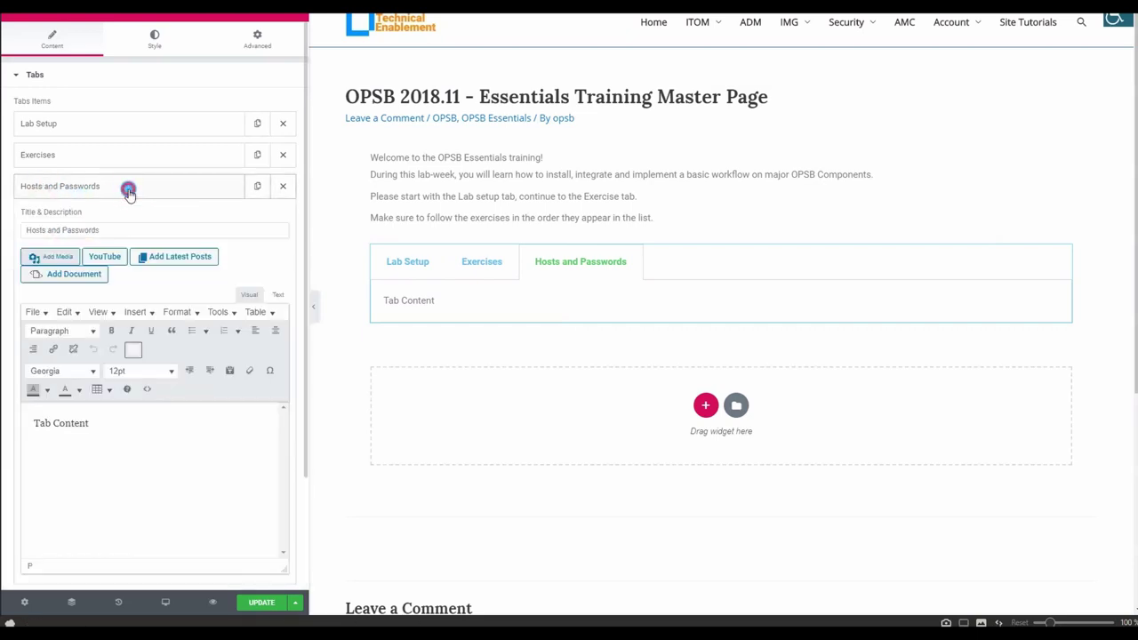
Replace the placeholder content of the Hosts and Passwords tab with a table of six columns and five rows.
click(115, 434)
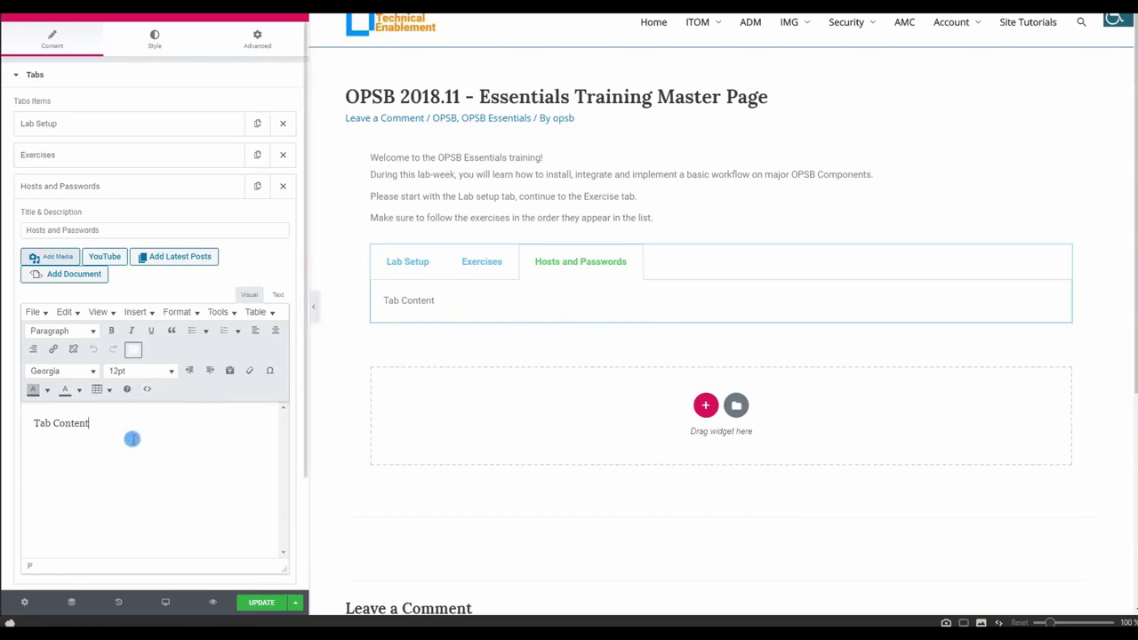
drag(116, 419, 36, 423)
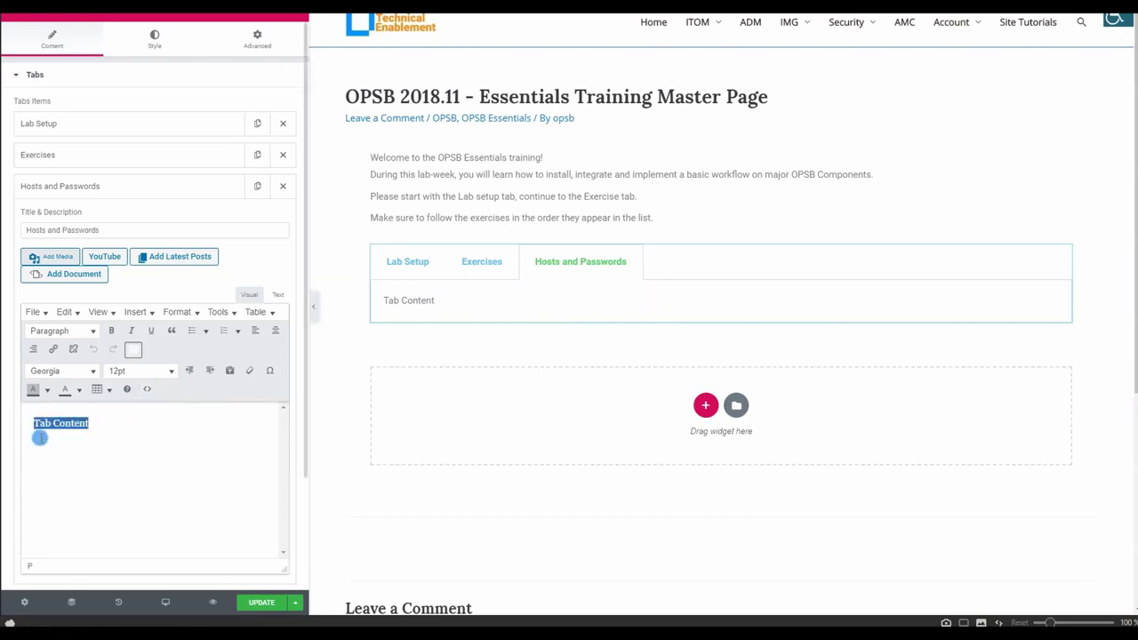
key(BackSpace)
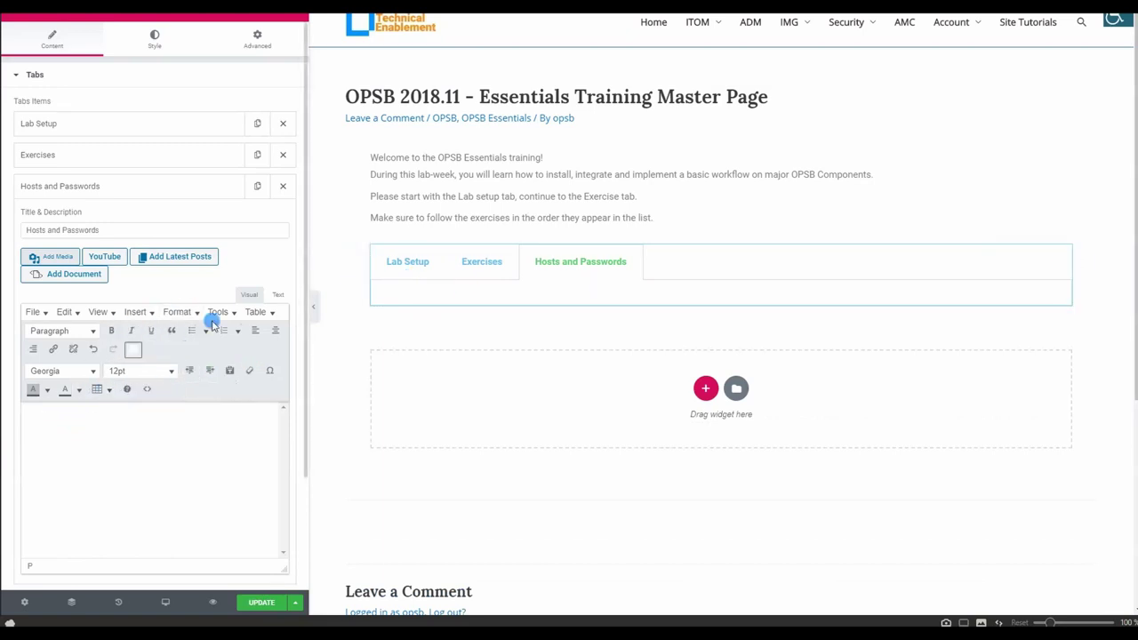
click(253, 313)
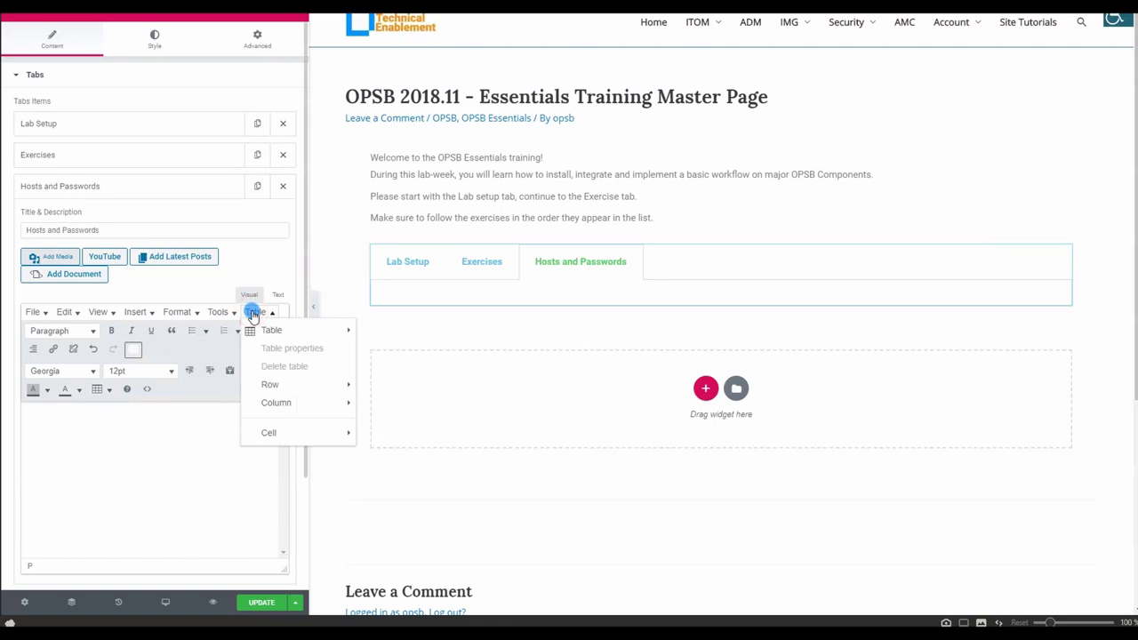
mouse_move(284, 332)
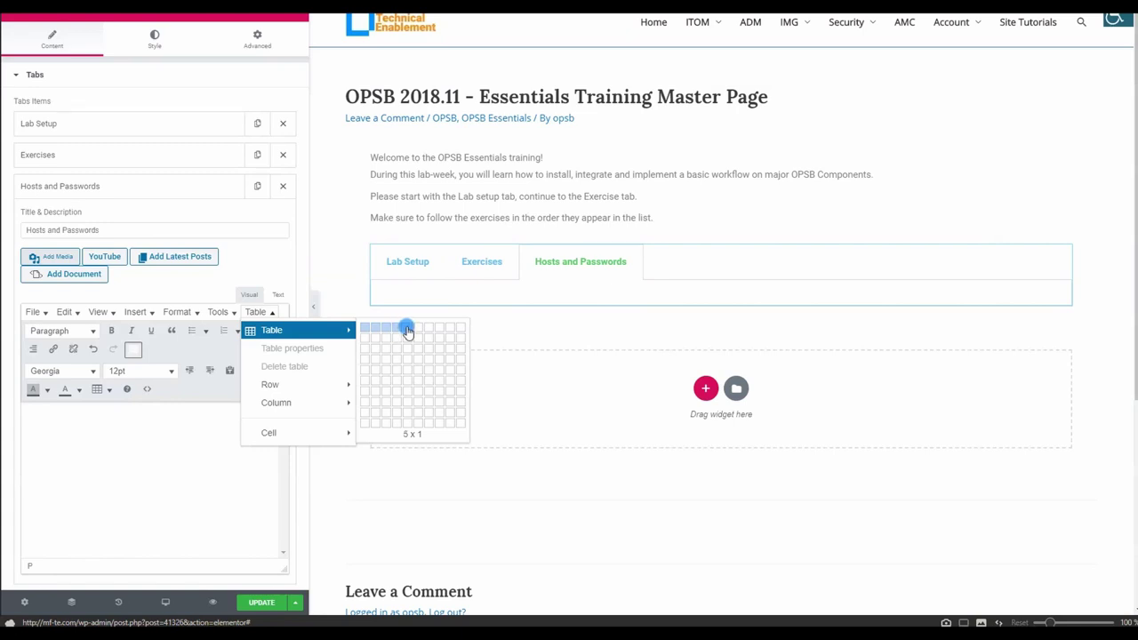
click(417, 372)
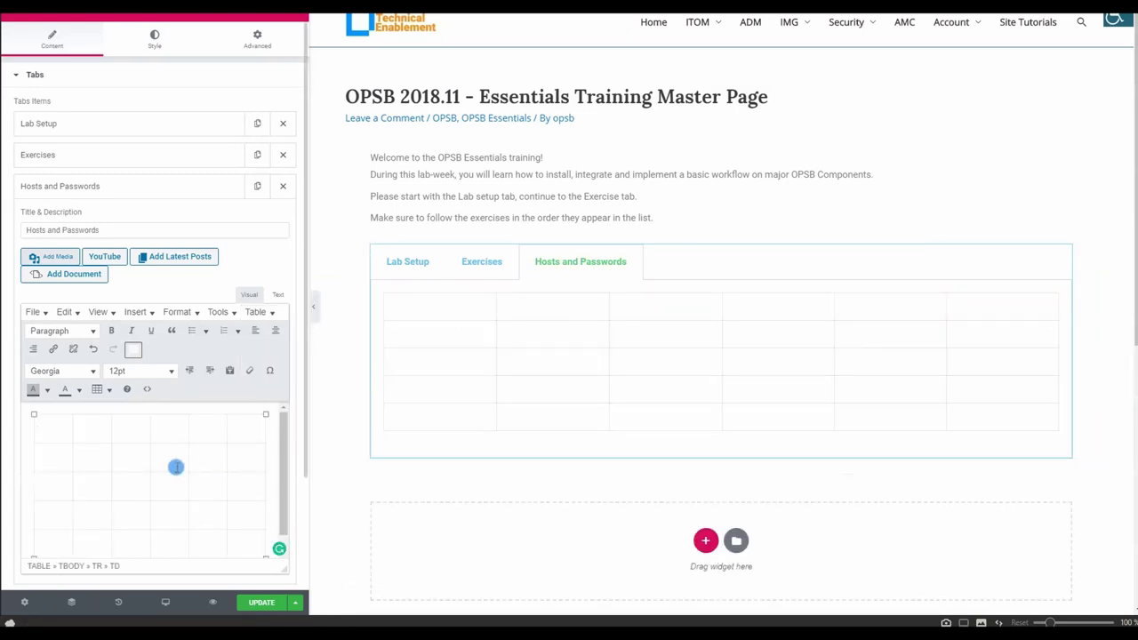
Fill the first two header cells of the table with "Machine #" and "Host Name".
click(60, 428)
text(Machine)
key(Return)
text(#)
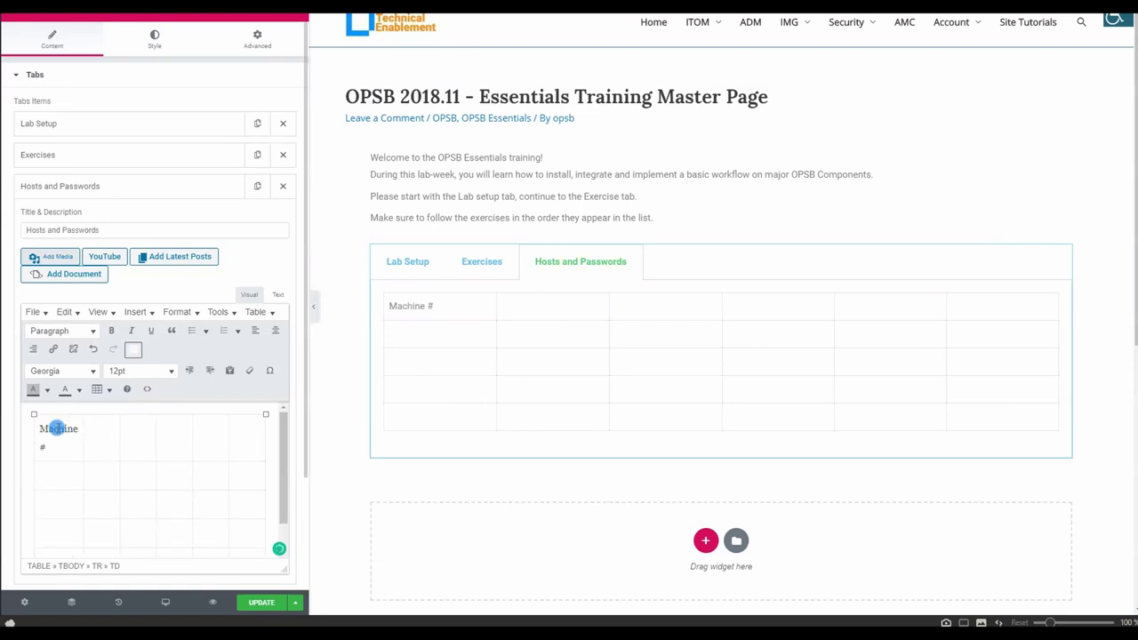
text(Hoast name)
key(BackSpace)
key(BackSpace)
key(BackSpace)
key(BackSpace)
key(BackSpace)
key(BackSpace)
key(BackSpace)
key(BackSpace)
key(BackSpace)
text(ost Name)
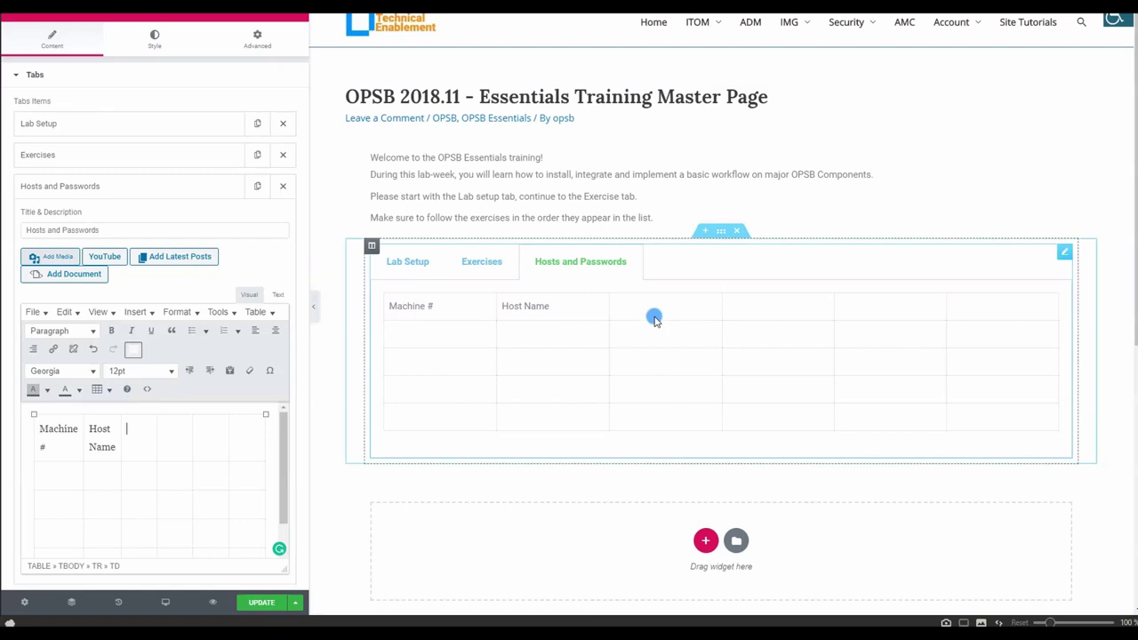
Fill the third and fourth header cells of the table with "IP Address" and "URL (post install)".
click(140, 428)
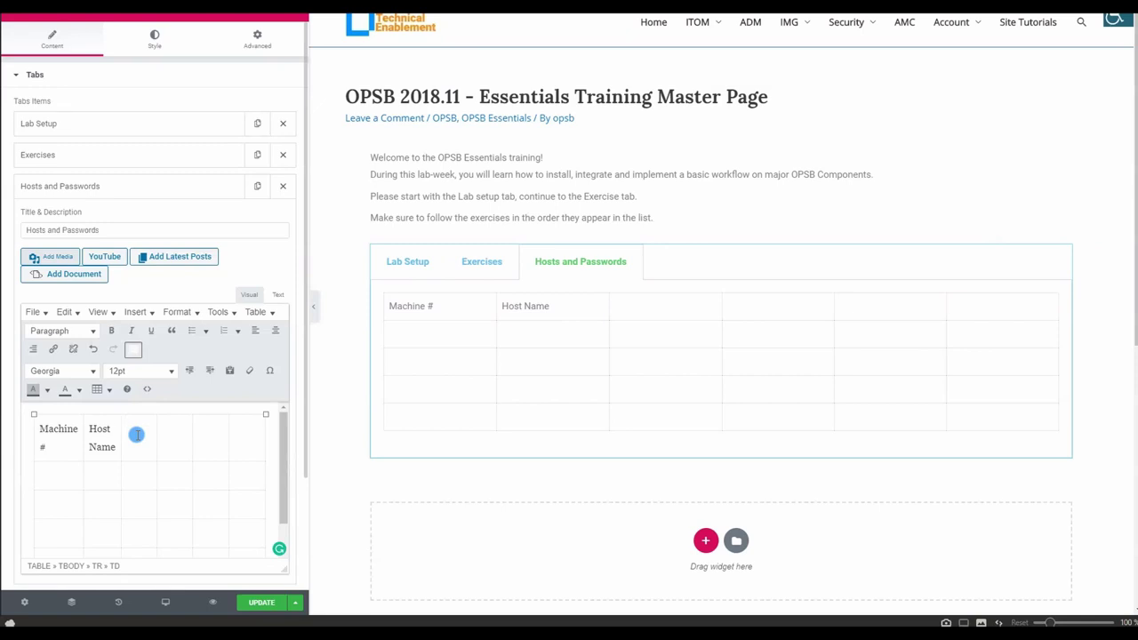
text(IP Address)
key(Tab)
text(URL)
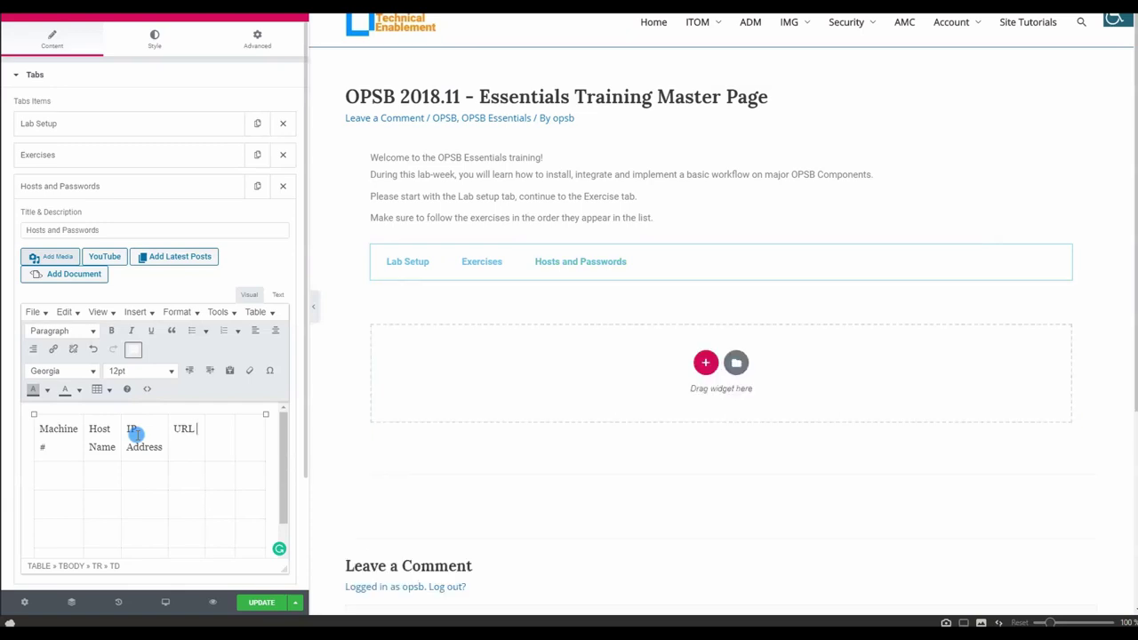
text( (post install))
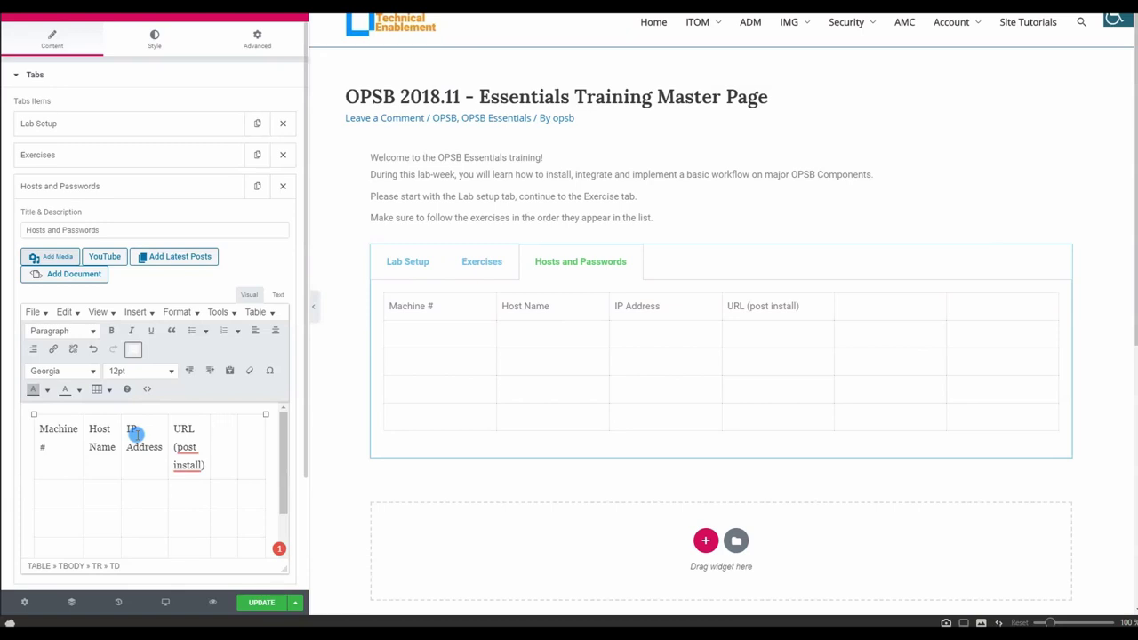
Fill the fifth header cell of the table with "Application Credentails (Intended)".
text(Application Cre)
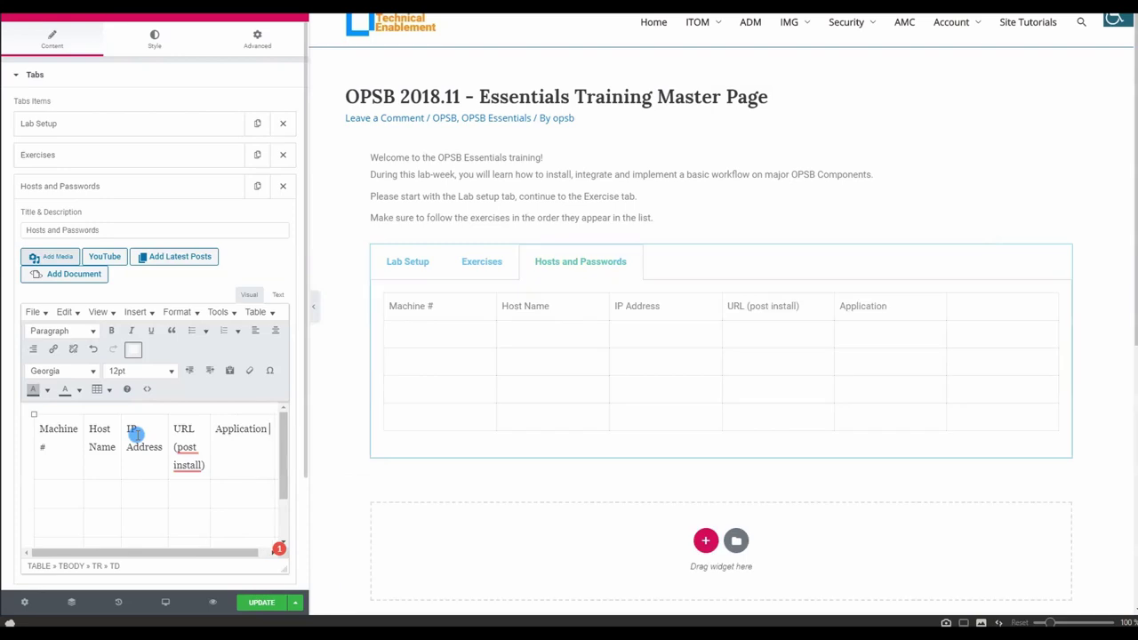
text(dentails )
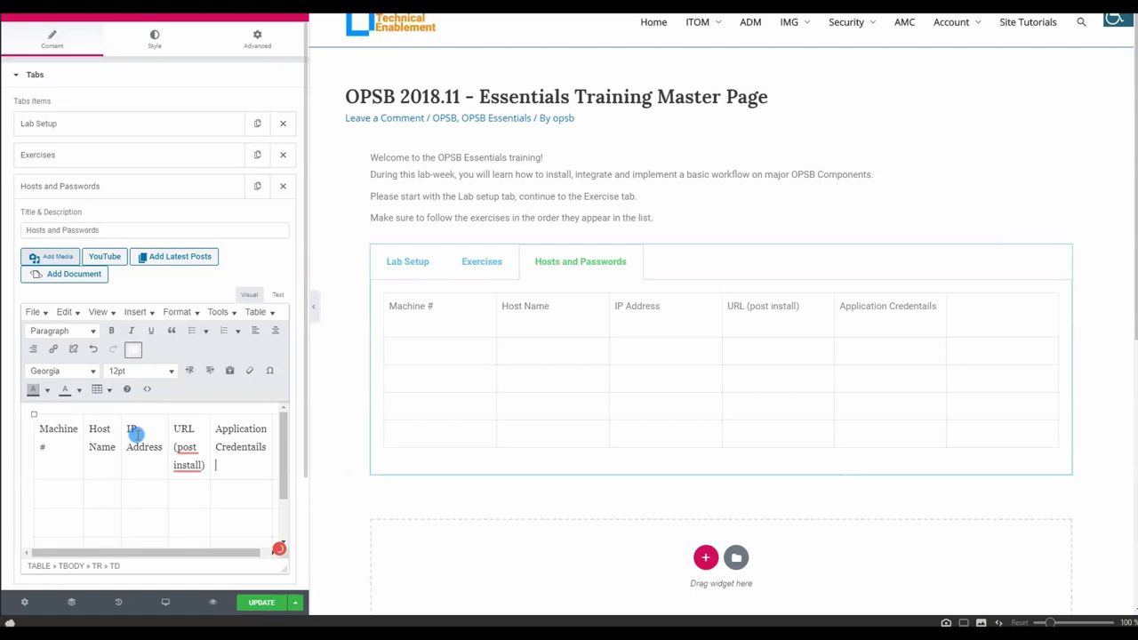
text(()
text(Intended))
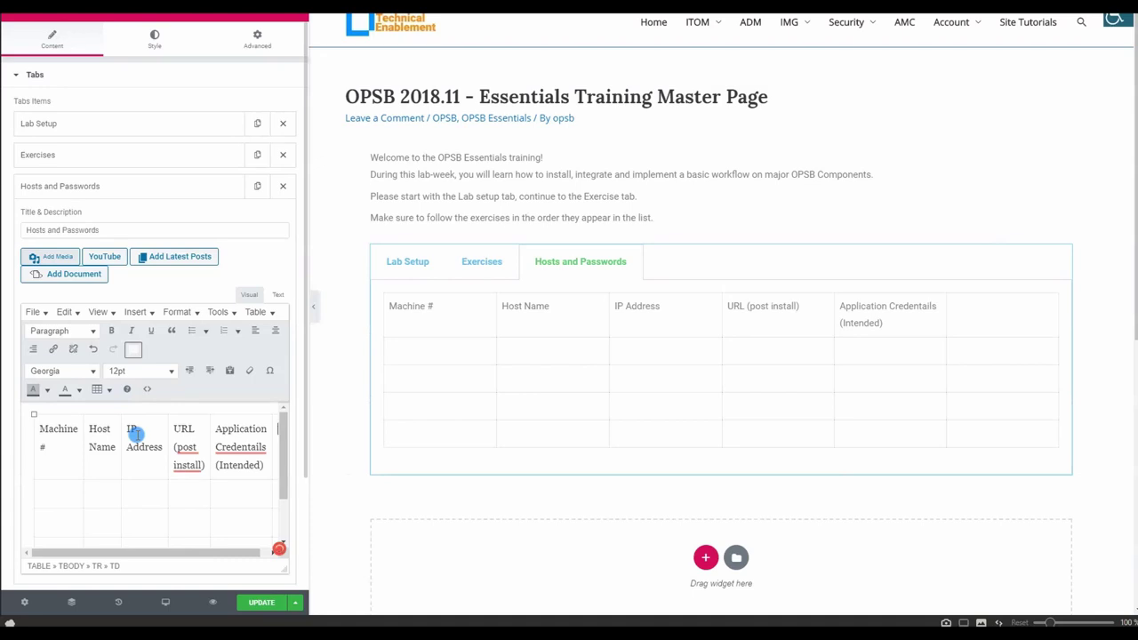
key(Tab)
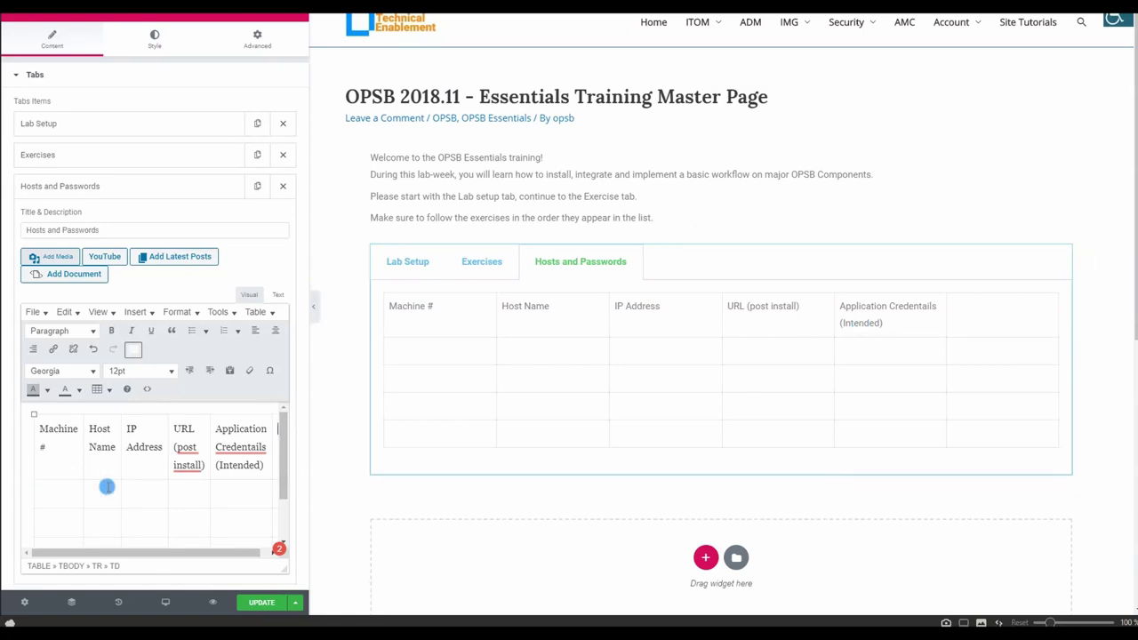
Replace "Intended" in the fifth header cell's parentheses with "Post install".
drag(263, 465, 217, 465)
text(Pos install)
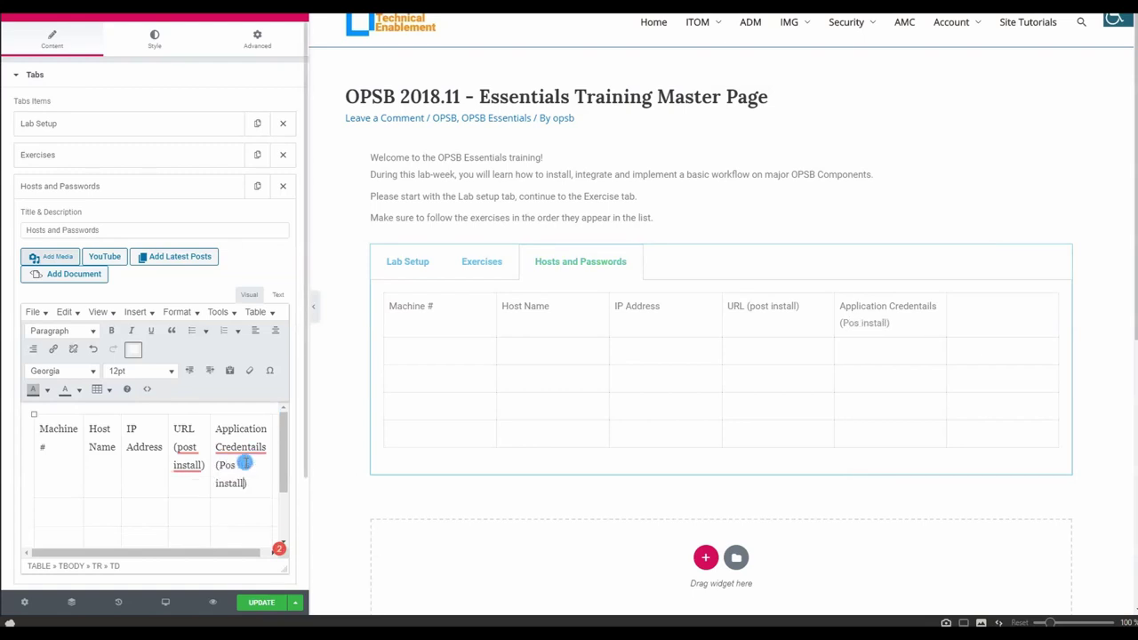
click(245, 462)
text(t)
Change the parenthesised text in both the URL and the application credentials headers to a hyphenated, lowercase "post-install".
mouse_move(189, 464)
click(243, 489)
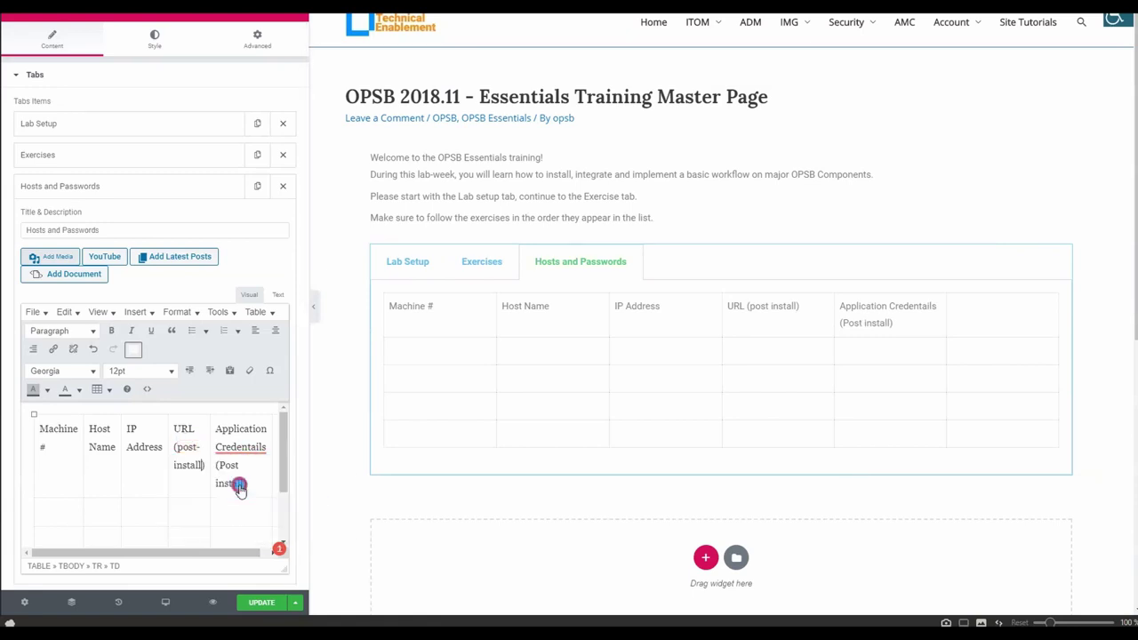
click(229, 466)
click(241, 501)
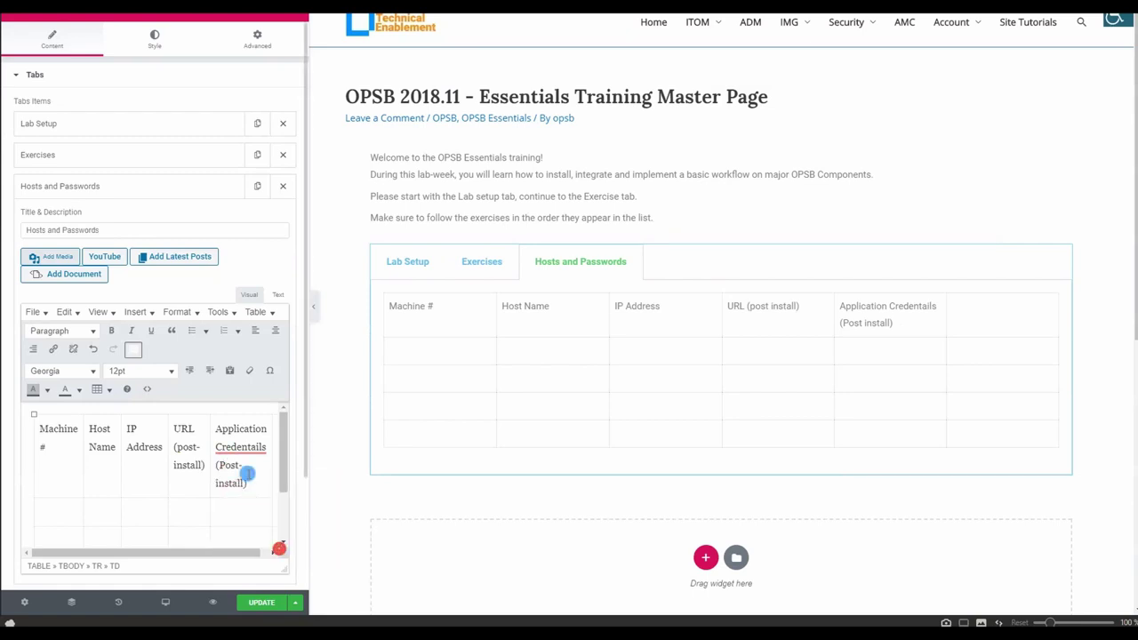
text(p)
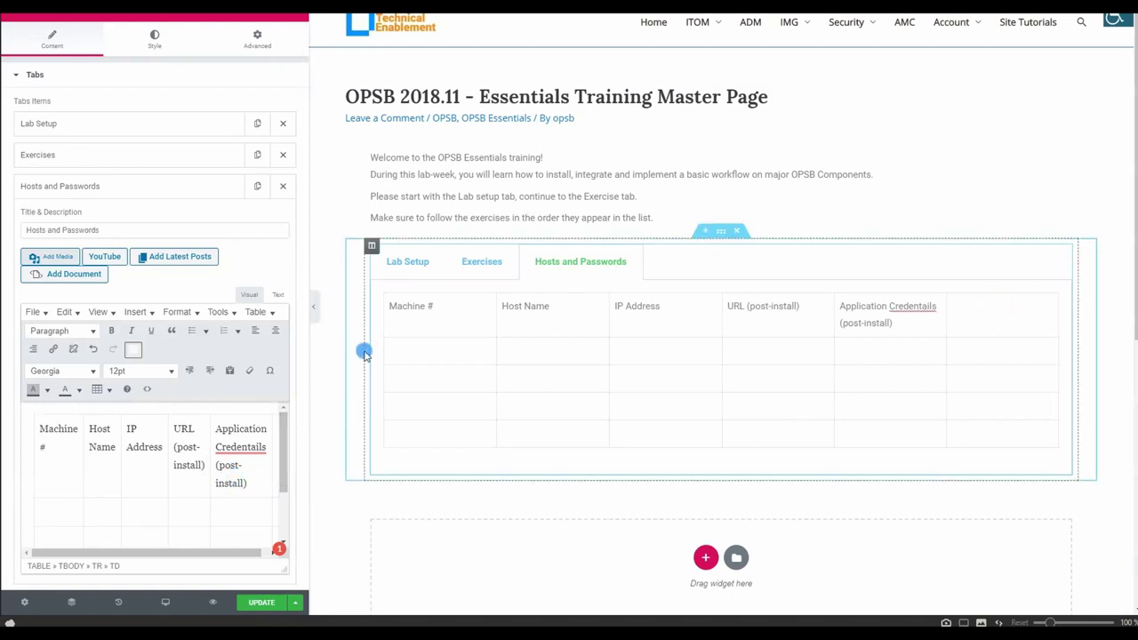
Correct the misspelled word in the fifth header cell to "Credentials".
click(264, 436)
click(266, 428)
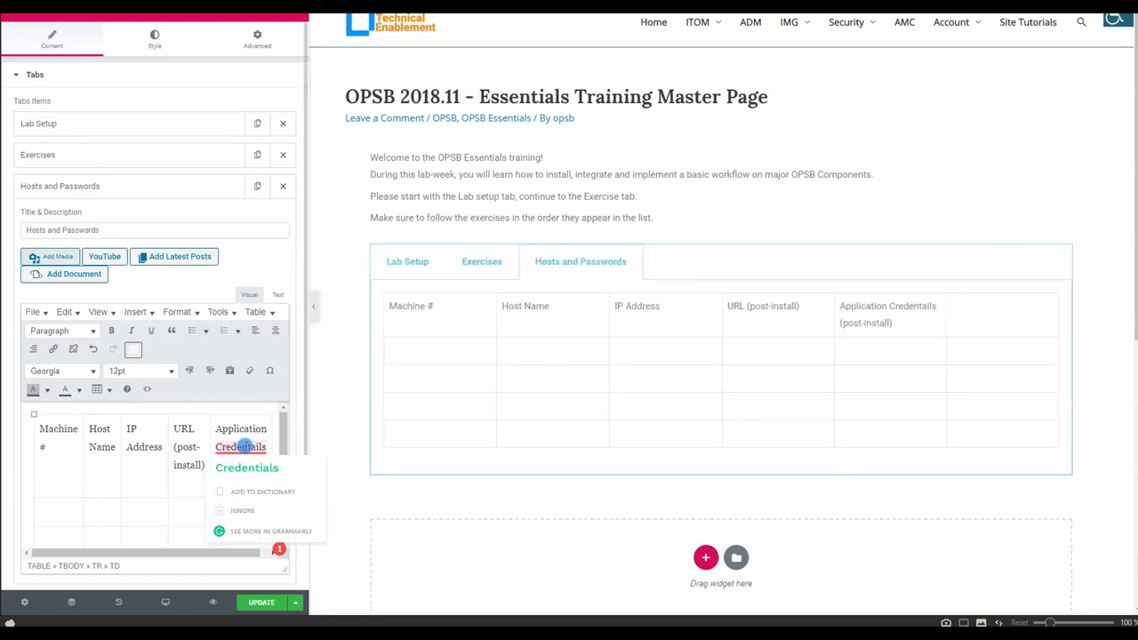
click(244, 465)
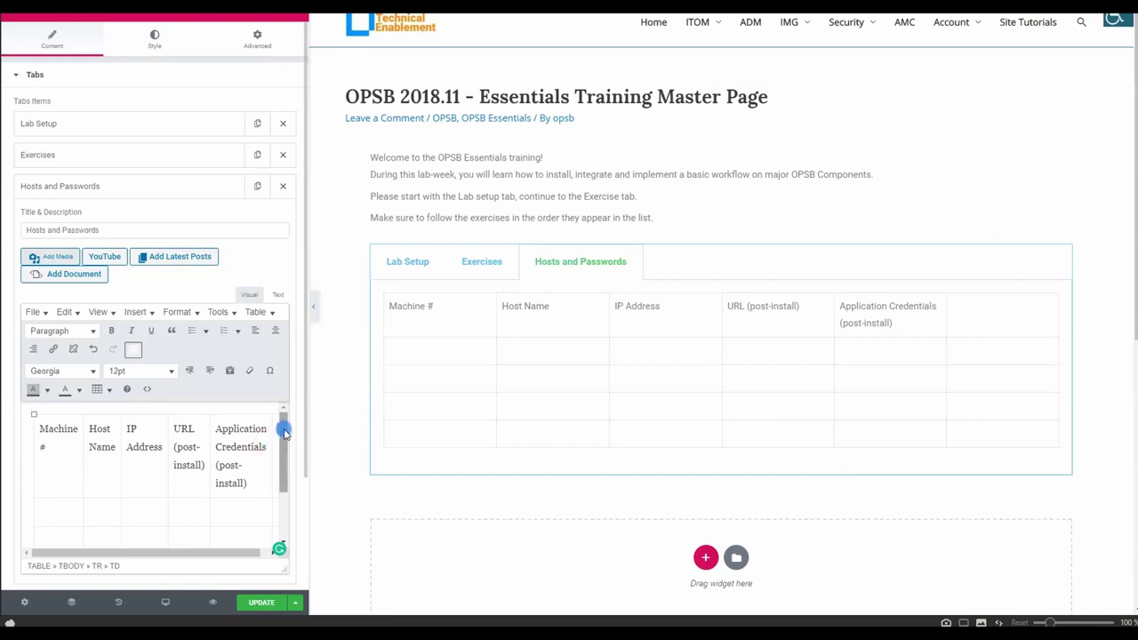
Fill the sixth header cell of the table with "Host Credentials".
key(Tab)
text(Host)
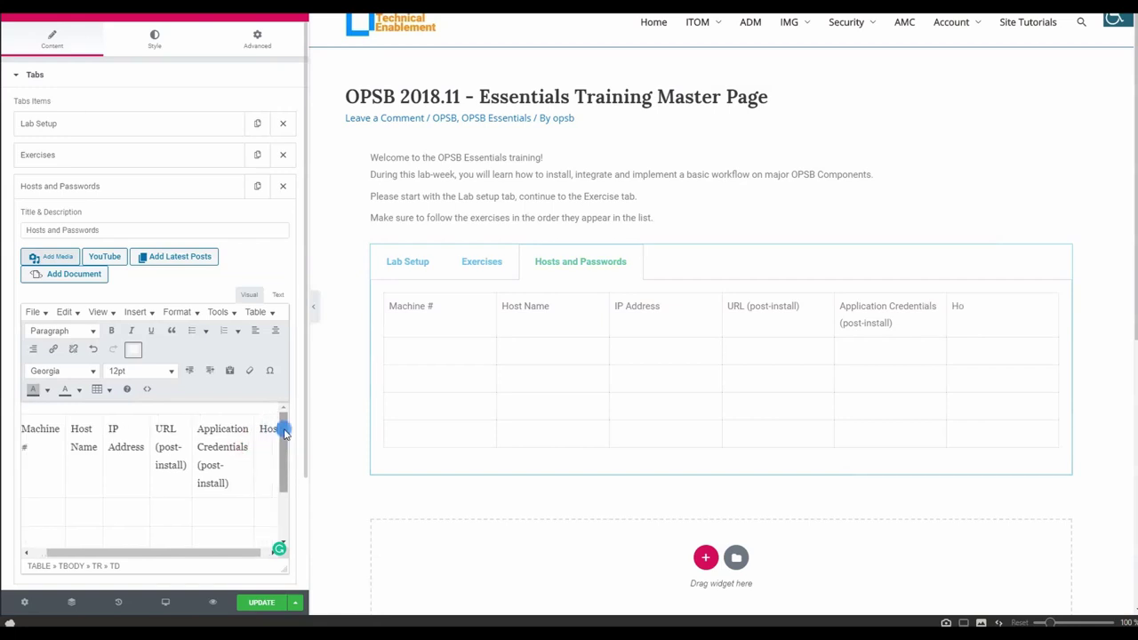
text( Credentials)
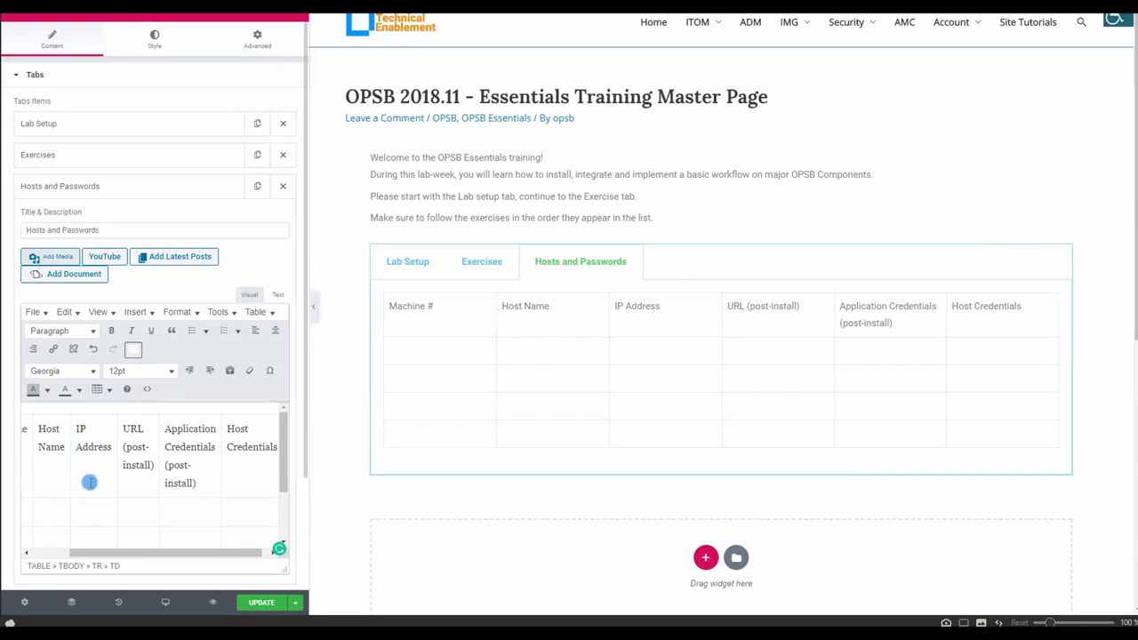
Shift the borders after the Machine #, Host Name and IP Address columns leftward, widening the URL column.
drag(143, 552, 49, 556)
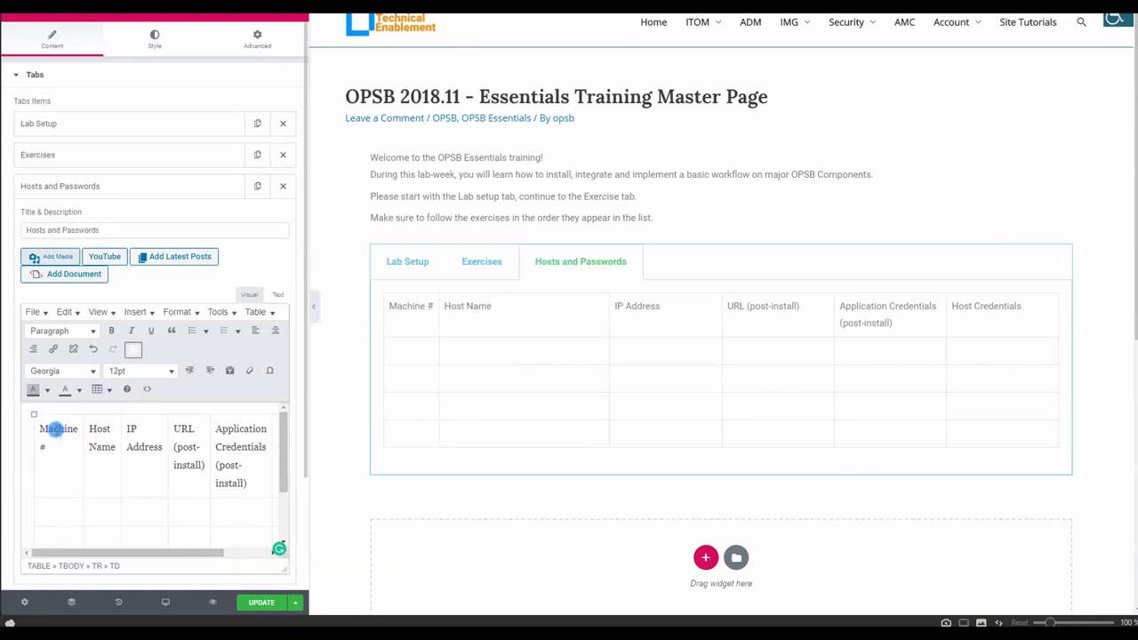
drag(118, 429, 100, 429)
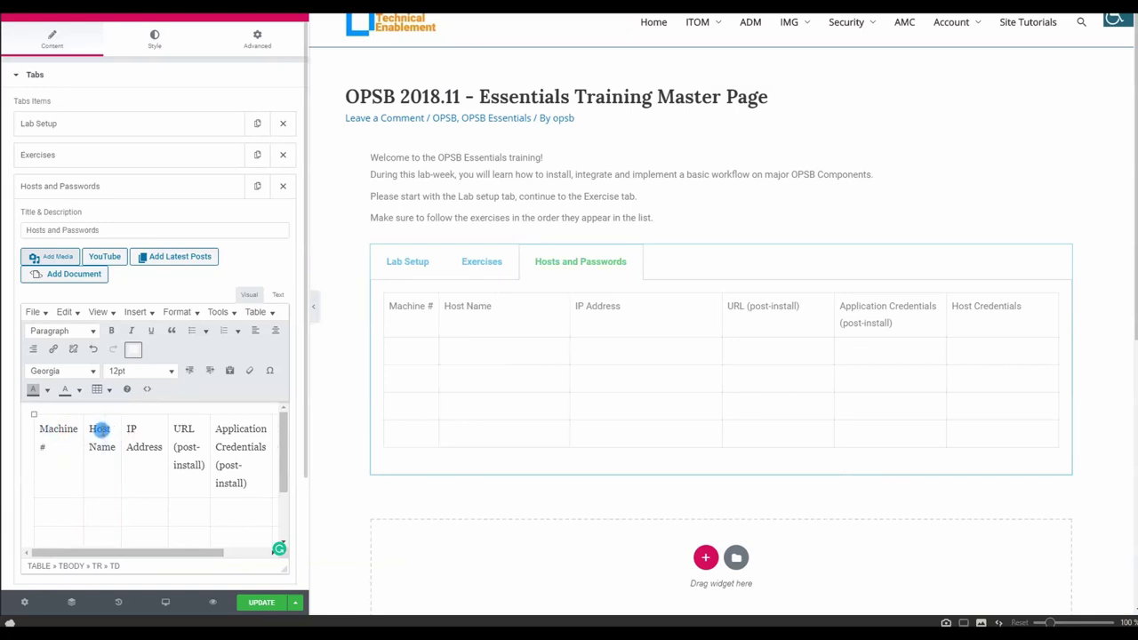
mouse_move(158, 437)
mouse_move(158, 436)
mouse_down()
mouse_move(167, 438)
mouse_move(146, 436)
mouse_up()
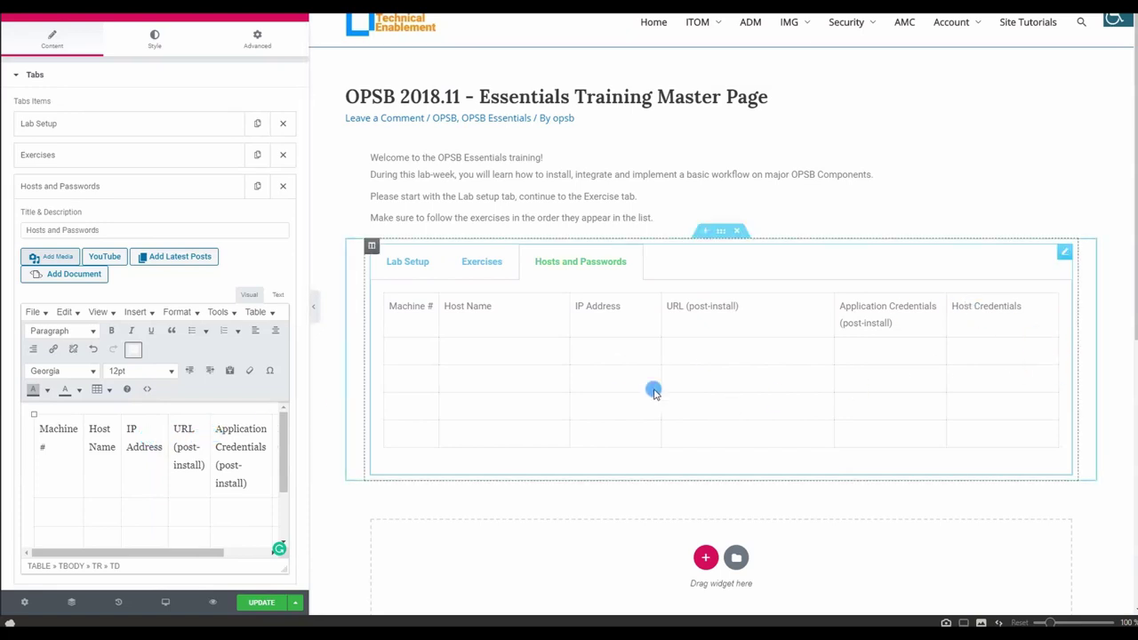
Shorten the first header cell to "#" and narrow the first column further.
double_click(59, 429)
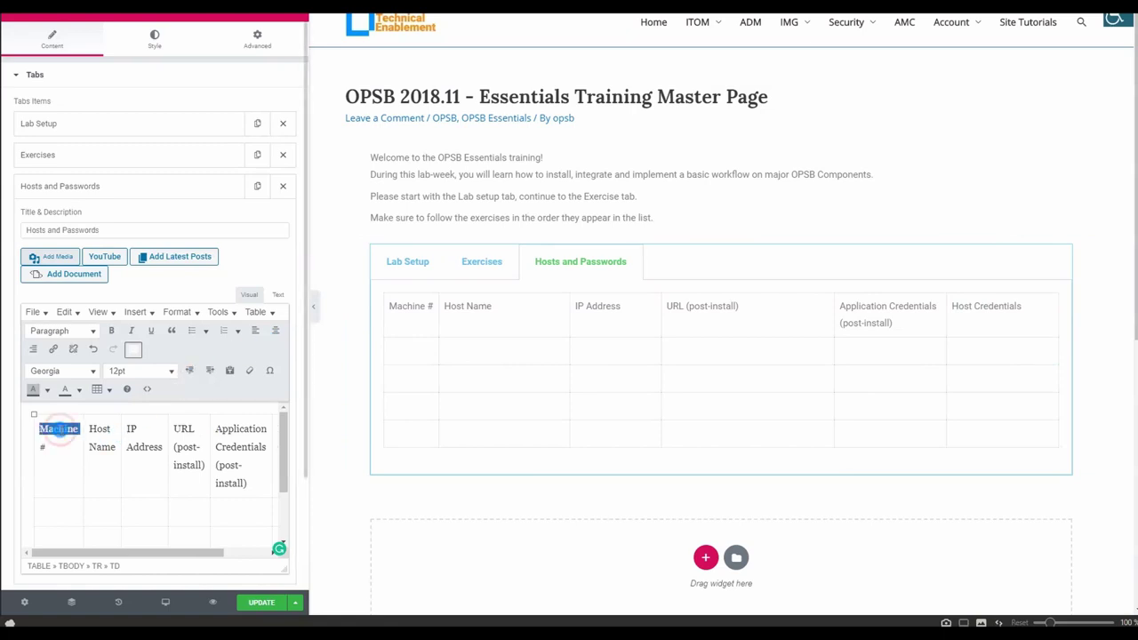
key(BackSpace)
click(43, 466)
drag(43, 466, 37, 468)
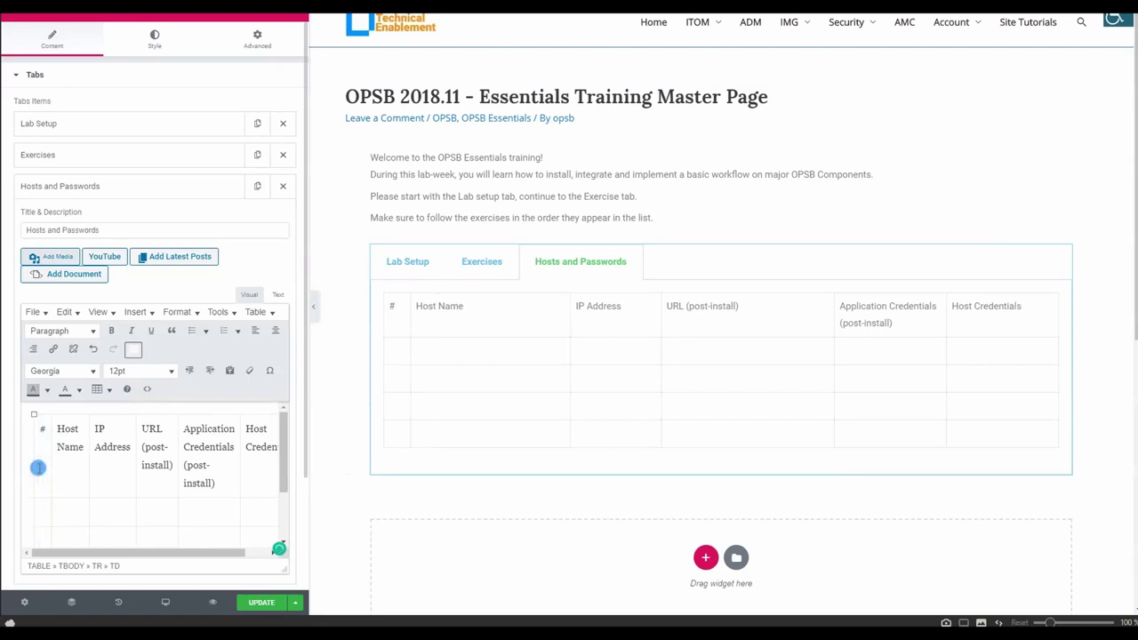
Number the four rows below the header 1 to 4 in the first column.
click(35, 506)
key(Down)
key(Down)
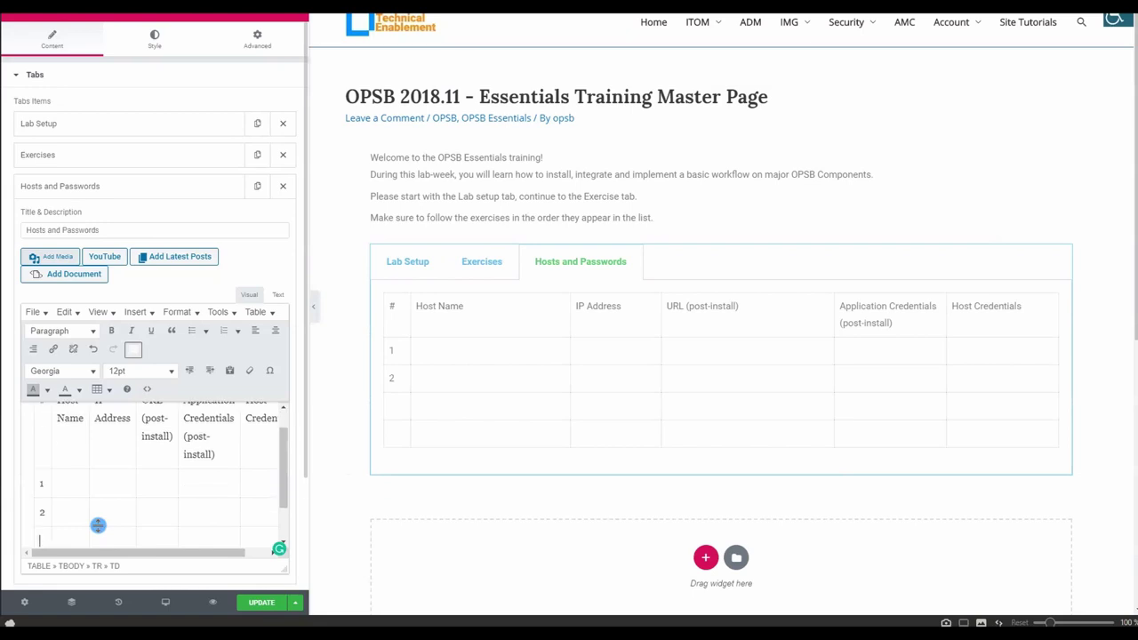
key(Down)
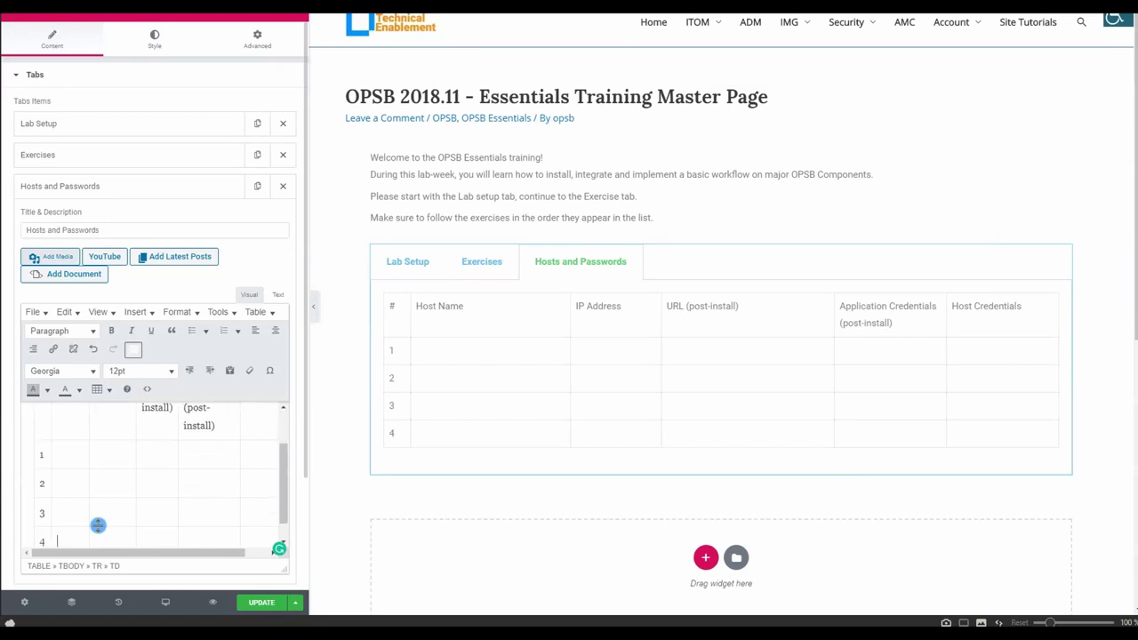
Extend the table with seven more rows and number them 5 to 11 in the first column.
click(97, 526)
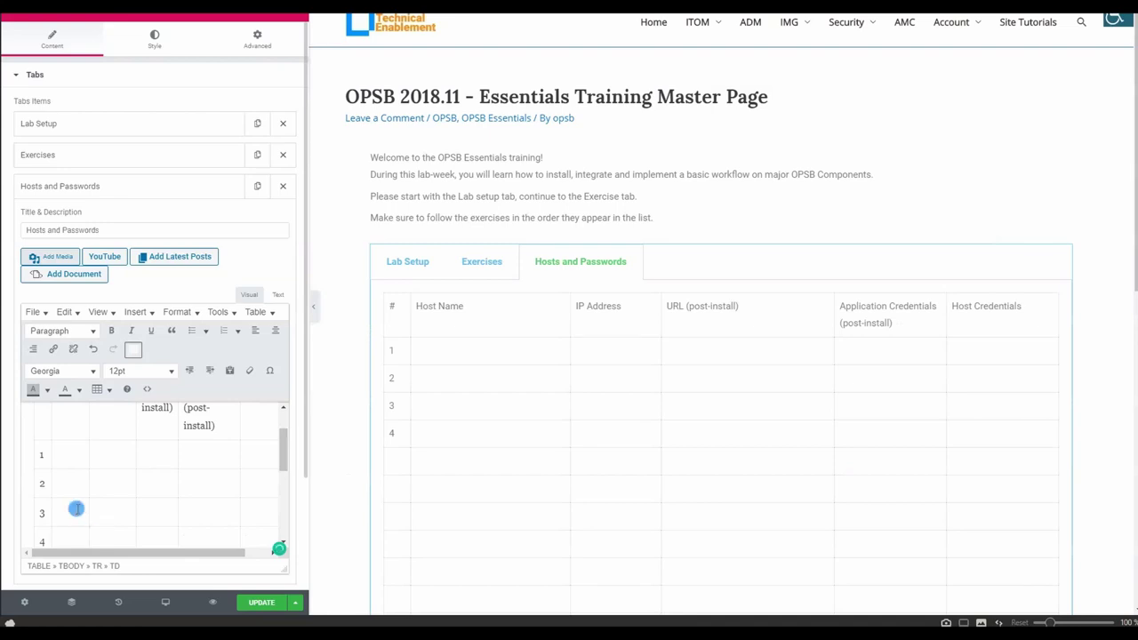
scroll(76, 506, down, 2)
click(42, 462)
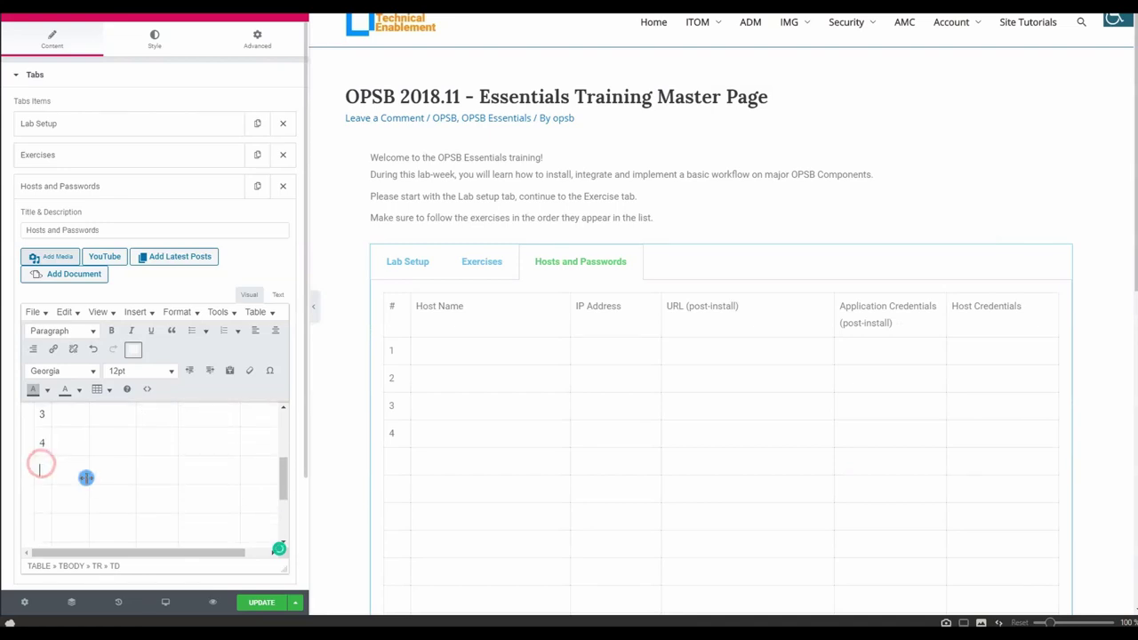
text(5)
click(37, 500)
text(6)
click(46, 527)
text(7)
scroll(53, 515, down, 1)
click(45, 492)
text(8)
click(41, 515)
text(9)
click(45, 549)
scroll(44, 525, down, 2)
text(10)
click(44, 519)
text(11)
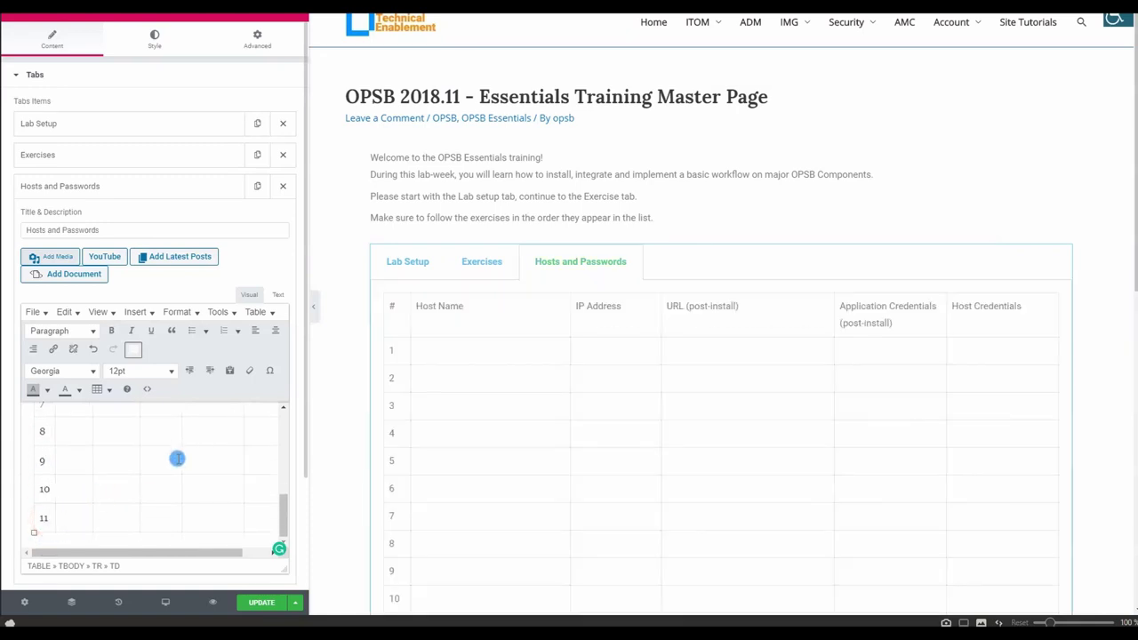
scroll(481, 477, down, 1)
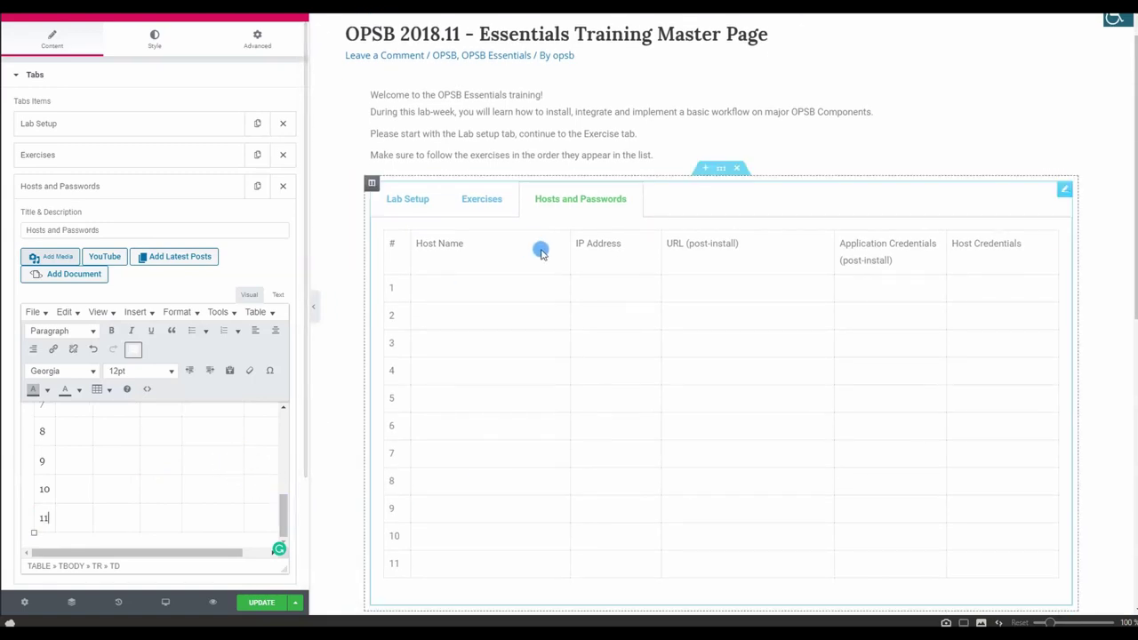
click(613, 284)
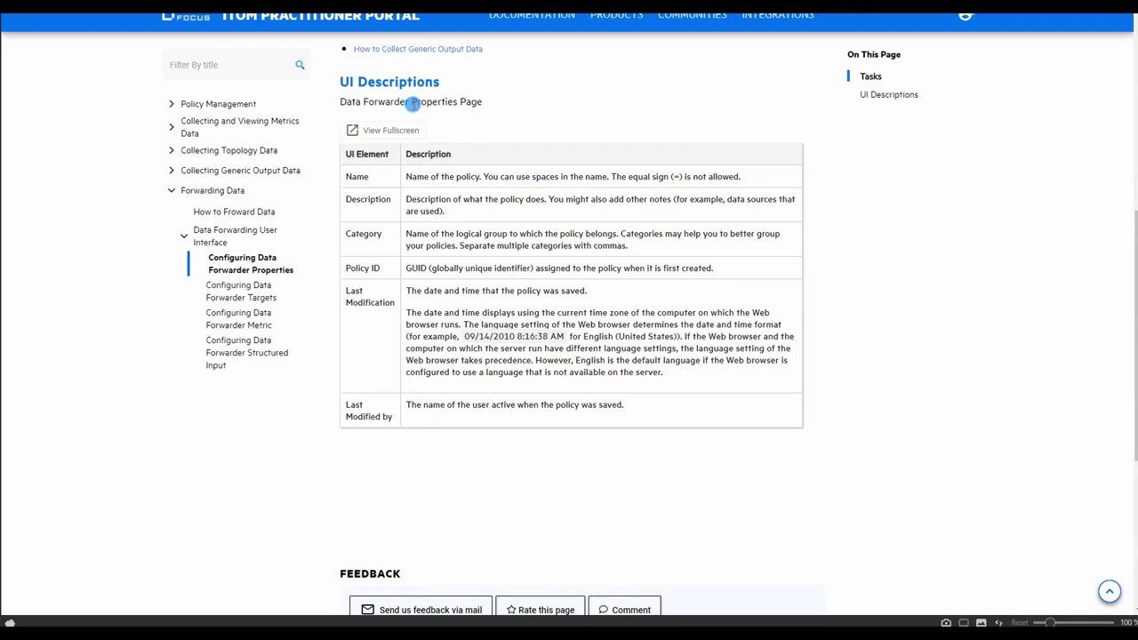
scroll(479, 149, up, 5)
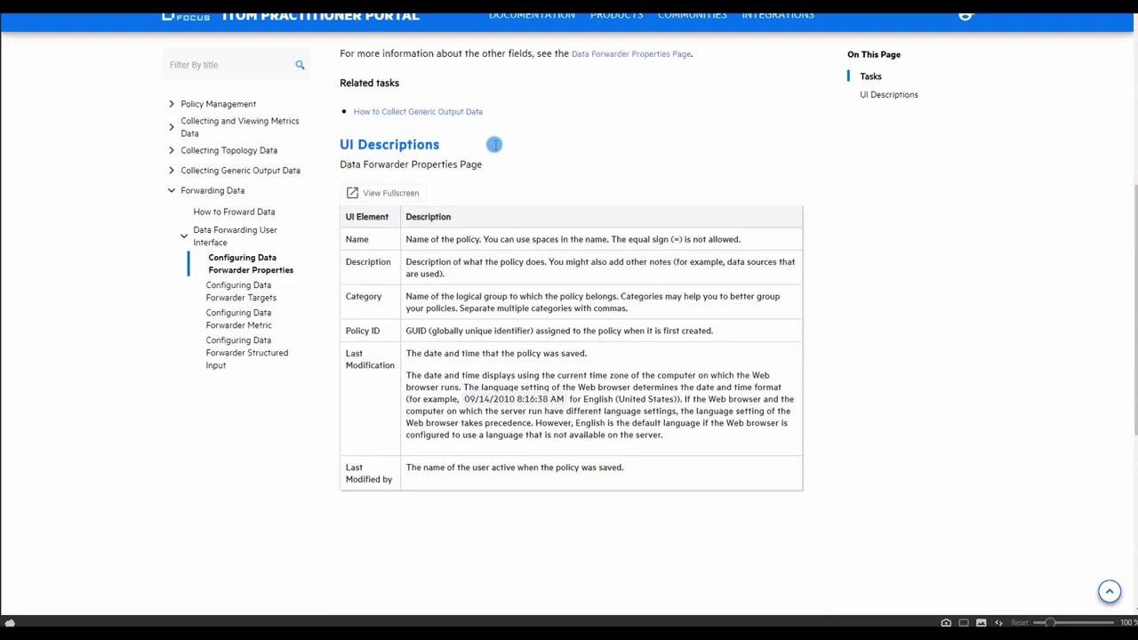
click(555, 88)
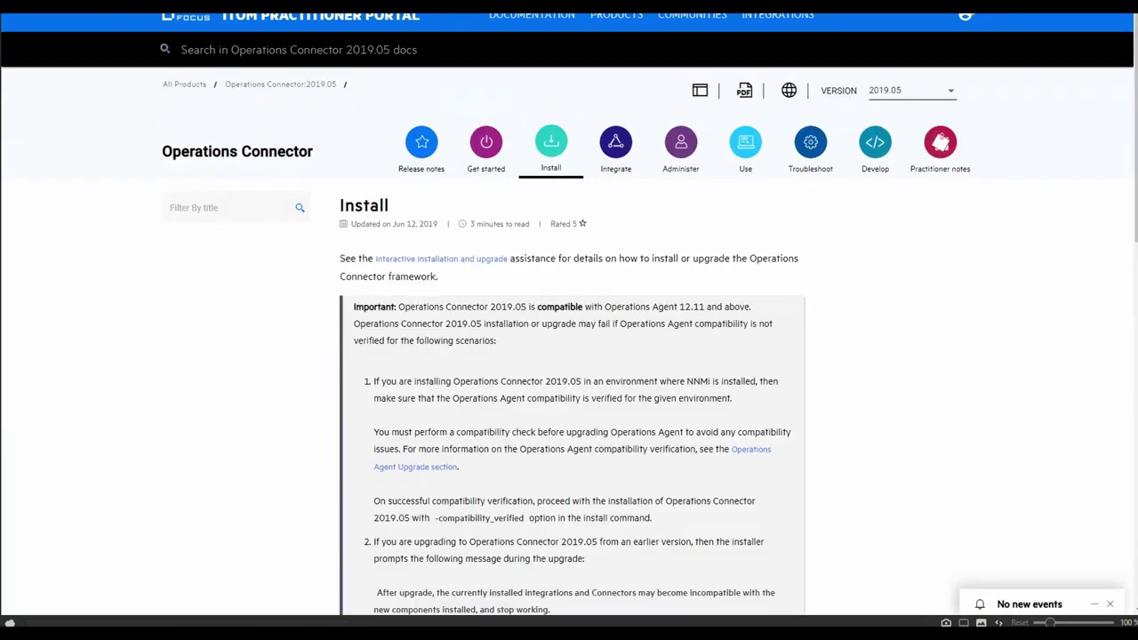
mouse_move(2, 58)
click(62, 53)
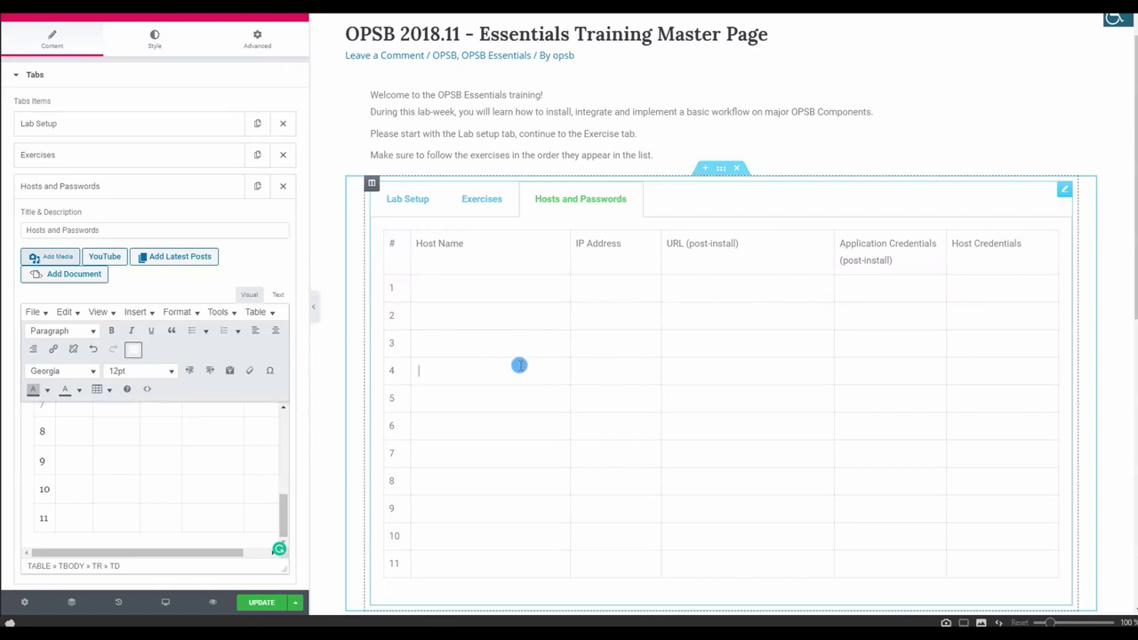
Enter "opscx.itom.com" as the host name in row 4 and place the cursor in that row's IP Address cell.
click(431, 375)
text(opsx)
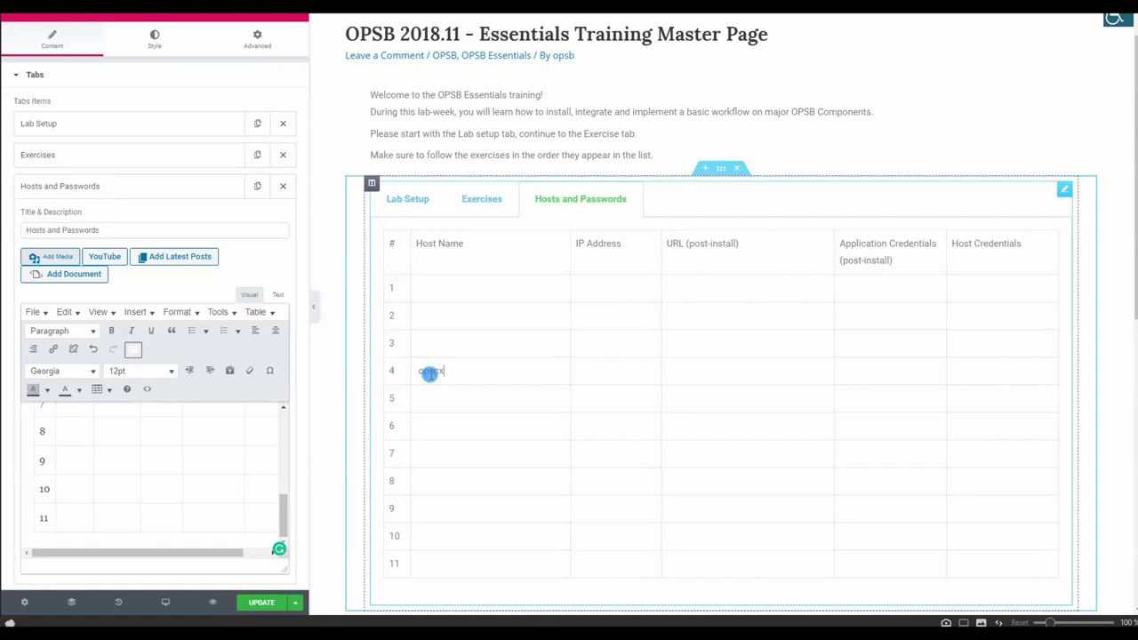
text(.itom.com)
scroll(429, 375, down, 10)
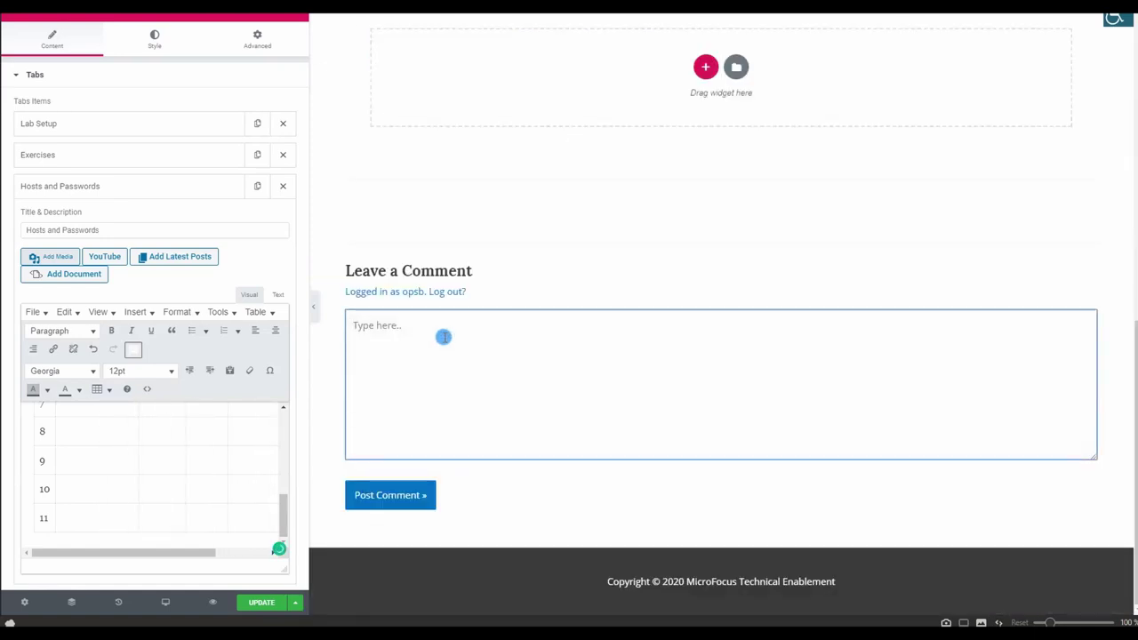
scroll(429, 373, up, 10)
click(617, 440)
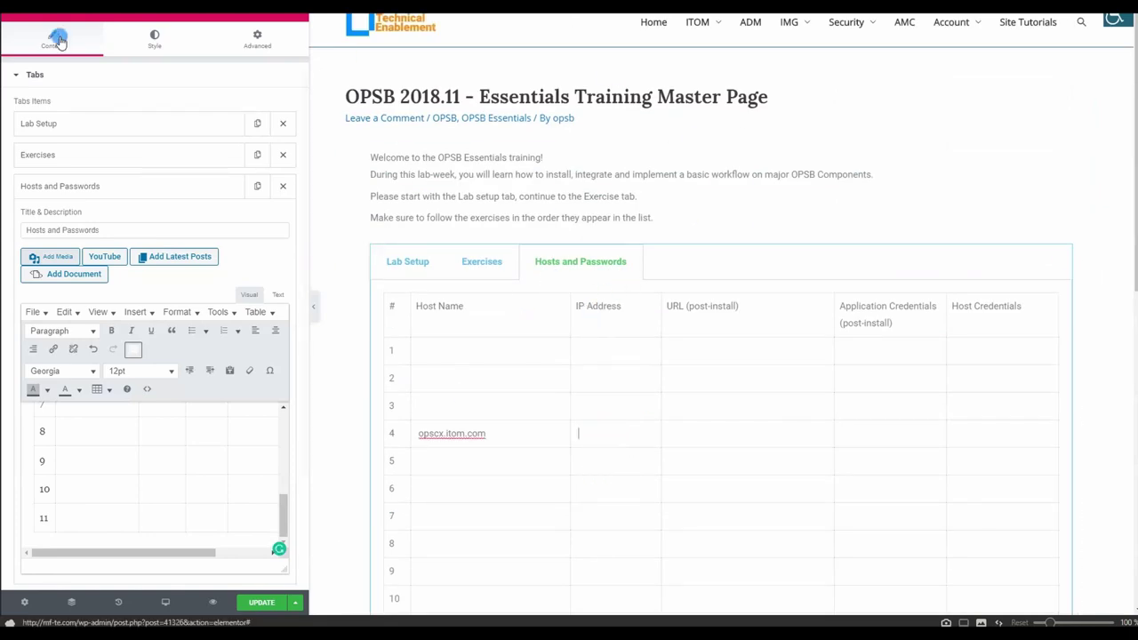
Switch to the vSphere Client remote session and look up all IP addresses of the ESS_OPSCX virtual machine.
key(alt+Tab)
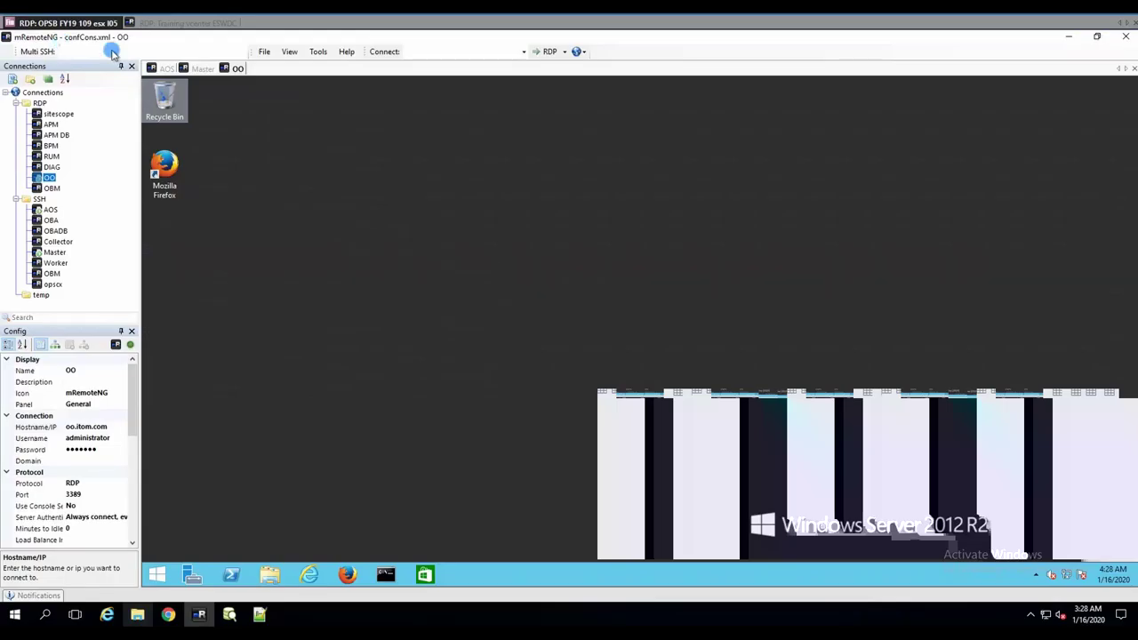
click(182, 22)
click(100, 349)
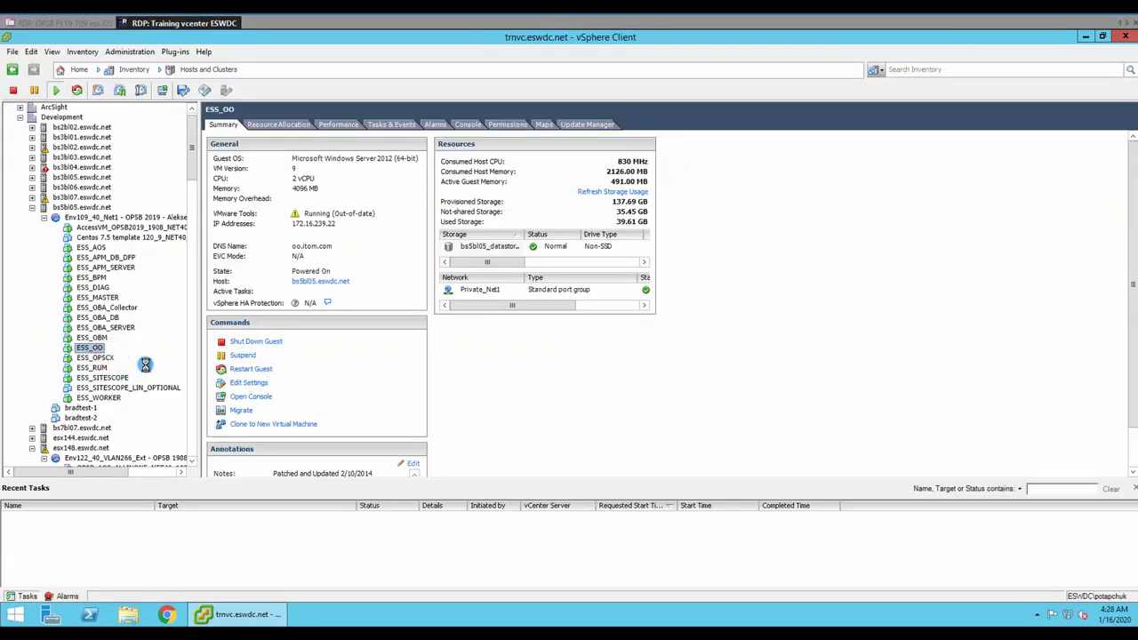
click(141, 359)
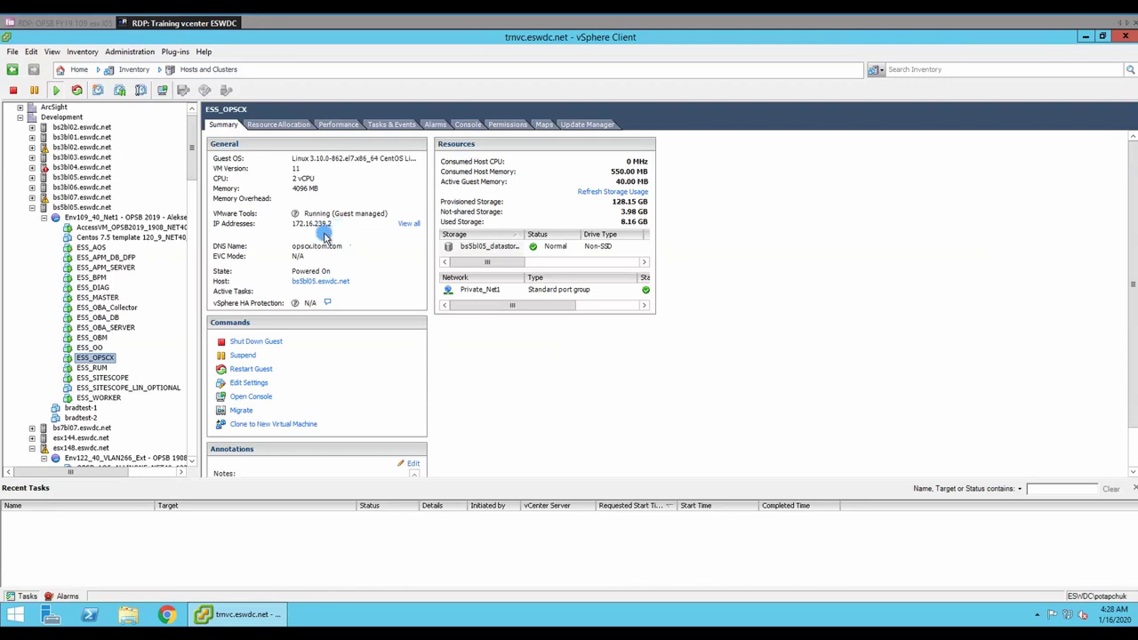
click(405, 223)
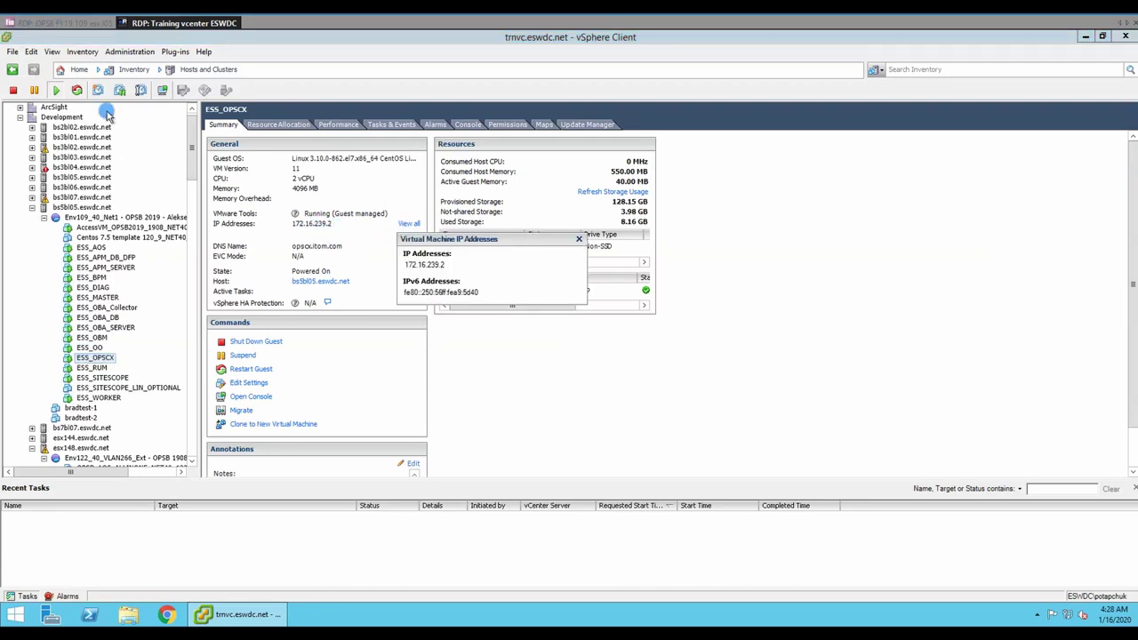
Back in the Elementor page, enter 172.16.239.2 as row 4's IP address and "root /" followed by a line break as its host credentials.
key(alt+Tab)
click(589, 436)
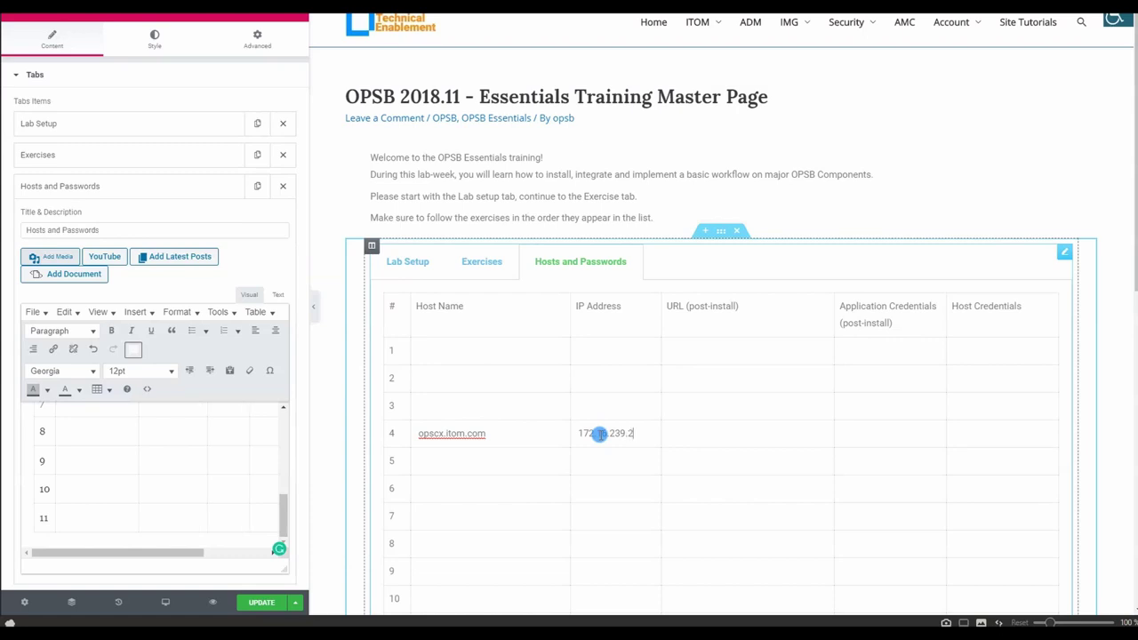
click(721, 431)
click(721, 432)
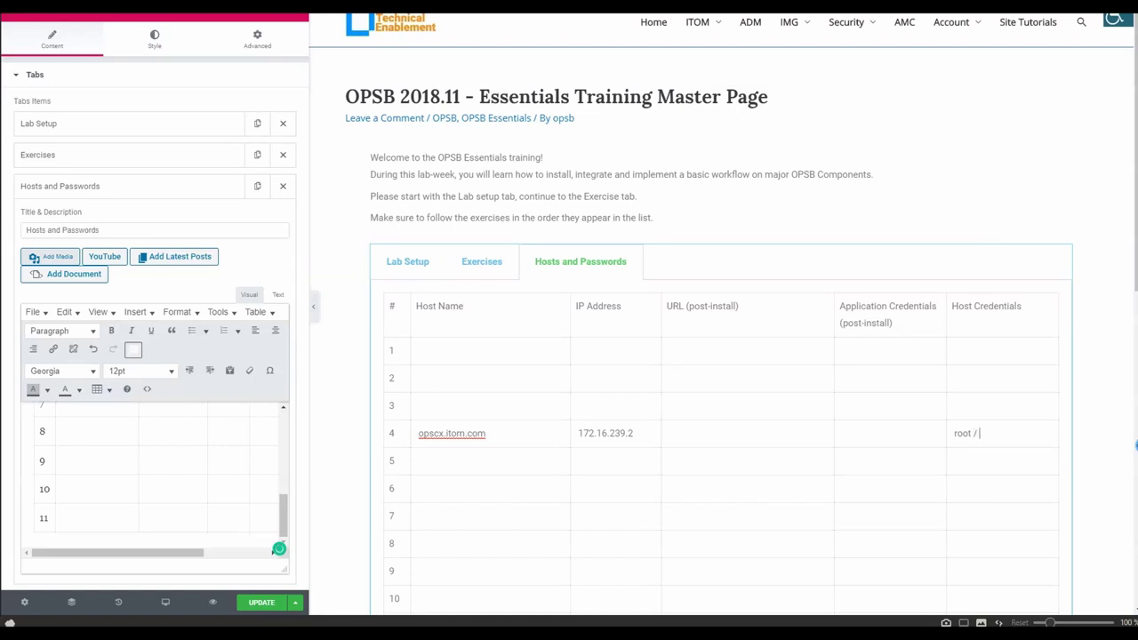
key(Return)
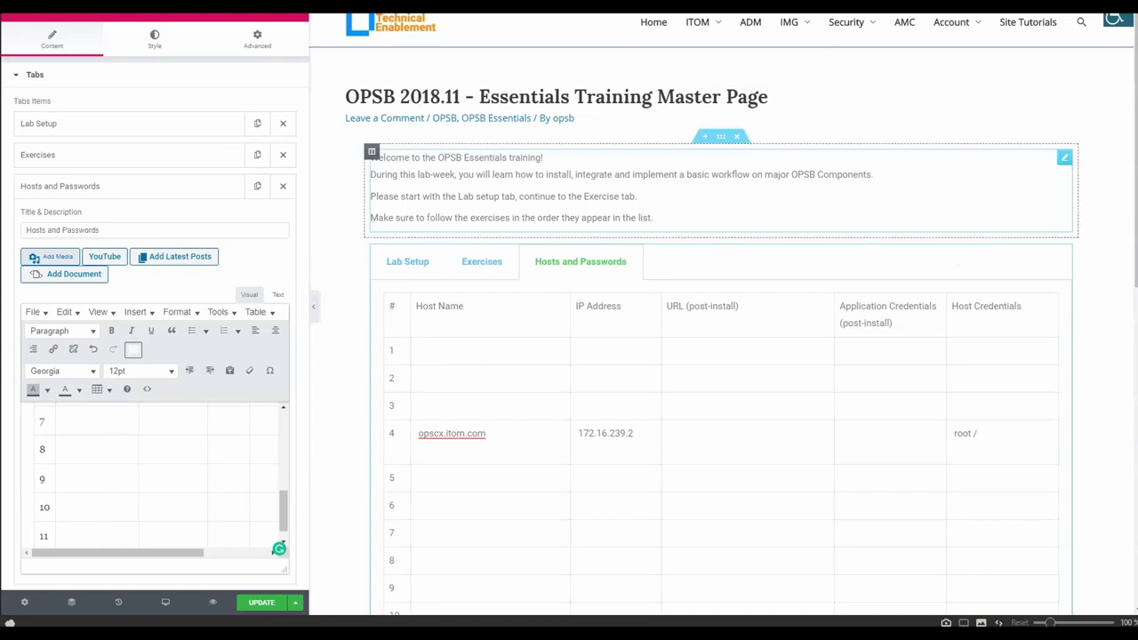
Open the Lab Setup tab item and delete all of its placeholder text.
click(89, 185)
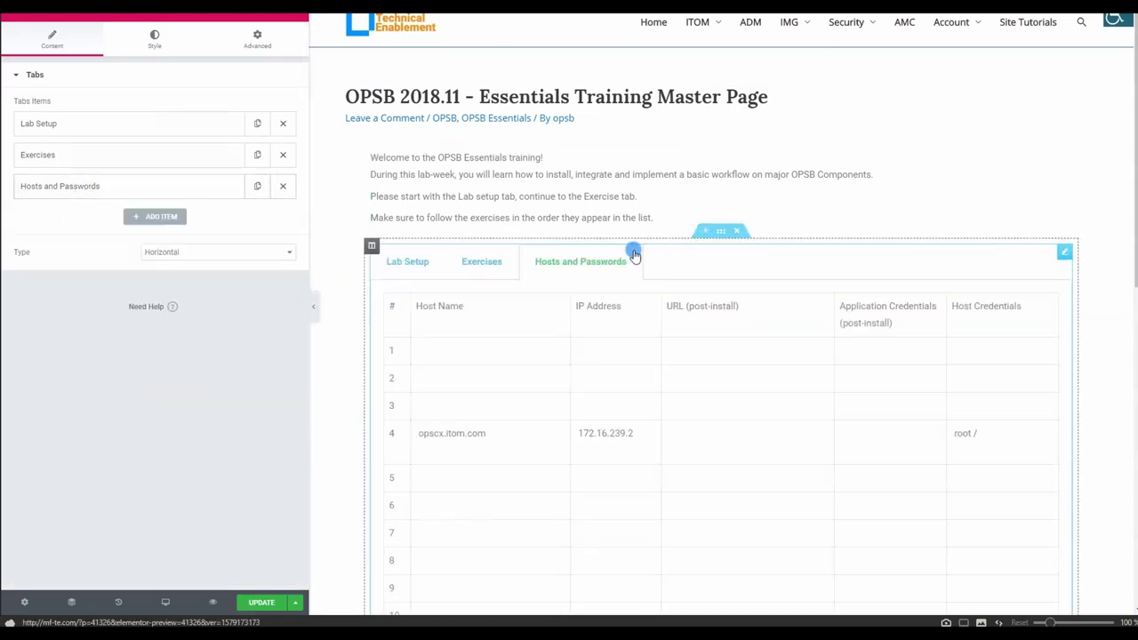
click(50, 155)
click(65, 133)
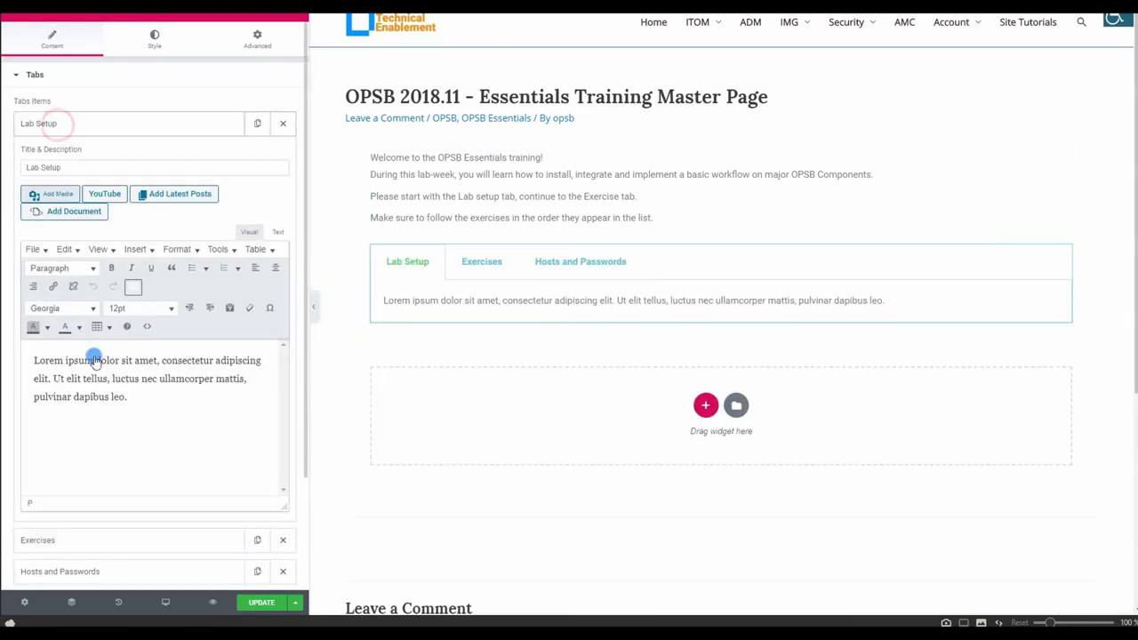
click(155, 407)
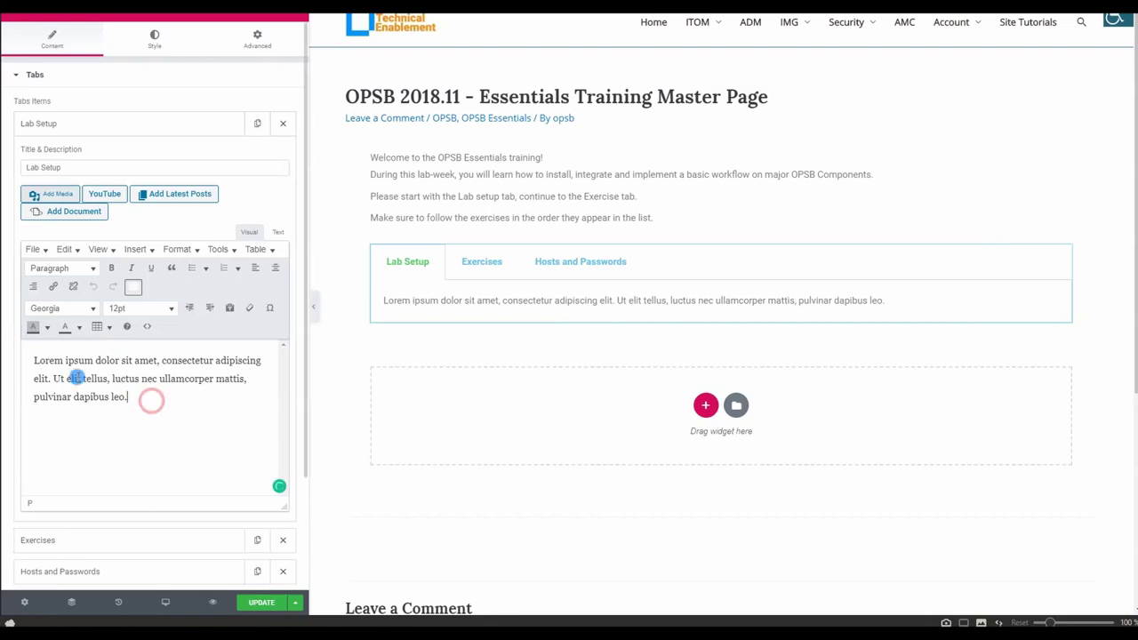
key(ctrl+a)
key(BackSpace)
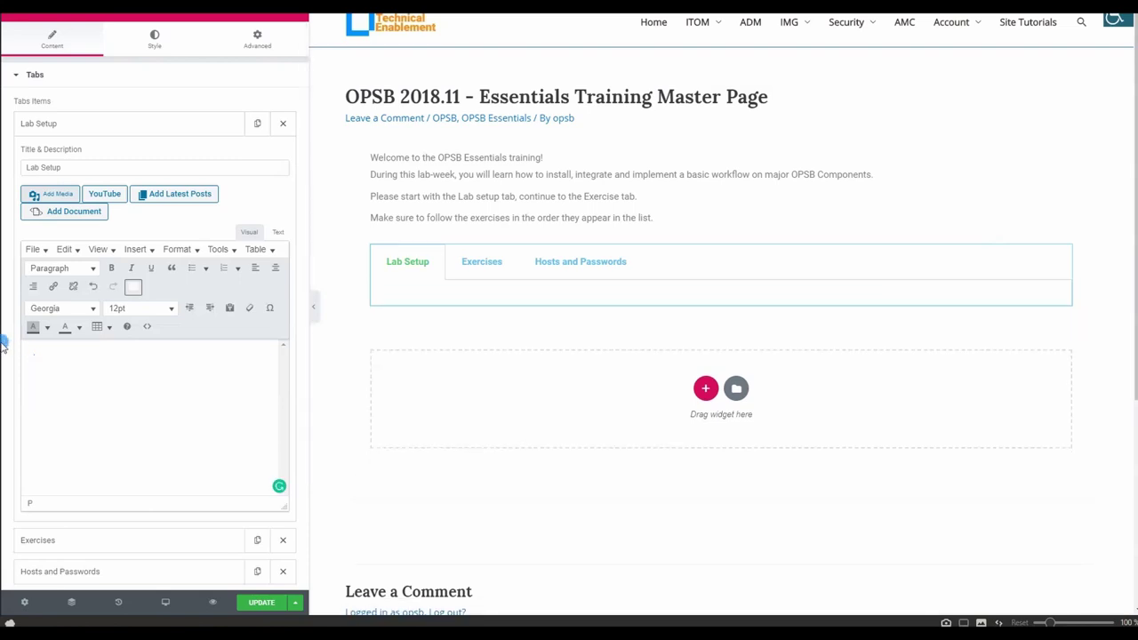
Start a numbered list in Lab Setup with "Introduction to the lab environment", correct the spelling, and continue to the second item.
text(1. Introdu)
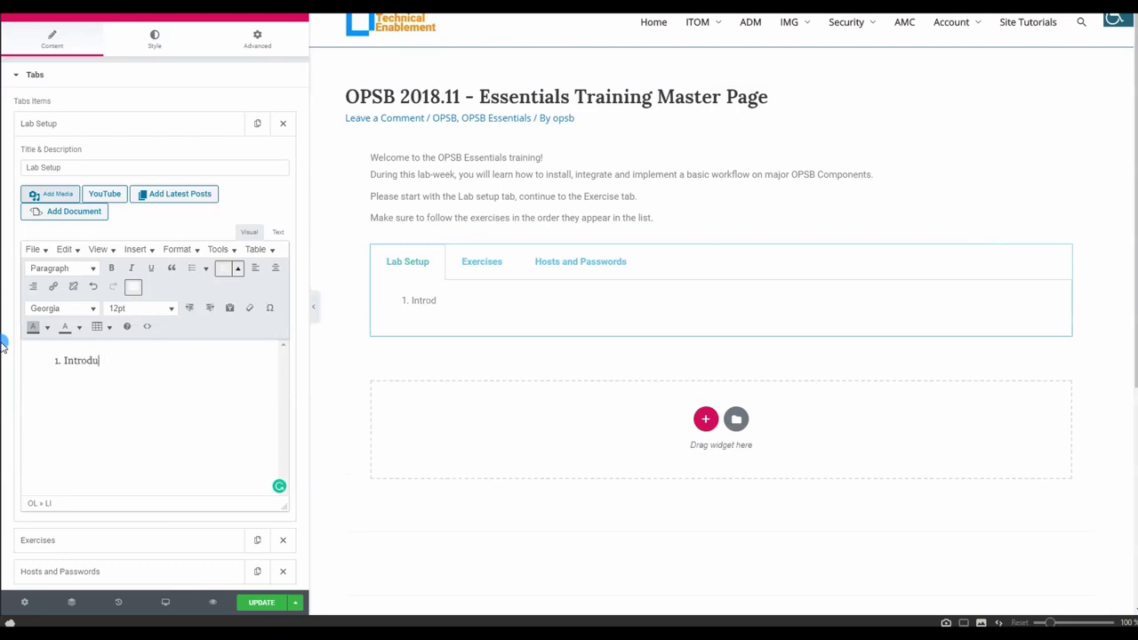
text(ction to the)
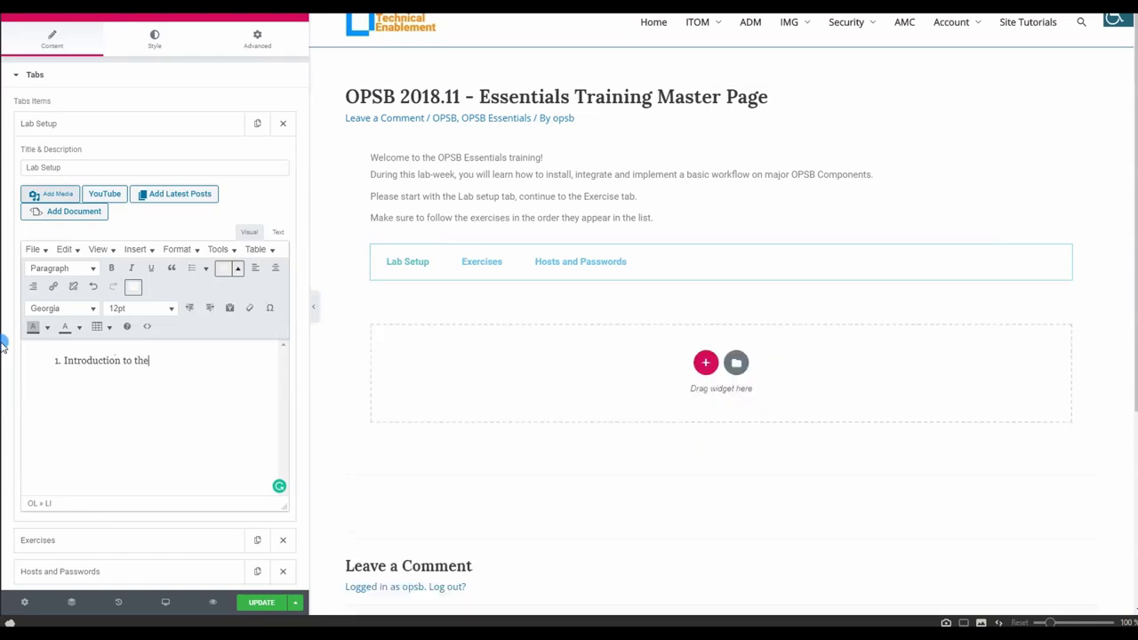
text( lab environemnt)
key(Return)
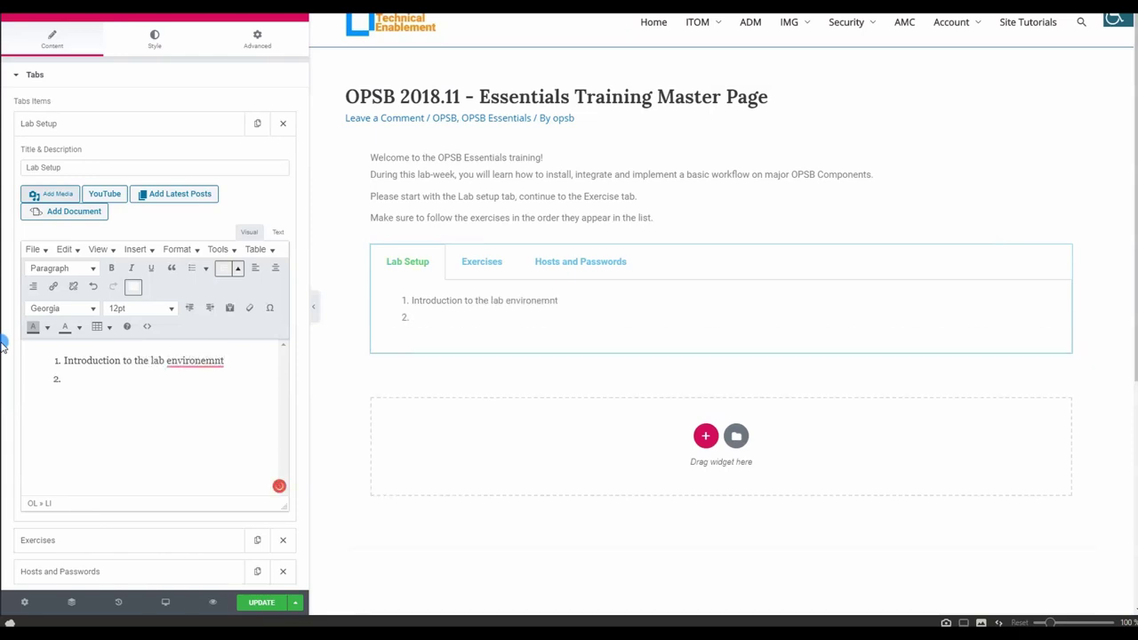
right_click(198, 361)
click(153, 381)
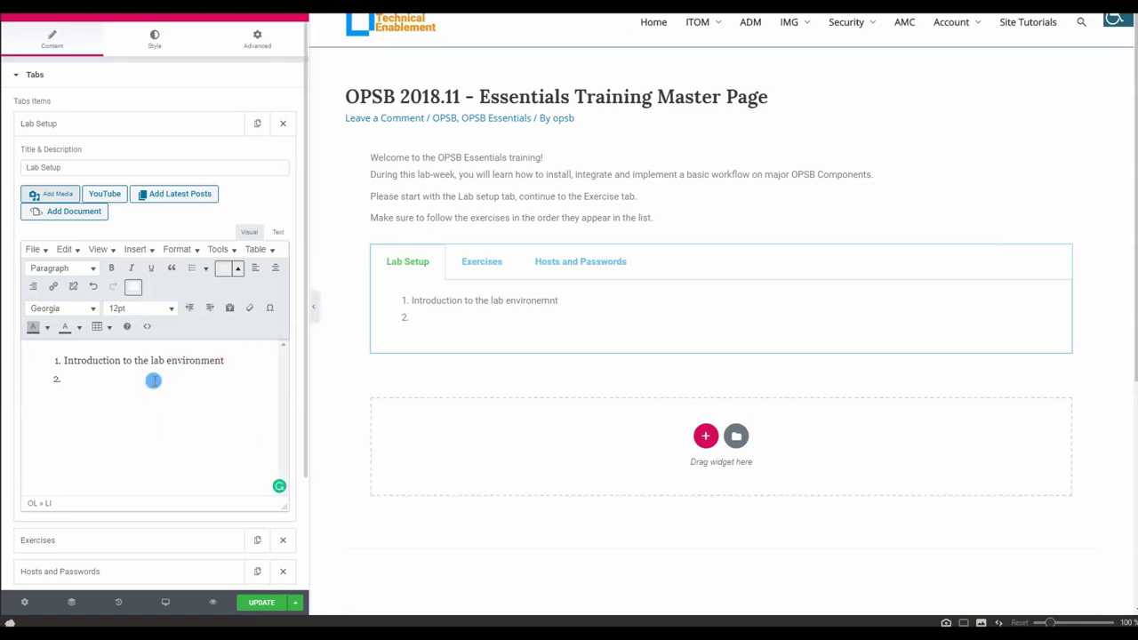
Add "How to use mRemoteNG (RDP, SSH, File Transfer)" as the second Lab Setup list item and start a third item.
text(How to u)
text(Re)
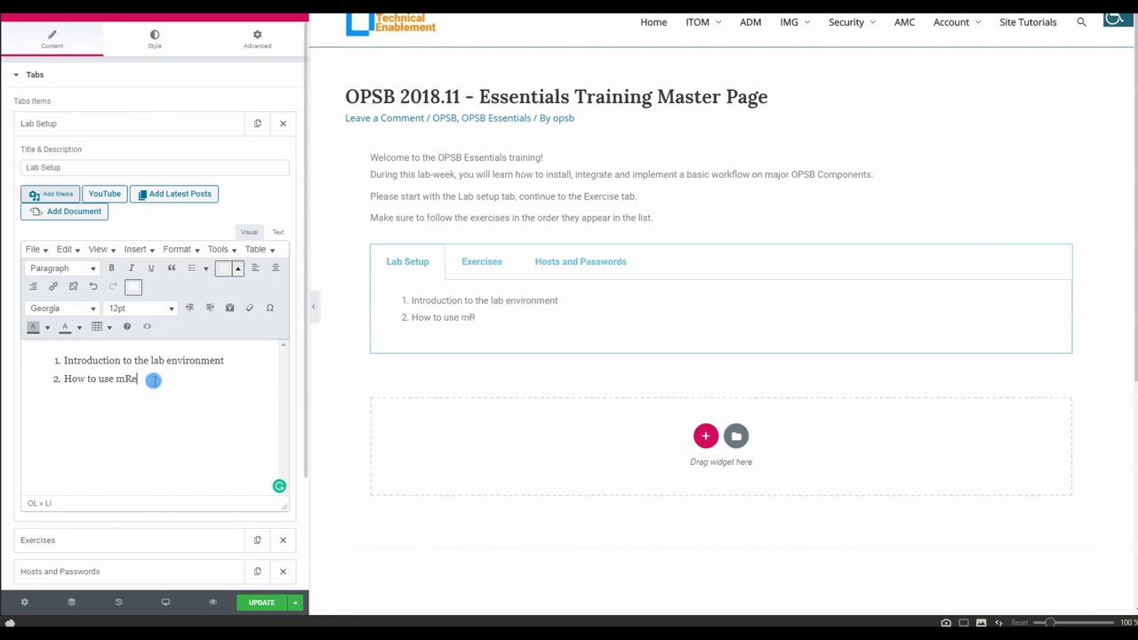
text(moteNG (RDP)
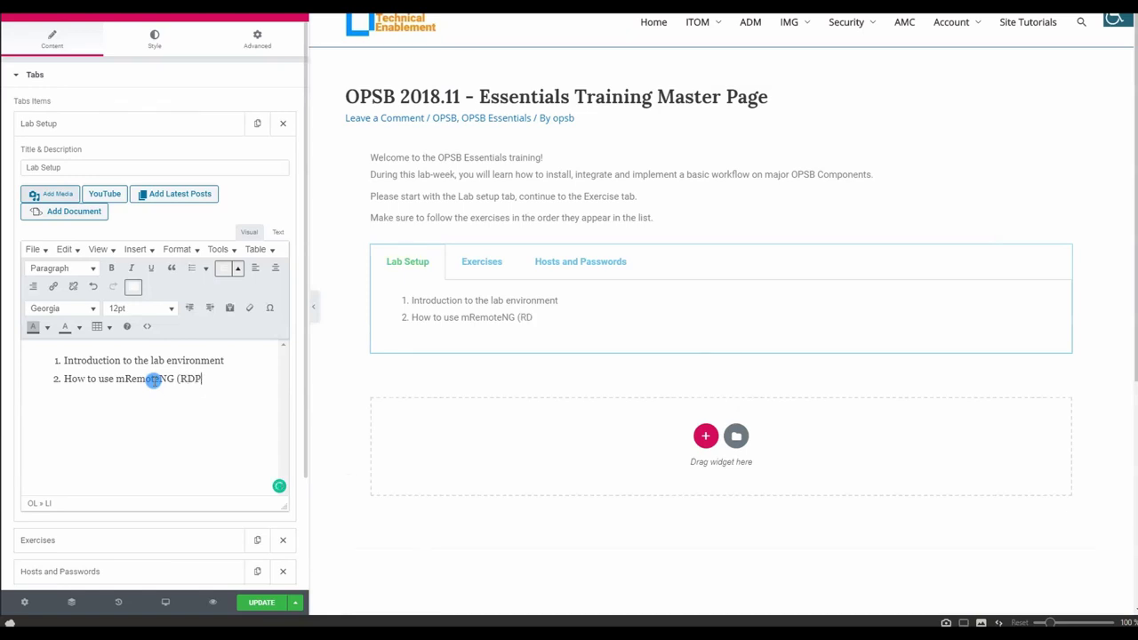
text(, SSH, File Transfer)
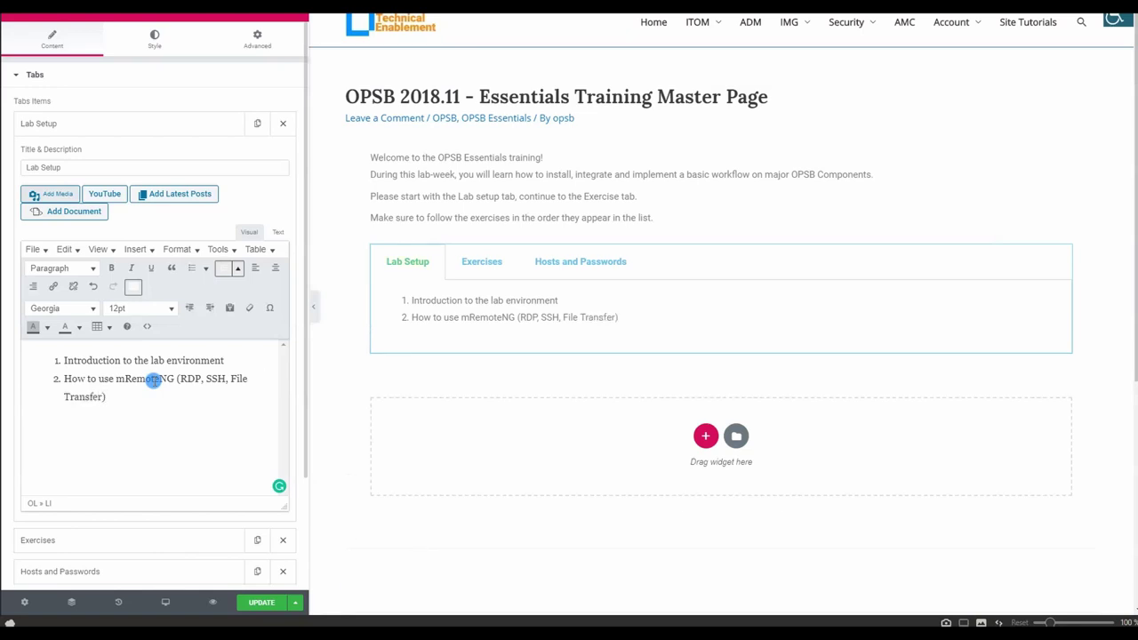
key(Return)
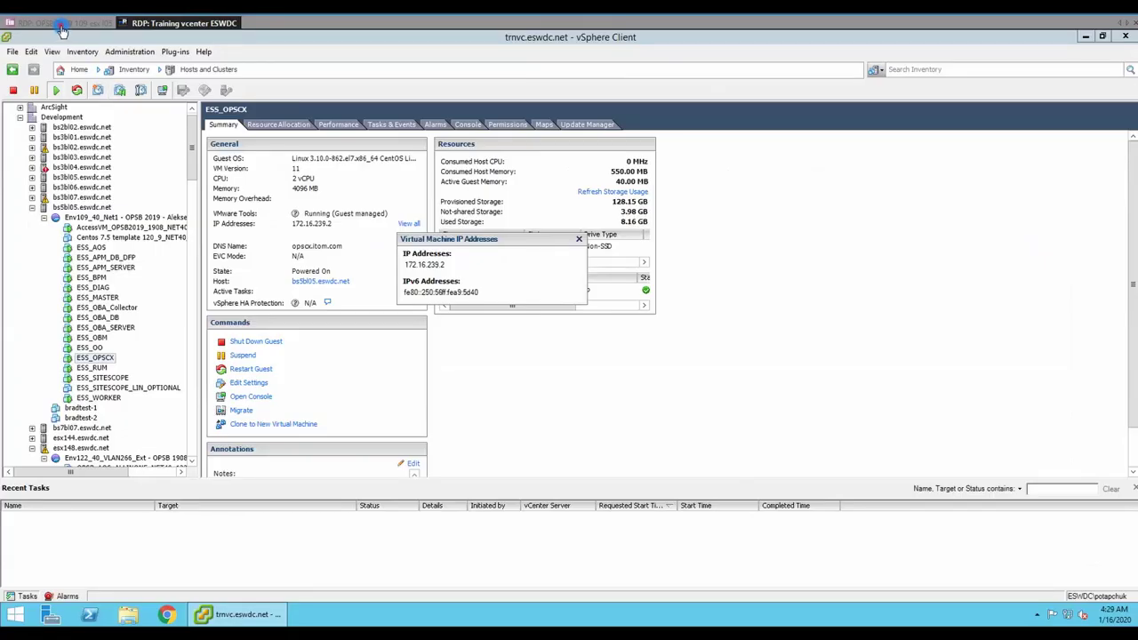
In the remote mRemoteNG session, check the external File Transfer tool on the Master SSH connection, then close the WinSCP window.
click(61, 25)
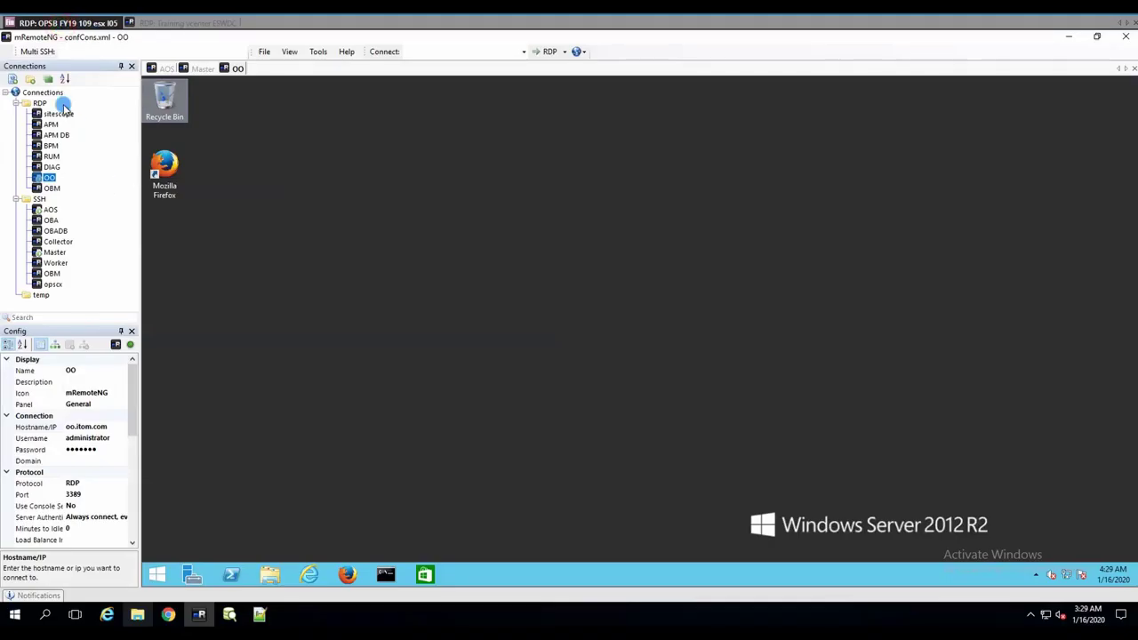
click(68, 254)
right_click(61, 254)
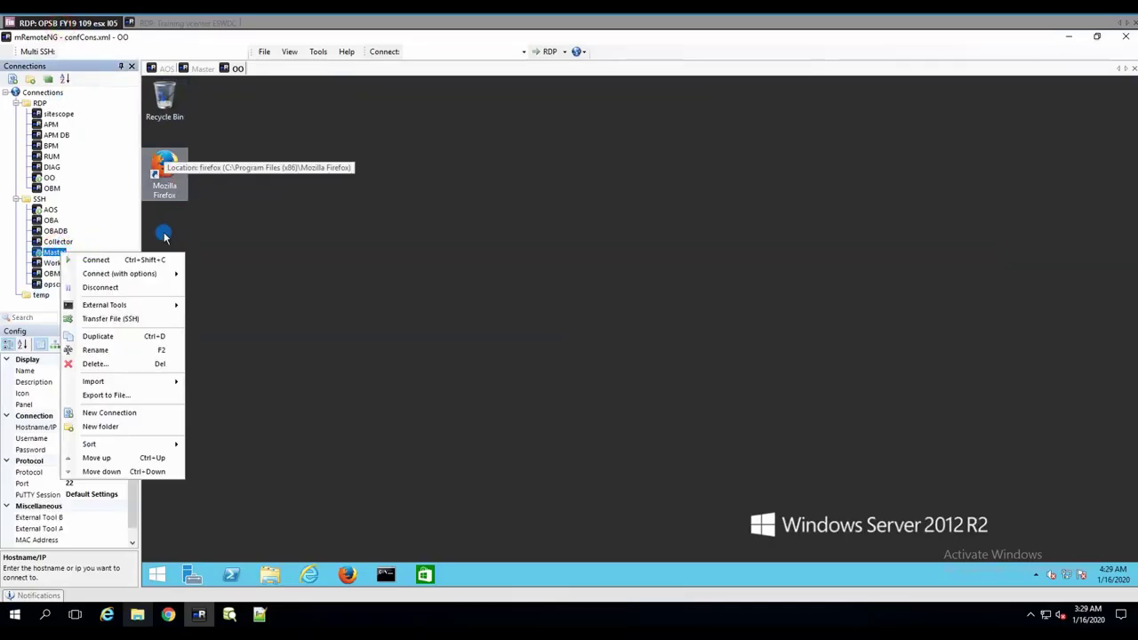
mouse_move(138, 305)
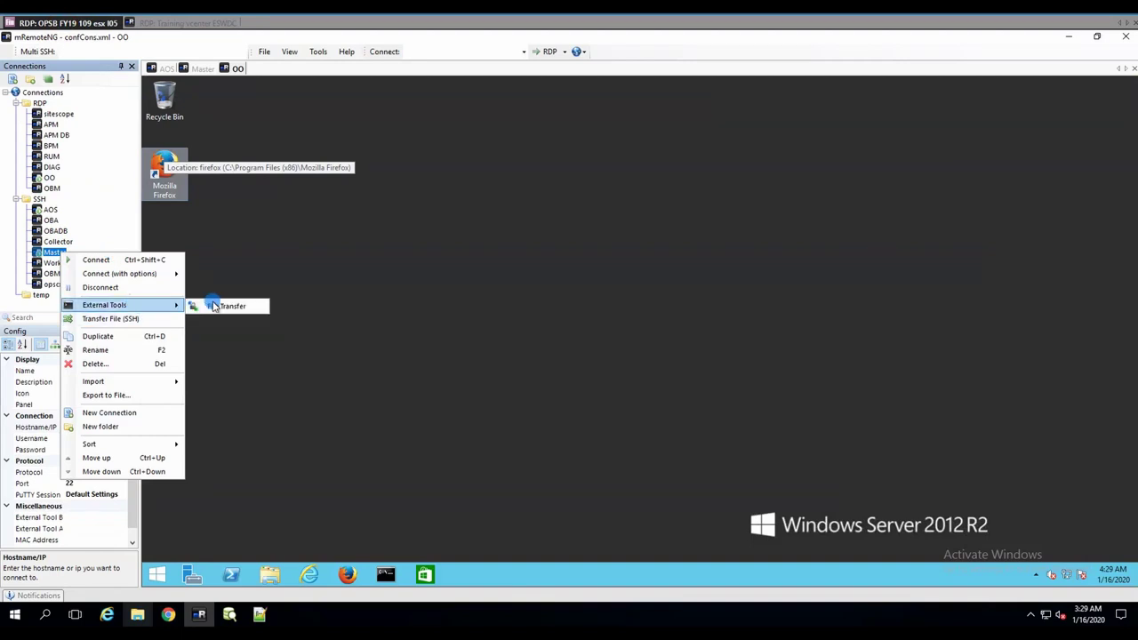
click(218, 305)
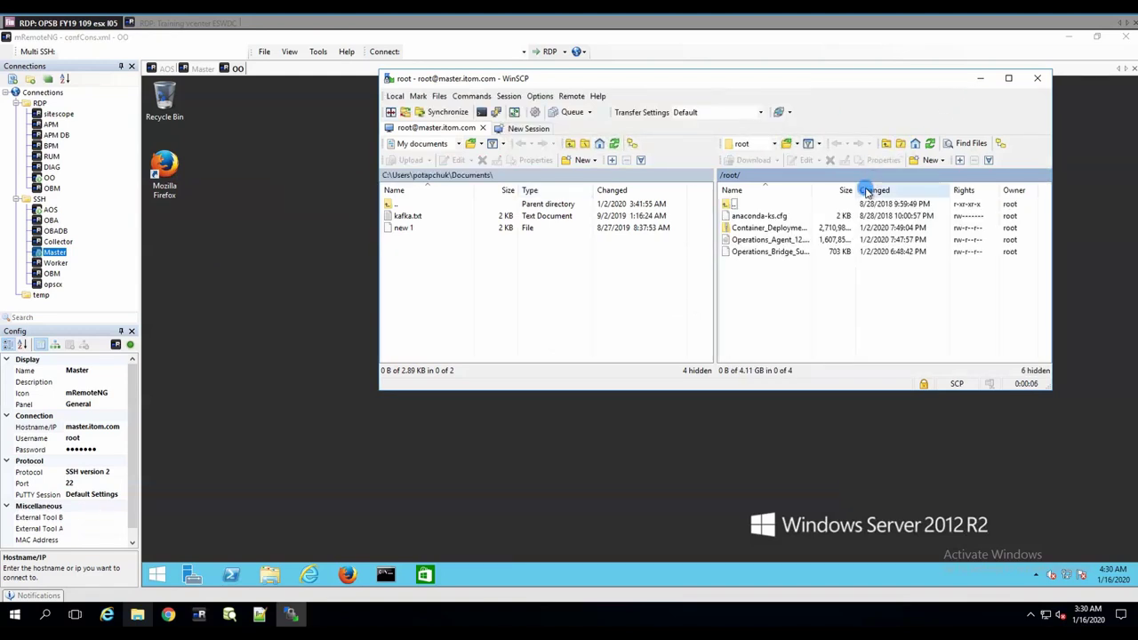
click(1040, 80)
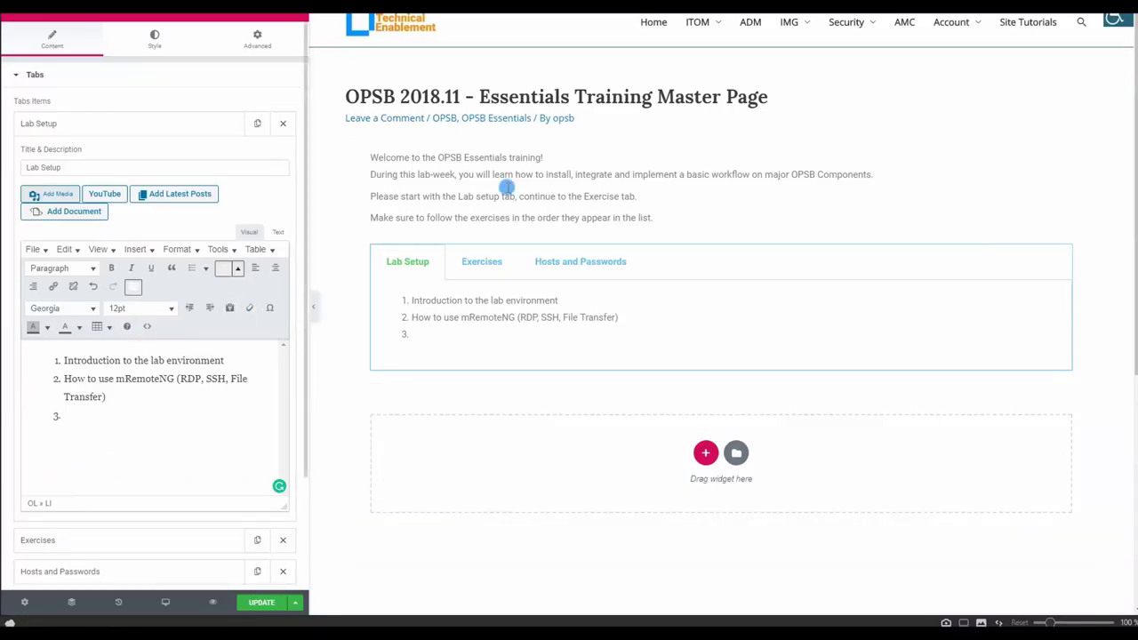
Return to the Elementor page, open the Exercises tab item and select all of its placeholder text.
click(105, 415)
click(65, 122)
click(57, 155)
click(138, 435)
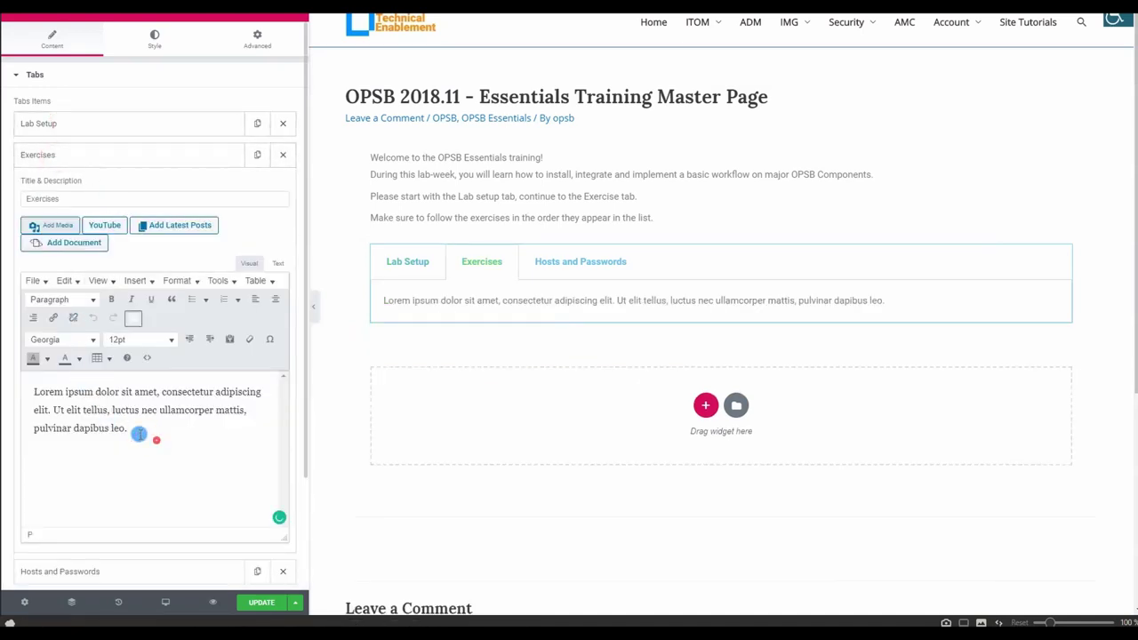
click(82, 411)
drag(129, 433, 29, 368)
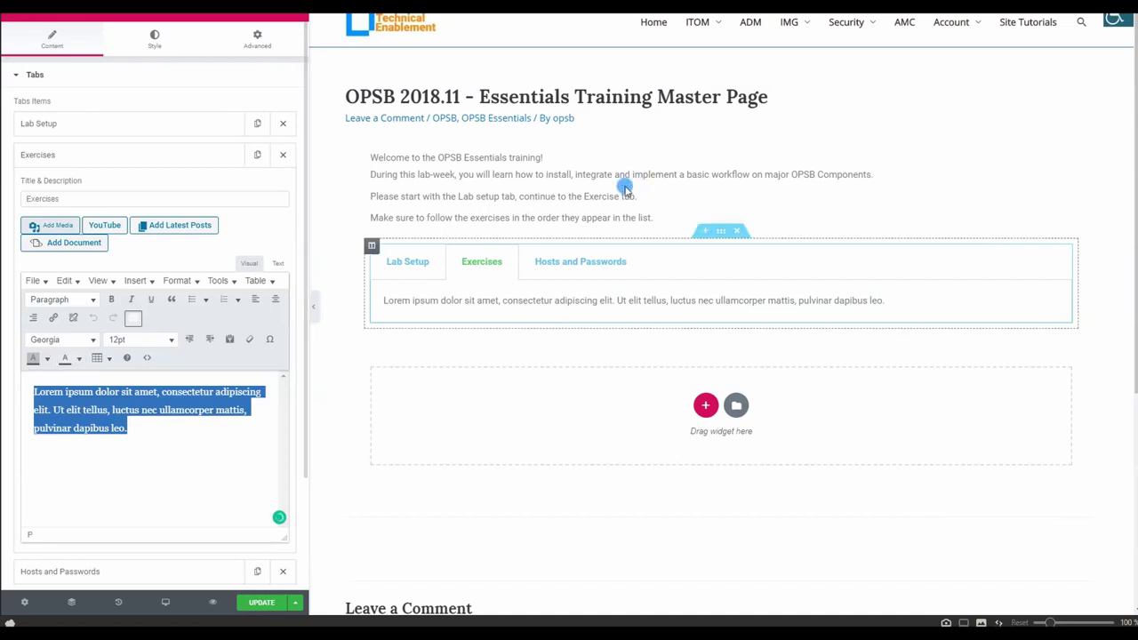
click(131, 429)
drag(131, 429, 12, 384)
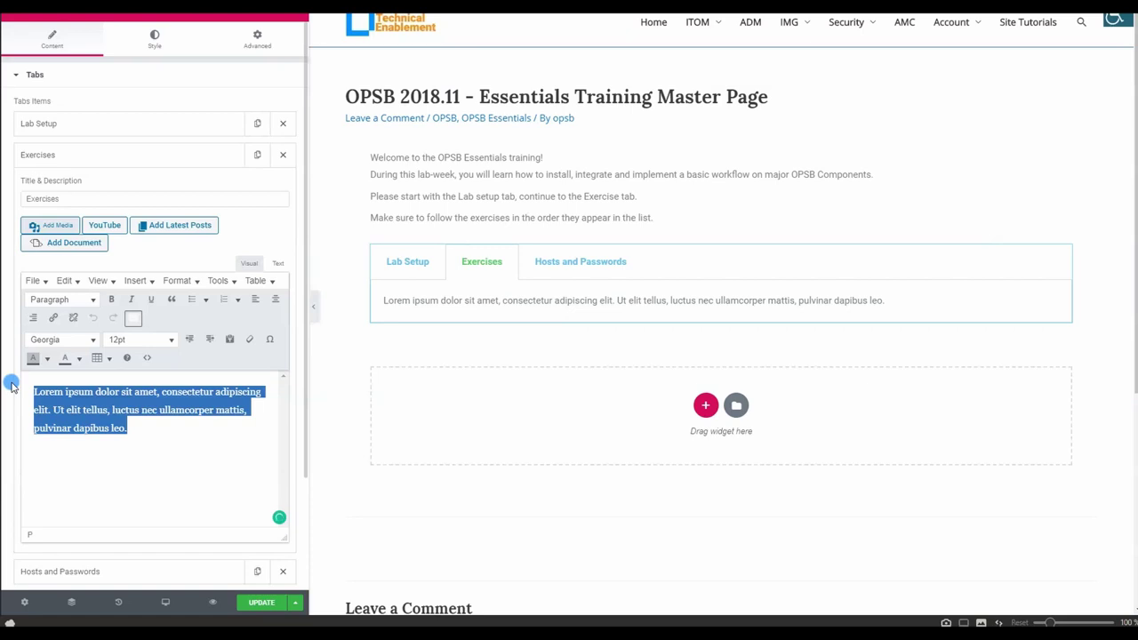
Replace the placeholder with "Please complete the exercises in the order that they appear in the list below" and start a new paragraph.
text(Pleas)
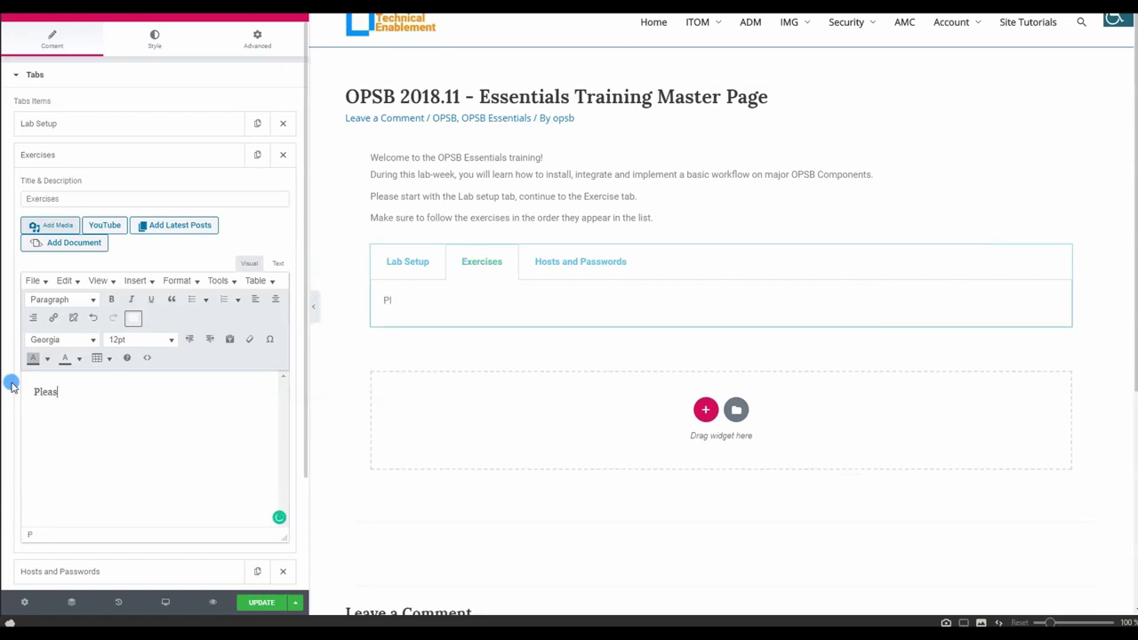
text(e complete the exercises in the order tha)
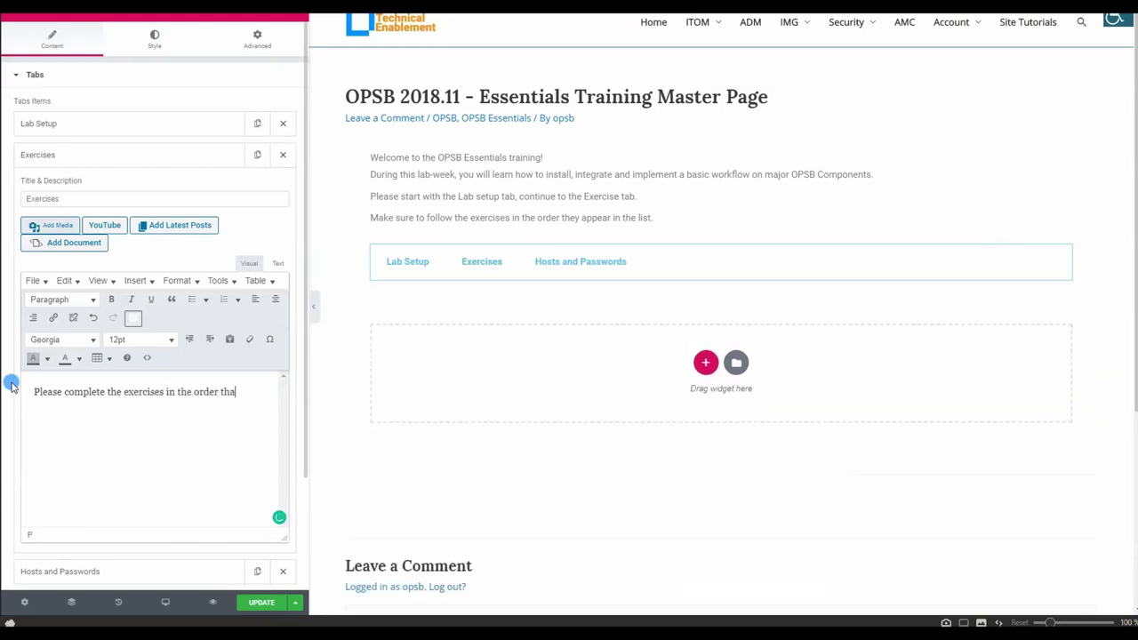
text(t they appean)
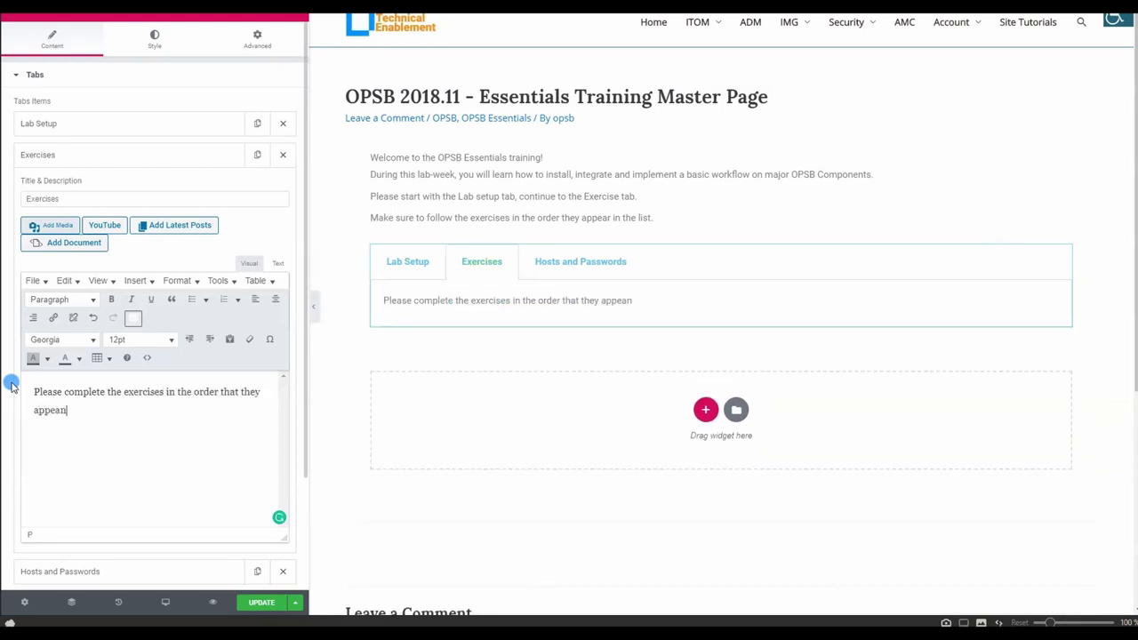
key(BackSpace)
text(r in the list below)
key(Return)
Start a numbered list below the instruction text with the items "Installing CDF" and "Installing OBM".
text(1. )
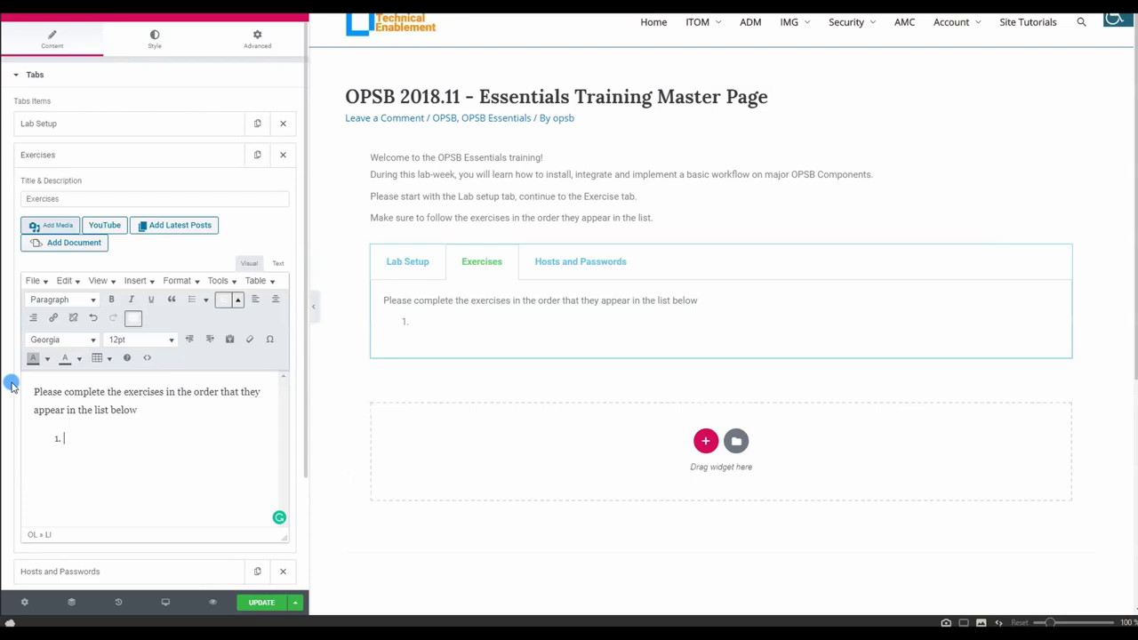
text(CDF)
key(Return)
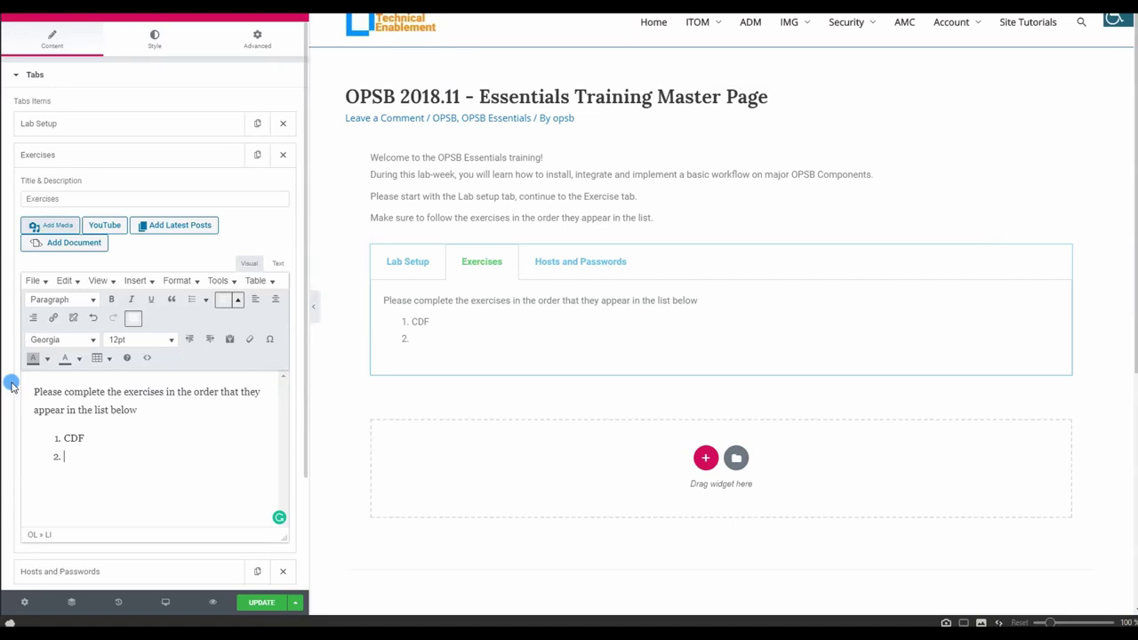
text(Installing)
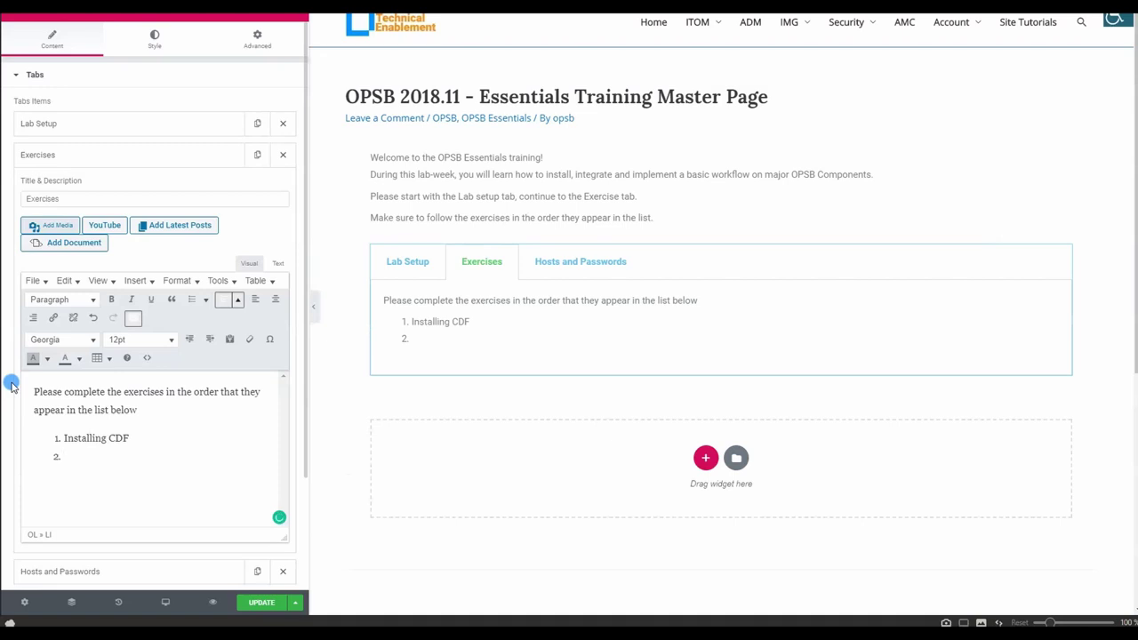
text(linng OB)
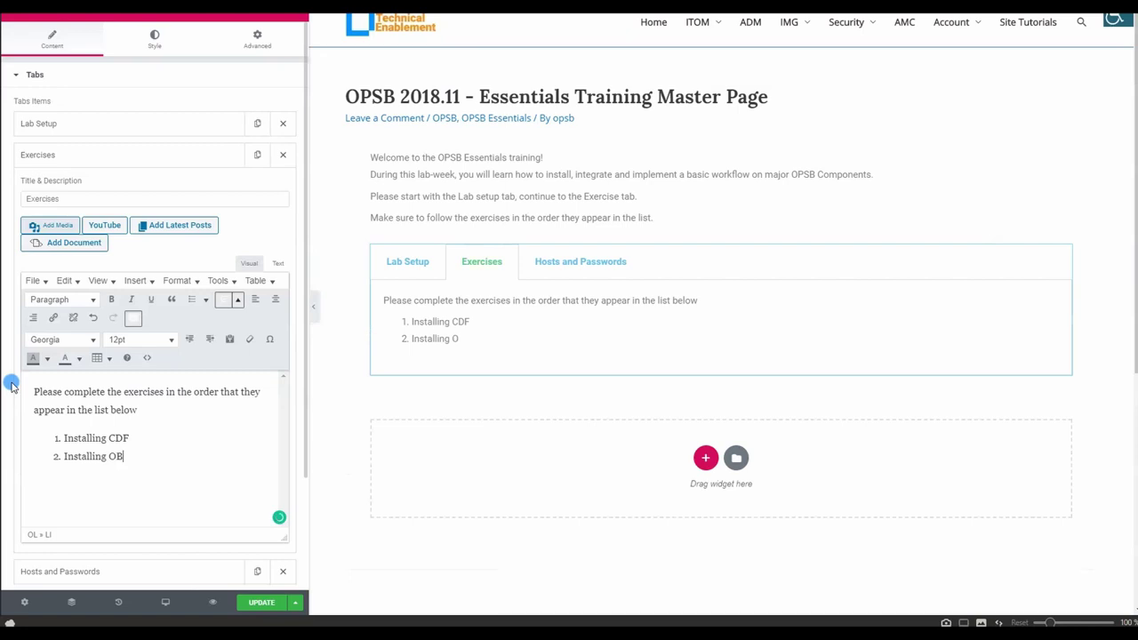
text(M)
key(Return)
Add "Installing APM", "Installing OBA" and "Installing OPSX" as the next items of the numbered Exercises list.
text(Insta)
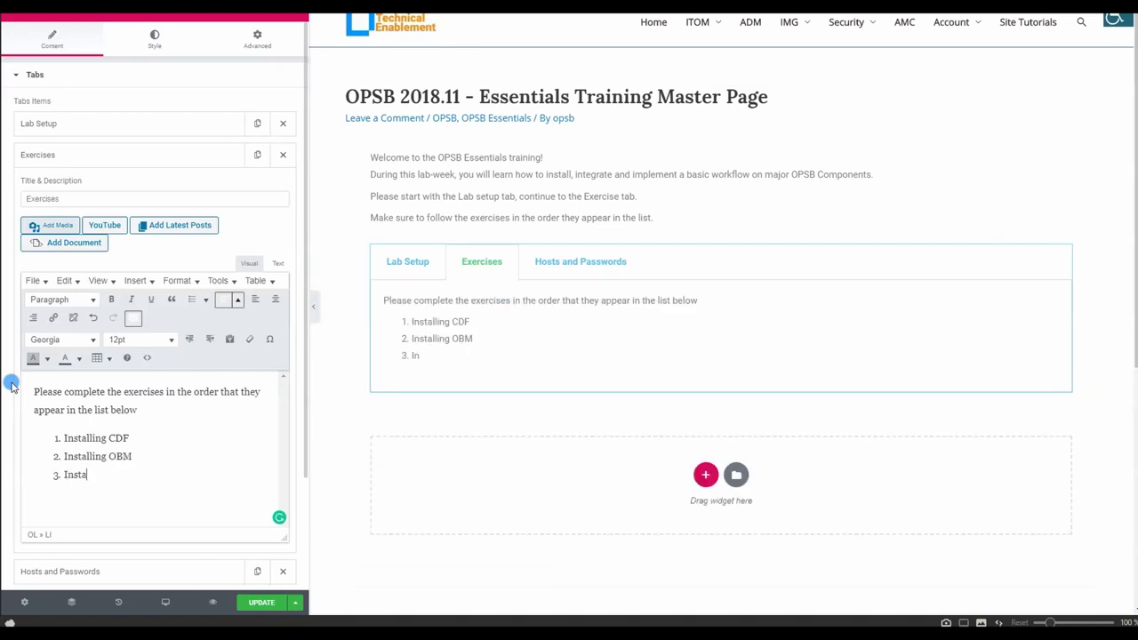
text(lling APM)
key(Return)
text(Installing O)
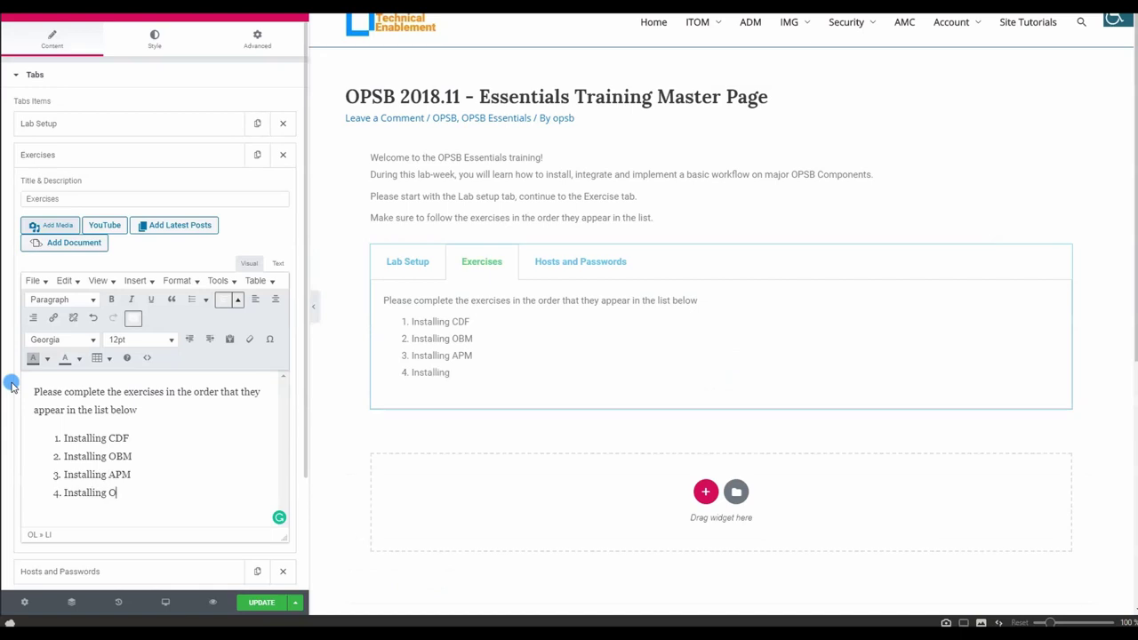
text(BA)
key(Return)
text(Installing)
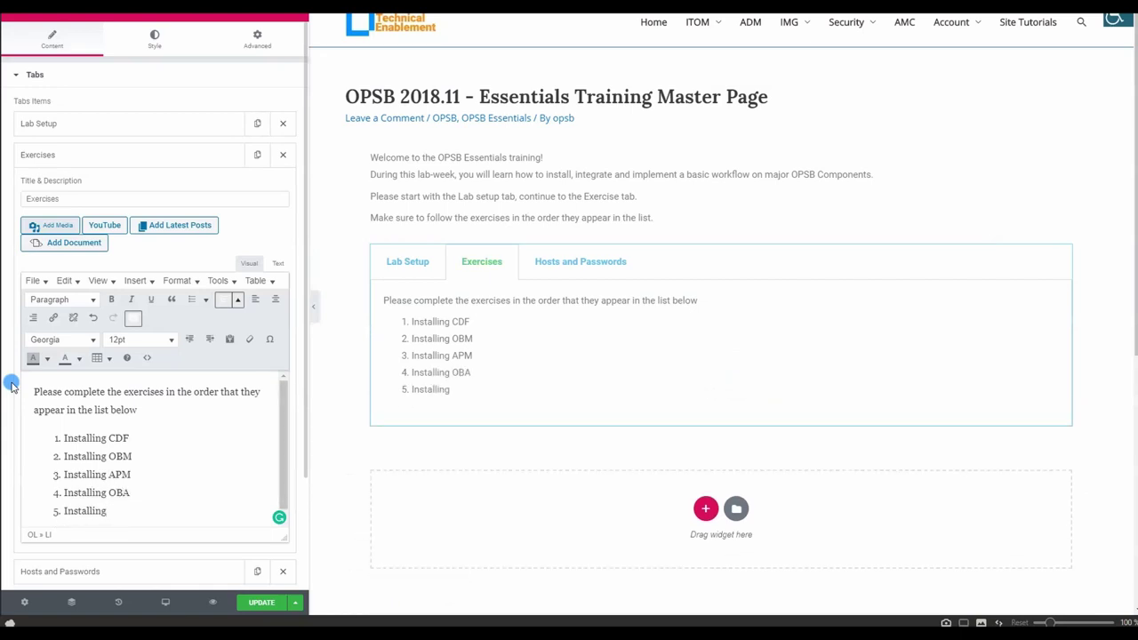
text( OPSX)
key(Return)
Add "Installing AOS on docker" and "Installing OAgent" as items six and seven, followed by an empty item.
scroll(160, 427, down, 1)
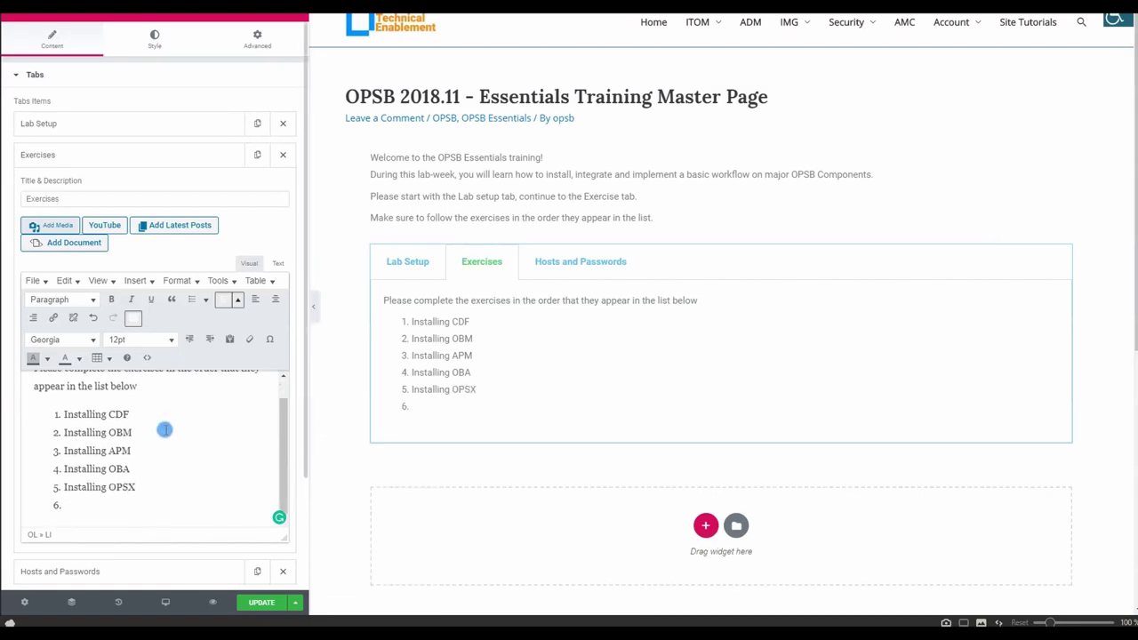
click(113, 498)
text(Installing AOS on docker)
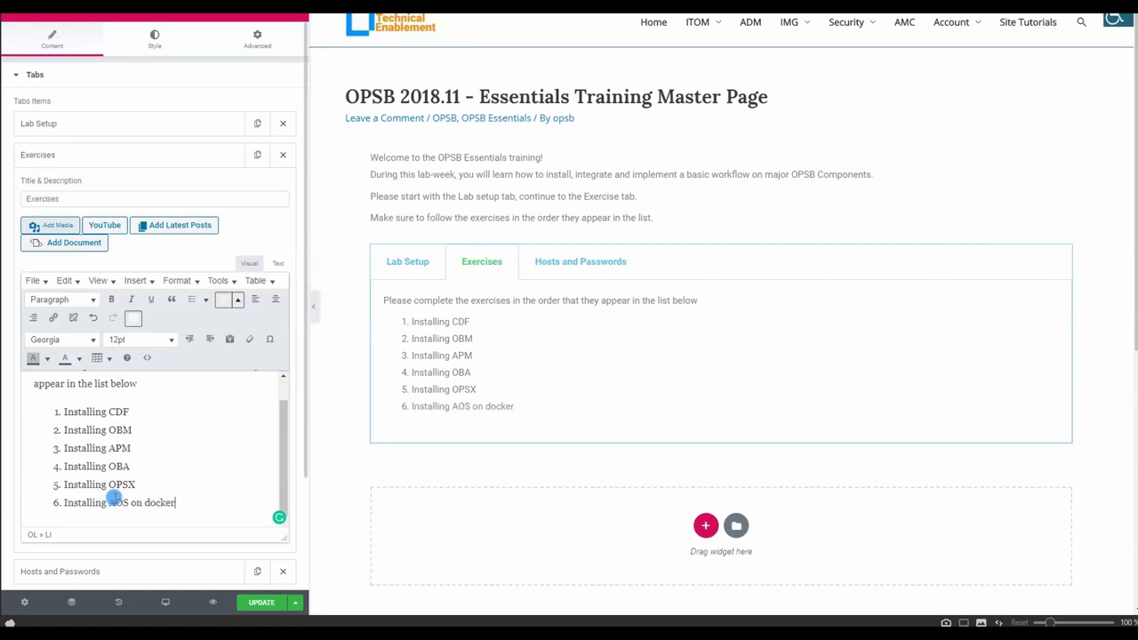
key(Return)
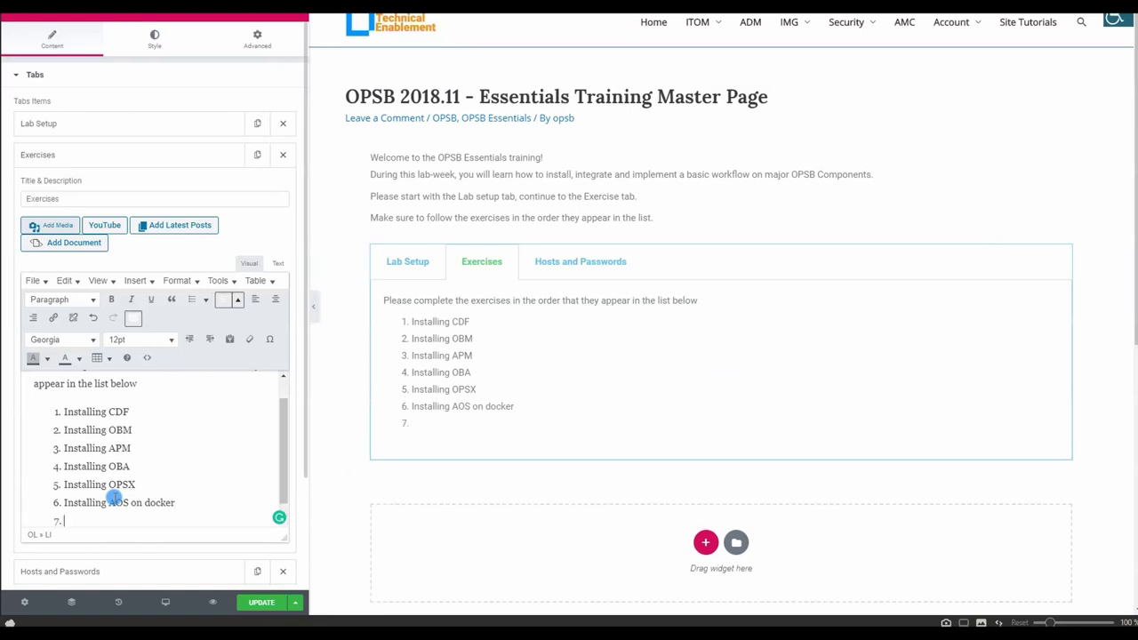
text(Installing OAgent)
key(Return)
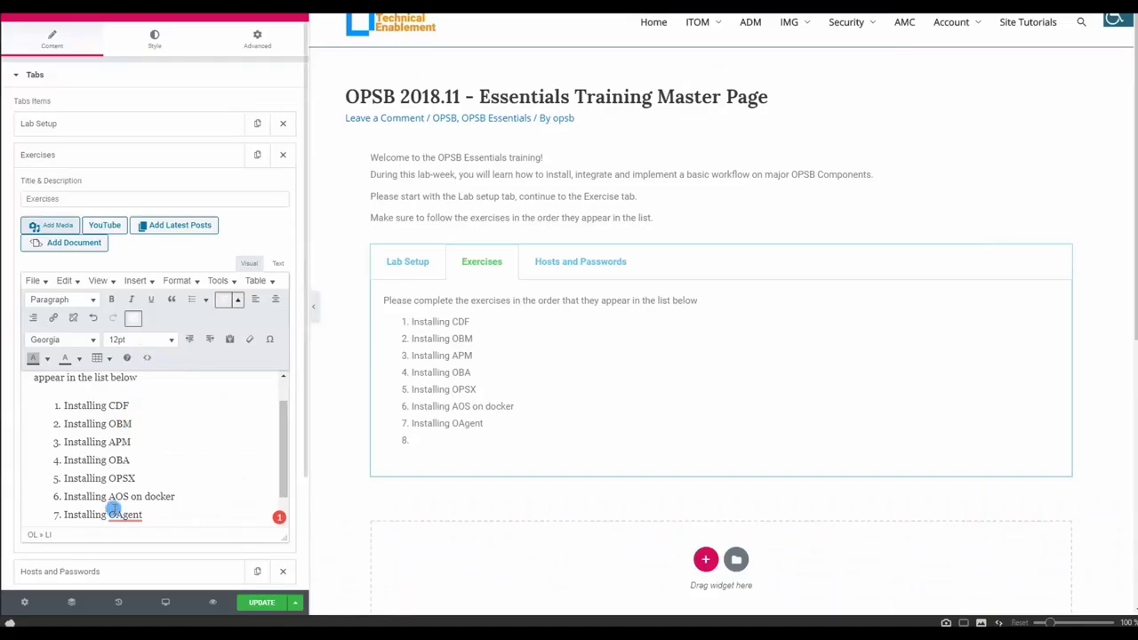
Nest the sub-items "OBA Server", "OBA Collector" and "OB DB (Vertica)" under Installing OBA.
click(152, 460)
key(Return)
key(Tab)
text(OBA Server)
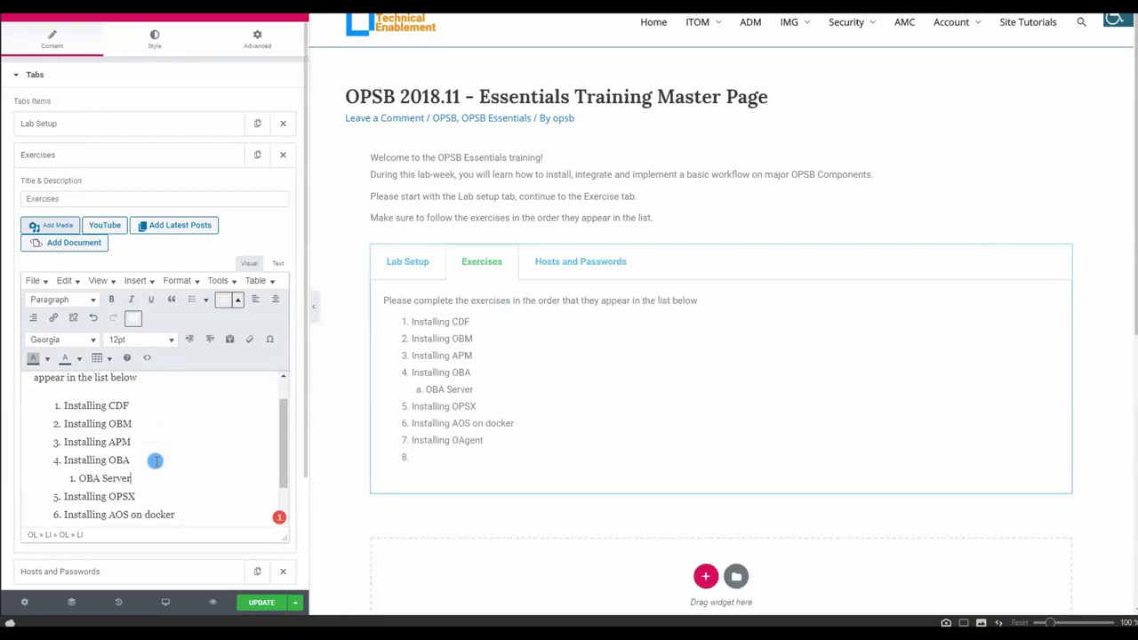
key(Return)
text(OBA )
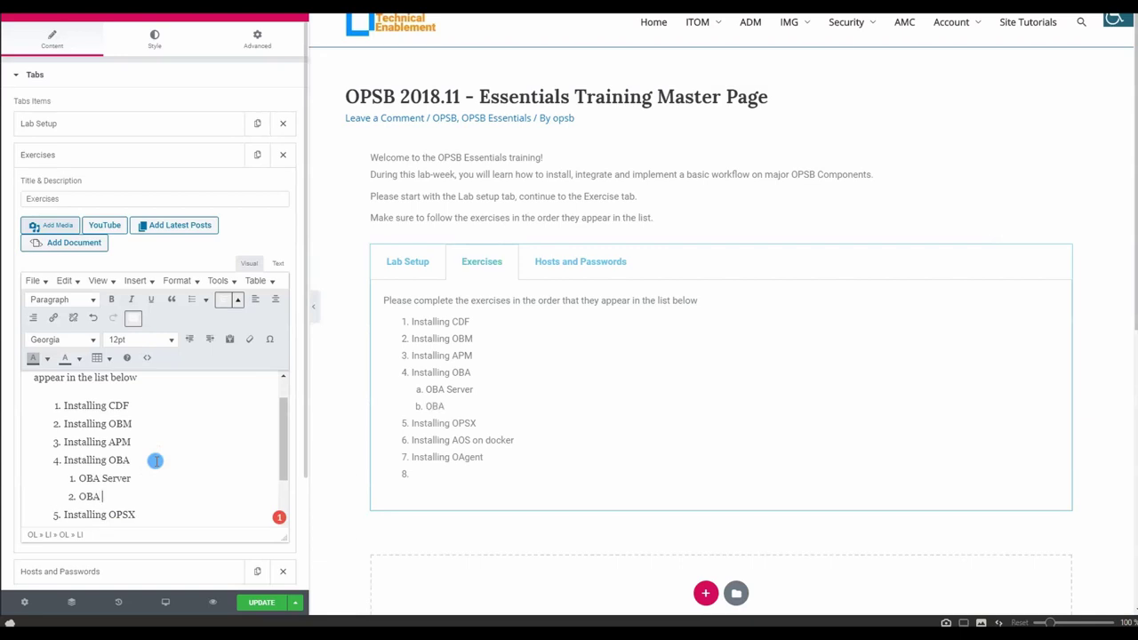
text(Collector)
key(Return)
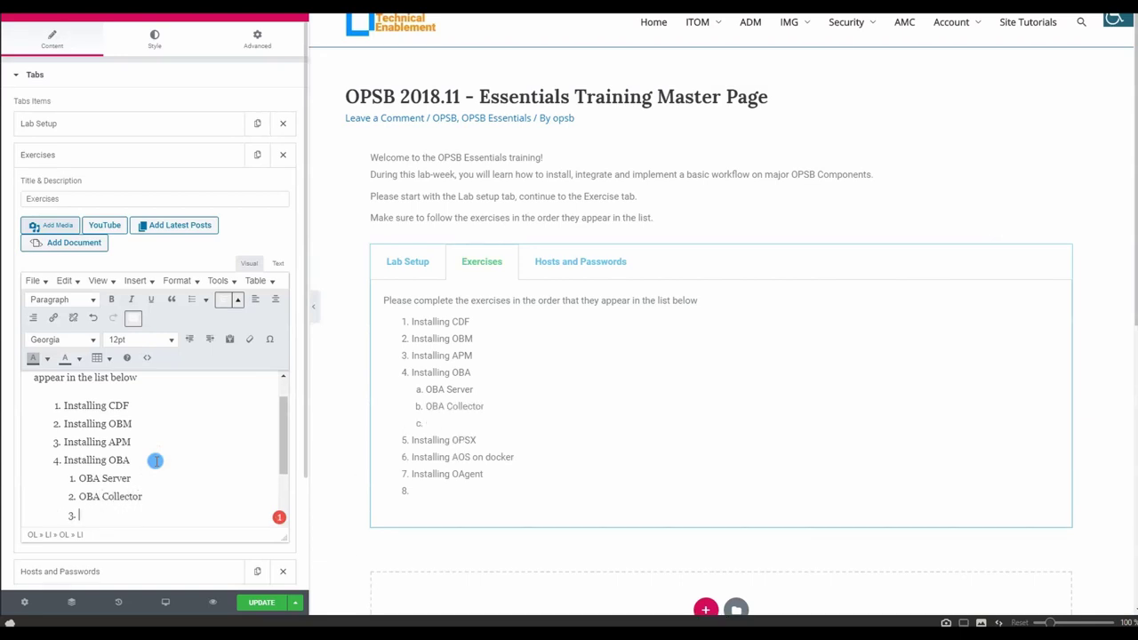
text(OB DB (Ver)
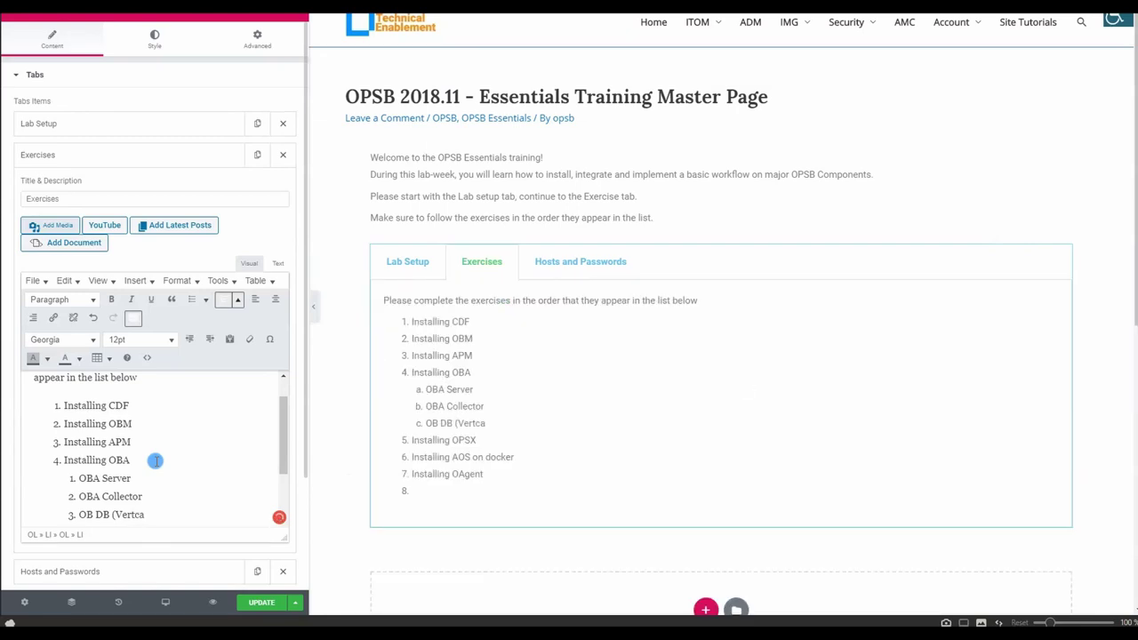
text(tica)
Insert "Installations:" as a new first list item above Installing CDF.
scroll(156, 461, down, 2)
mouse_move(142, 485)
click(71, 502)
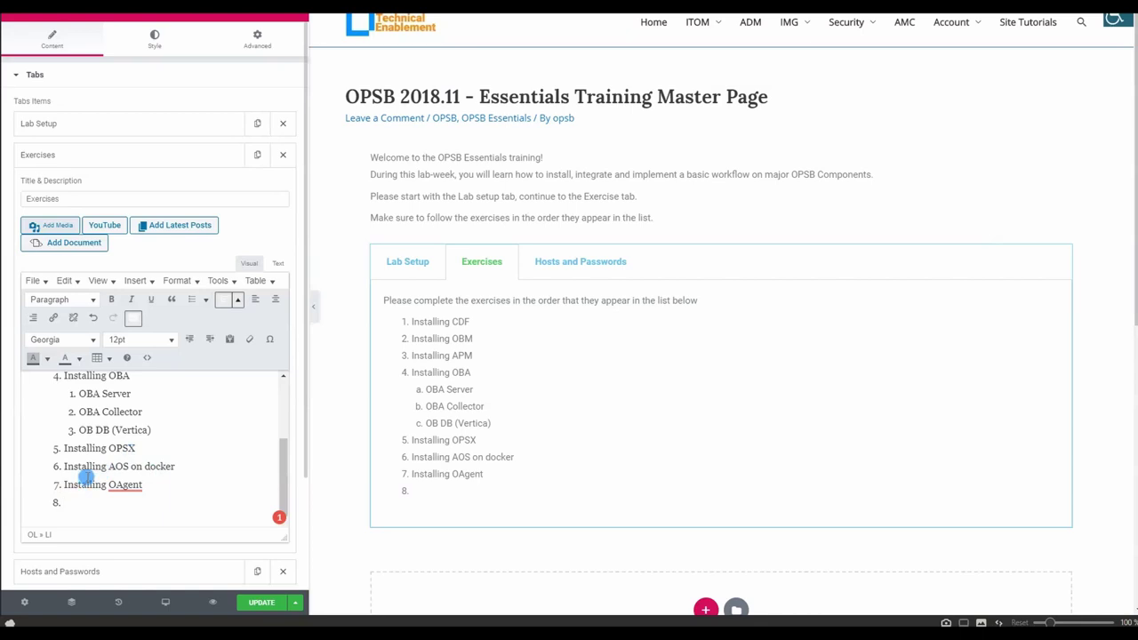
scroll(161, 433, up, 3)
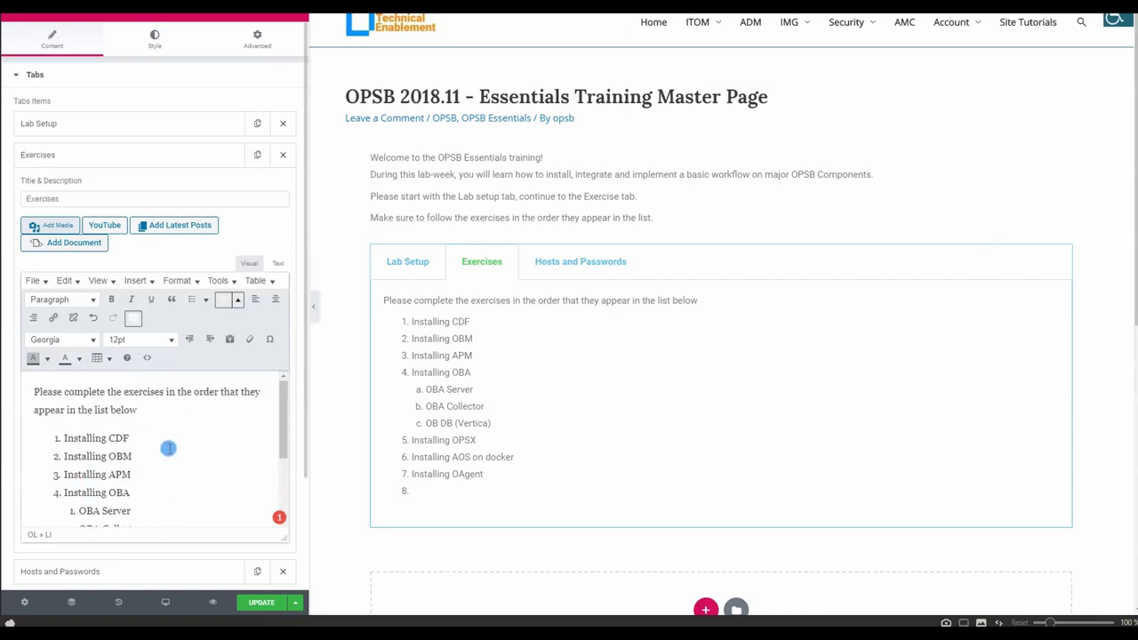
click(62, 438)
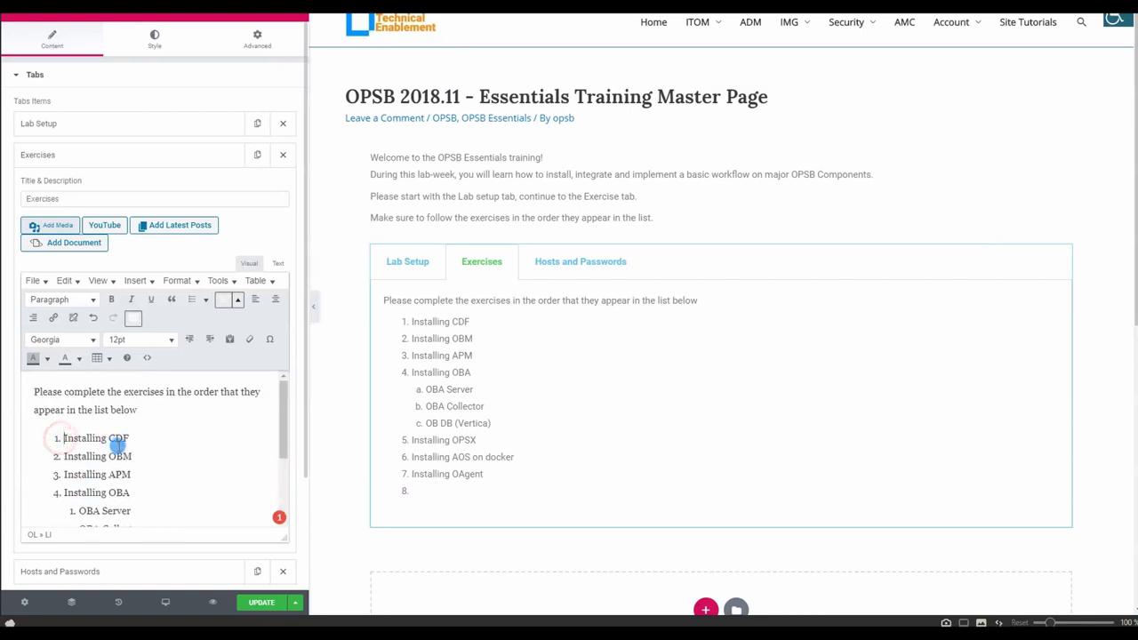
key(Return)
text(Installations:)
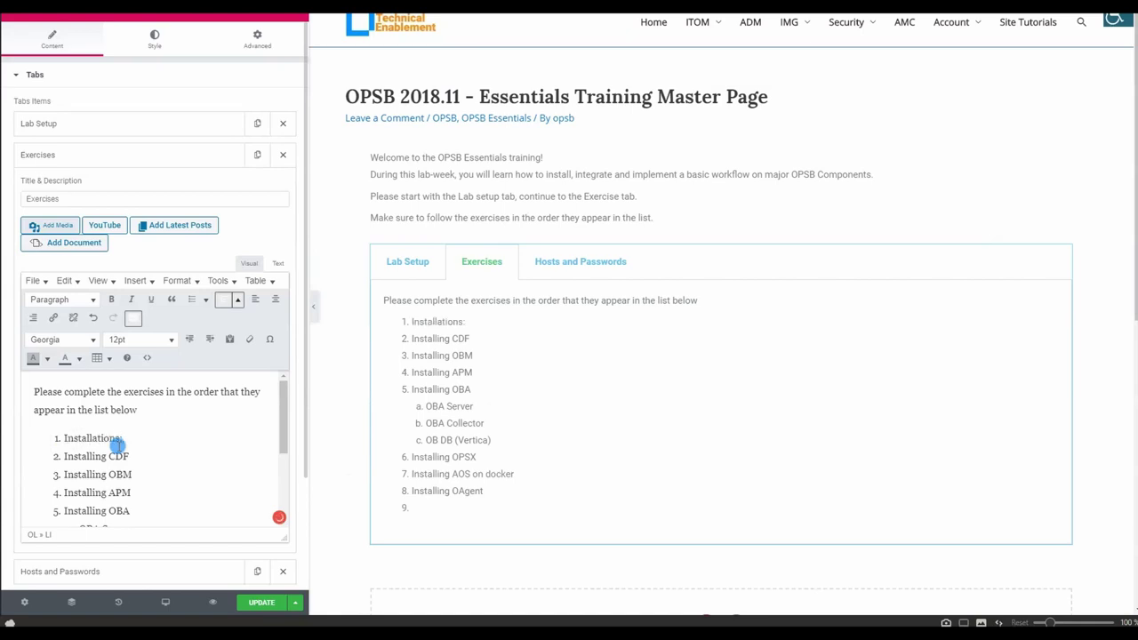
Indent all items from Installing CDF through Installing OAgent so they become sub-items of Installations.
scroll(115, 445, down, 3)
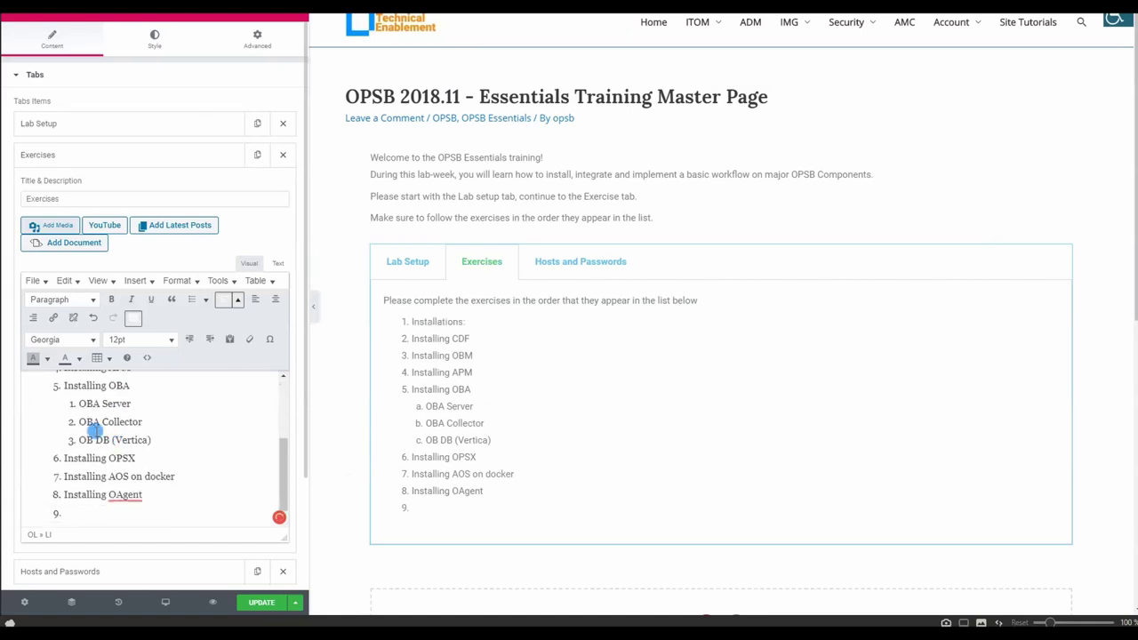
drag(152, 496, 64, 457)
key(Tab)
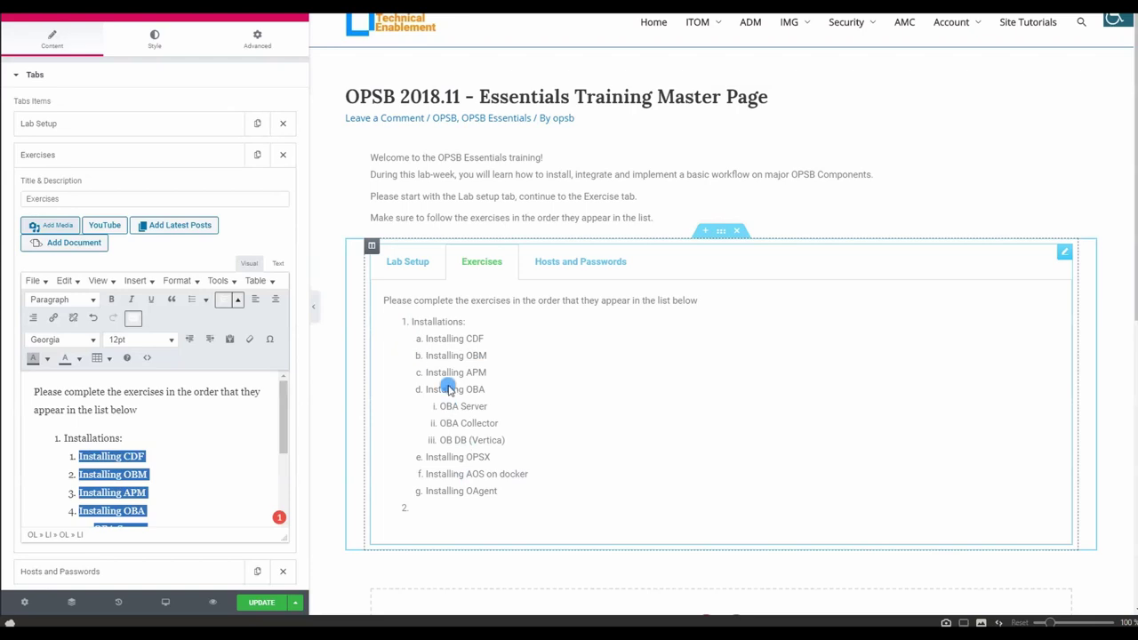
Add "Integrations" as the second main list item with "COSO" as its first sub-item.
scroll(197, 473, down, 1)
scroll(197, 473, down, 1)
click(179, 464)
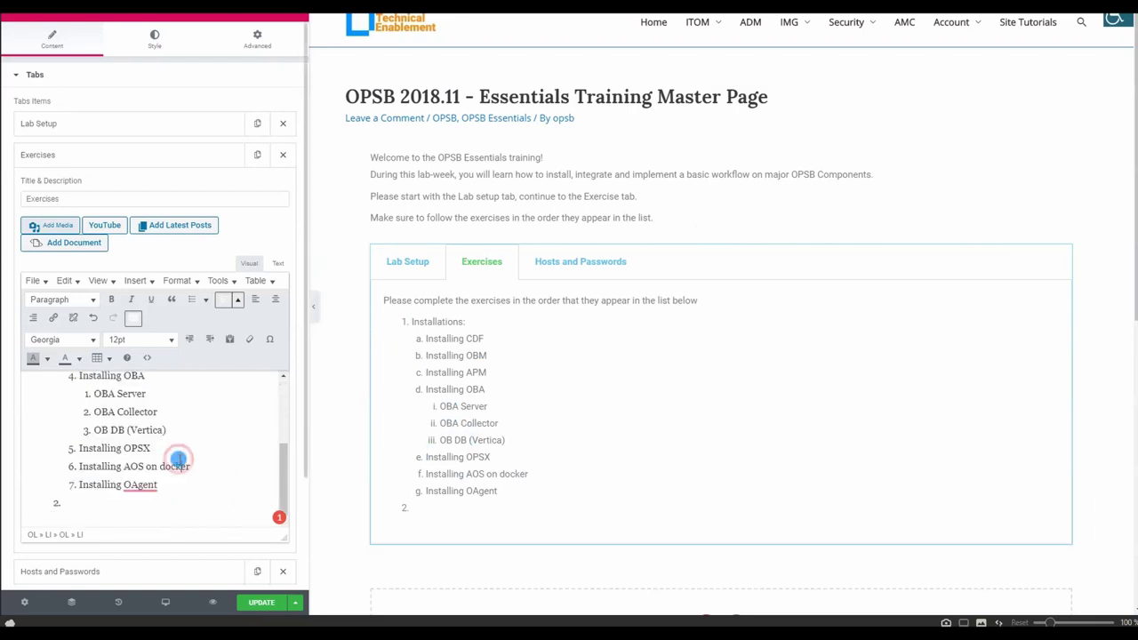
mouse_move(139, 486)
click(69, 501)
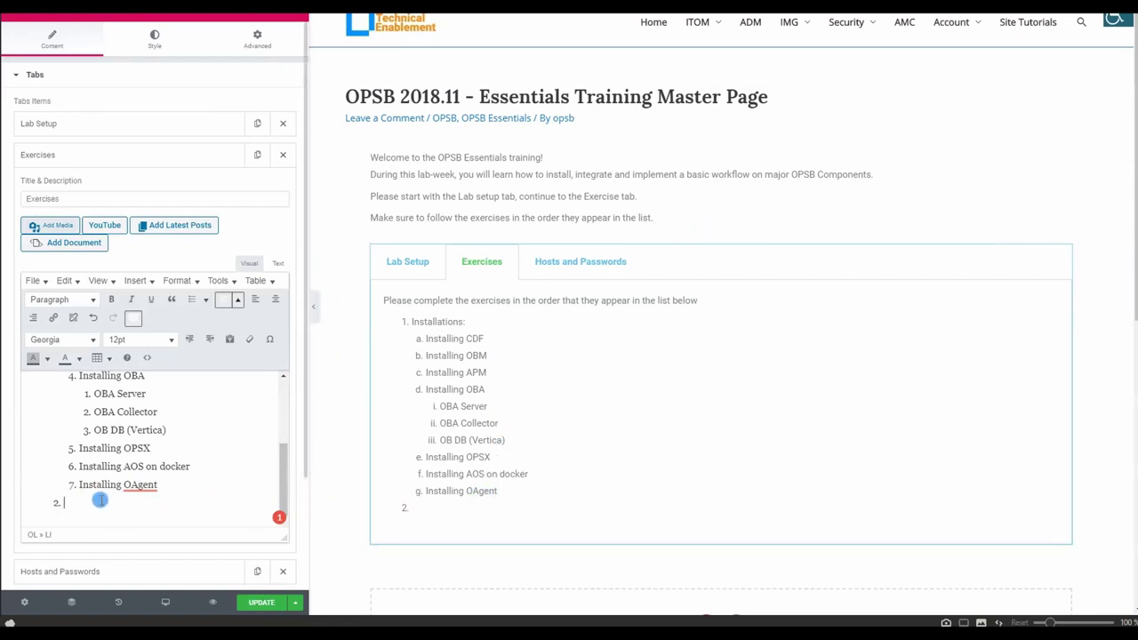
text(Integrations)
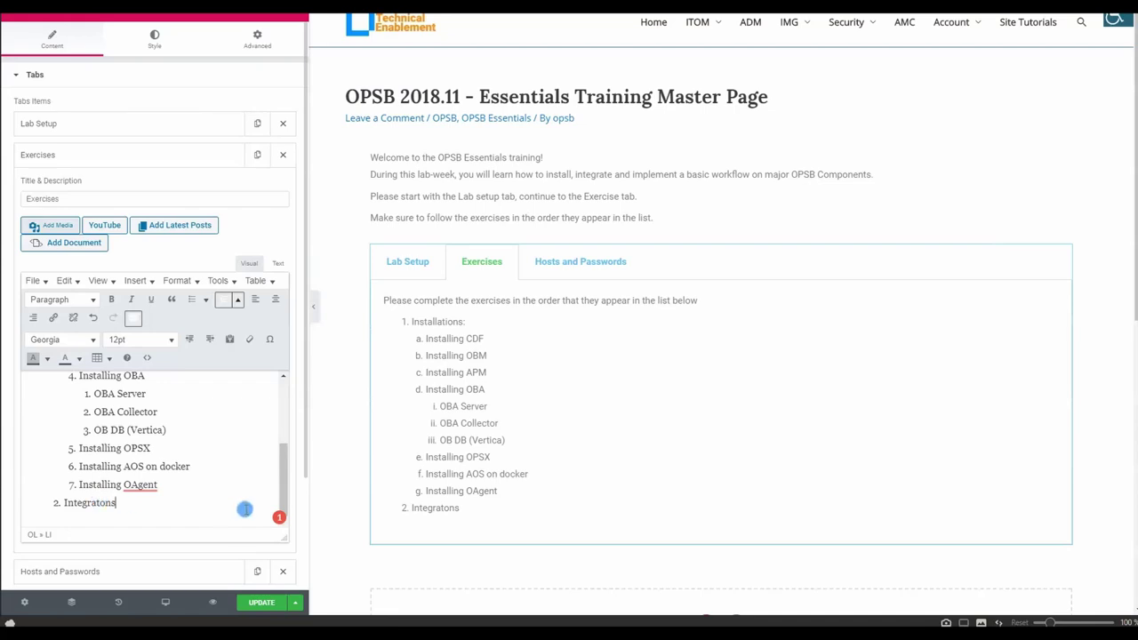
text(ion)
key(Return)
key(Tab)
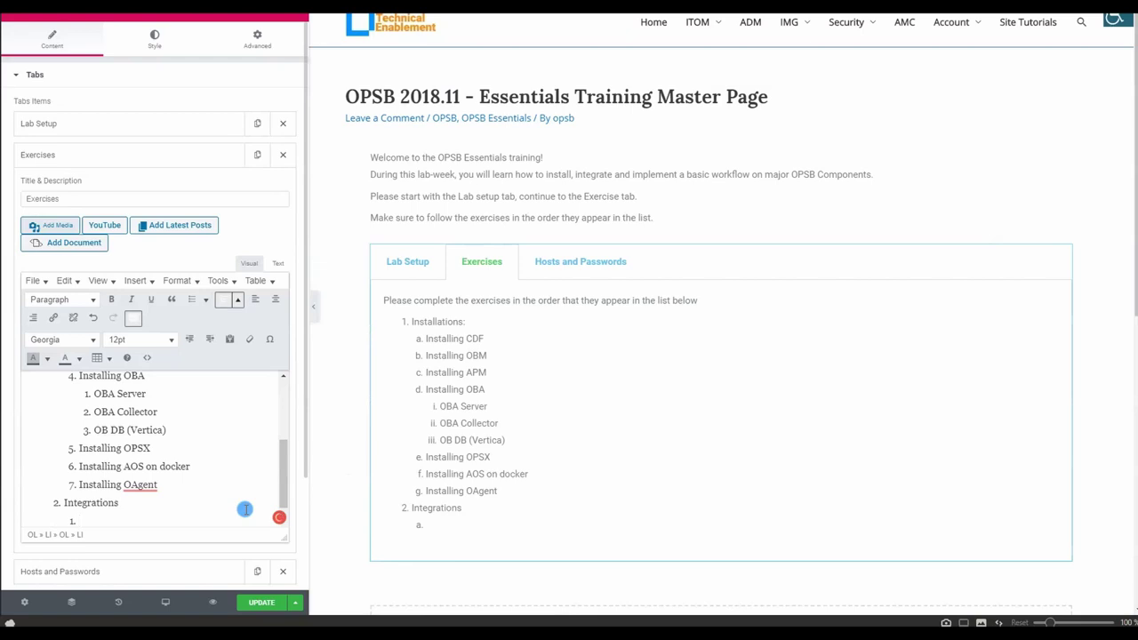
text(COSO)
key(Return)
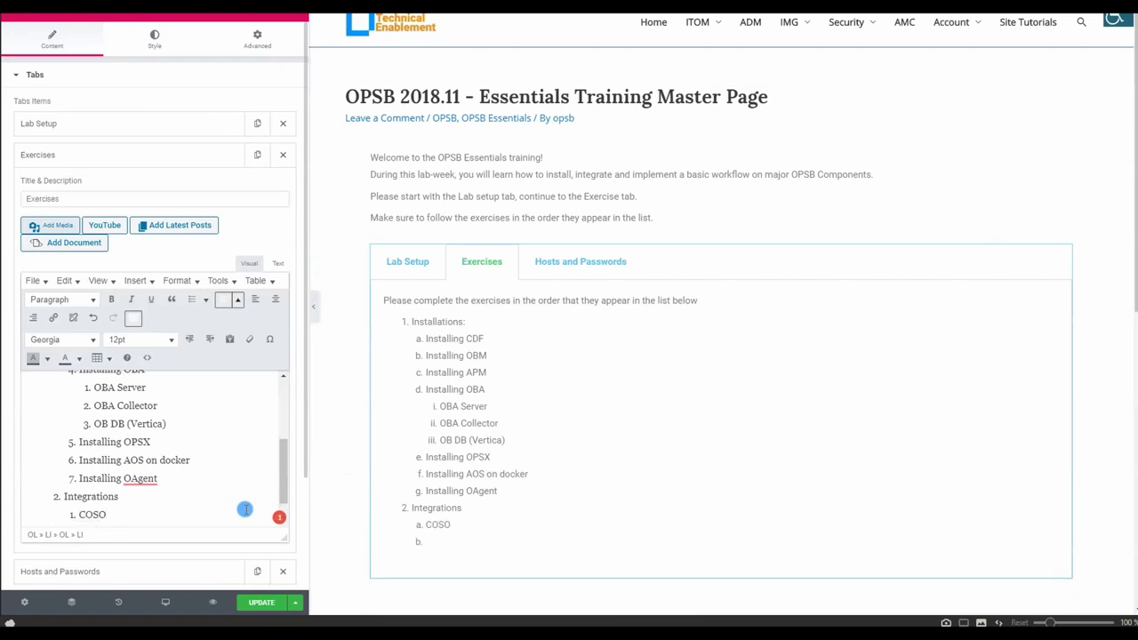
Add the Integrations sub-items "OBM - OPSCX", "OBM - OBA" and "OBM - APM", followed by an empty one.
scroll(139, 498, down, 1)
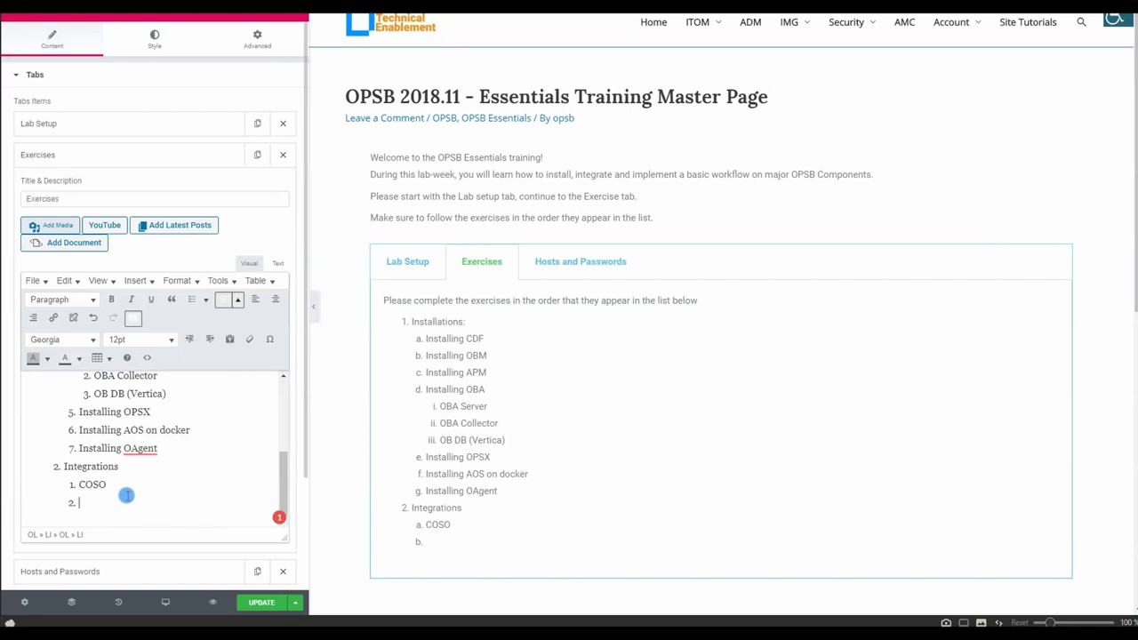
text(BM - OPSCX)
key(Return)
text(OBM )
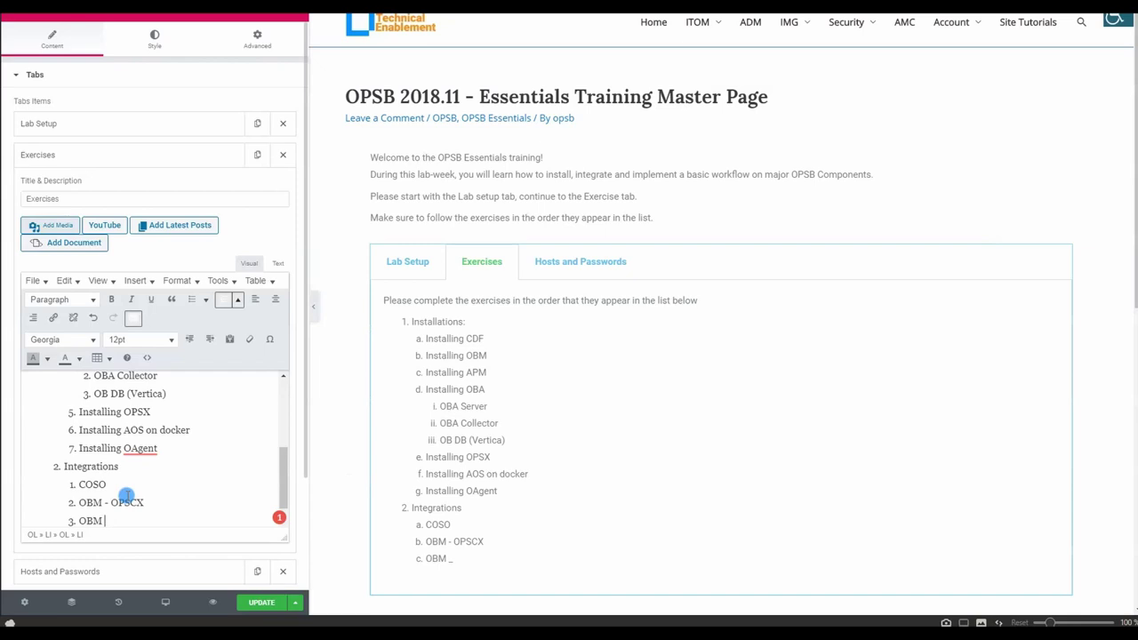
text(- OBA)
key(Return)
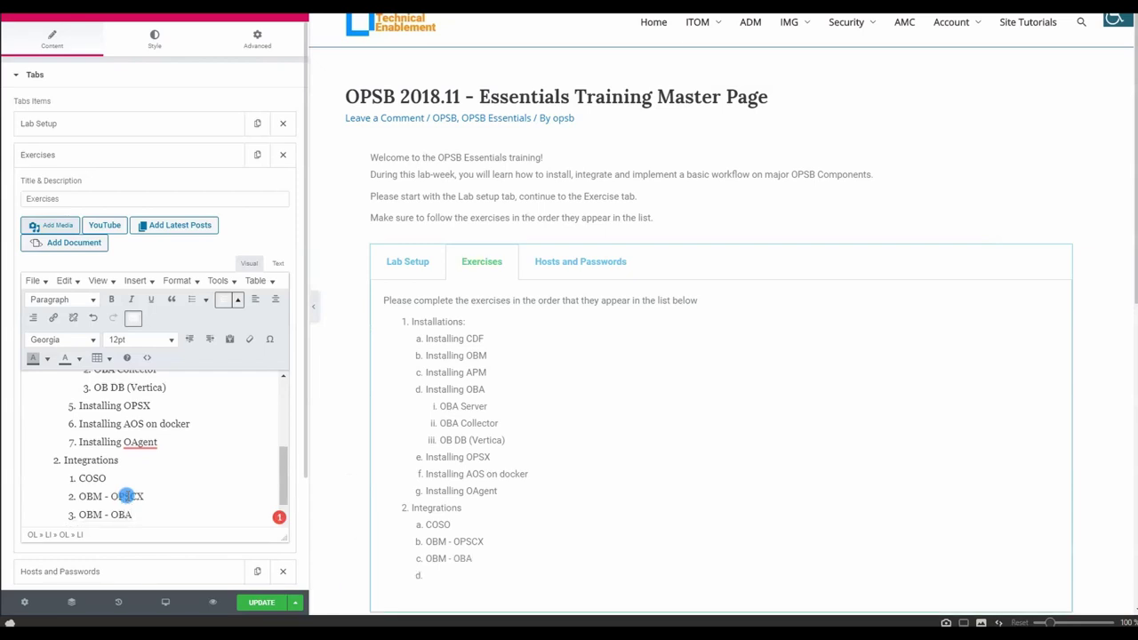
text(OBM - APM)
key(Return)
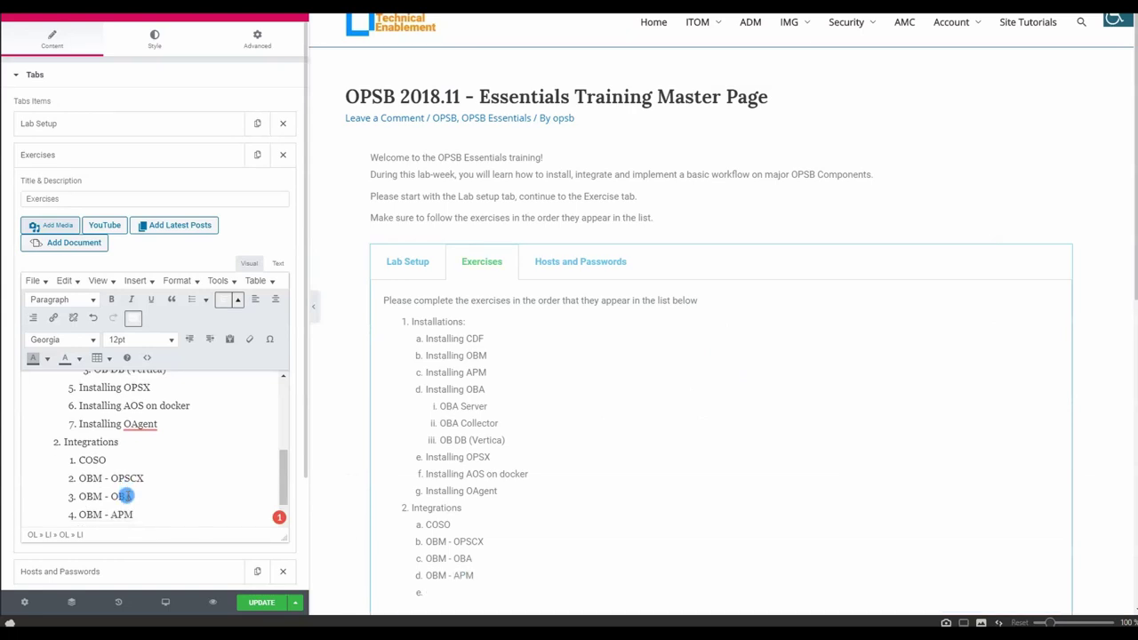
Add "Installing SiteScope" to the Installations sub-items below Installing OAgent.
scroll(129, 488, down, 1)
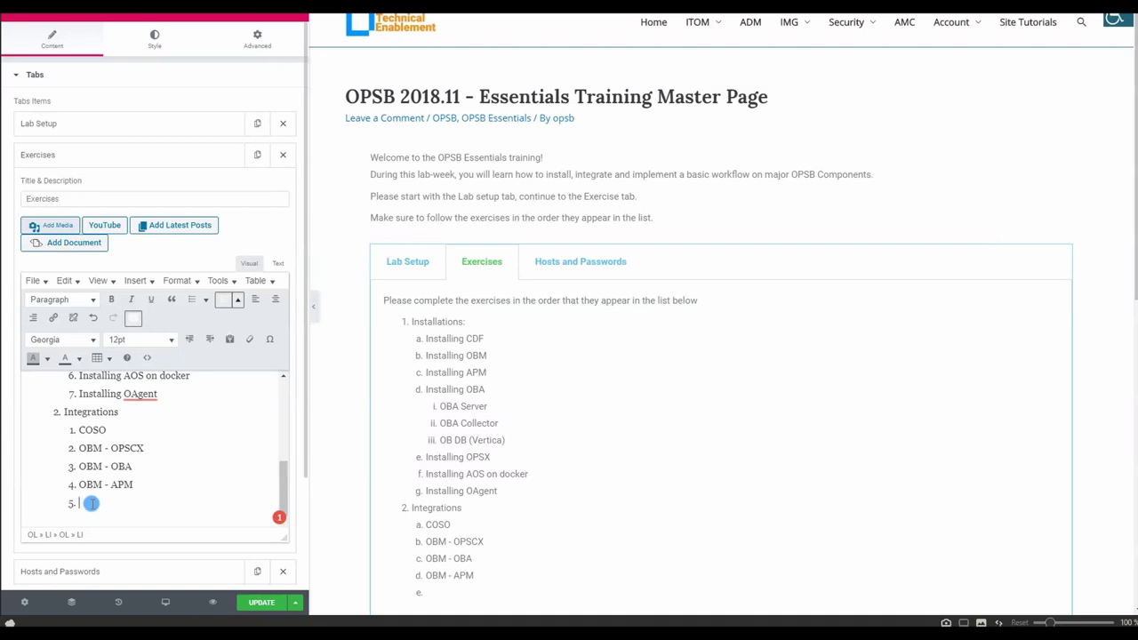
click(173, 392)
key(Return)
text(installing)
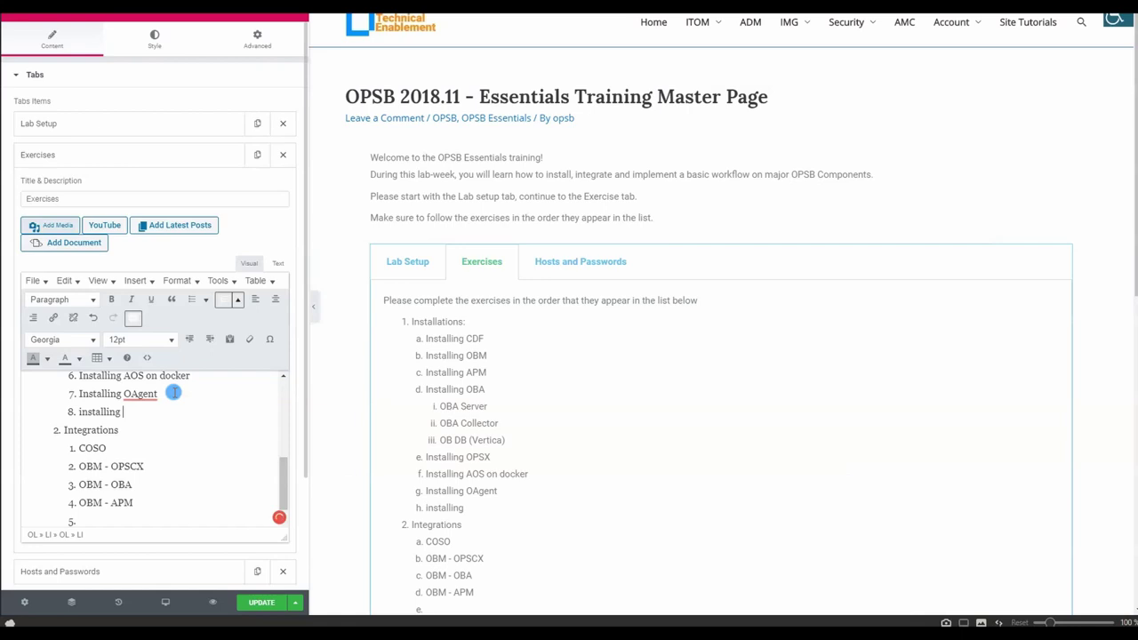
key(BackSpace)
key(BackSpace)
key(BackSpace)
key(BackSpace)
key(BackSpace)
key(BackSpace)
key(BackSpace)
key(BackSpace)
key(BackSpace)
key(BackSpace)
key(BackSpace)
key(BackSpace)
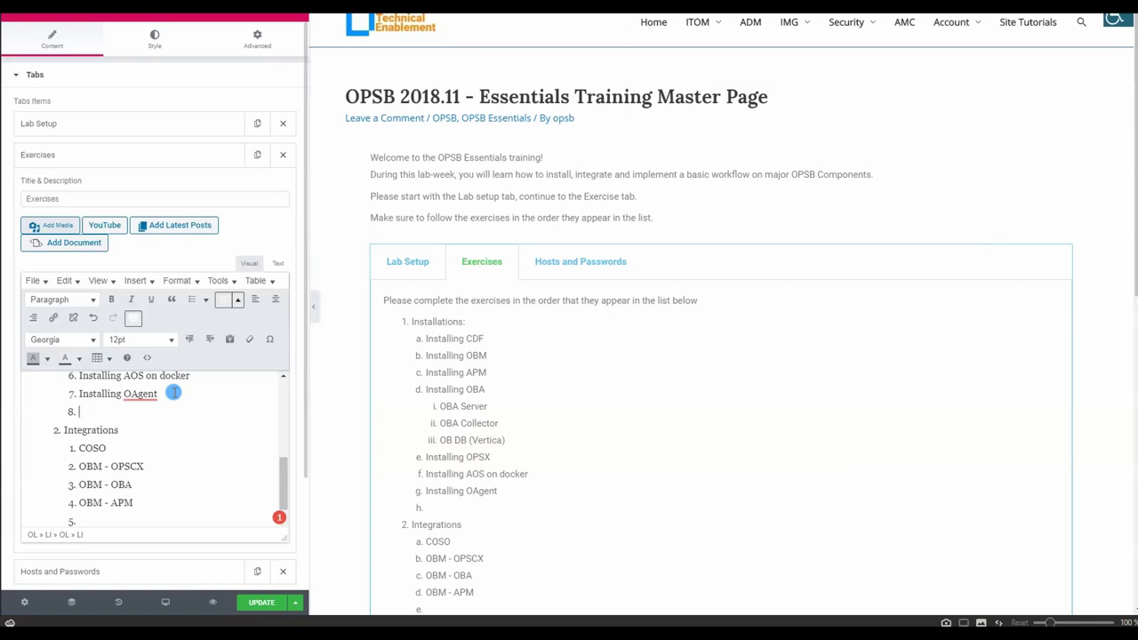
text(nstalling SiteScope)
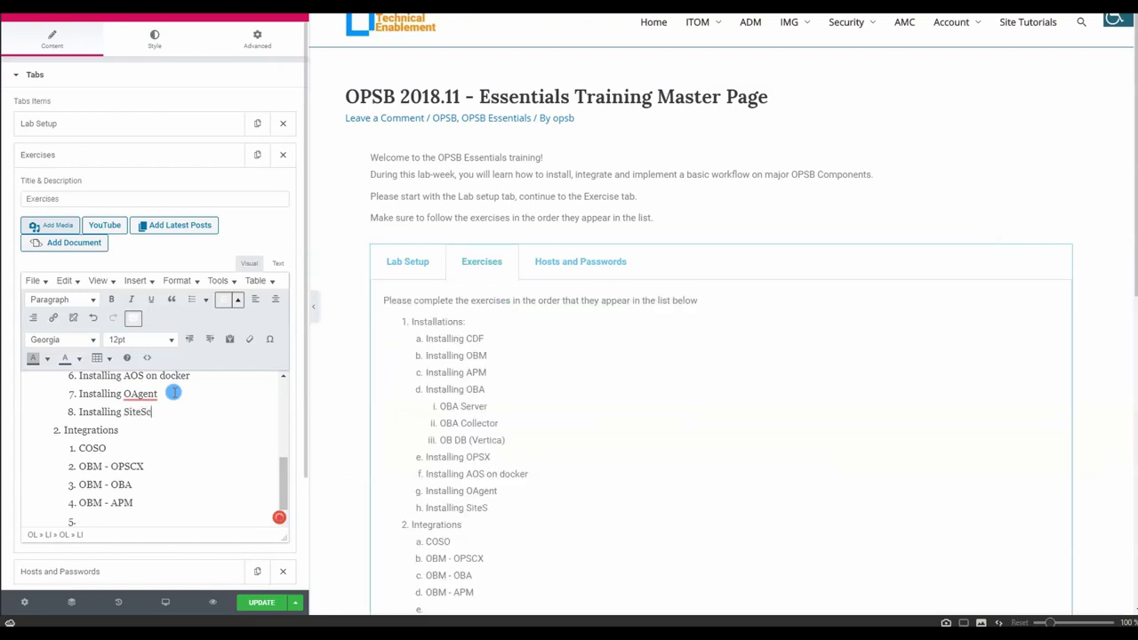
Add "Installing Operations Orchestration (OO)" as the last Installations sub-item, below Installing SiteScope.
key(Return)
text(Install)
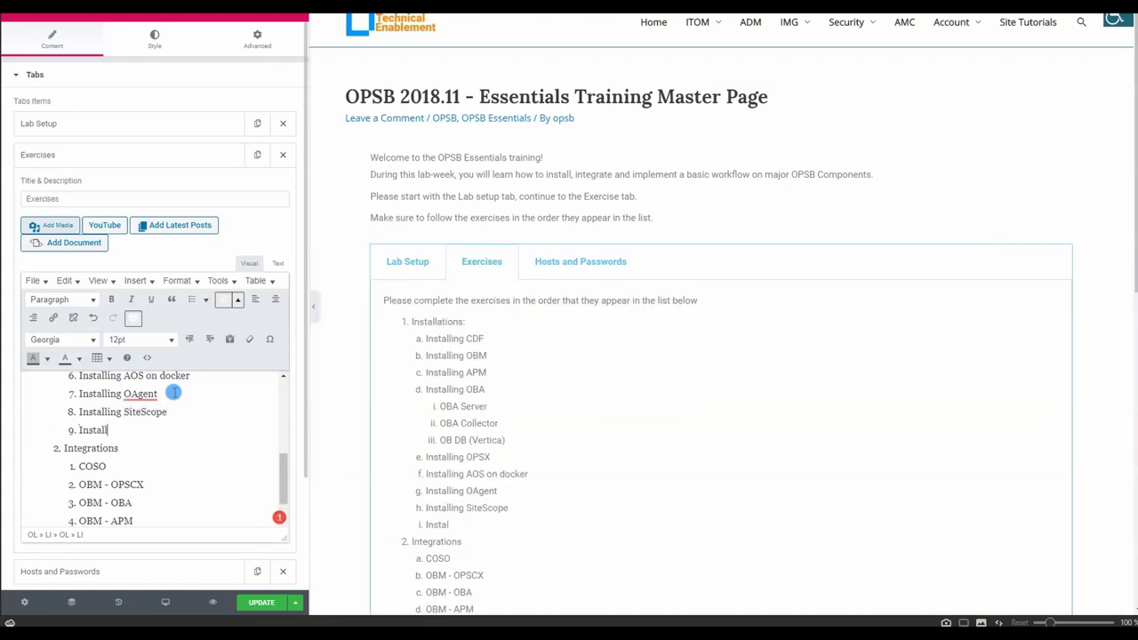
text(ing Operations)
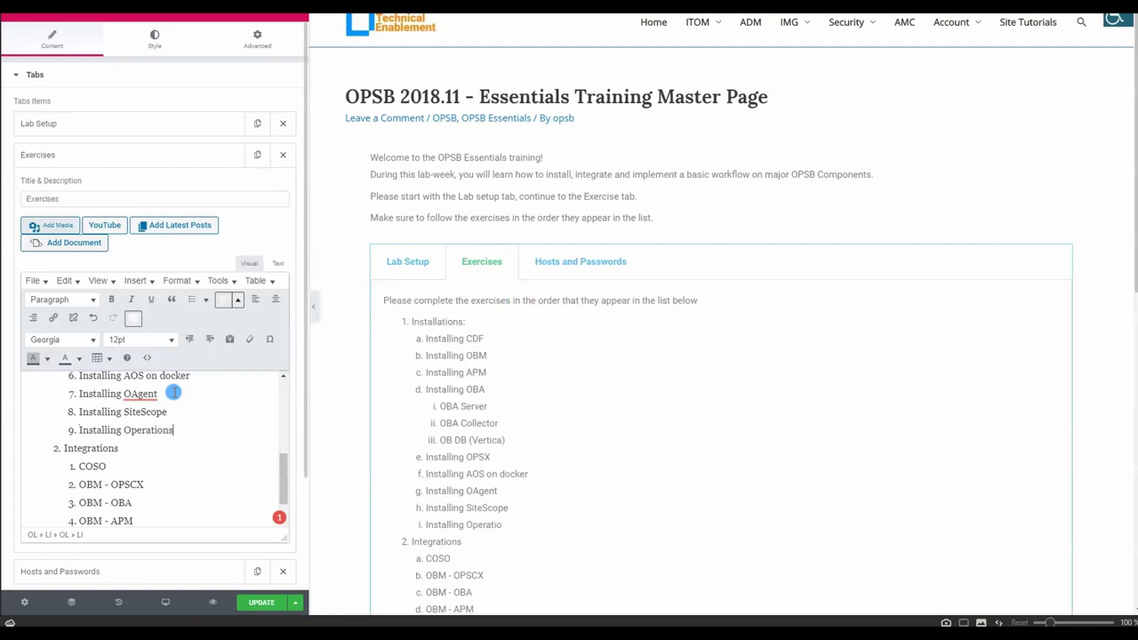
text( Orehest)
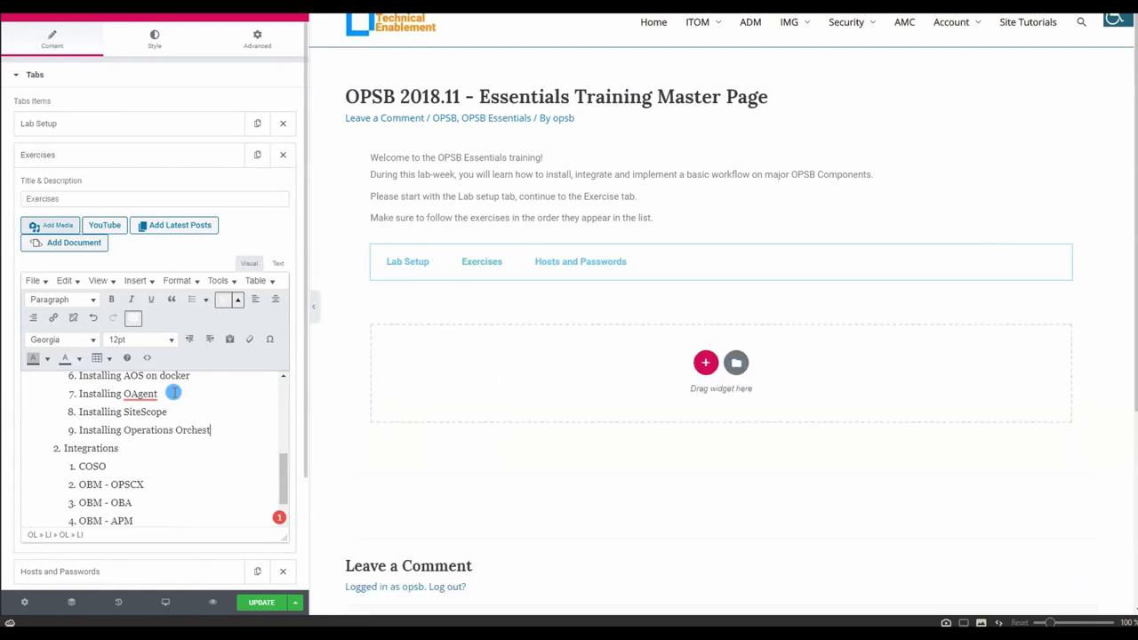
text(ration (OO))
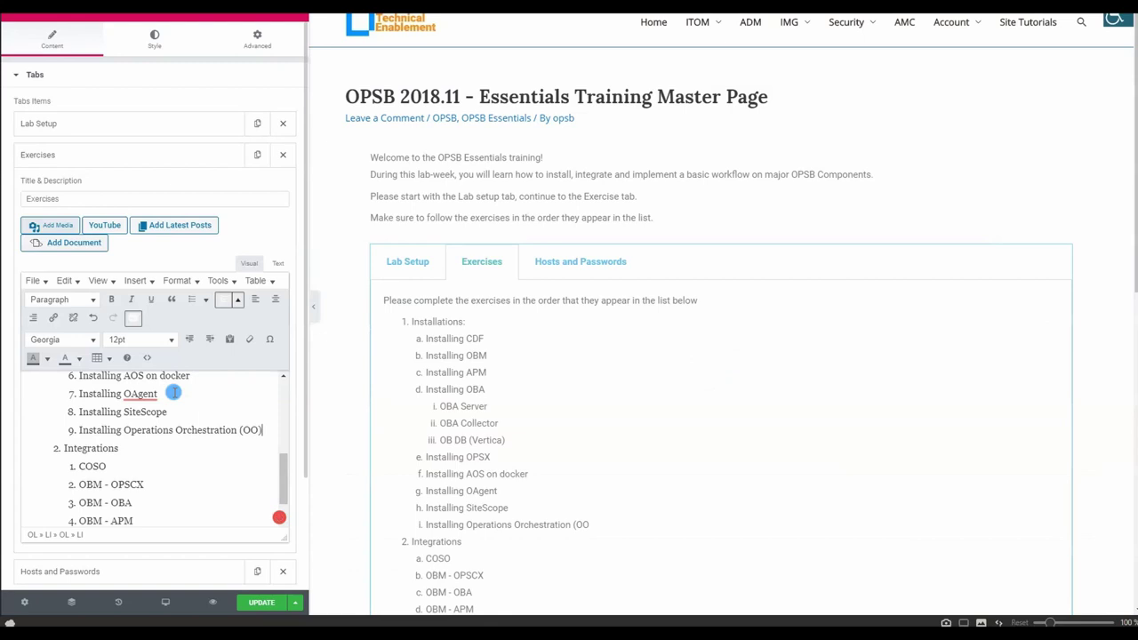
Enter "OBM - OO" as the Integrations sub-item below OBM - APM.
scroll(155, 460, down, 1)
click(133, 485)
key(Return)
click(100, 501)
text(OBM - OO)
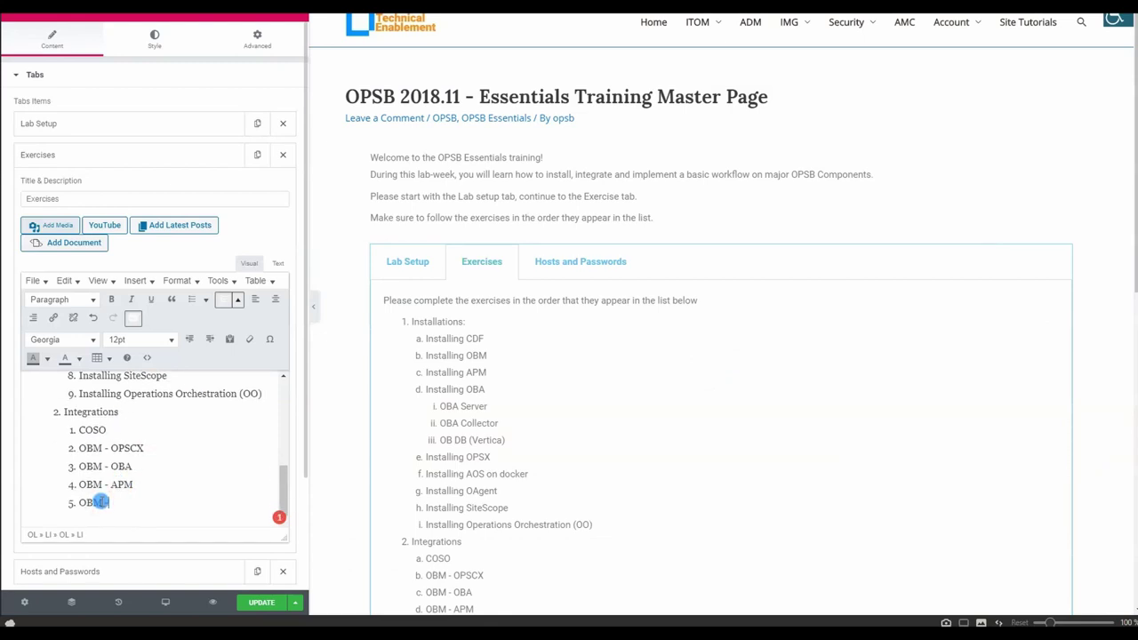
key(BackSpace)
key(BackSpace)
key(BackSpace)
key(BackSpace)
key(BackSpace)
text(- OO)
Add "APM - BPM" as the next Integrations sub-item below OBM - OO.
key(Return)
text(OBA)
key(BackSpace)
key(BackSpace)
key(BackSpace)
text(APM - BPM)
Add a nested list under Installing APM with the items "APM Server", "BPM", "Diag" and "RUM".
scroll(169, 458, up, 10)
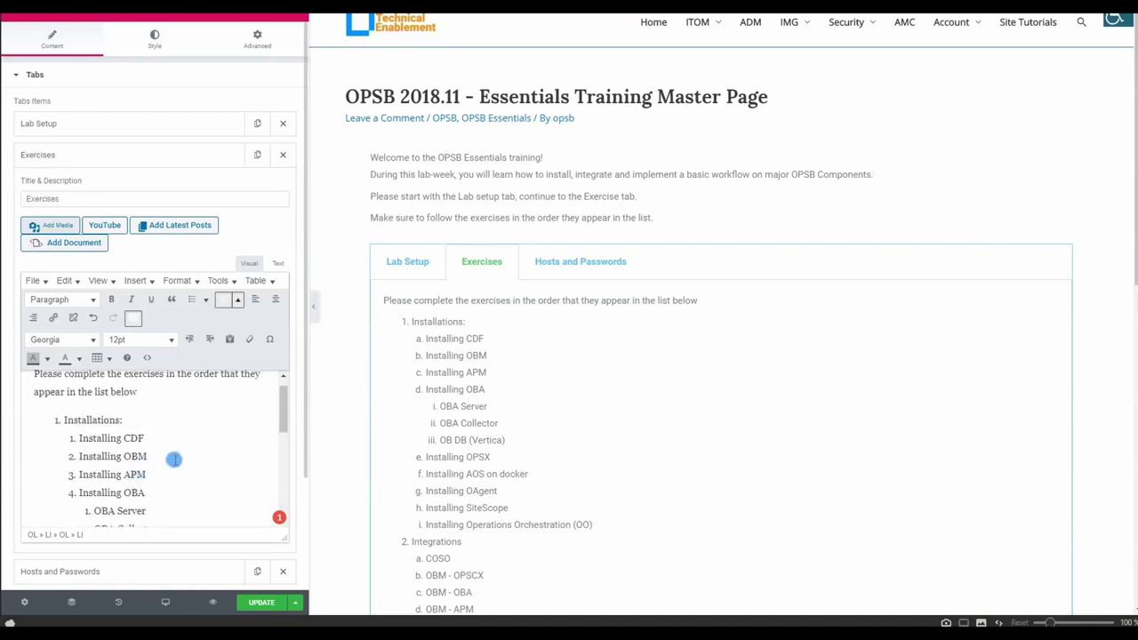
scroll(166, 427, down, 2)
click(152, 411)
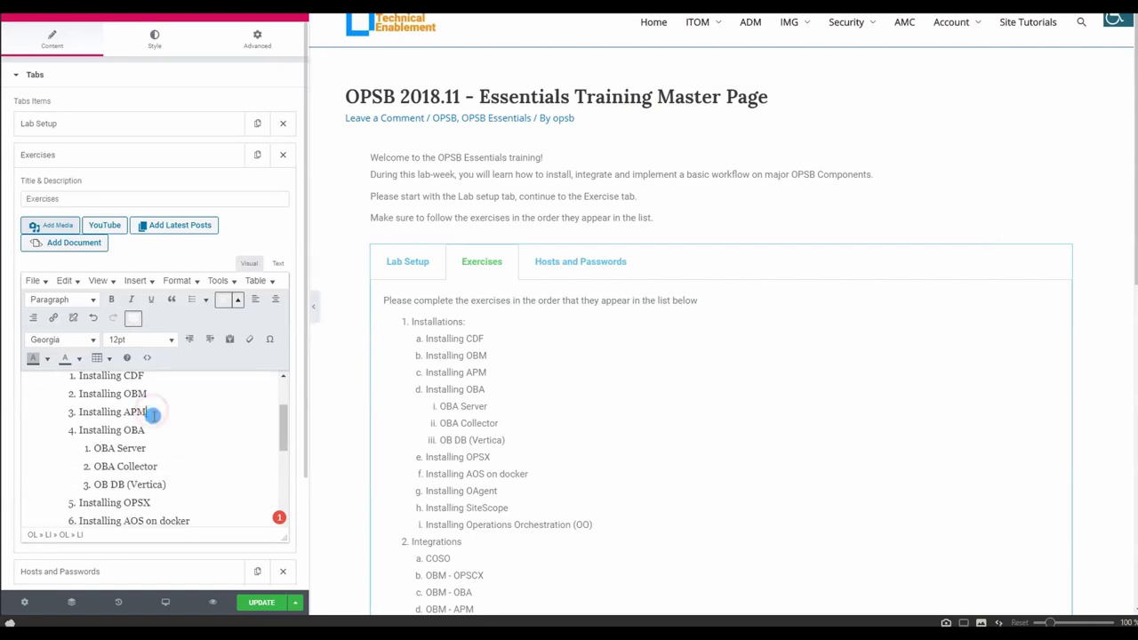
key(Return)
key(Tab)
text(APM Server)
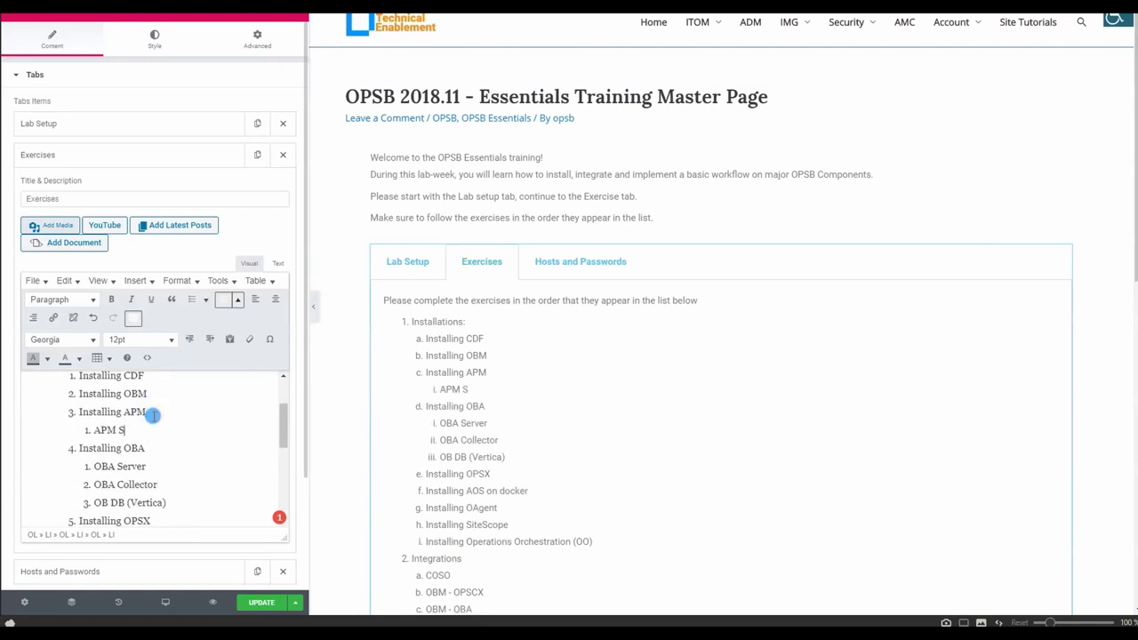
key(Return)
text(BPM)
key(Return)
text(Diag)
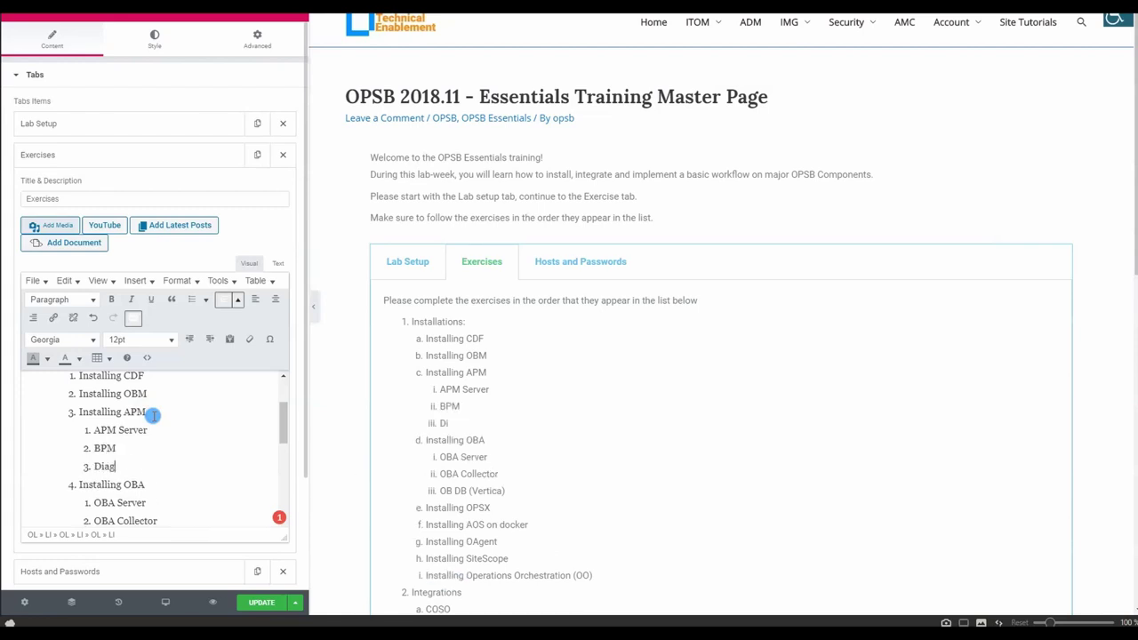
key(Return)
text(RUM)
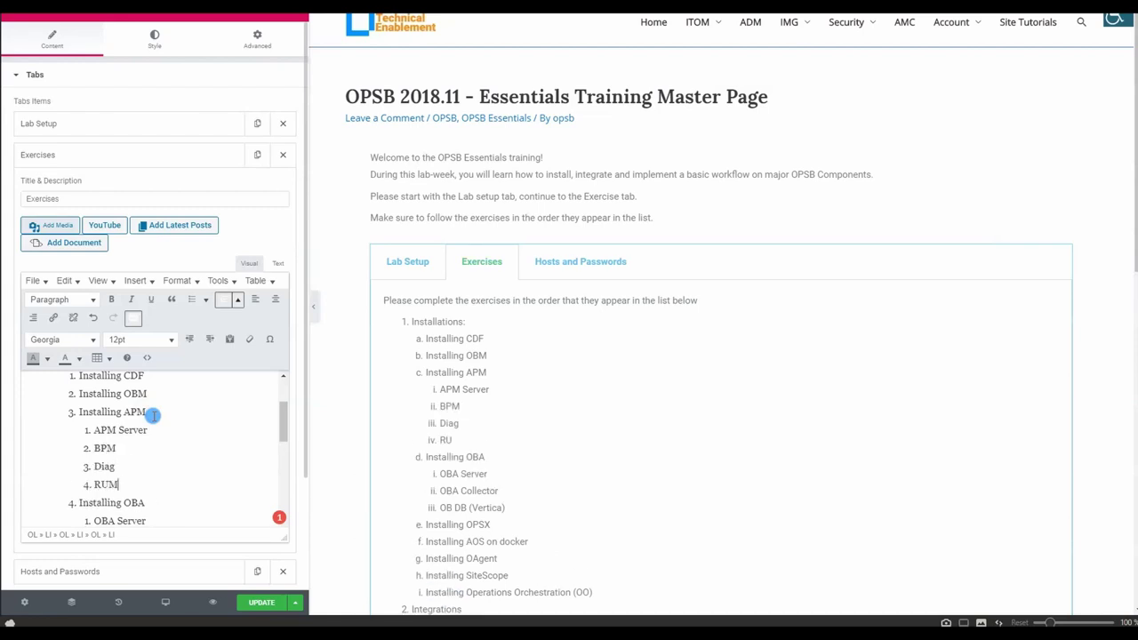
Add the Integrations sub-items "APM - RUM" and "APM -Diagnostics" below APM - BPM, and update the page.
scroll(183, 462, down, 5)
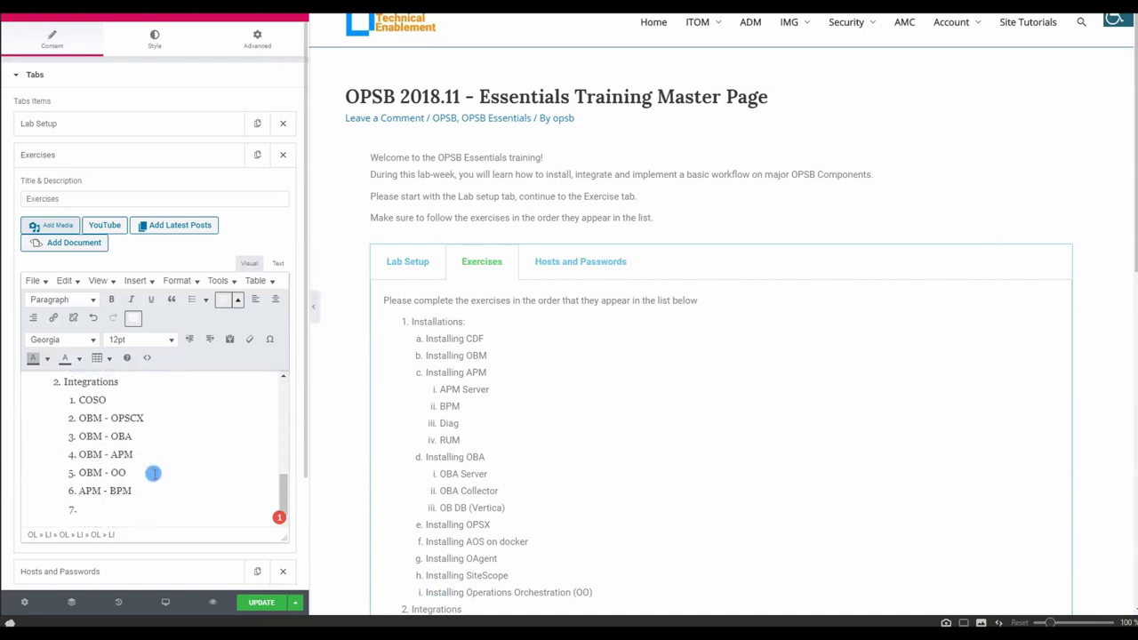
click(125, 503)
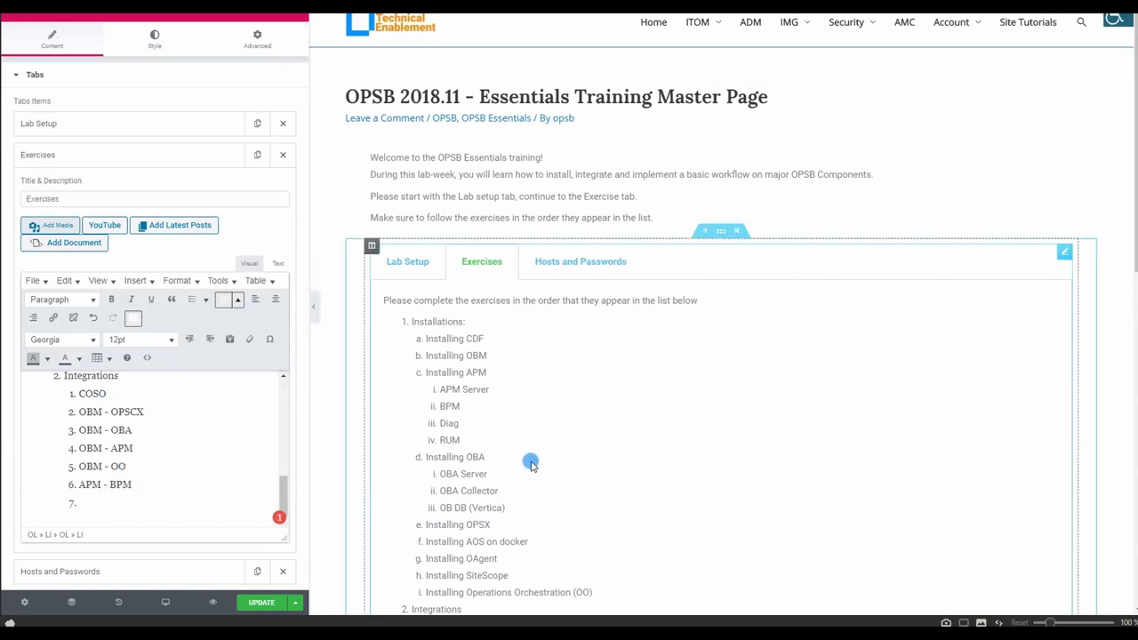
scroll(516, 462, down, 1)
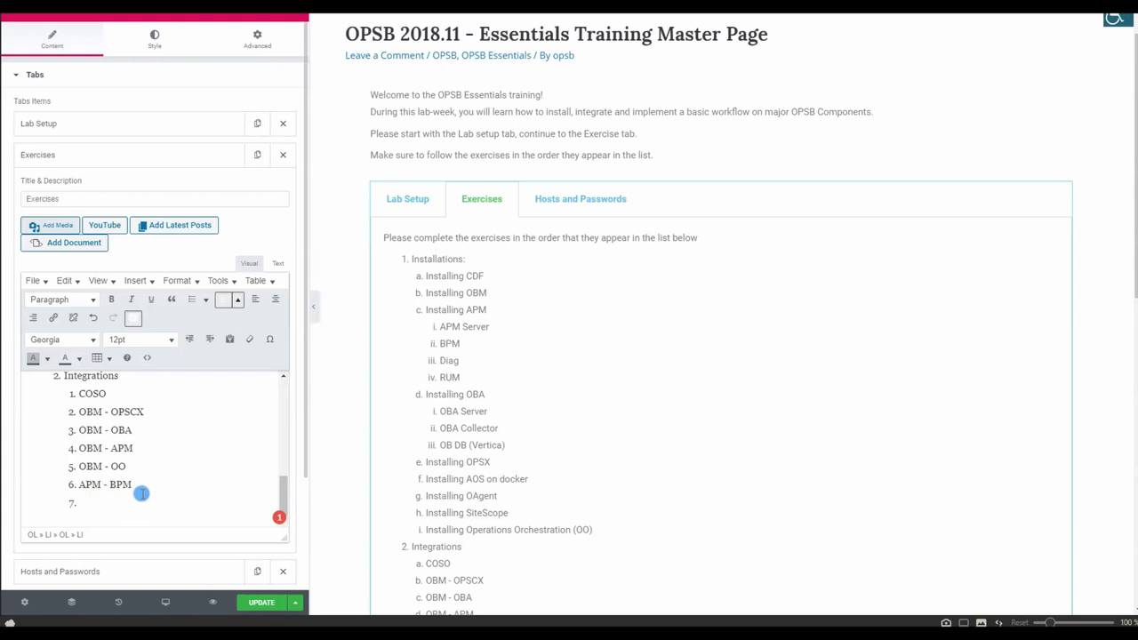
text(M - RUM)
key(Return)
text(APM)
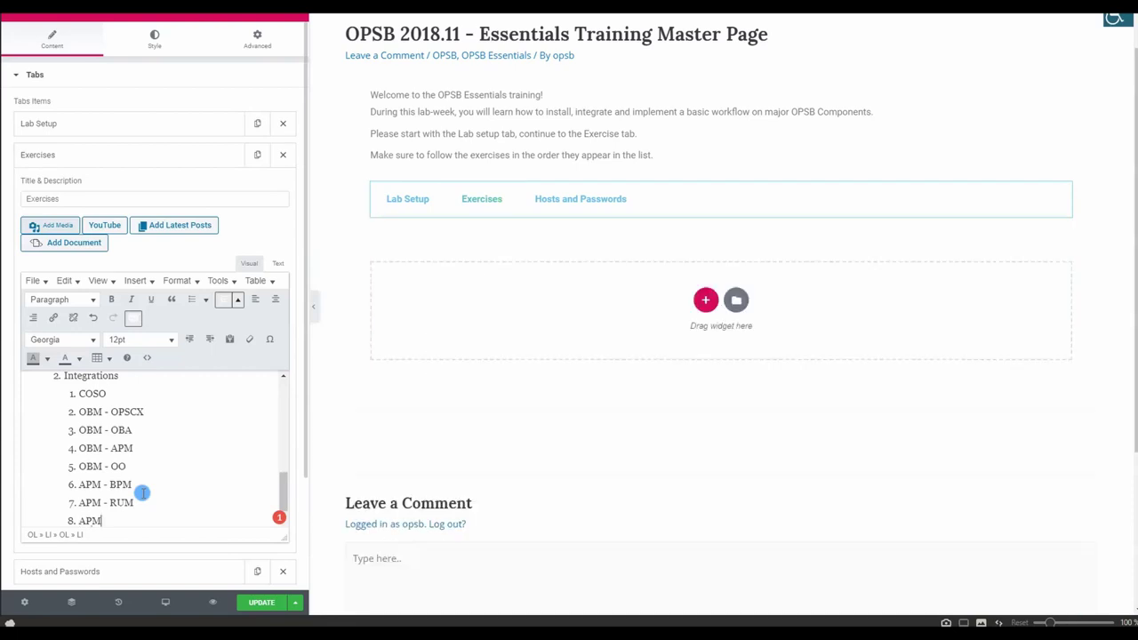
text( - G)
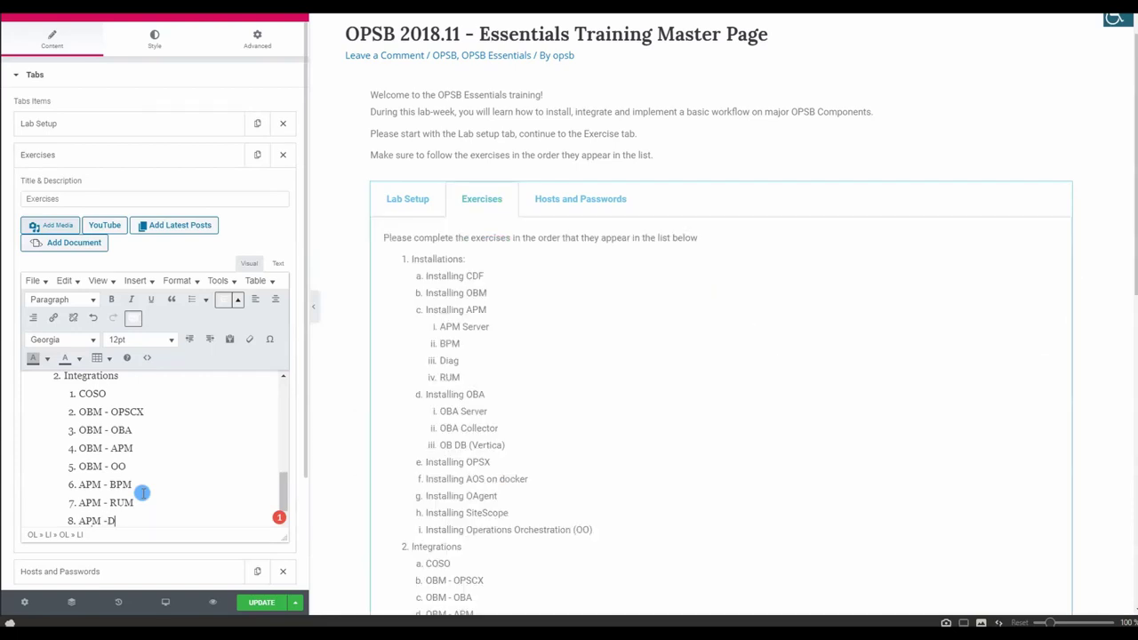
key(BackSpace)
key(BackSpace)
text(iagnosti)
scroll(142, 496, down, 1)
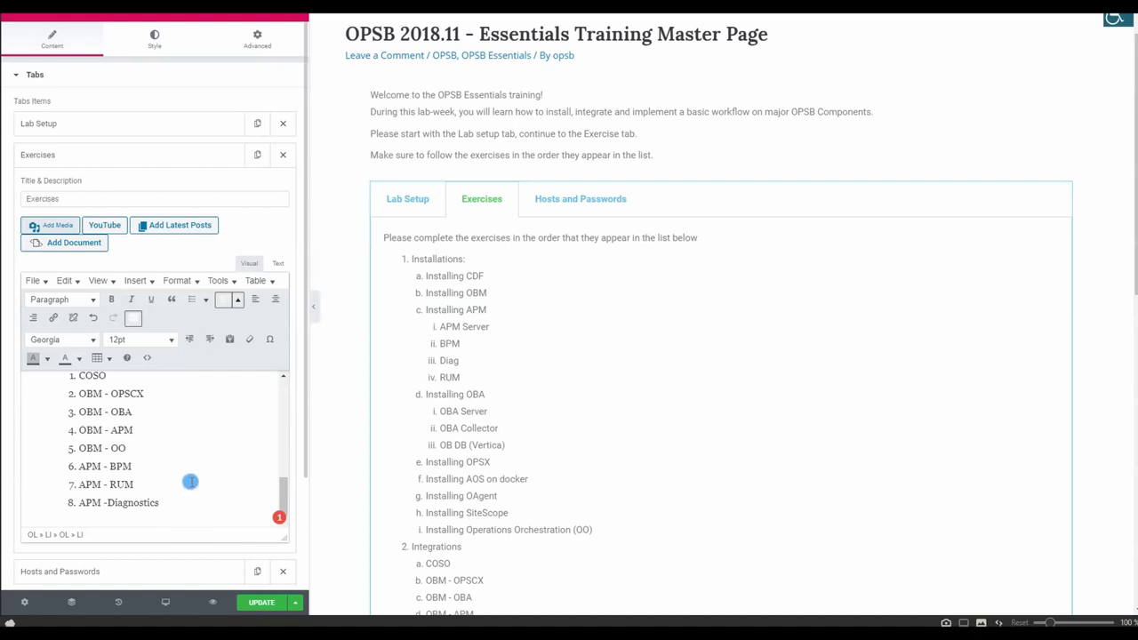
click(261, 602)
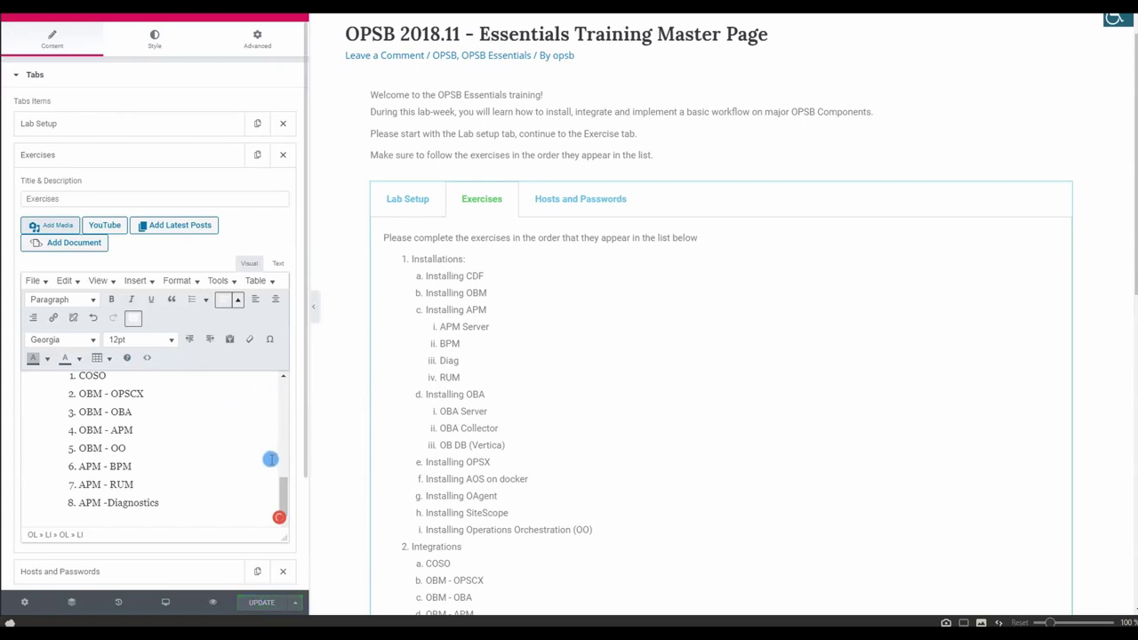
scroll(496, 377, up, 1)
scroll(501, 356, down, 3)
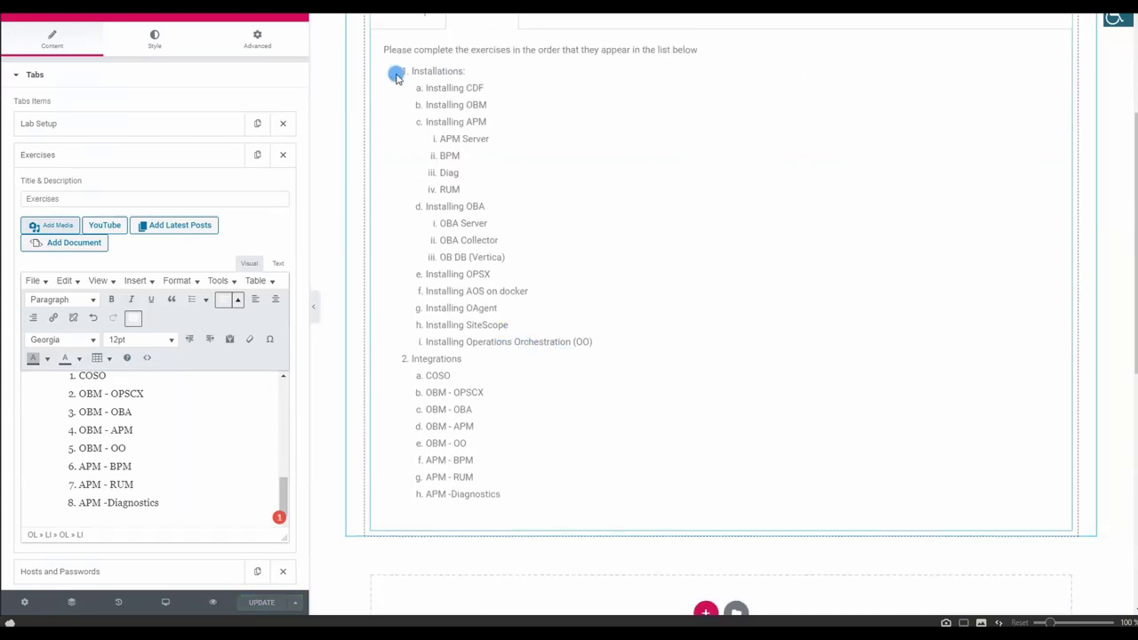
drag(410, 72, 510, 493)
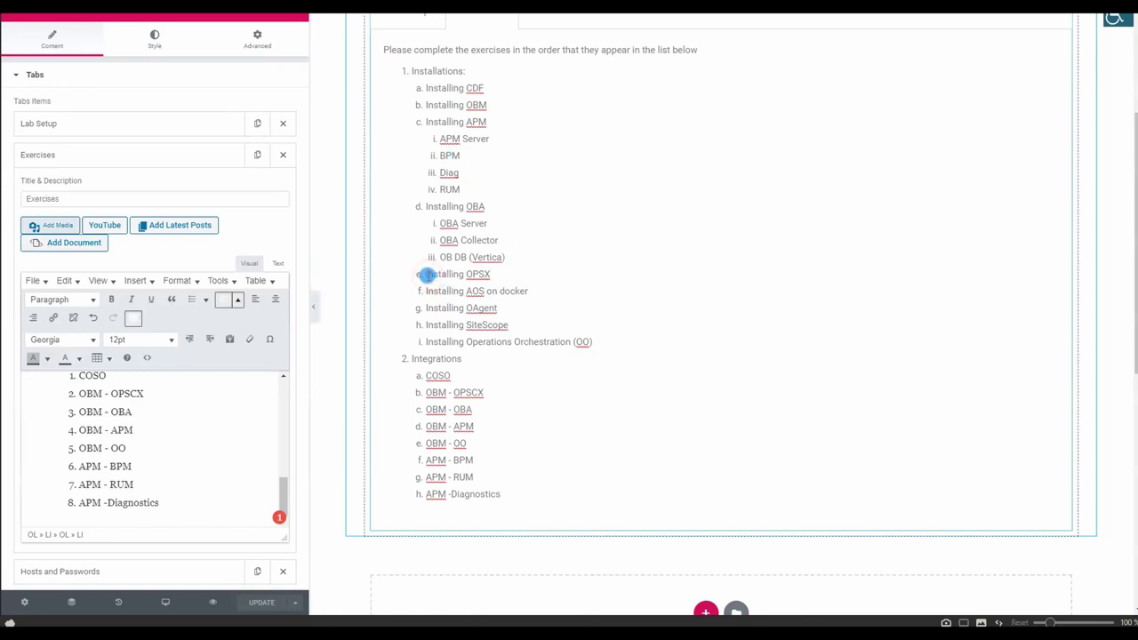
drag(426, 275, 523, 277)
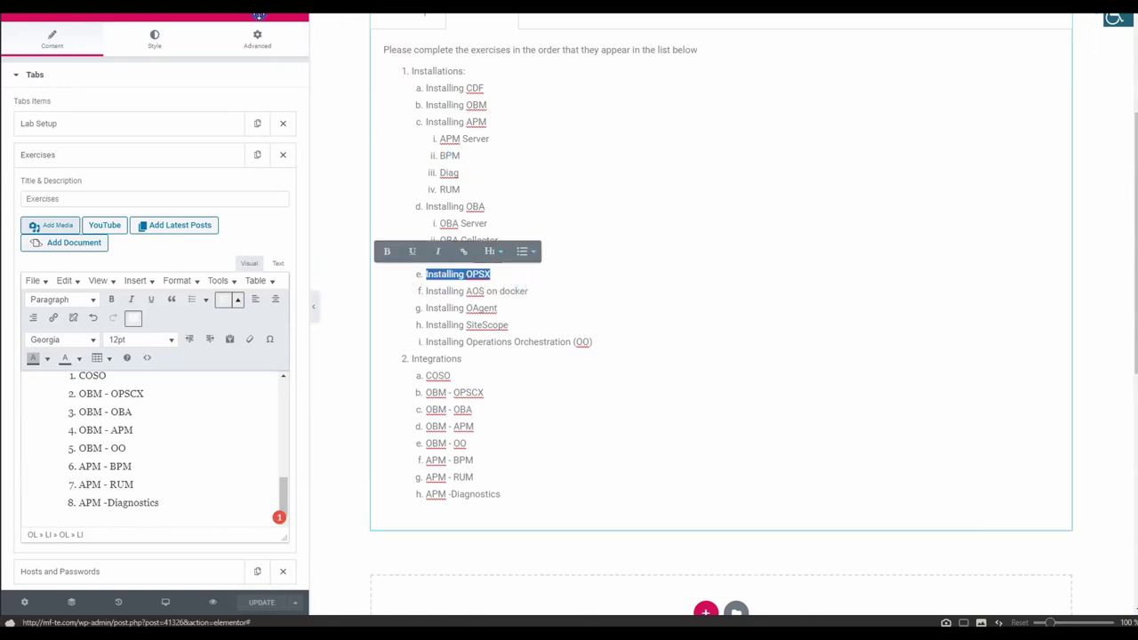
Switch to the WordPress dashboard and start a new post titled "OPSB 2018.11 - template".
click(169, 7)
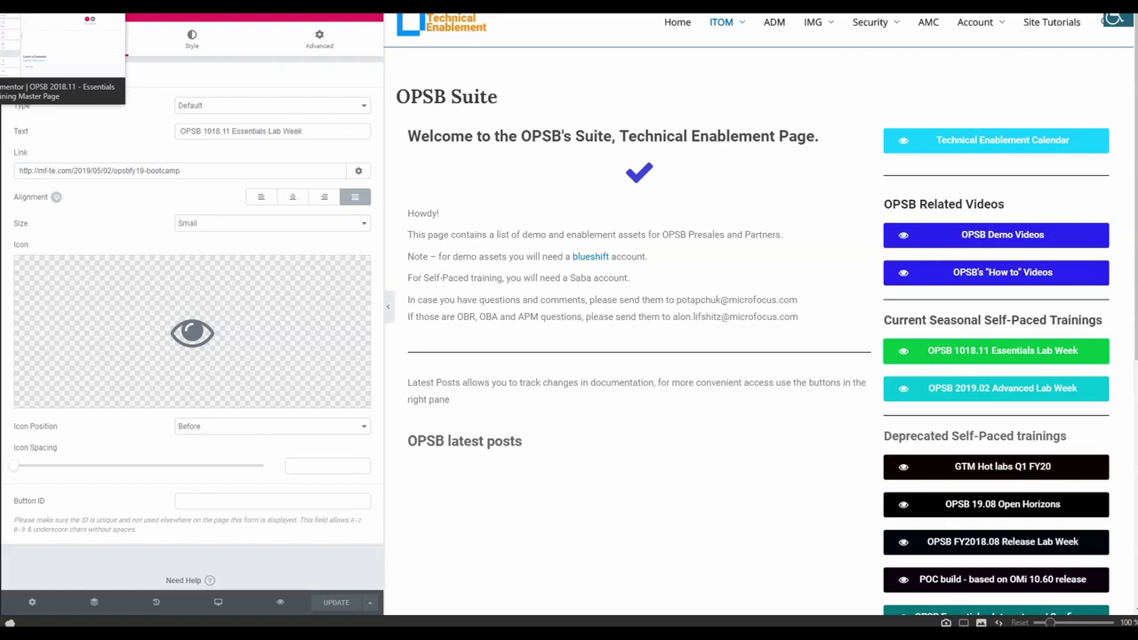
key(ctrl+Tab)
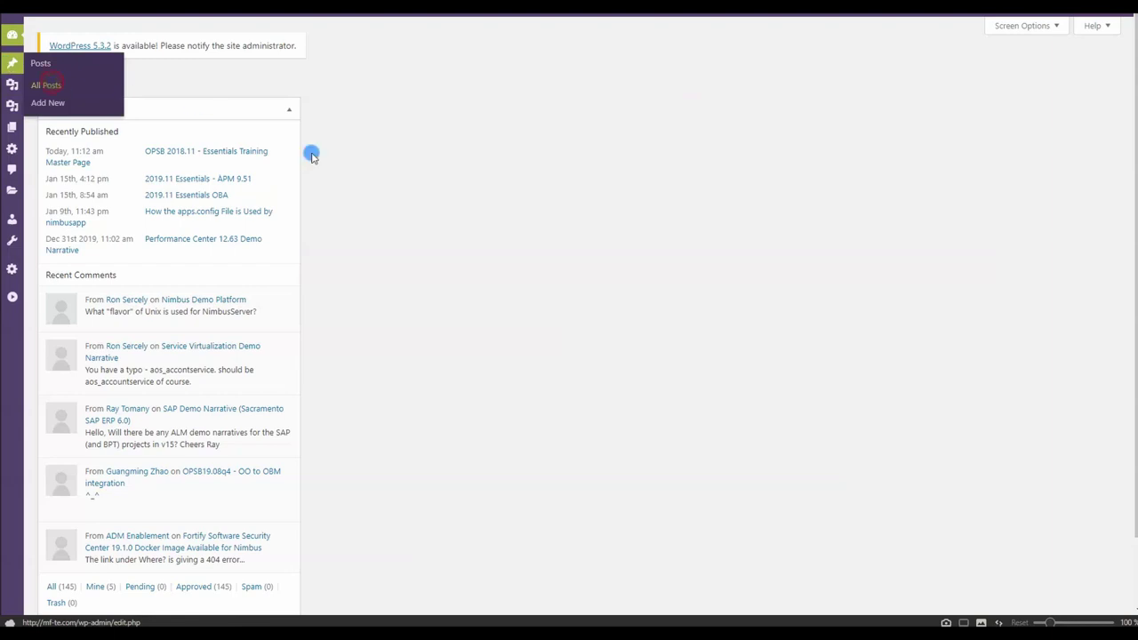
key(ctrl+Tab)
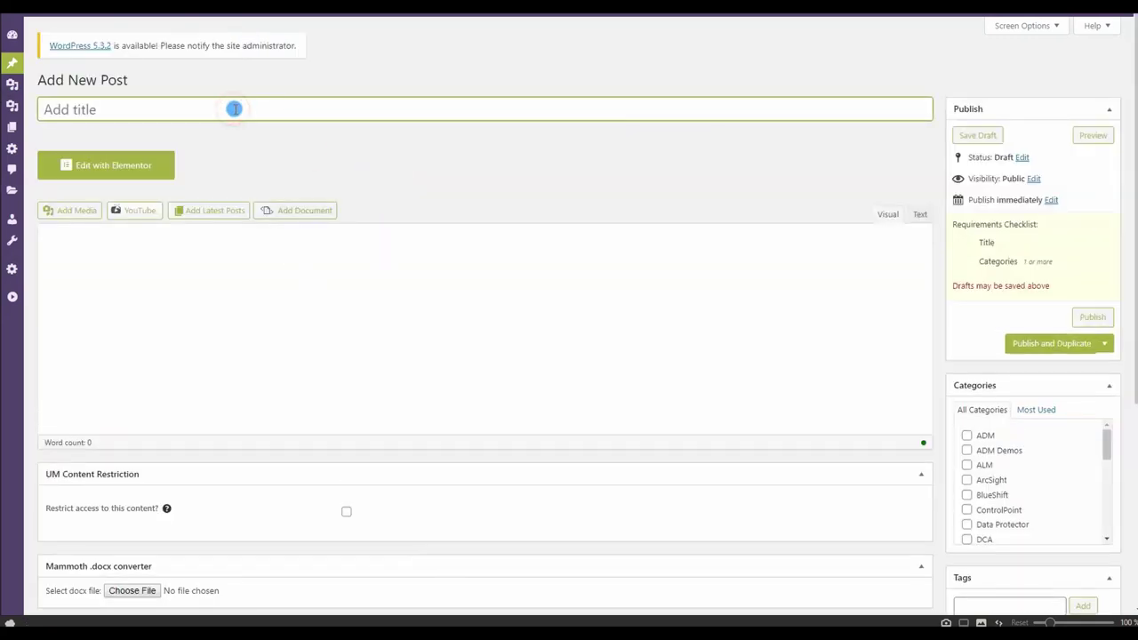
text(OPSB 2)
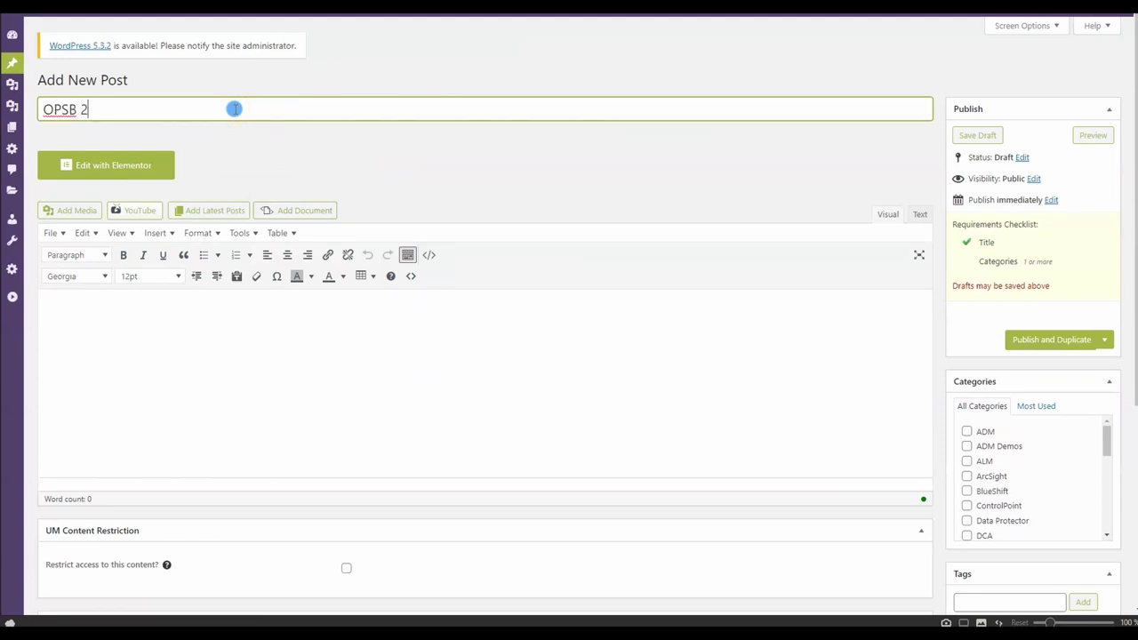
text(018.111 - template)
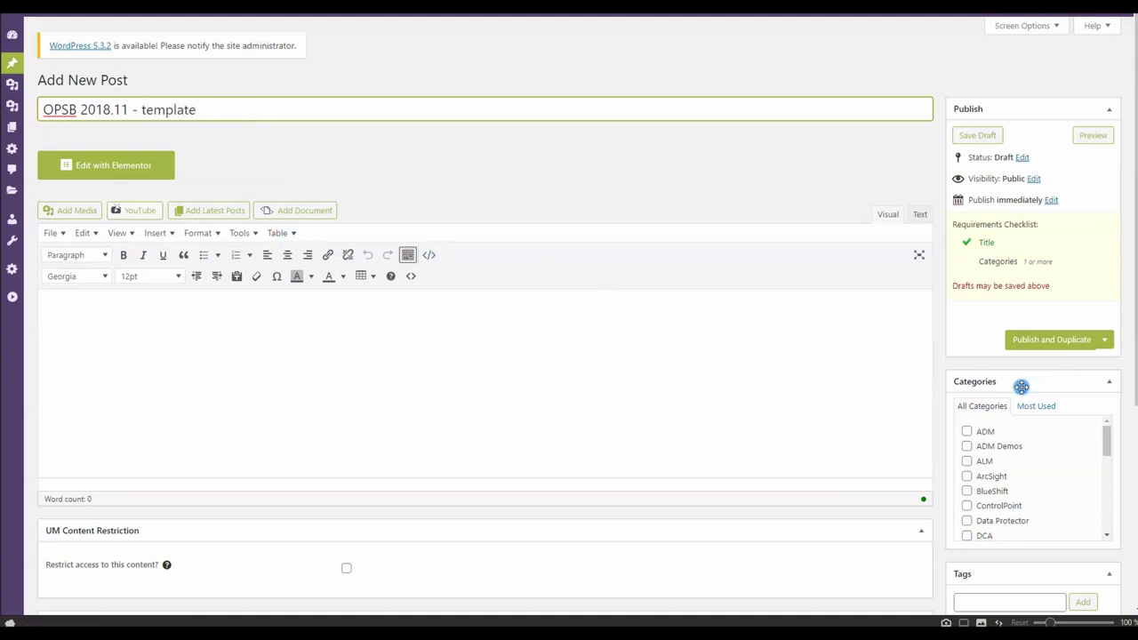
Assign the new post to the categories OPSB and OPSB Essentials.
scroll(937, 406, down, 2)
scroll(994, 293, down, 5)
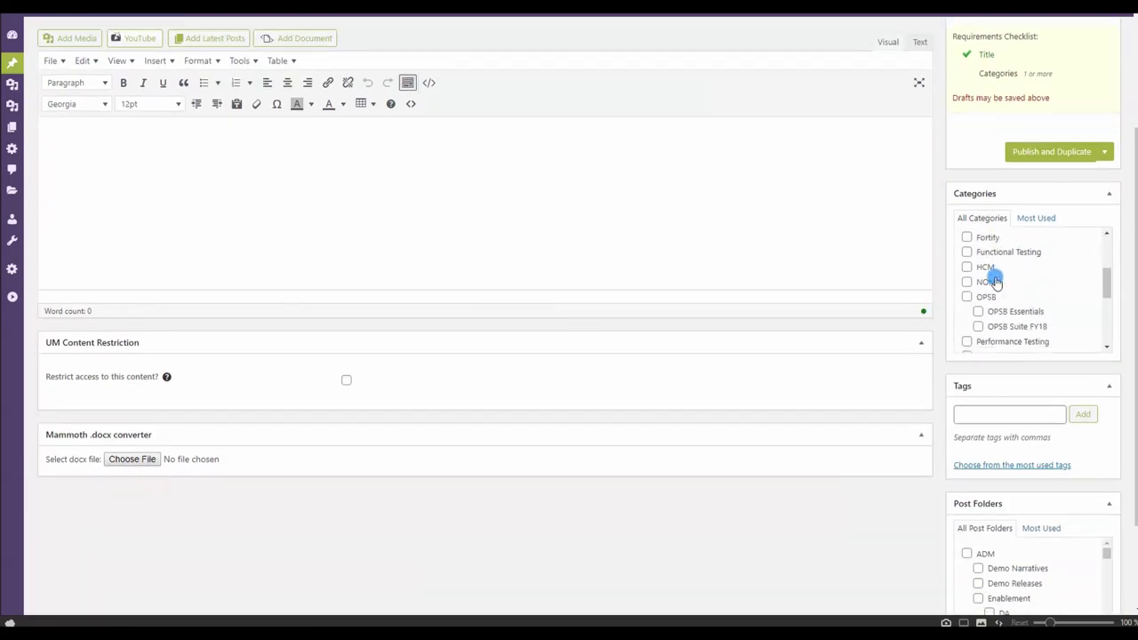
scroll(993, 296, down, 1)
scroll(983, 279, up, 1)
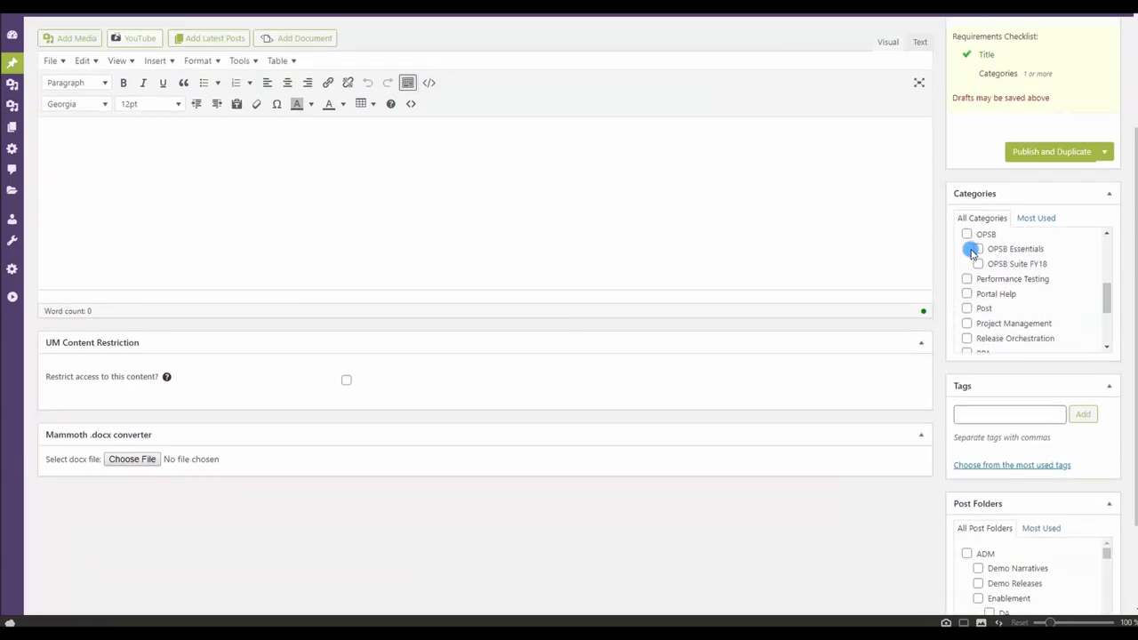
click(967, 233)
click(979, 246)
Enter "opsb essentials" as the new post's tag, using the suggested tag.
click(1011, 398)
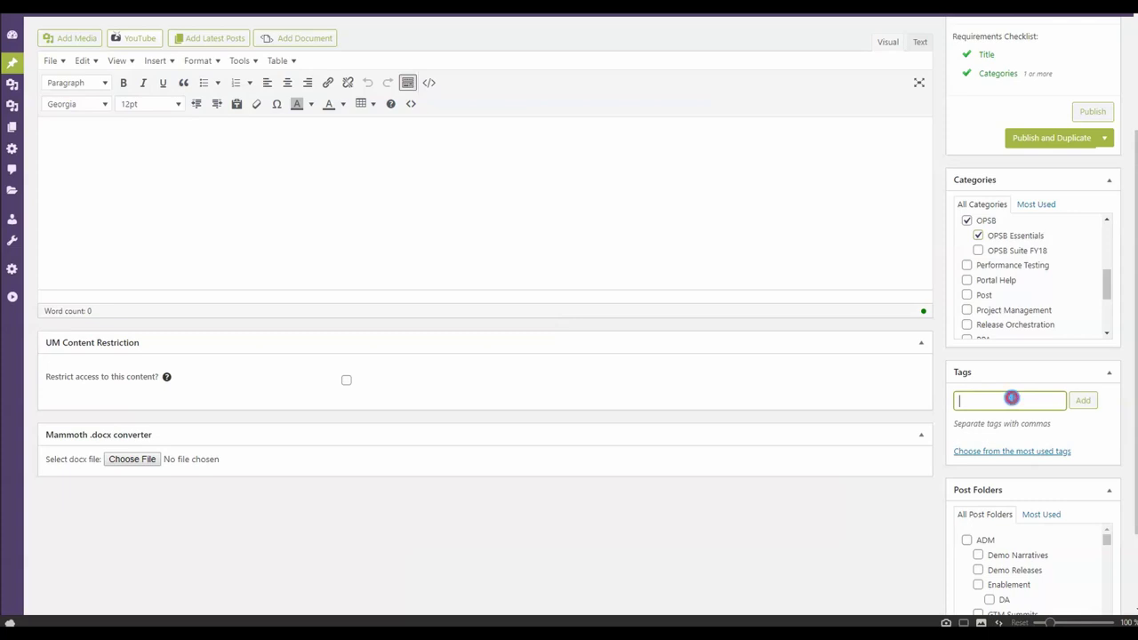
text(opsb esse)
click(1026, 419)
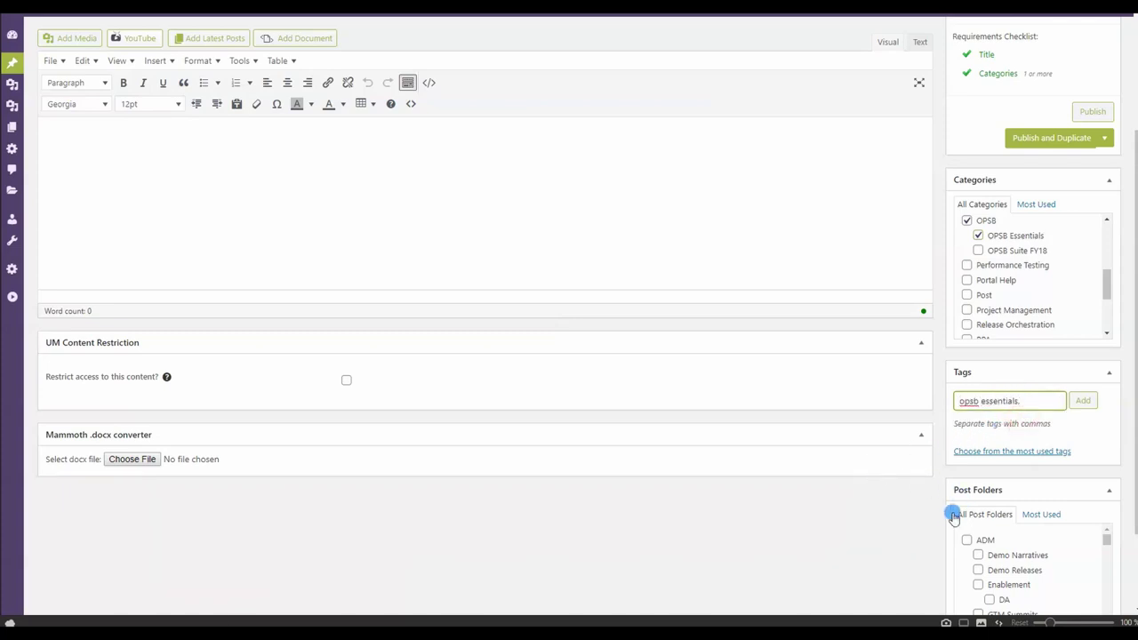
Place the new post in the post folder OPSB Essentials 18.11 under OPSB.
scroll(942, 516, down, 1)
scroll(962, 483, down, 5)
scroll(967, 480, down, 8)
scroll(967, 475, up, 6)
scroll(968, 458, down, 6)
scroll(967, 462, down, 10)
scroll(965, 471, down, 5)
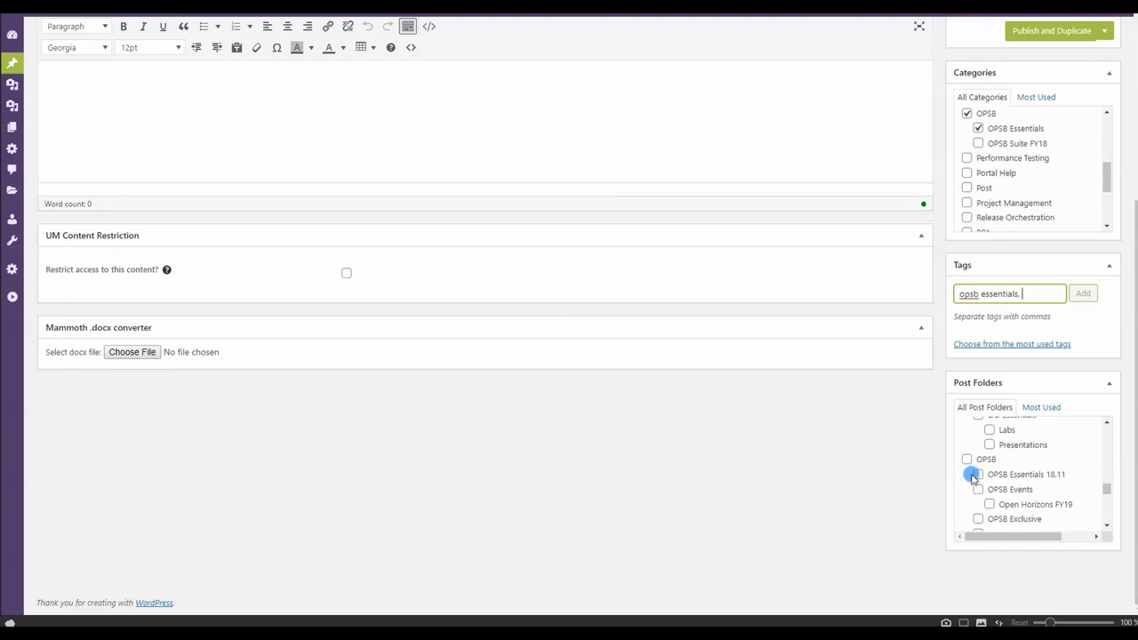
click(973, 472)
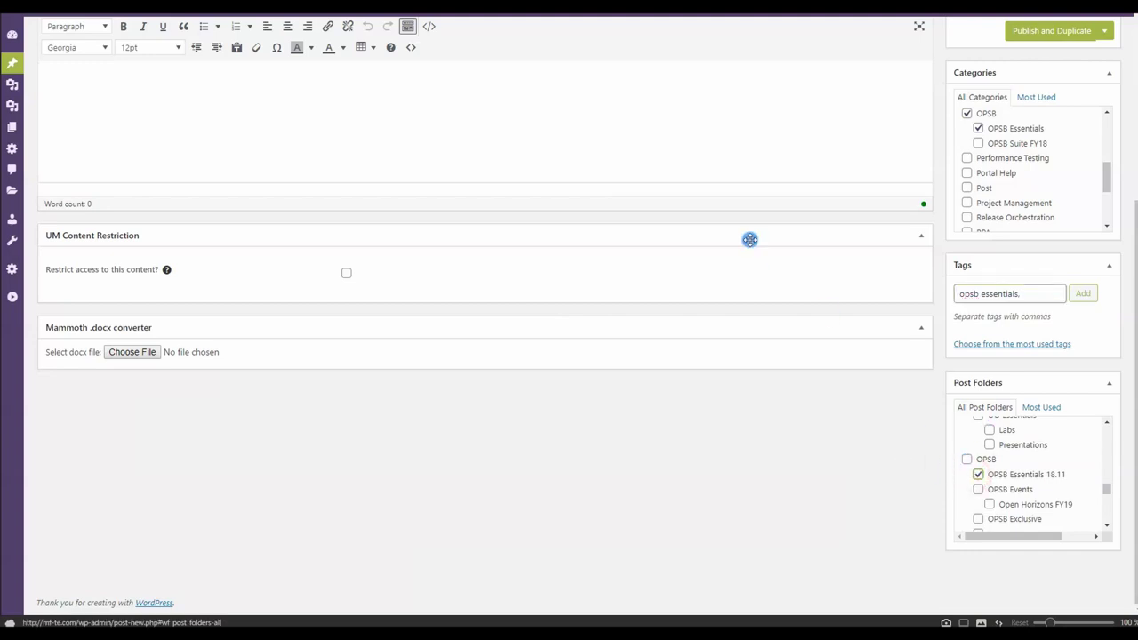
Publish the "OPSB 2018.11 - template" post and duplicate it as a new draft.
scroll(861, 211, up, 4)
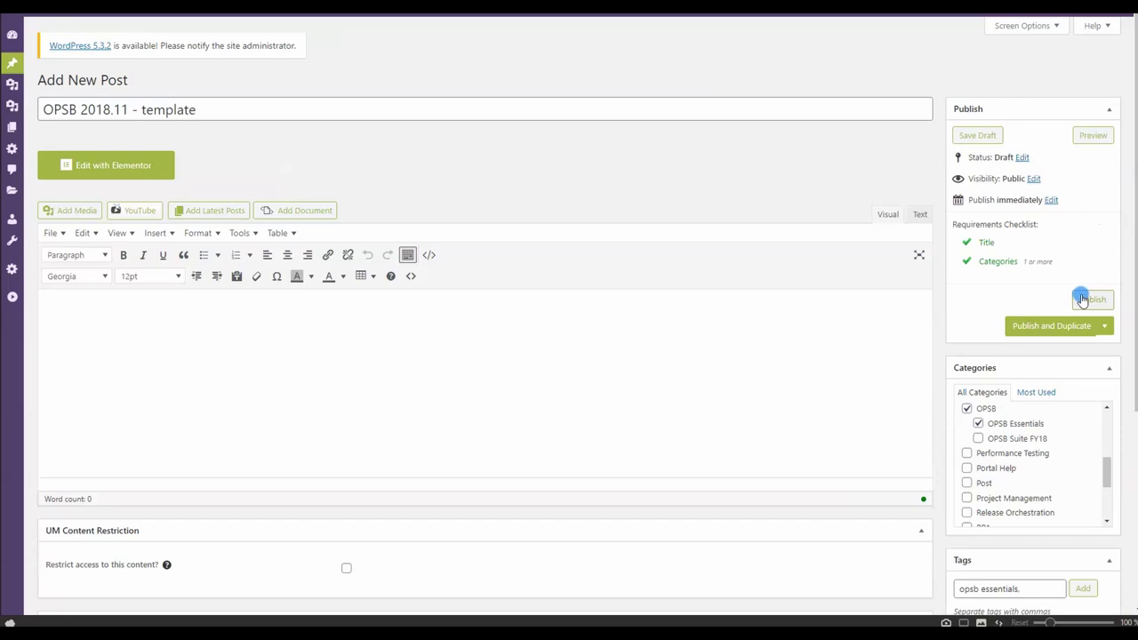
click(1090, 302)
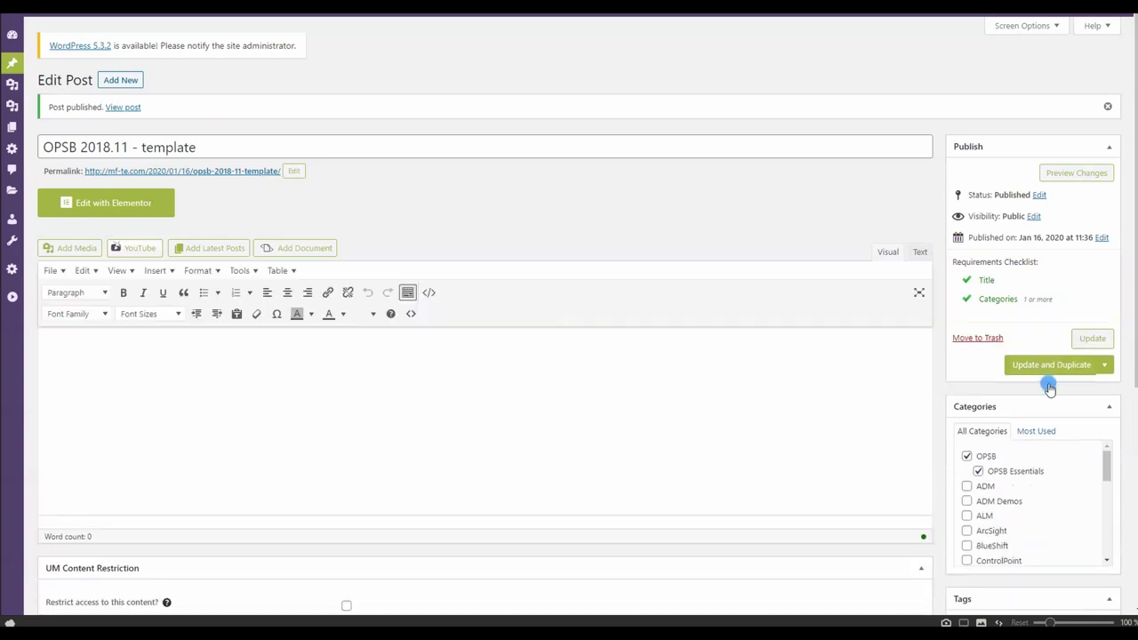
click(1055, 365)
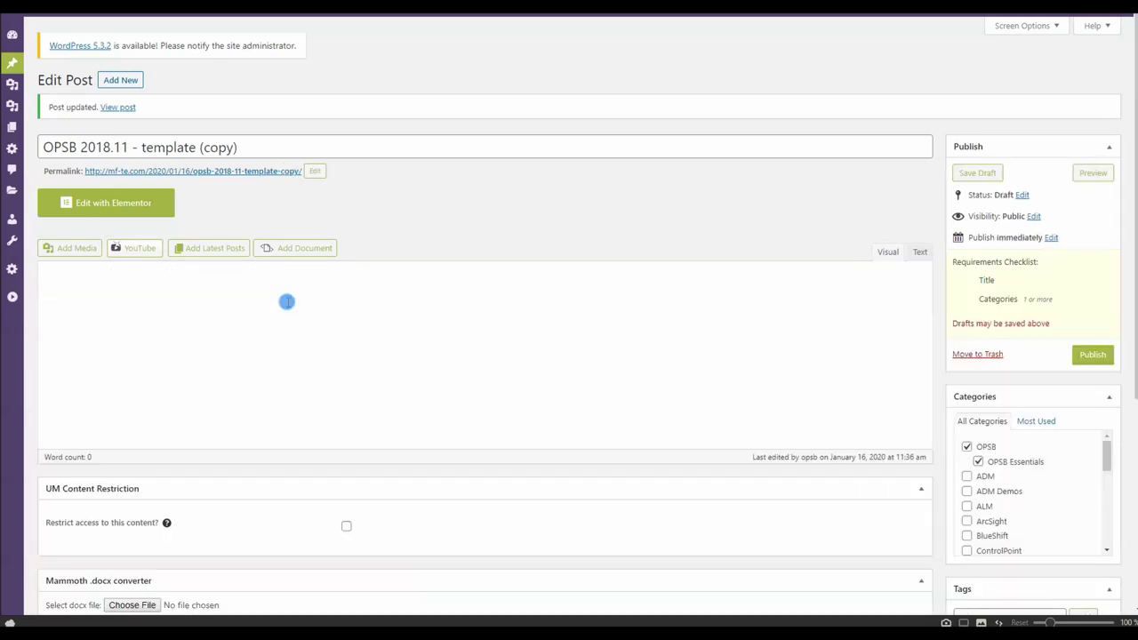
Retitle the duplicated post "OPSB 2018.11 - Installing OPSCX" and publish it.
click(184, 147)
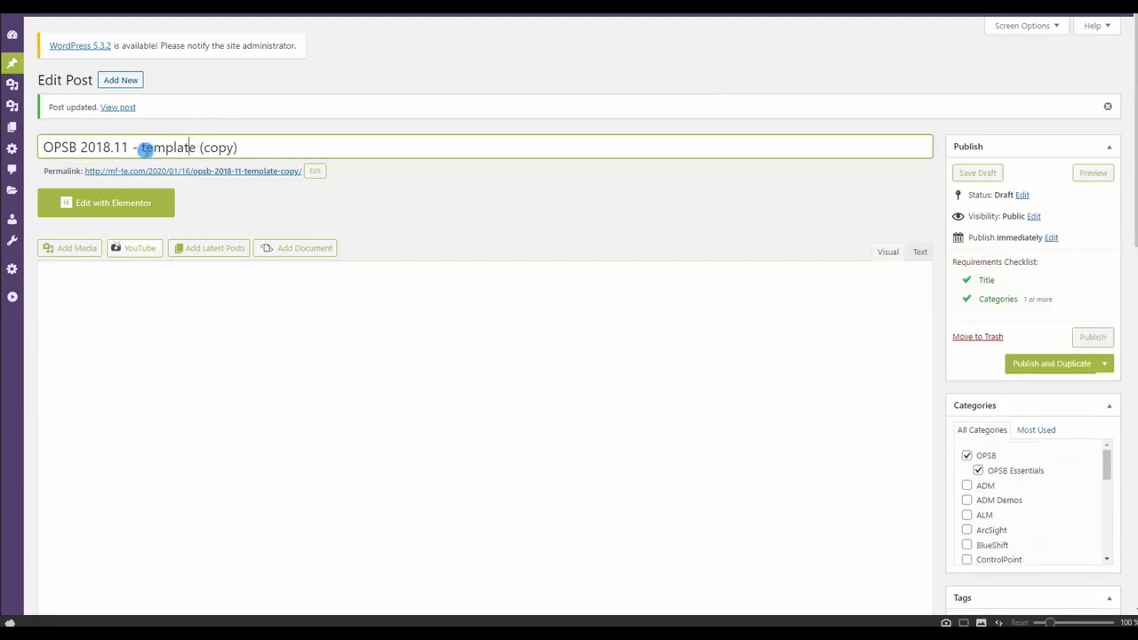
drag(144, 149, 365, 152)
key(BackSpace)
text(Inst)
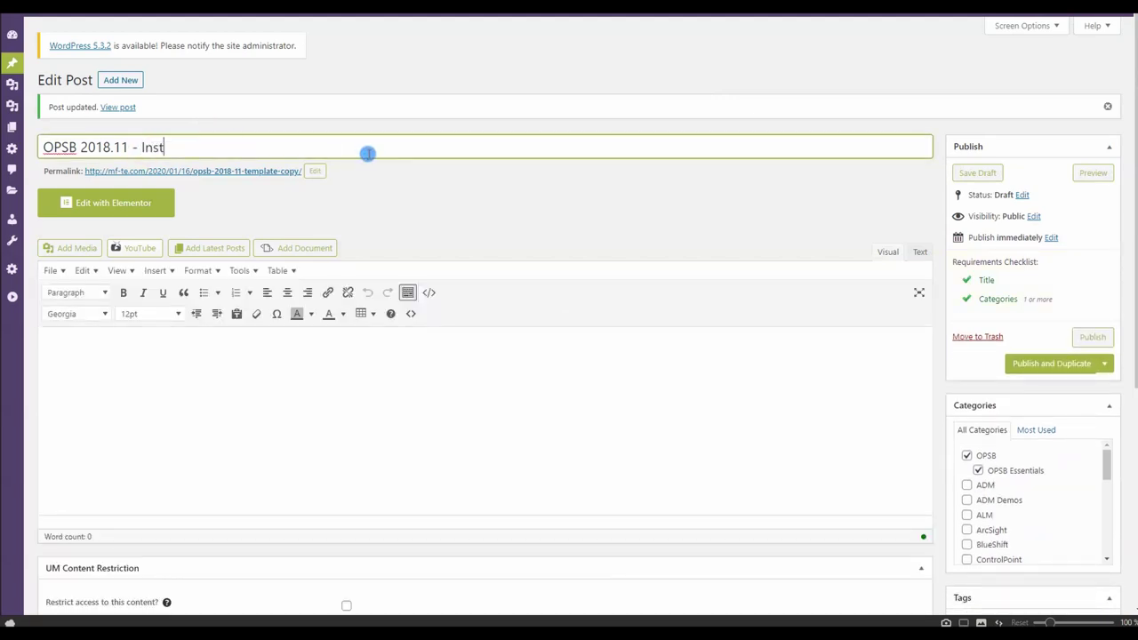
text(alling OPSCX)
key(Tab)
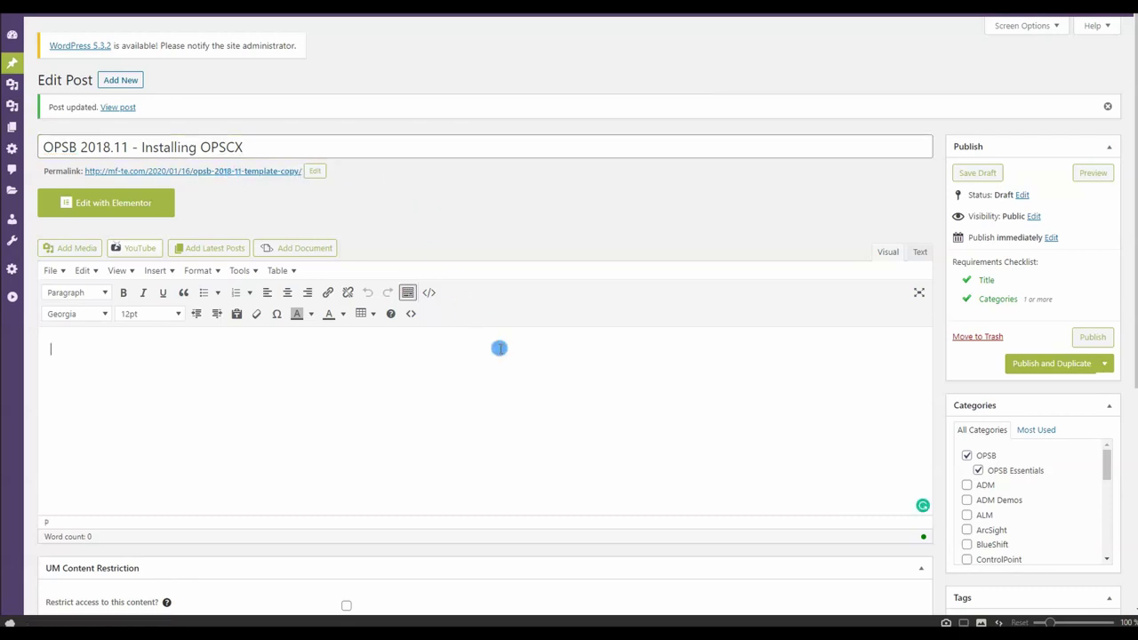
click(1090, 336)
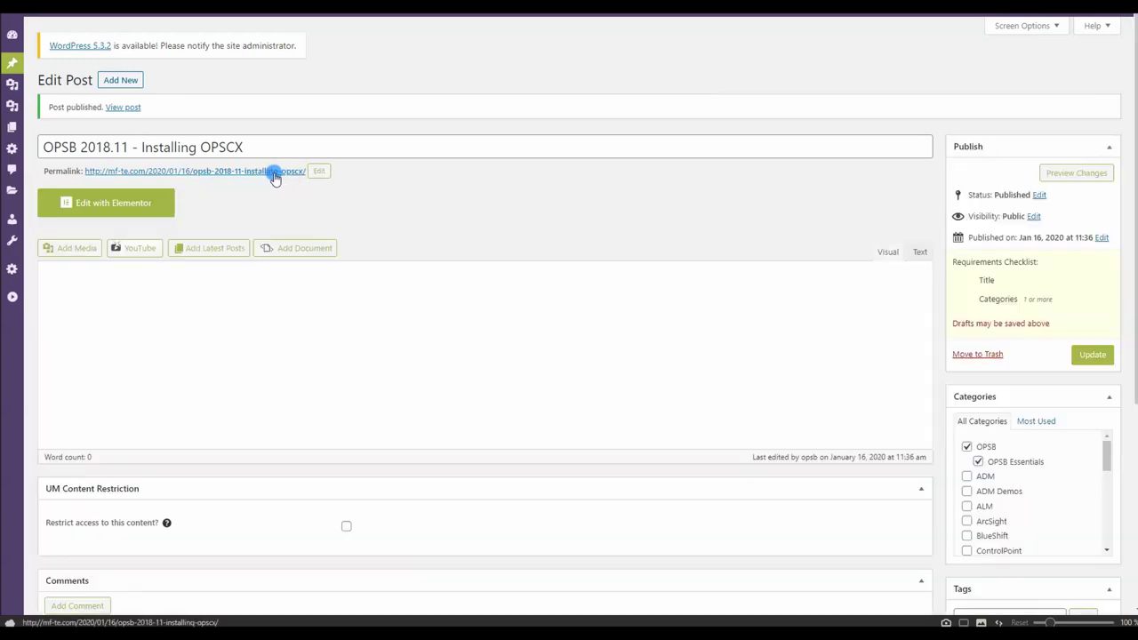
Switch to the Elementor editor and link the "Installing OPSX" exercise to the post "OPSB 2018.11 - Installing OPSCX", found by searching "ins".
right_click(278, 172)
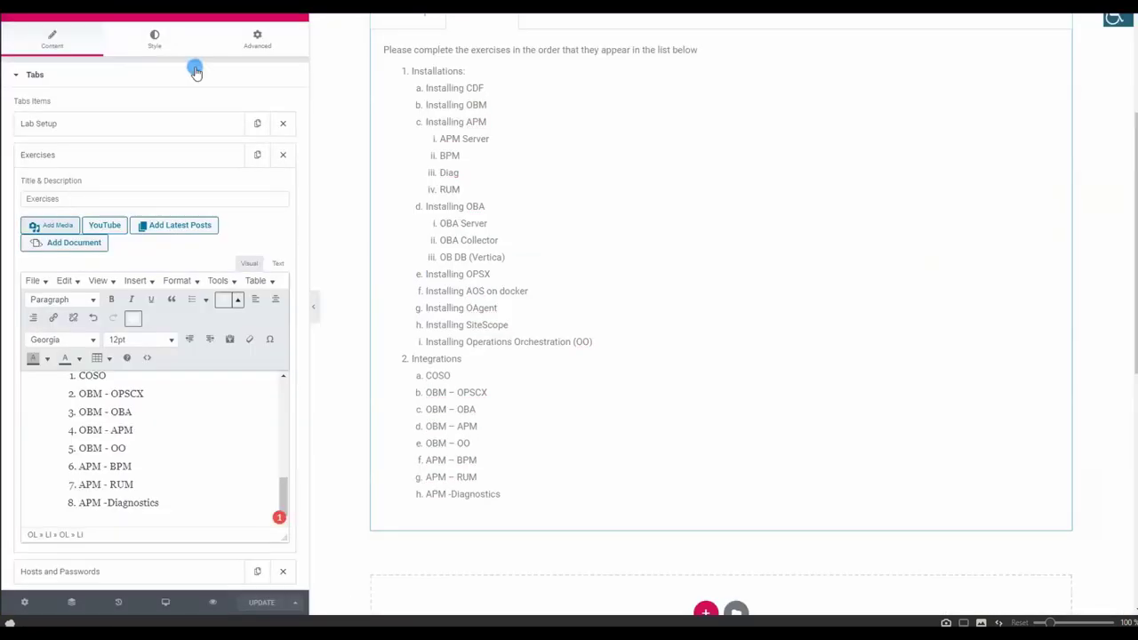
scroll(190, 434, up, 3)
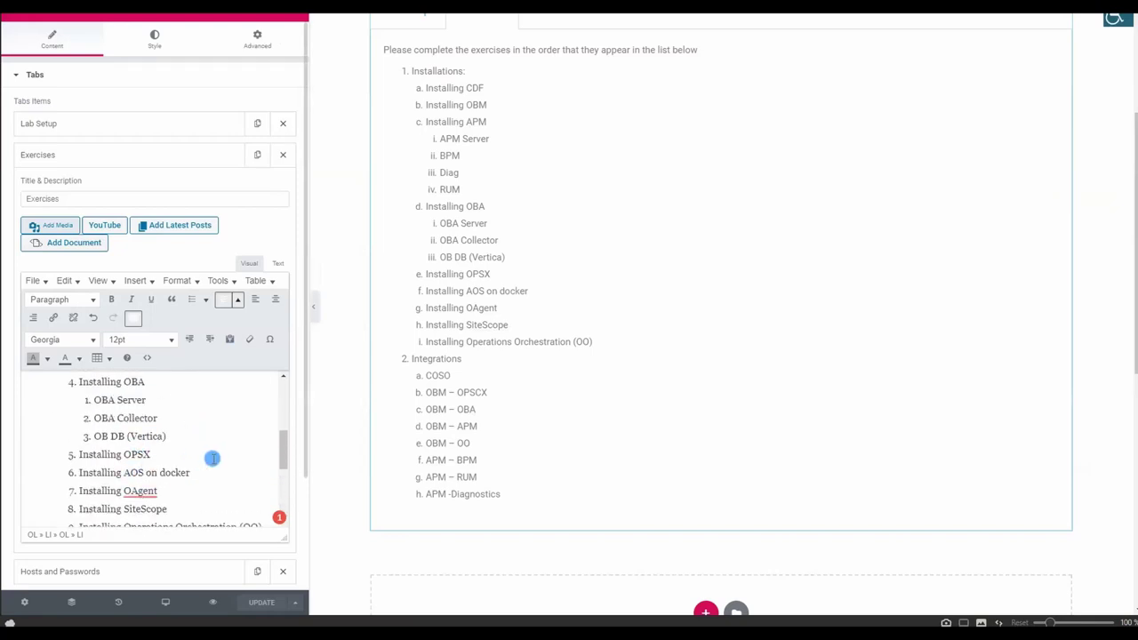
drag(156, 455, 80, 454)
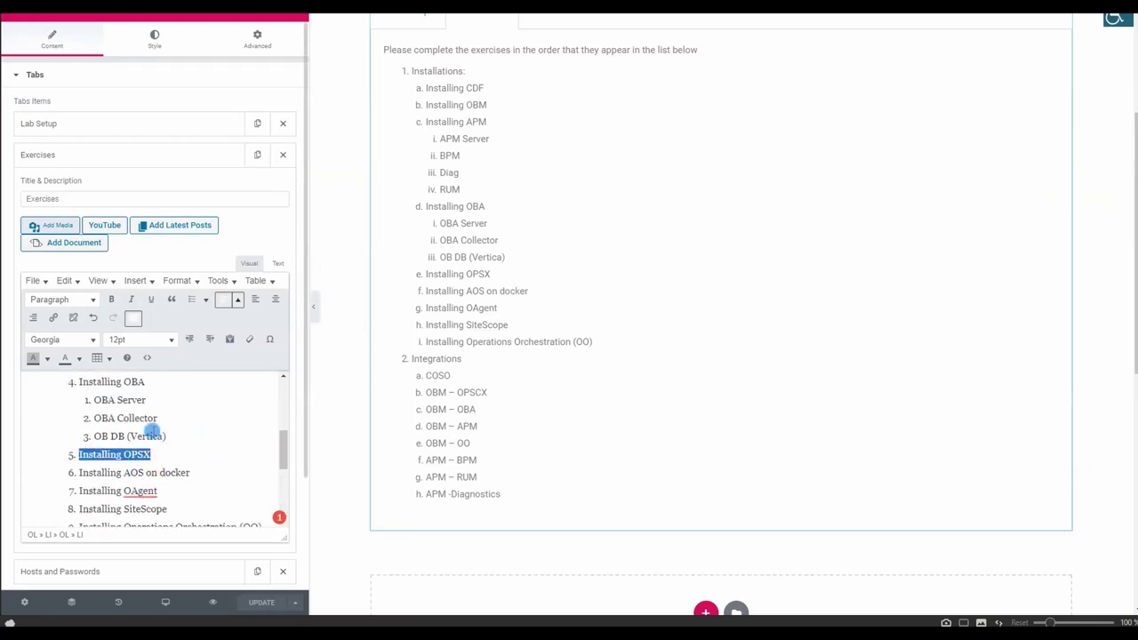
click(53, 318)
text(insall)
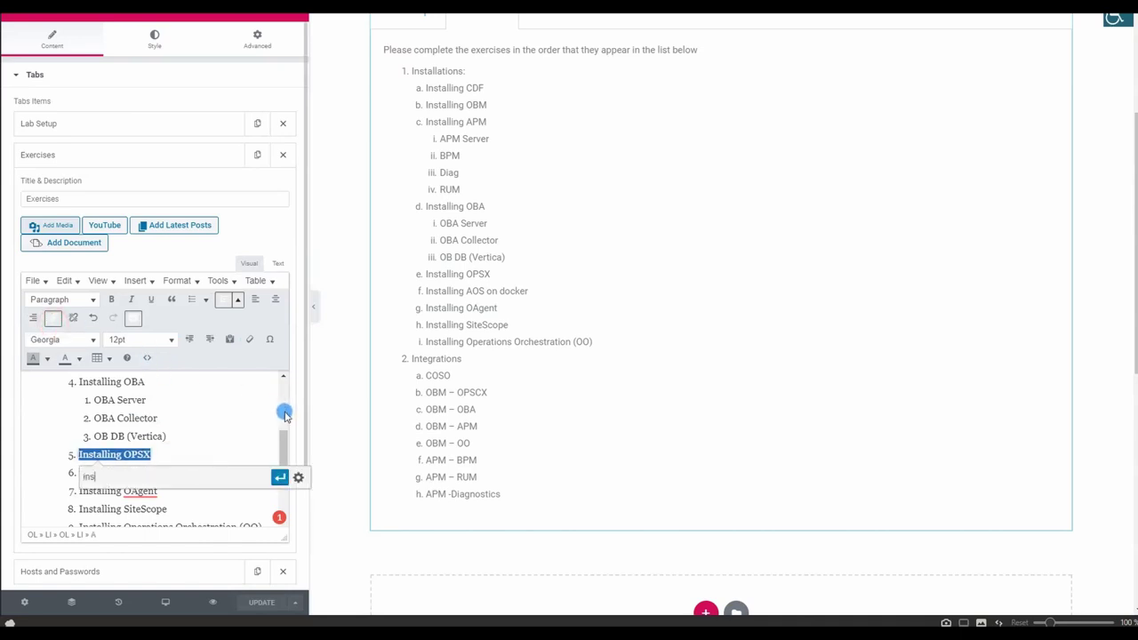
key(BackSpace)
key(BackSpace)
key(BackSpace)
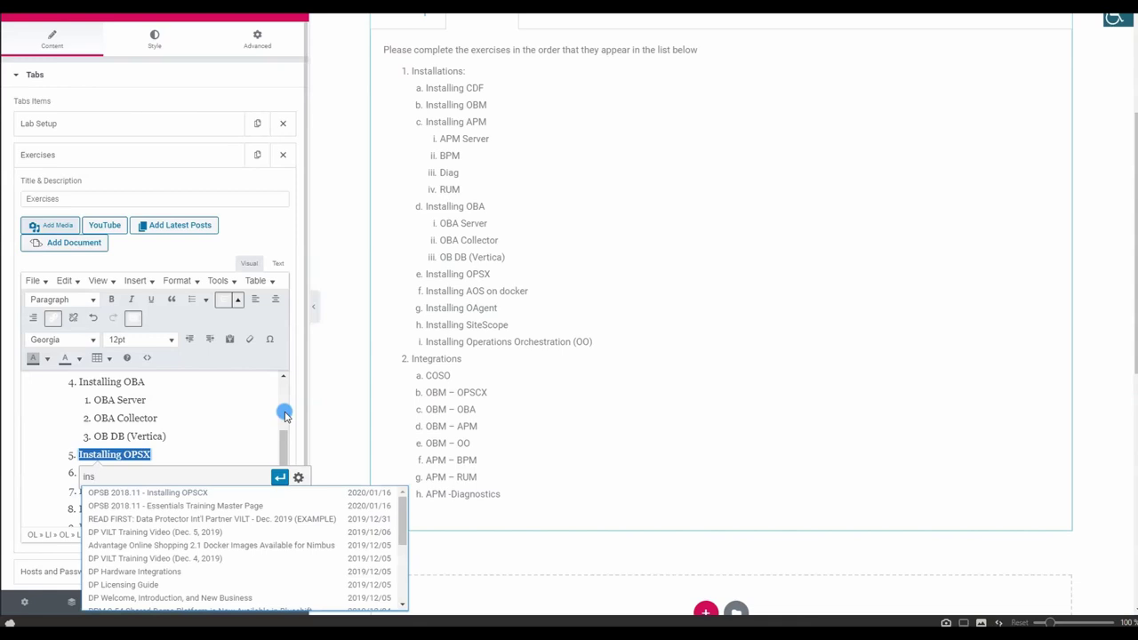
click(178, 493)
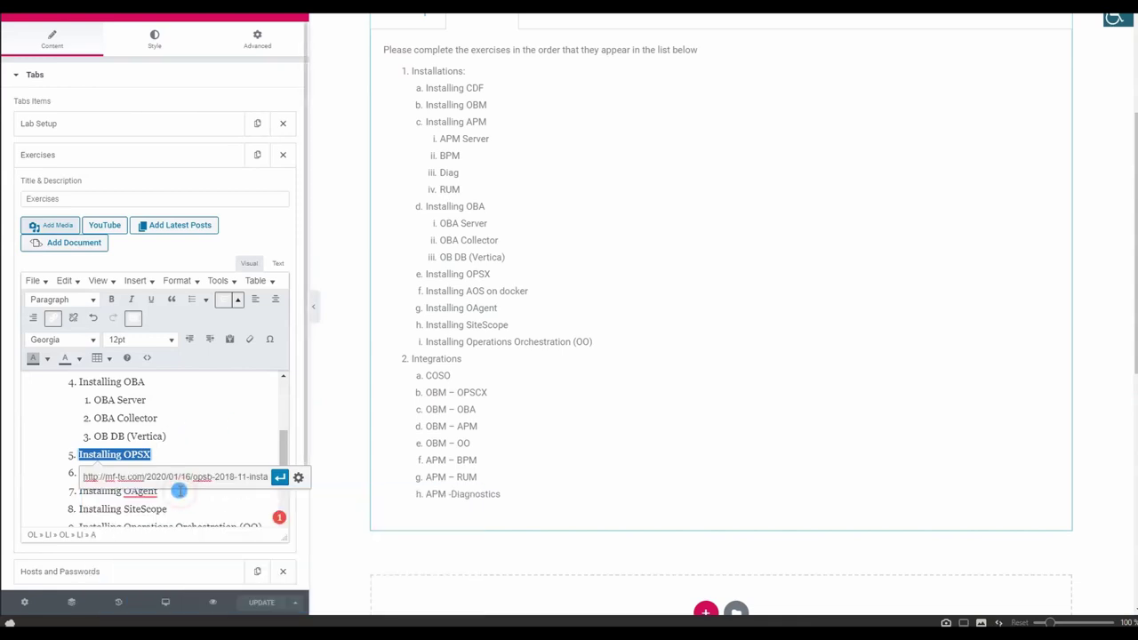
Set the "Installing OPSX" exercise link to open in a new tab and save the updated page.
click(298, 478)
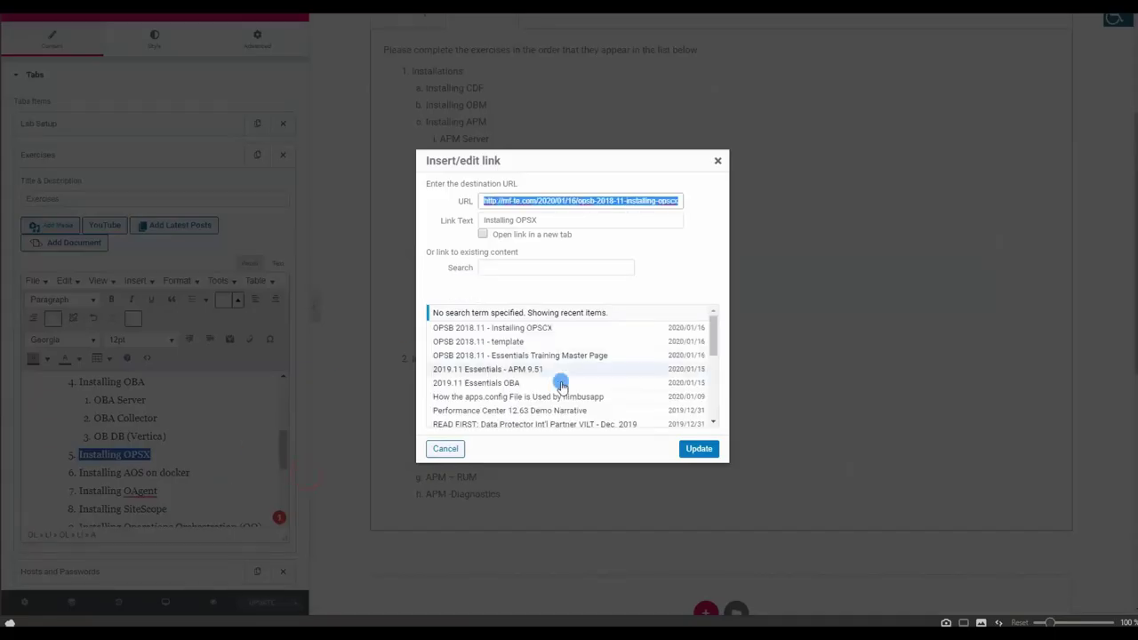
click(480, 235)
click(699, 449)
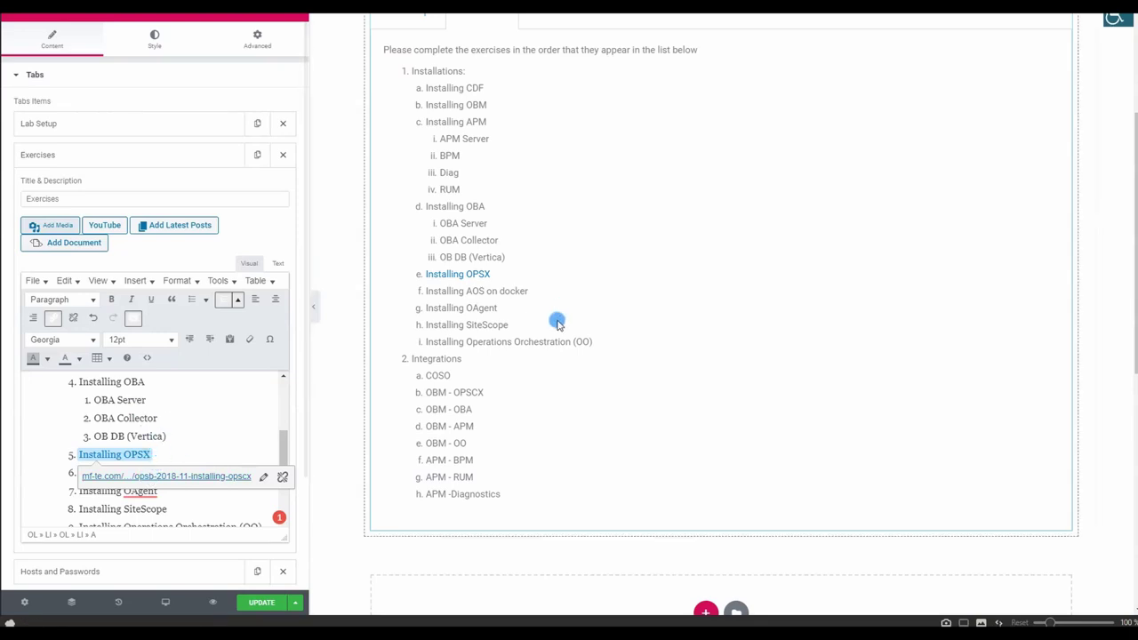
click(262, 603)
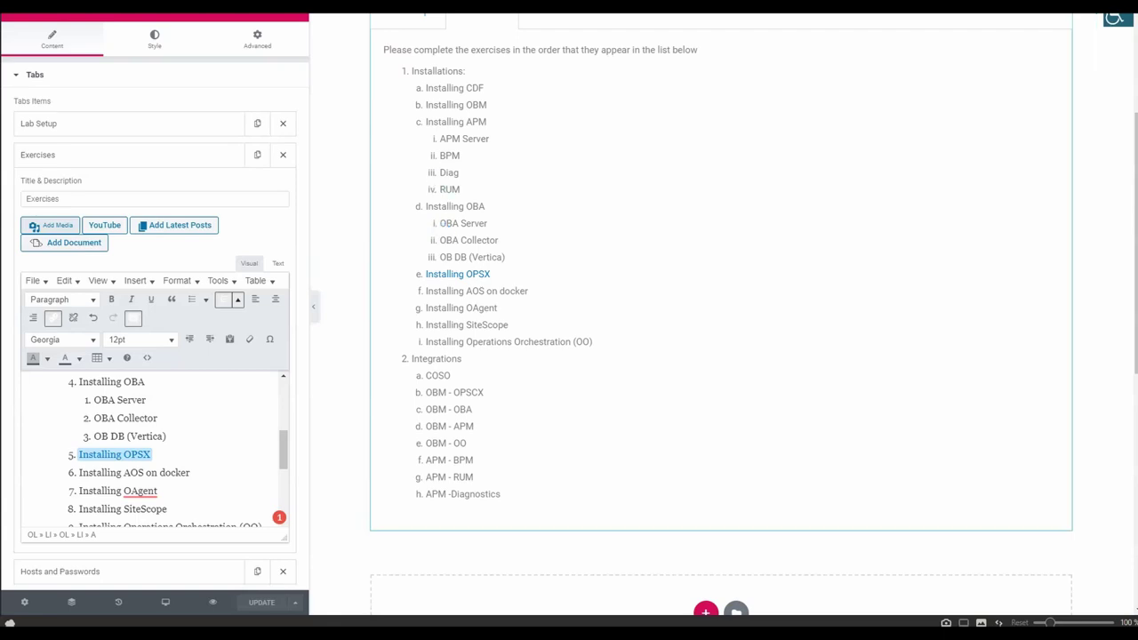
Switch to the editor of the post "OPSB 2018.11 - Installing OPSCX" and place the cursor in its title.
click(168, 6)
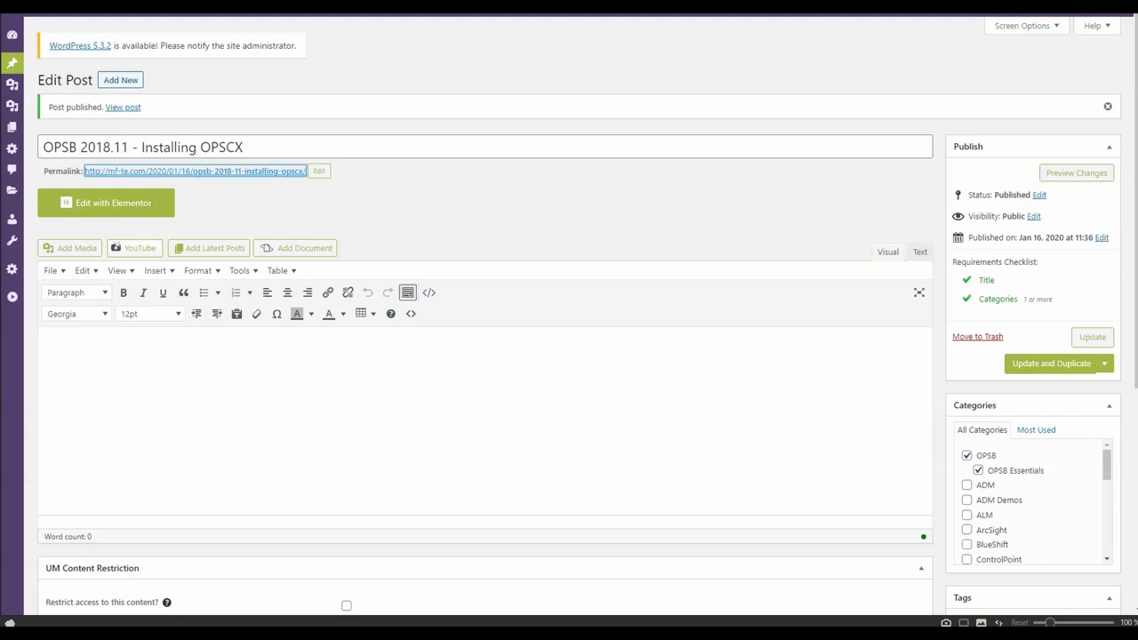
click(331, 340)
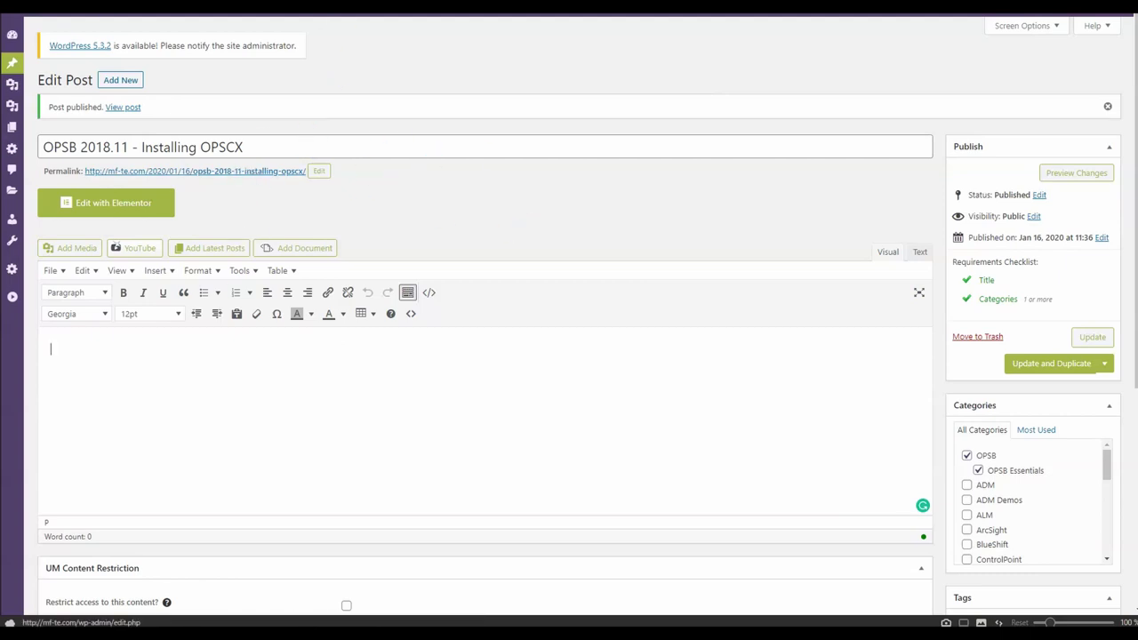
click(297, 152)
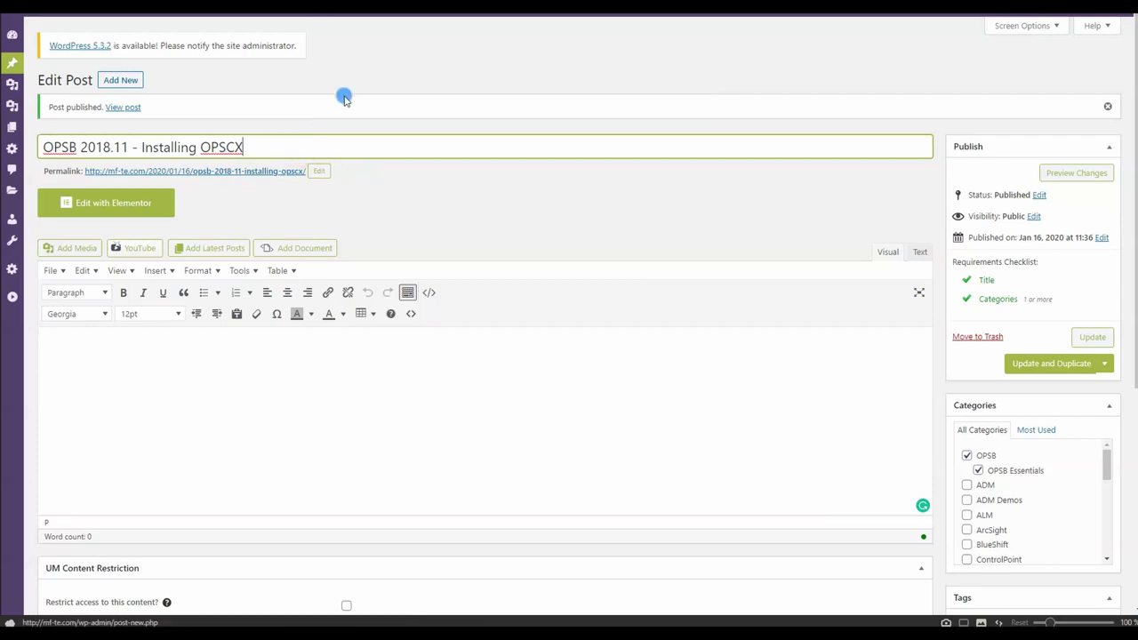
Switch to mRemoteNG in the remote desktop, close the open OO, Master and AOS sessions, and connect to the opscx SSH host.
mouse_move(281, 4)
click(454, 201)
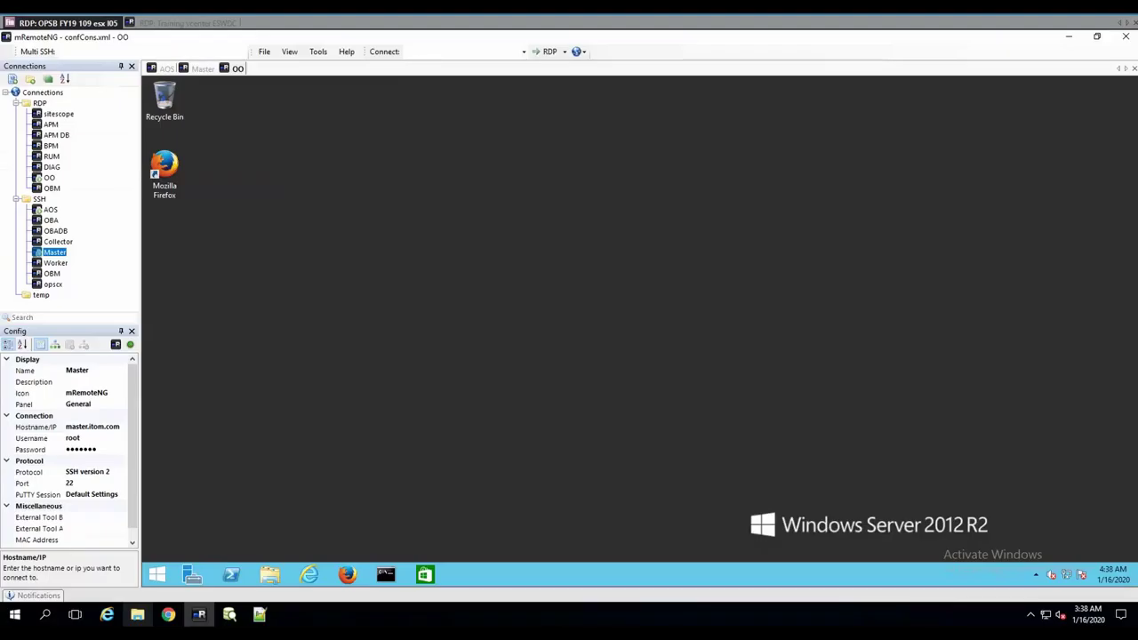
middle_click(235, 69)
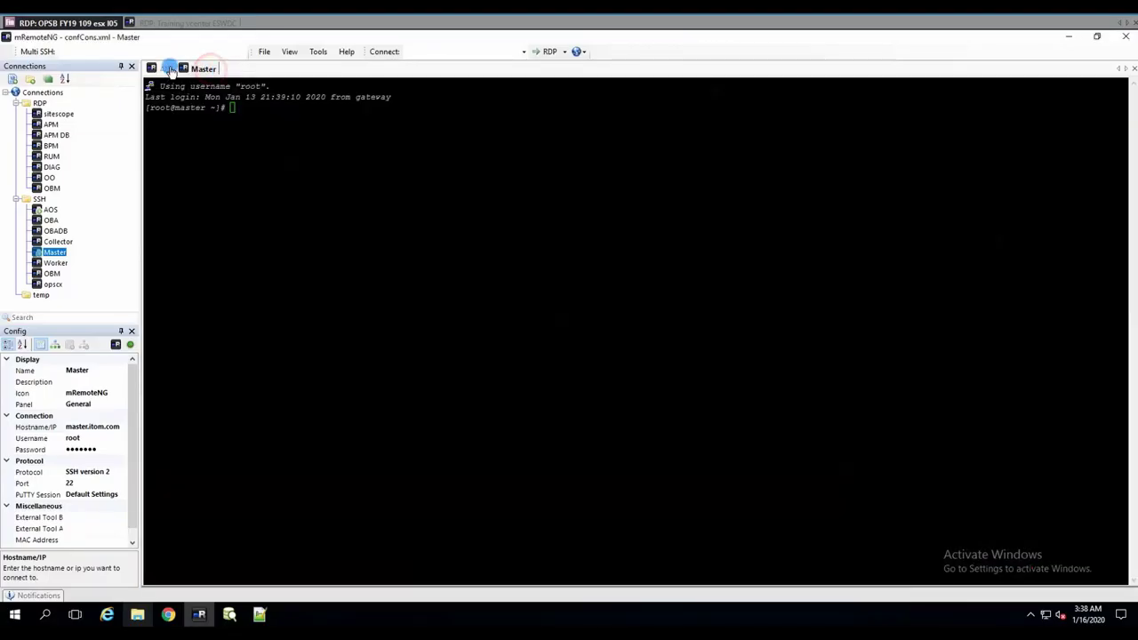
middle_click(169, 68)
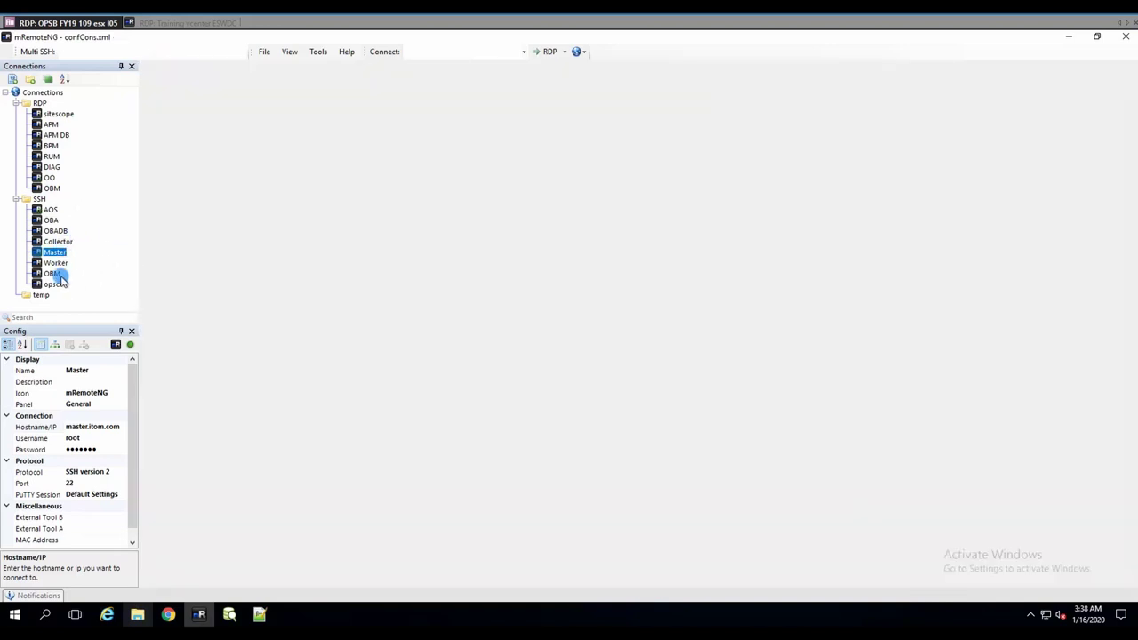
double_click(50, 285)
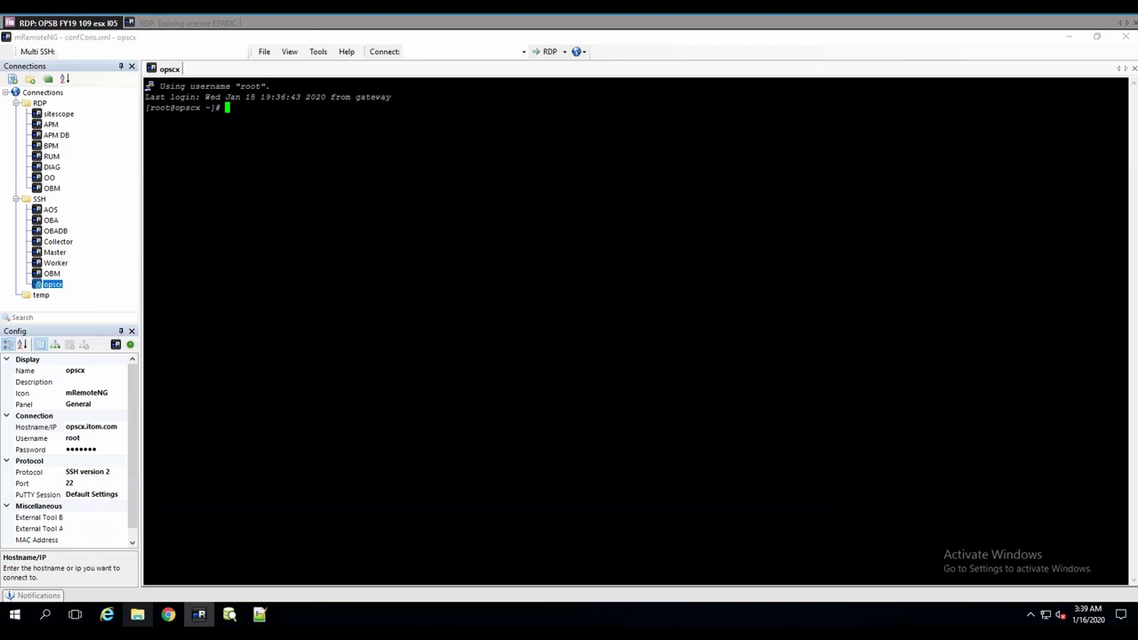
Start a screenshot of a region about 576 × 327 px around the opscx terminal output and move the annotation toolbar below it.
click(442, 144)
key(Print)
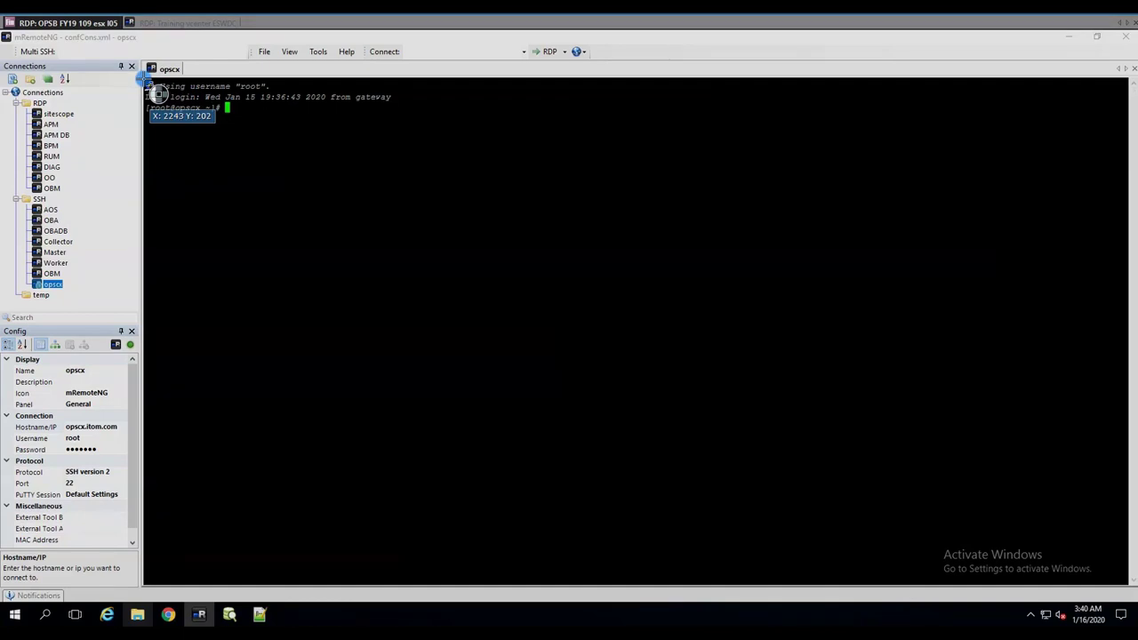
drag(140, 50, 502, 256)
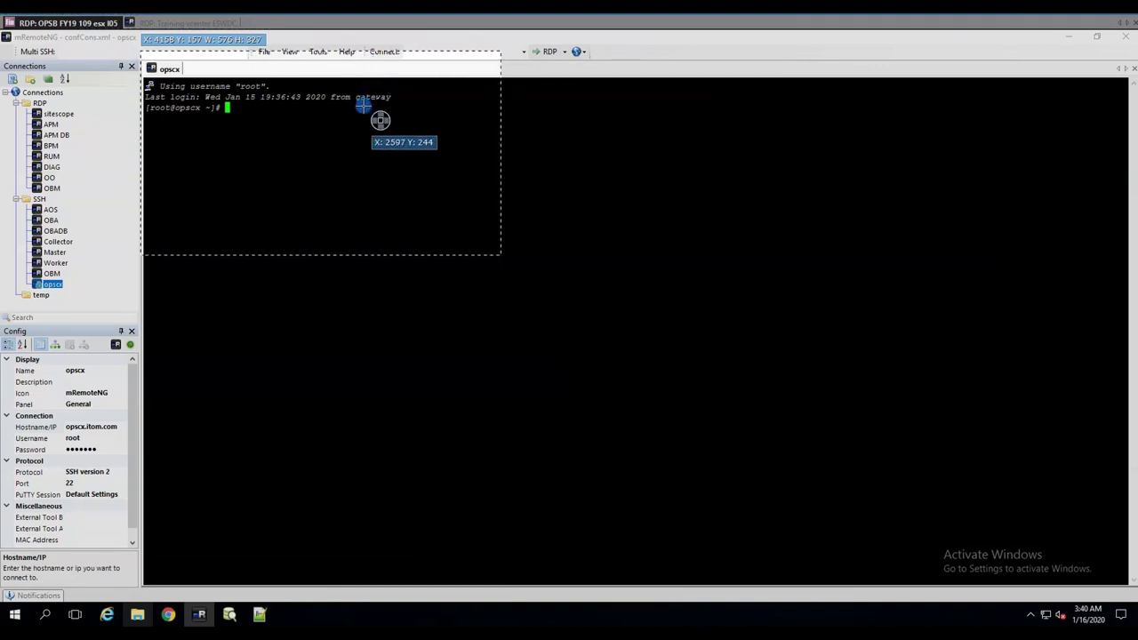
mouse_move(409, 13)
mouse_down()
mouse_move(285, 71)
mouse_move(258, 283)
mouse_up()
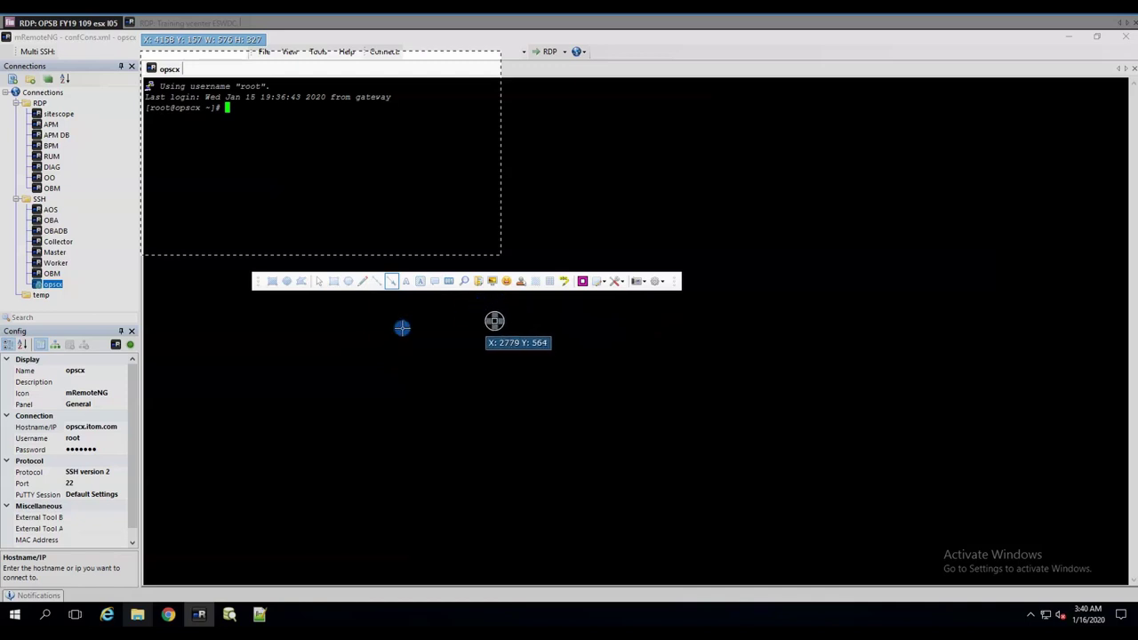
Annotate the capture with an arrow pointing toward the terminal prompt and the text label "look at this" at its tail.
click(332, 172)
drag(261, 139, 255, 139)
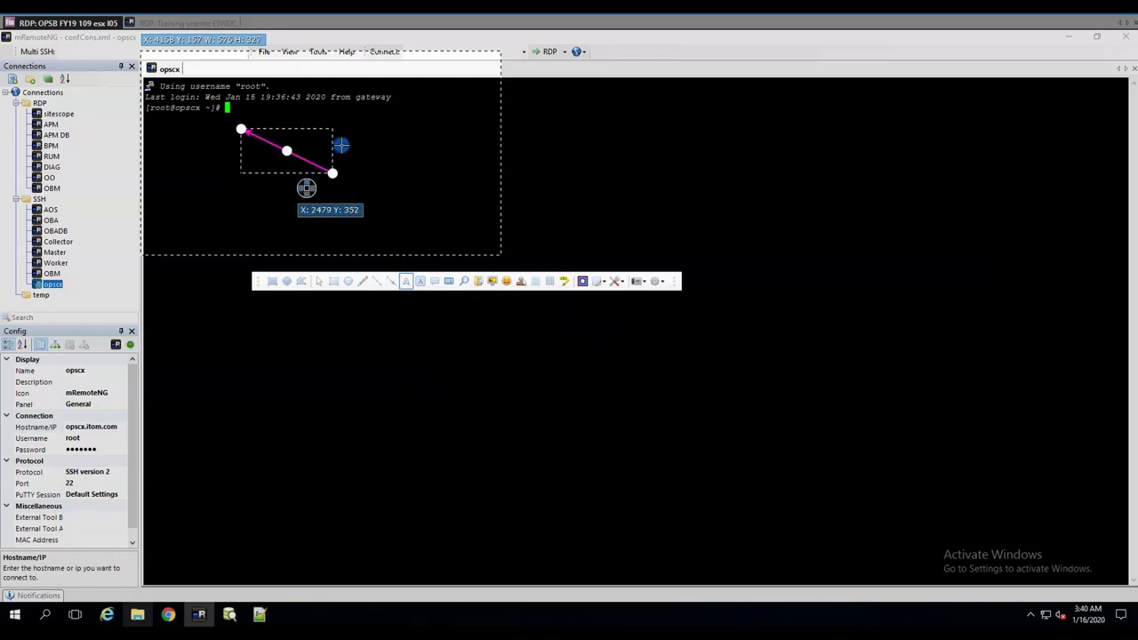
key(o)
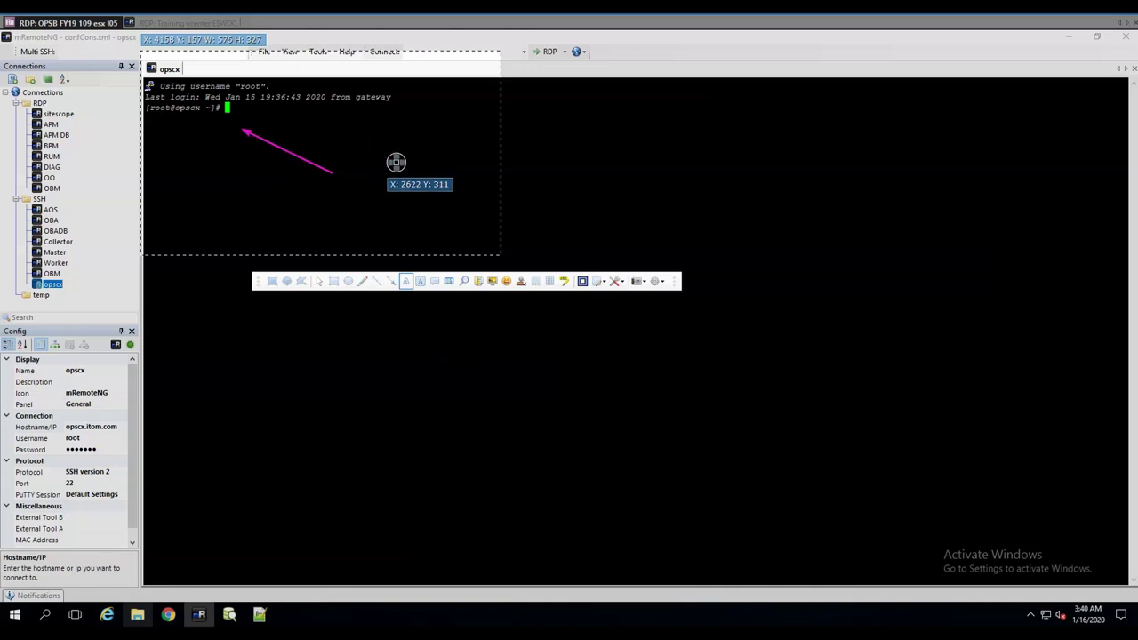
click(395, 162)
text(look at this)
drag(396, 162, 392, 203)
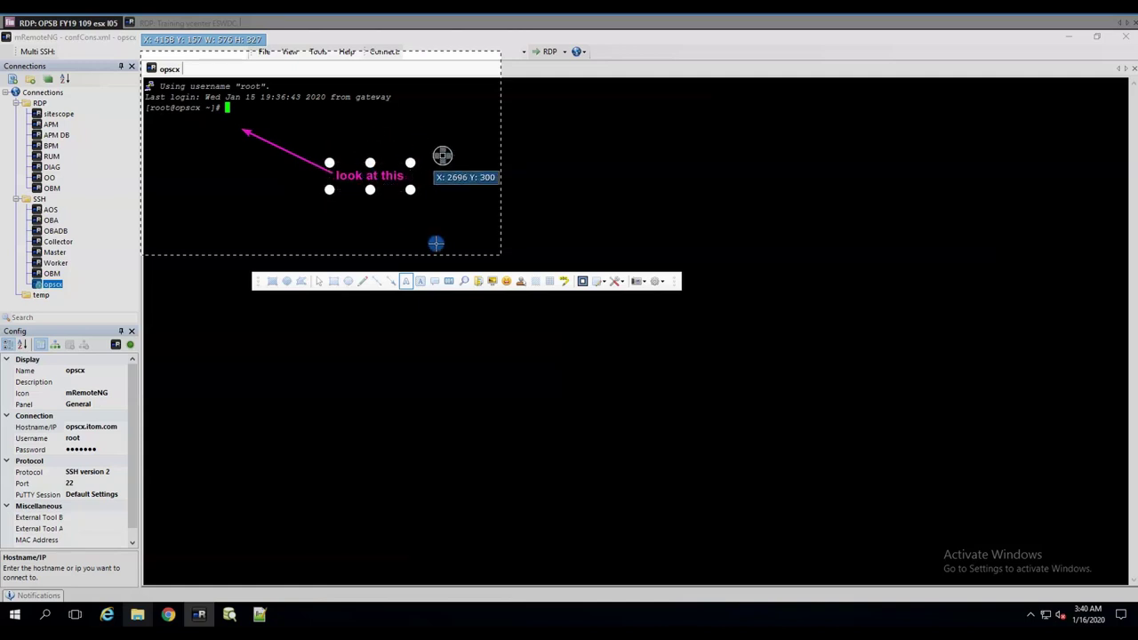
Draw a rectangle around the arrow and label, and highlight part of the login text in yellow.
key(r)
drag(193, 100, 407, 214)
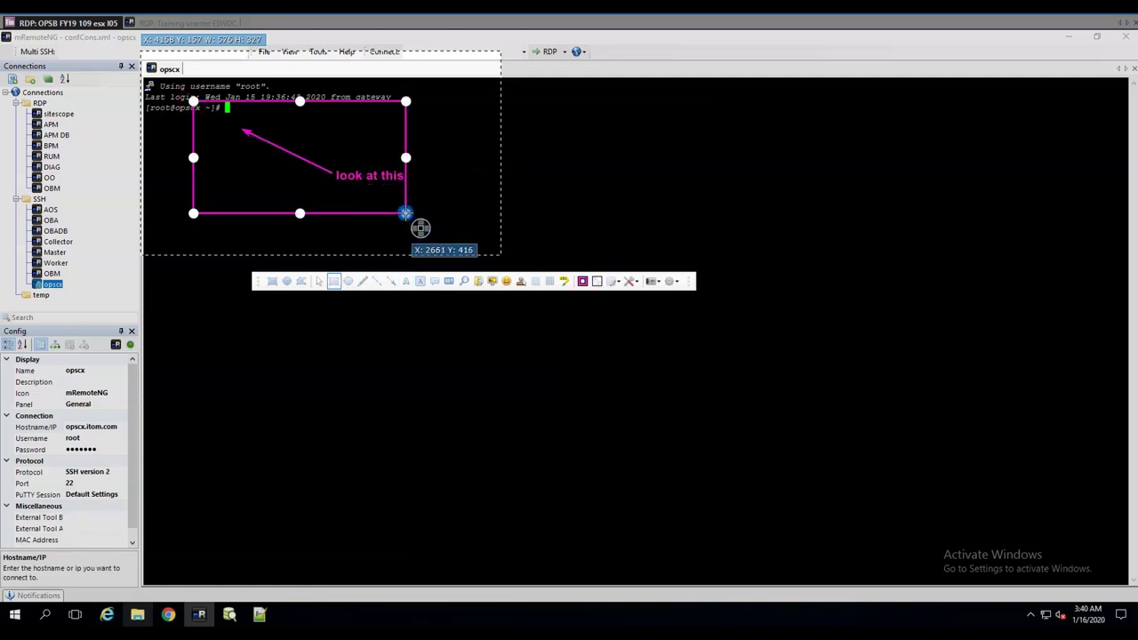
key(h)
drag(207, 86, 329, 113)
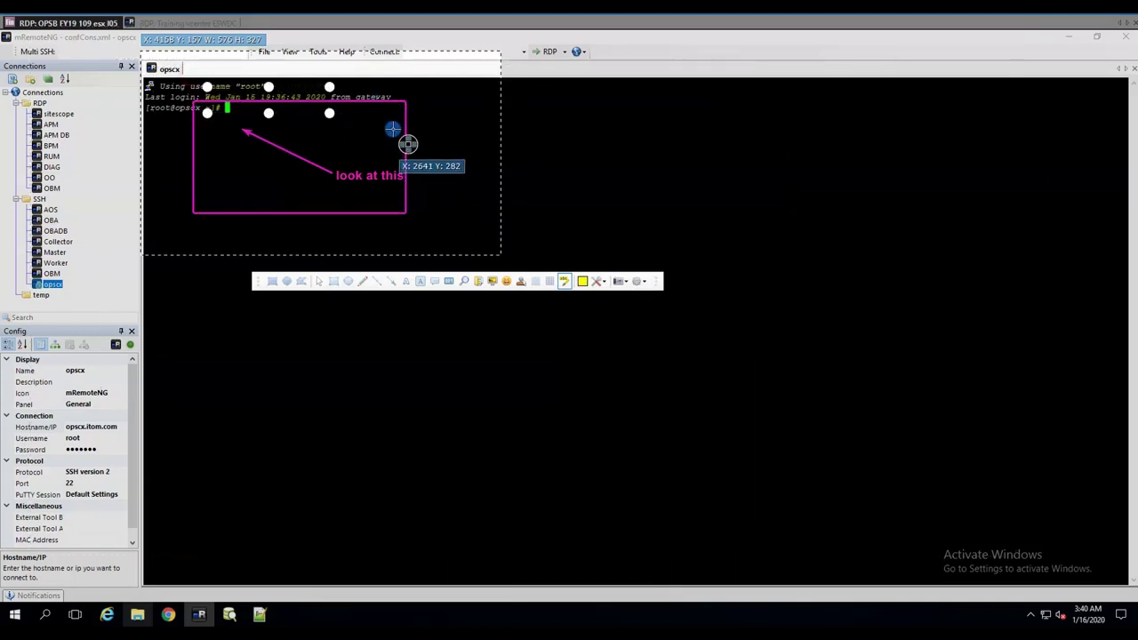
Blur two areas over the terminal's login text and finish the annotated screenshot.
key(t)
key(Escape)
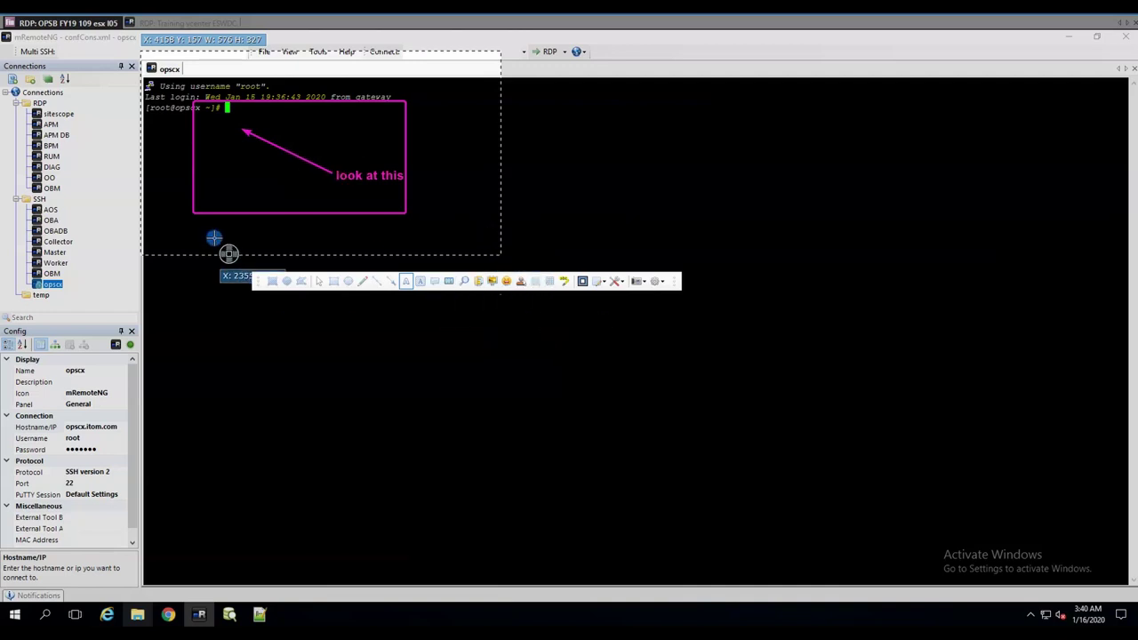
drag(180, 72, 295, 129)
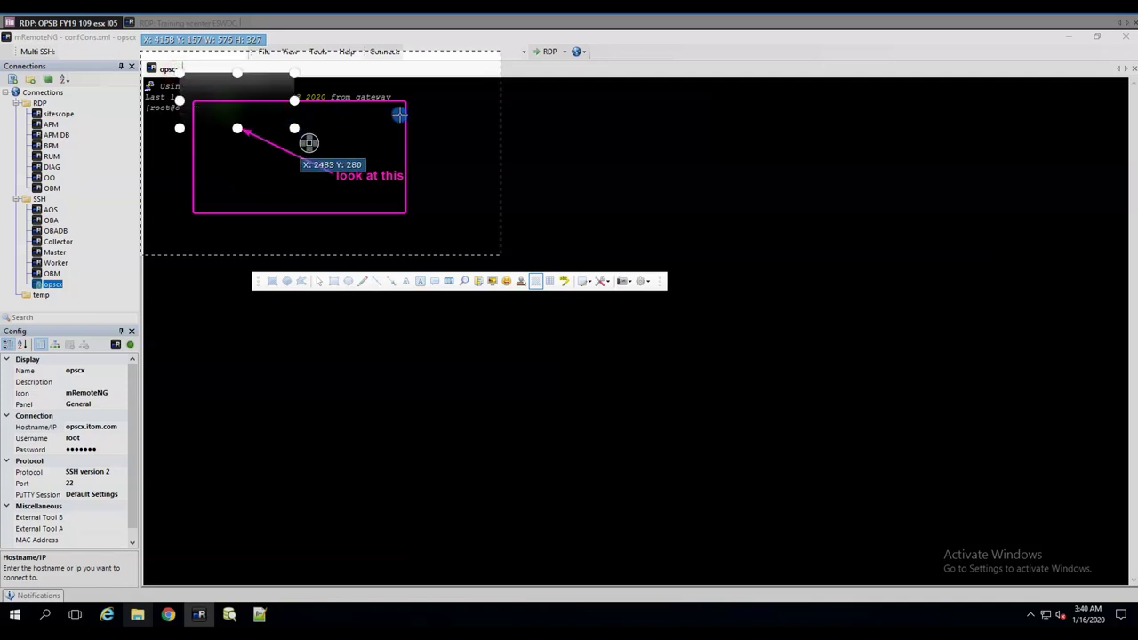
drag(349, 96, 445, 161)
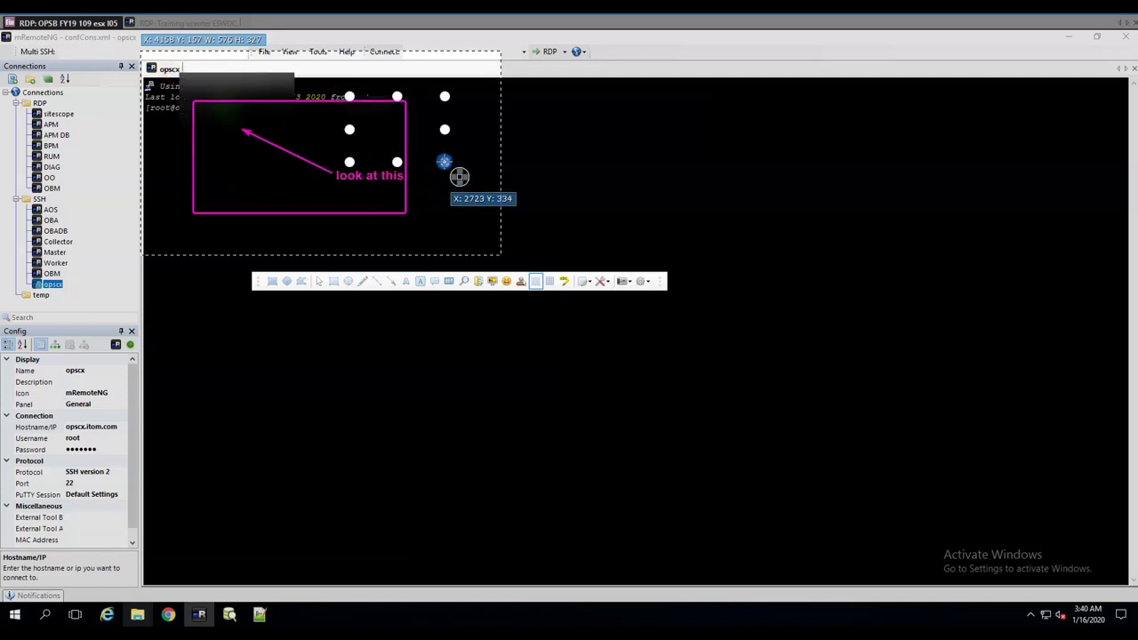
mouse_move(256, 283)
mouse_down()
mouse_move(317, 134)
mouse_move(347, 20)
mouse_up()
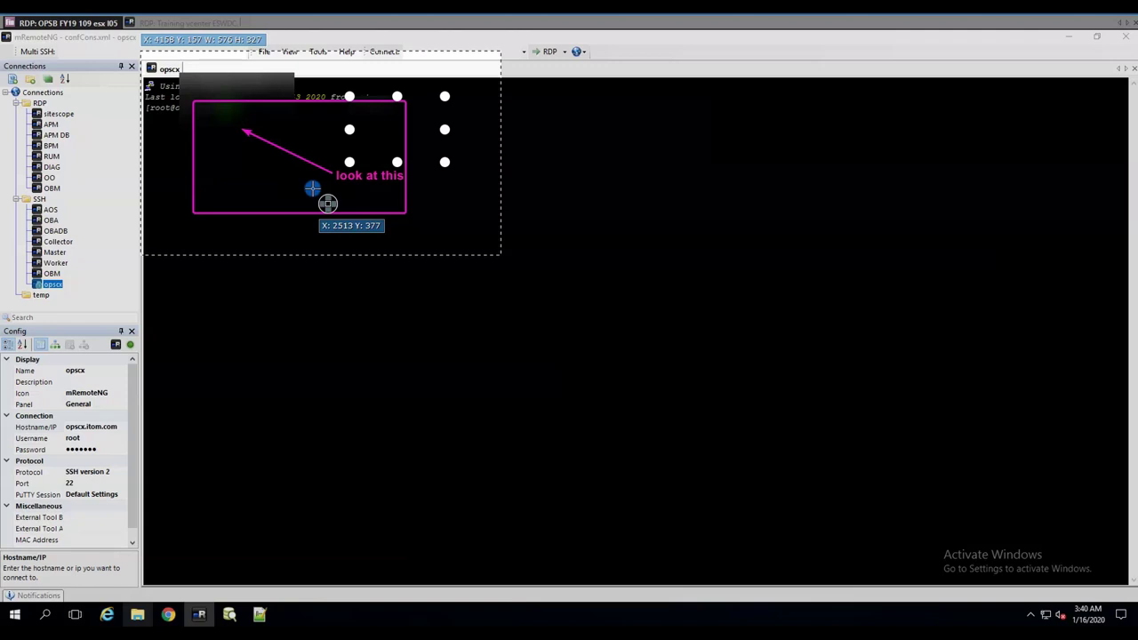
key(Return)
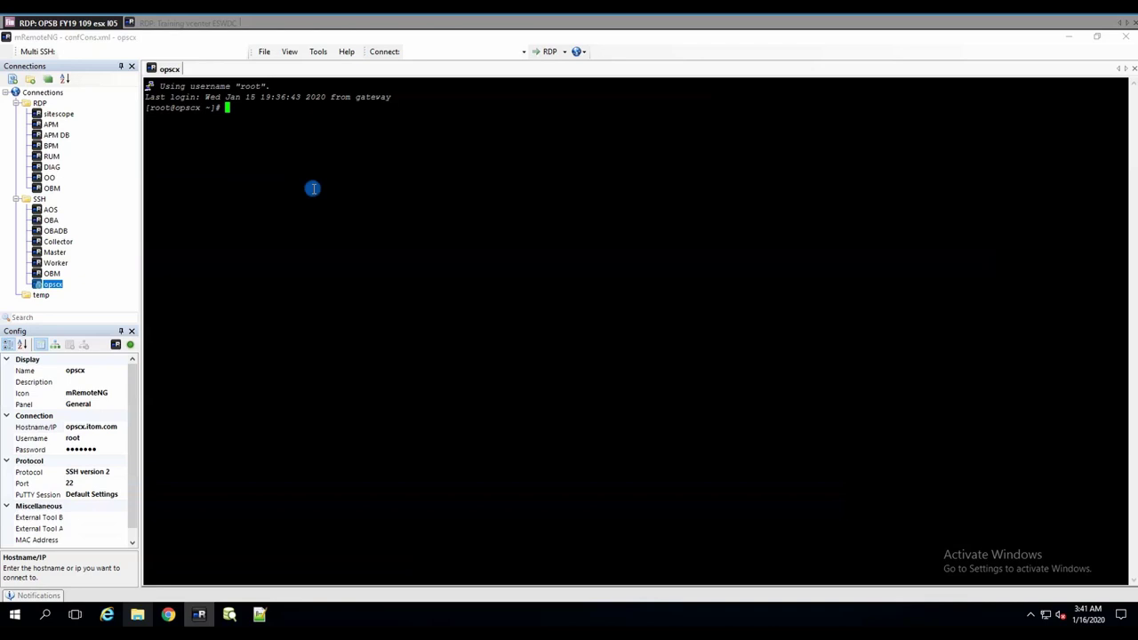
Start a screen recording of a region about 556 × 242 px around the opscx terminal output.
click(129, 55)
key(Print)
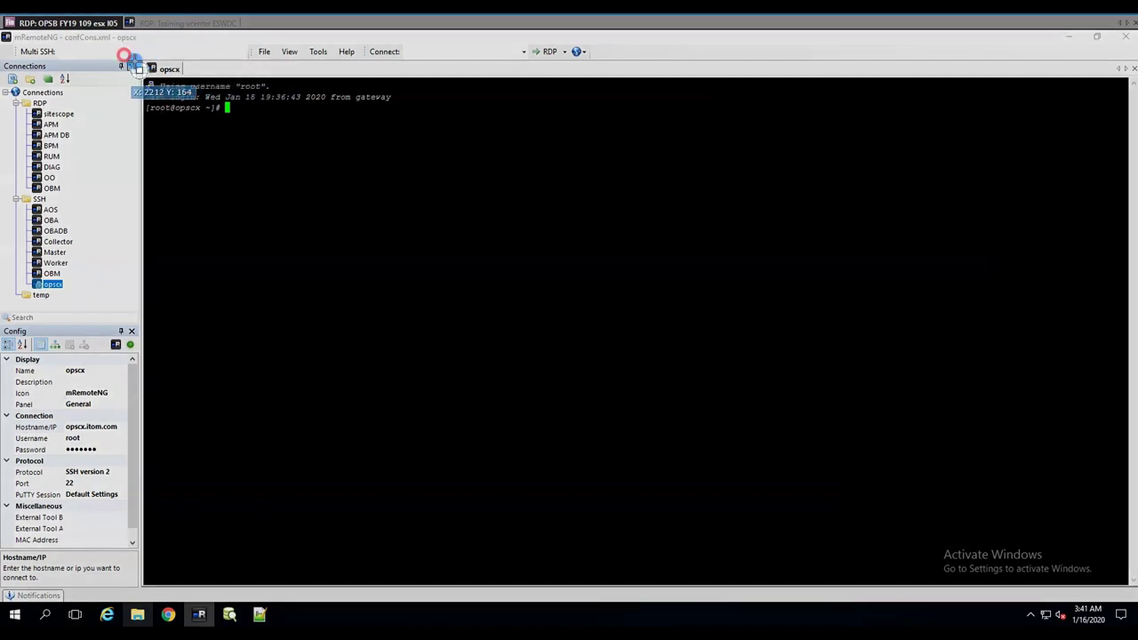
drag(363, 140, 472, 206)
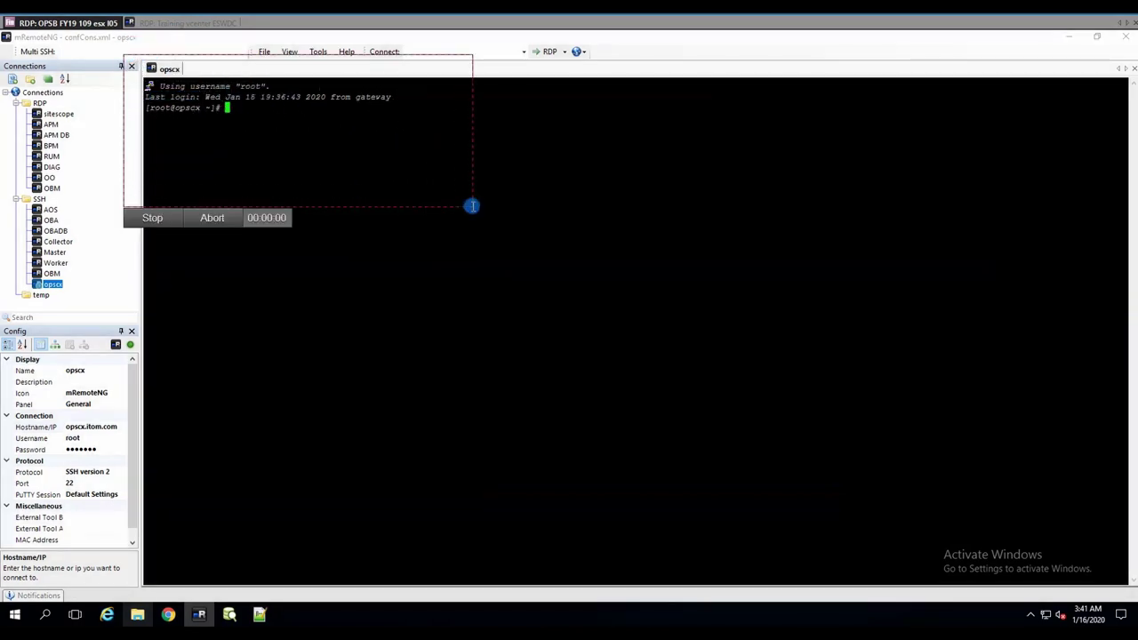
Run the sample commands "asklasjdasdas" and "asdasdasdas" in the opscx terminal, and stop the screen recording.
text(asklasjdasdas)
key(Return)
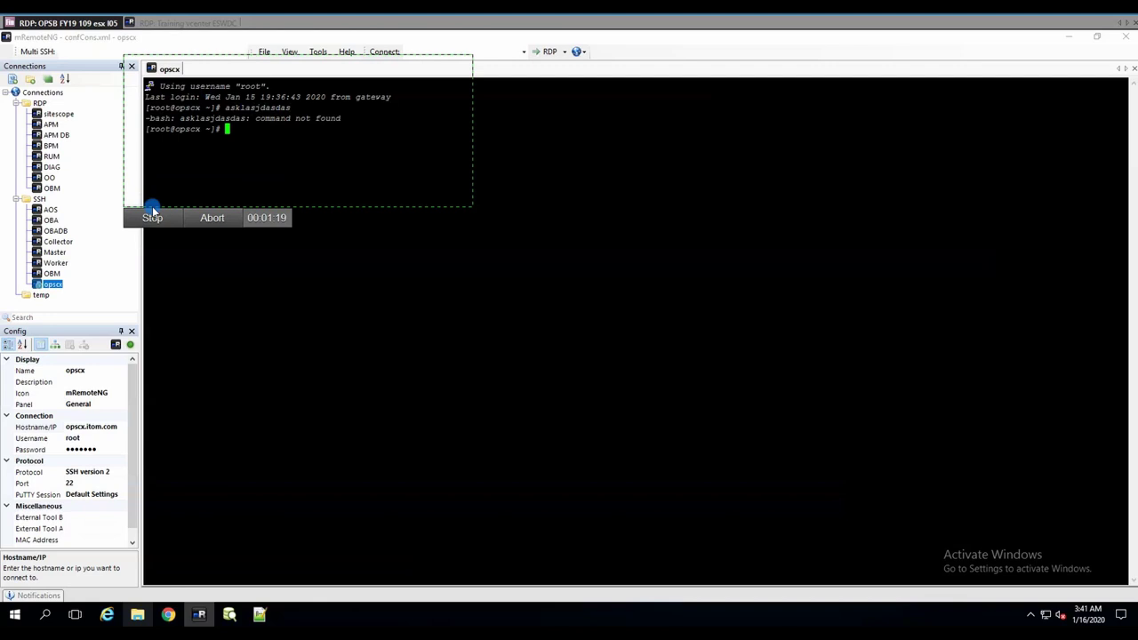
text(asdasdasdas)
key(Return)
click(166, 220)
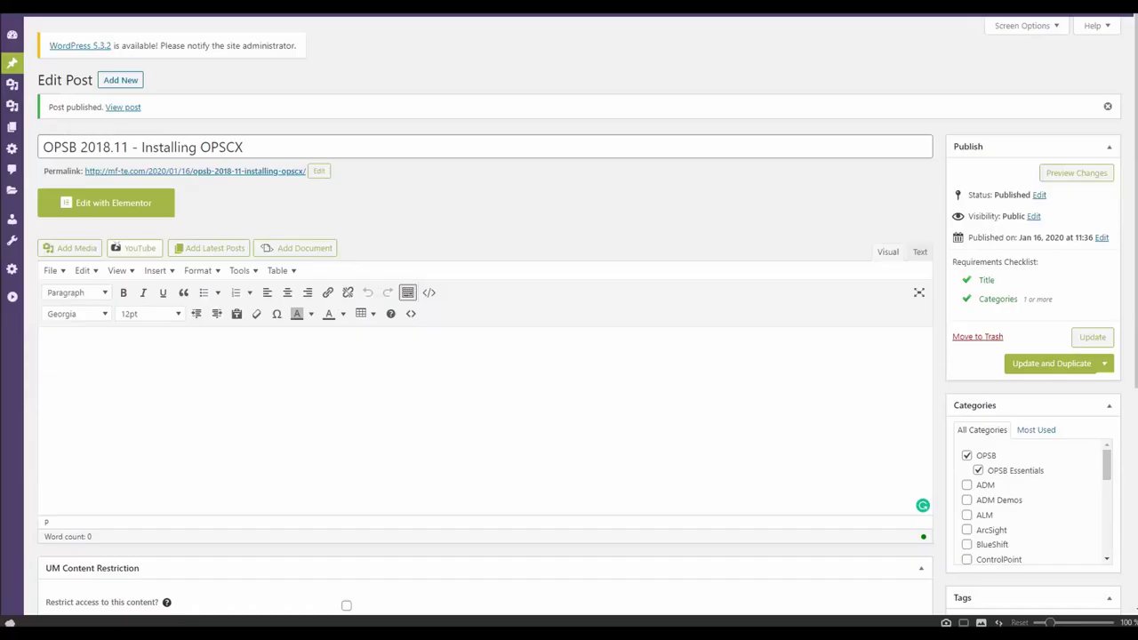
Enter "bits transfered" in the body of the Installing OPSCX post and delete it.
click(186, 363)
text(bits transfered)
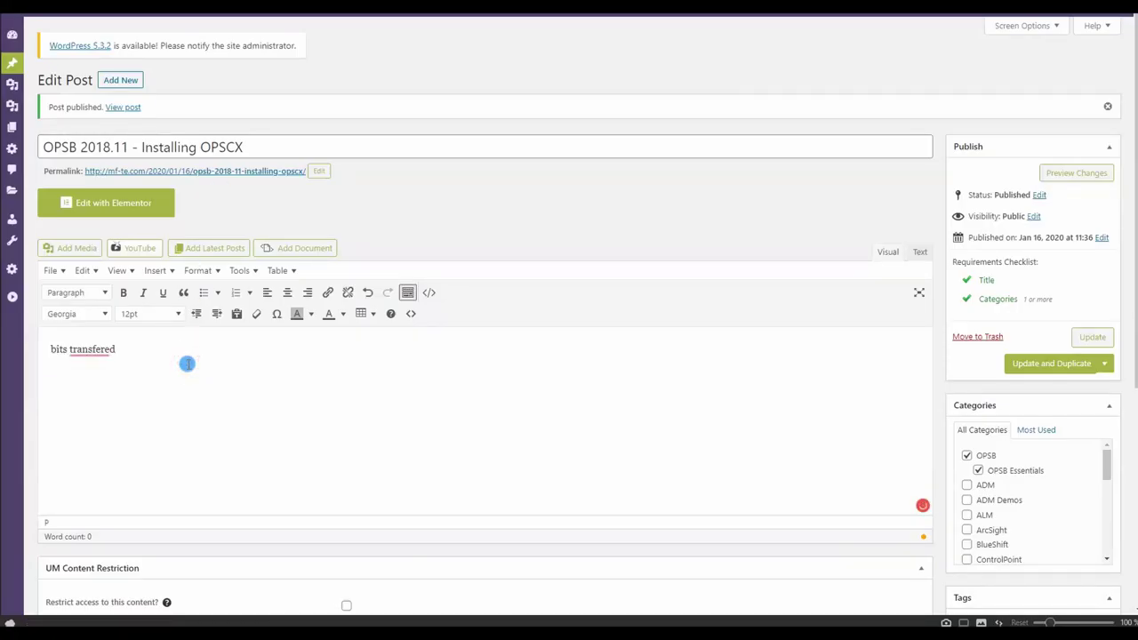
key(ctrl+a)
key(BackSpace)
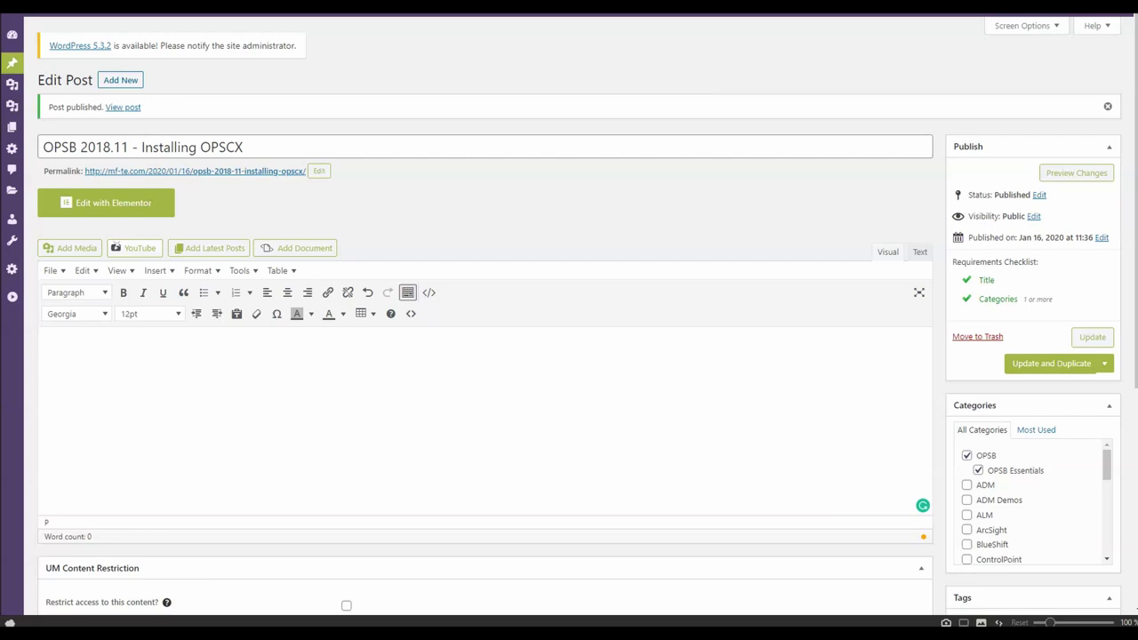
key(Print)
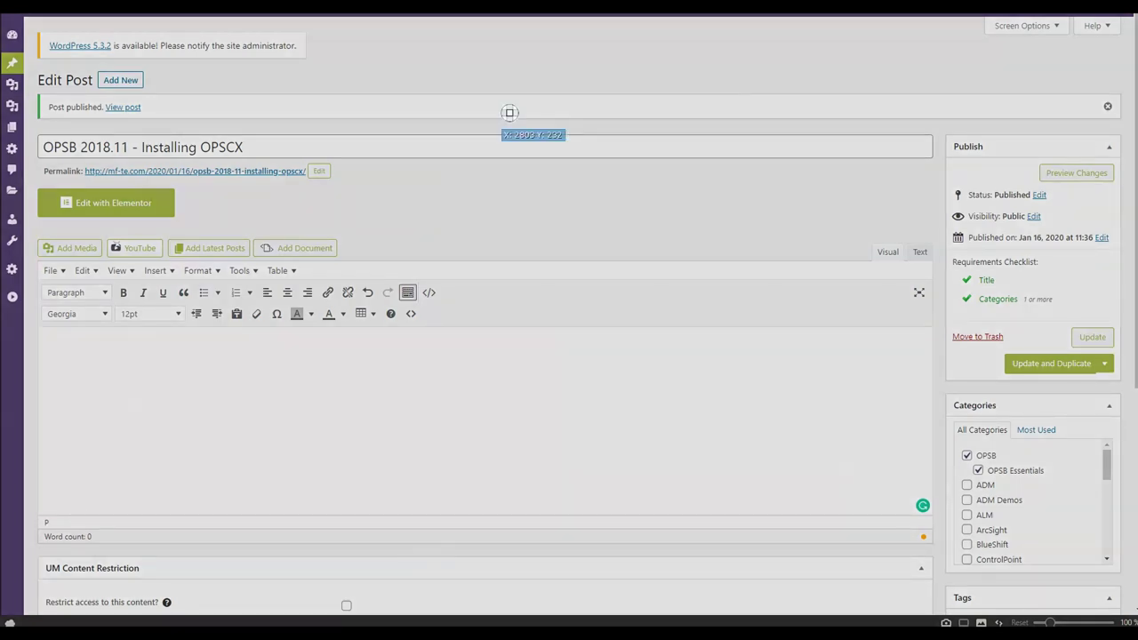
key(Escape)
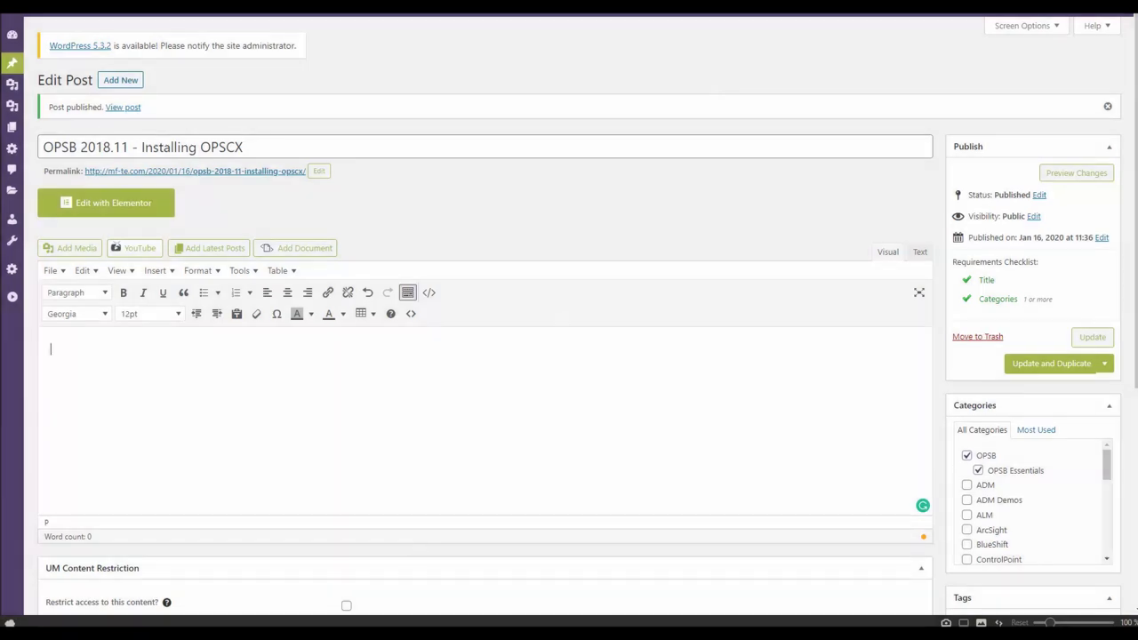
key(Print)
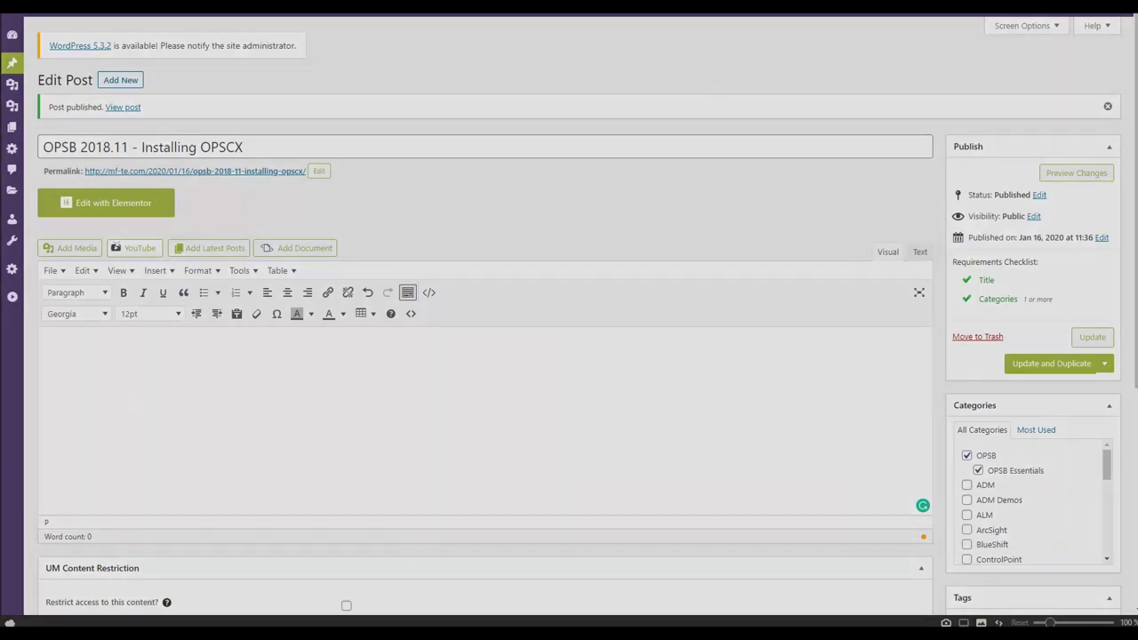
key(Escape)
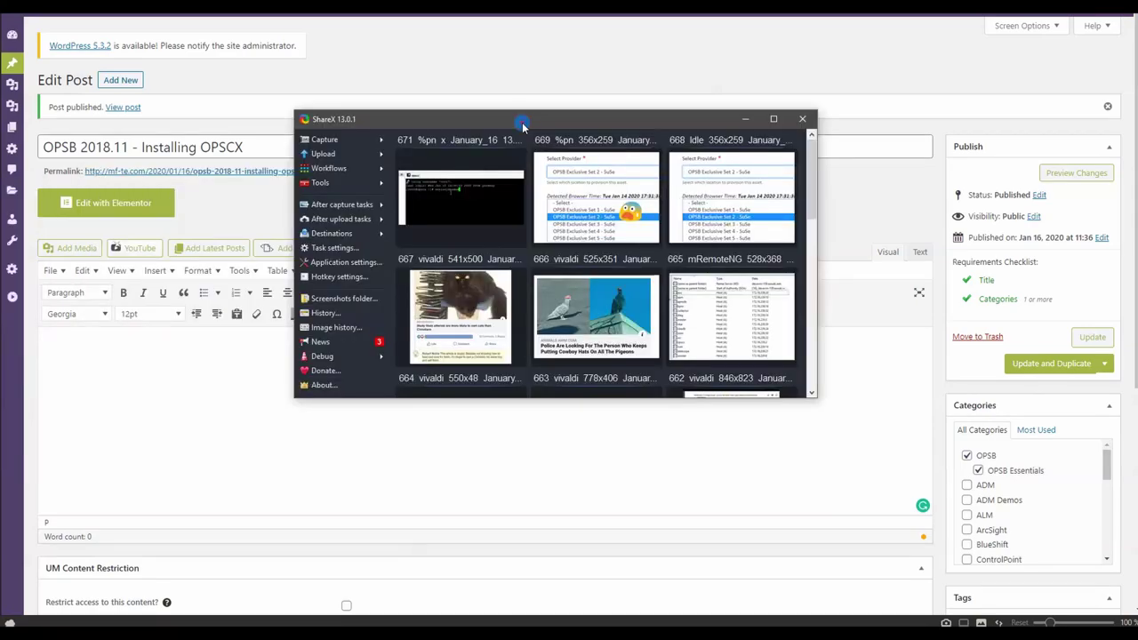
Maximize the ShareX window and preview the latest recording of the opscx terminal at full size.
double_click(523, 125)
click(176, 49)
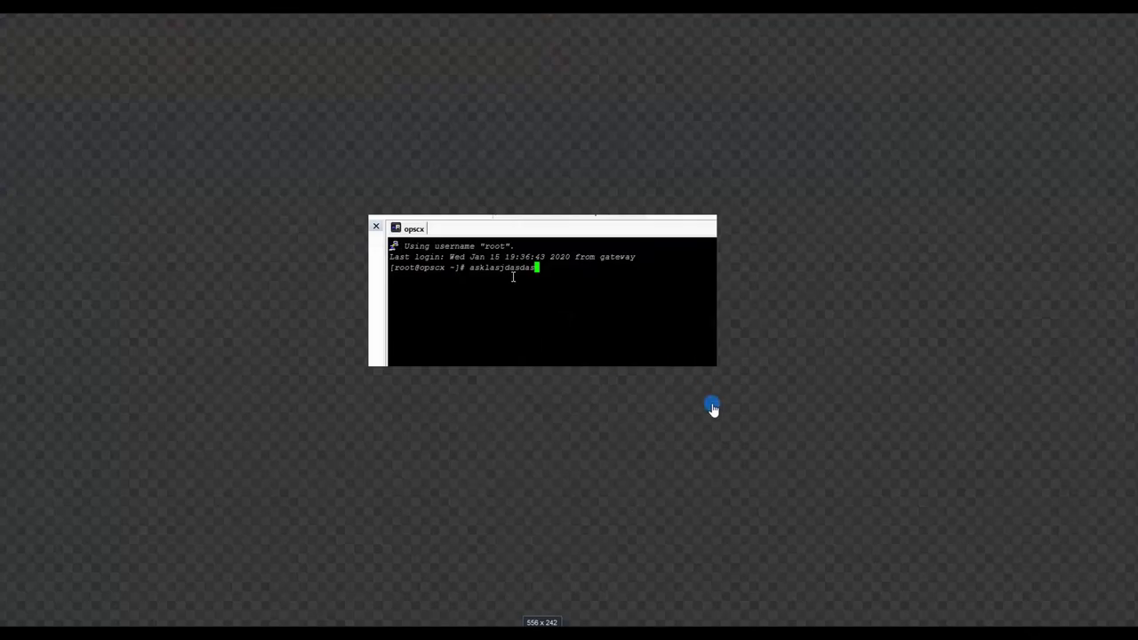
click(658, 370)
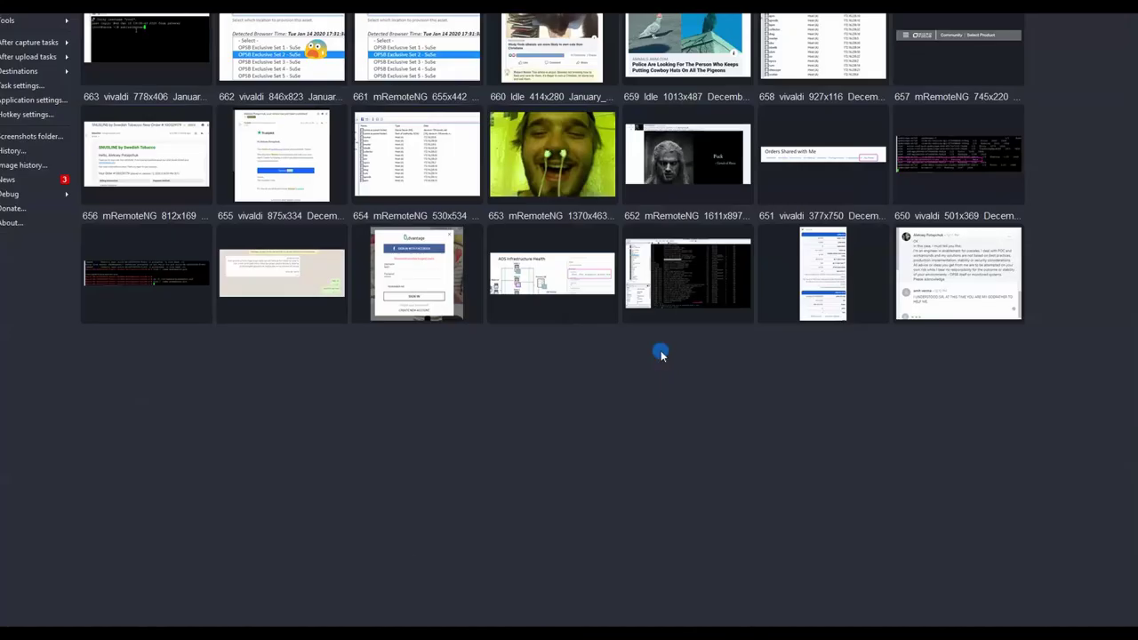
Copy the latest opscx recording as an image in ShareX and paste it into the body of the Installing OPSCX post.
right_click(151, 32)
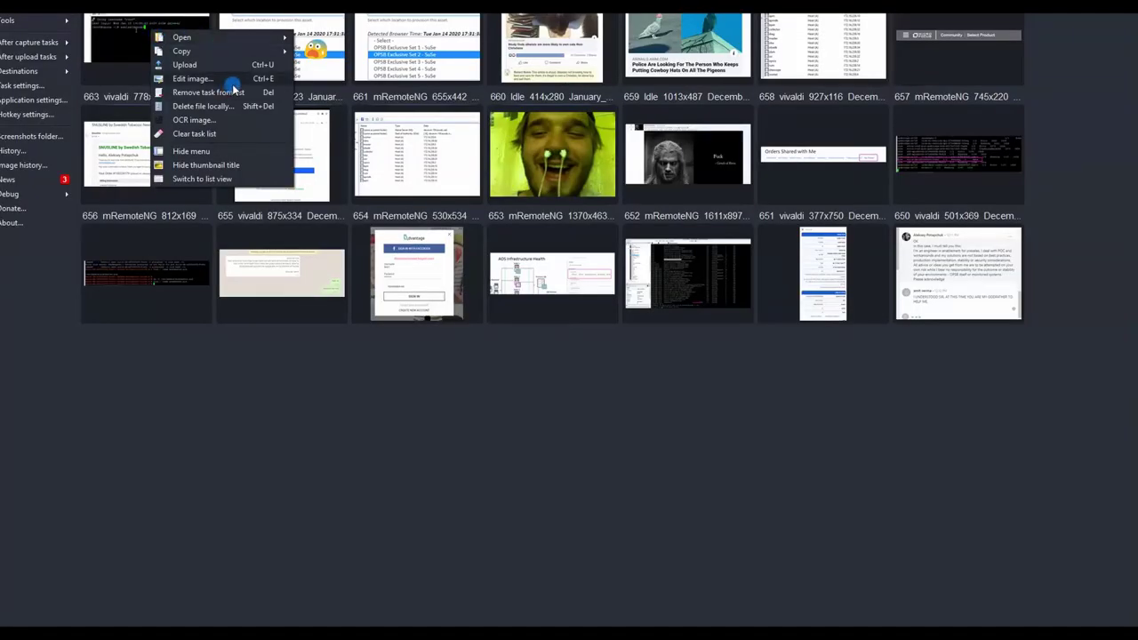
mouse_move(255, 57)
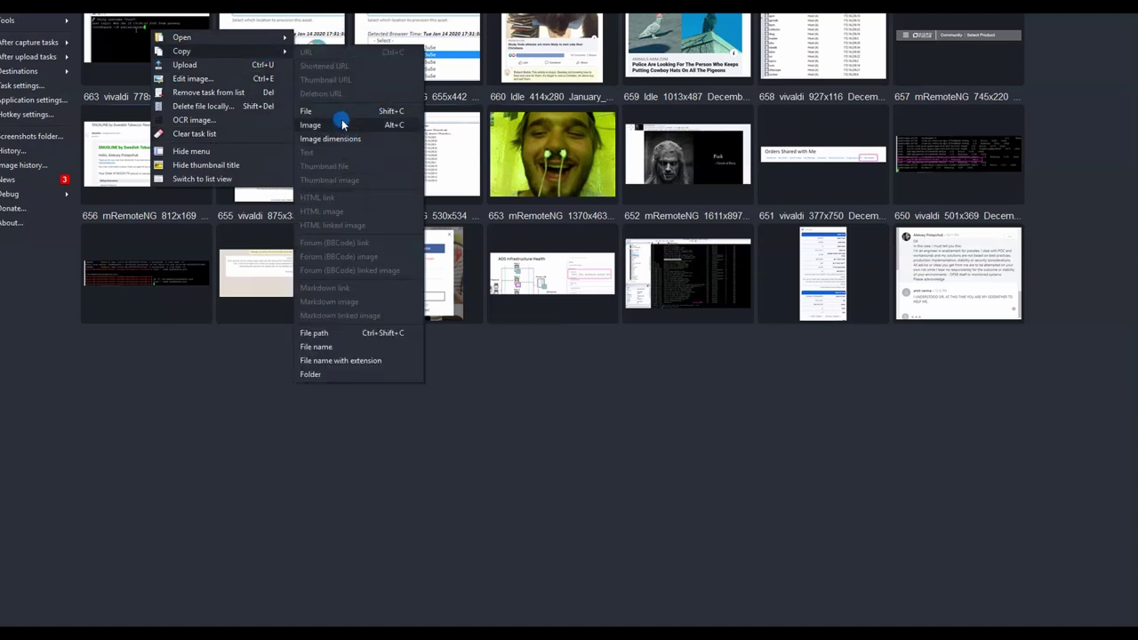
click(347, 124)
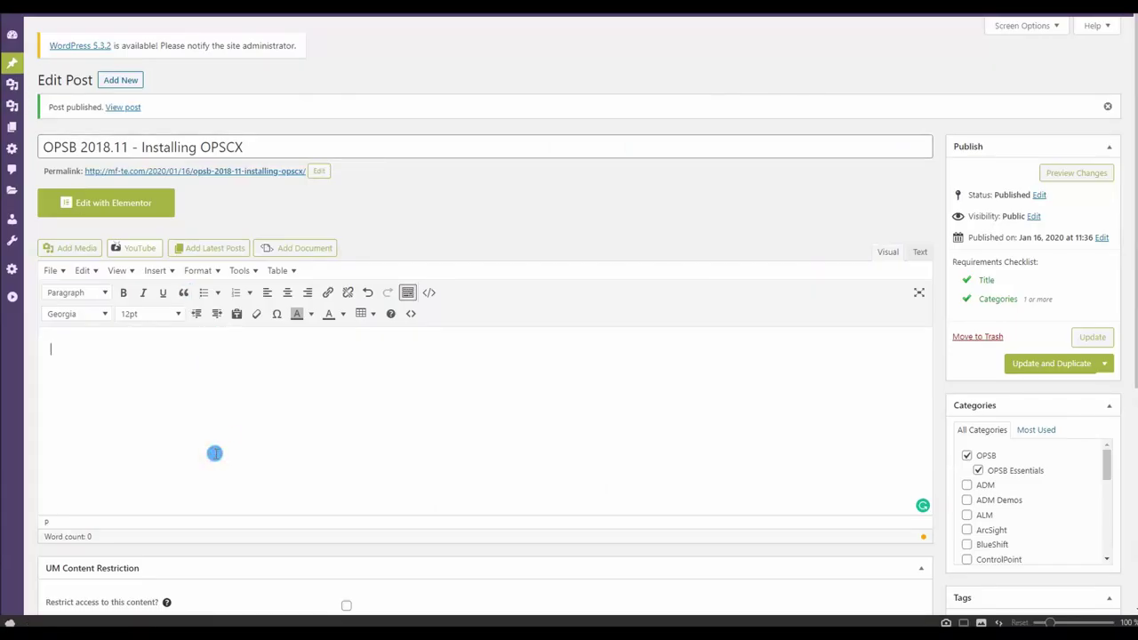
key(ctrl+v)
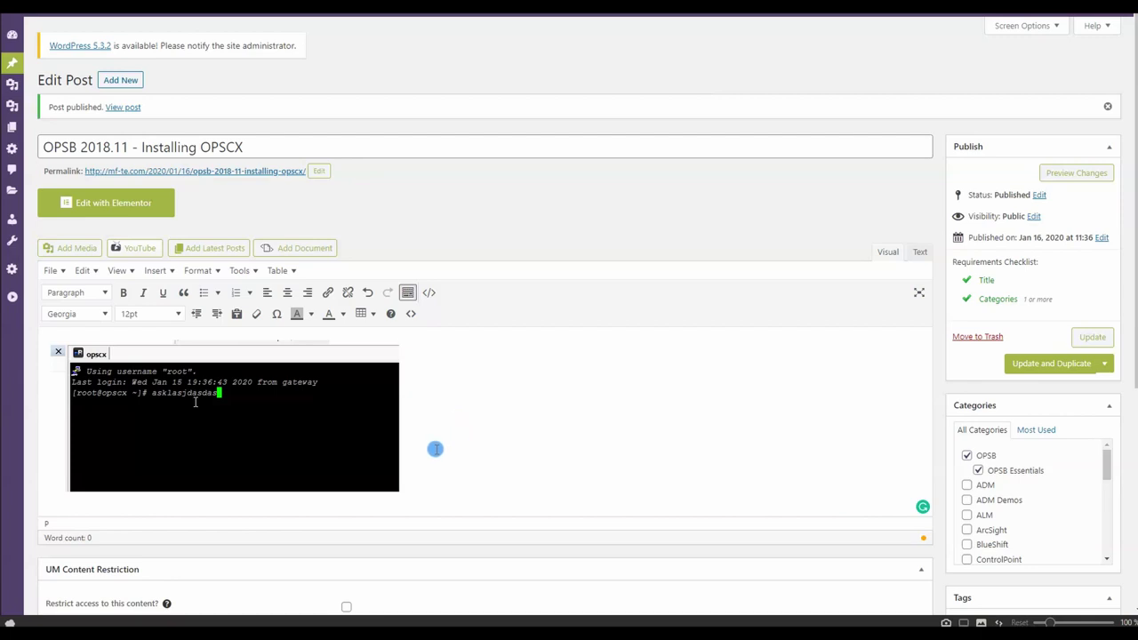
scroll(463, 412, down, 2)
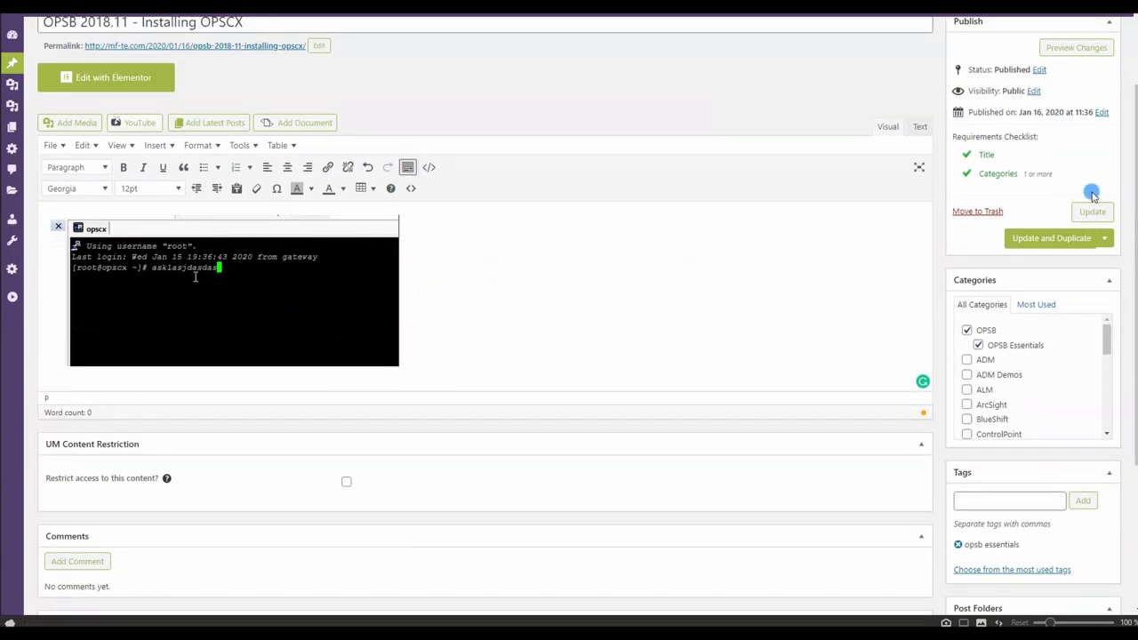
click(1076, 49)
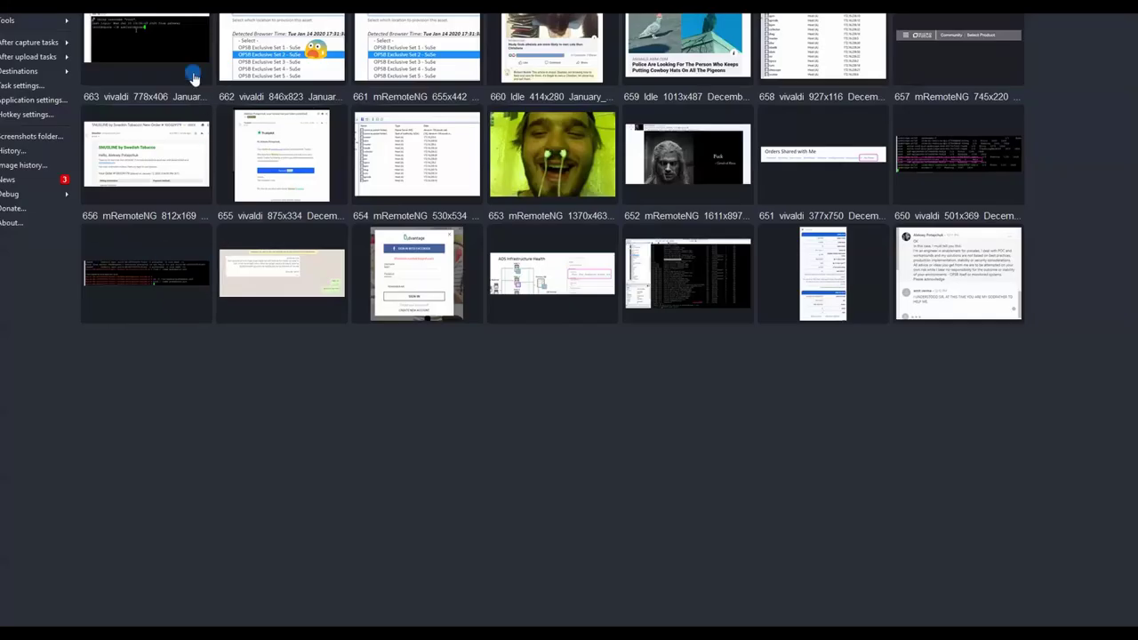
Copy the opscx recording as a file in ShareX, and delete the pasted image from the post body.
right_click(169, 56)
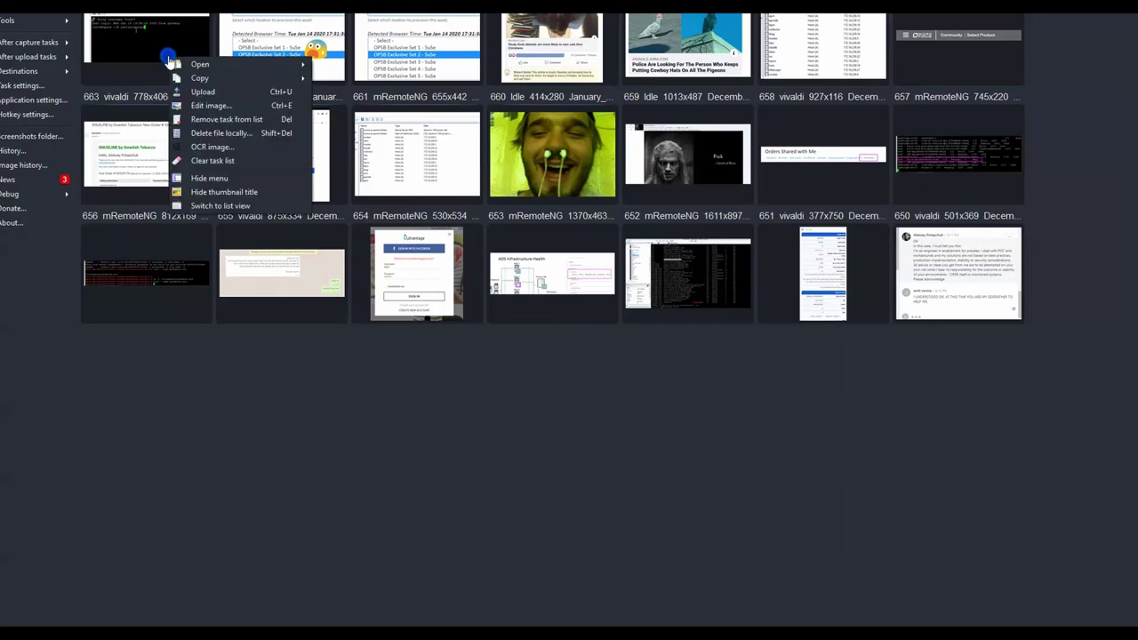
mouse_move(267, 78)
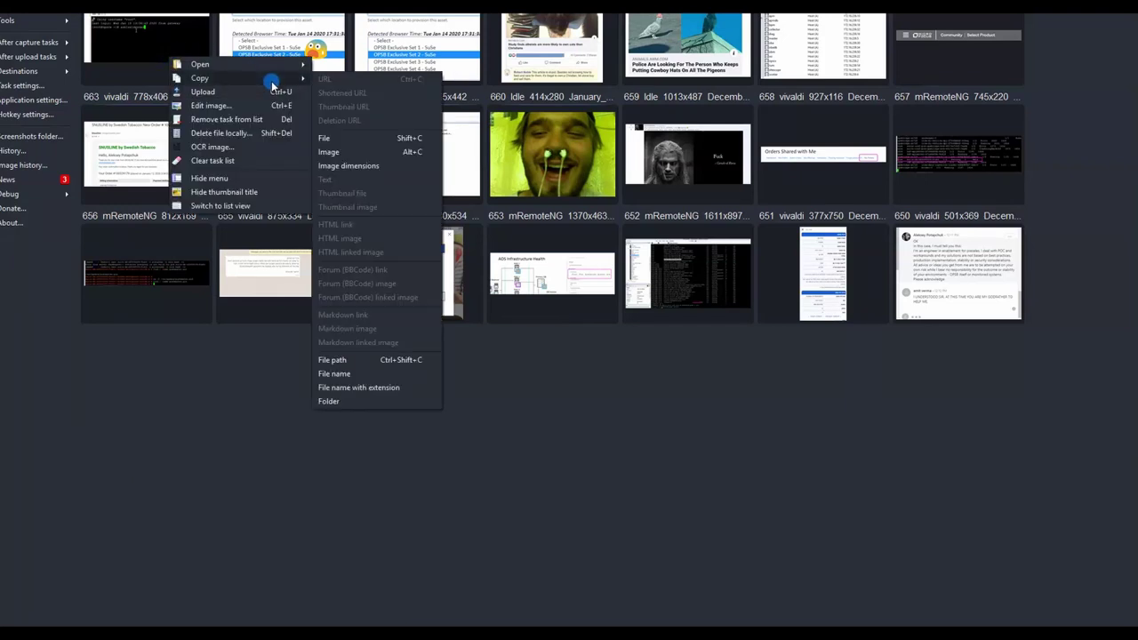
click(352, 139)
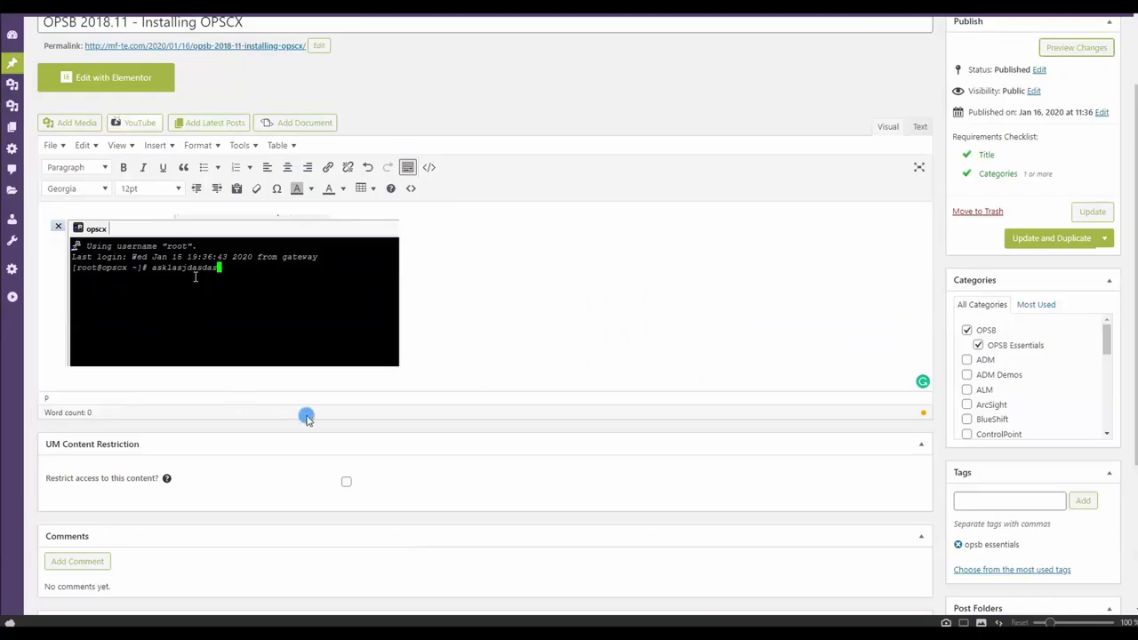
click(468, 356)
key(ctrl+a)
key(Delete)
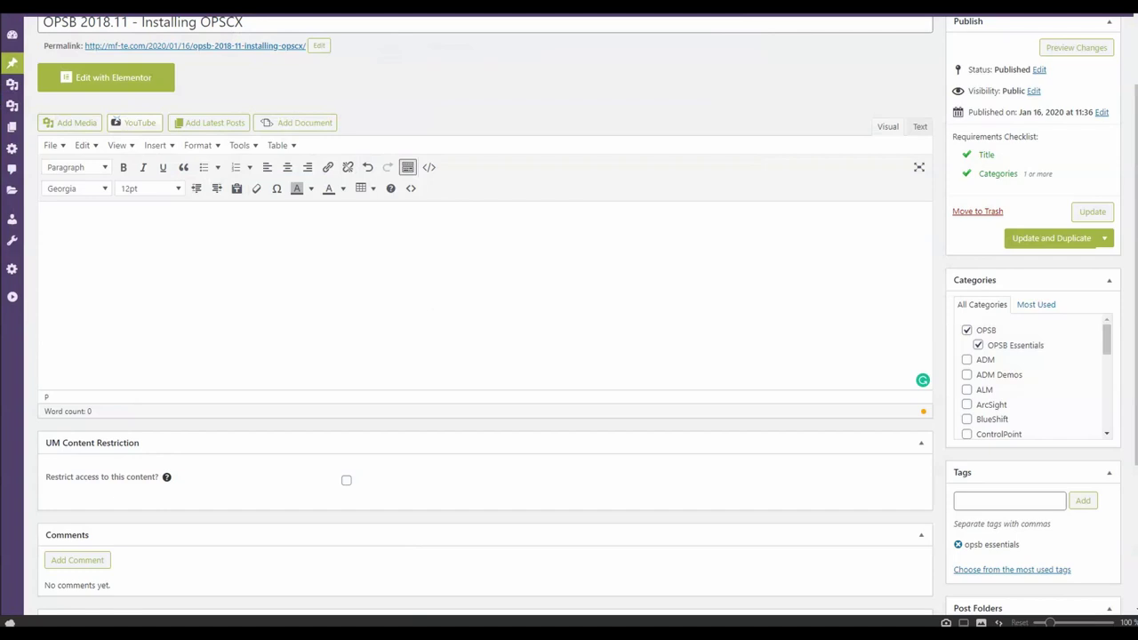
Check the Install page of the Operations Connector 2019.05 documentation, and close the opscx session in mRemoteNG.
click(273, 259)
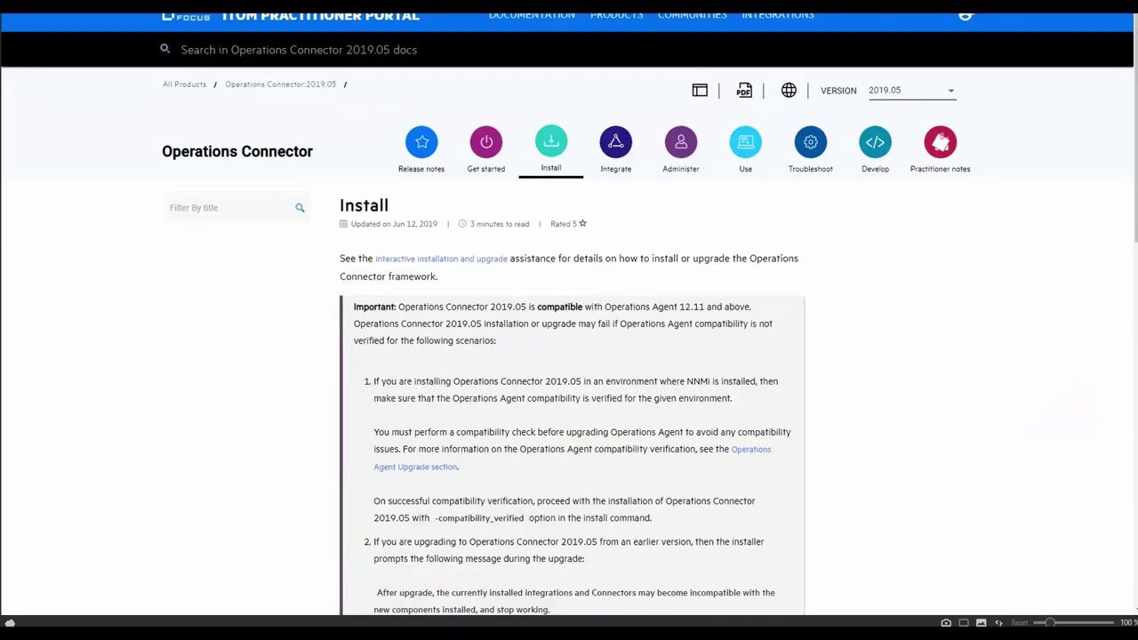
scroll(800, 275, down, 5)
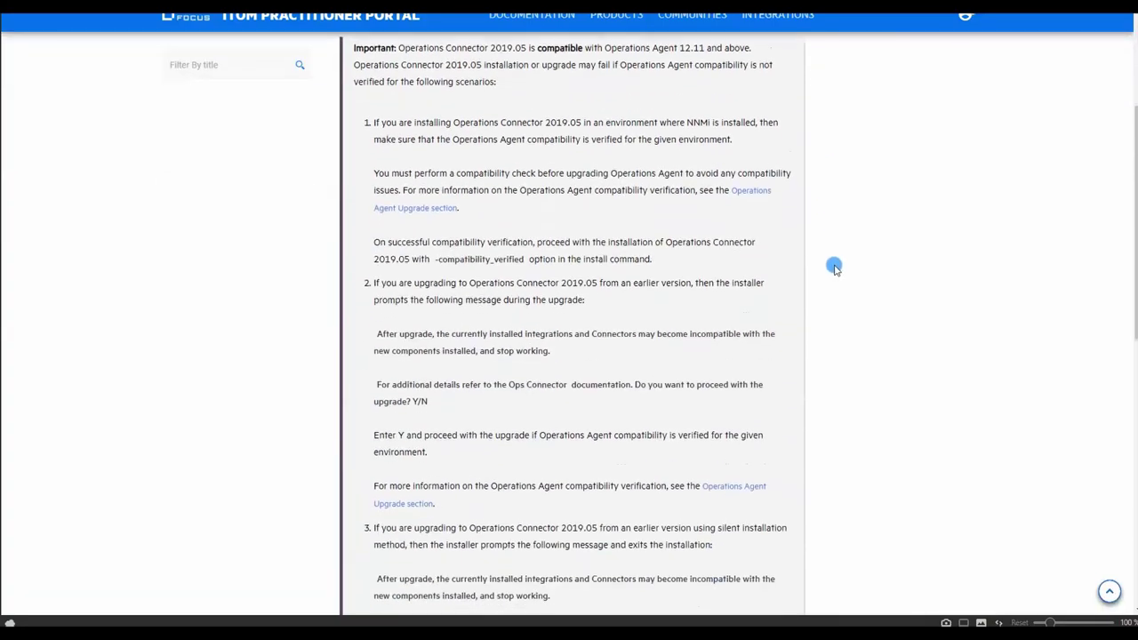
scroll(836, 267, up, 5)
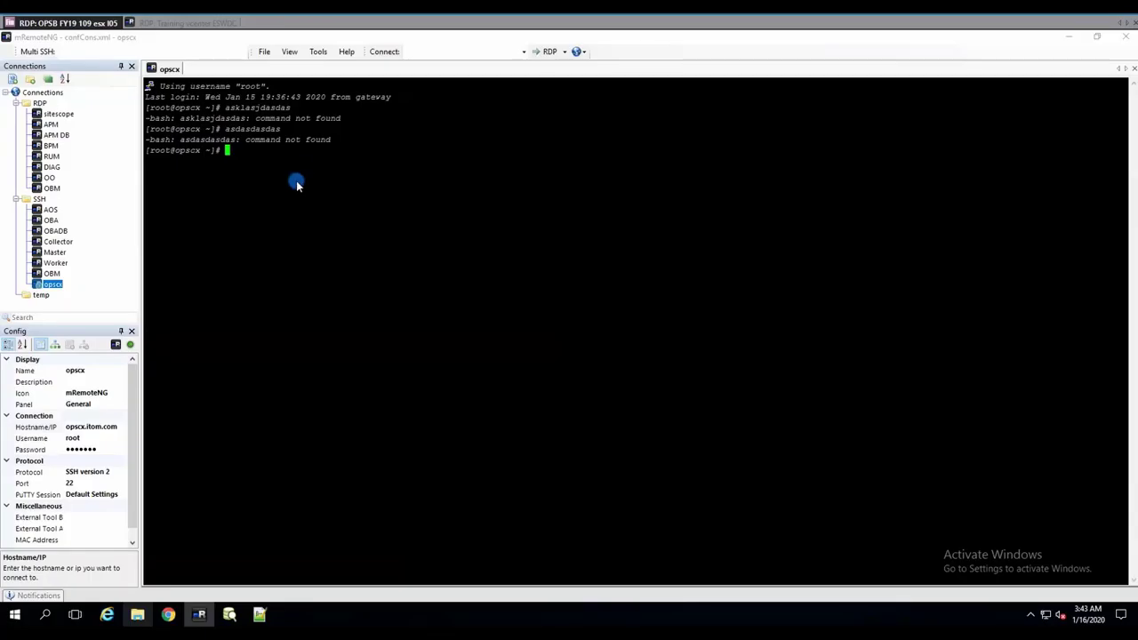
double_click(168, 70)
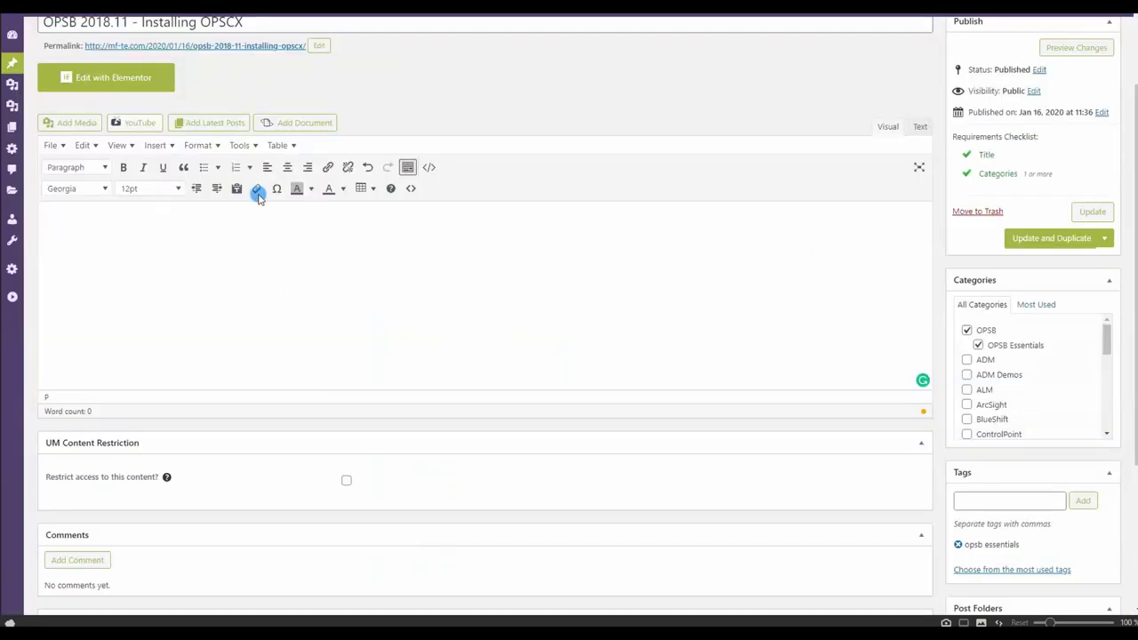
Enter "OPSCX can be installed on Windows and Linux hosts" in the post body, correcting the misspelled words.
click(241, 262)
text(OPSCX can be installaed on Windows and Li nux hosts)
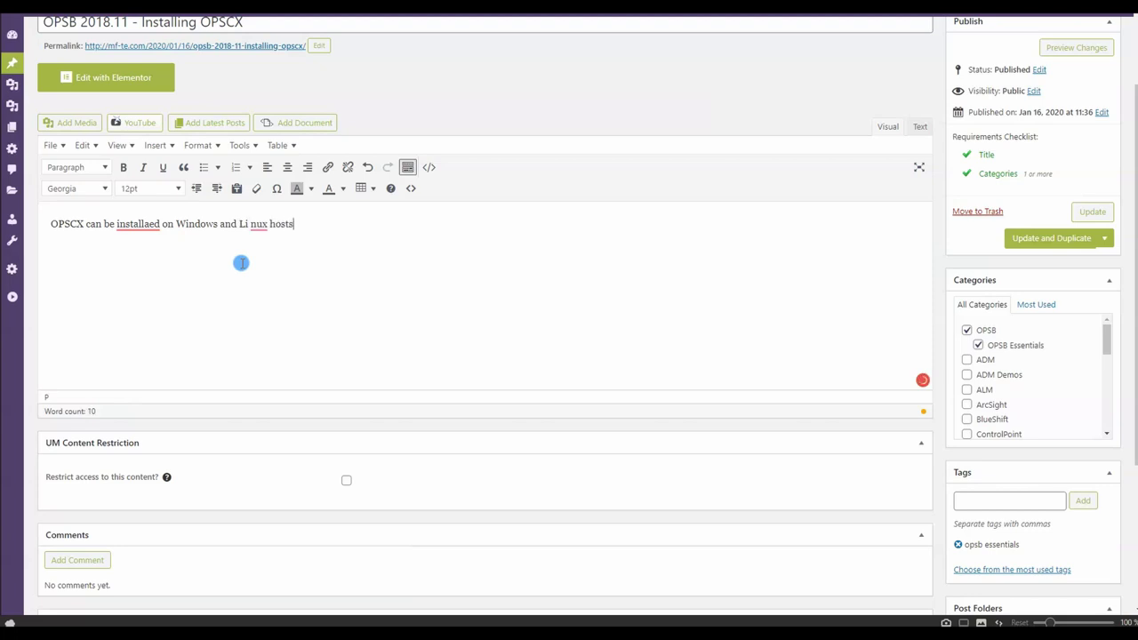
click(127, 224)
click(166, 246)
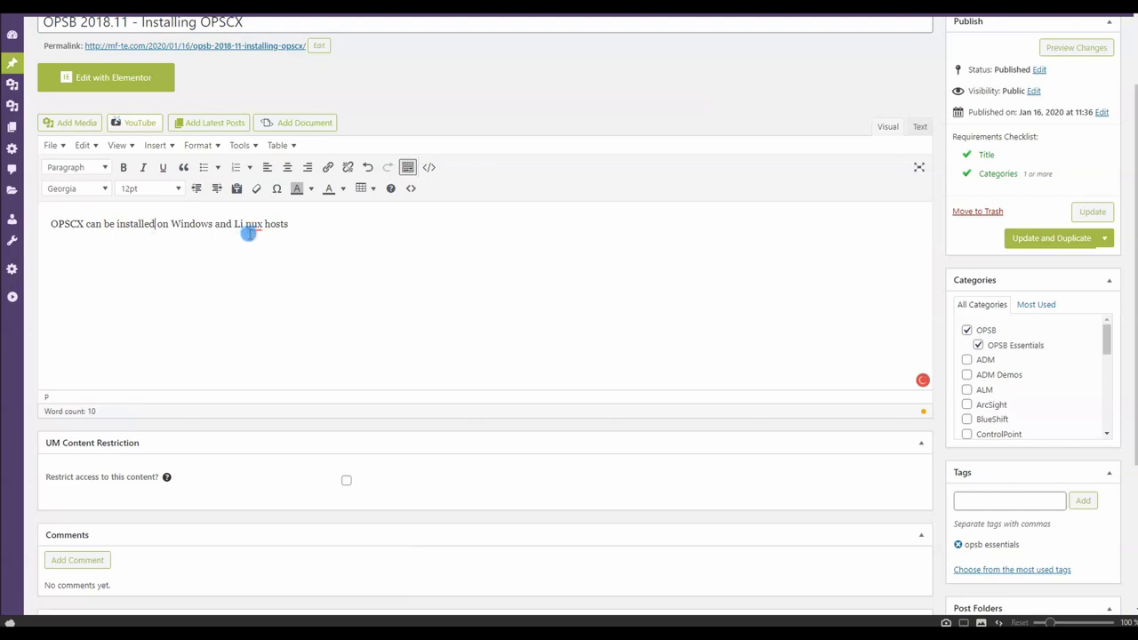
click(254, 223)
click(264, 246)
click(244, 223)
key(BackSpace)
key(BackSpace)
key(BackSpace)
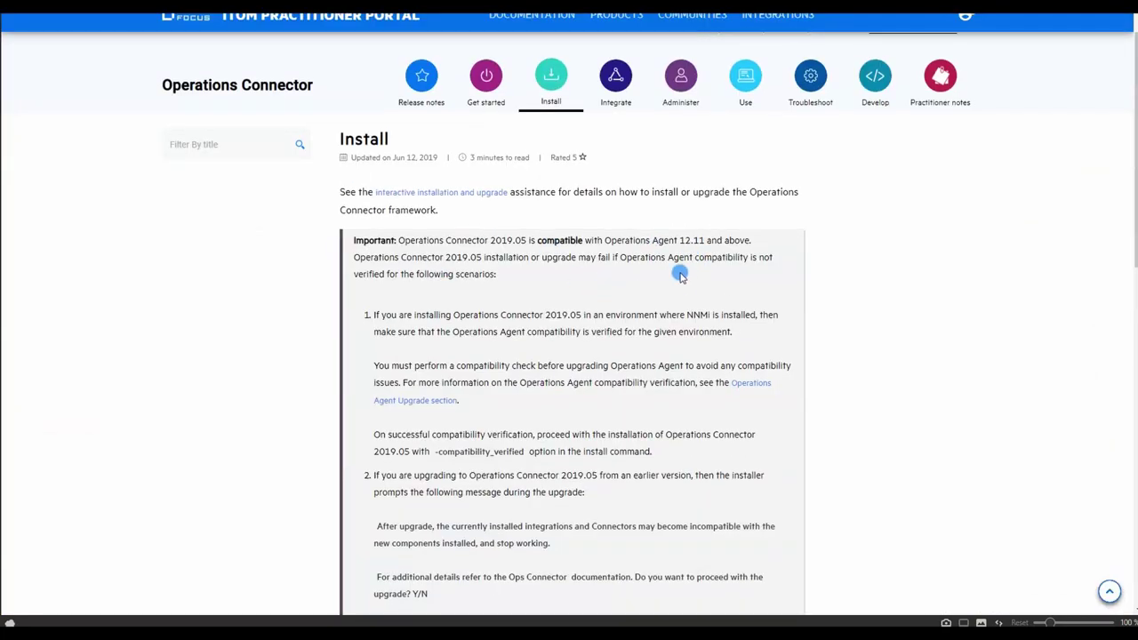
Add the sentence "We are going to use the Linux version because it is faster and easier to operate from OPSB perspective" to the paragraph.
scroll(694, 266, down, 3)
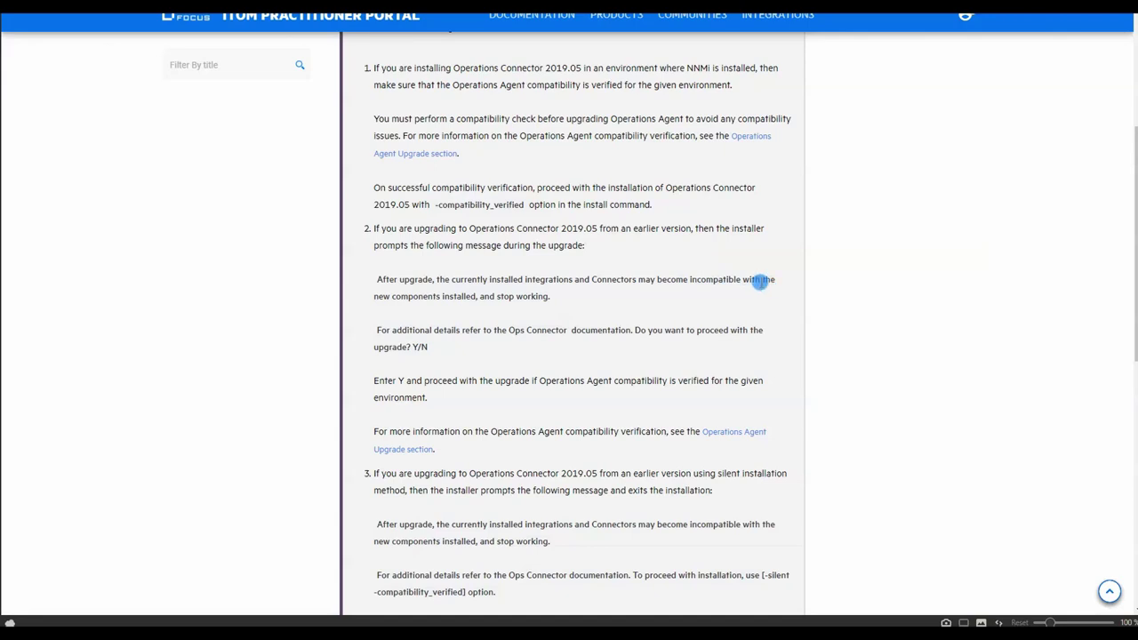
scroll(781, 296, up, 4)
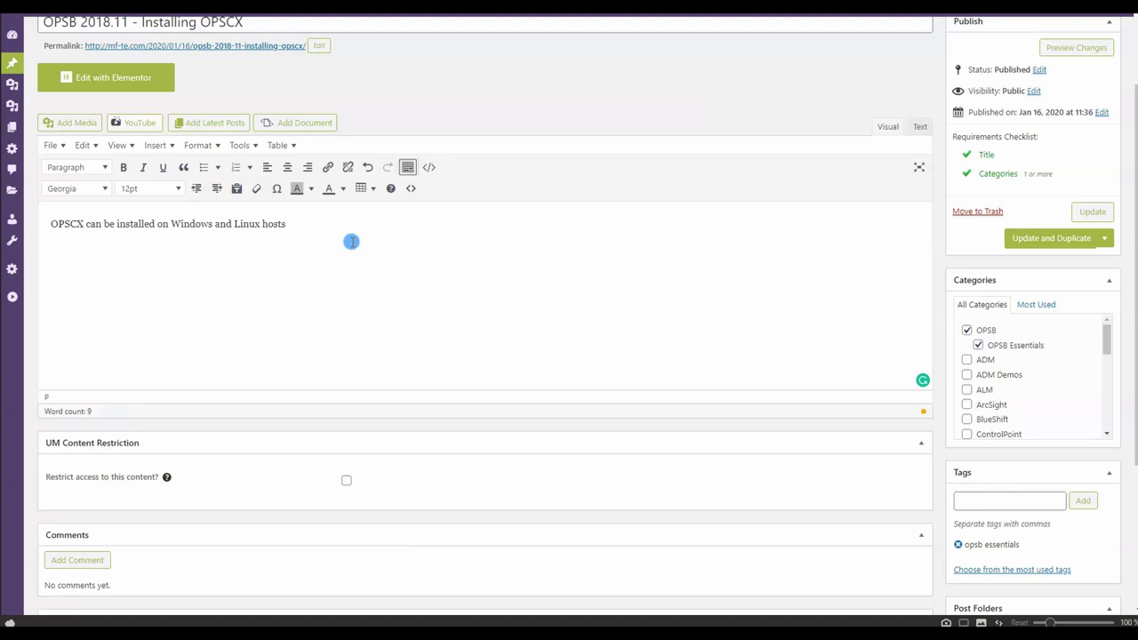
text(We are going to use the Linux version because )
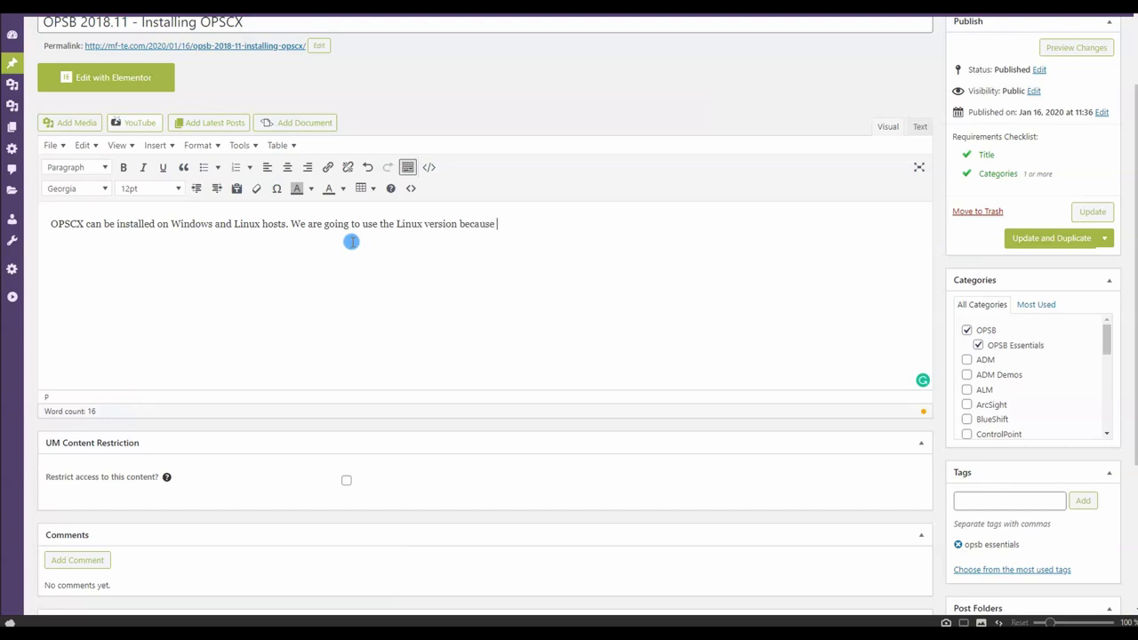
text(it is faster and easier to oper)
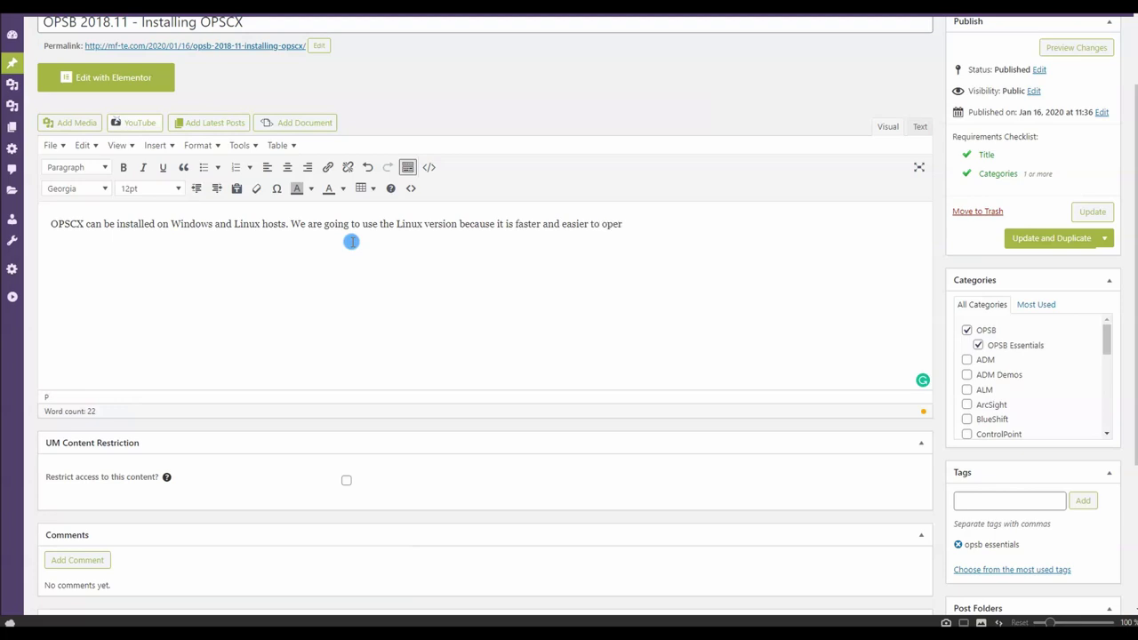
text(ate from OPSB perspective)
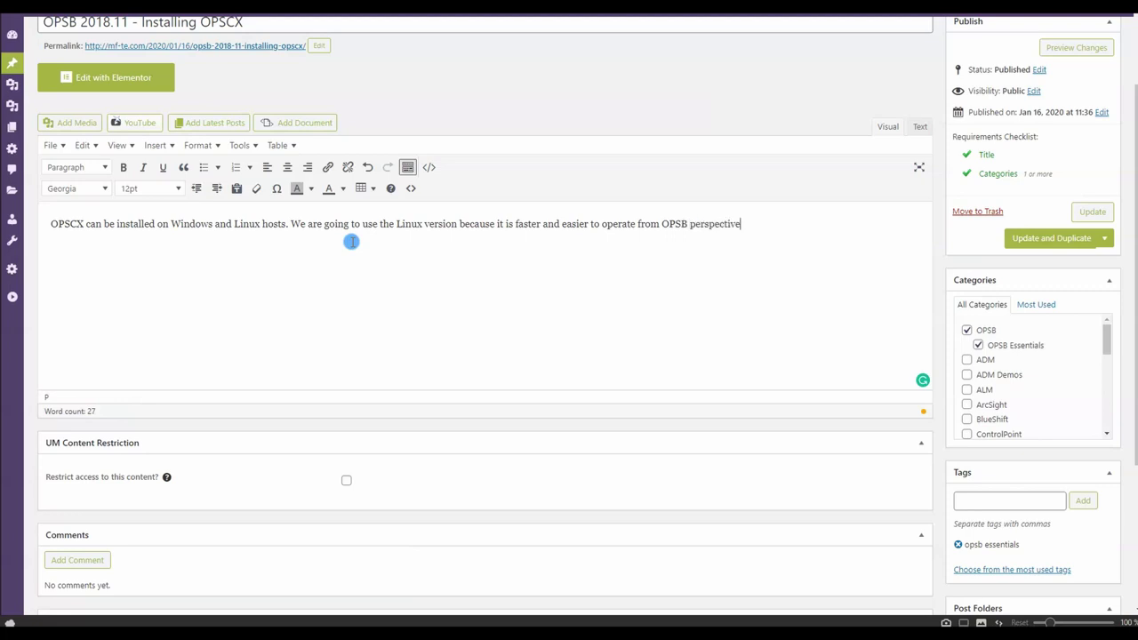
Finish the sentence with a period and add the line "The OPSCX bits were already transfered to your target server." below it.
text(. All)
key(BackSpace)
key(BackSpace)
text(All of)
text(The OPSCX)
text( bits were al)
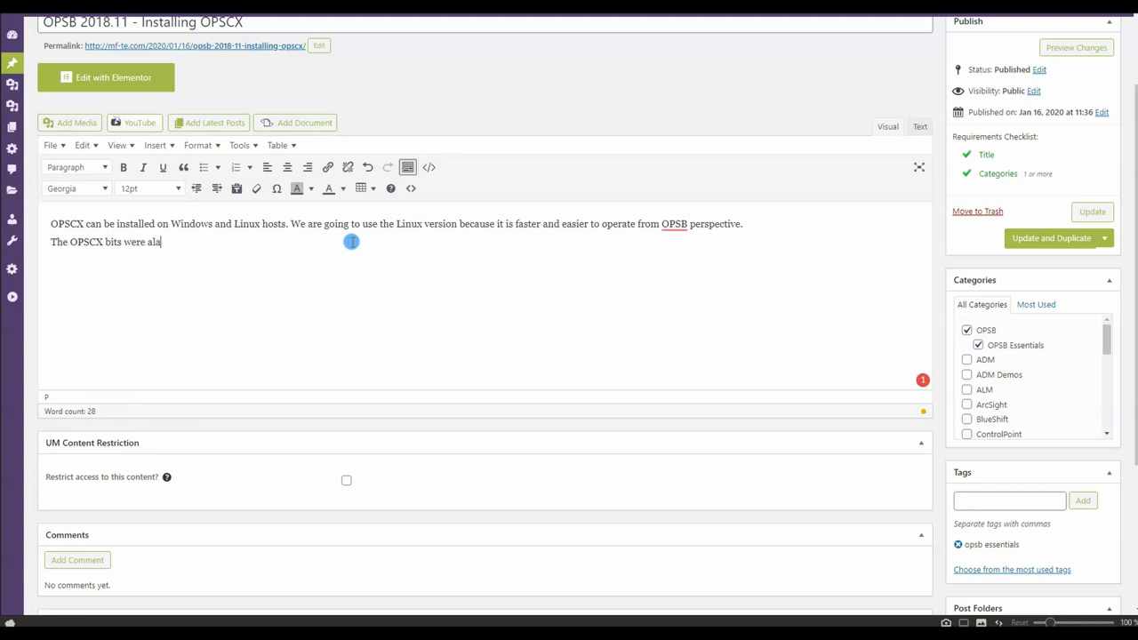
text(ready tran)
text(fered to your )
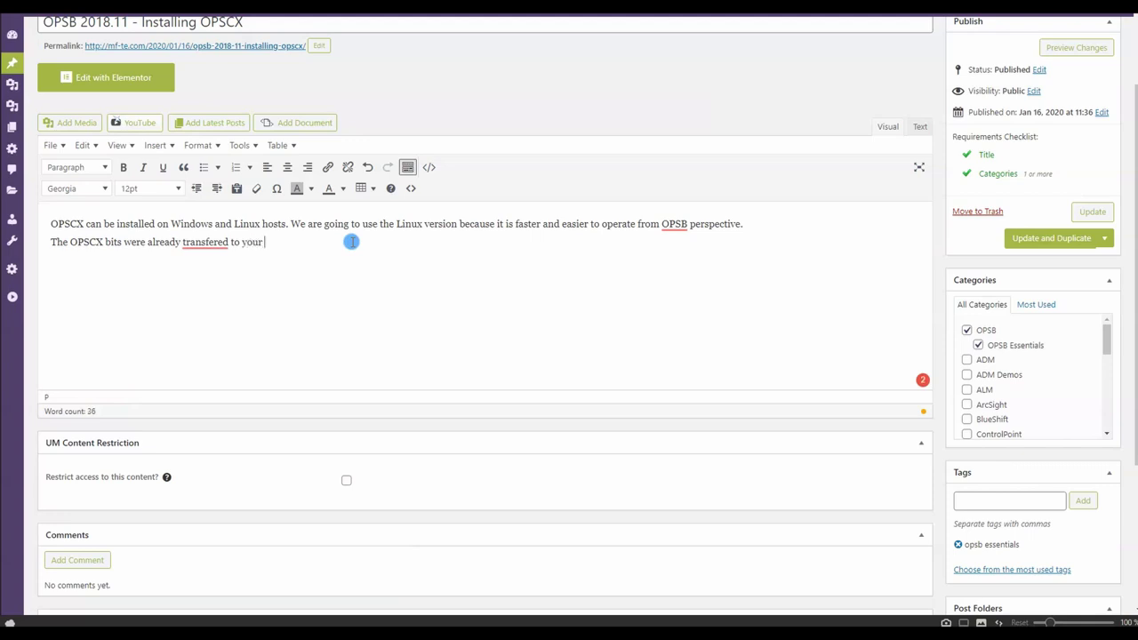
text(target server.)
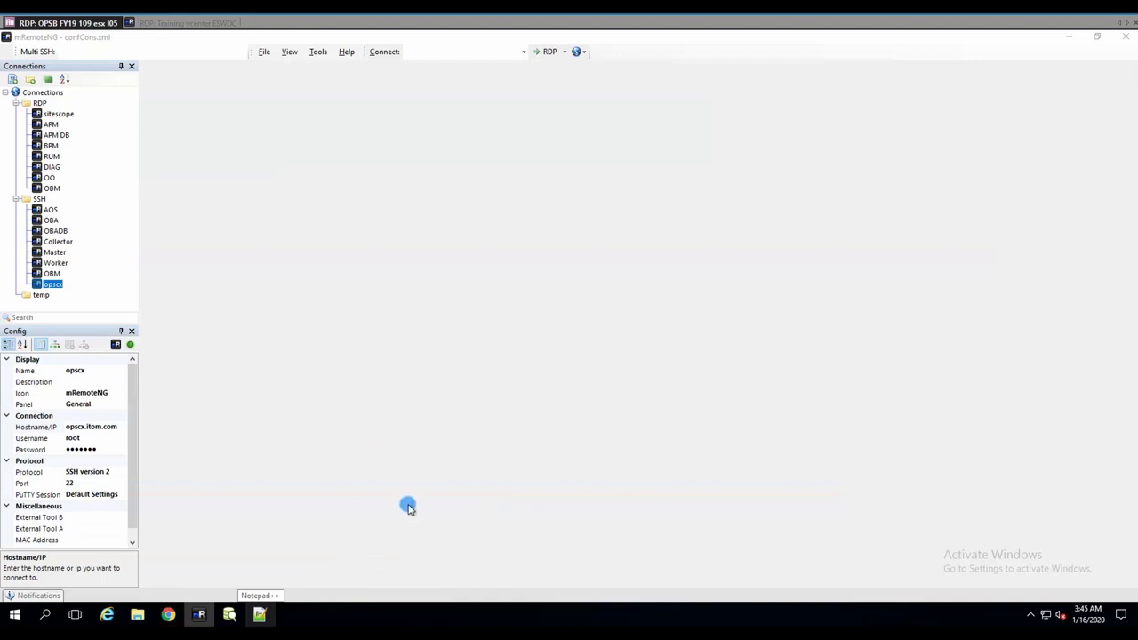
click(171, 614)
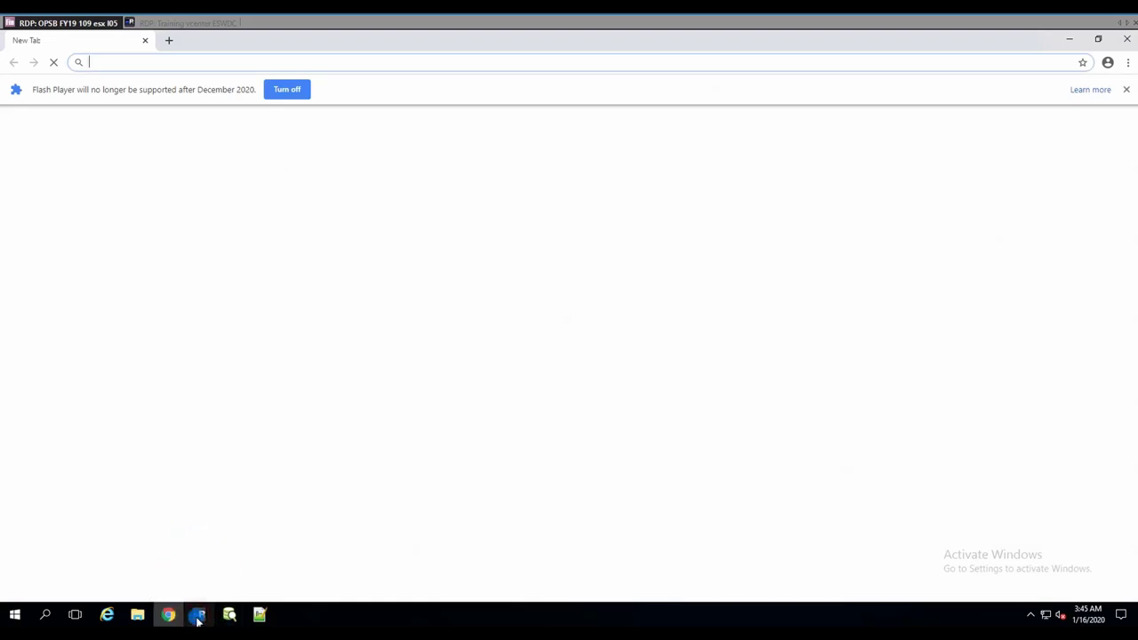
click(198, 616)
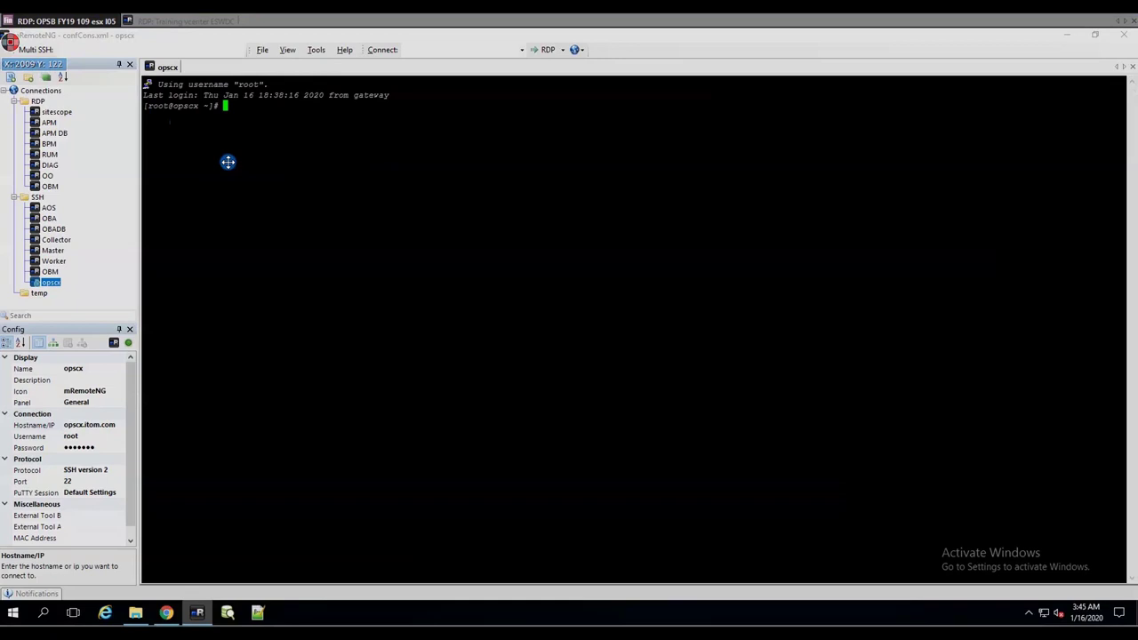
drag(255, 297, 12, 73)
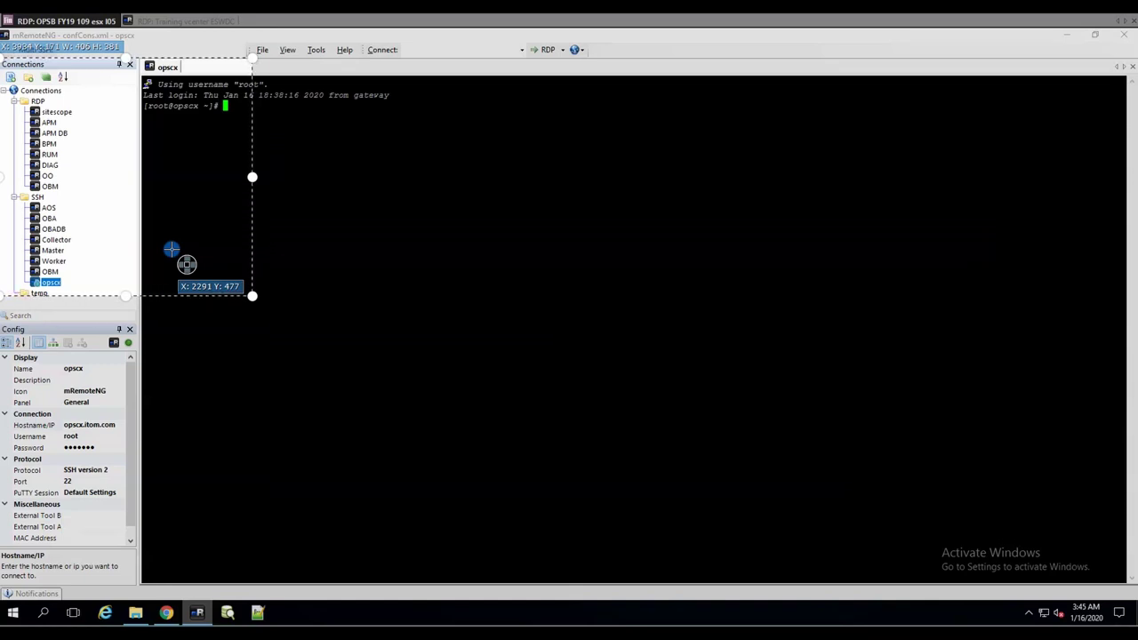
drag(252, 295, 944, 585)
drag(535, 386, 278, 122)
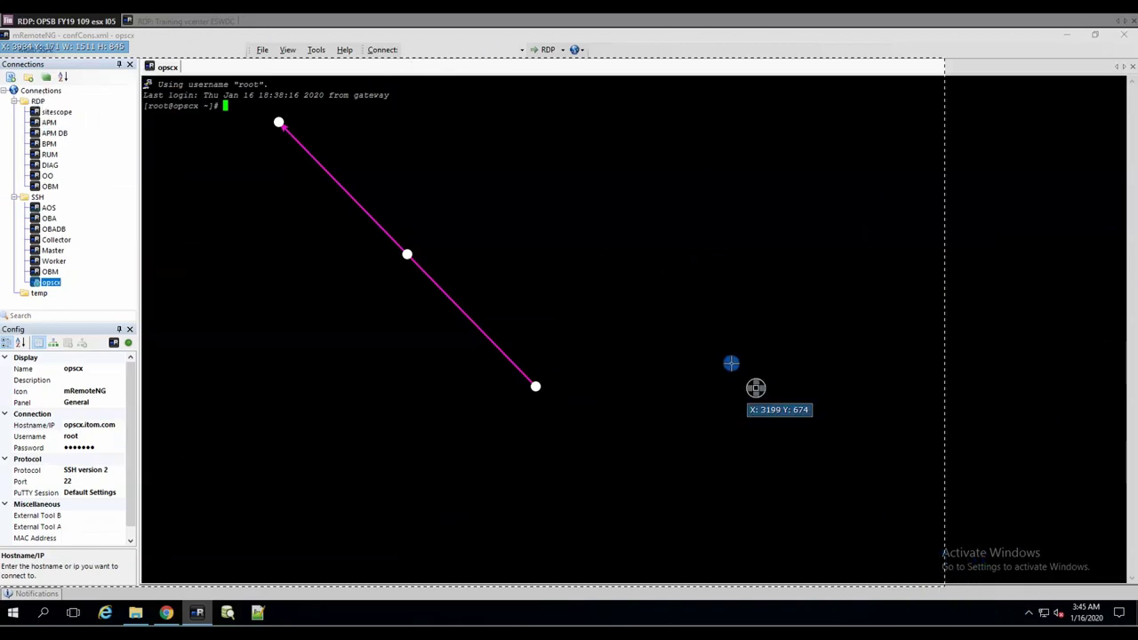
click(722, 355)
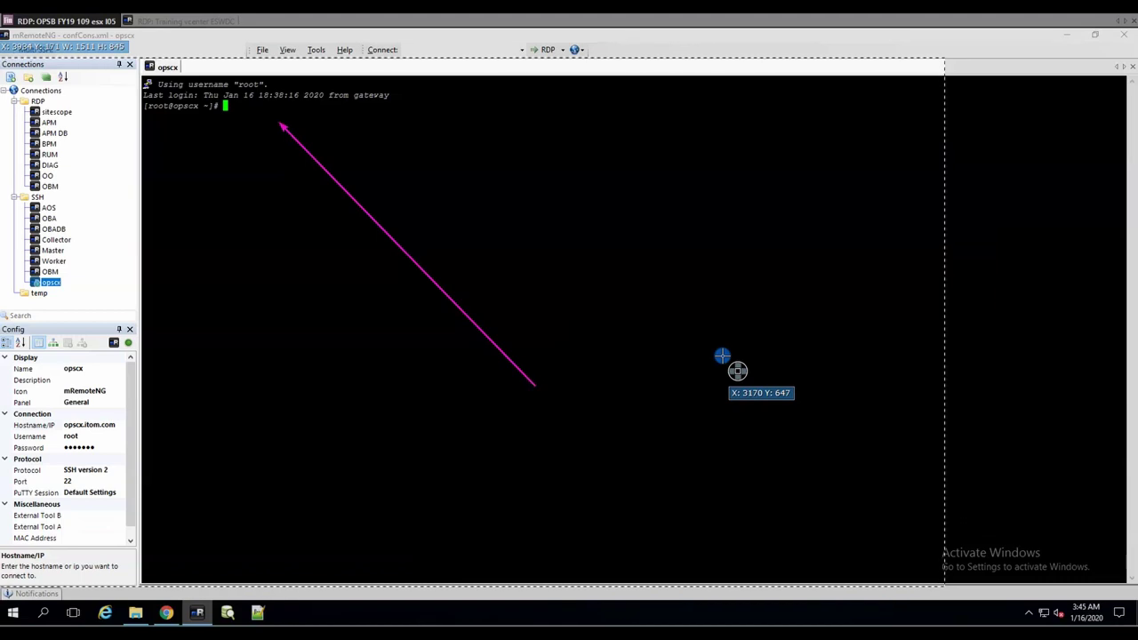
key(Escape)
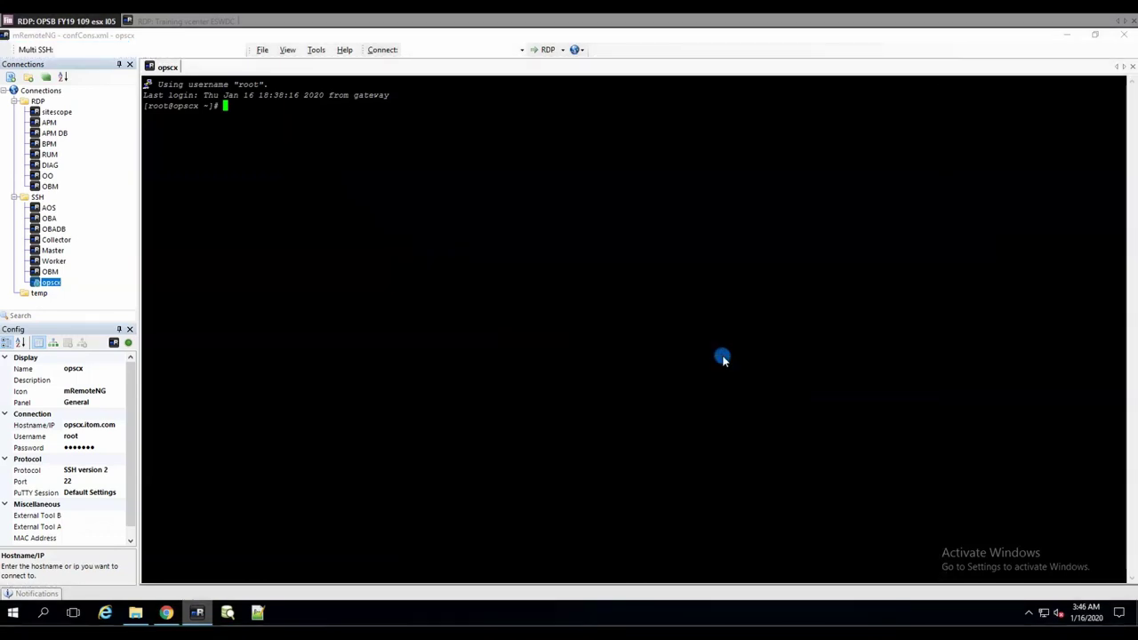
Capture the connection tree and opscx terminal area, outlining the opscx tree entry and the opscx session tab with rectangles.
key(Print)
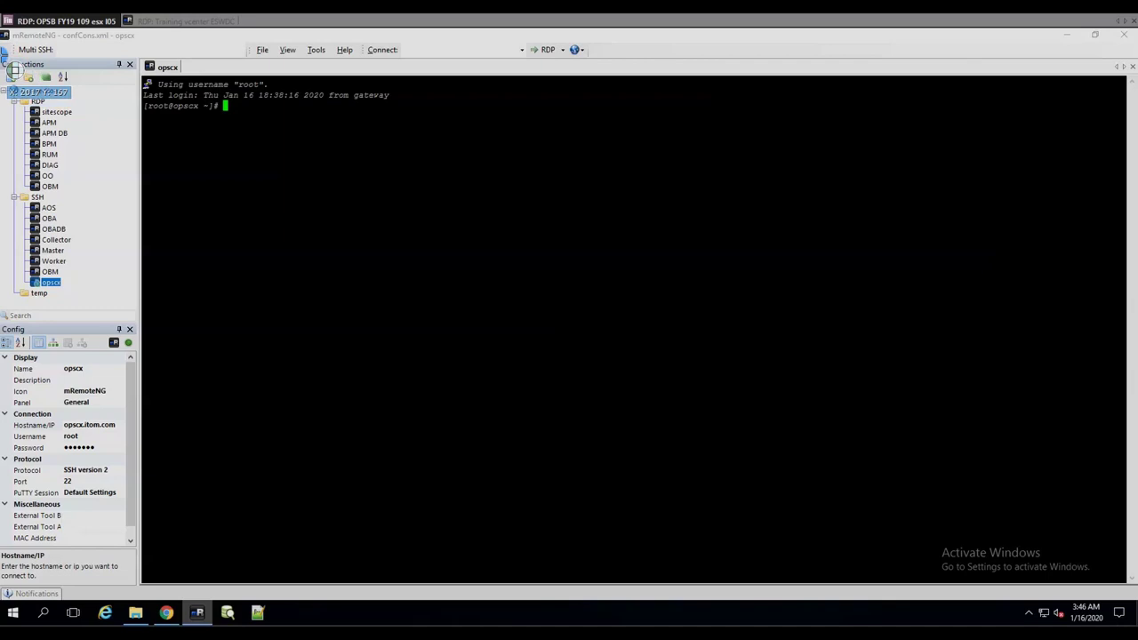
drag(4, 54, 267, 290)
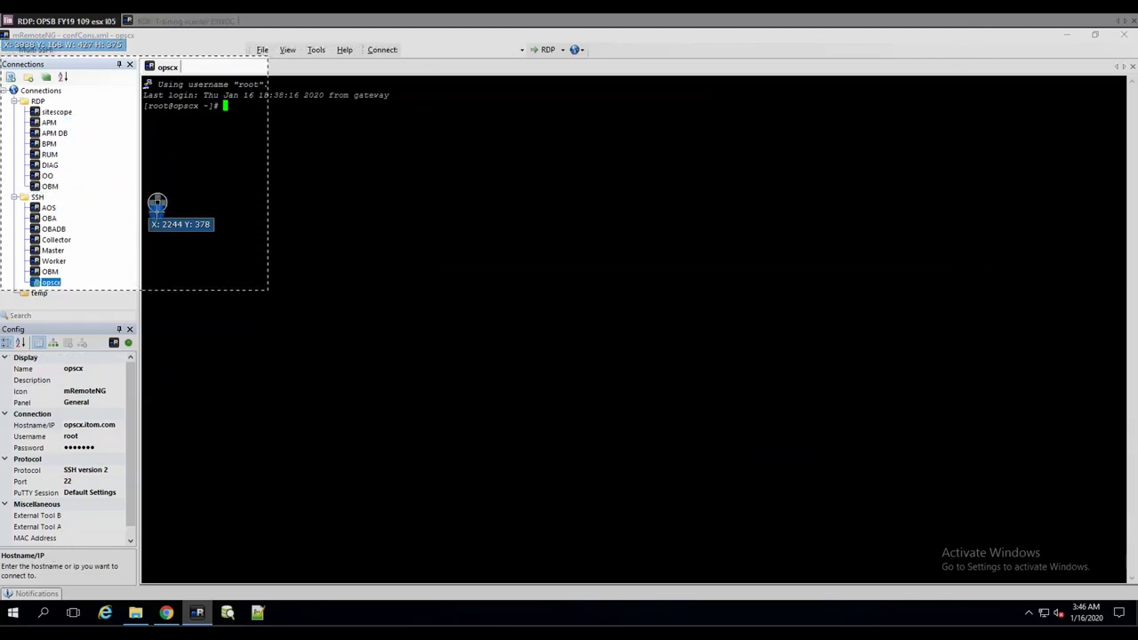
drag(18, 278, 73, 285)
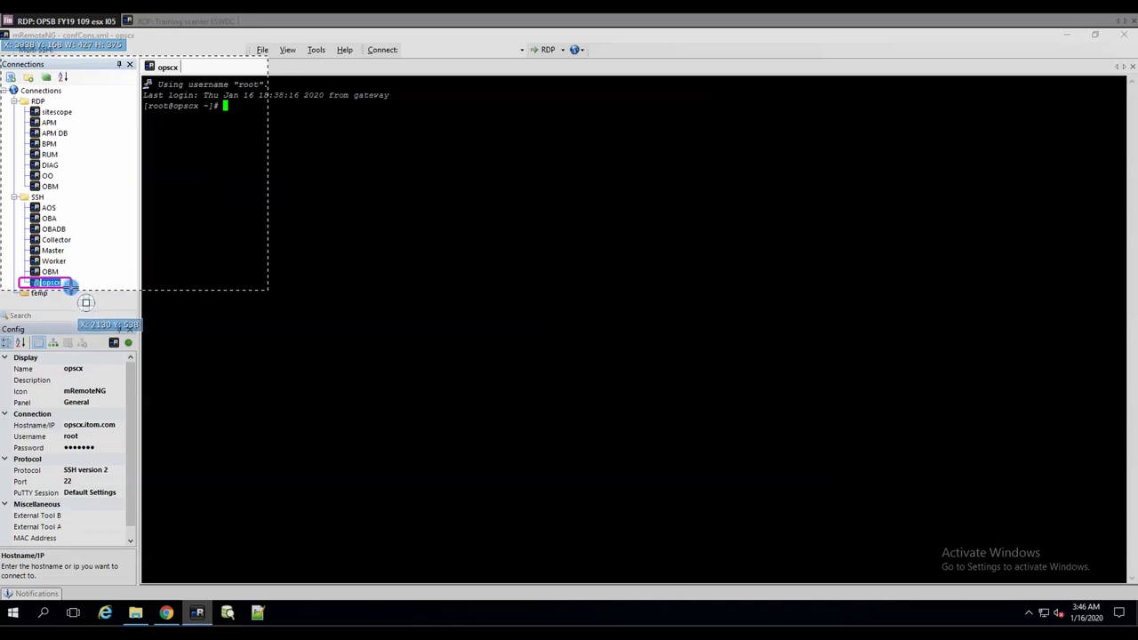
drag(141, 60, 183, 75)
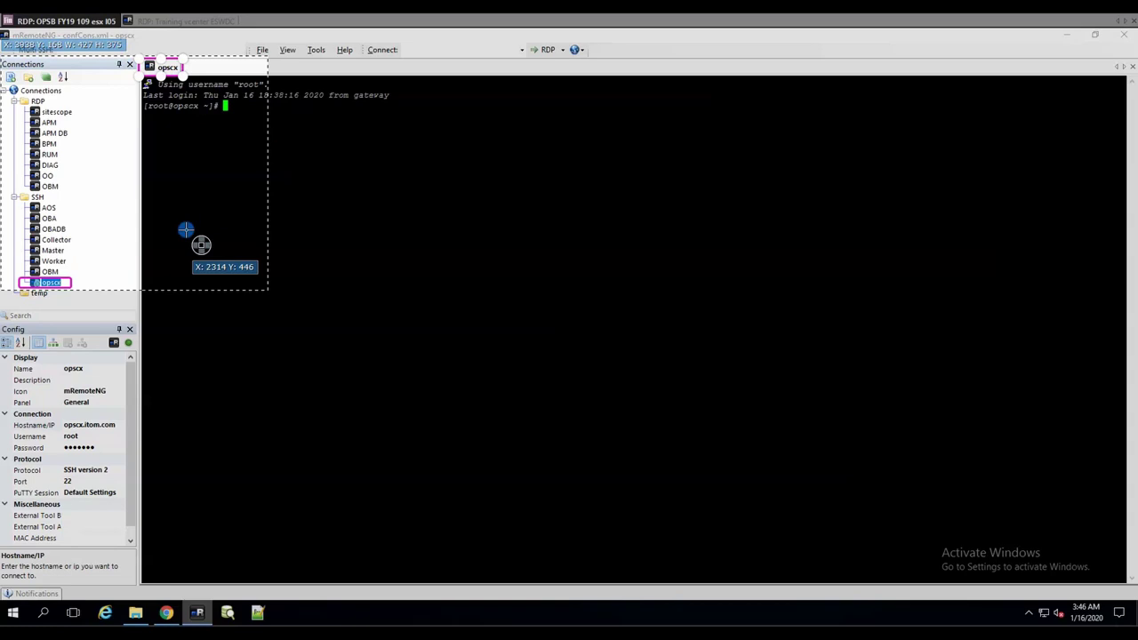
key(Return)
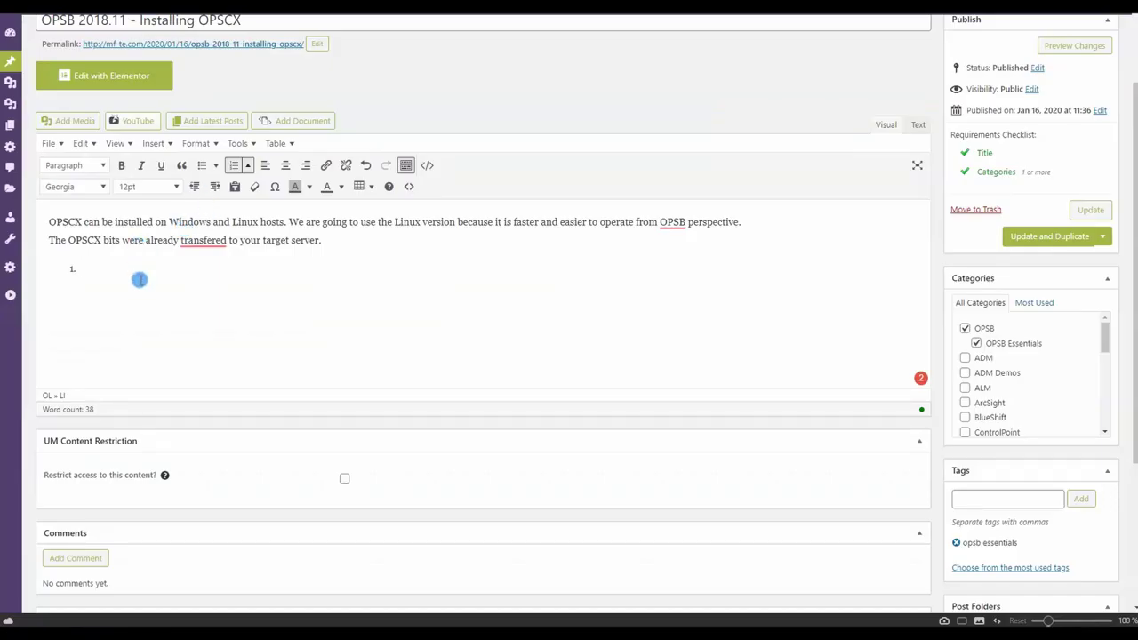
Correct the misspelled word "transfered" to "transferred" in the post's introductory text.
click(139, 272)
click(204, 240)
click(217, 259)
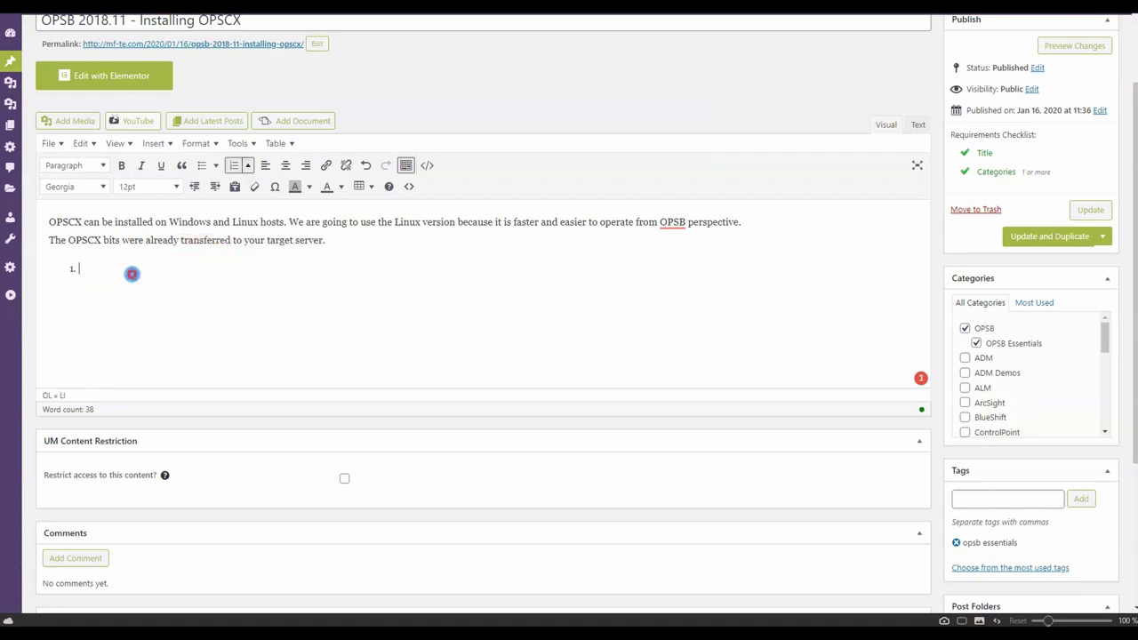
Write list item 1 "Connect to the OPSCX host via SSH" and paste the annotated screenshot below it.
click(287, 268)
text(Conne)
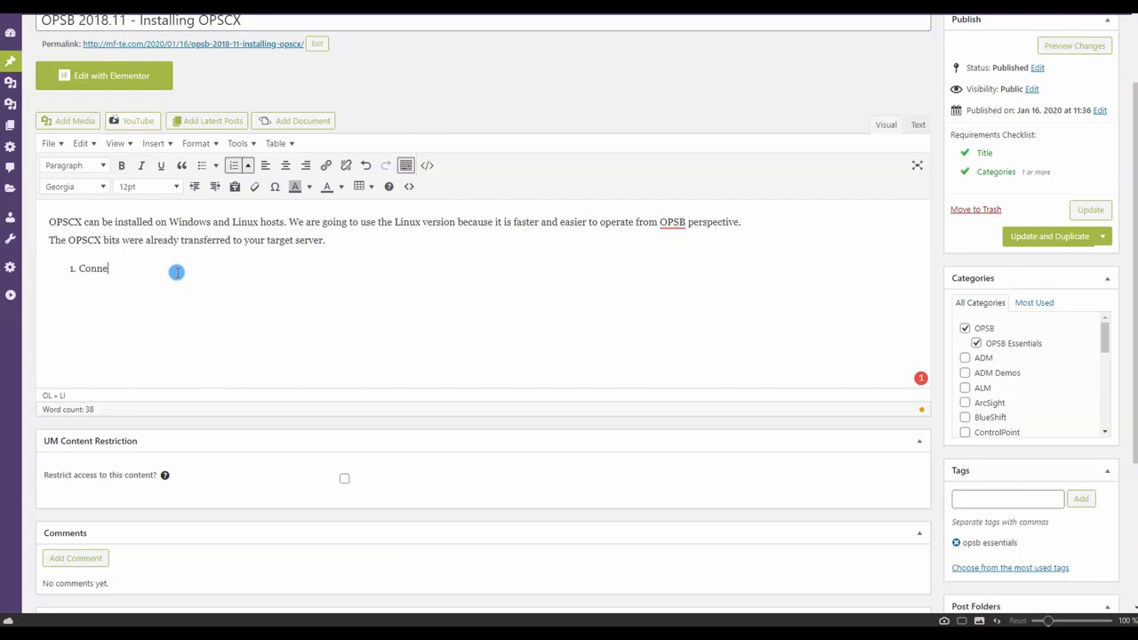
text(ct to the OPSCX host via SSH)
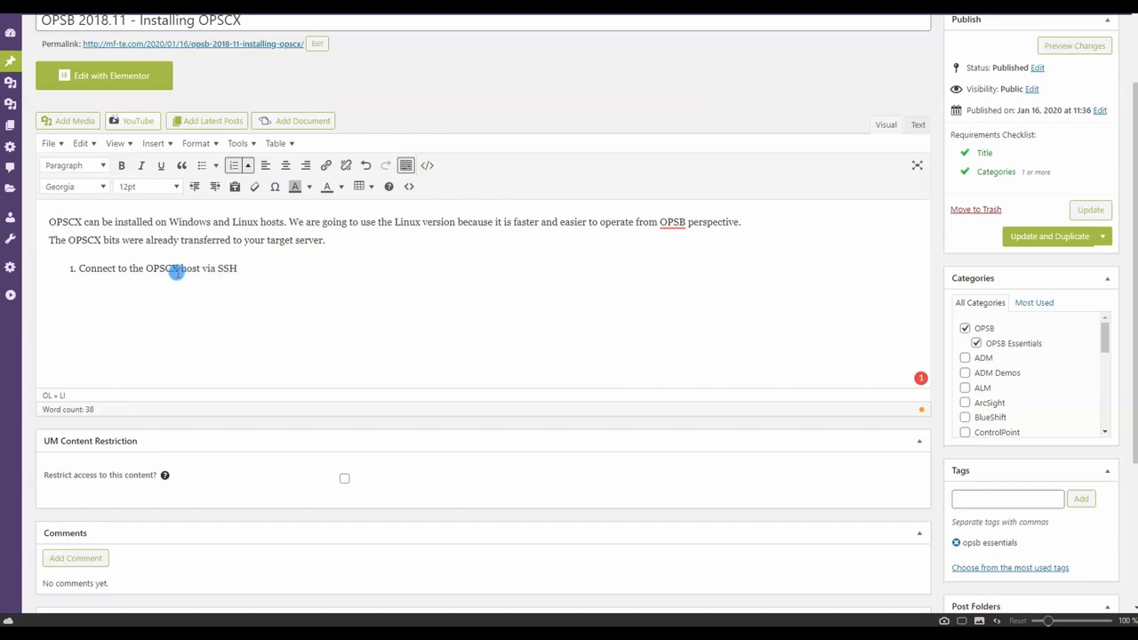
key(ctrl+v)
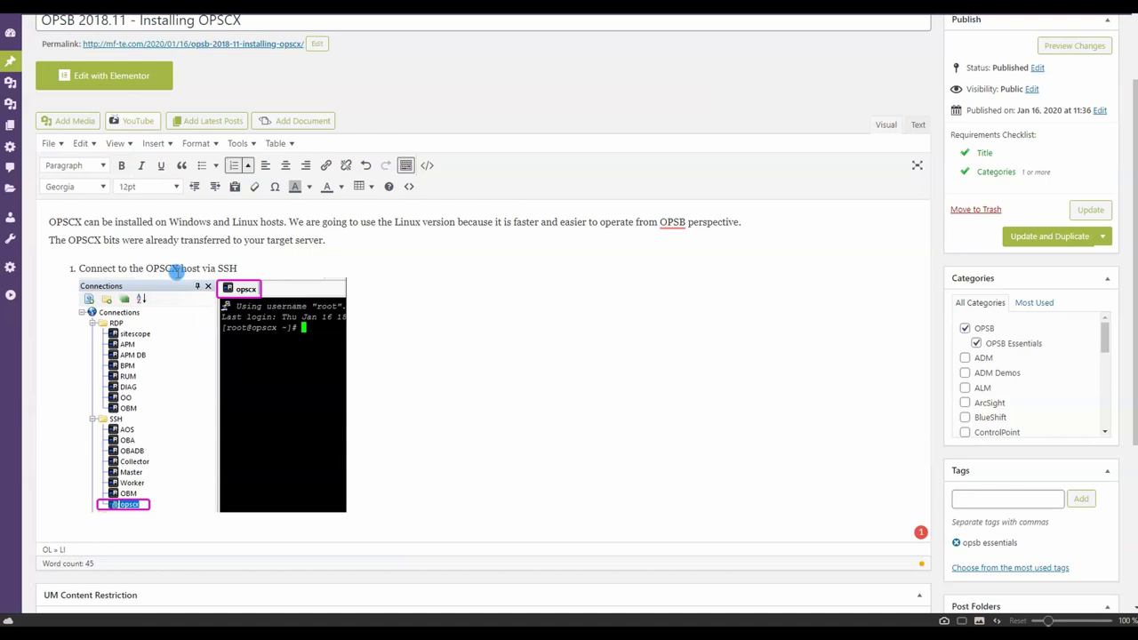
Add list item 2 with the text "List the directory contents. by default".
key(Return)
text(List the )
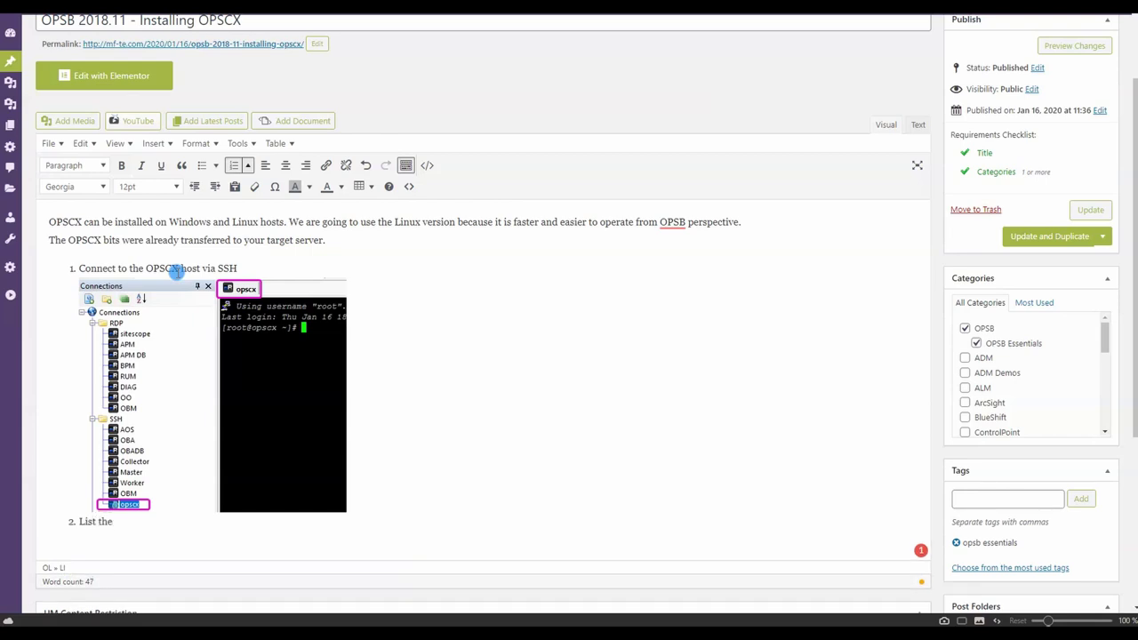
text(directory contents. by default)
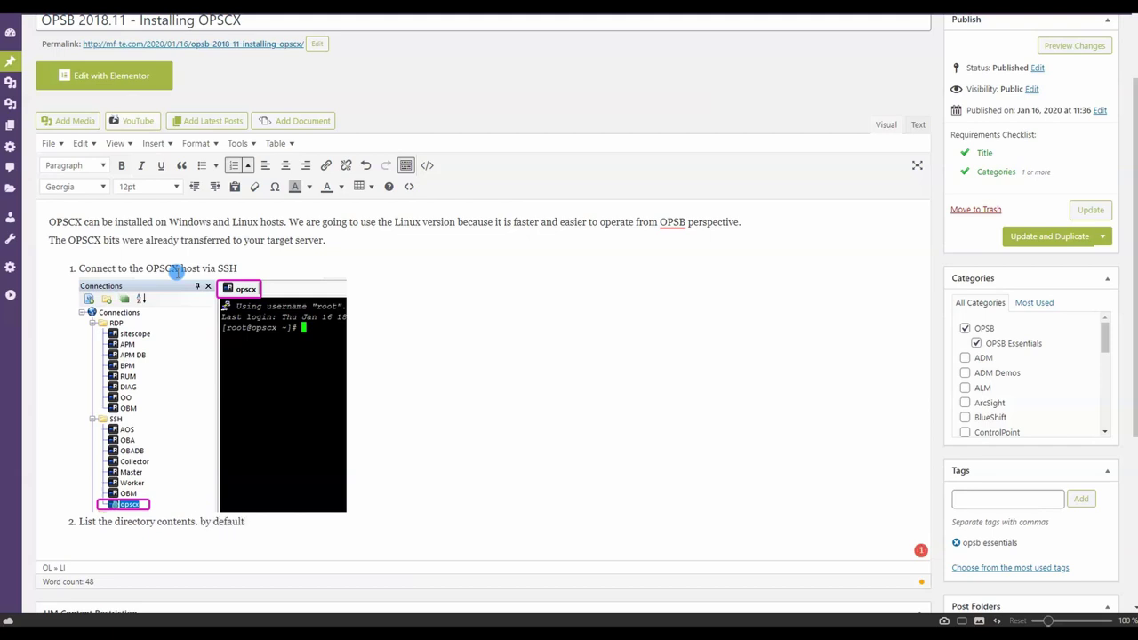
scroll(151, 253, down, 2)
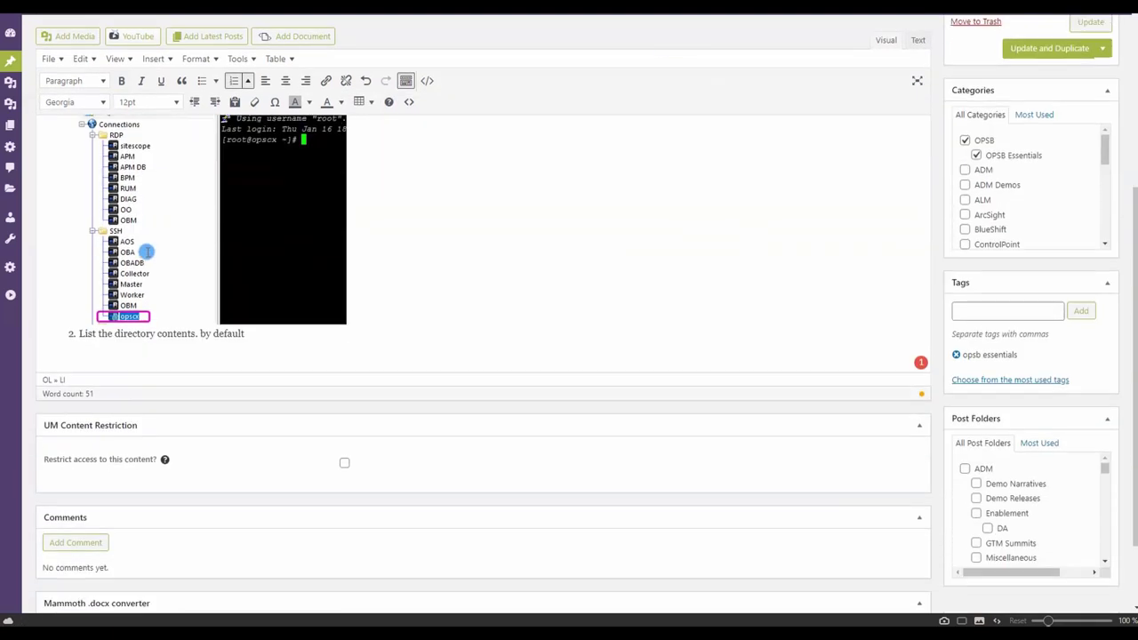
scroll(218, 278, up, 1)
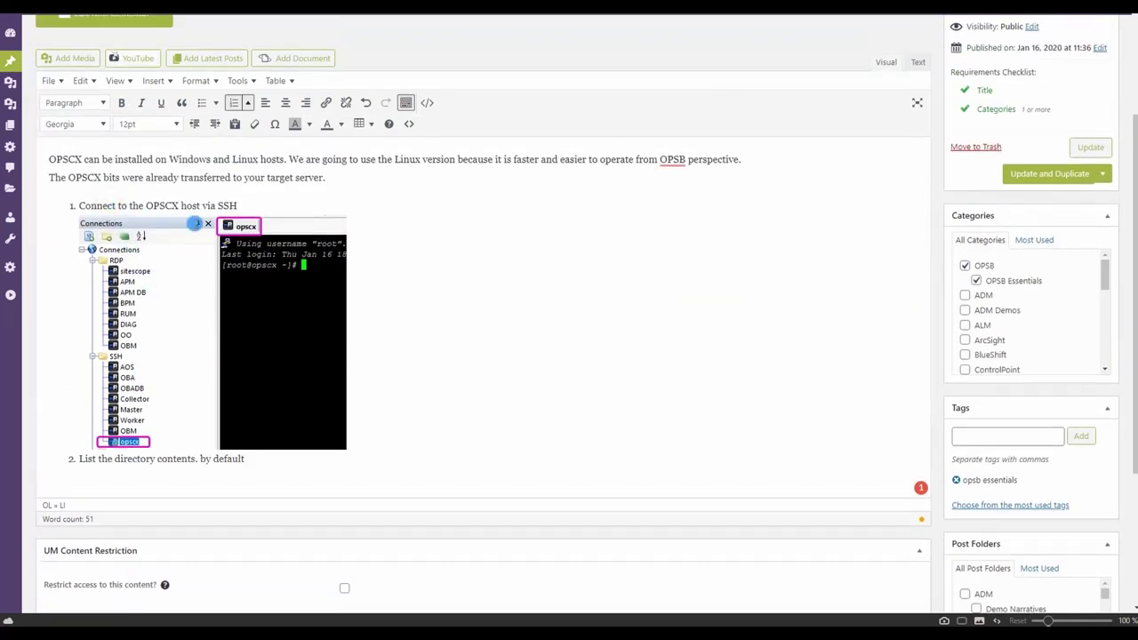
double_click(100, 205)
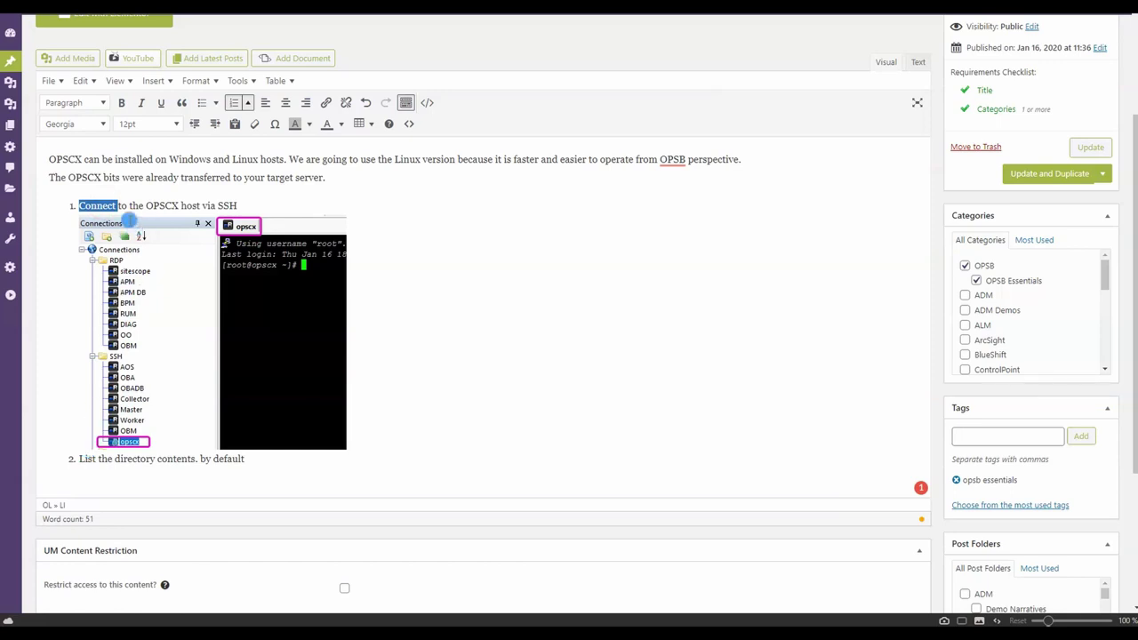
click(150, 205)
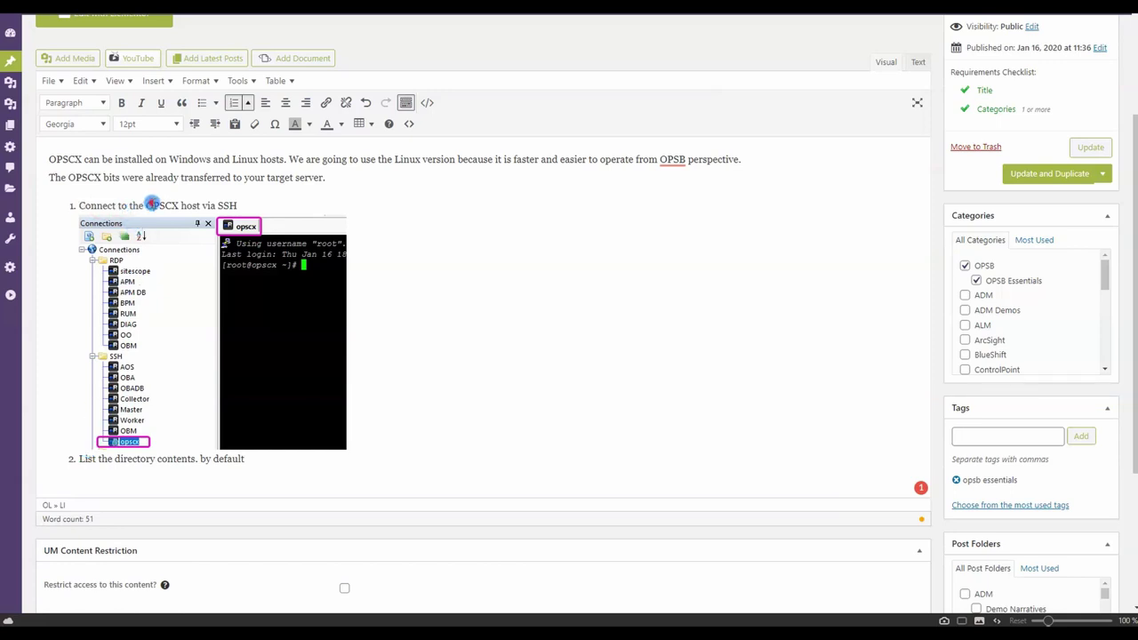
Capitalize "By" in list item 2 and put "By default" on its own line within the item.
click(201, 459)
key(BackSpace)
text(B)
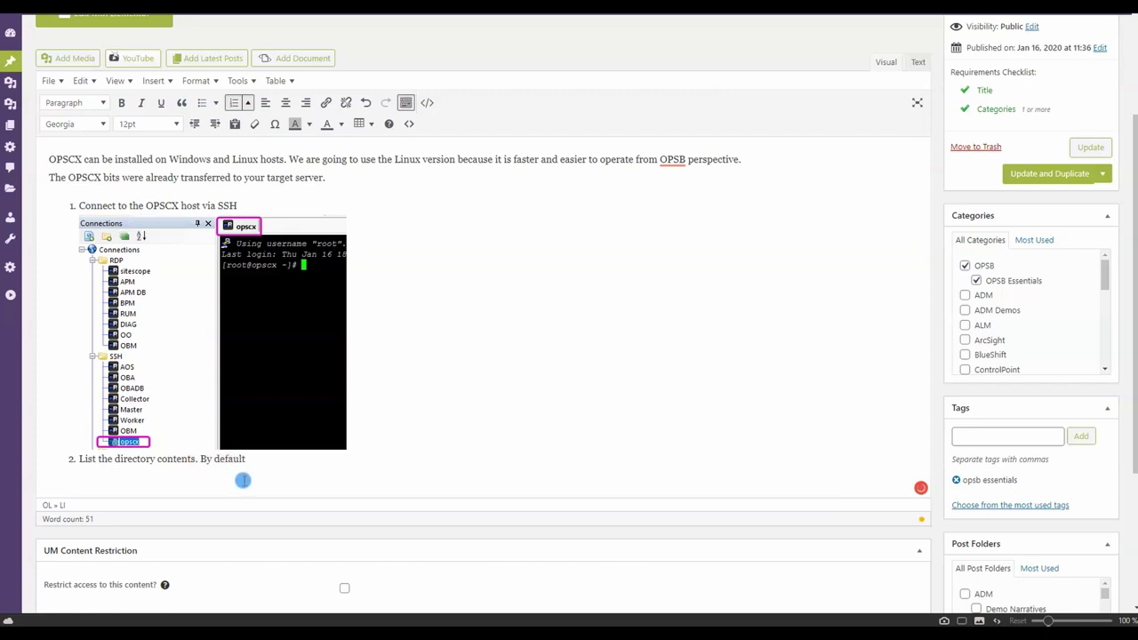
key(Left)
key(shift+Return)
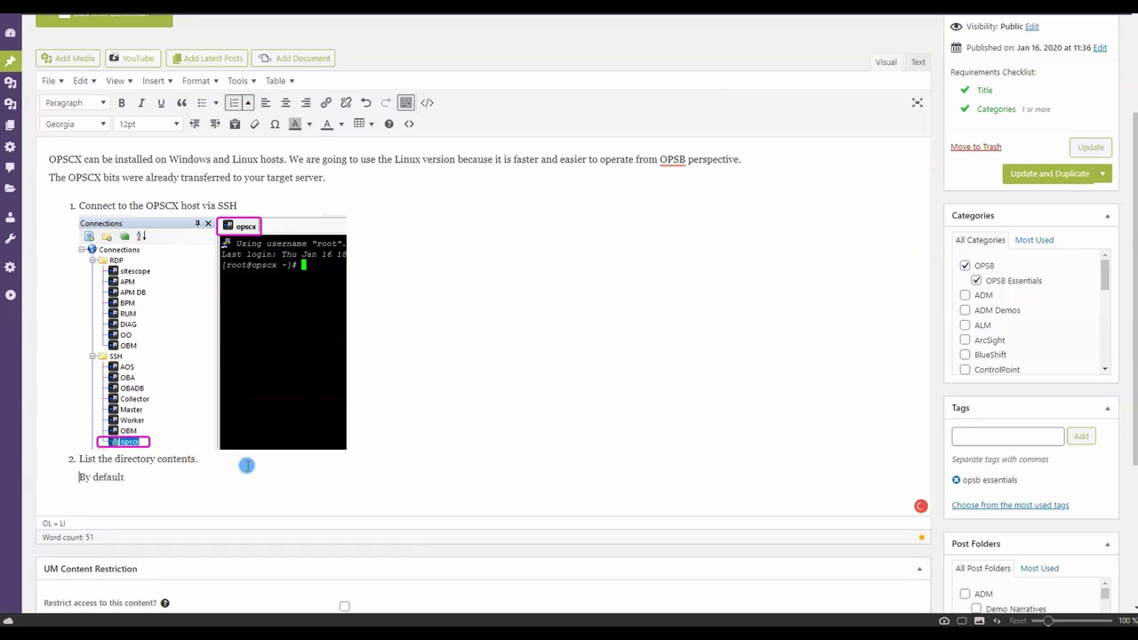
Complete the sentence as "By default you will land in the /root directory, this is where the OPSCX bits are copied.".
scroll(169, 476, down, 1)
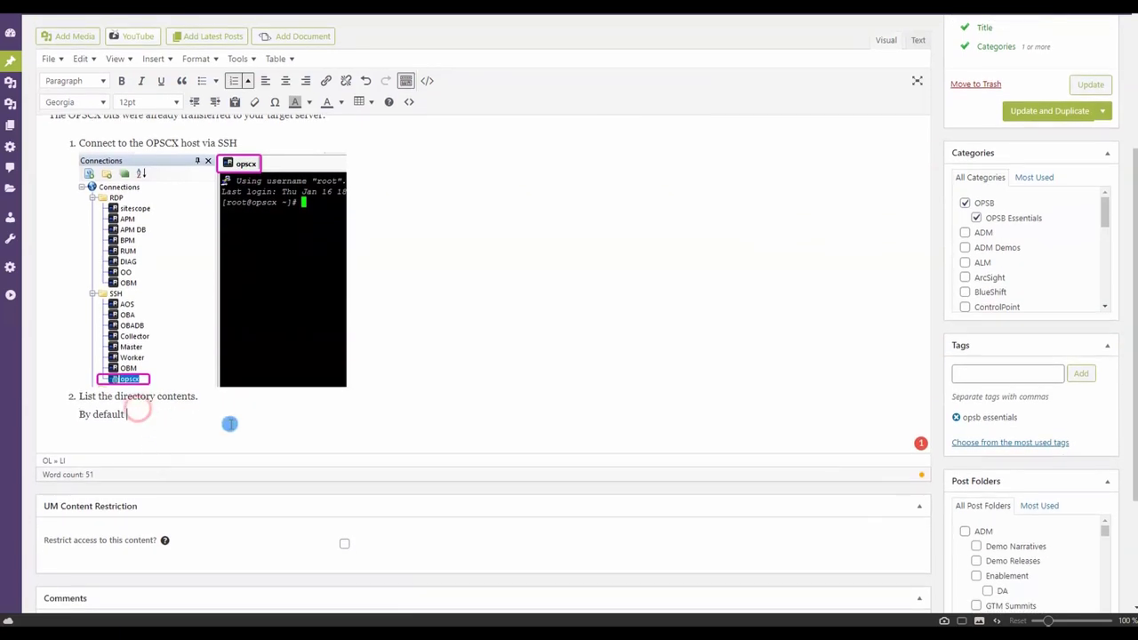
text(you will land in the /root )
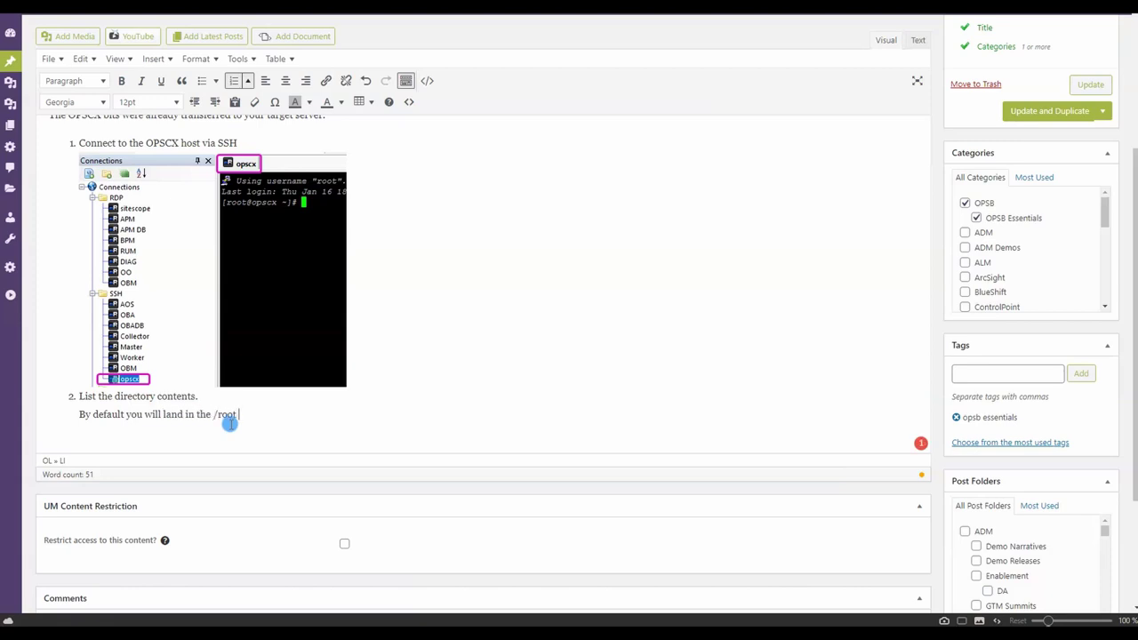
text(directory, this is where the OPS)
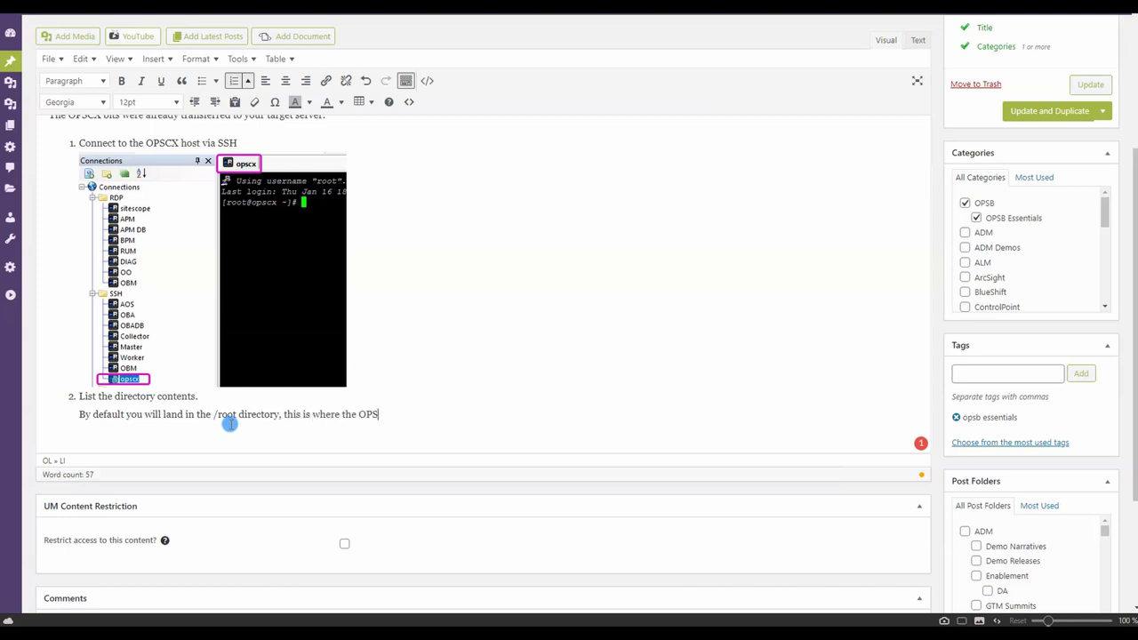
text(CX bits are copied.)
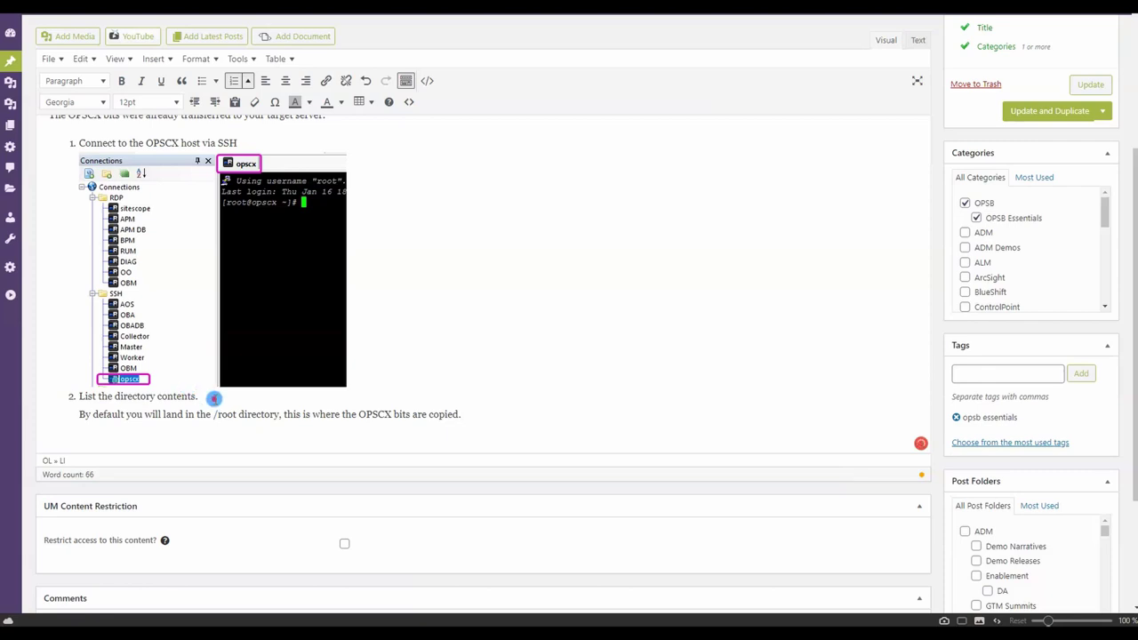
Move the "By default you will land in the /root directory" sentence up to directly follow "List the directory contents.".
click(487, 408)
drag(79, 413, 476, 435)
key(ctrl+c)
click(257, 399)
key(ctrl+v)
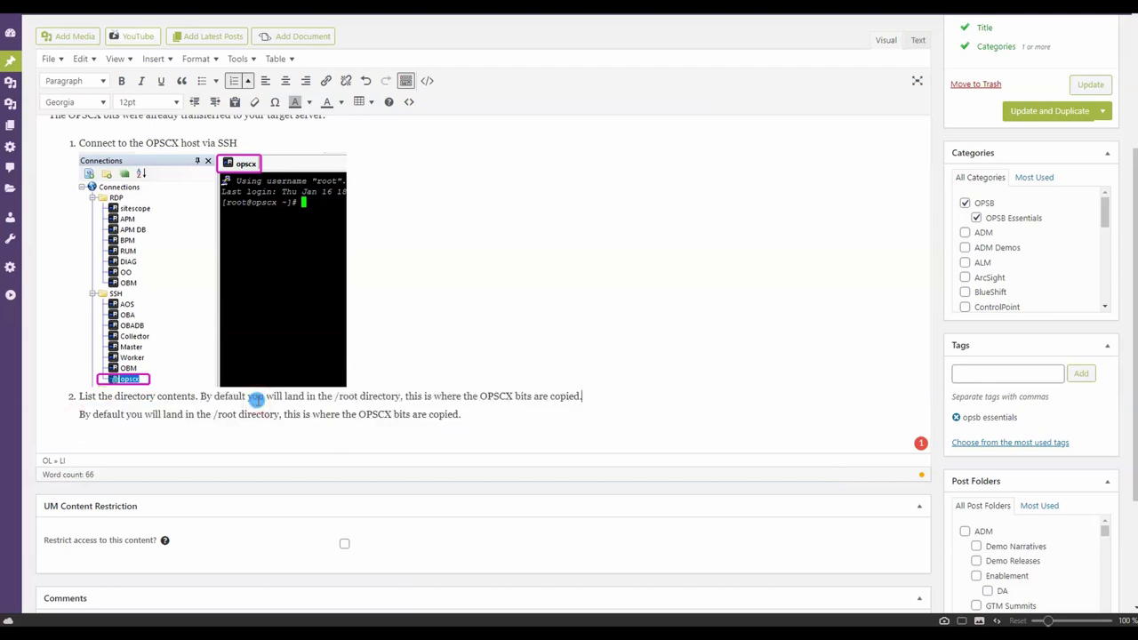
drag(464, 414, 41, 412)
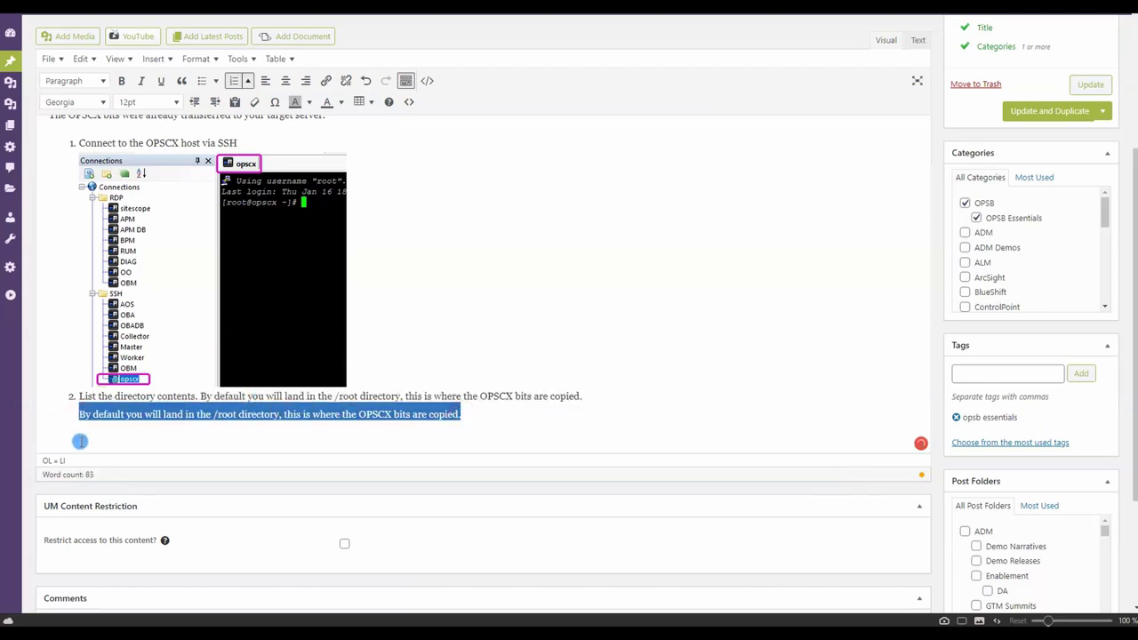
key(BackSpace)
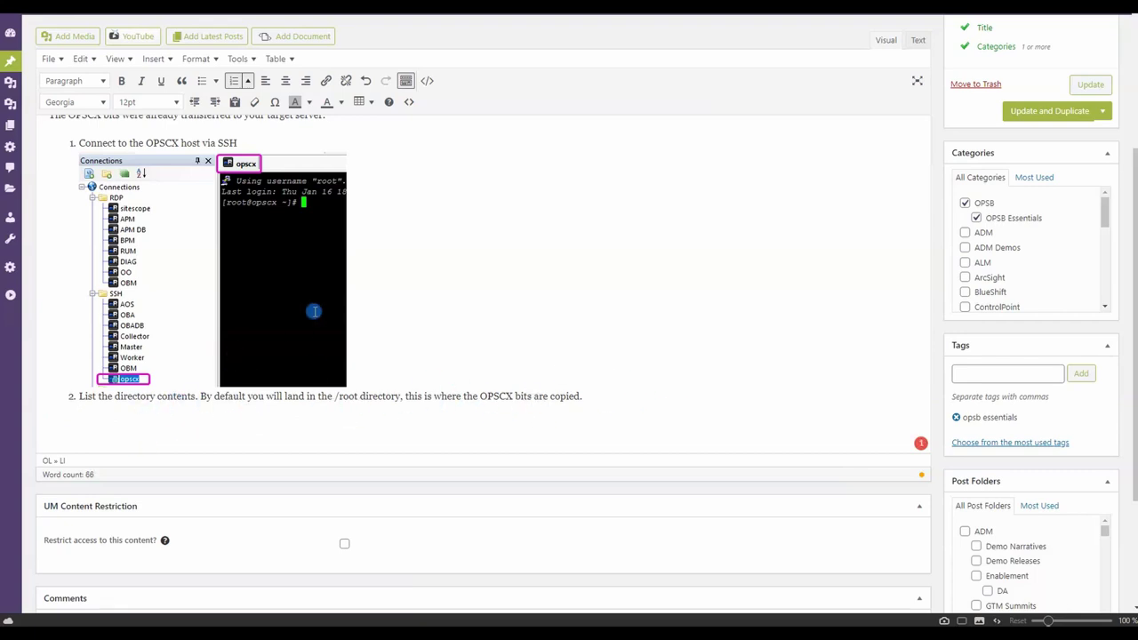
Insert "by executing the command below" after "List the directory contents" in list item 2.
click(173, 397)
click(196, 396)
text(by ex)
text(ecuting the com)
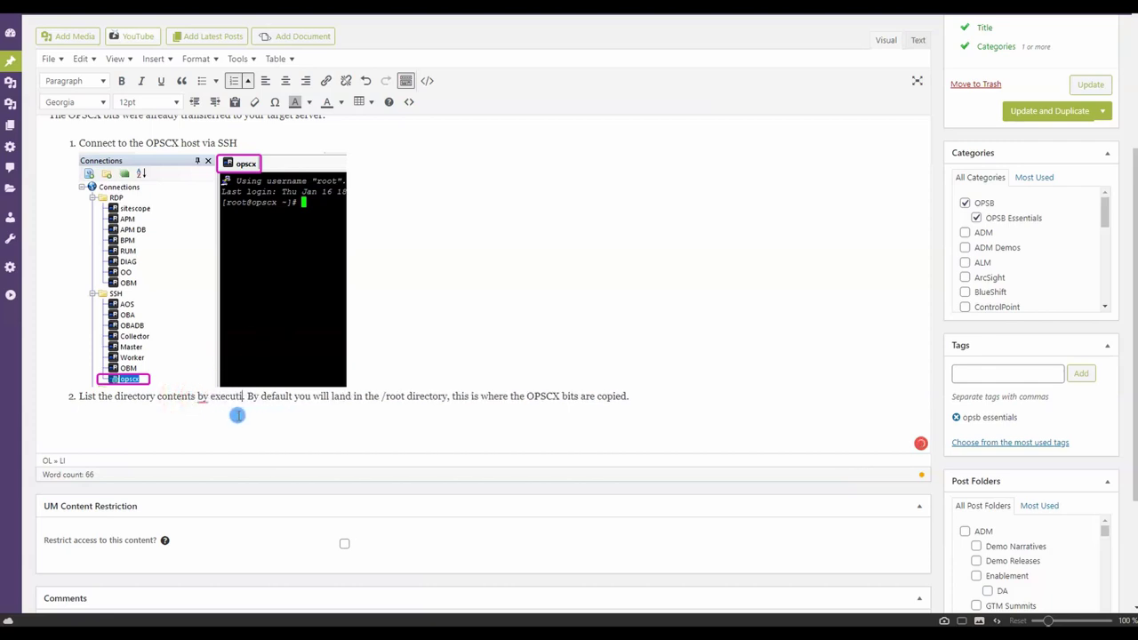
text(mand ble)
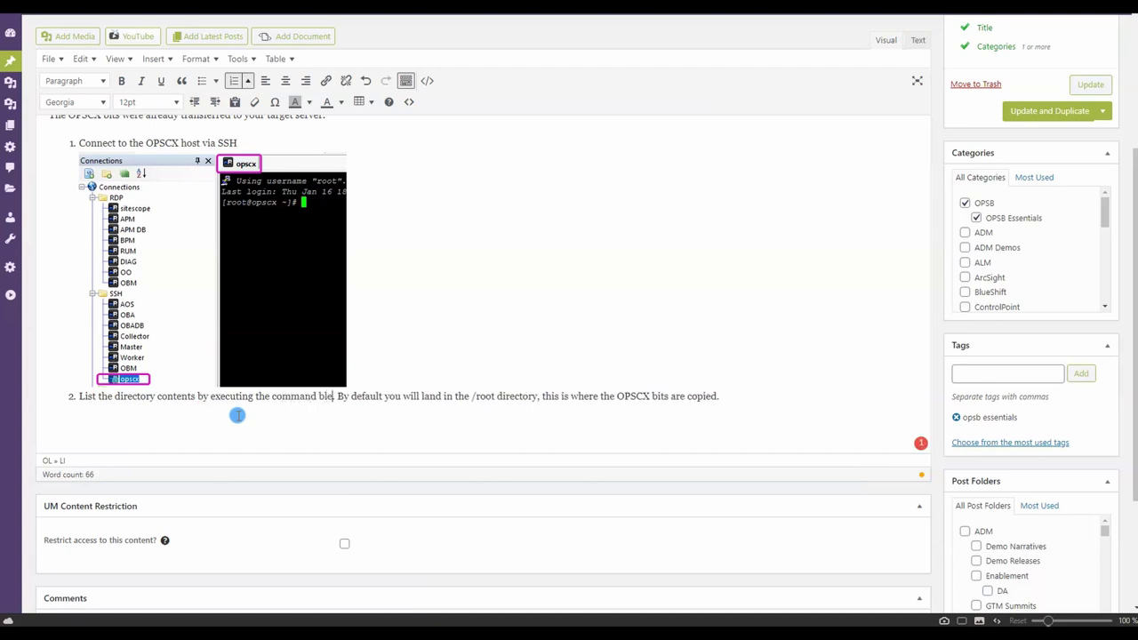
key(BackSpace)
key(BackSpace)
text(elow)
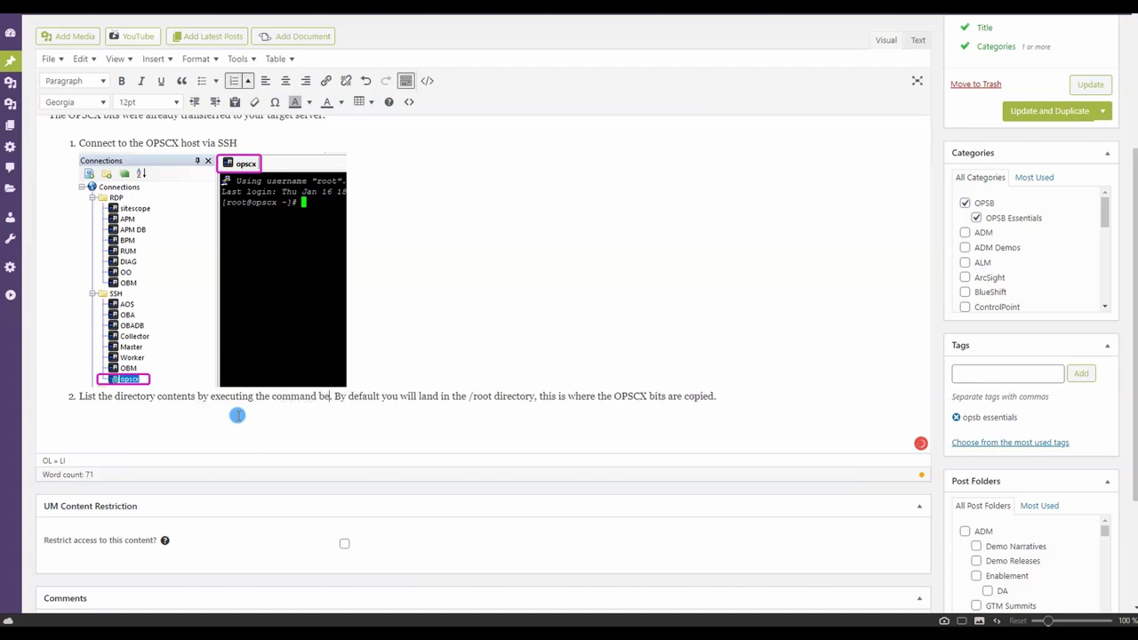
click(237, 416)
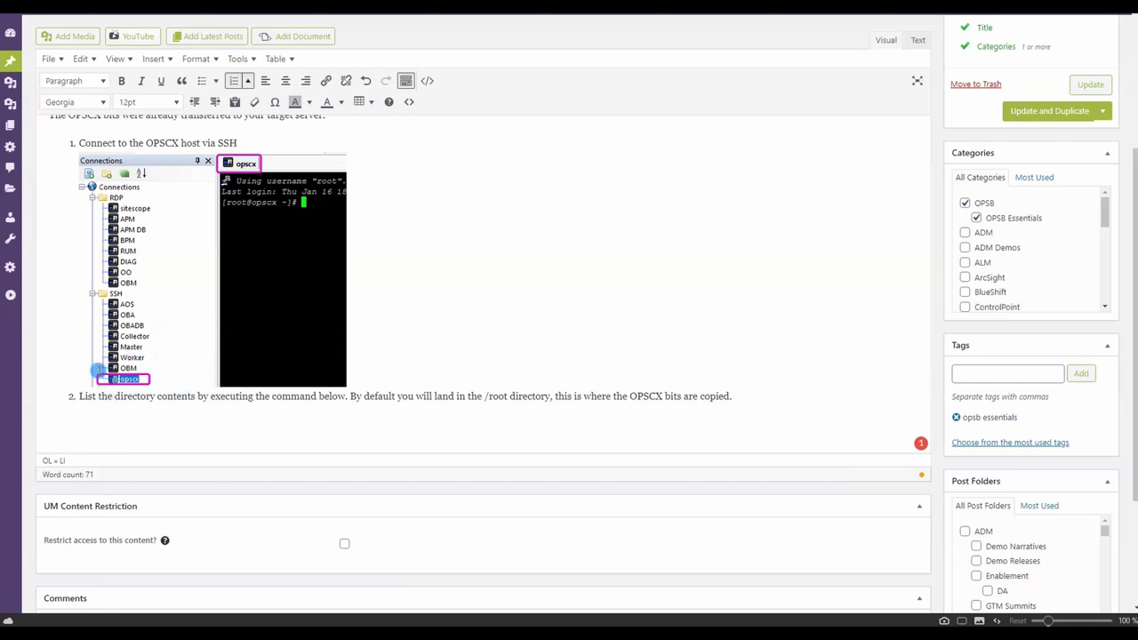
drag(199, 396, 346, 400)
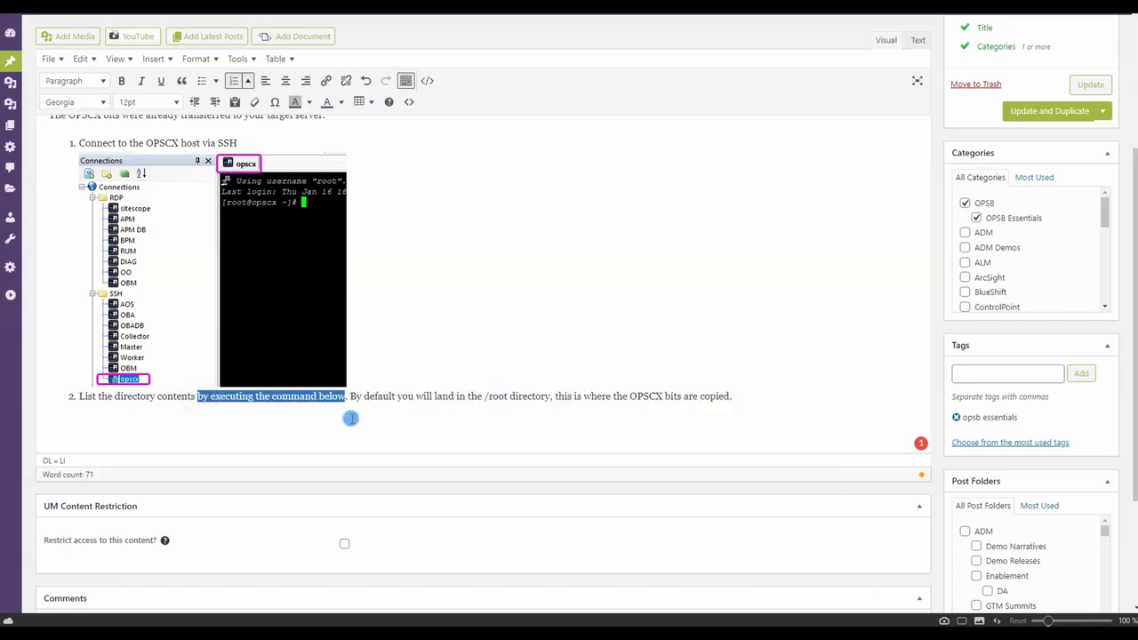
click(155, 415)
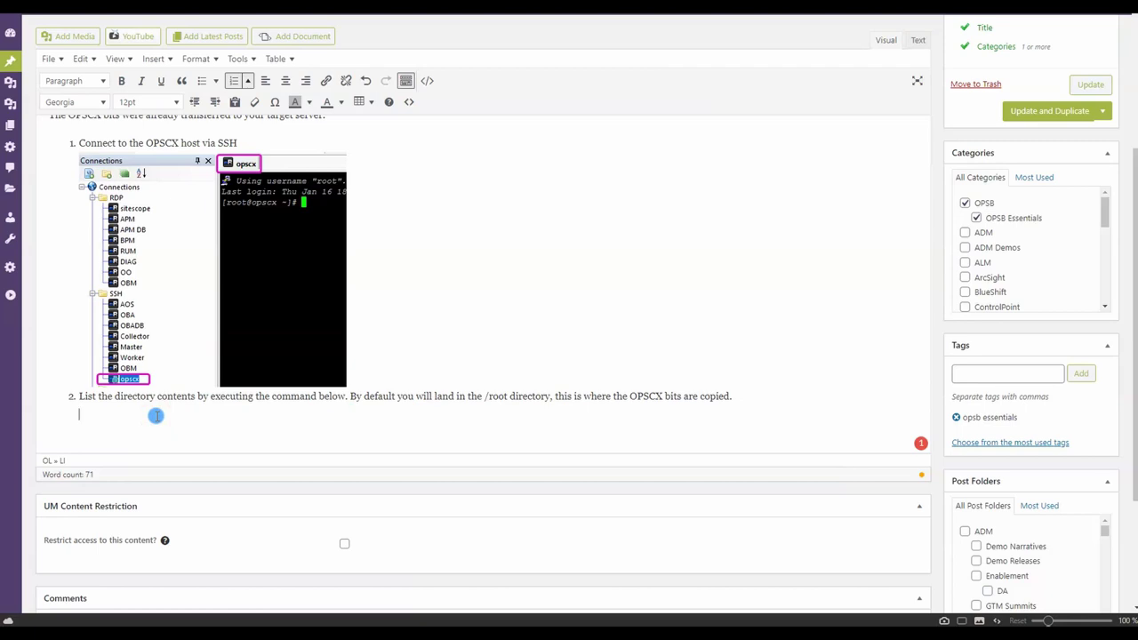
scroll(436, 287, down, 3)
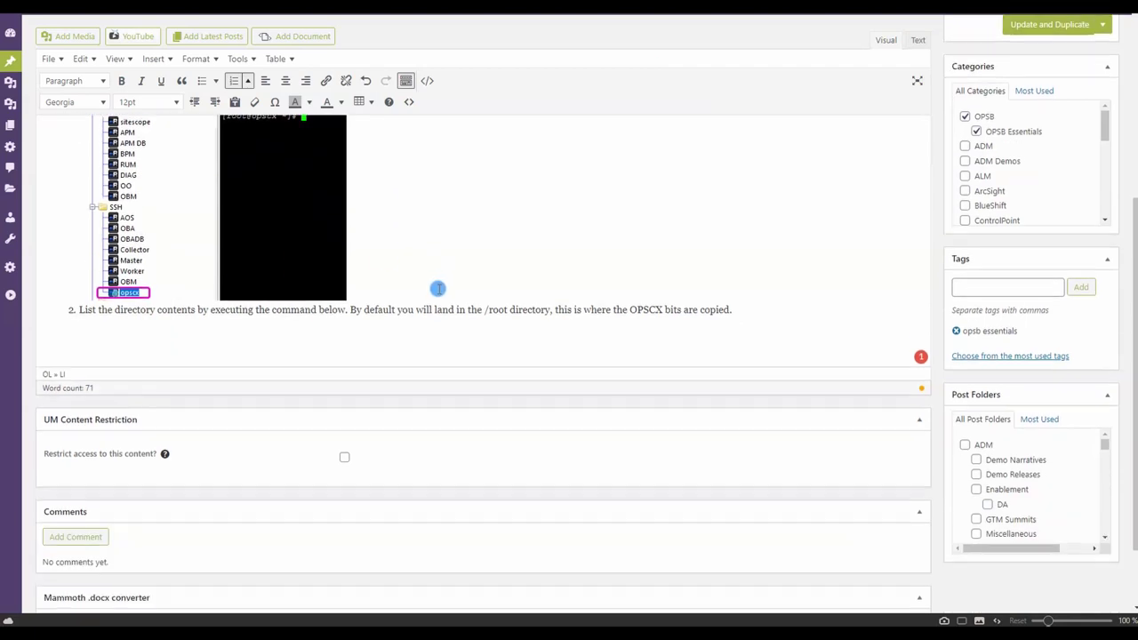
scroll(466, 294, up, 3)
scroll(466, 294, up, 1)
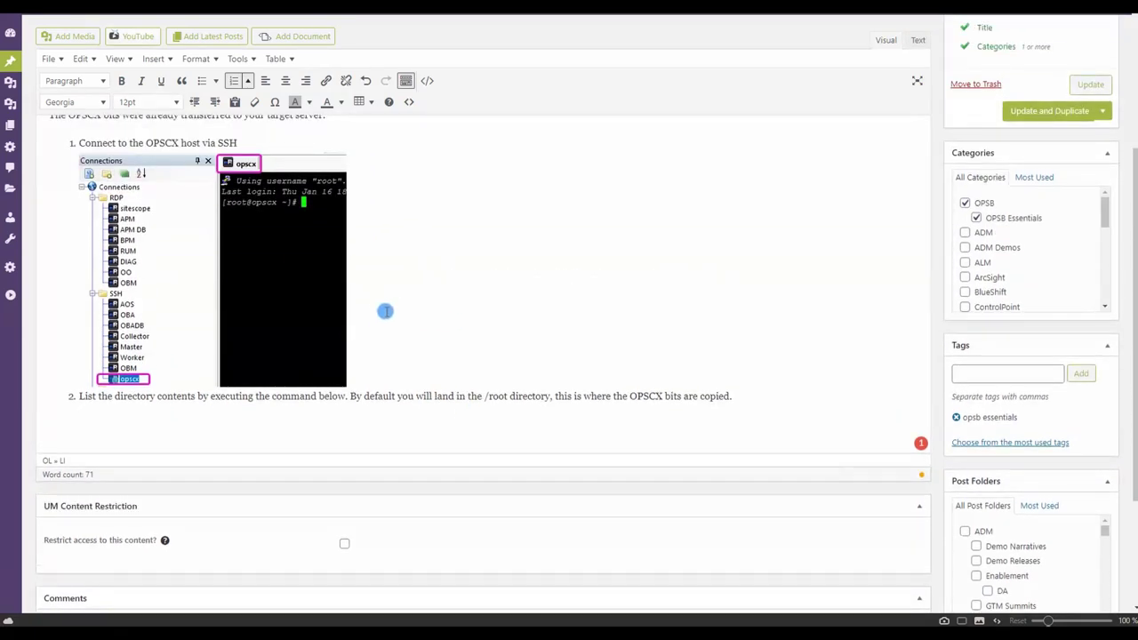
Insert a code snippet containing the command "ls -l" on the line beneath the text of list item 2.
click(145, 409)
click(426, 81)
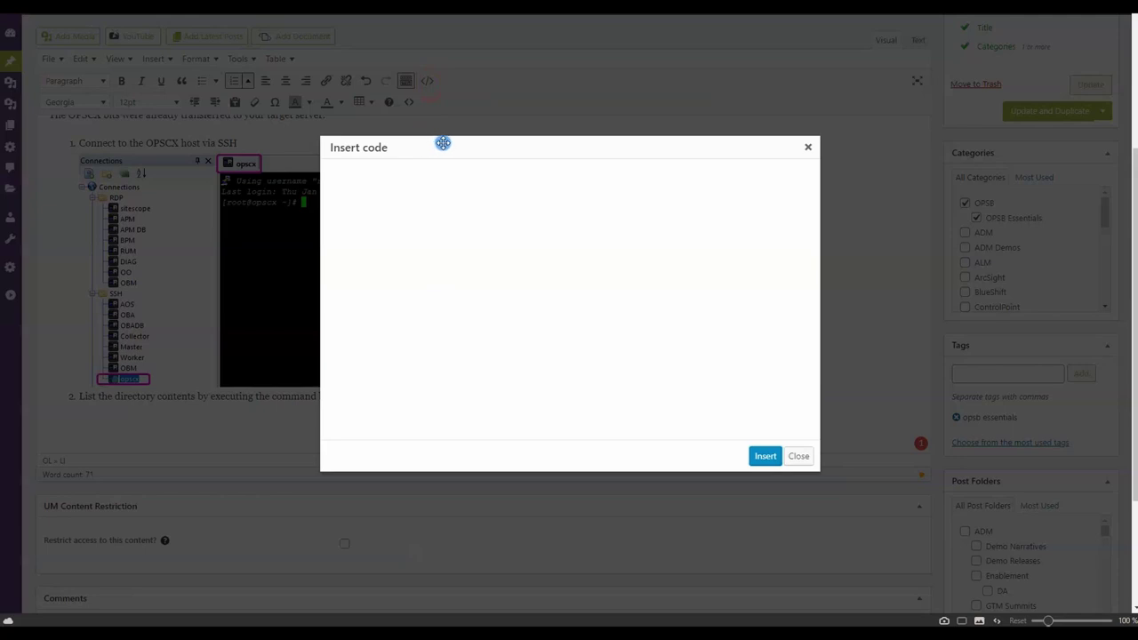
click(443, 392)
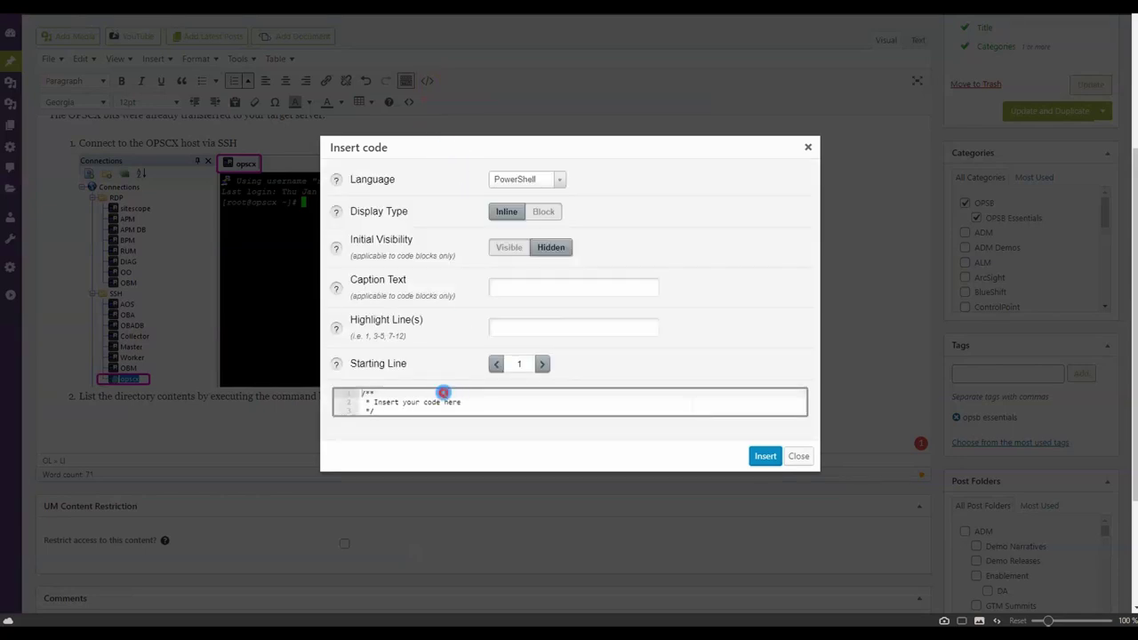
key(ctrl+a)
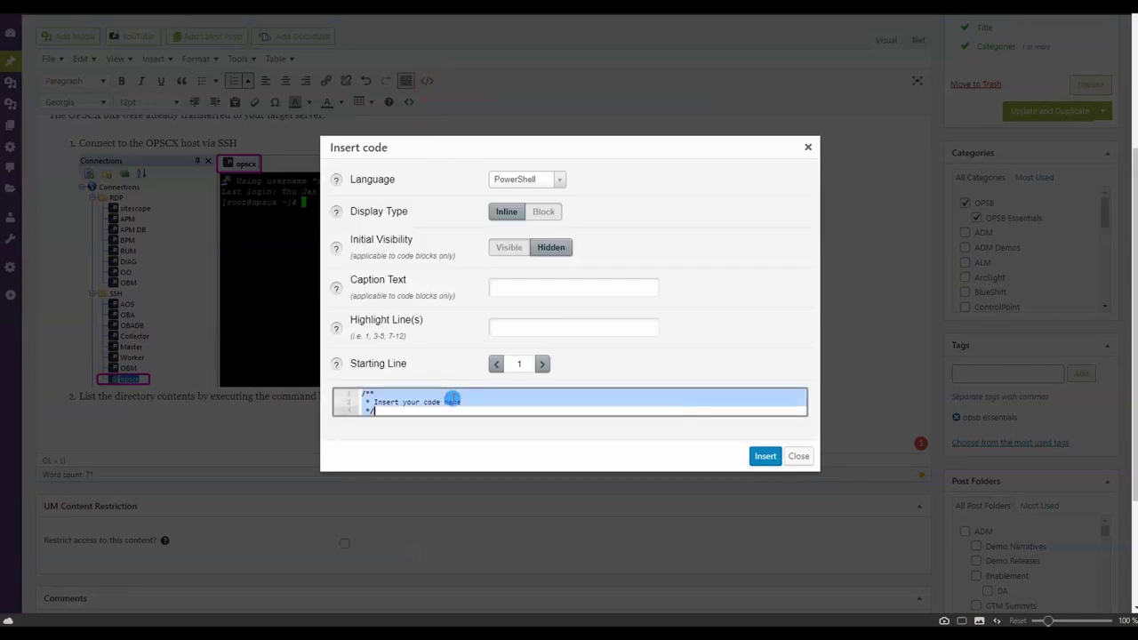
text(ls -l)
click(765, 456)
drag(434, 425, 109, 421)
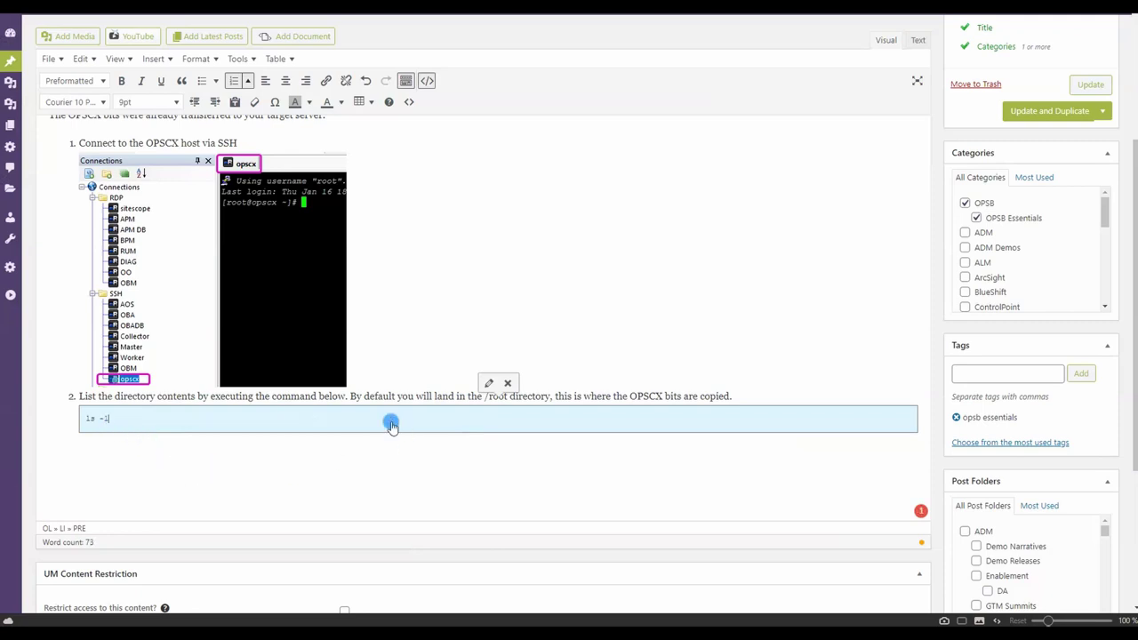
Preview the post changes and copy the "ls -l" command from the code block under list item 2.
scroll(1058, 209, up, 2)
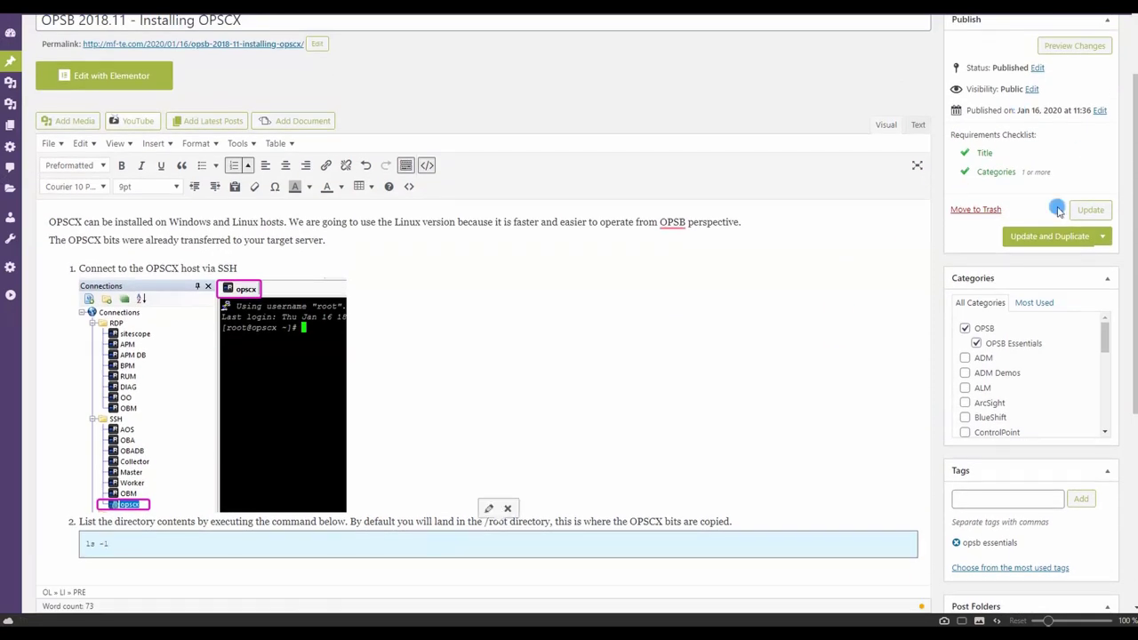
click(1089, 45)
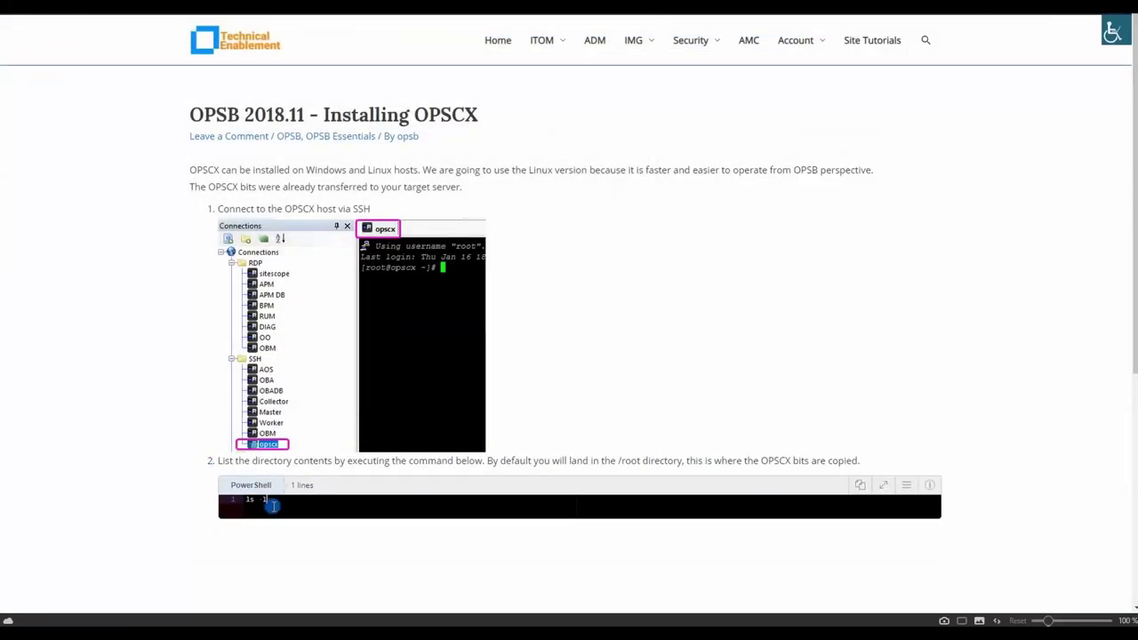
drag(273, 499, 226, 499)
key(ctrl+c)
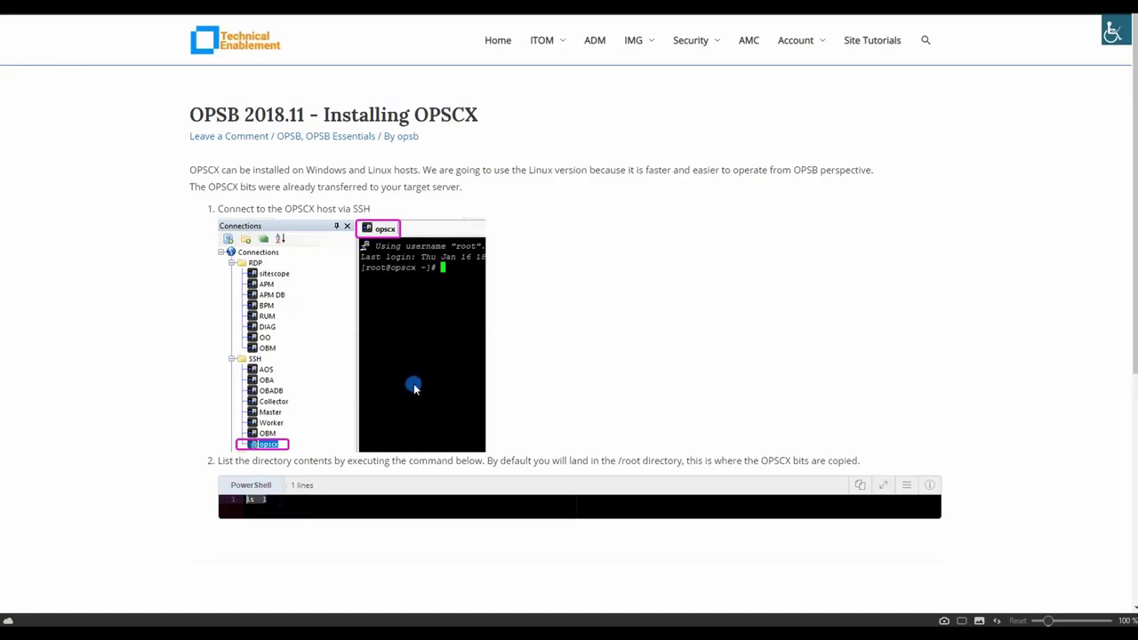
Switch to the opscx SSH session in mRemoteNG and run the copied "ls -l" command.
scroll(414, 387, down, 4)
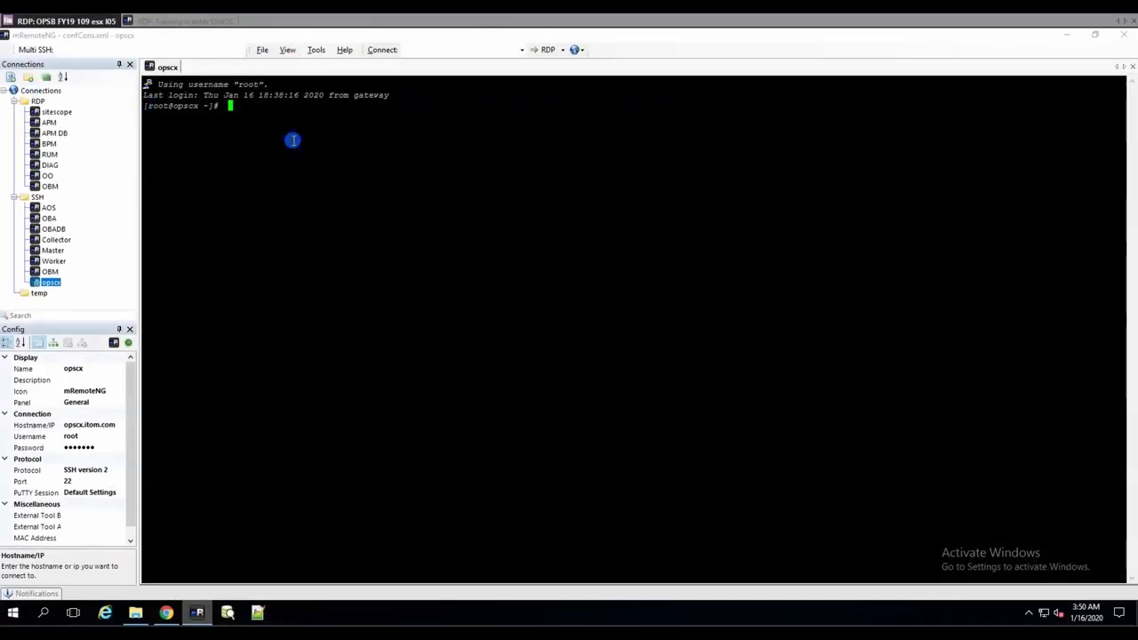
right_click(292, 139)
key(Return)
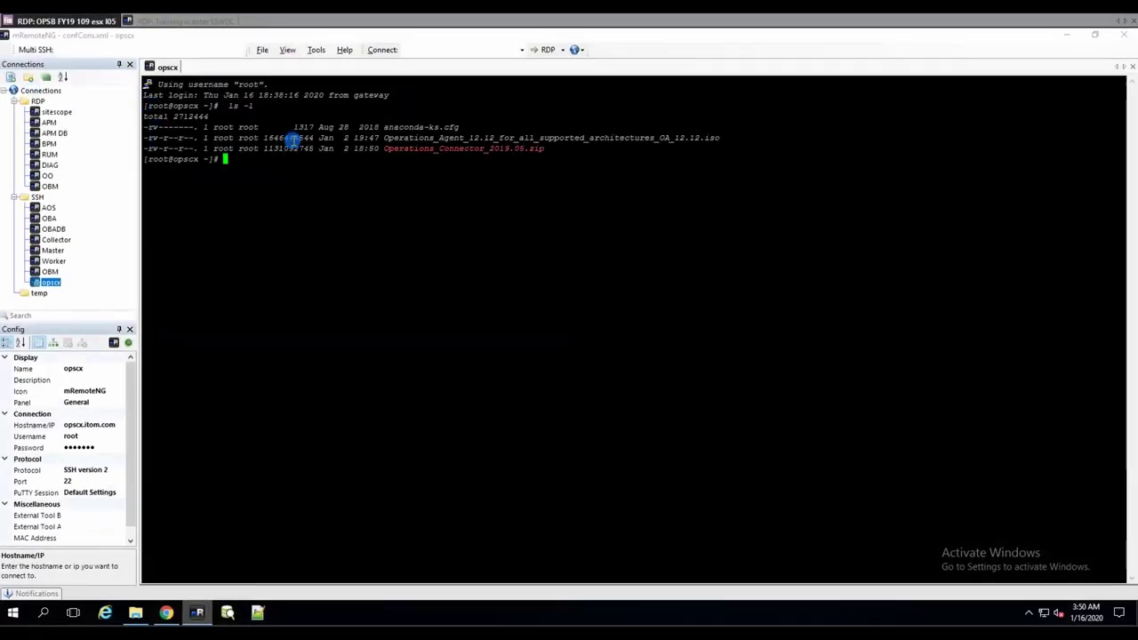
Capture the opscx terminal output, box the "ls -l" command and Operations_Connector_2019.05.zip, and copy the screenshot.
key(Print)
drag(138, 59, 729, 167)
mouse_move(247, 116)
mouse_down()
mouse_move(275, 120)
mouse_move(261, 111)
mouse_up()
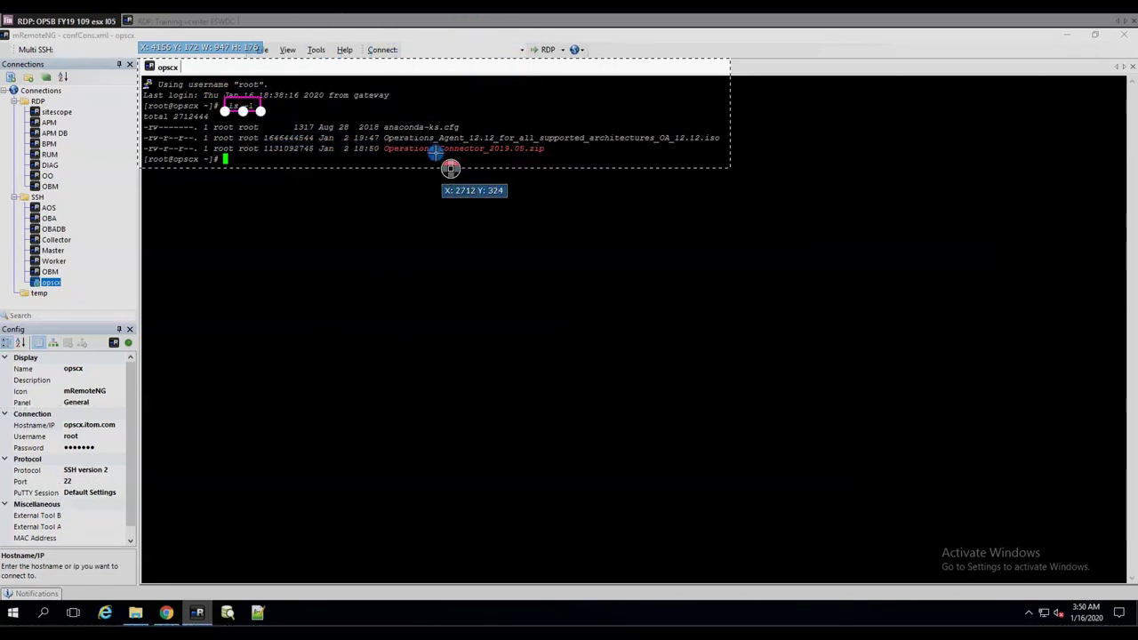
mouse_move(377, 139)
mouse_down()
mouse_move(397, 160)
mouse_move(582, 170)
mouse_move(556, 155)
mouse_up()
key(ctrl+c)
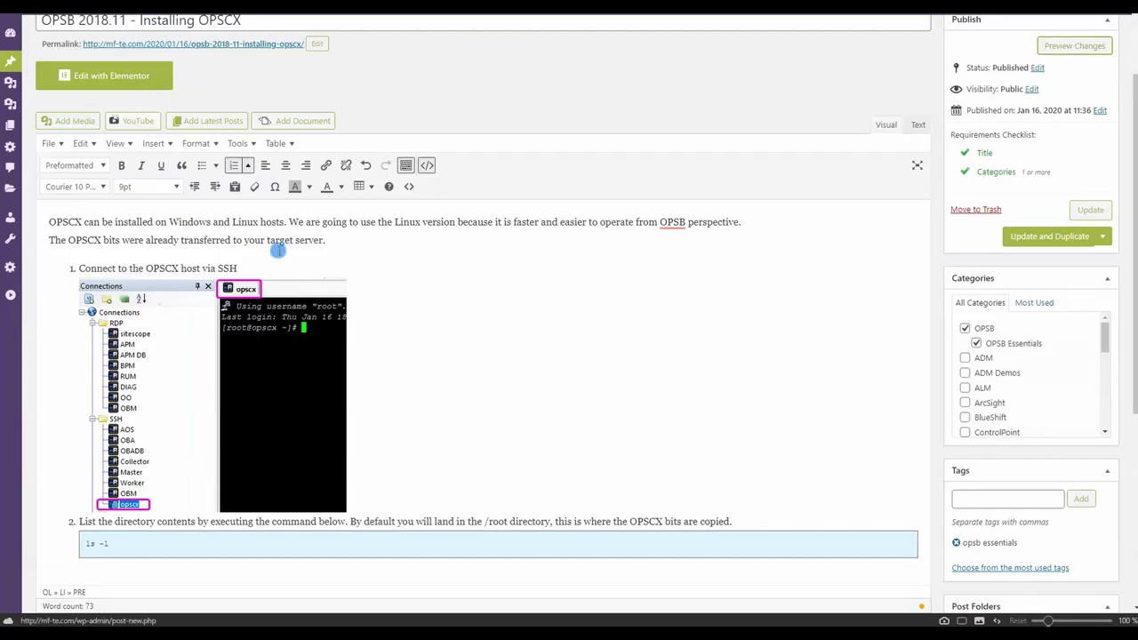
Paste the annotated terminal screenshot into the post below the "ls -l" code block and add an empty list item 3.
click(149, 578)
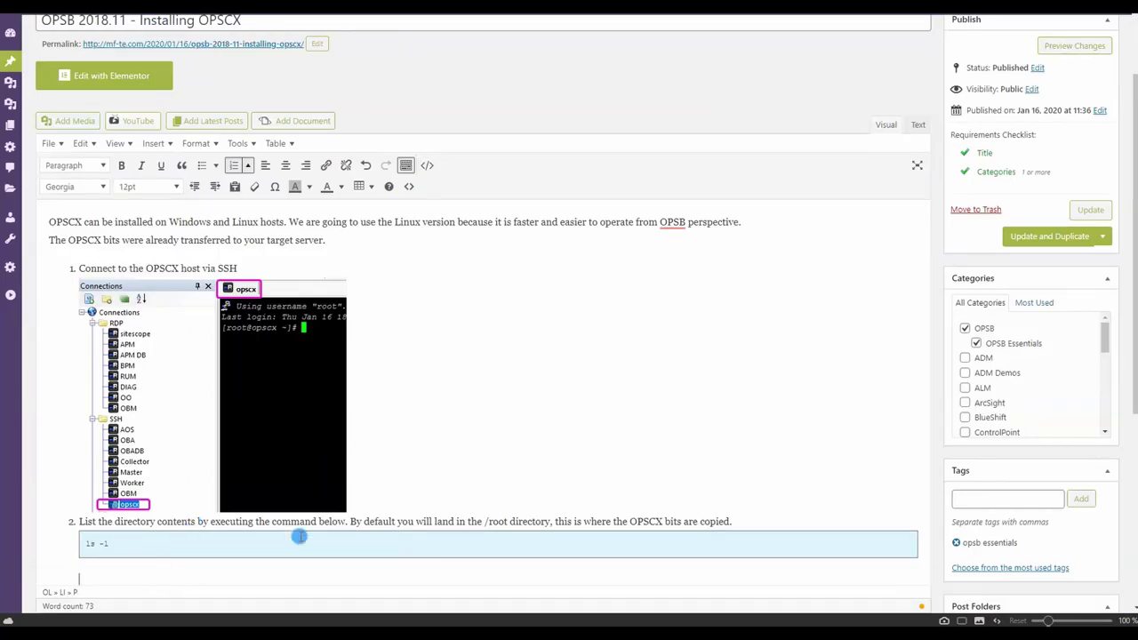
scroll(299, 536, down, 4)
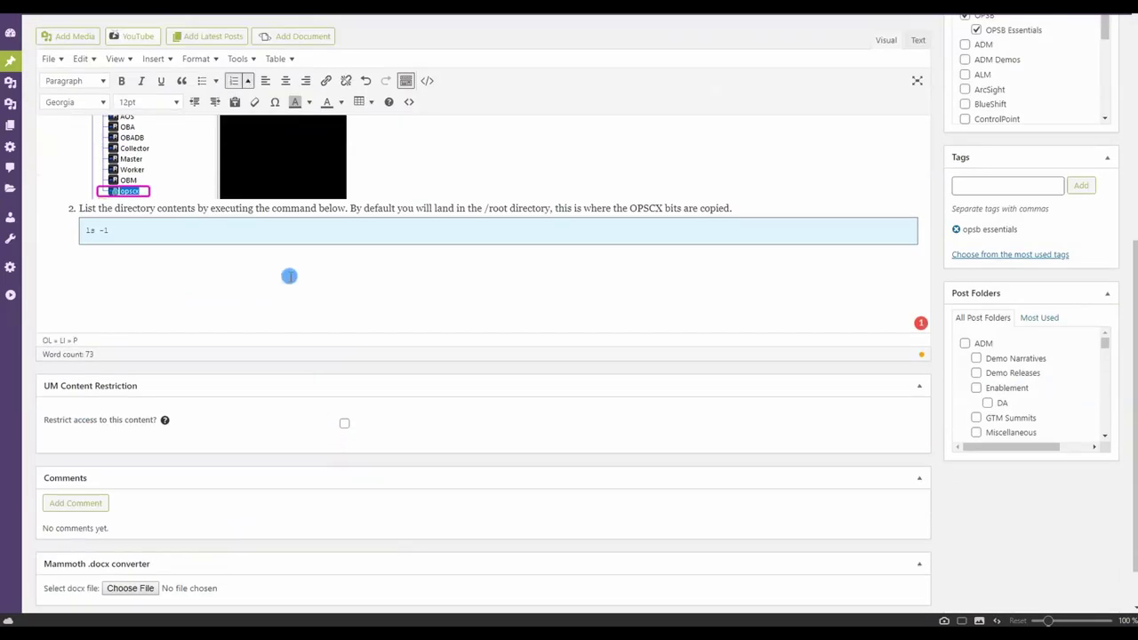
key(ctrl+v)
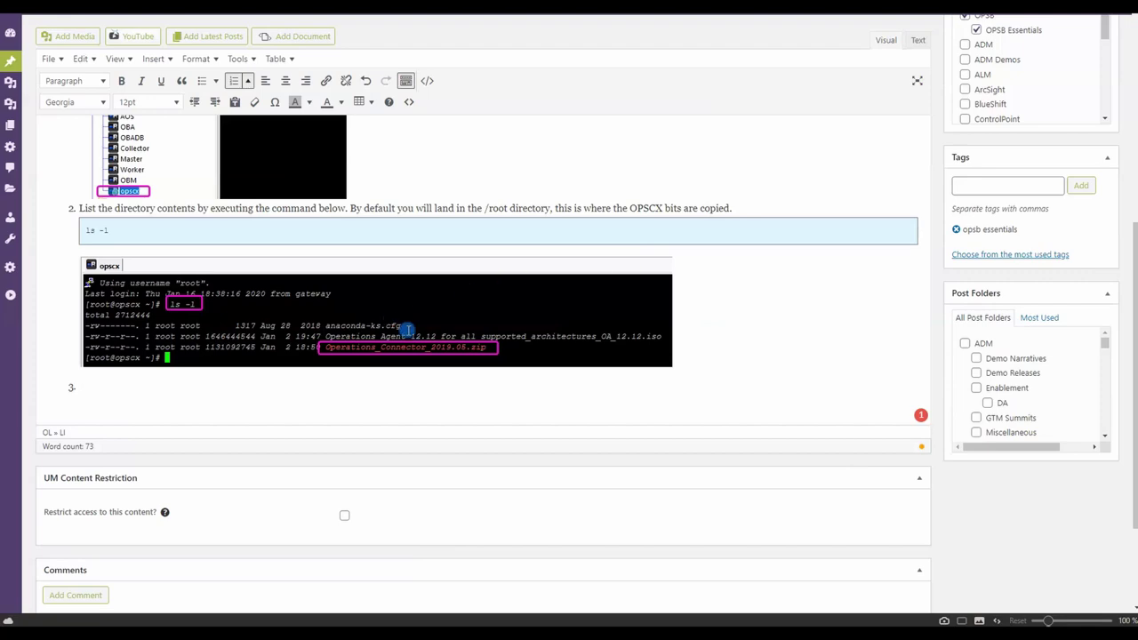
Begin the text of list item 3 with the word "the".
scroll(378, 275, up, 1)
scroll(378, 276, up, 2)
scroll(371, 272, down, 2)
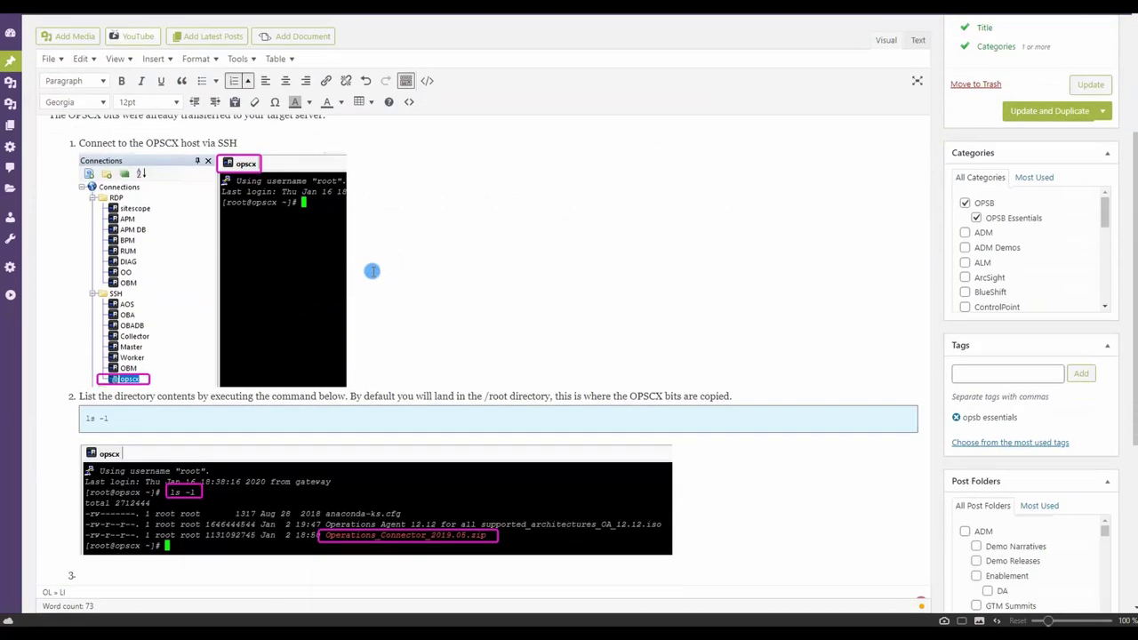
click(150, 520)
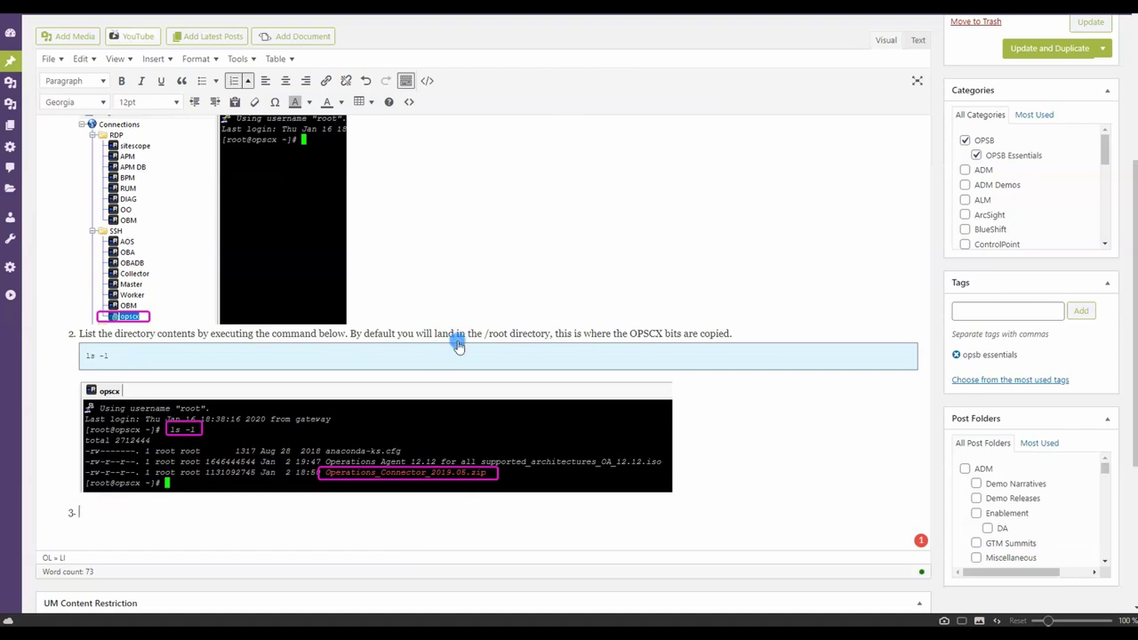
scroll(454, 214, up, 4)
scroll(414, 241, down, 3)
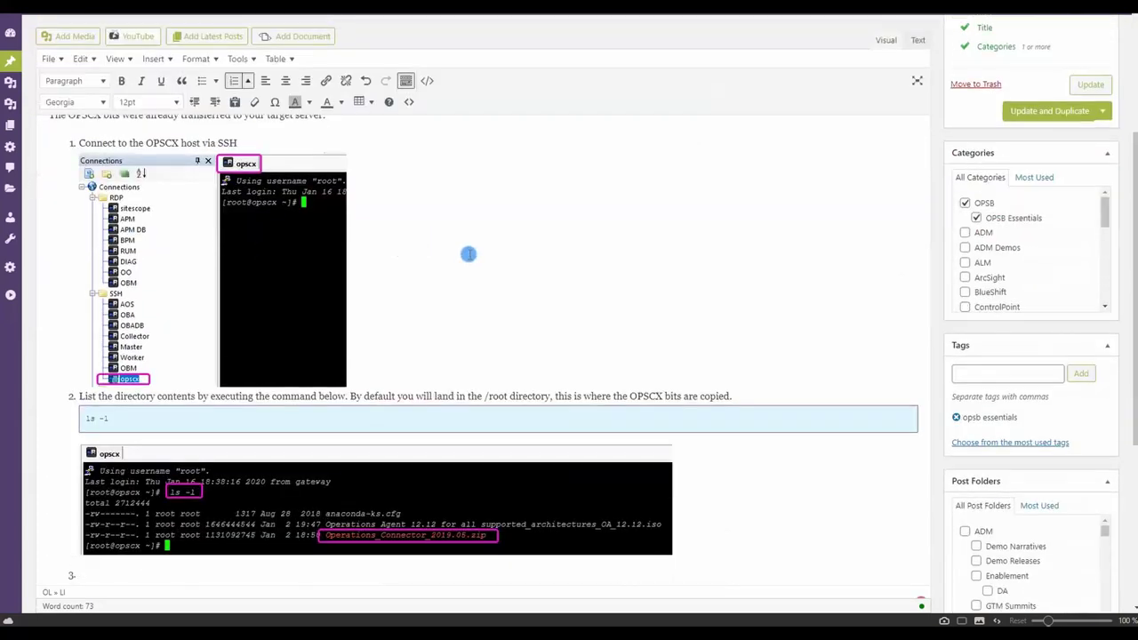
scroll(371, 500, down, 2)
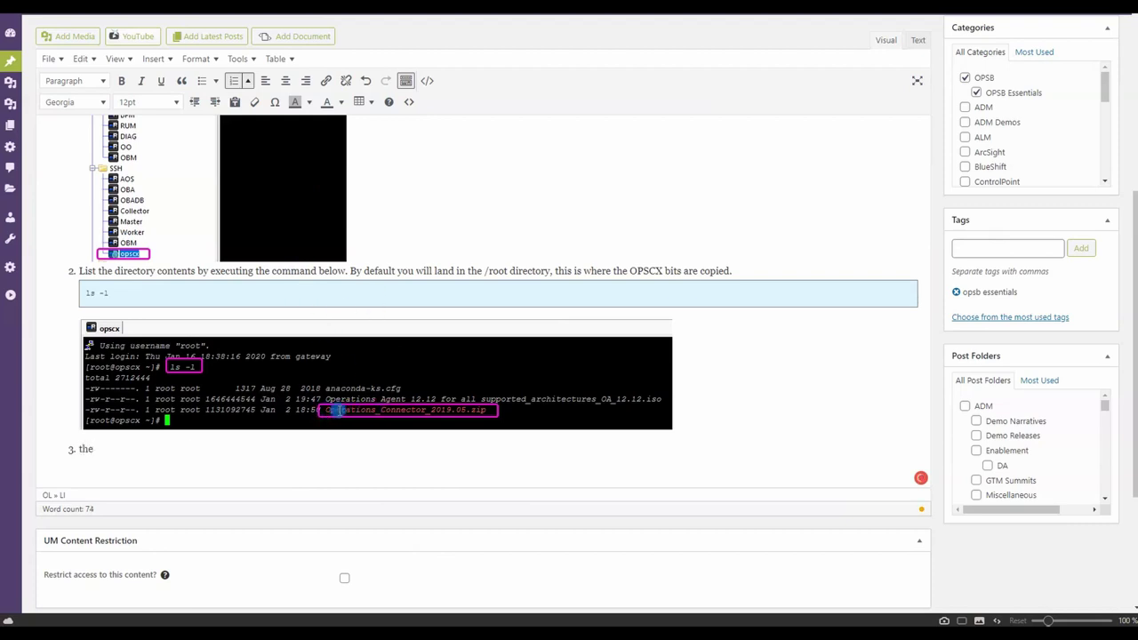
Add a paragraph at the start of the post reading: OPSCX stands for "Operations Connector".
scroll(436, 310, up, 5)
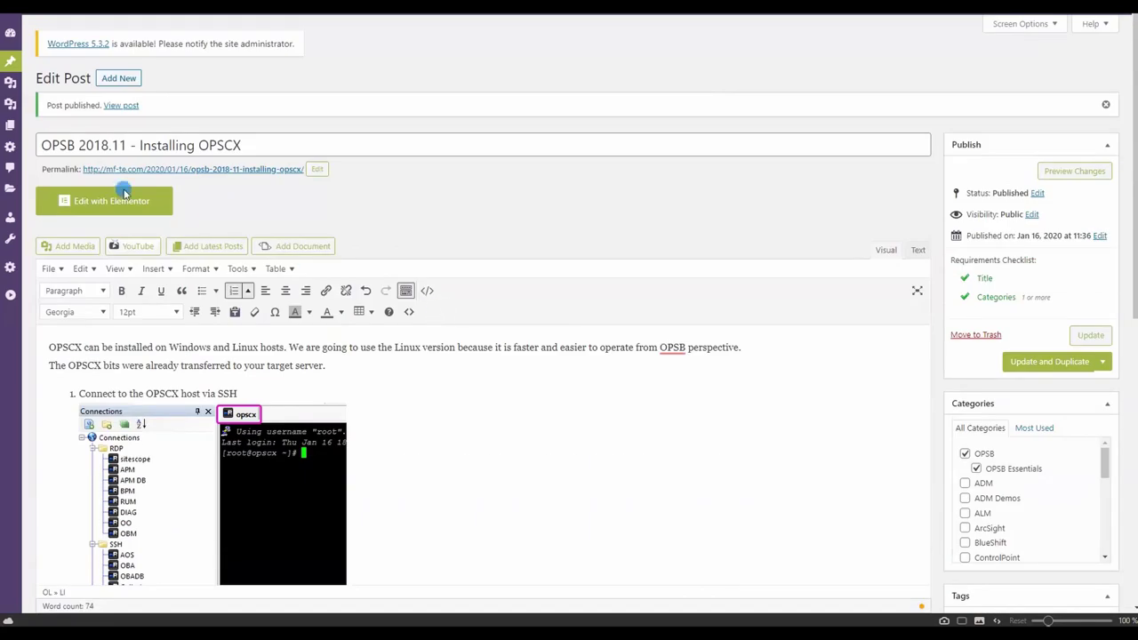
click(51, 336)
key(Return)
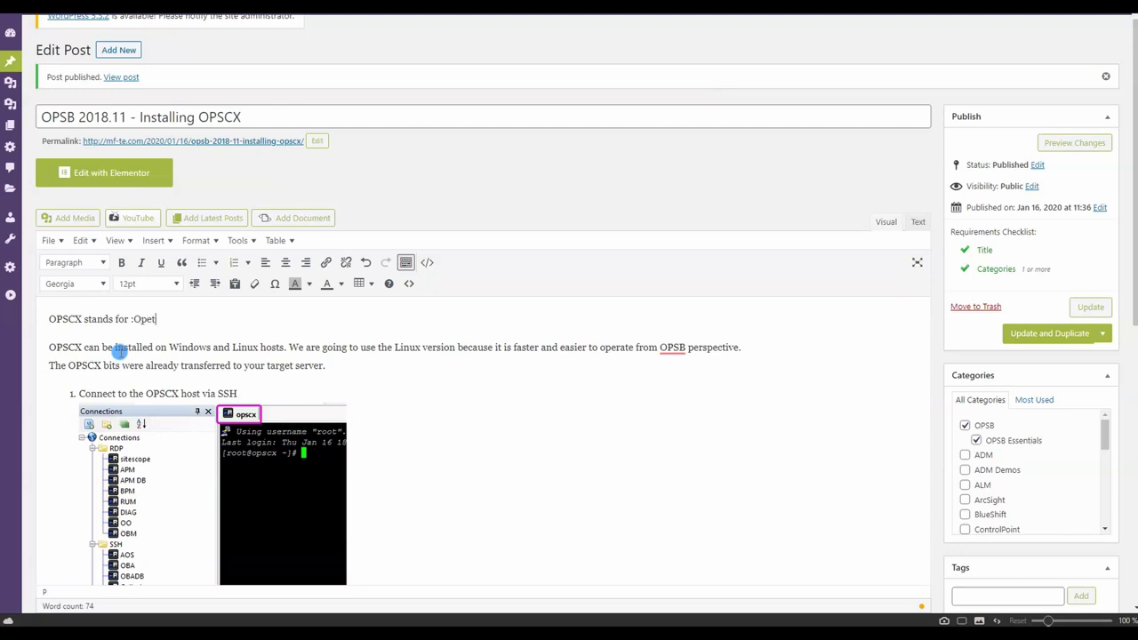
text(Connector")
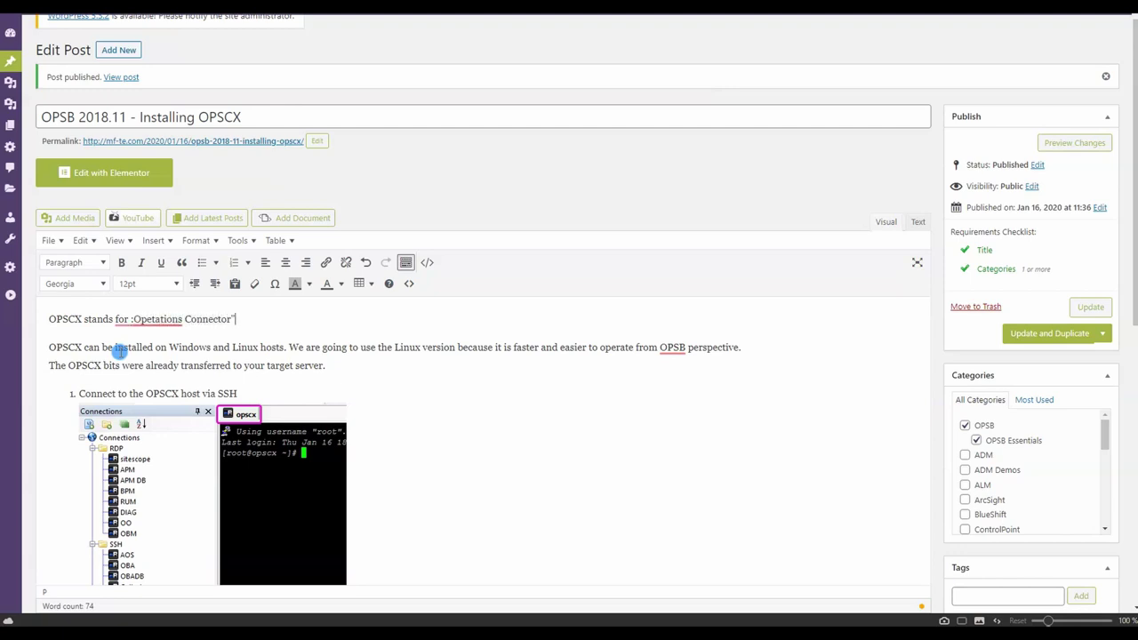
click(144, 320)
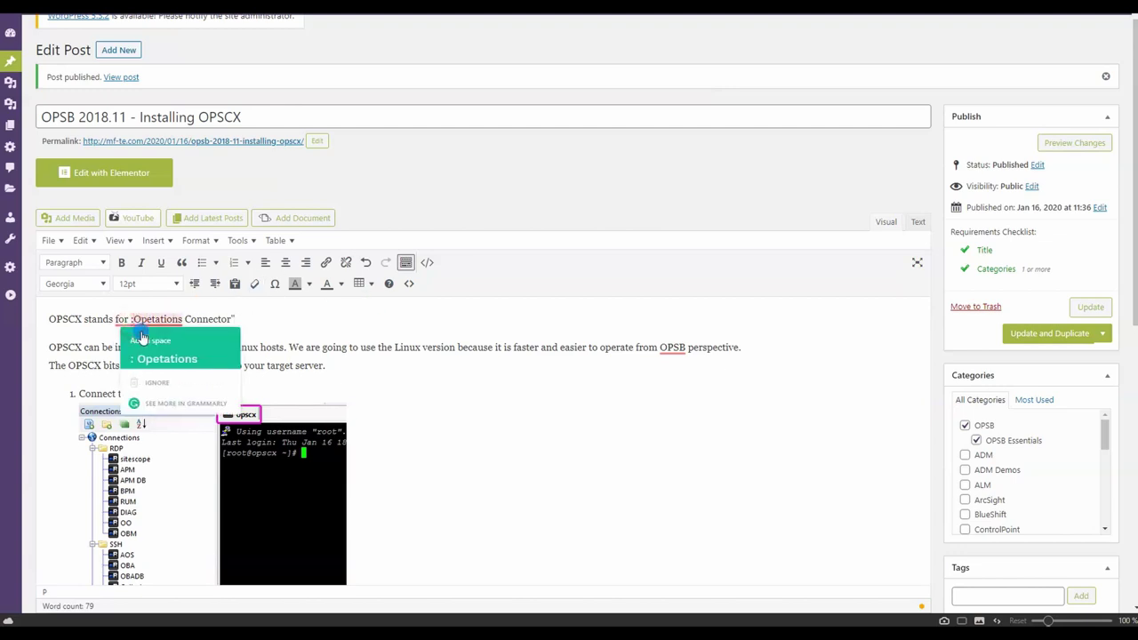
click(134, 319)
key(BackSpace)
text(")
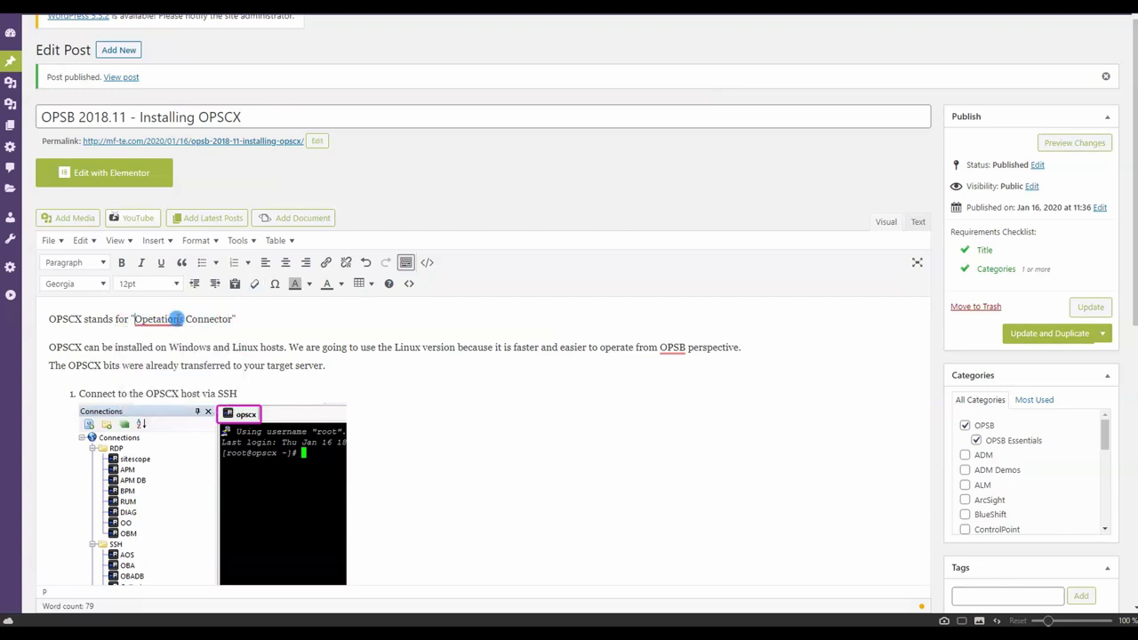
click(175, 318)
click(209, 335)
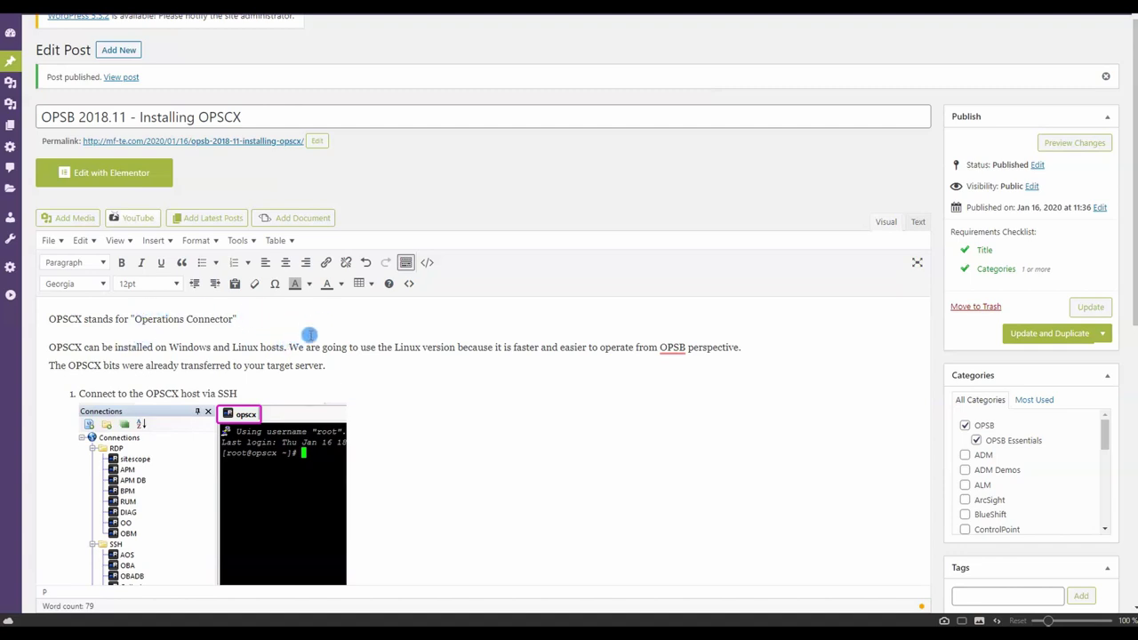
Extend the opening sentence with: but its also know as "OBC", "BSM Connector".
double_click(61, 320)
click(286, 322)
text(it)
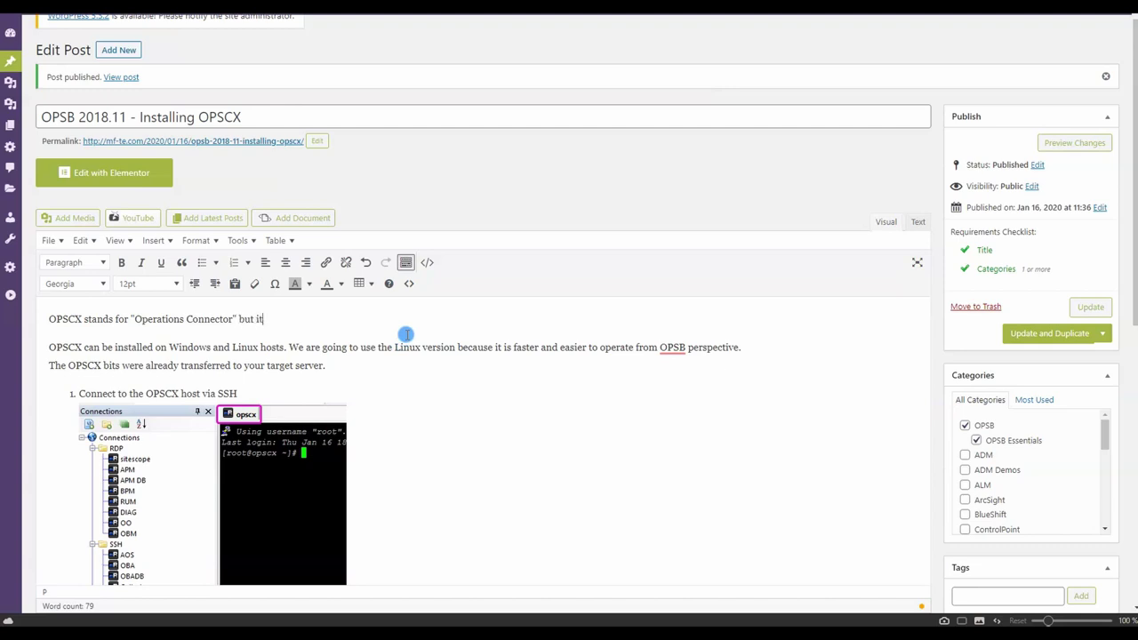
text(s also know as "OBC",)
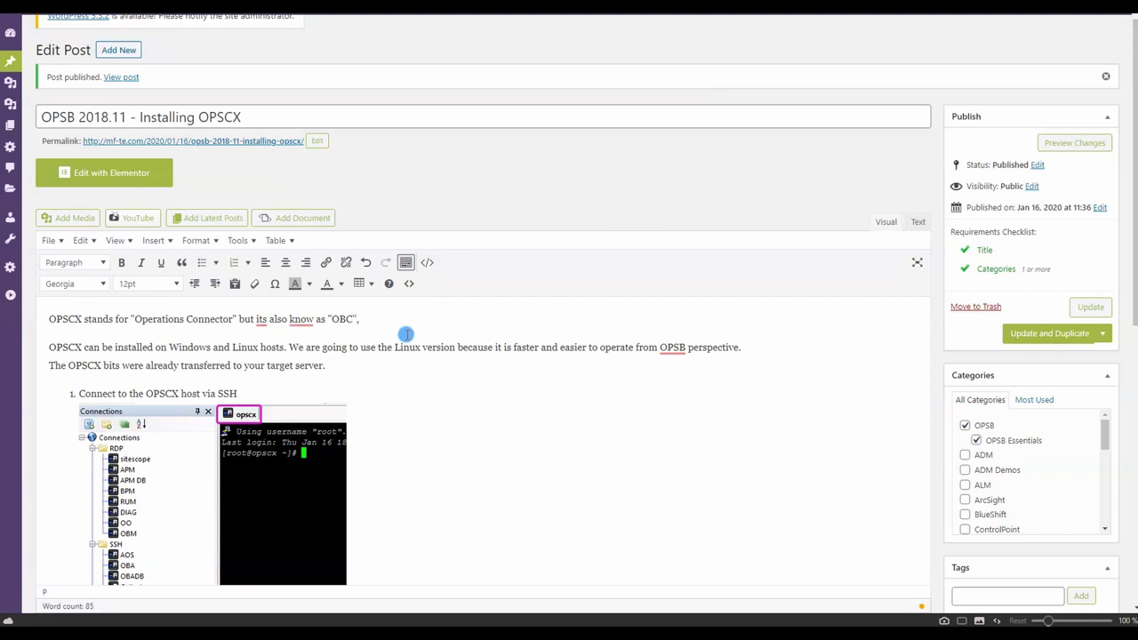
text( "BSM Connector")
Correct the wording in the opening sentence to "but it's also known as".
mouse_move(262, 319)
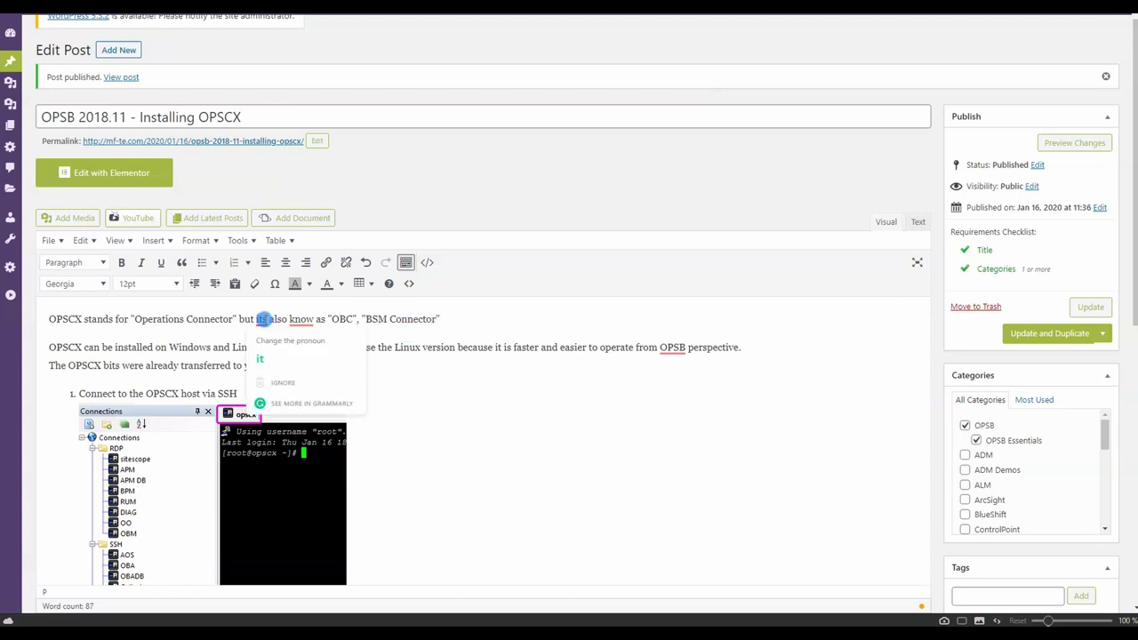
click(279, 356)
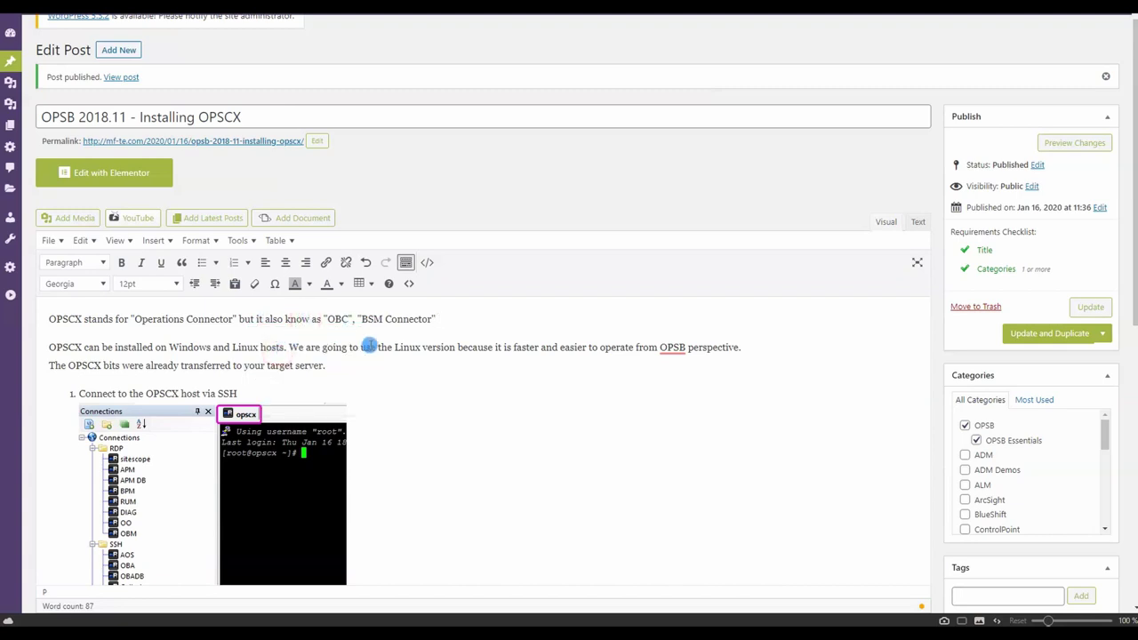
click(559, 348)
click(455, 321)
click(268, 319)
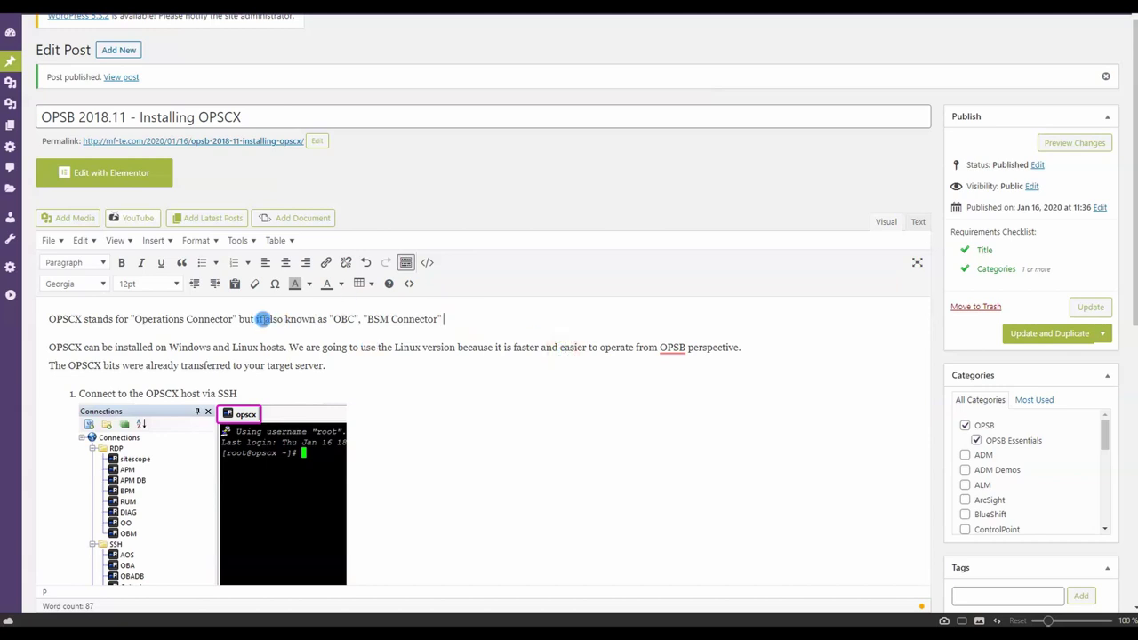
text('s)
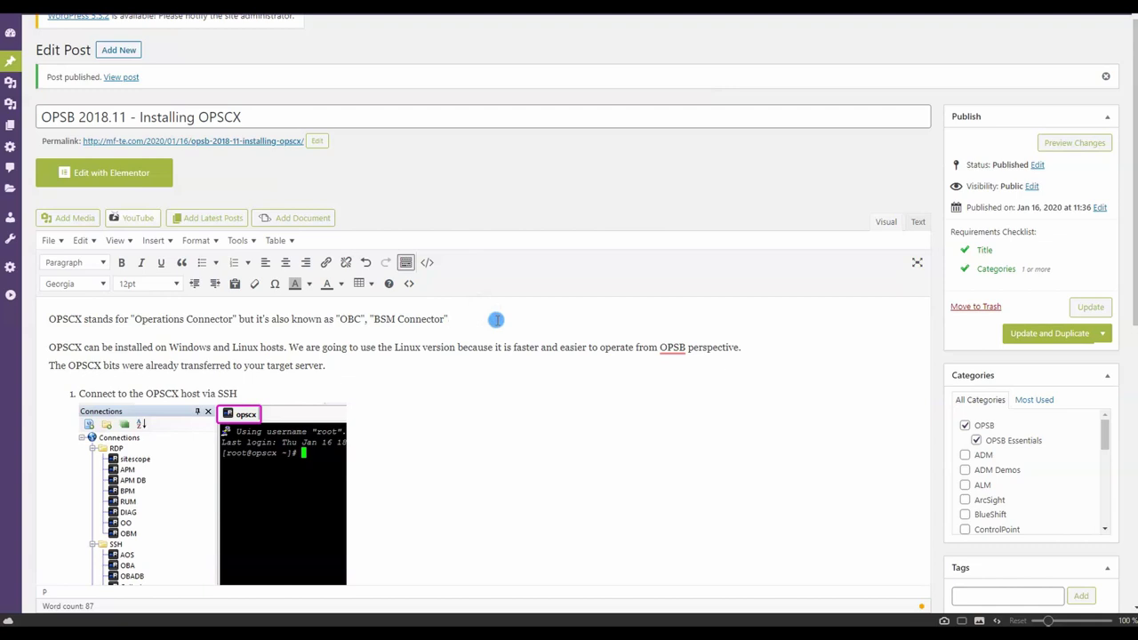
Extend the opening sentence with: , "OPSB Connector" and in context just as "Connector".
text(, "OPSB Connector" and s)
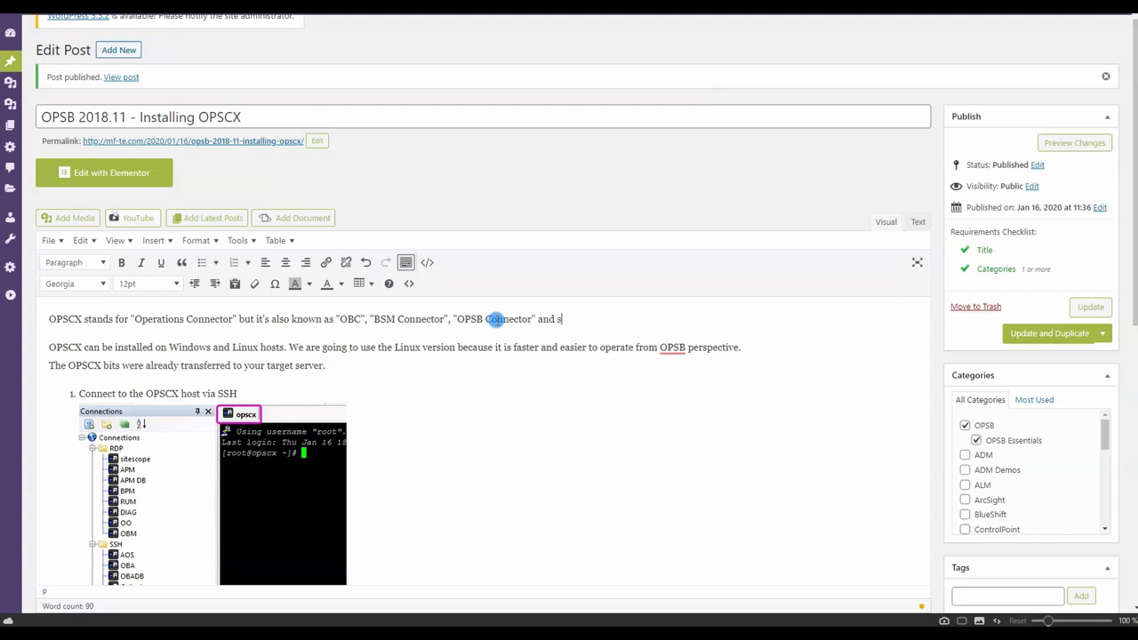
text(in context just asn "Connector")
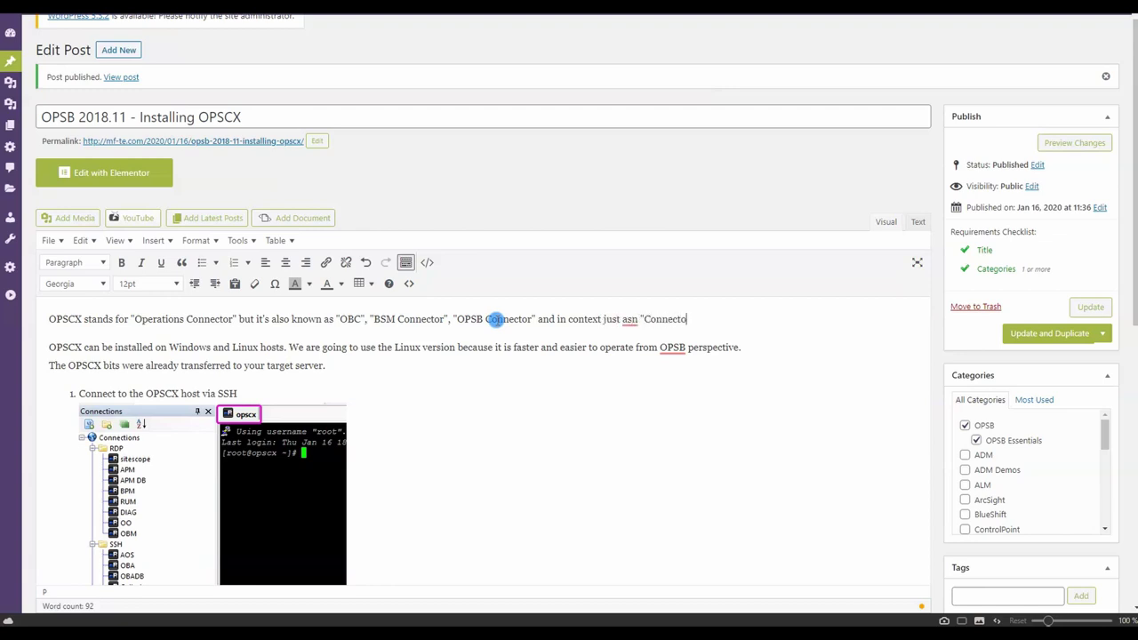
right_click(629, 318)
click(636, 346)
click(692, 318)
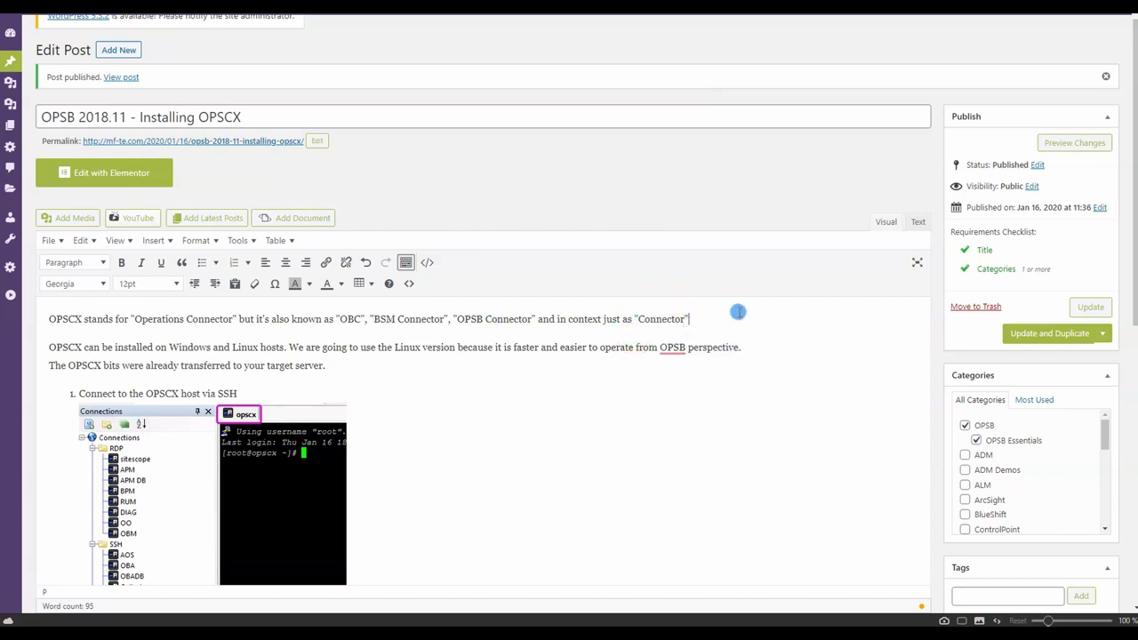
text(.)
Add a second line to the opening paragraph reading: In the lab week, we are going to refer to it as OPSCX.
key(shift+Return)
text(In the lam be)
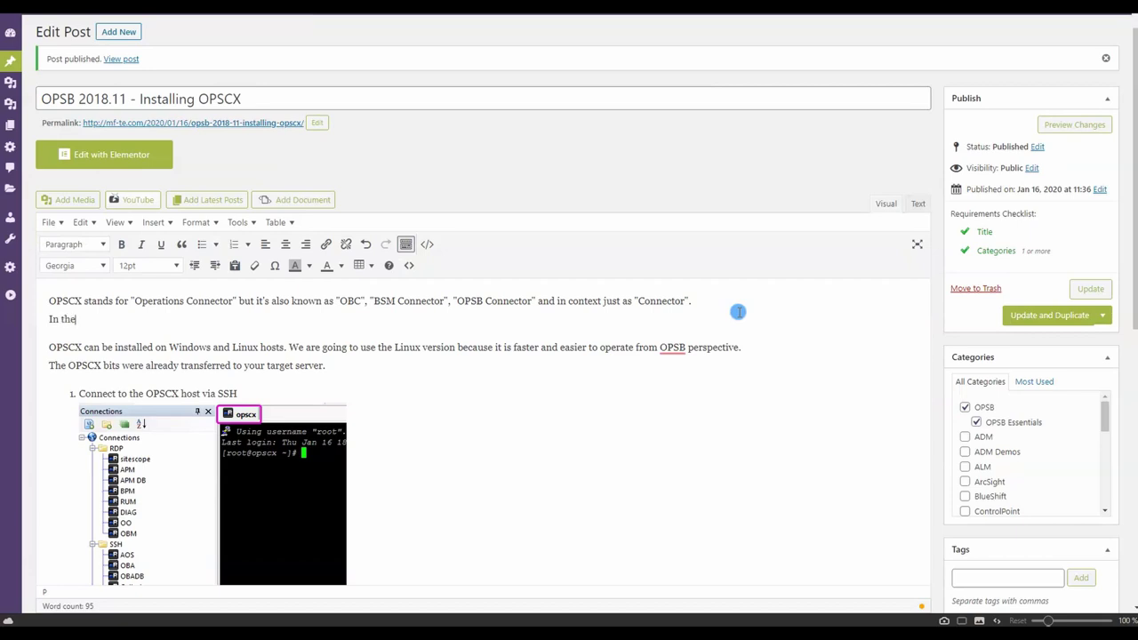
key(BackSpace)
key(BackSpace)
key(BackSpace)
key(BackSpace)
text(bweek, we are going to)
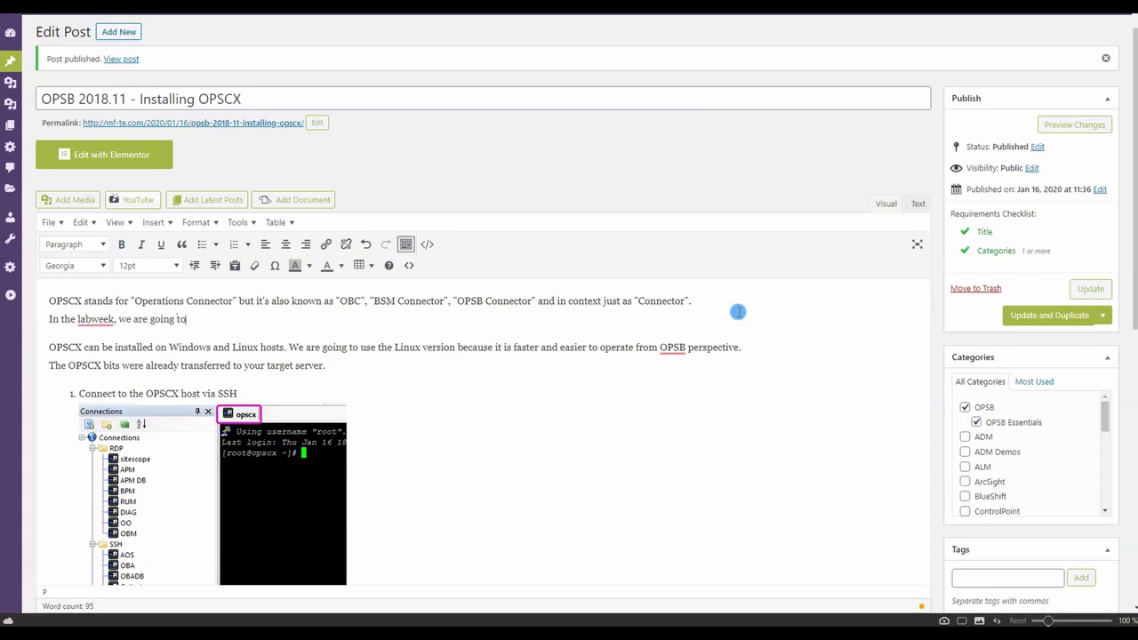
text( refer to it as OPSCX)
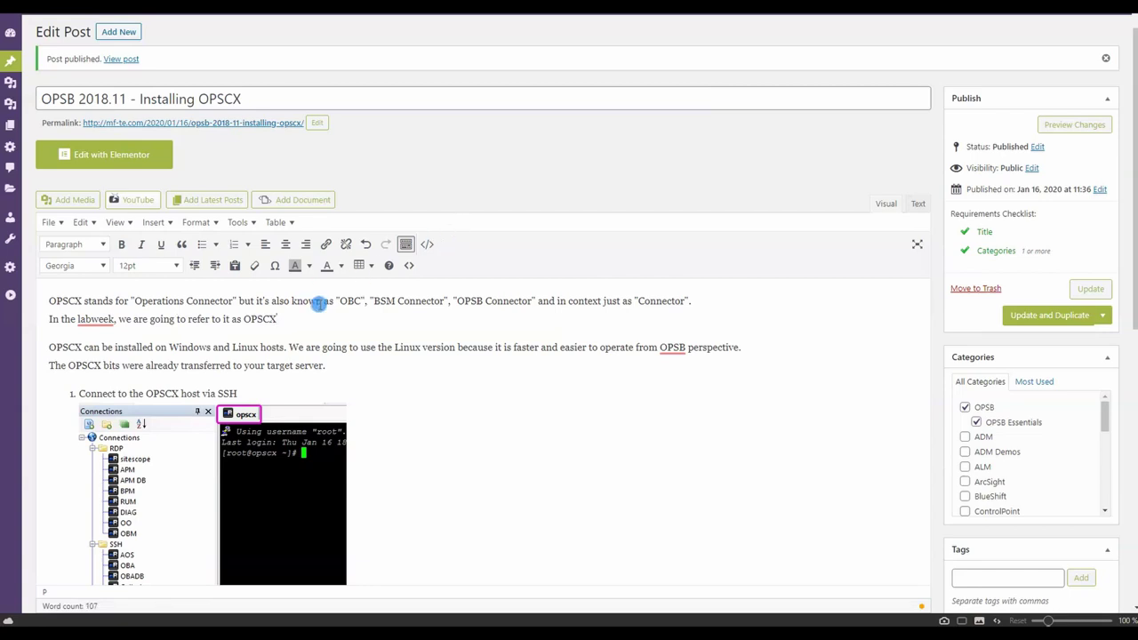
text(in all)
key(BackSpace)
key(BackSpace)
key(BackSpace)
key(BackSpace)
key(BackSpace)
key(BackSpace)
key(BackSpace)
key(BackSpace)
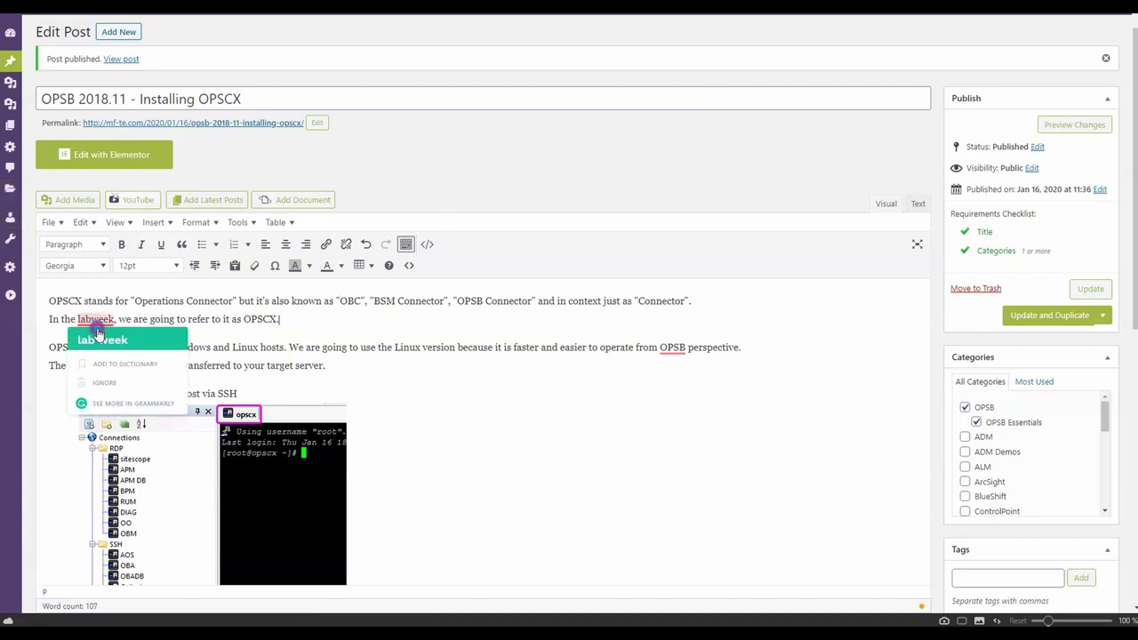
click(99, 339)
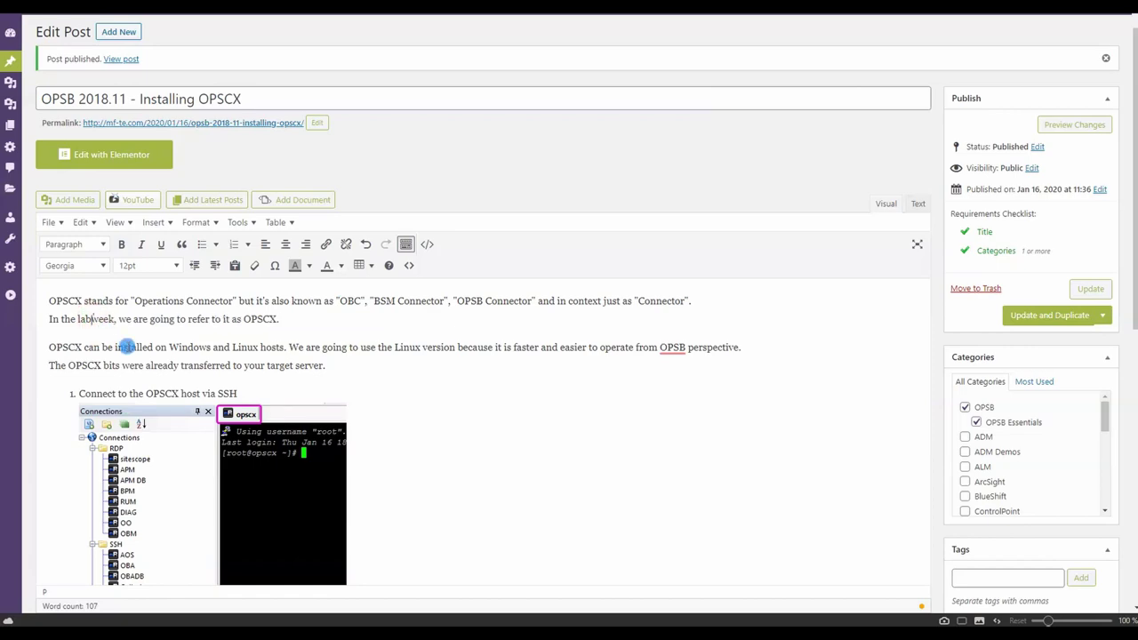
Replace the text of list item 3 with "Unzipping the installation bits.".
scroll(447, 350, down, 3)
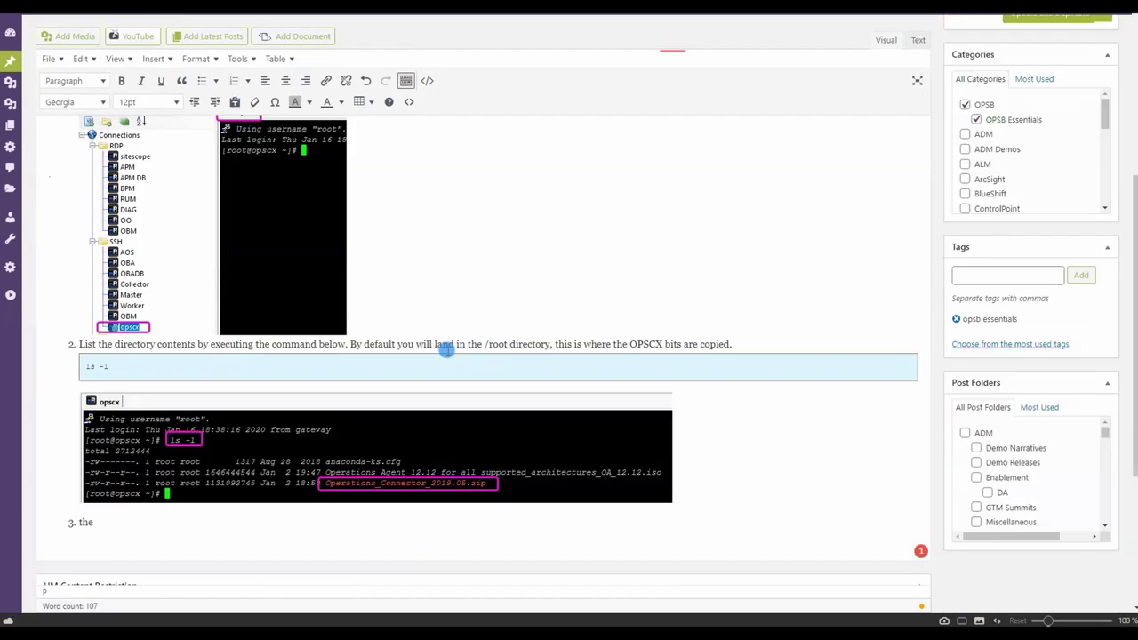
scroll(446, 349, down, 3)
click(111, 265)
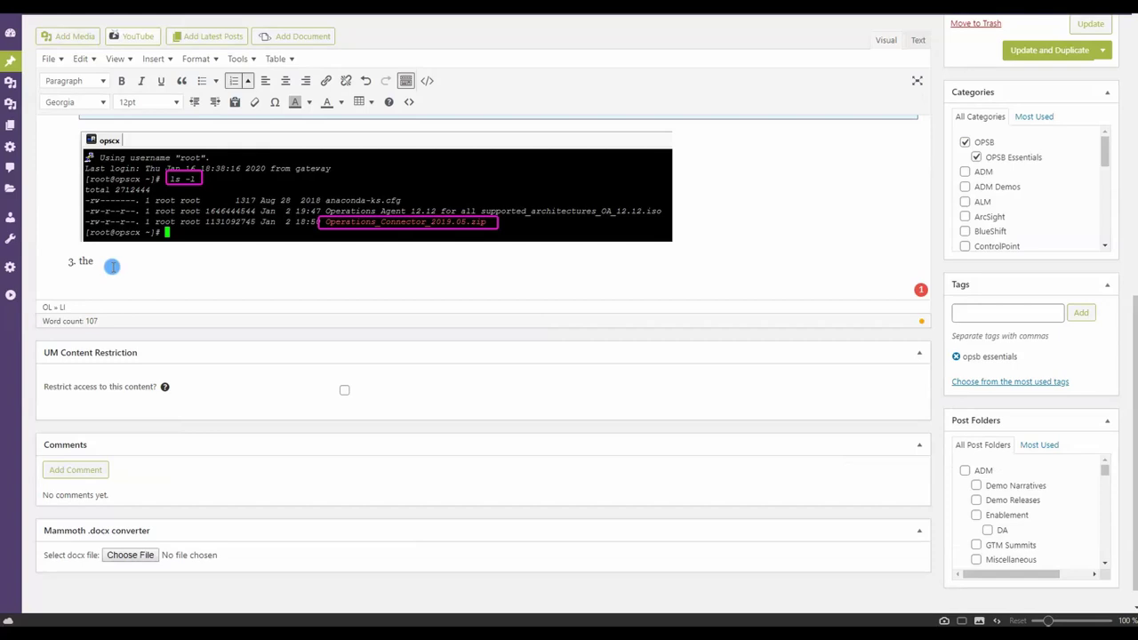
key(BackSpace)
key(BackSpace)
key(BackSpace)
click(132, 268)
text(Unzipping the )
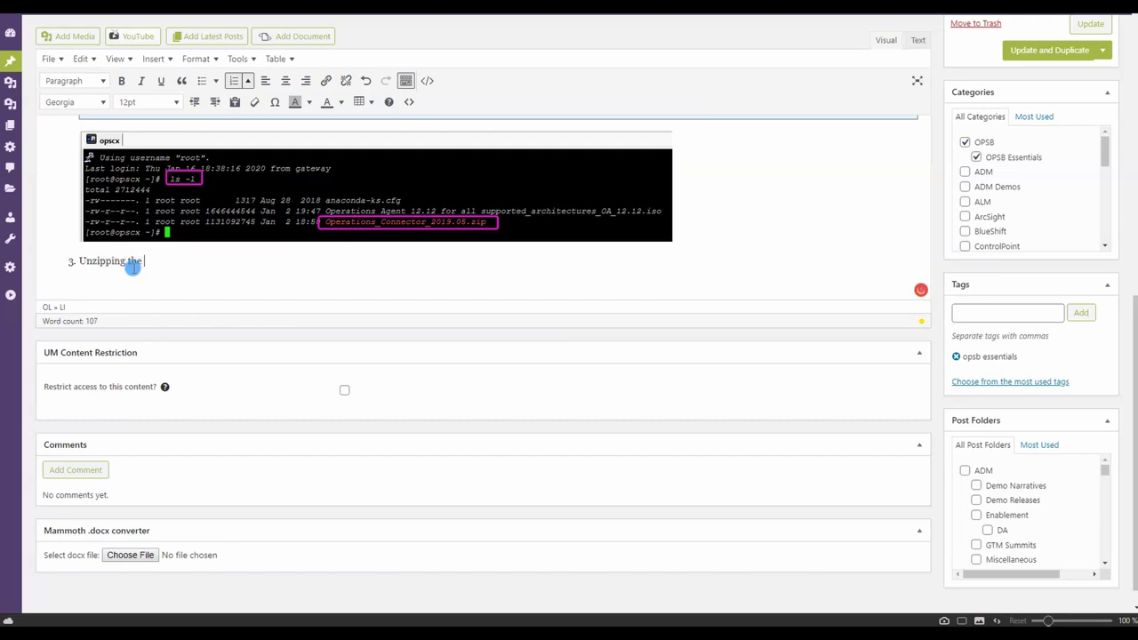
text(installation bits.)
Add under item 3: The OPSCX is zipped and since we are using the Linux with no pre-installed prerequisites we need to install the relevant software.
key(shift+Return)
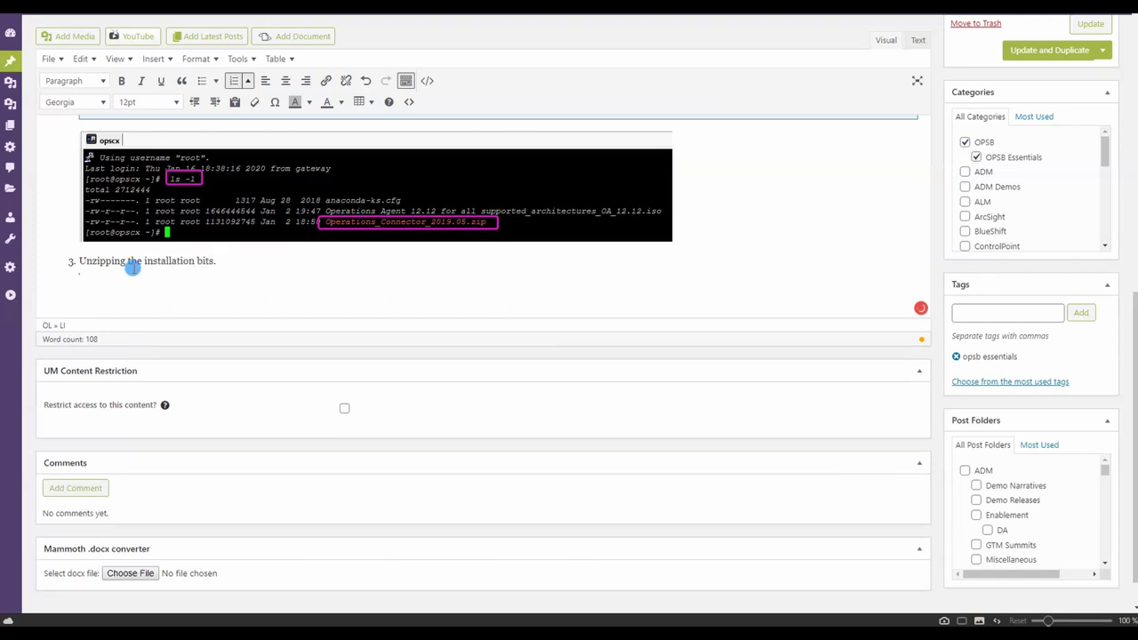
text(T)
key(BackSpace)
text(The OPSCX is zippend and since we are using )
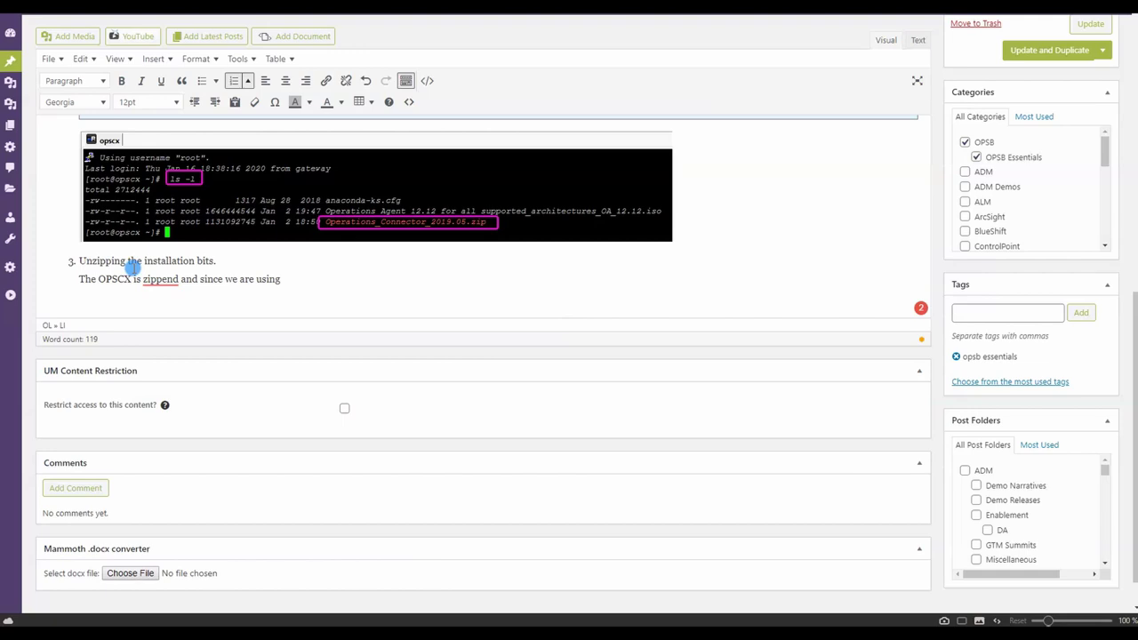
text(the Linux with no pre-installaed pre)
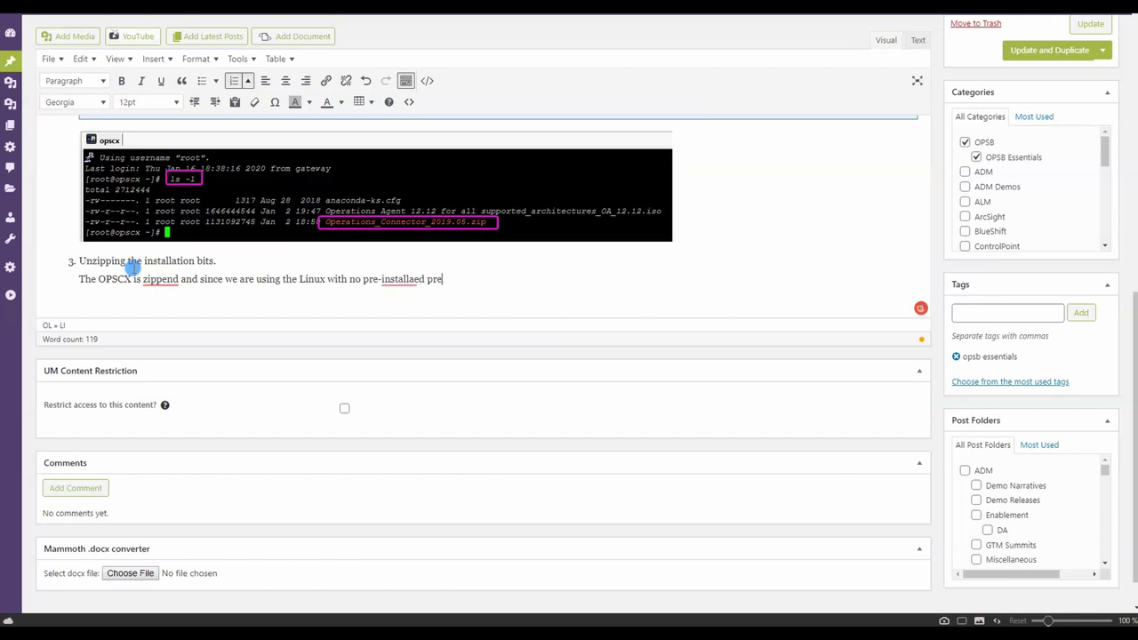
text(requisites we need to install)
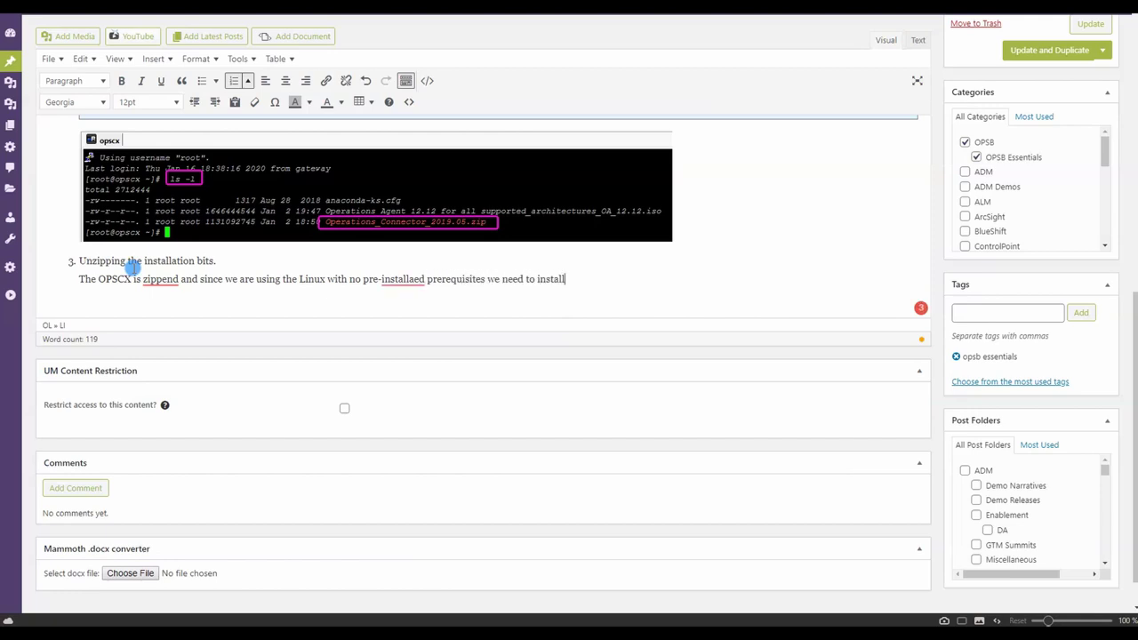
text( the releve)
key(BackSpace)
key(BackSpace)
text(vant software.)
mouse_move(399, 279)
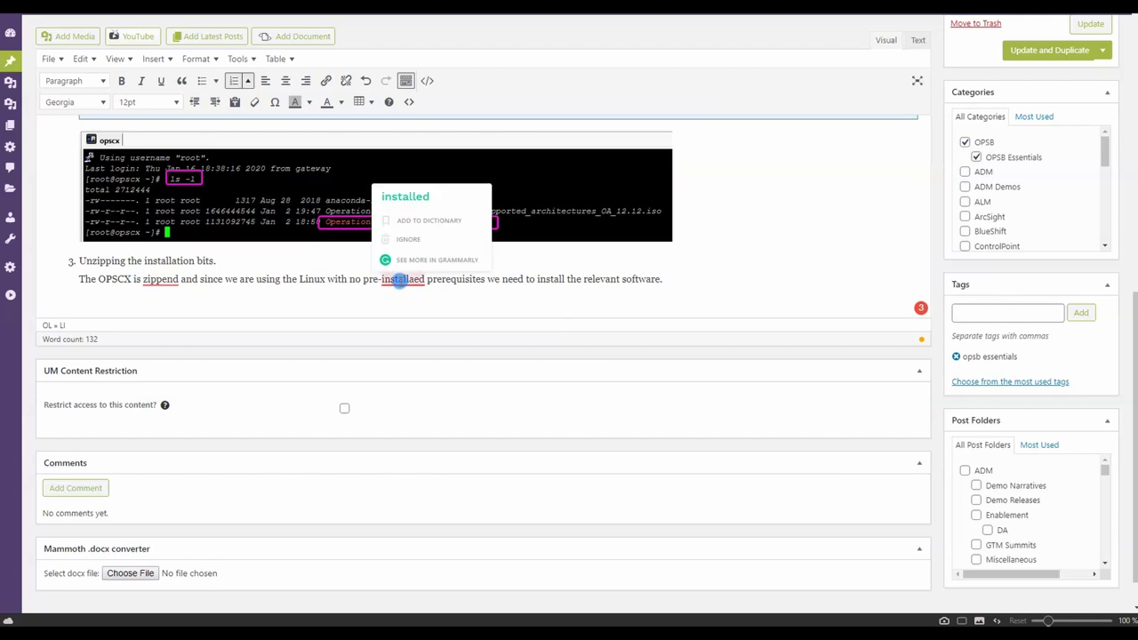
click(427, 203)
mouse_move(158, 279)
click(191, 200)
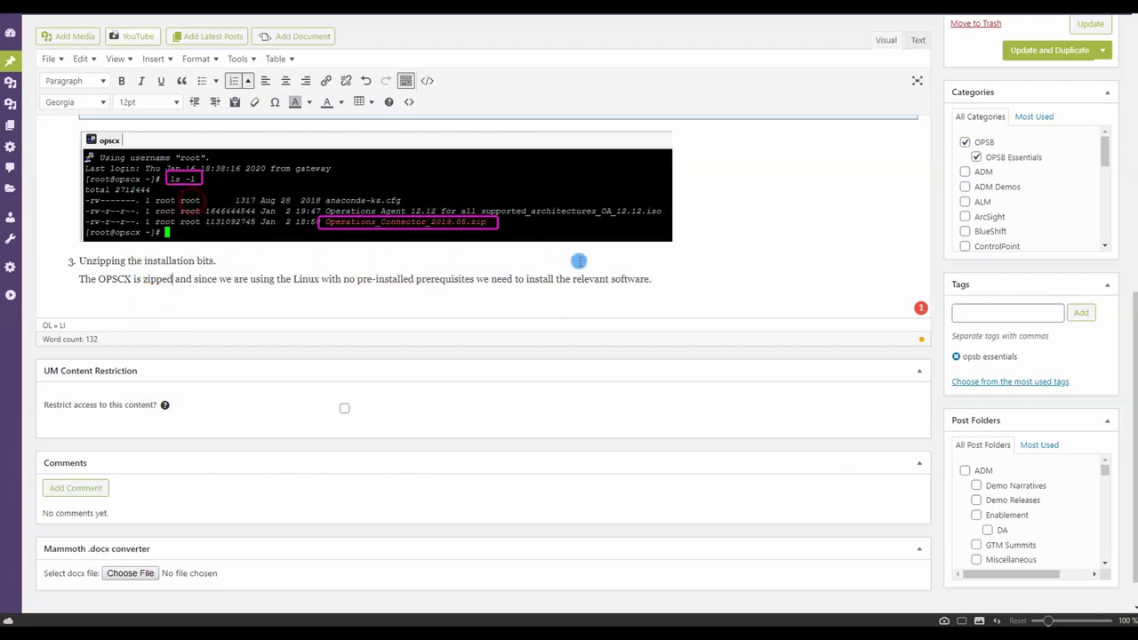
Start a nested numbered list under item 3 with the first sub-item "Install the unzip packages".
click(681, 277)
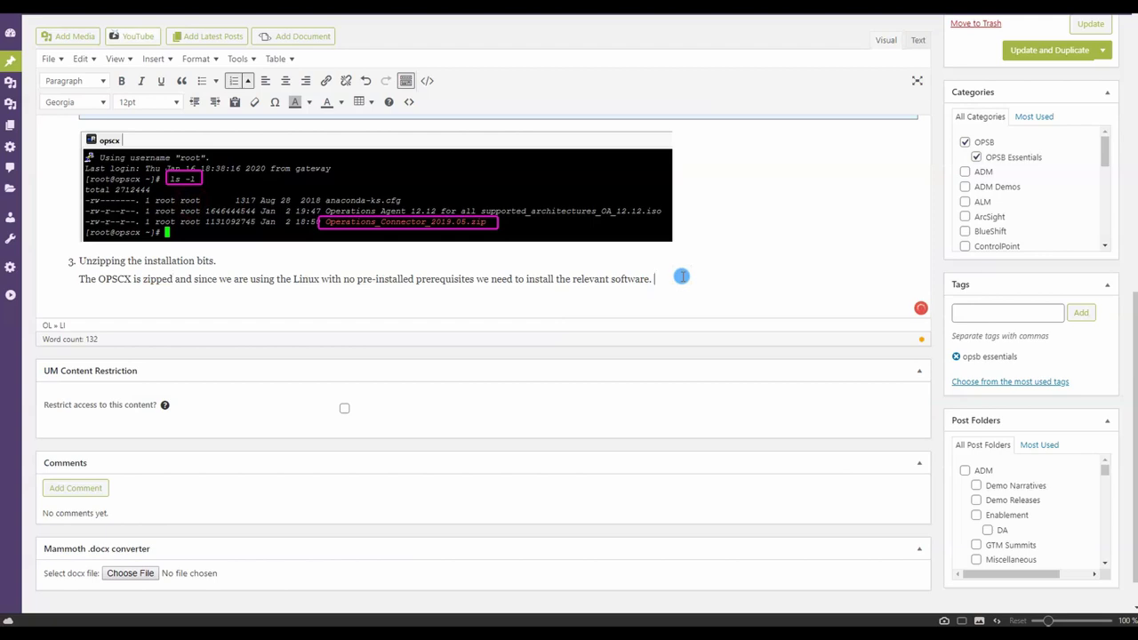
key(Return)
key(Tab)
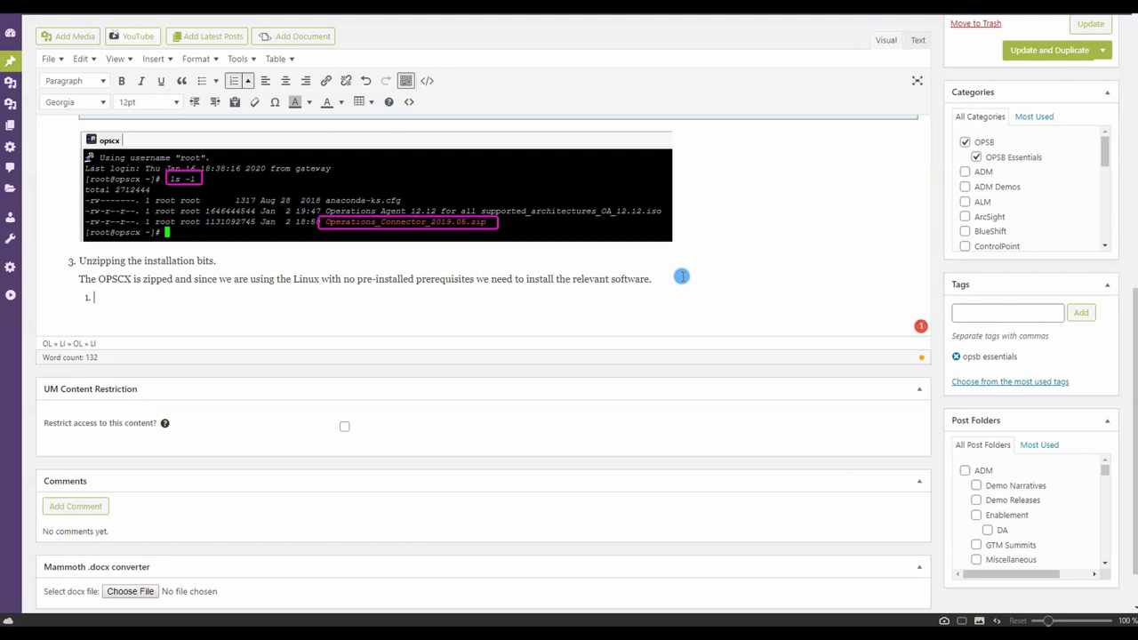
scroll(701, 259, down, 1)
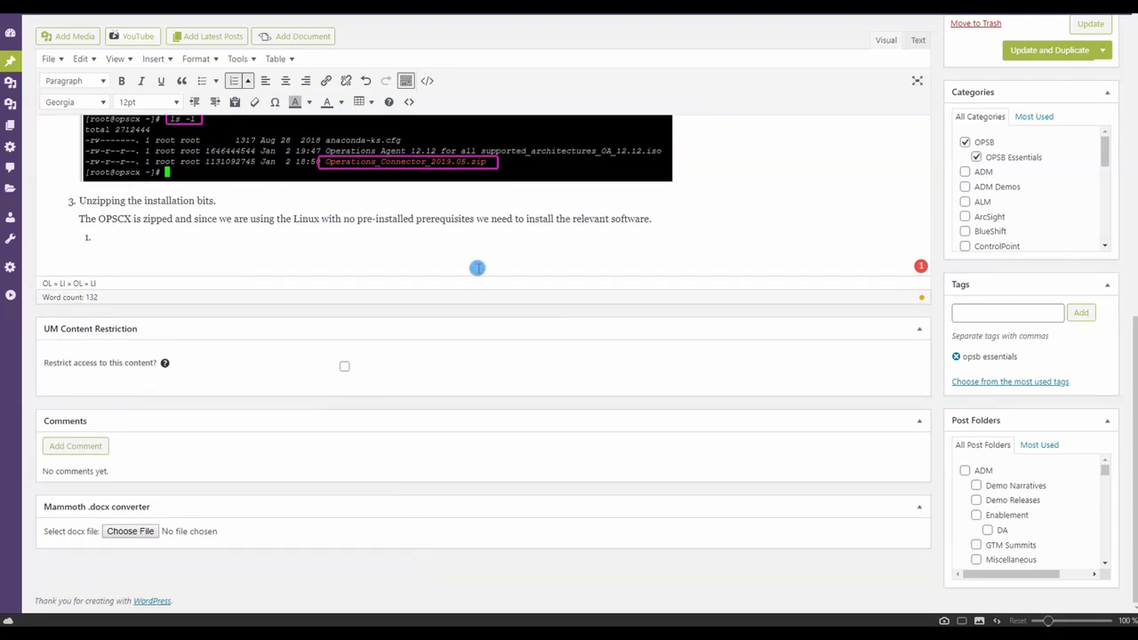
scroll(571, 218, up, 2)
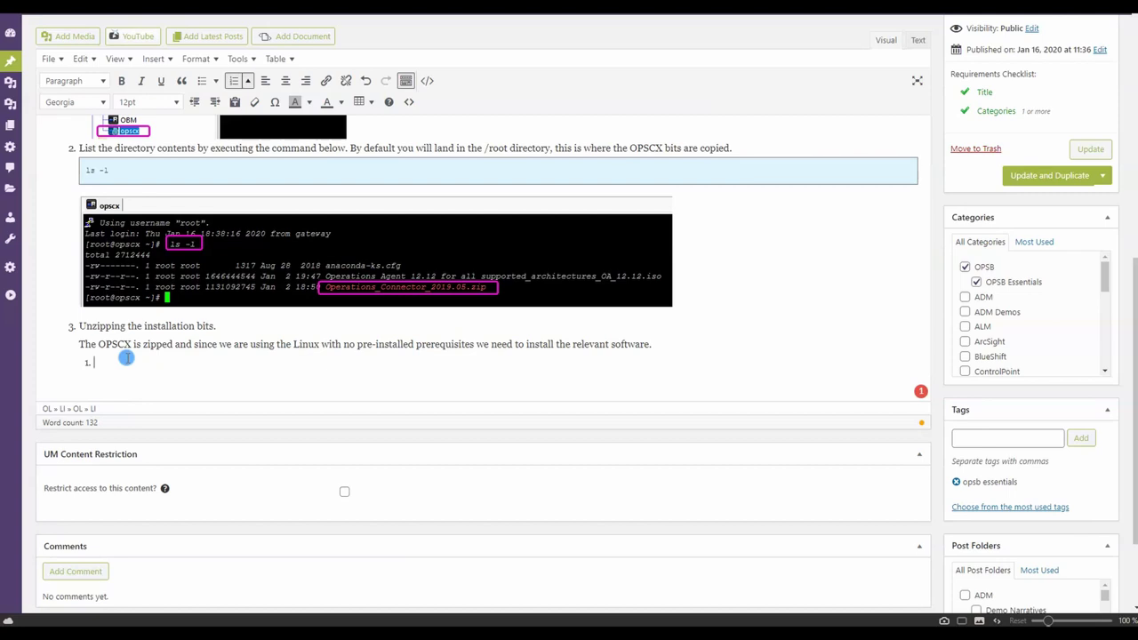
text(install the unzip)
click(97, 362)
key(BackSpace)
text(I)
click(178, 362)
text(packages)
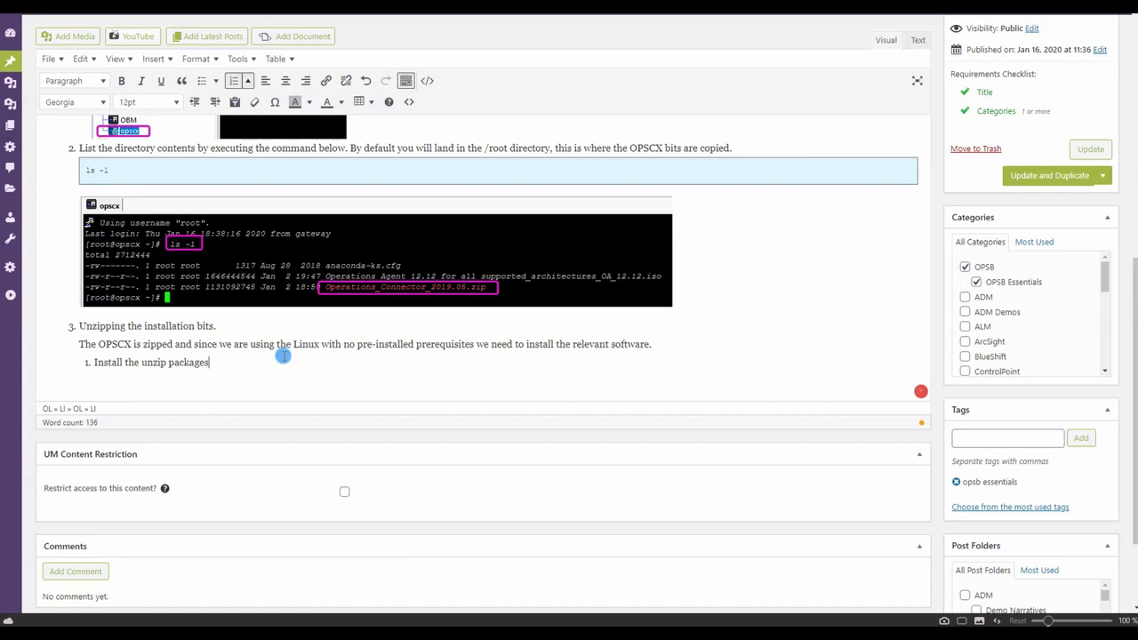
Insert a code snippet containing "yum install unzip -y" below the sub-item about installing the unzip packages.
click(426, 80)
click(431, 401)
key(ctrl+a)
key(BackSpace)
text(yum install )
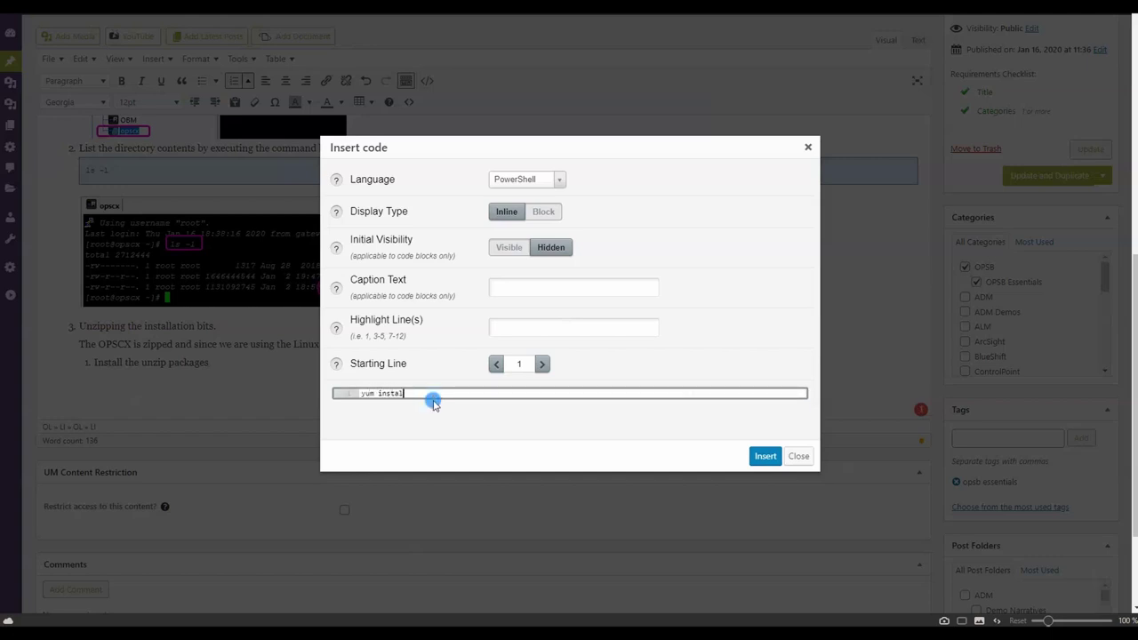
text(unzip -y)
click(777, 457)
click(562, 382)
drag(211, 398, 197, 397)
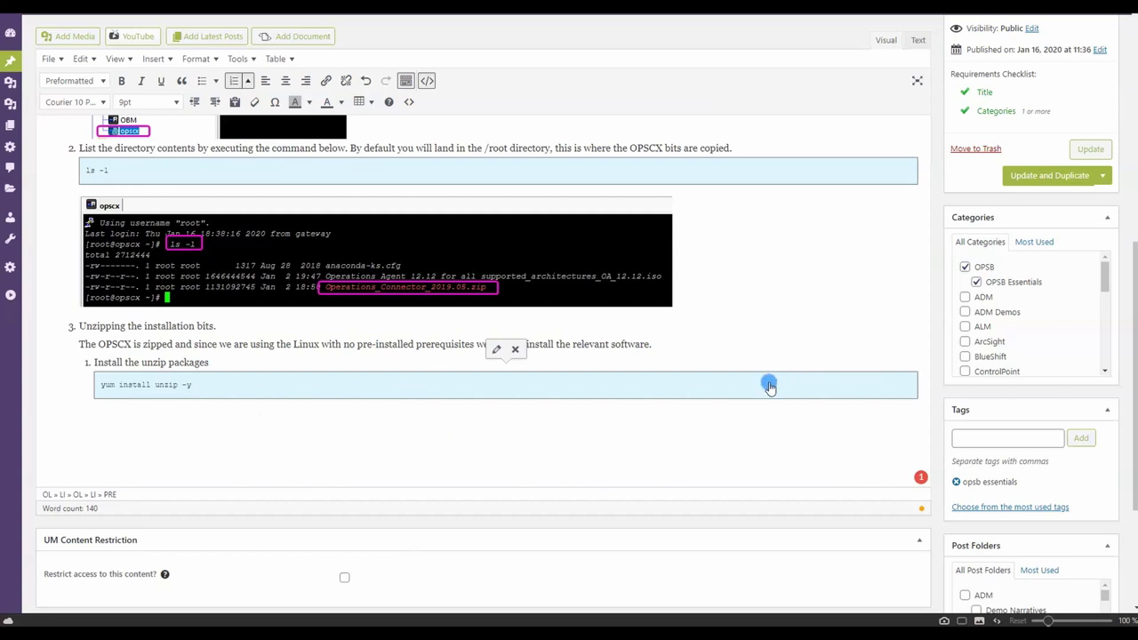
Add nested sub-item 2 below the code snippet with the text "Once the package installation is finished".
click(921, 376)
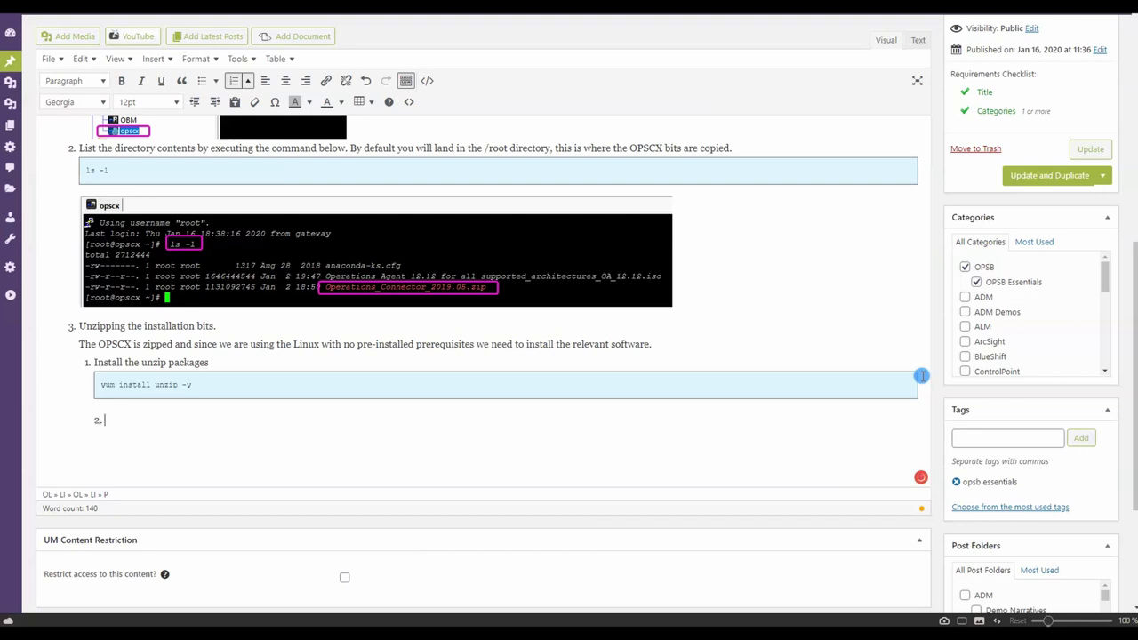
key(Return)
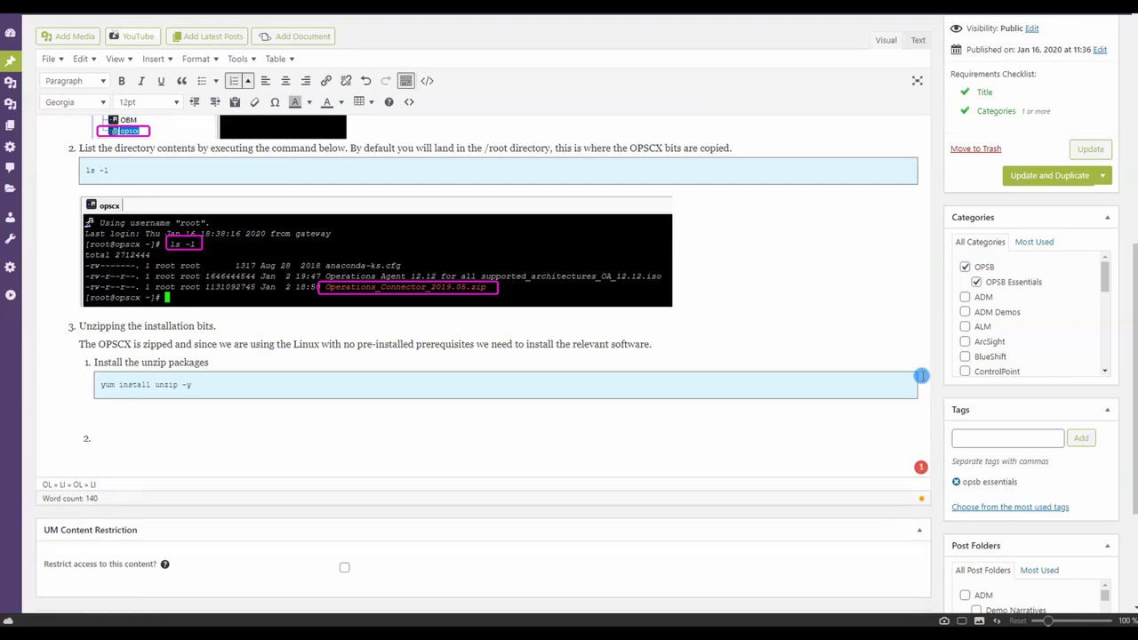
click(921, 376)
key(Down)
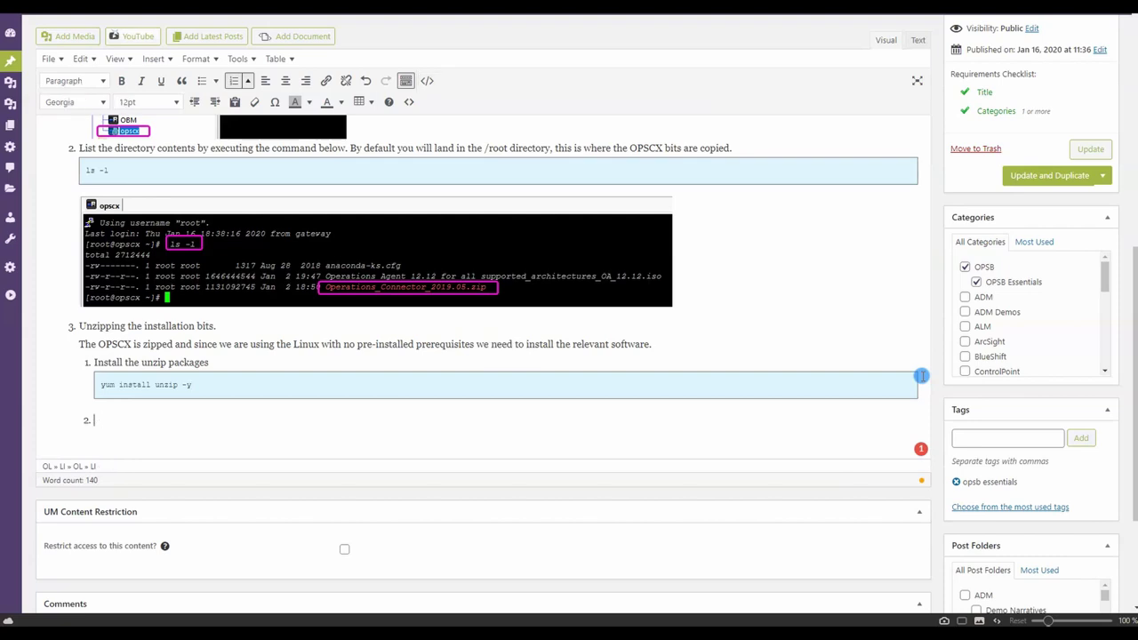
text(Once the package installation is finished)
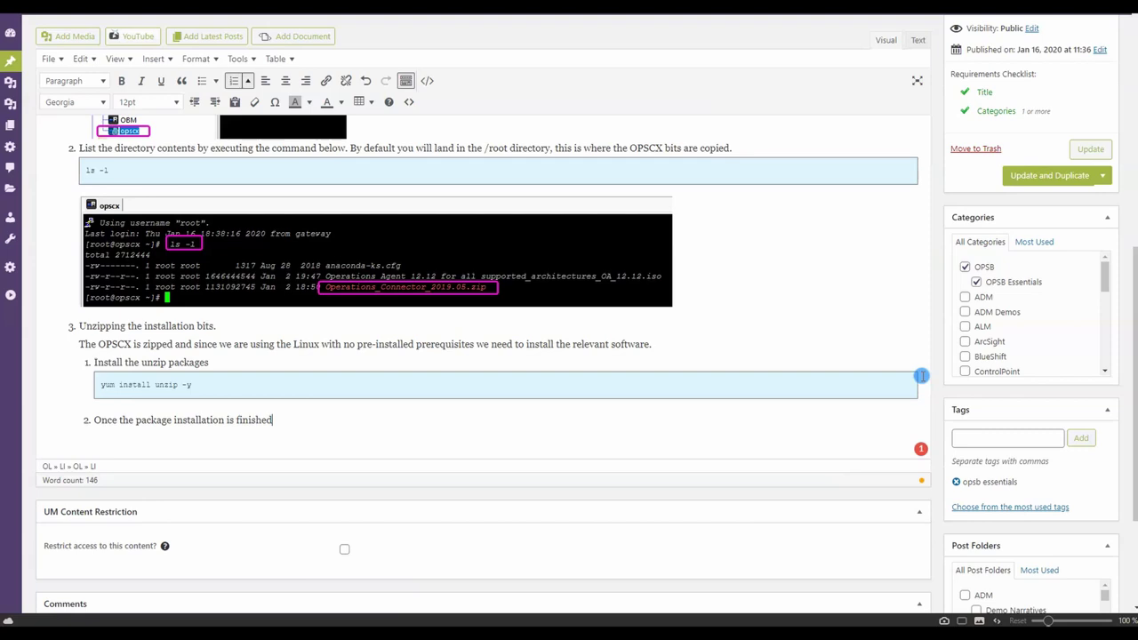
Put the words "Unzip the OPSCX archive" in front of the existing text of nested sub-item 2.
key(Home)
text(Unzip the )
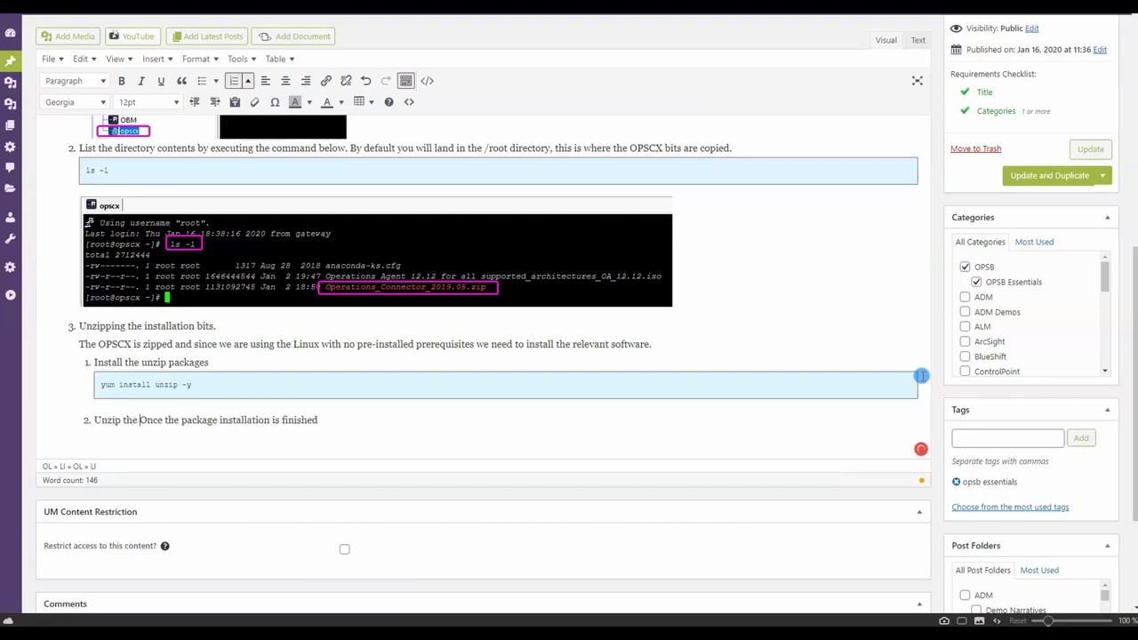
text(Connector)
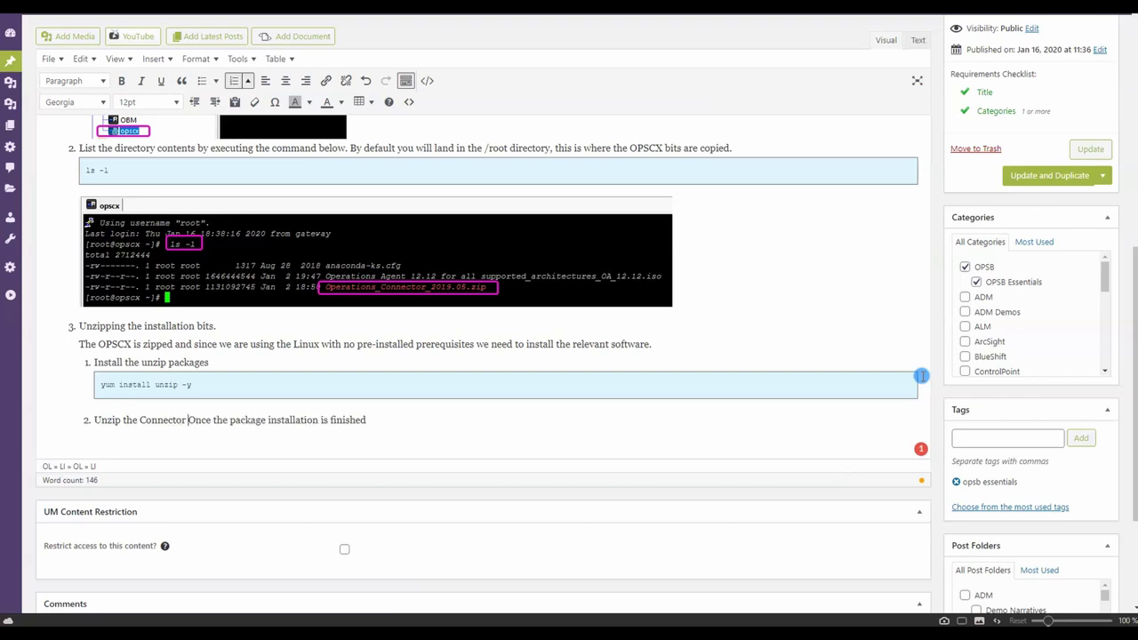
key(BackSpace)
key(BackSpace)
key(BackSpace)
key(BackSpace)
key(BackSpace)
key(BackSpace)
key(BackSpace)
key(BackSpace)
key(BackSpace)
key(BackSpace)
key(BackSpace)
key(BackSpace)
key(BackSpace)
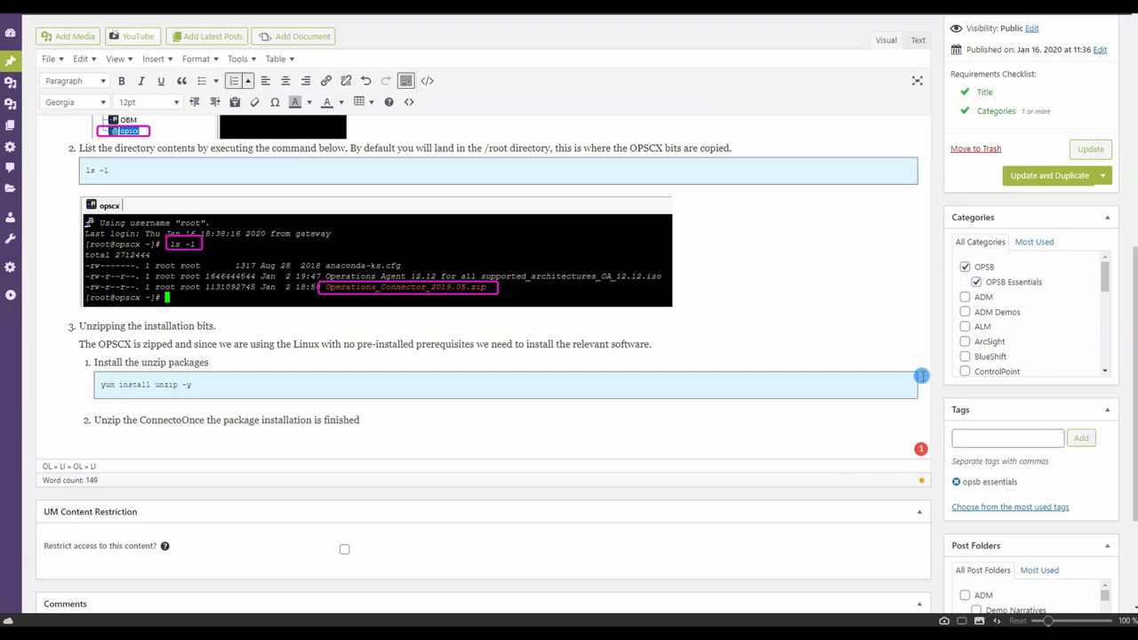
text(he OPSCX)
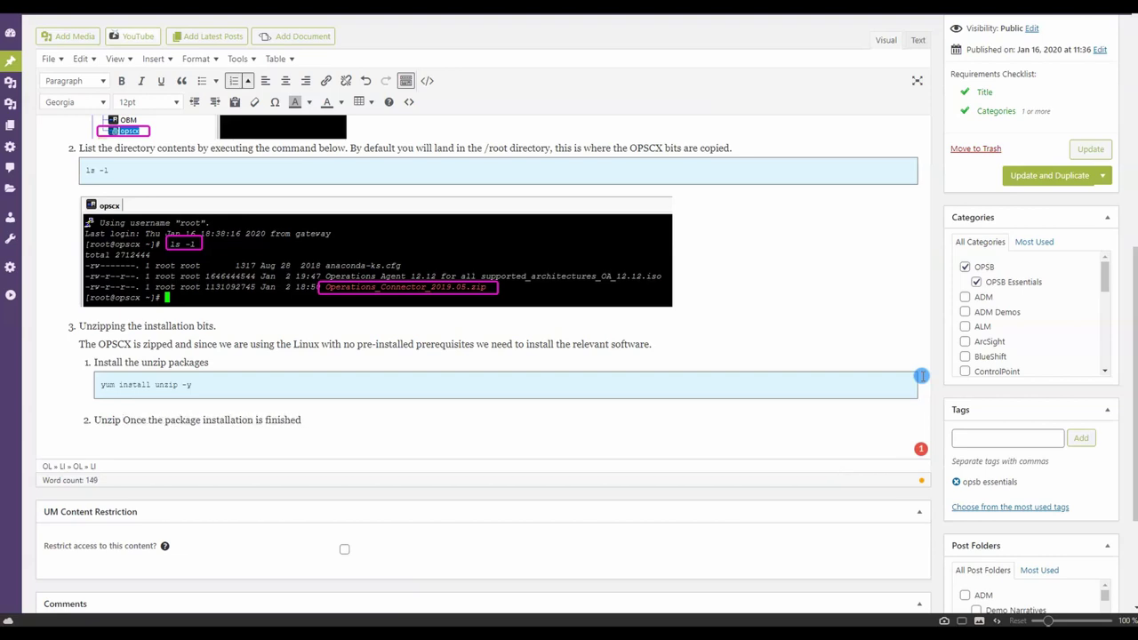
text( archive)
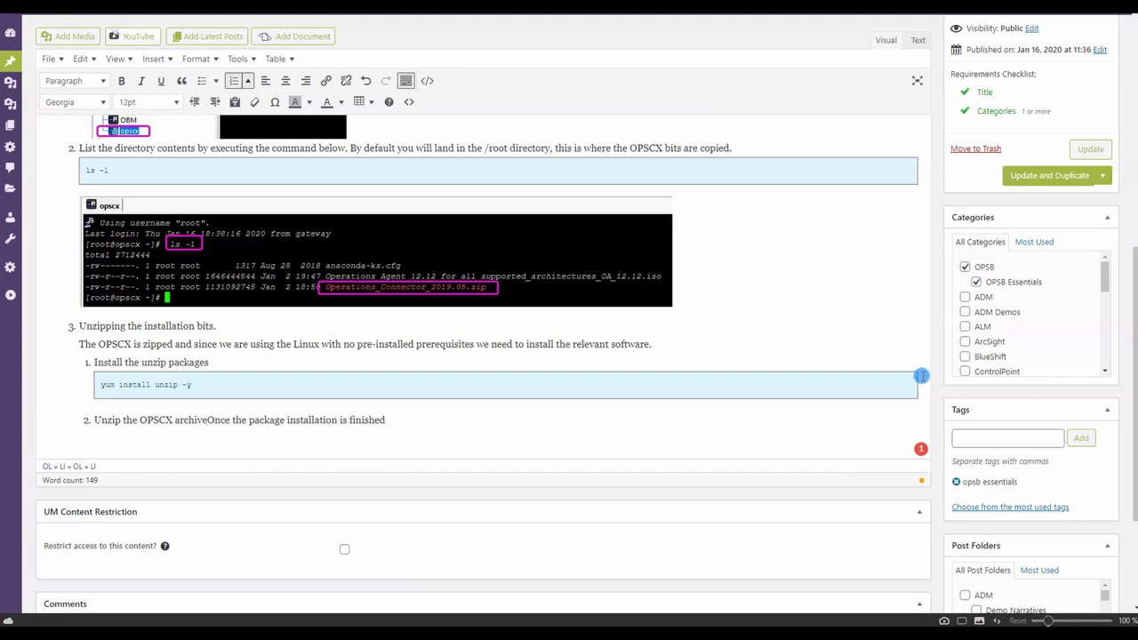
text(.)
key(BackSpace)
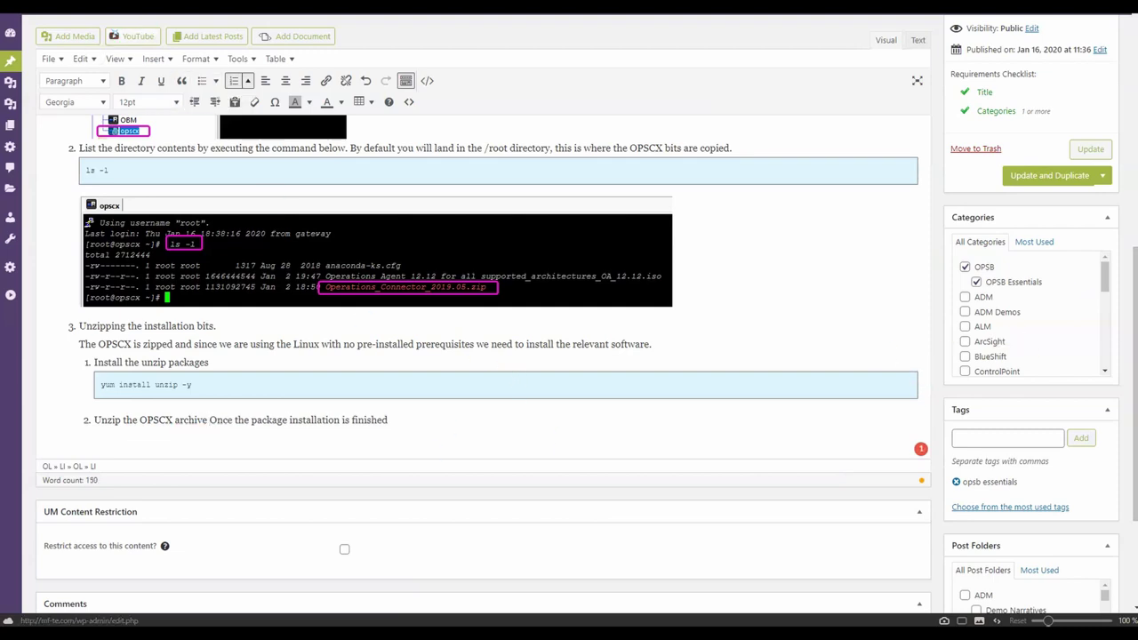
Switch to the opscx SSH session in mRemoteNG and run "yum install unzip -y".
key(alt+Tab)
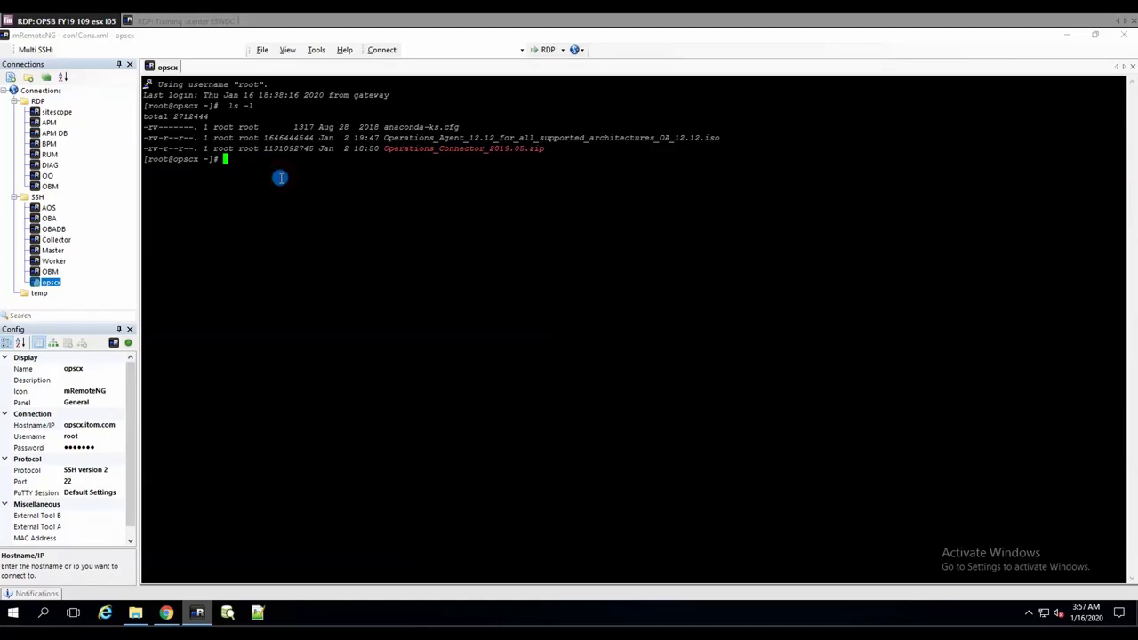
text(yum install unzip -y)
key(Return)
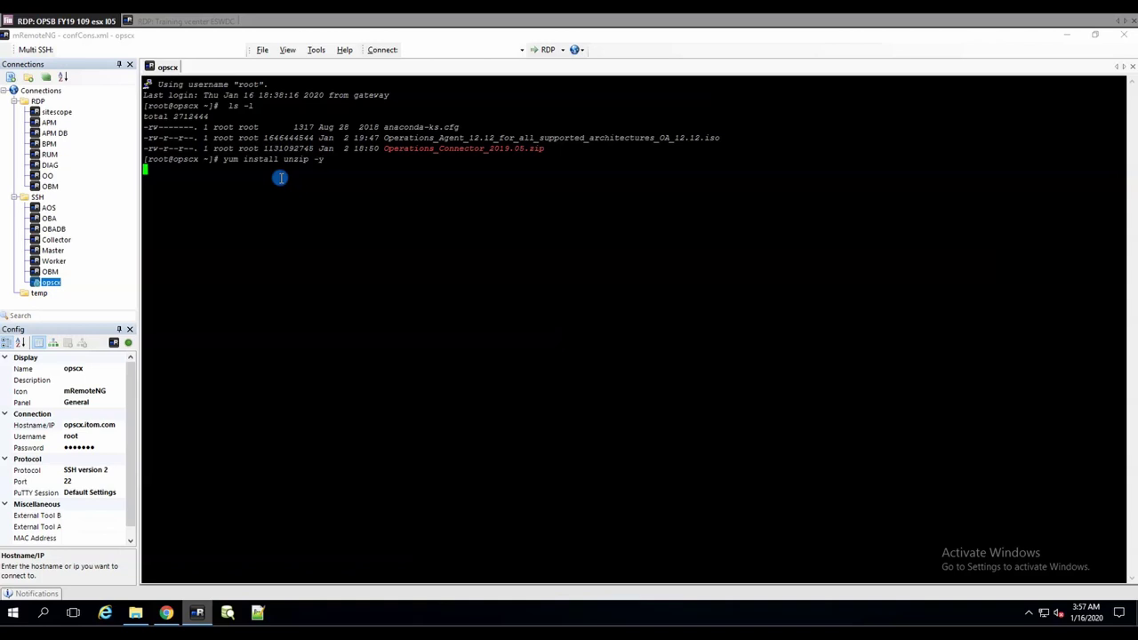
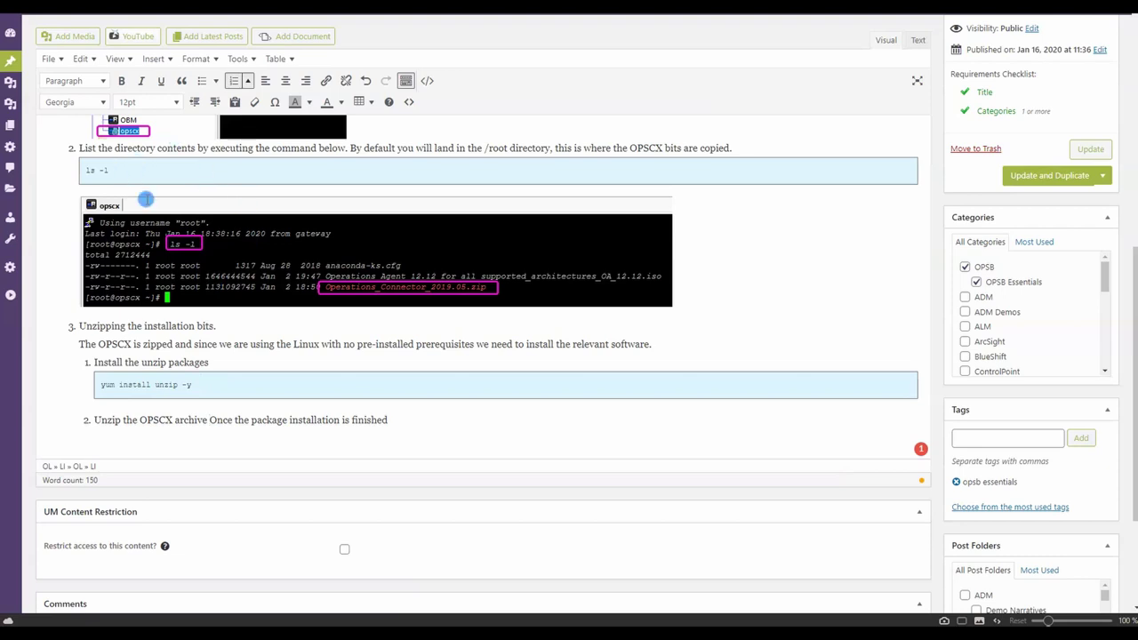
Preview the post changes and check how the "ls -l" and "yum install unzip -y" code snippets are rendered.
scroll(1031, 109, up, 3)
click(1089, 69)
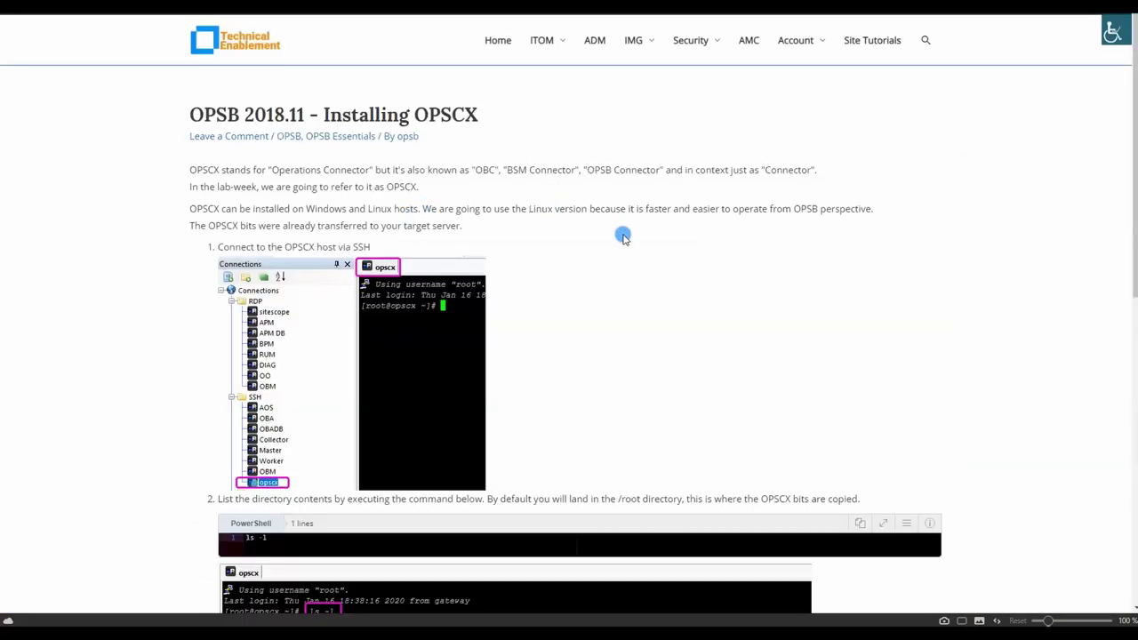
scroll(635, 227, down, 4)
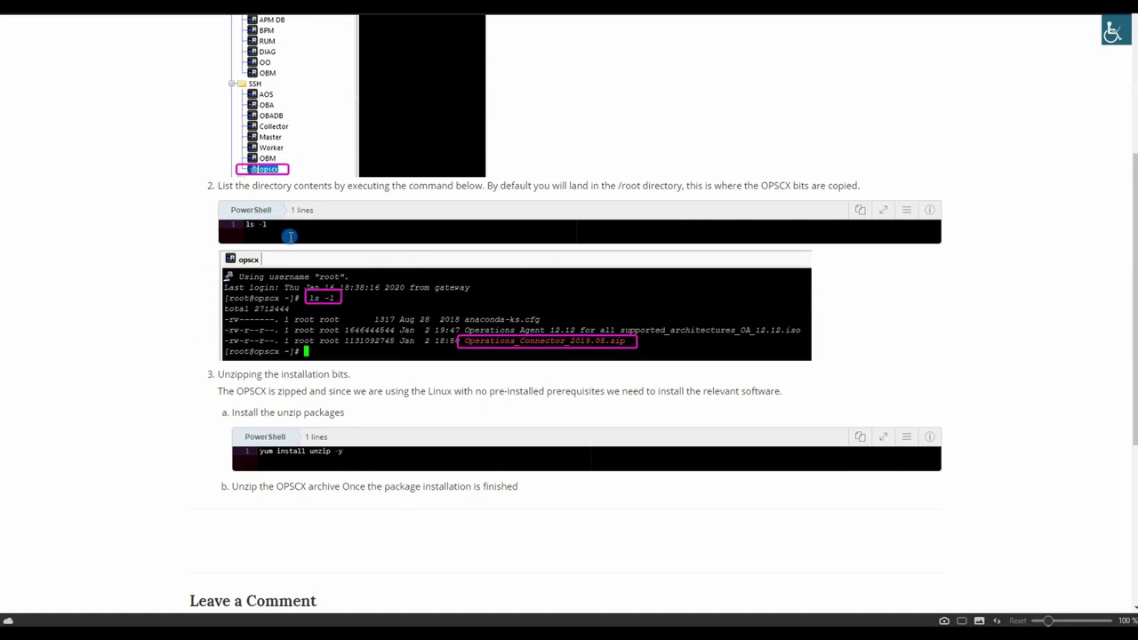
drag(271, 225, 238, 225)
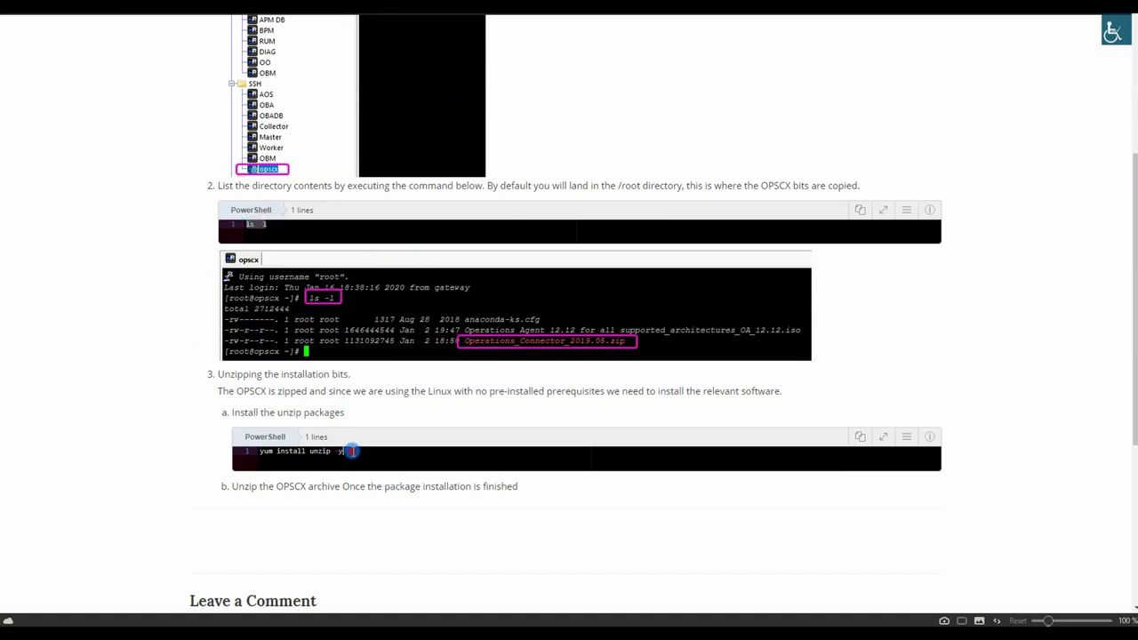
drag(349, 450, 248, 451)
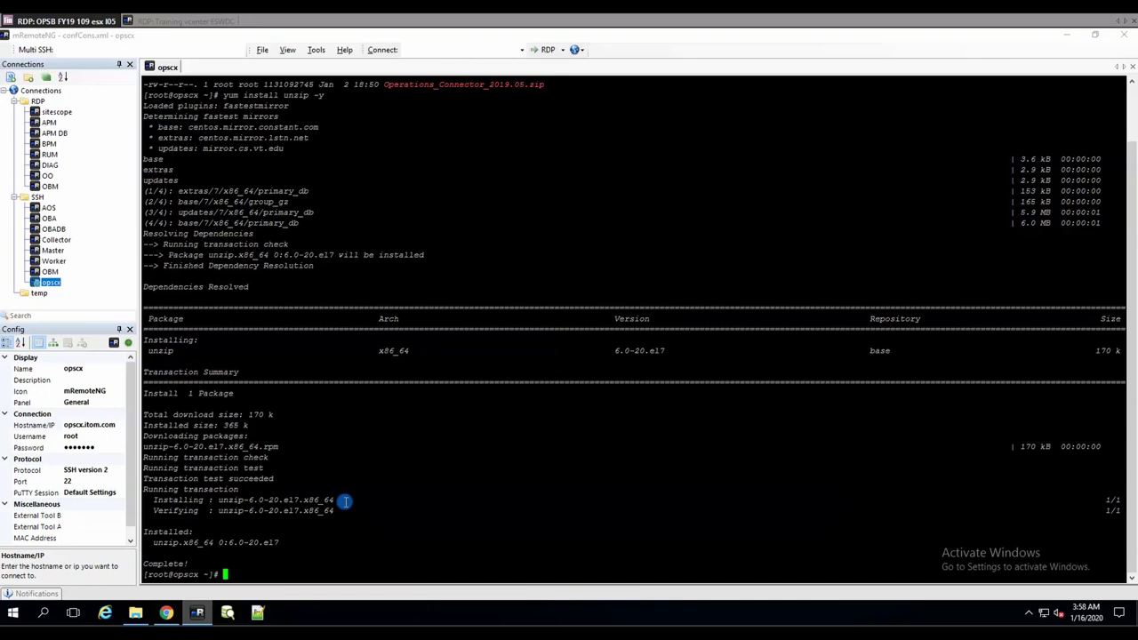
Capture the unzip installation output in the opscx session, with a box around "Complete!" and an arrow pointing to it.
key(Print)
drag(133, 287, 791, 584)
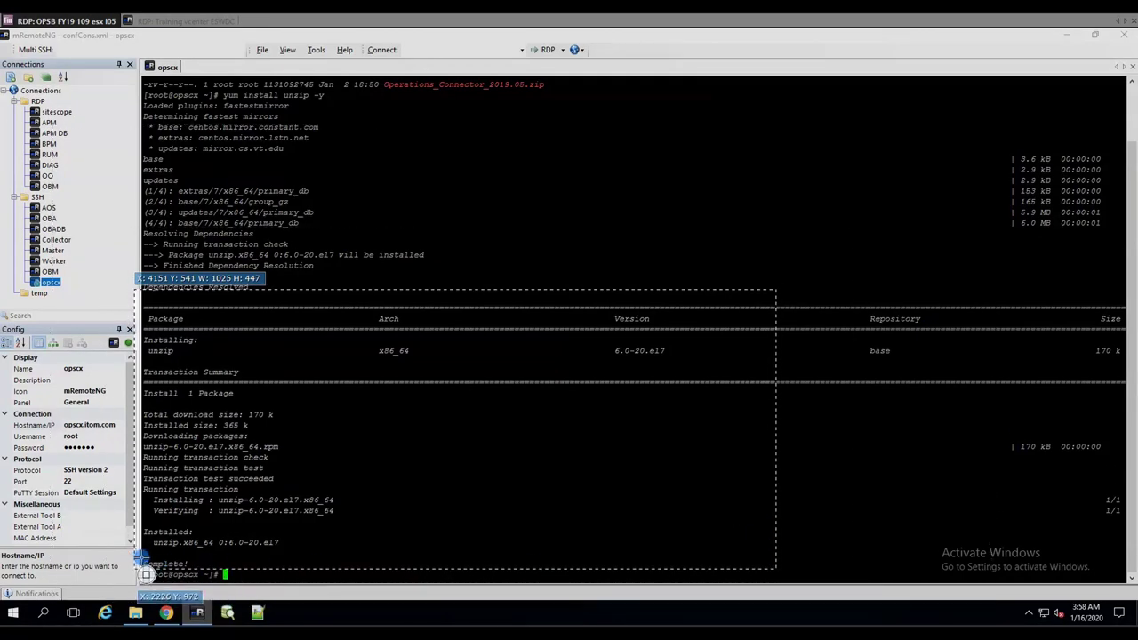
drag(140, 560, 190, 570)
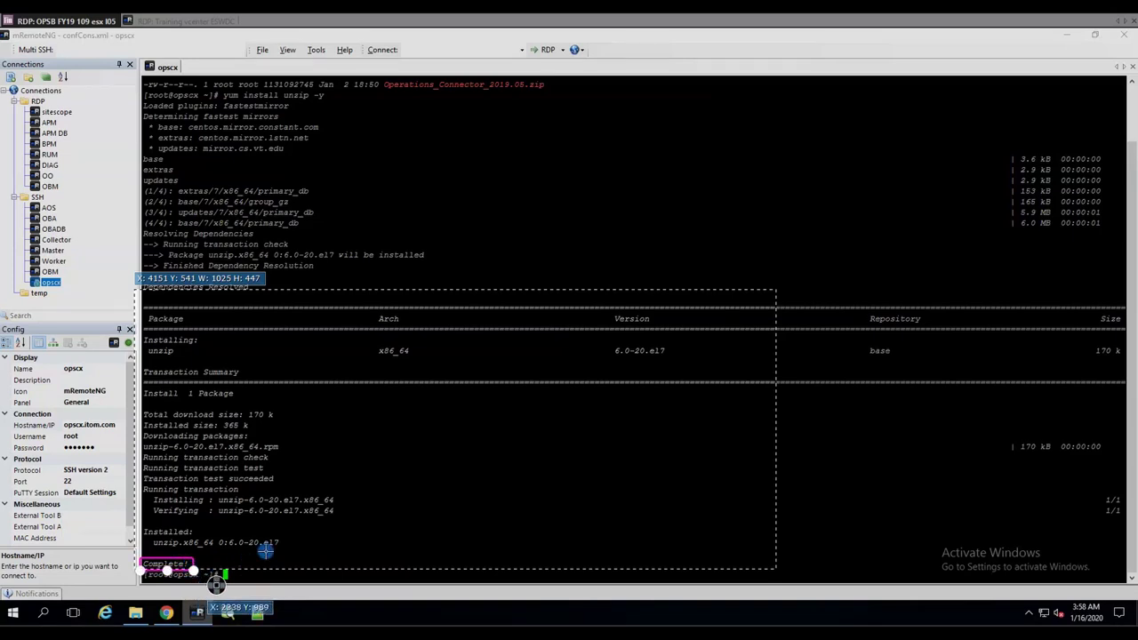
drag(394, 456, 233, 559)
key(Return)
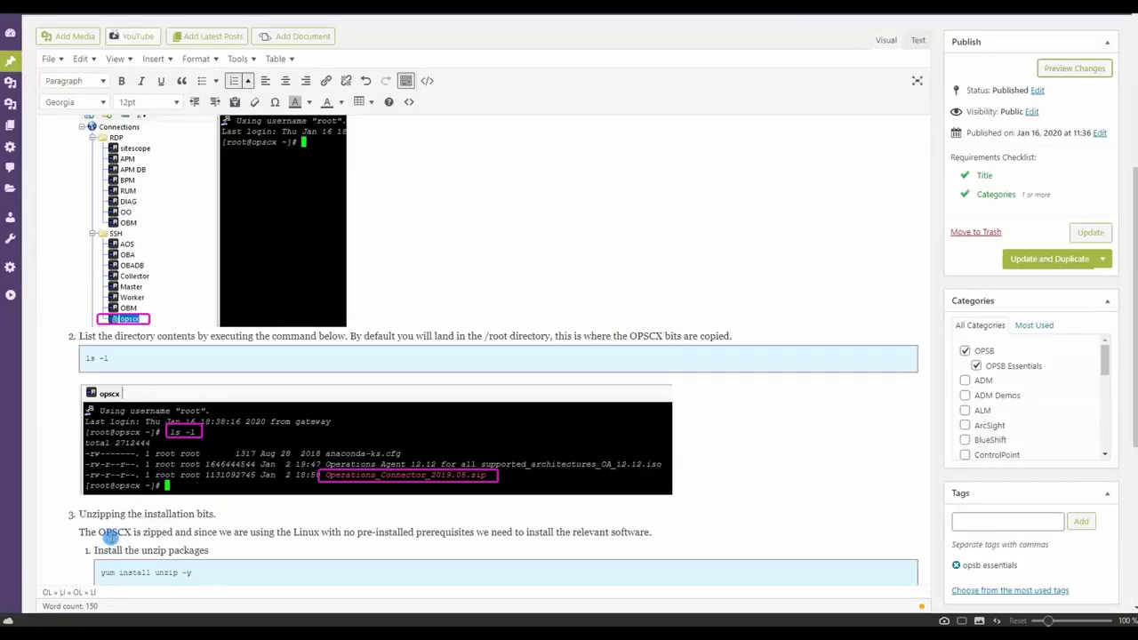
Insert a nested sub-item 2 reading "make sure that the the packages were installed successfully" and paste the annotated installation screenshot below it.
scroll(112, 533, down, 3)
click(93, 351)
key(Return)
key(Up)
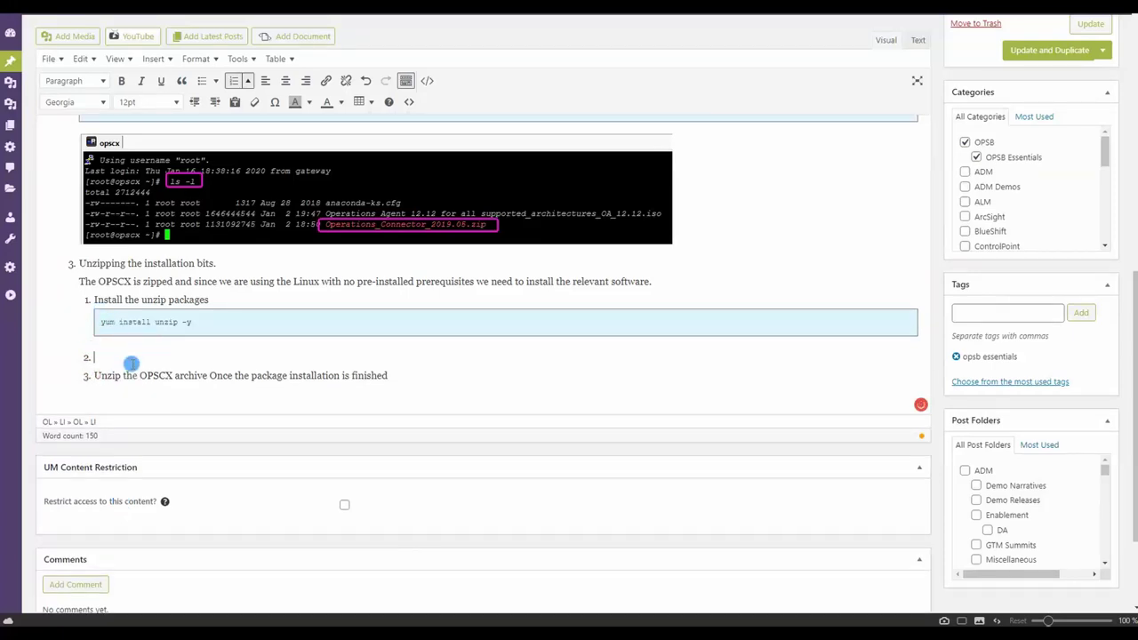
text(V)
text(make sure that the the)
text( packages were instal)
text(led successfull)
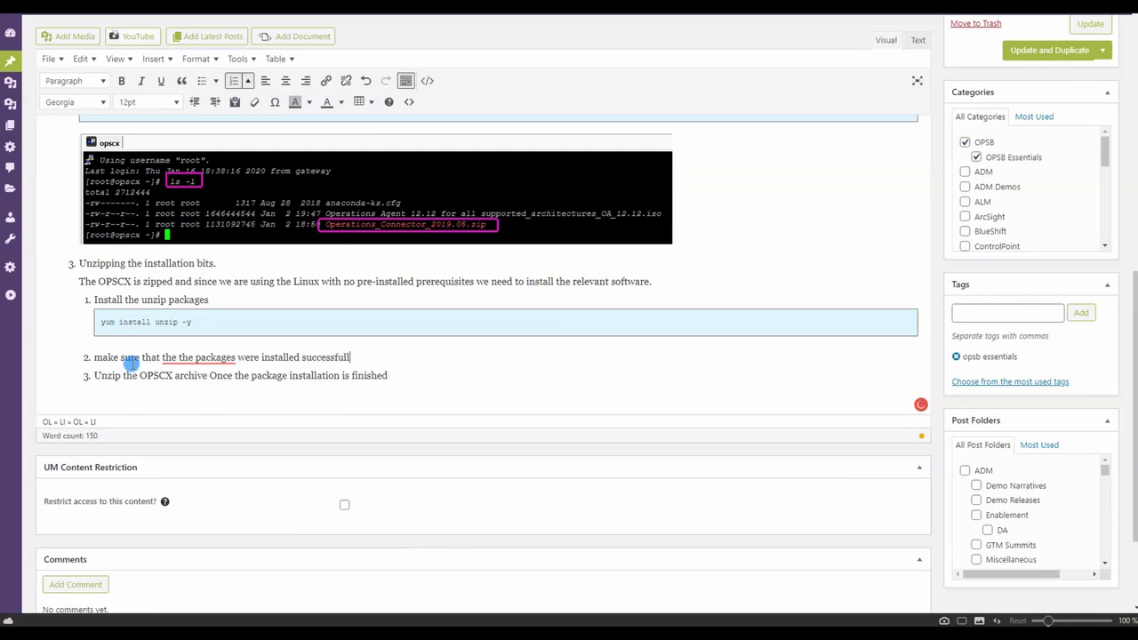
text(y)
key(Return)
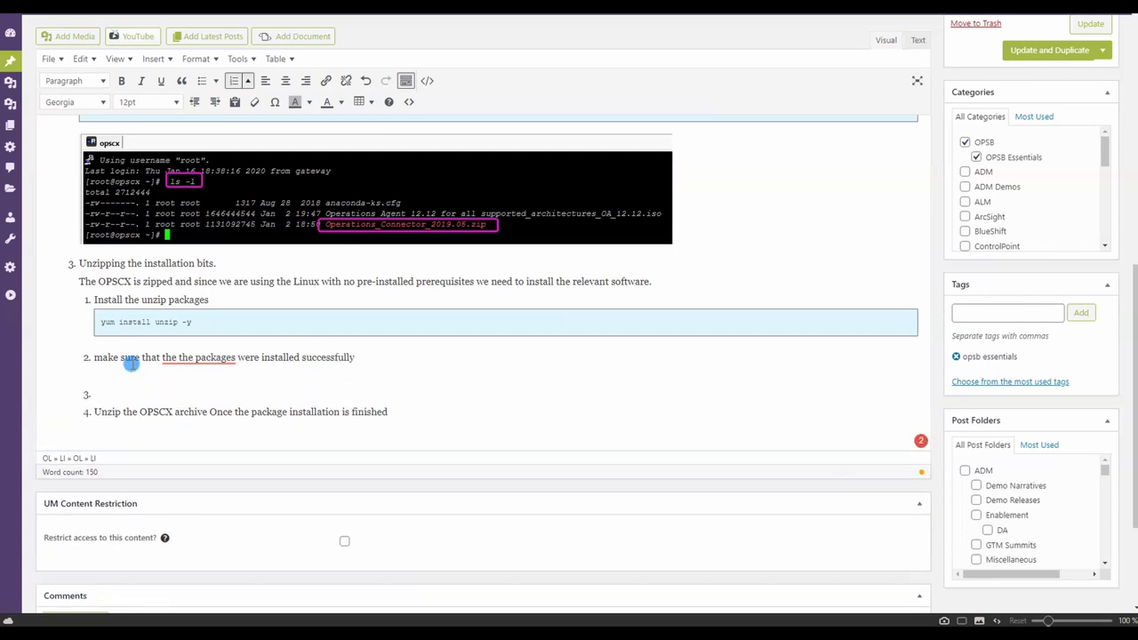
key(ctrl+v)
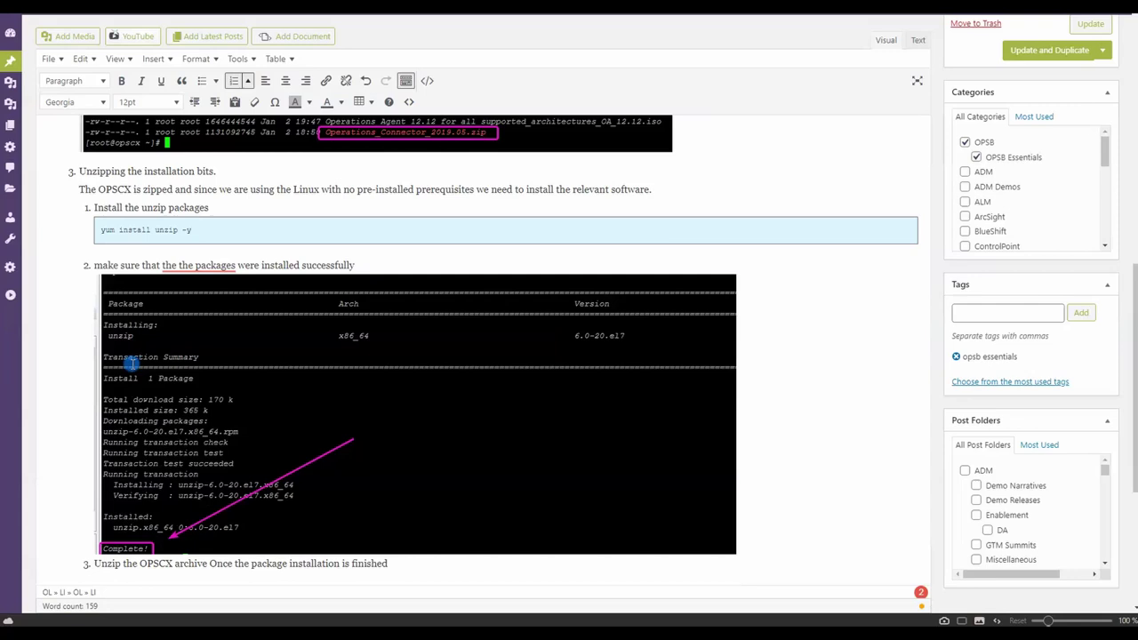
Correct nested sub-item 2 to read "Make sure that the packages were installed successfully:".
mouse_move(181, 264)
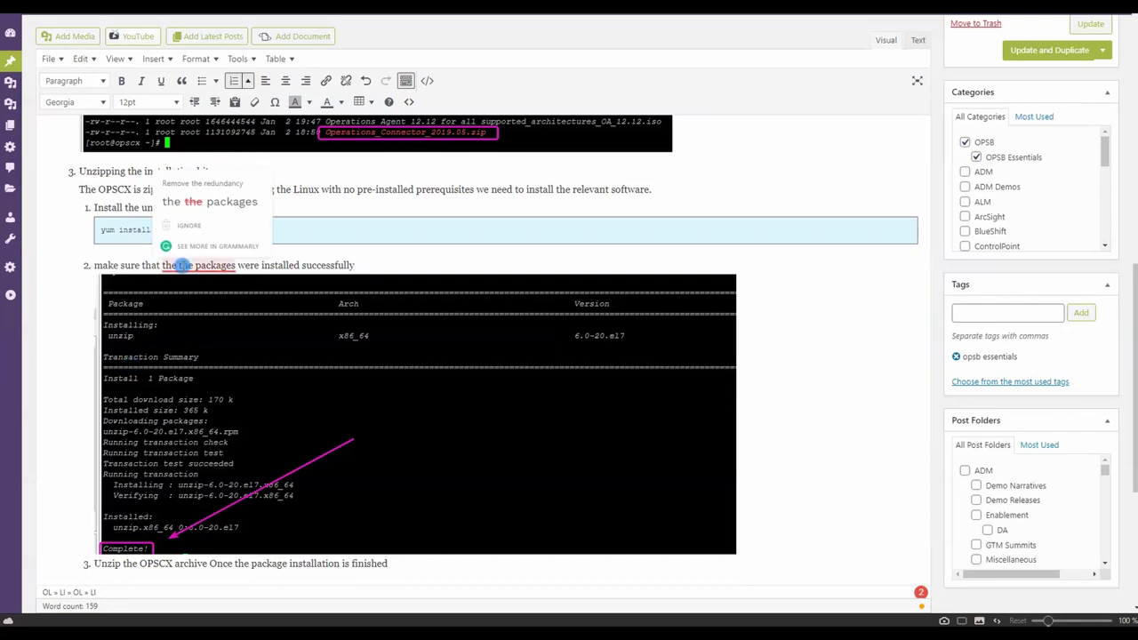
click(196, 203)
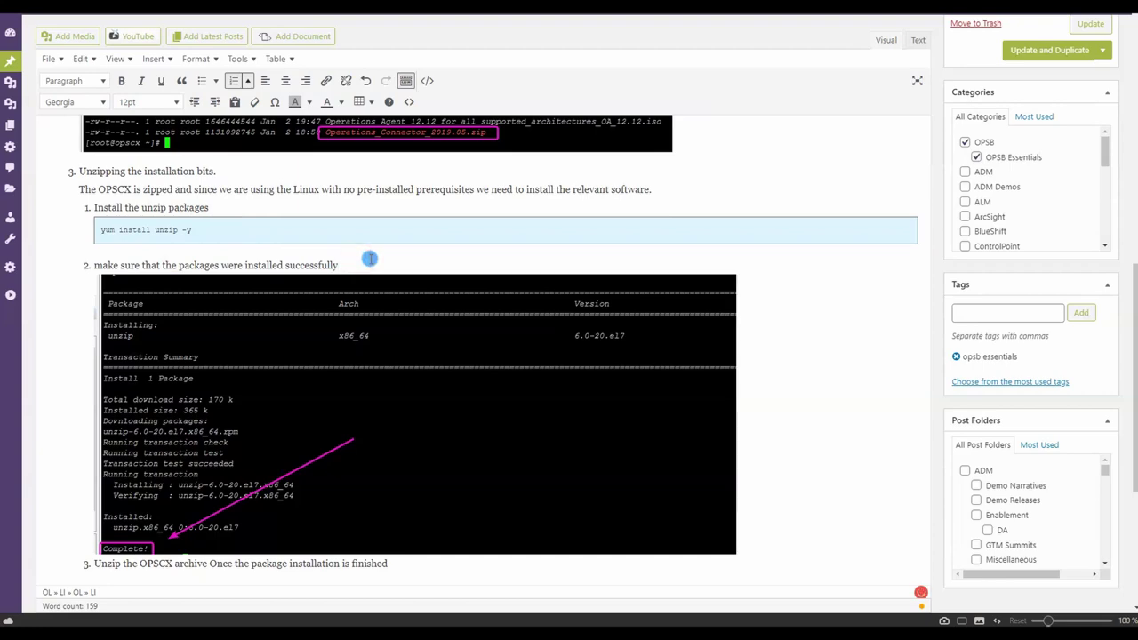
scroll(552, 311, down, 2)
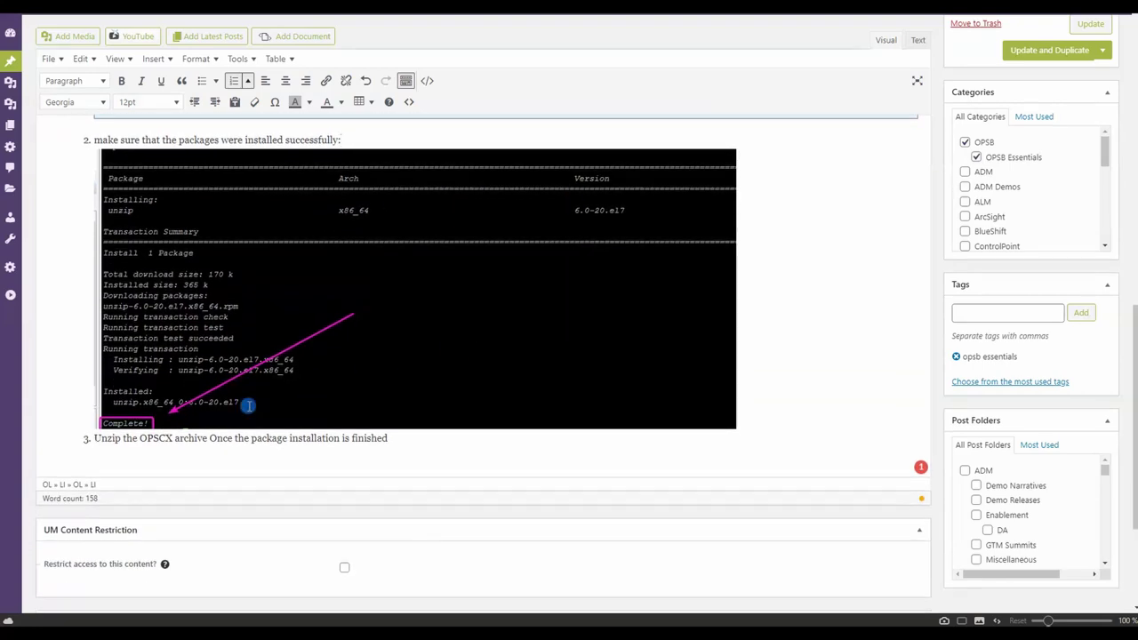
scroll(414, 345, up, 4)
scroll(363, 359, down, 3)
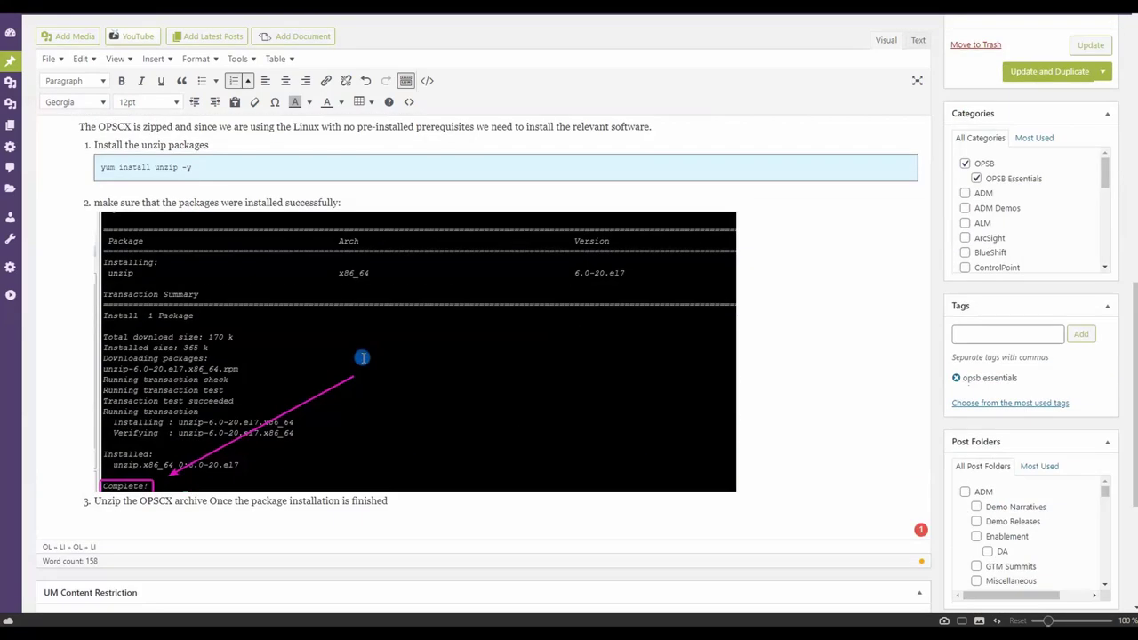
click(95, 202)
key(Delete)
text(M)
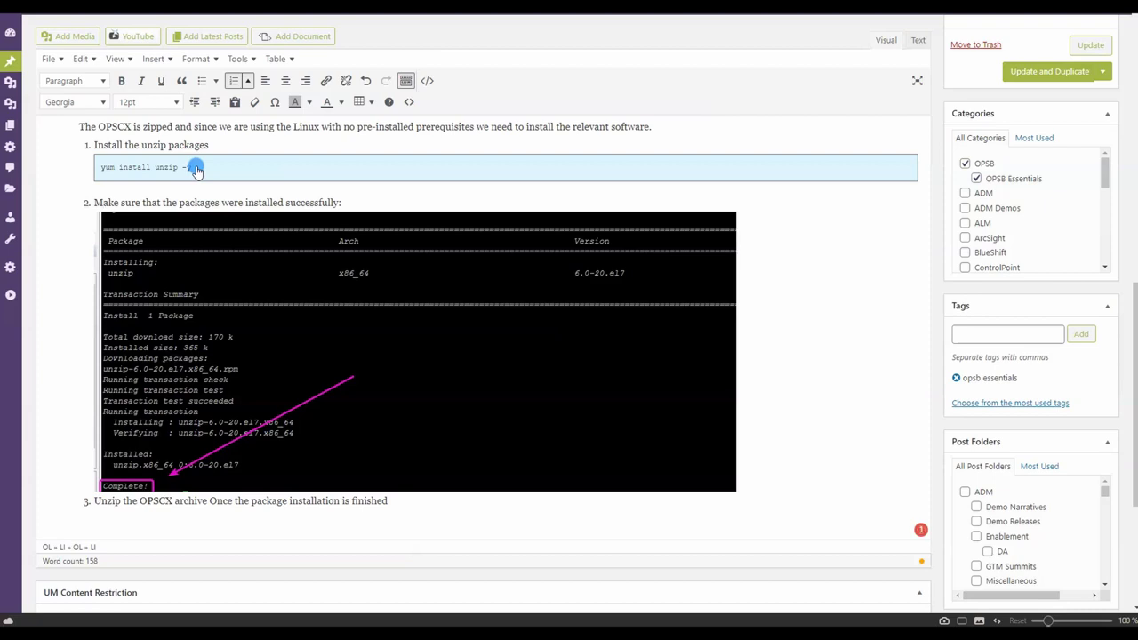
Look at the exercise list on the training master page in Elementor, then return to the post editor.
drag(93, 202, 539, 299)
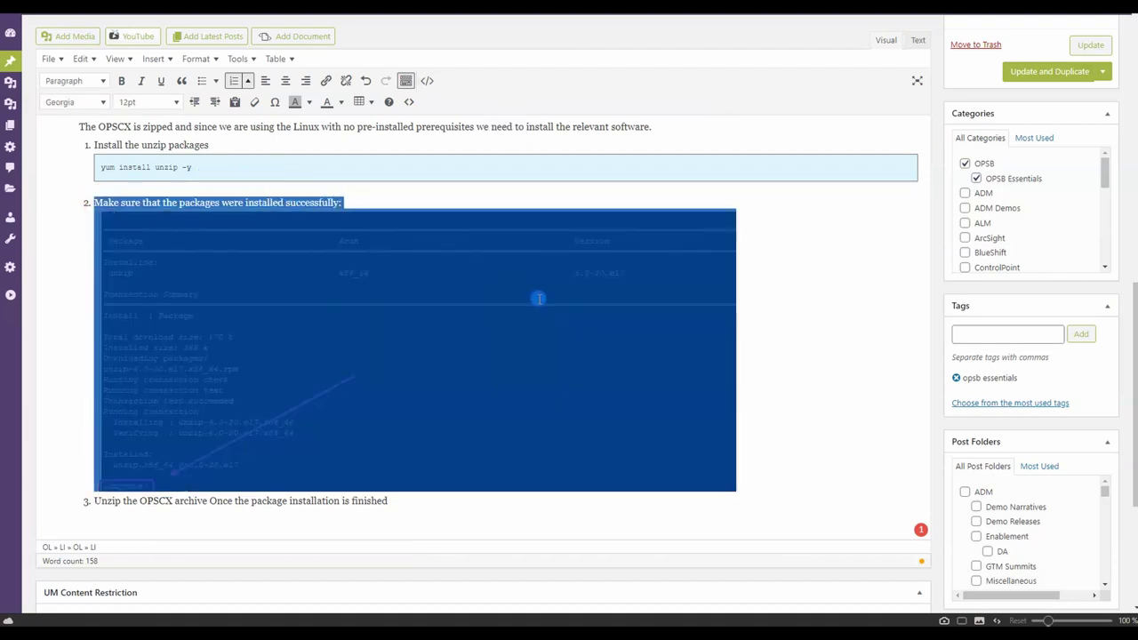
drag(539, 299, 352, 208)
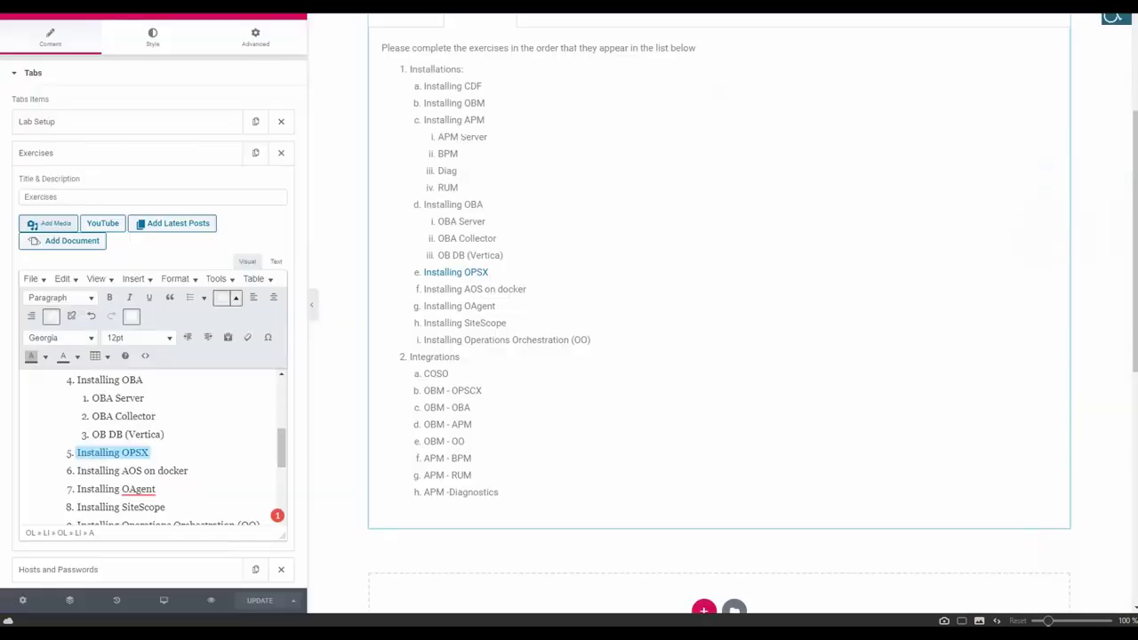
click(587, 323)
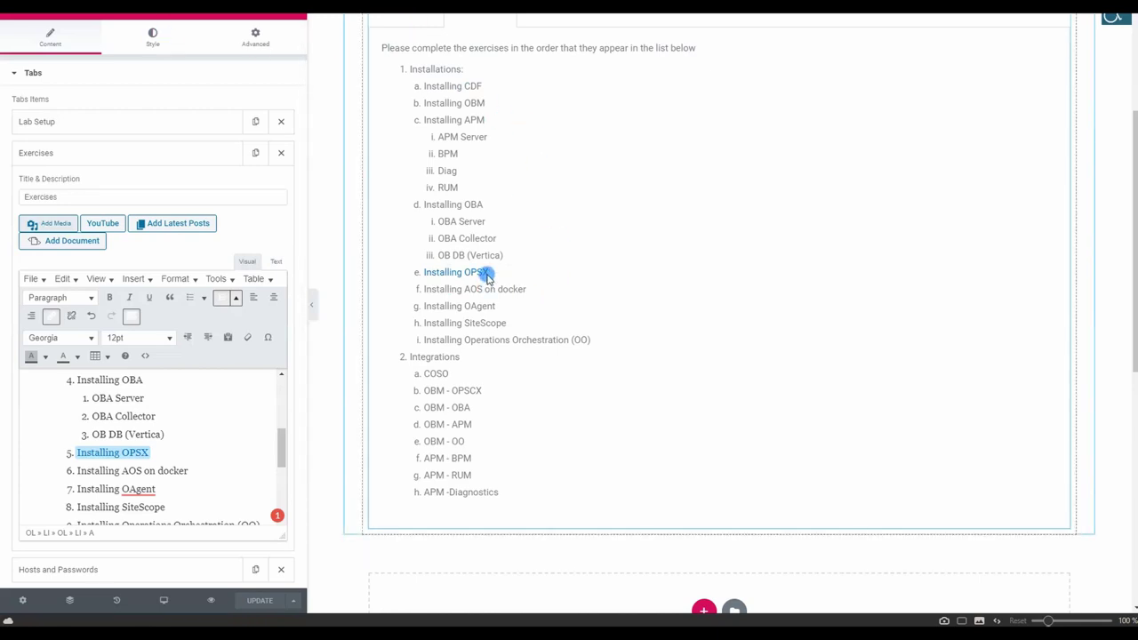
click(107, 6)
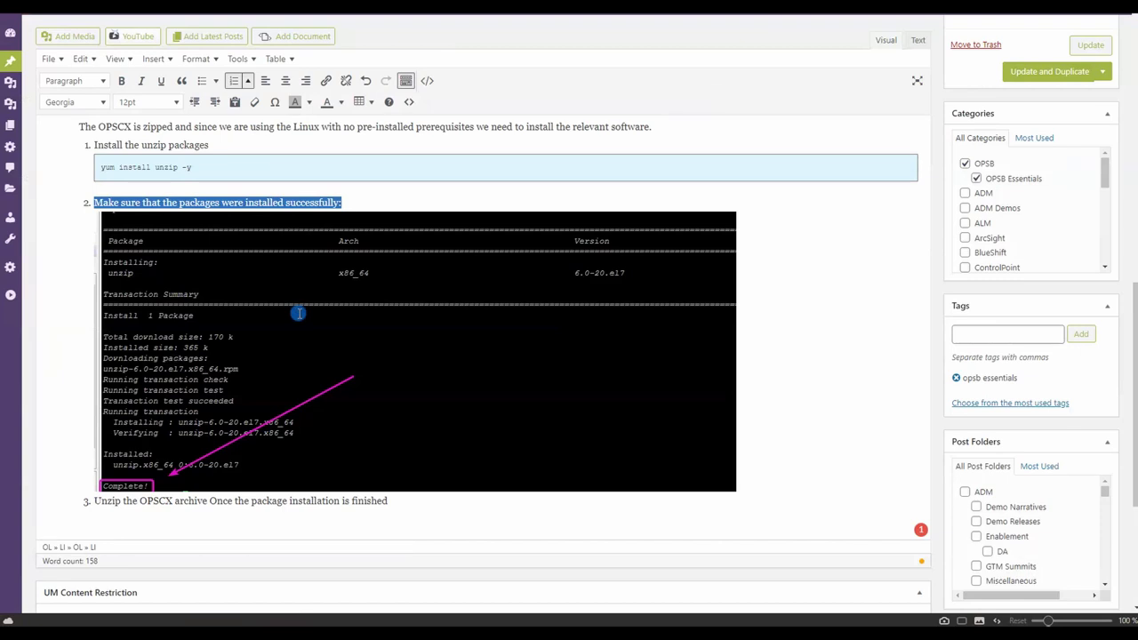
Delete nested sub-item 2 about checking the installed packages, together with its screenshot and the empty list number.
click(343, 281)
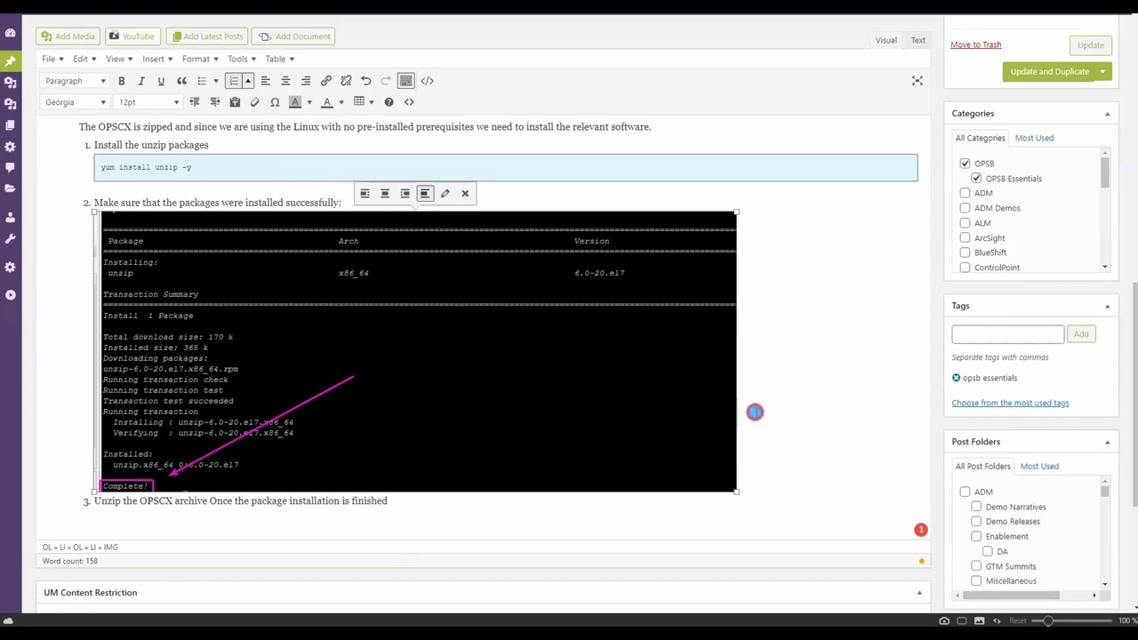
click(755, 414)
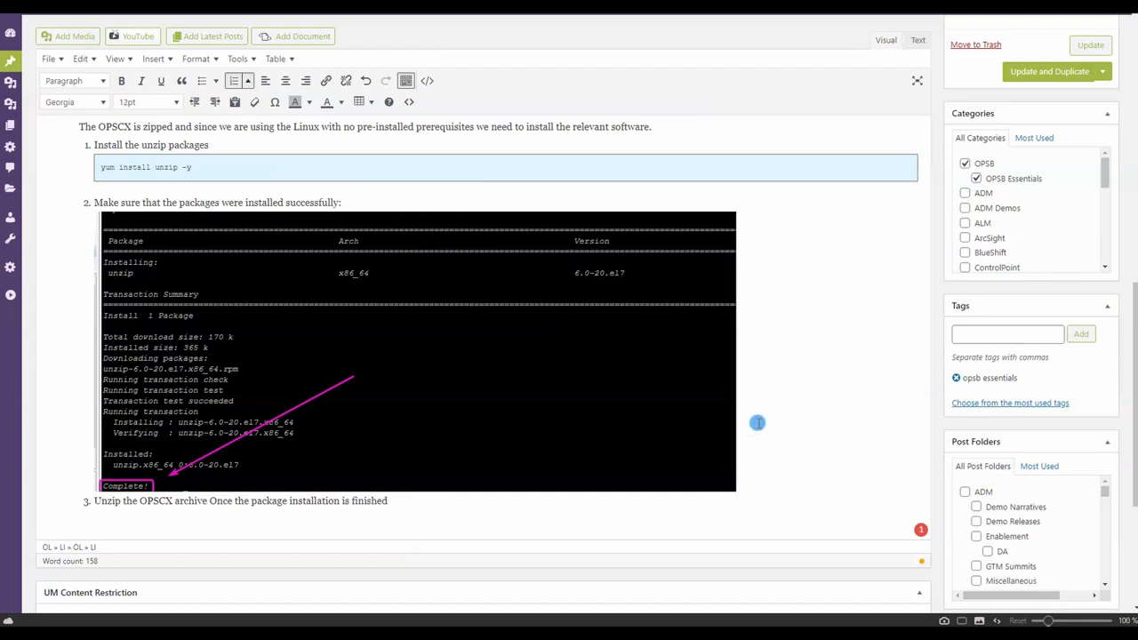
drag(266, 228, 94, 200)
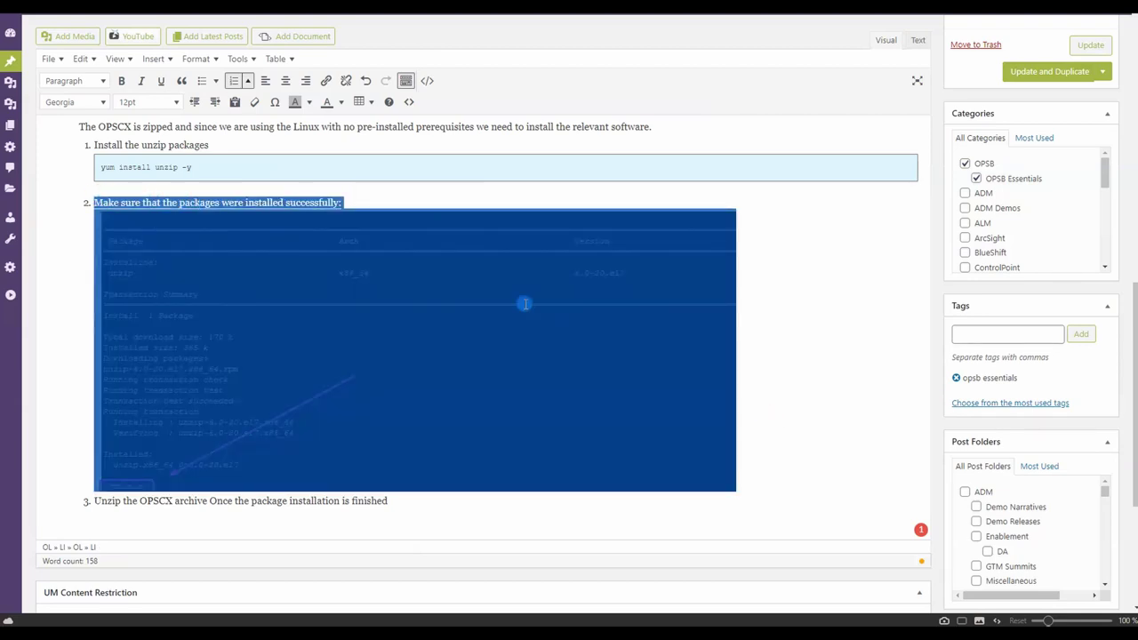
key(Delete)
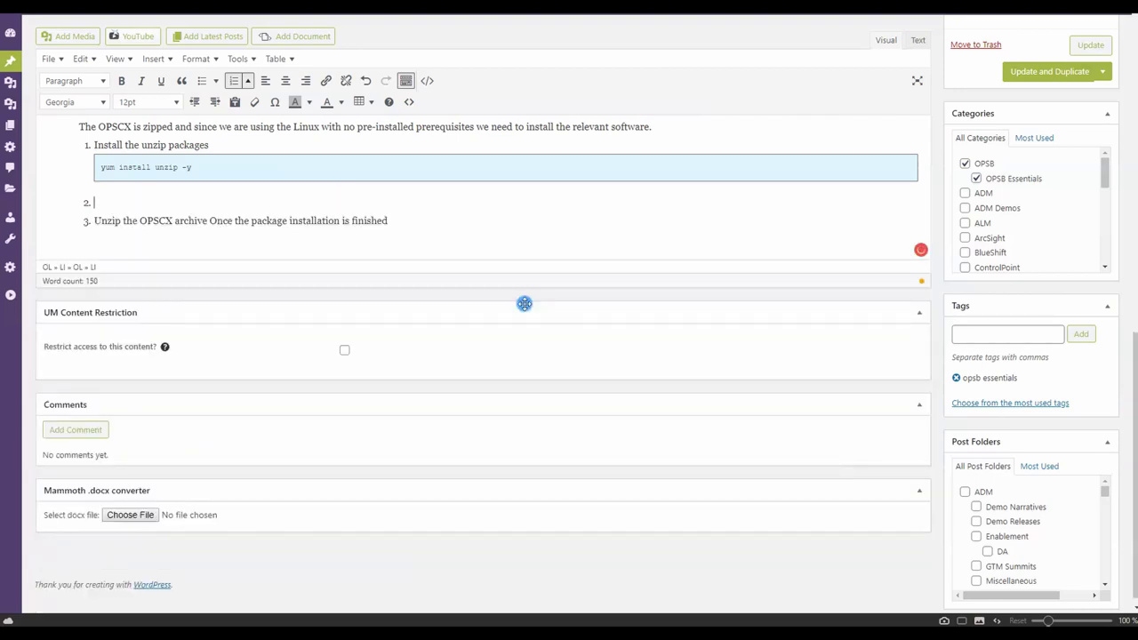
key(BackSpace)
key(BackSpace)
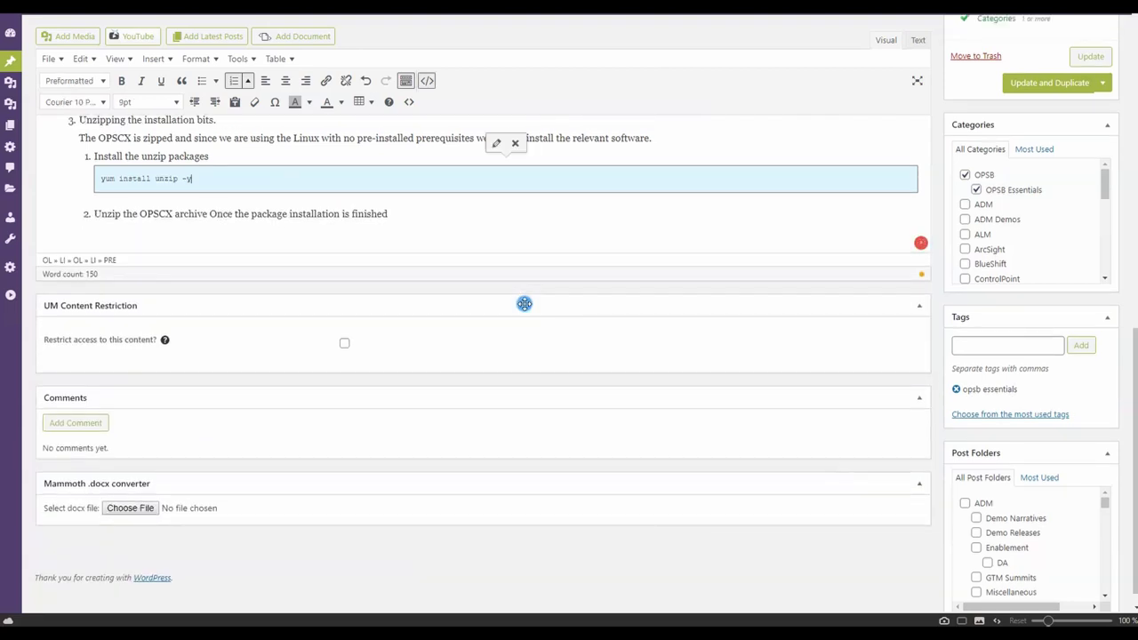
click(399, 217)
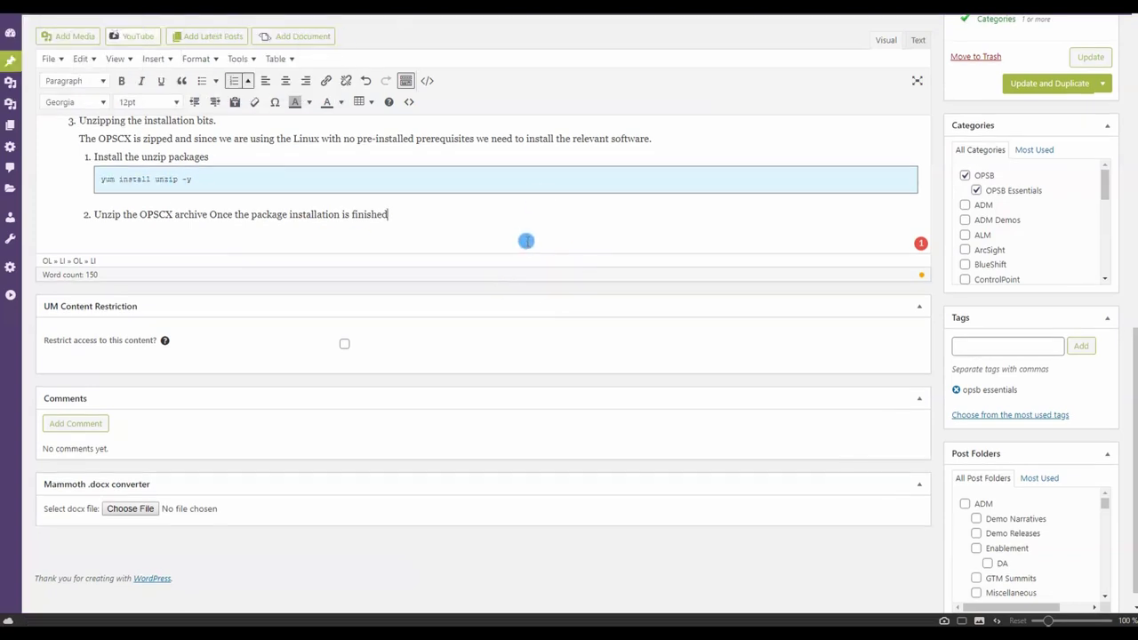
Re-enter "ls -l" in the code snippet below item 2.
scroll(526, 241, up, 3)
click(92, 218)
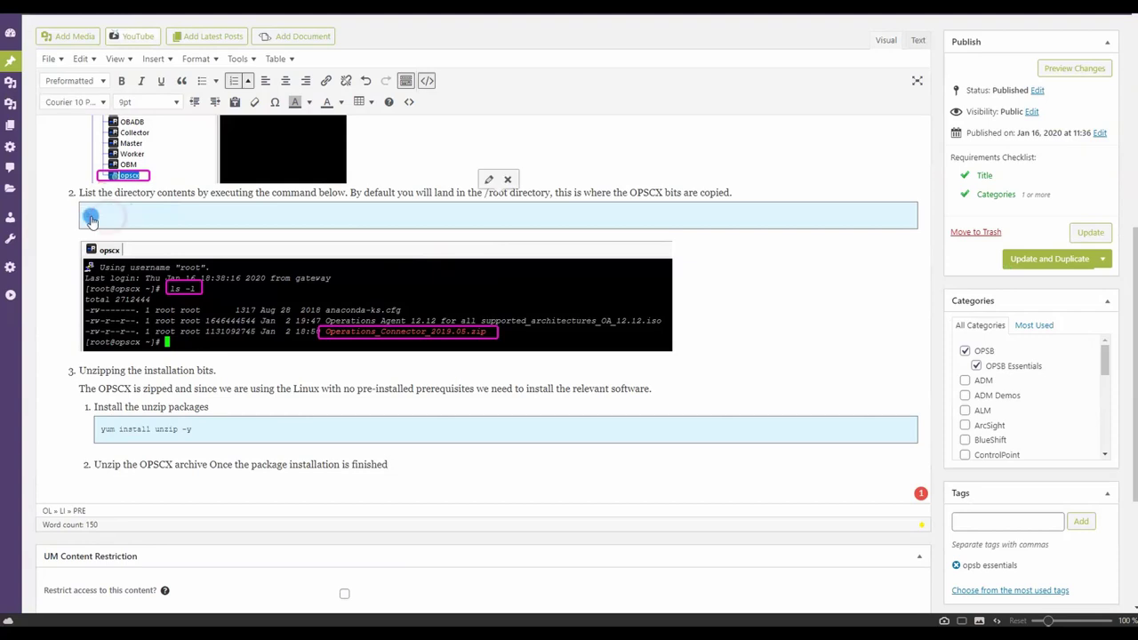
text(ls -l)
click(576, 301)
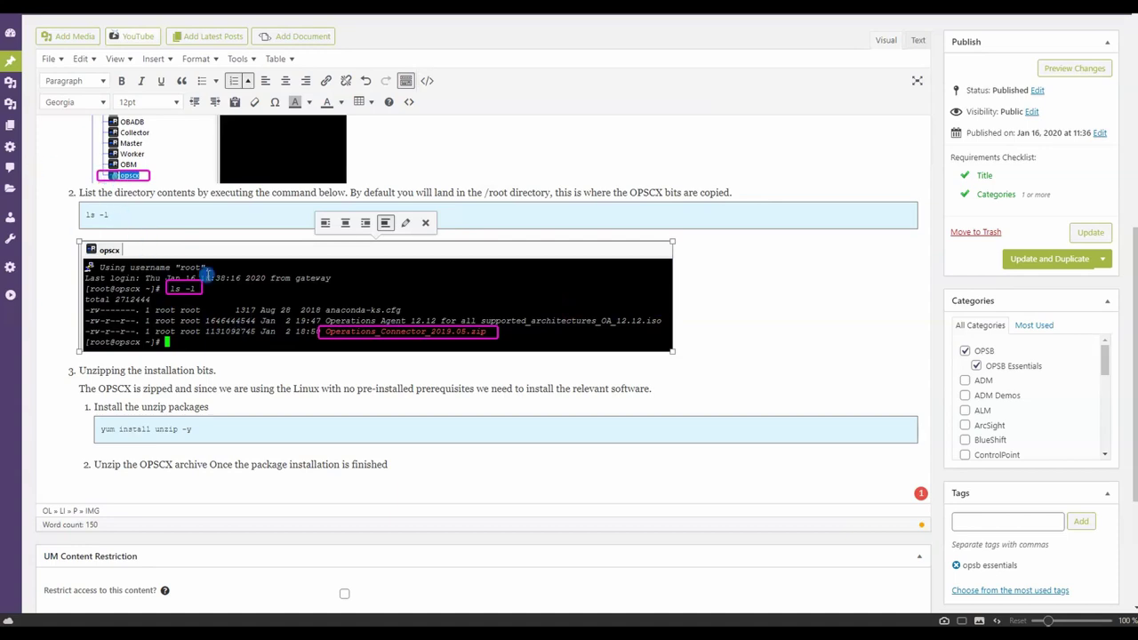
click(687, 325)
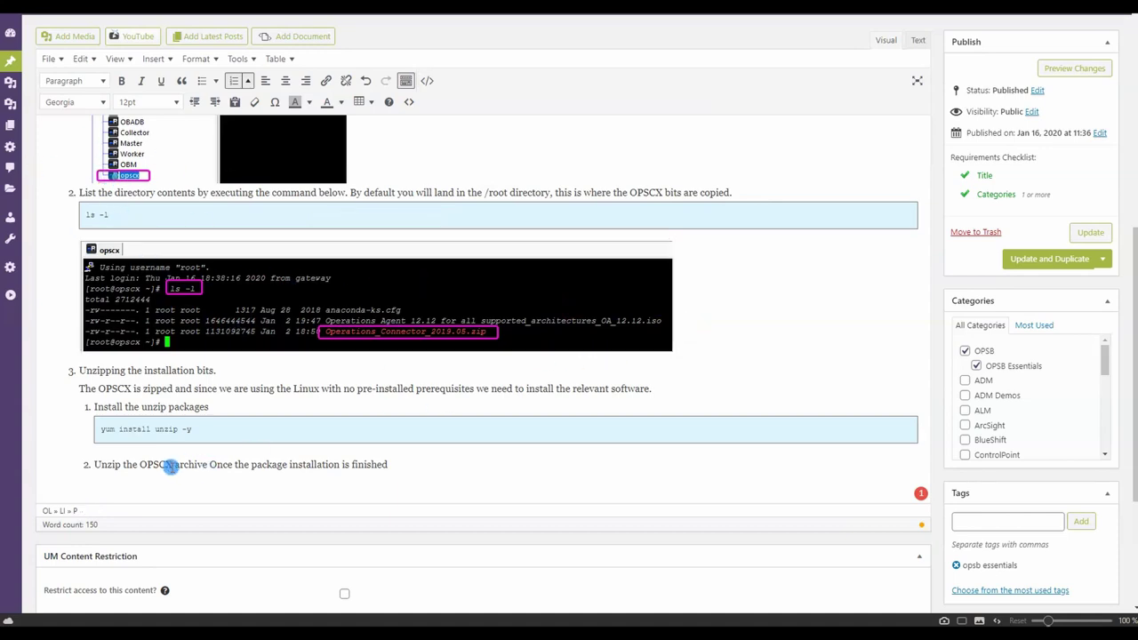
Switch to the training master page in Elementor and highlight the "Installing CDF" entry in the exercise list.
scroll(290, 383, down, 2)
click(401, 343)
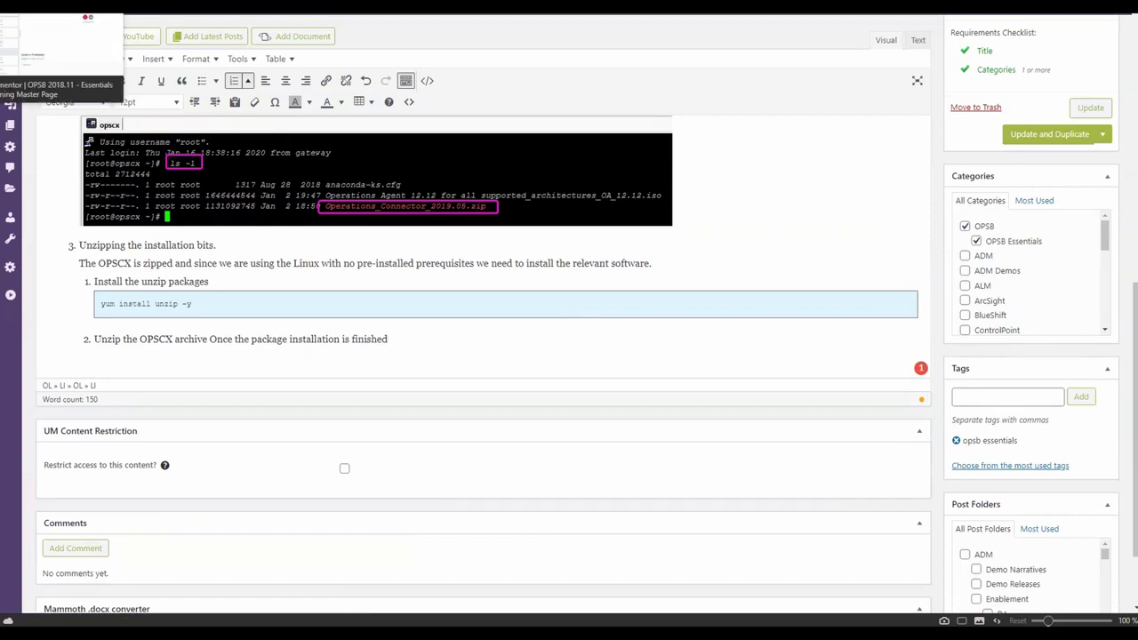
click(60, 49)
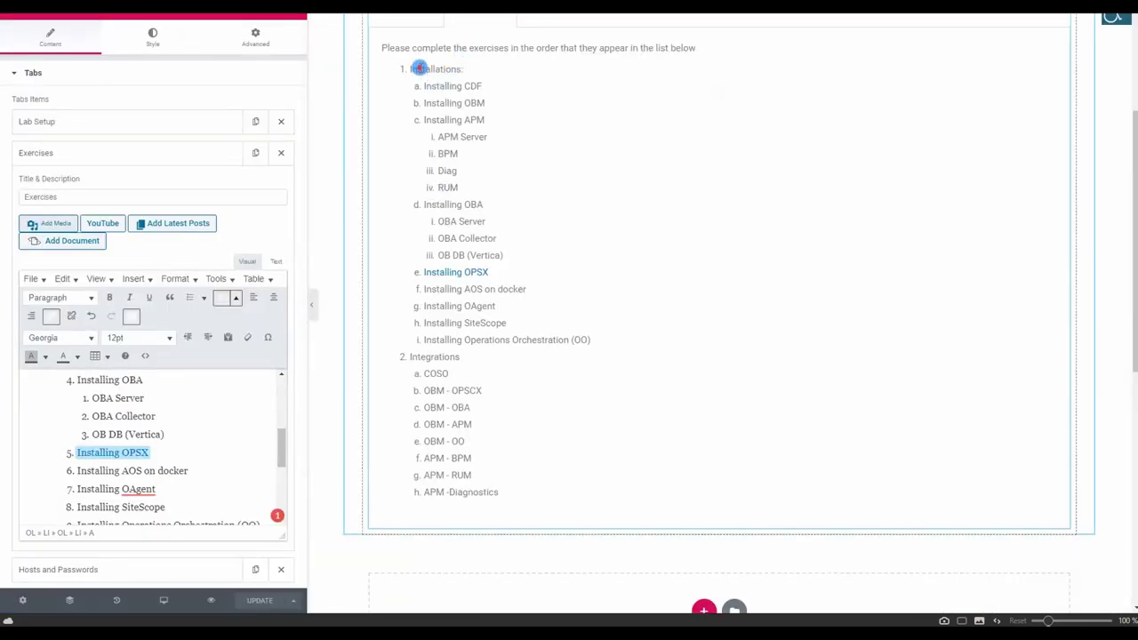
drag(421, 84, 516, 89)
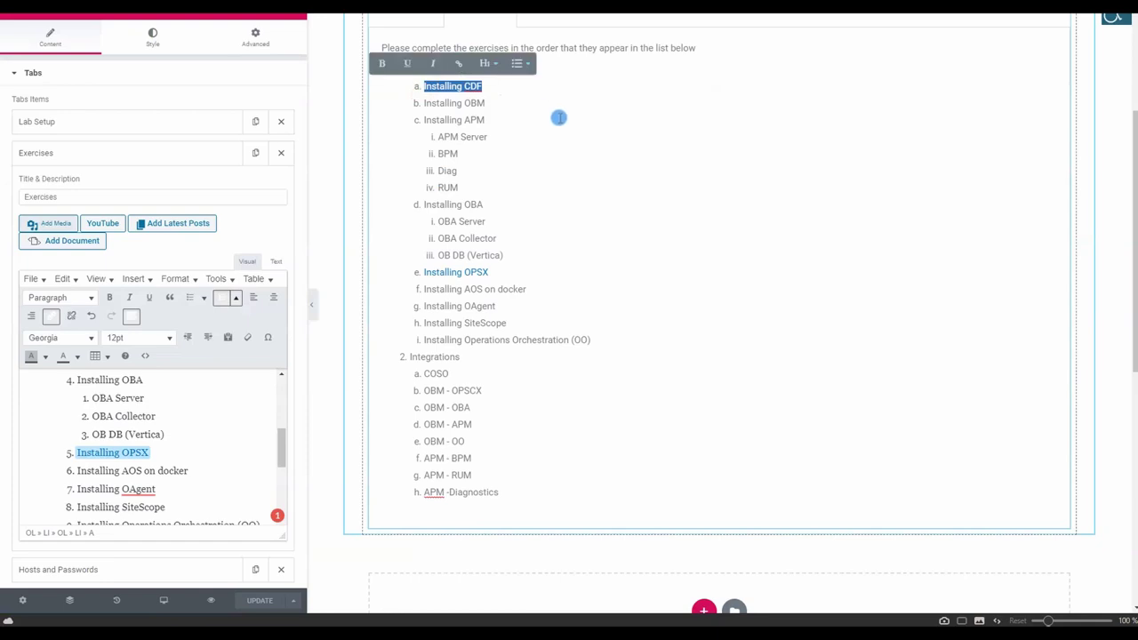
Return from the training master page to the post editor and start a new line below nested sub-item 2 about unzipping the archive.
click(556, 113)
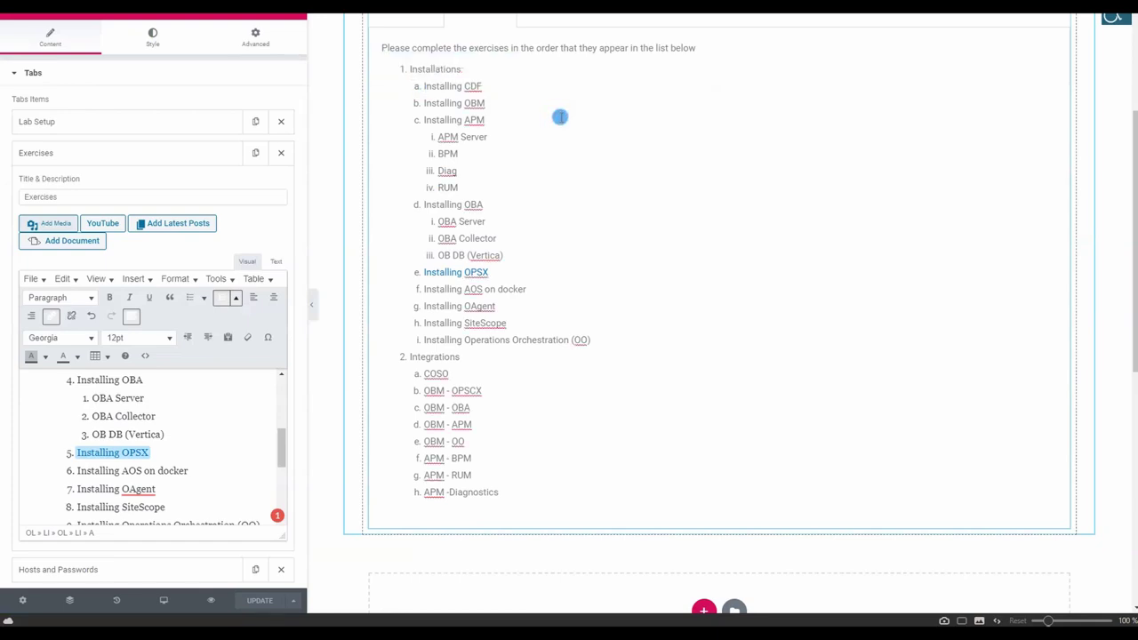
drag(483, 86, 415, 80)
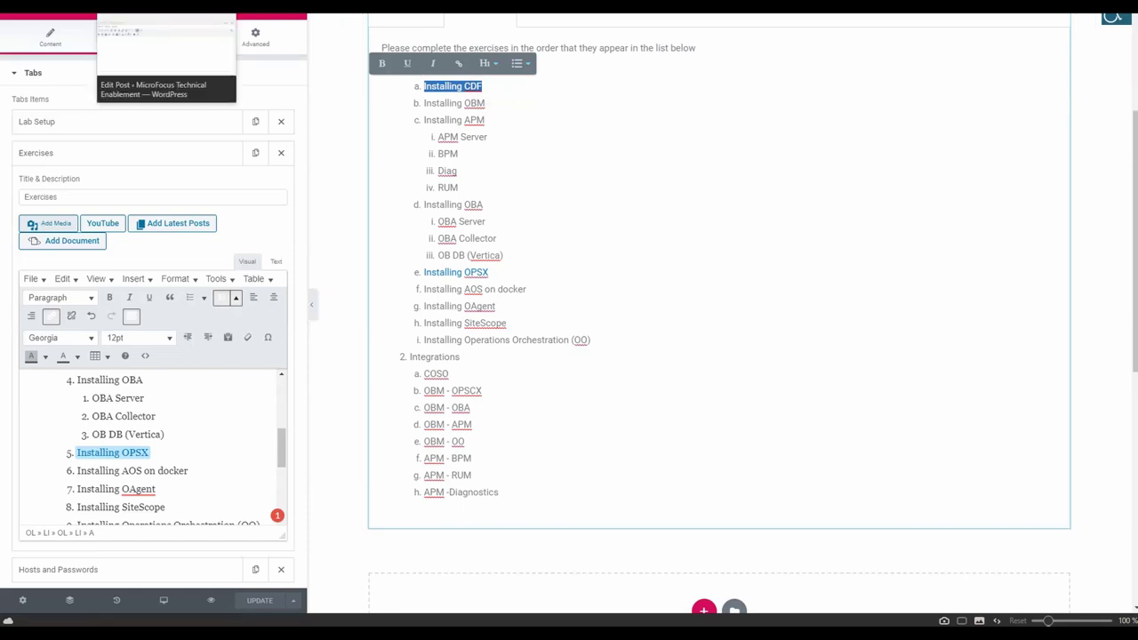
click(165, 8)
click(392, 341)
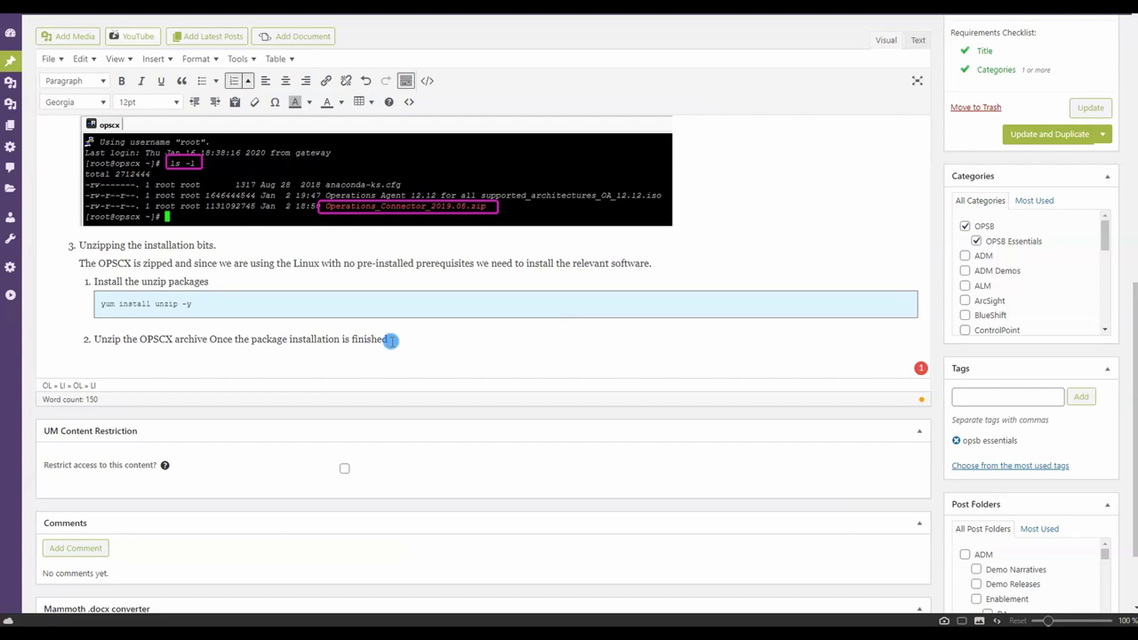
key(shift+Return)
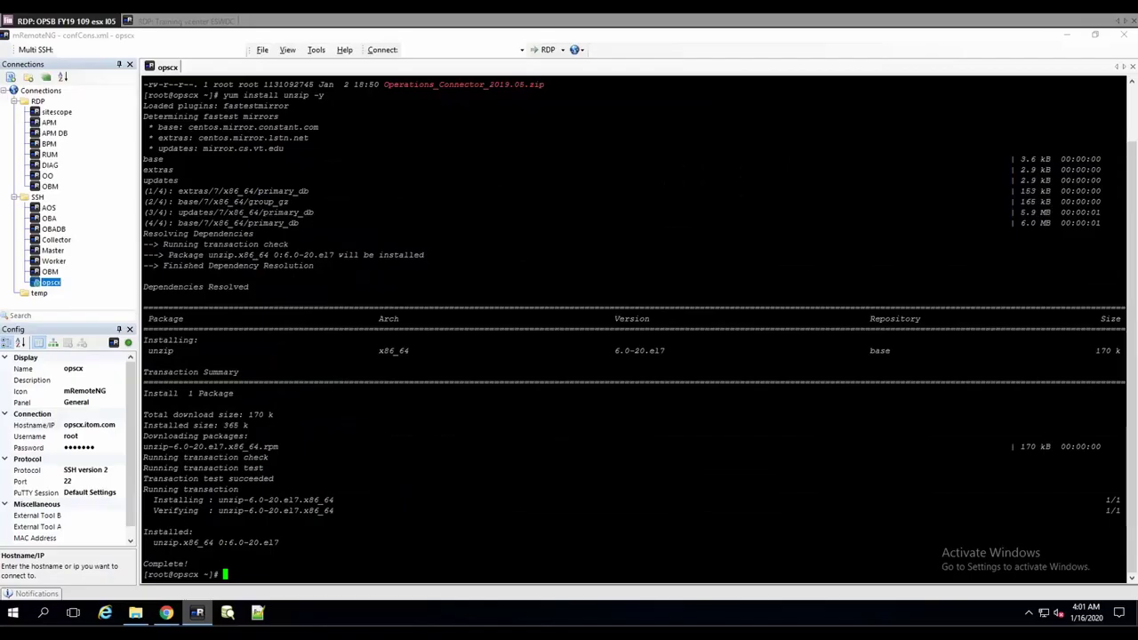
Switch to the opscx SSH session in mRemoteNG, clear the terminal and list the directory contents.
double_click(484, 483)
text(cl)
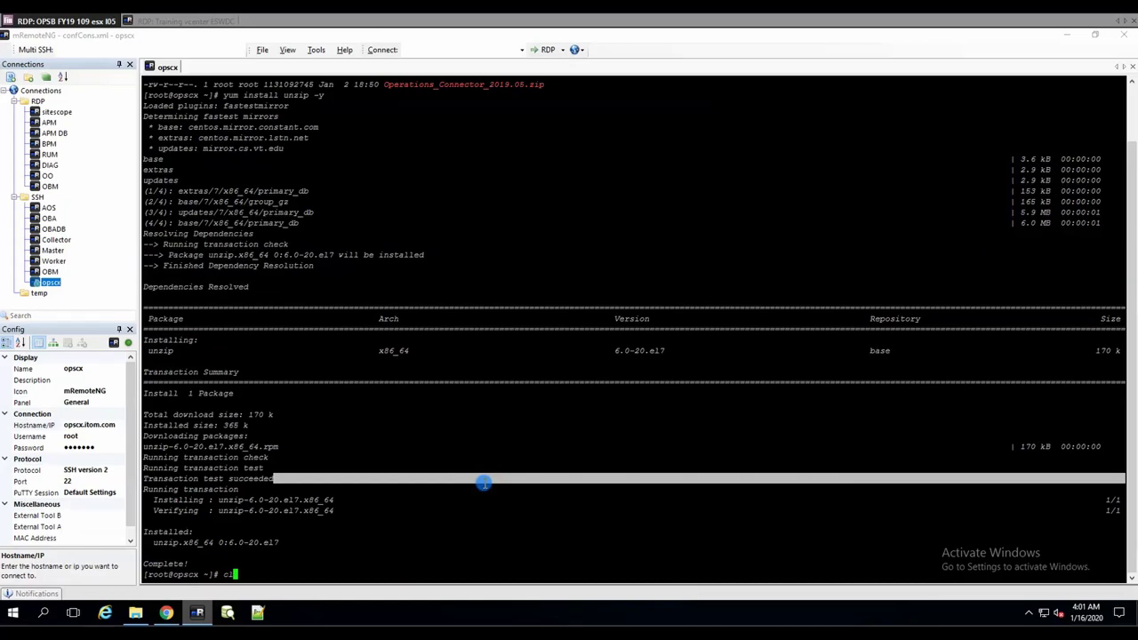
text(ear)
key(Return)
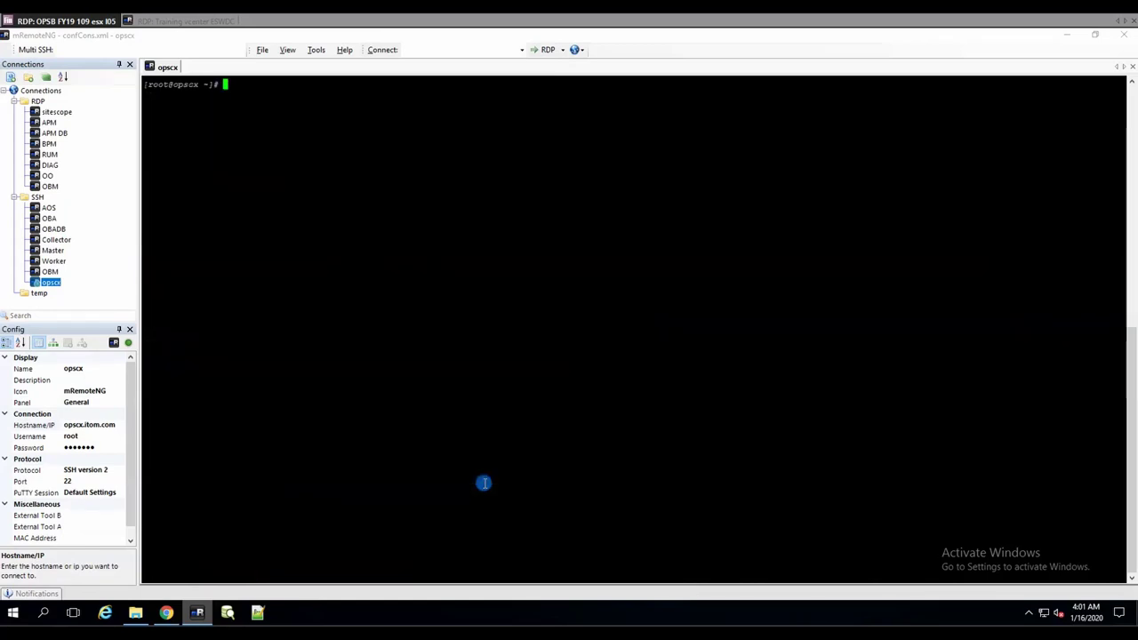
text(ll)
key(Return)
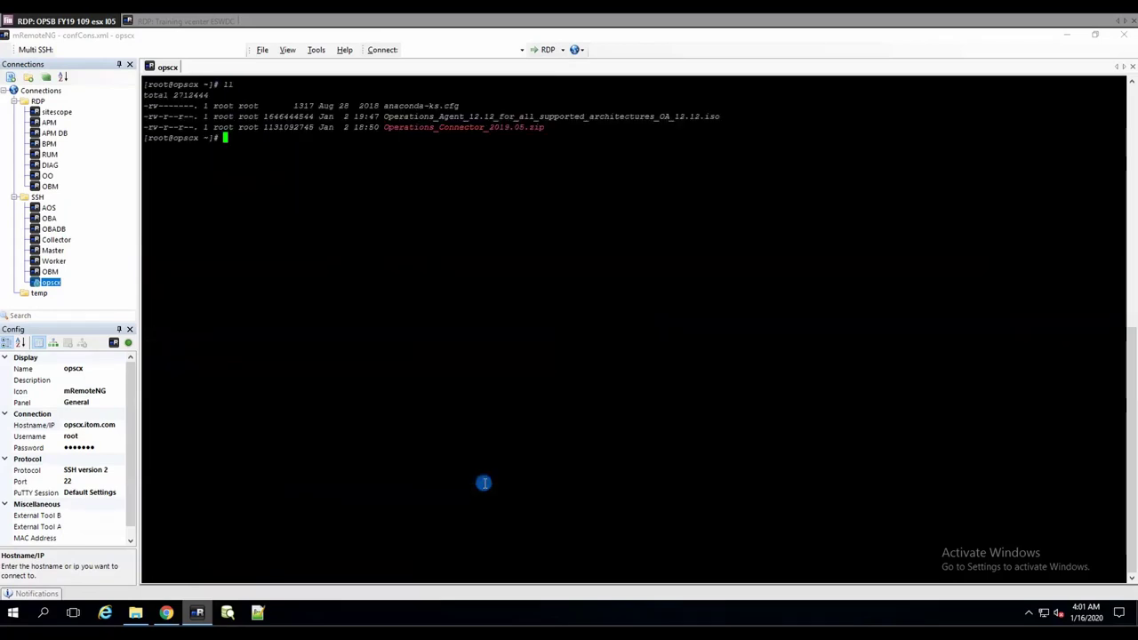
Unzip Operations_Connector_2019.05.zip into the OPSCX directory by running "unzip Operations_Connector_2019.05.zip -d OPSCX".
text(unzip)
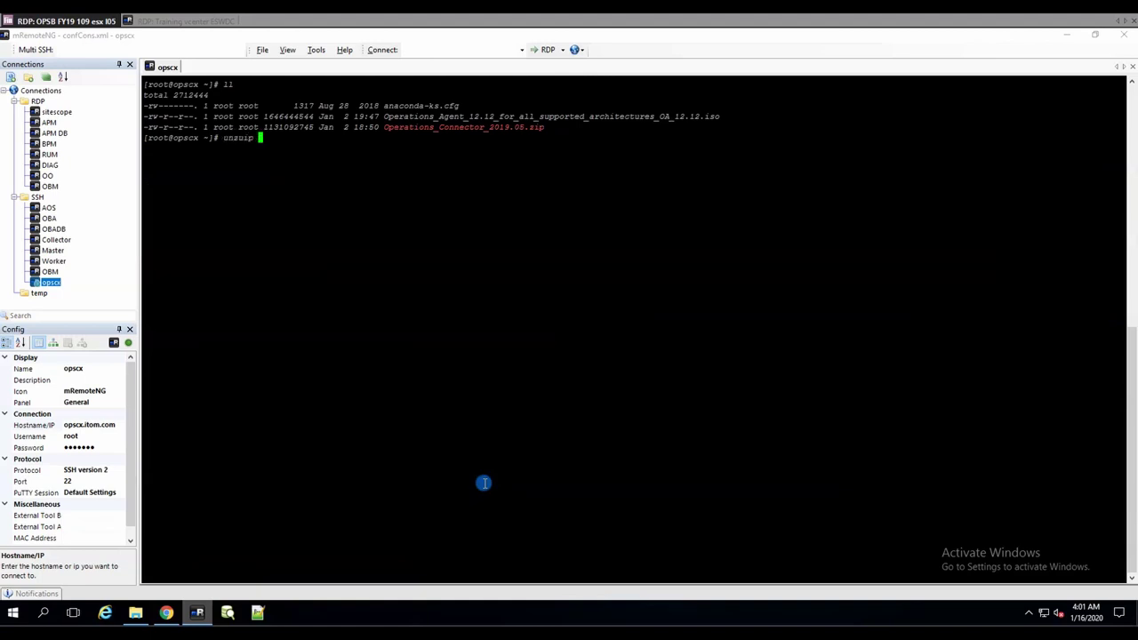
key(BackSpace)
key(BackSpace)
text(ip)
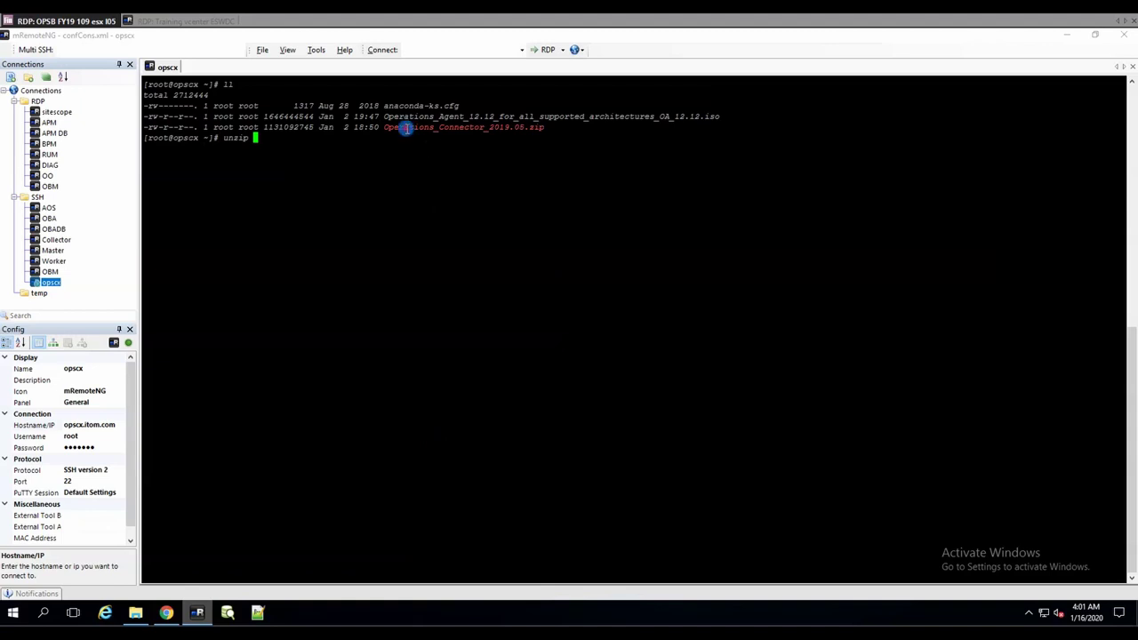
double_click(405, 127)
right_click(446, 177)
text(-d OPSCX)
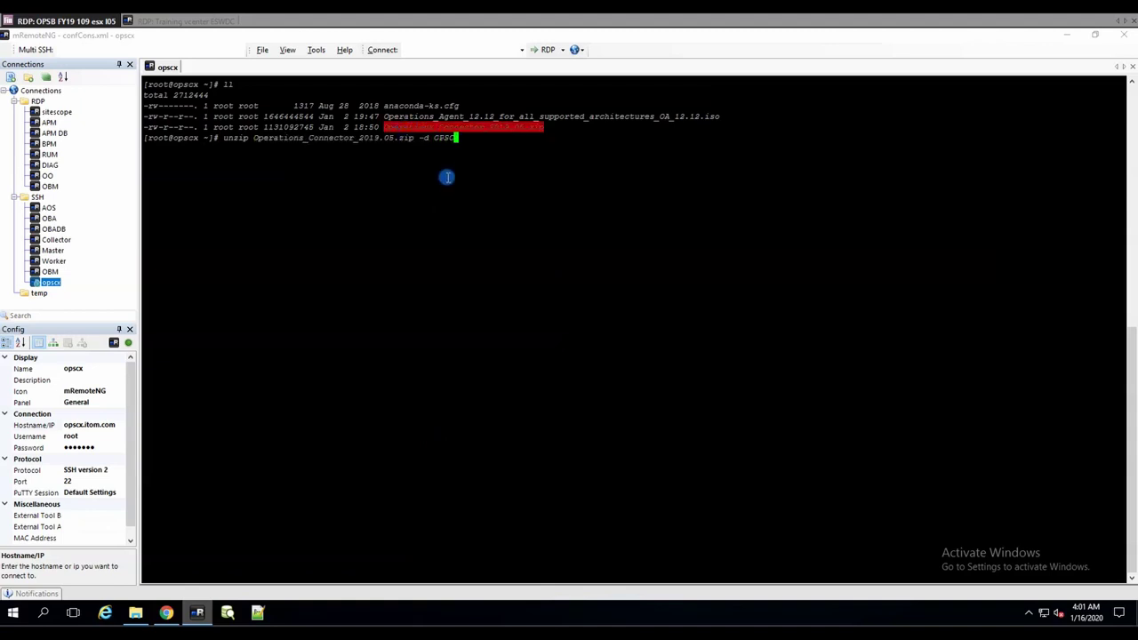
key(BackSpace)
key(BackSpace)
key(BackSpace)
text(SCX)
key(Return)
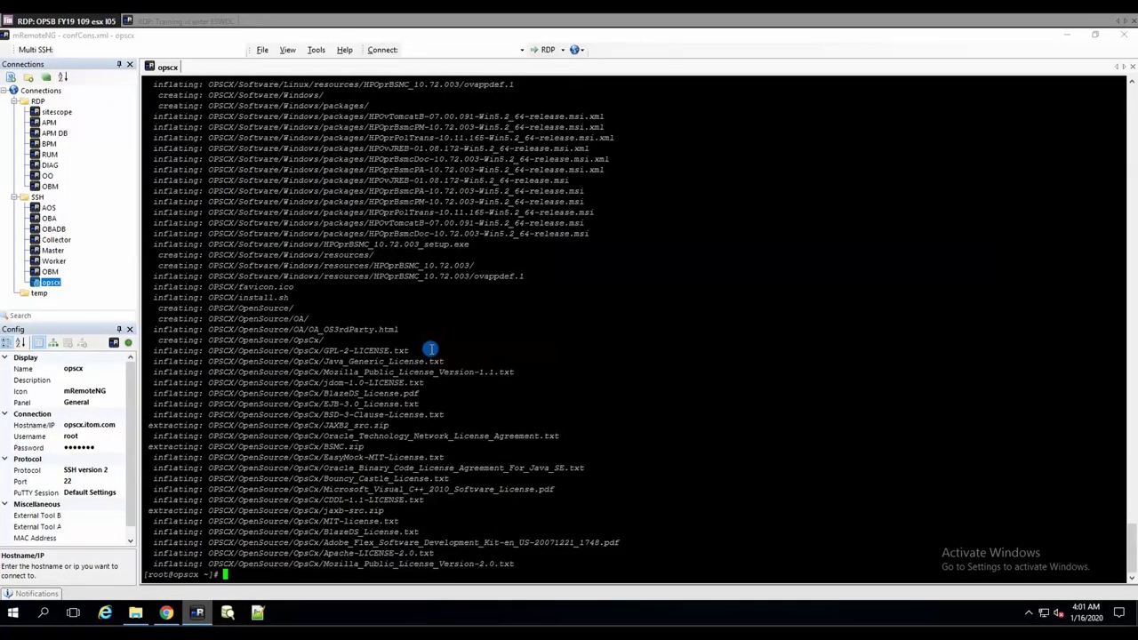
Recall the unzip command at the opscx prompt and copy the whole command line.
right_click(430, 350)
click(226, 576)
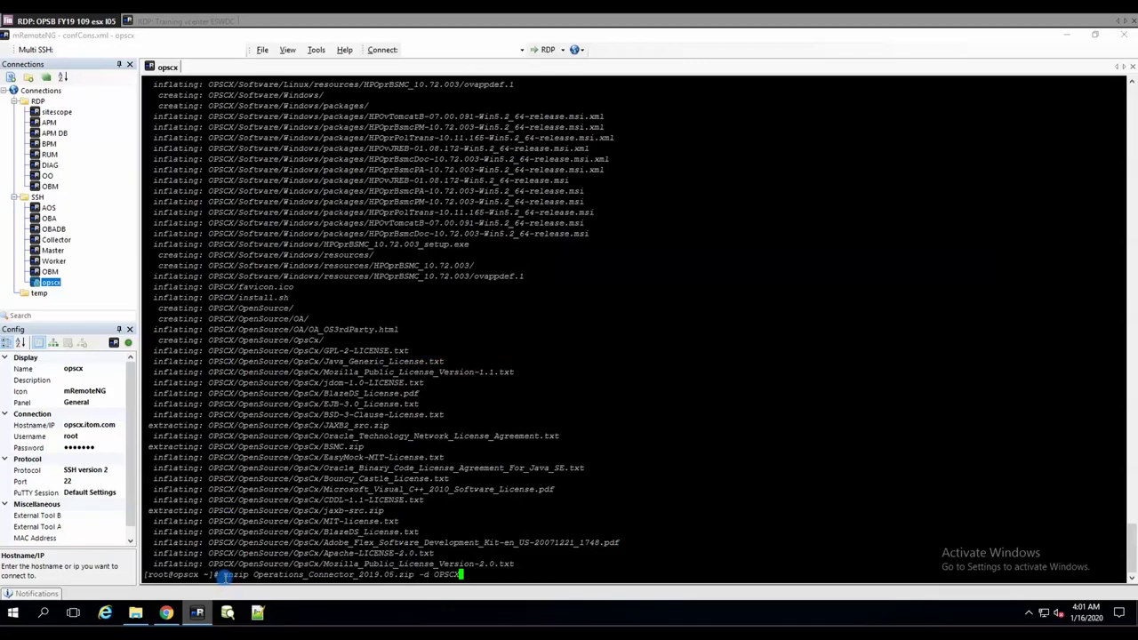
drag(330, 578, 456, 576)
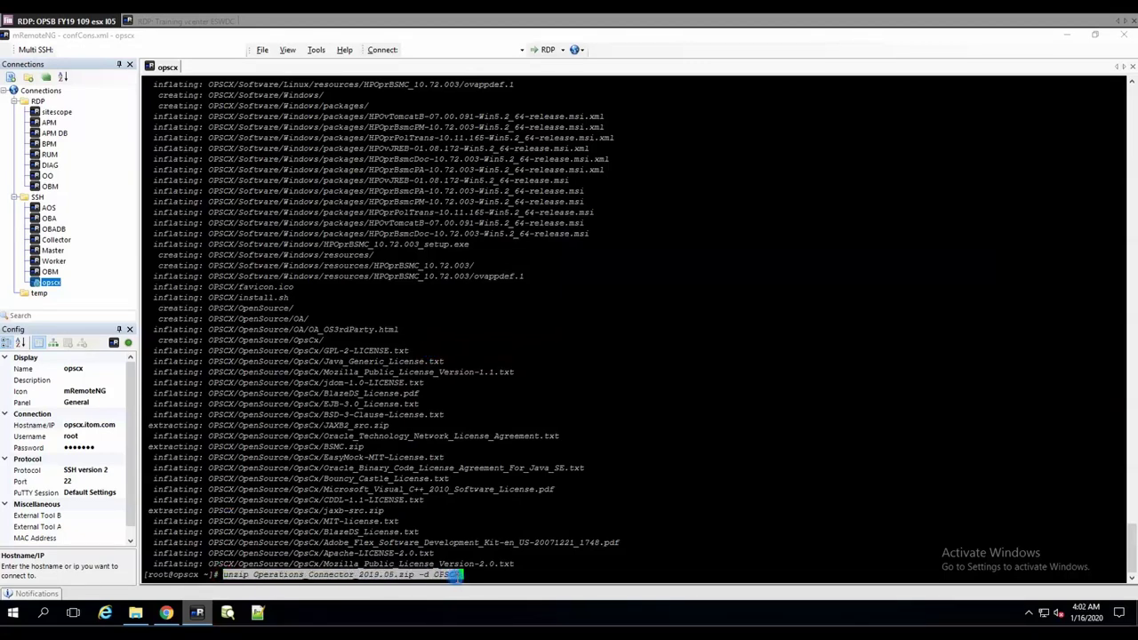
right_click(482, 563)
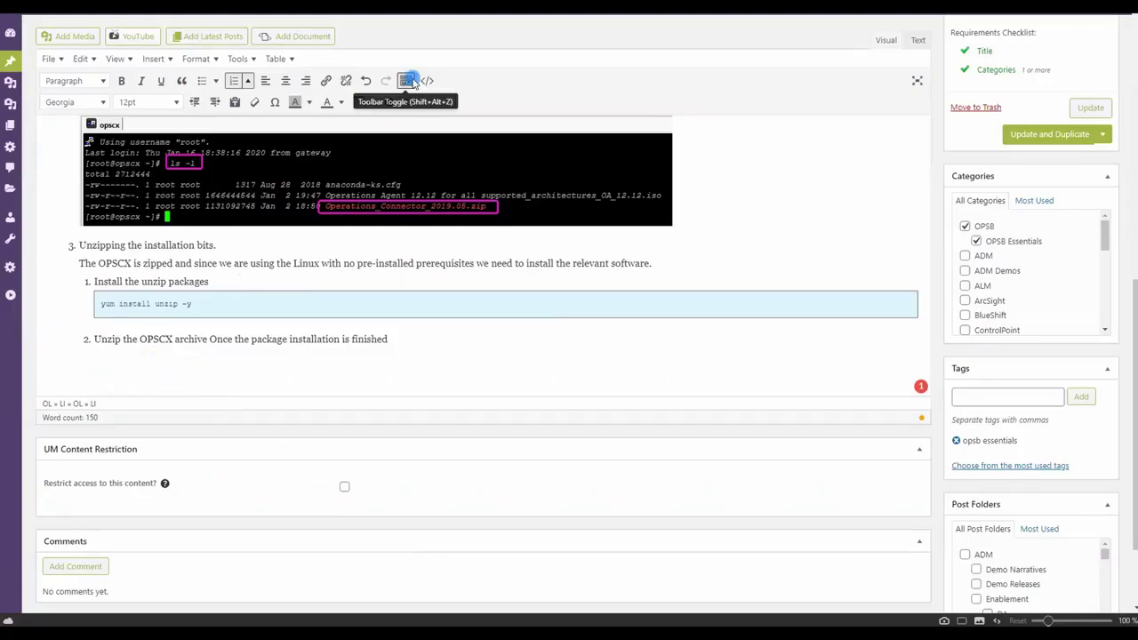
In the post editor, insert "unzip Operations_Connector_2019.05.zip -d OPSCX" as a code snippet below nested sub-item 2.
click(427, 80)
click(463, 399)
key(ctrl+a)
text(unzip Operations_Connector_2019.05.zip -d OPSCX)
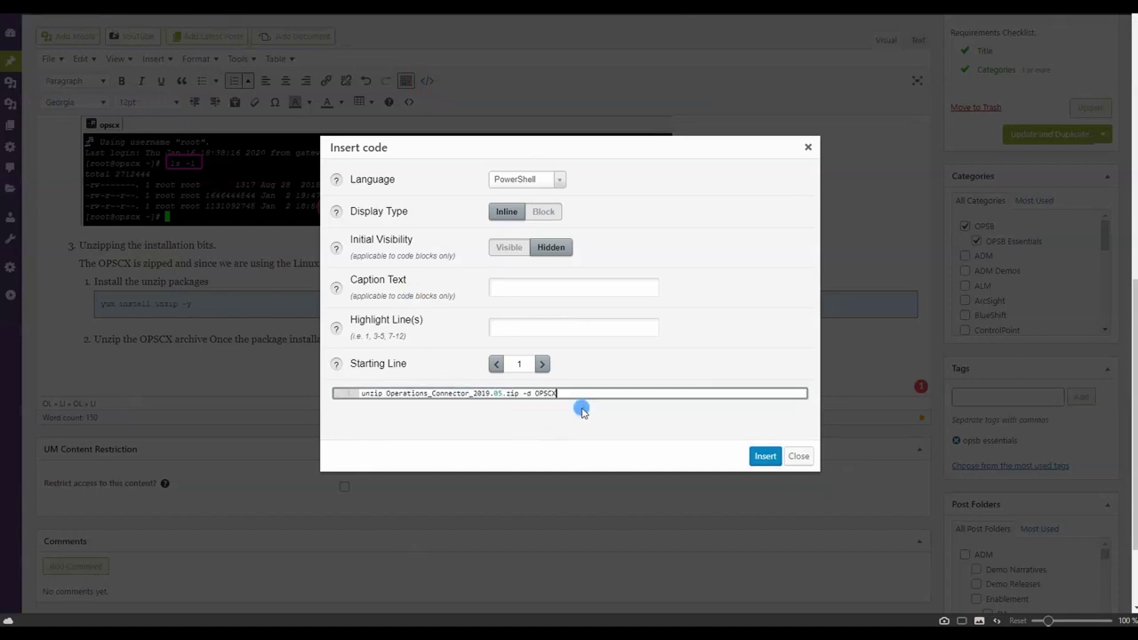
click(762, 455)
drag(689, 360, 317, 368)
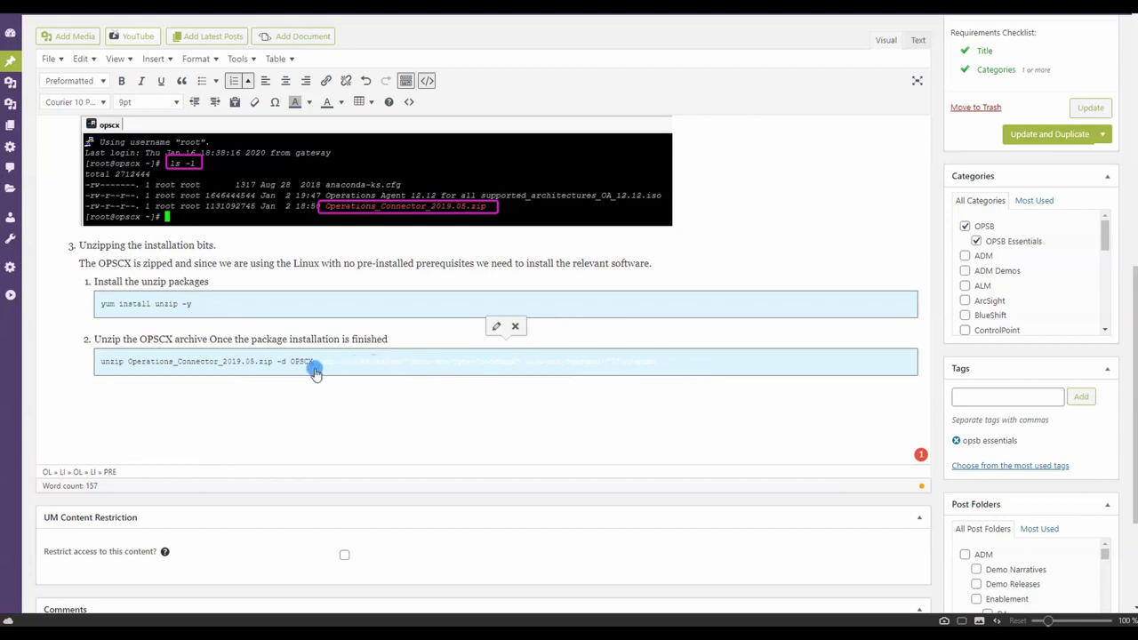
End the sub-item 2 sentence with a period and add the line "We will use the -d option to unzip it into a dedicated directory".
click(397, 334)
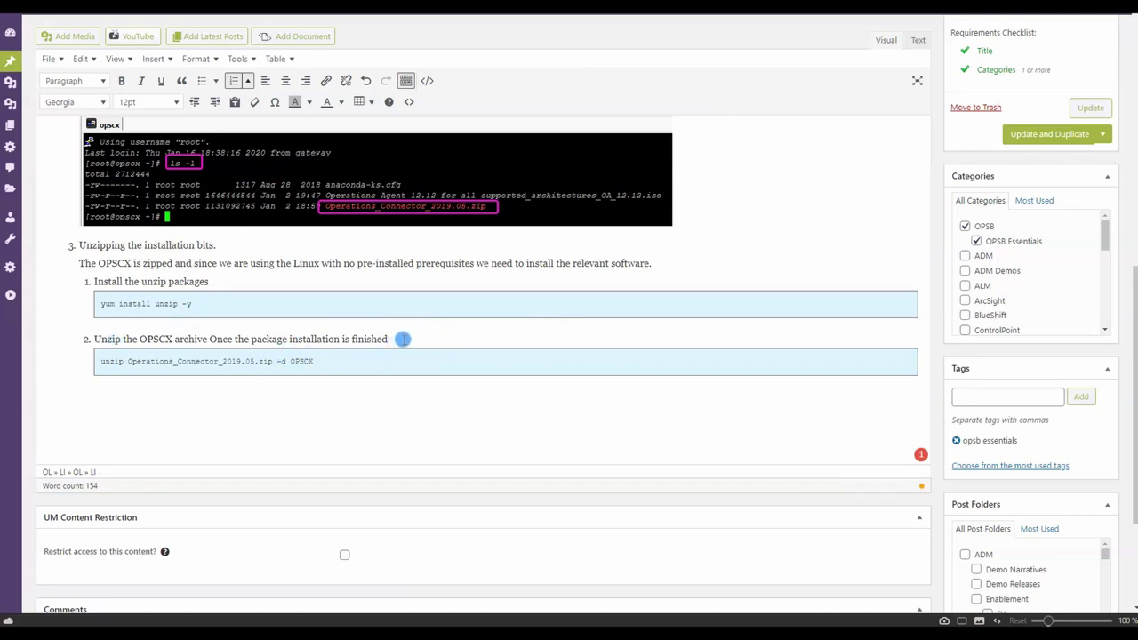
text(.)
key(shift+Return)
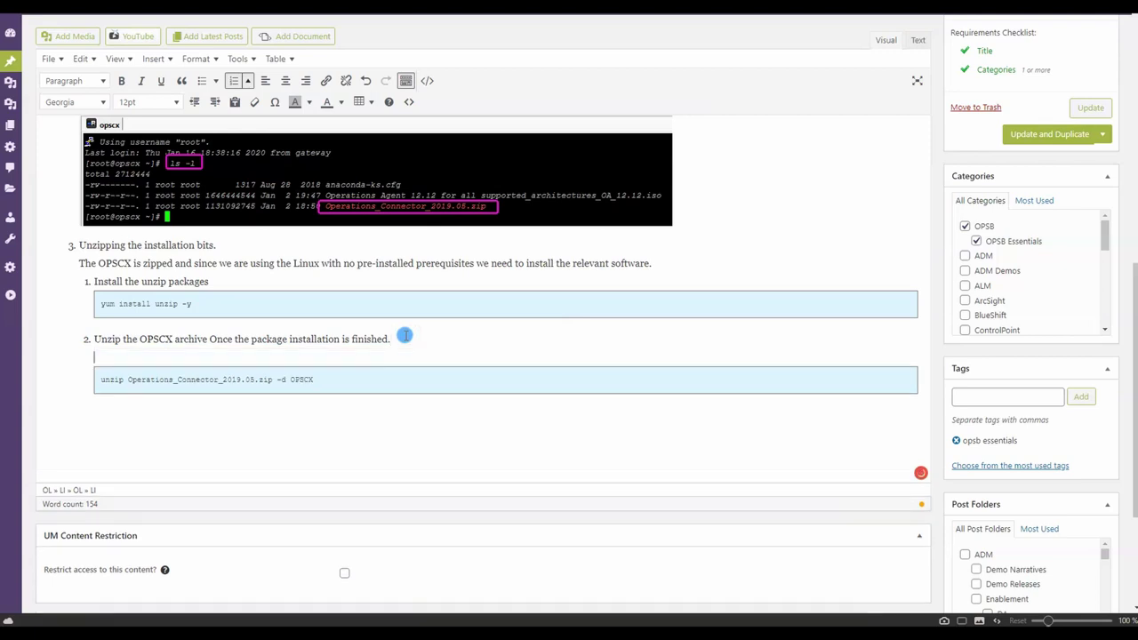
text(We will use the -d option t)
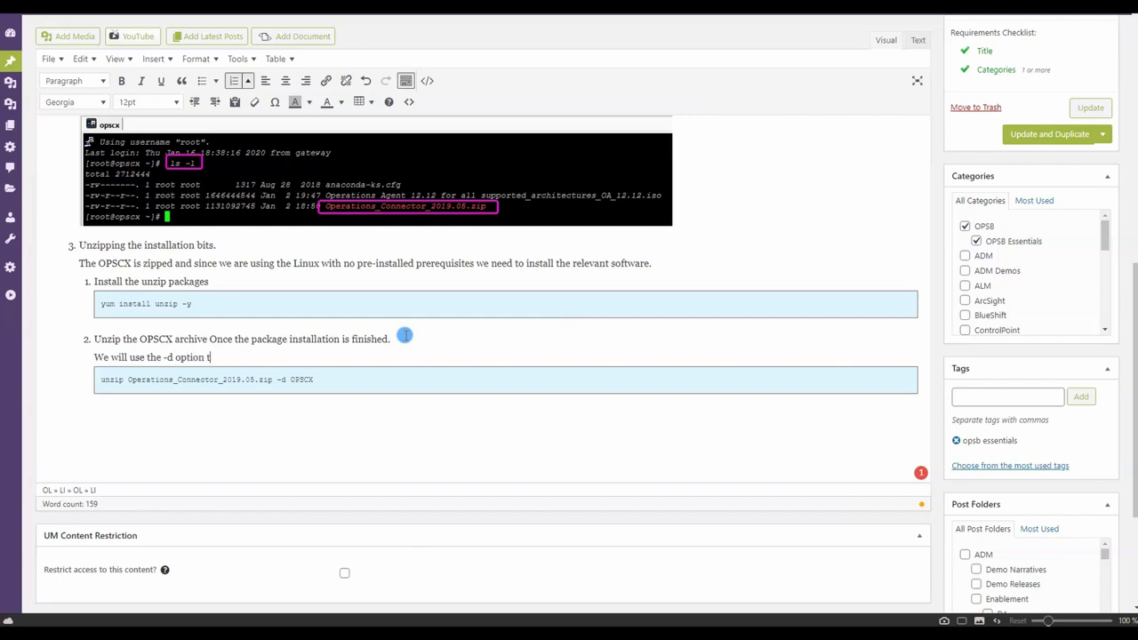
text(o unzip it into a dedicated direq)
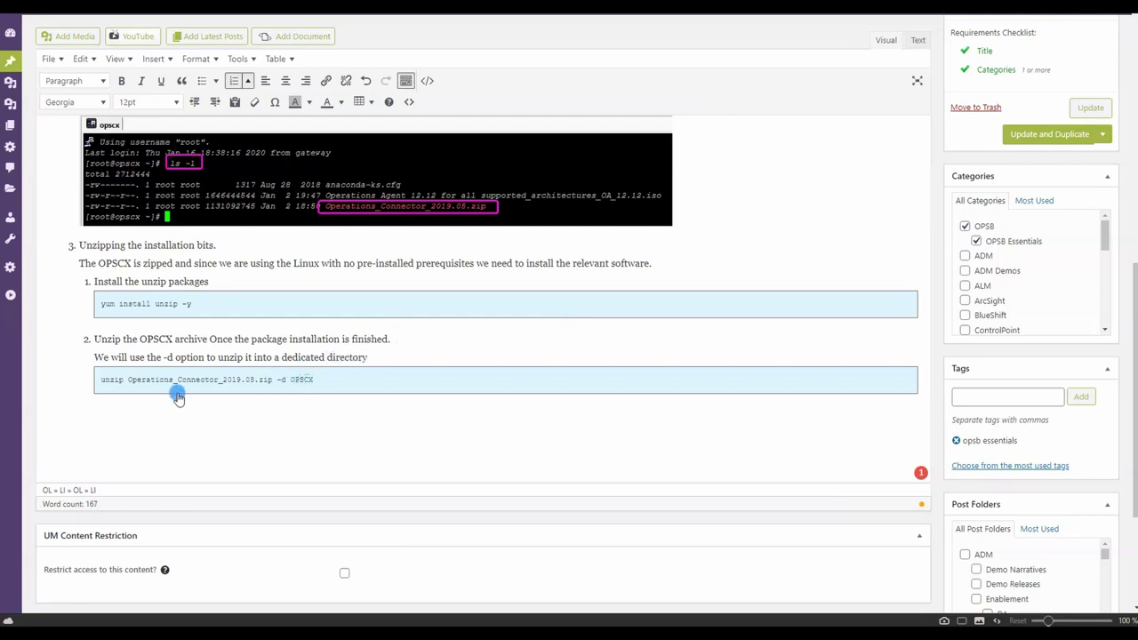
Review the unzip snippet against the explanatory line above it, and end that line with a period.
drag(122, 388, 331, 385)
click(278, 381)
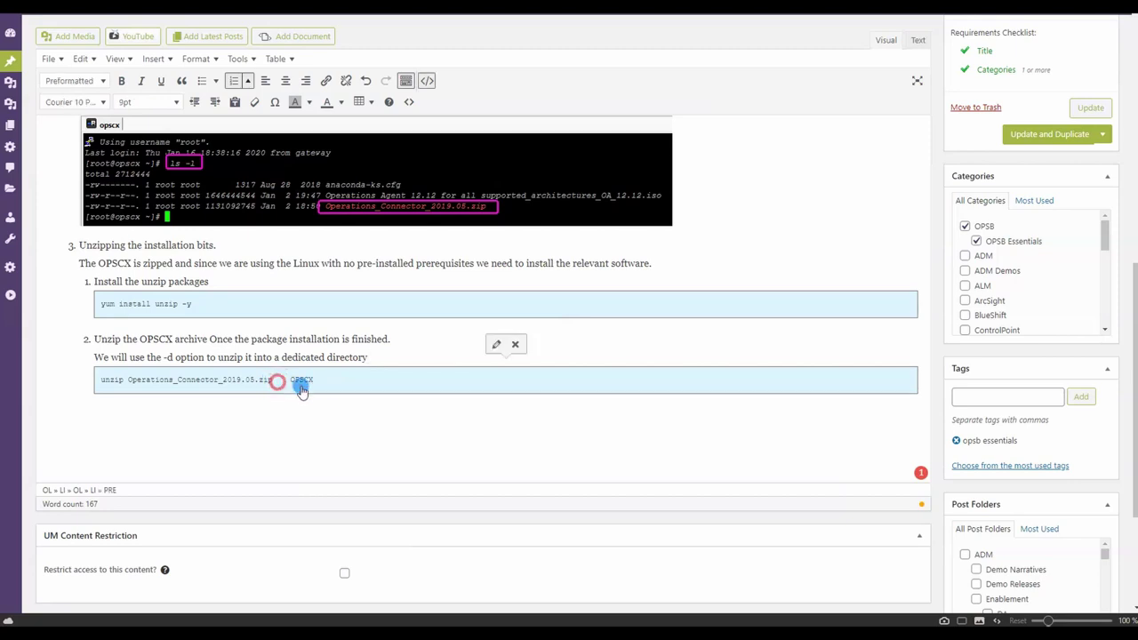
drag(140, 382, 214, 380)
drag(124, 381, 279, 382)
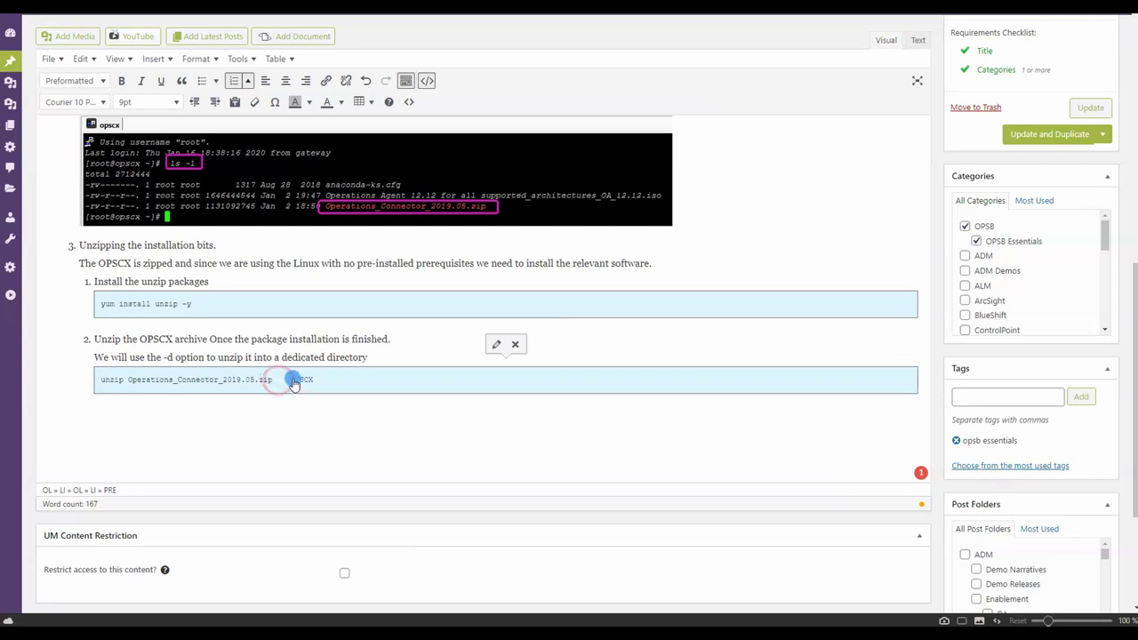
drag(96, 358, 386, 353)
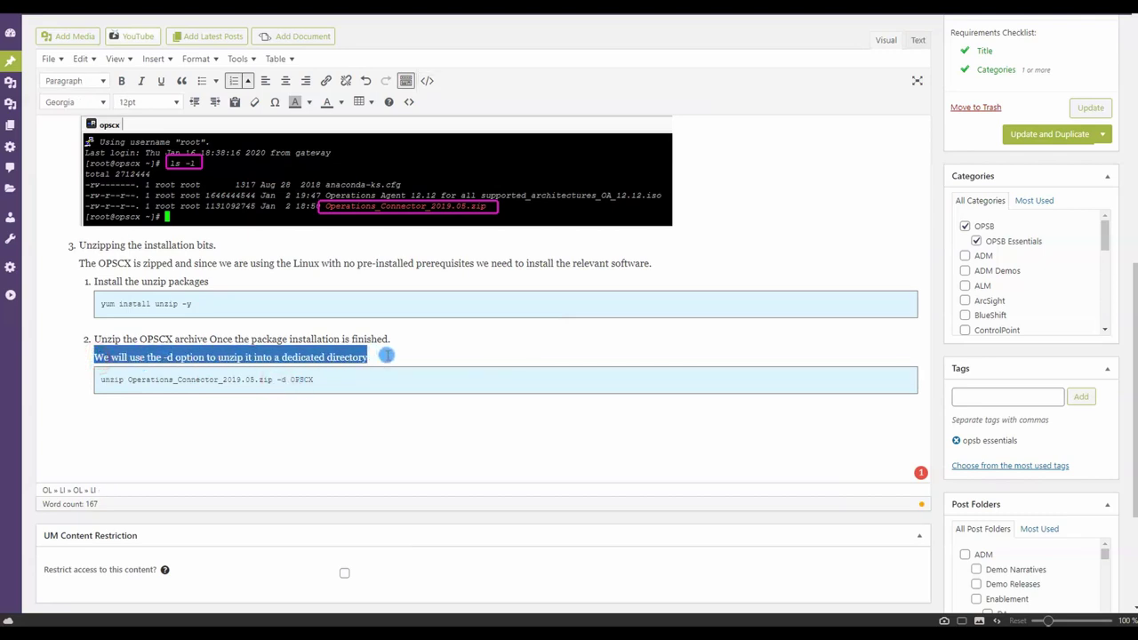
click(377, 355)
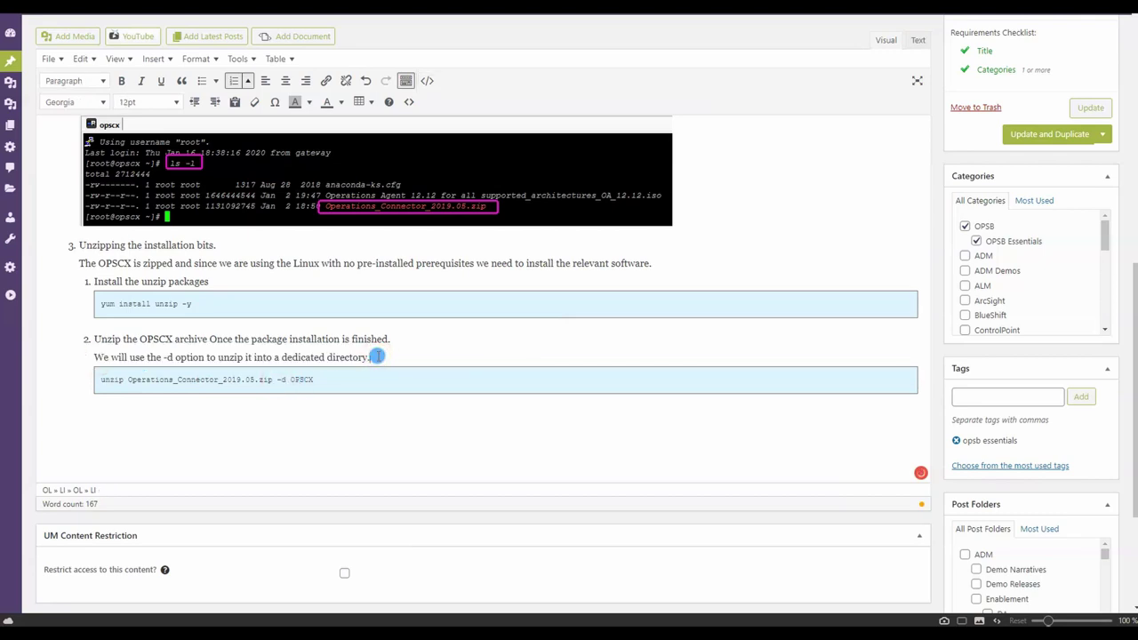
Add an empty nested sub-item 3 below the unzip snippet, removing the surplus blank lines above it.
click(921, 379)
click(384, 407)
key(Return)
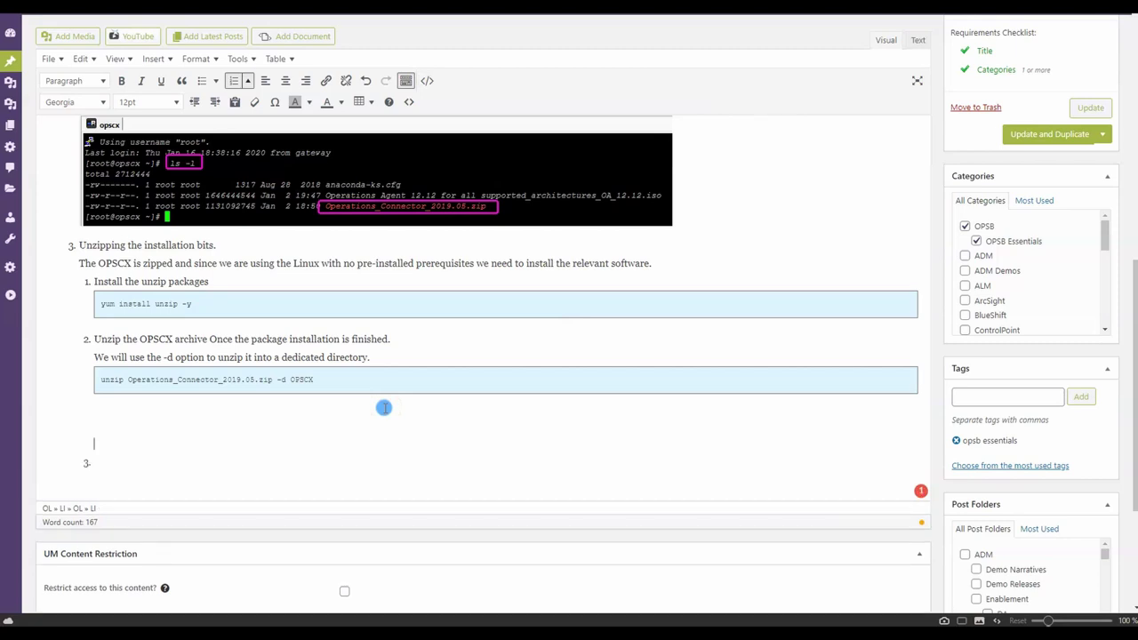
key(BackSpace)
key(BackSpace)
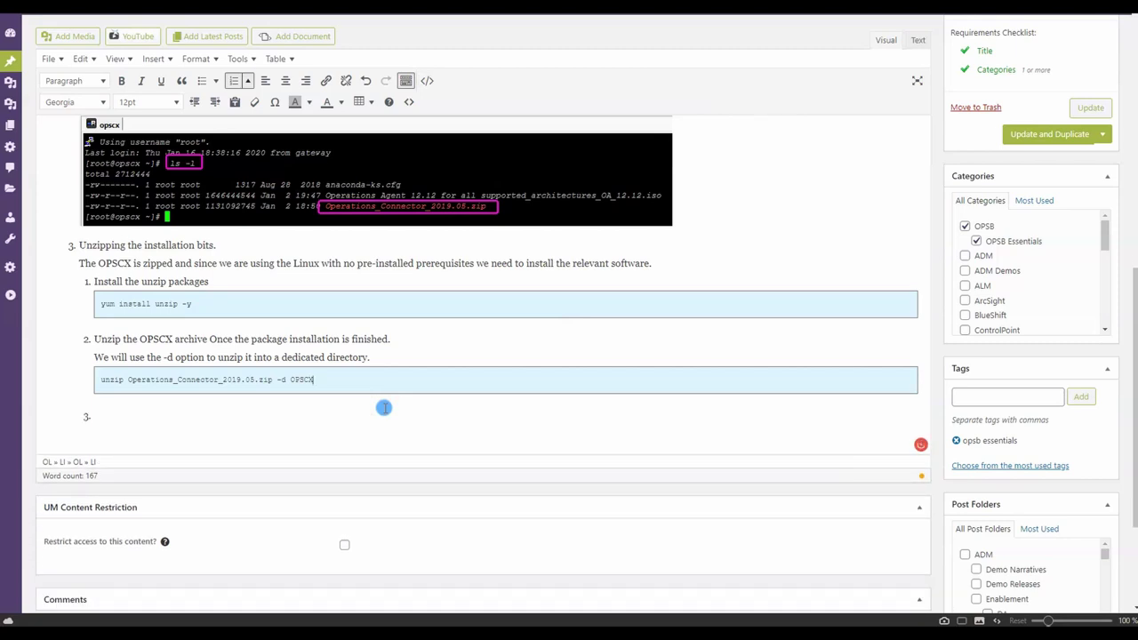
click(140, 426)
drag(274, 381, 323, 382)
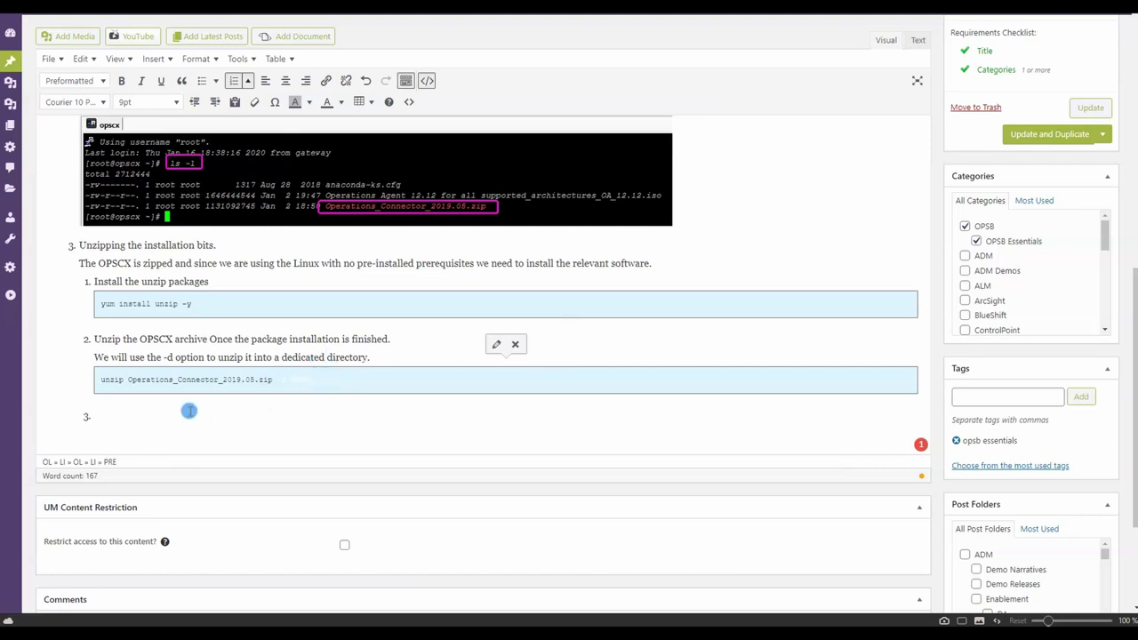
click(152, 414)
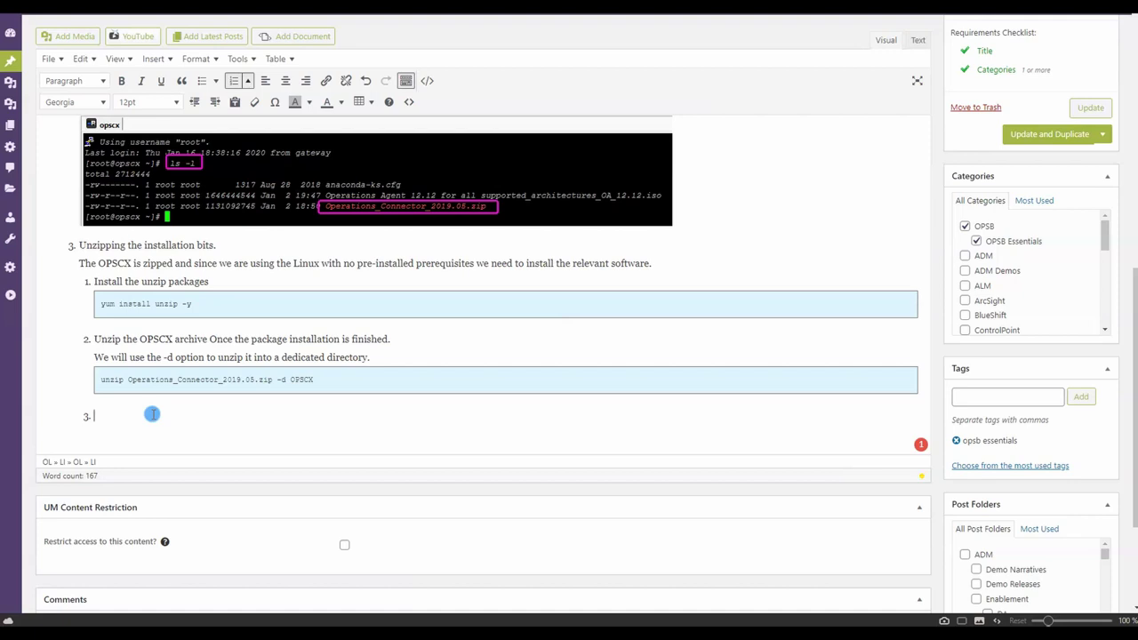
Write "List the directory again" as nested sub-item 3.
scroll(170, 269, up, 5)
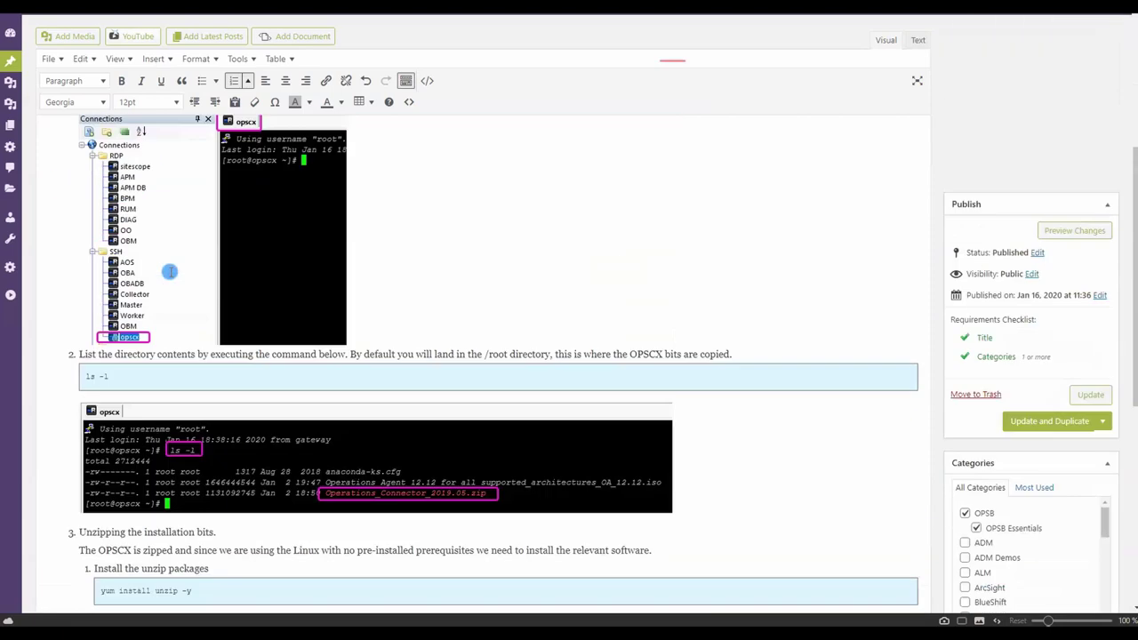
scroll(168, 267, down, 3)
scroll(151, 296, down, 3)
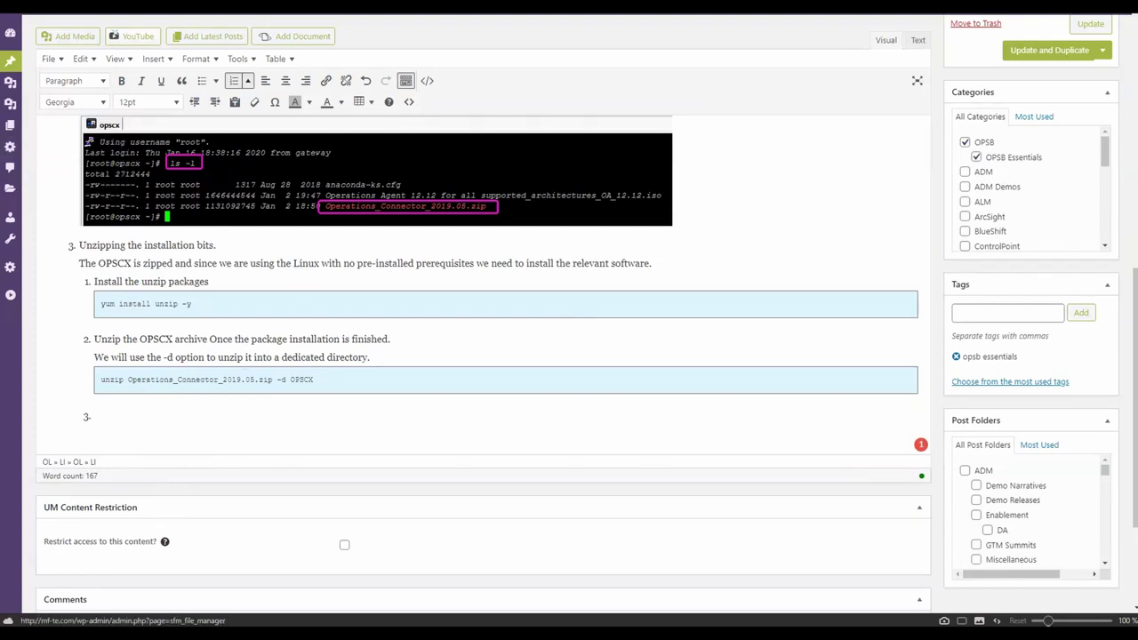
key(alt+Tab)
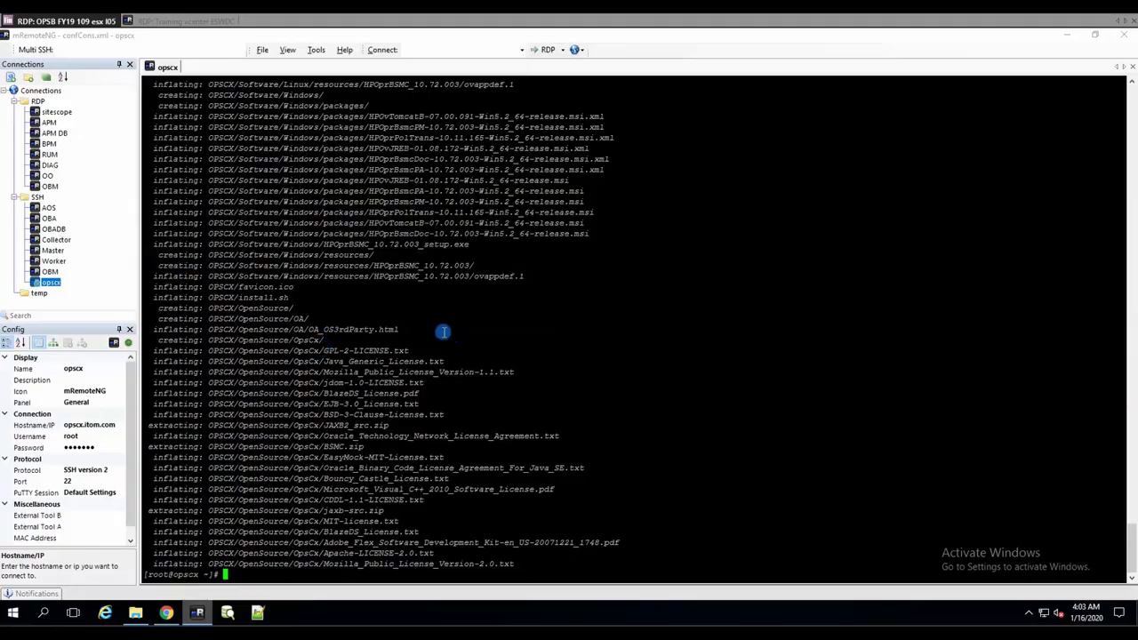
key(alt+Tab)
click(174, 408)
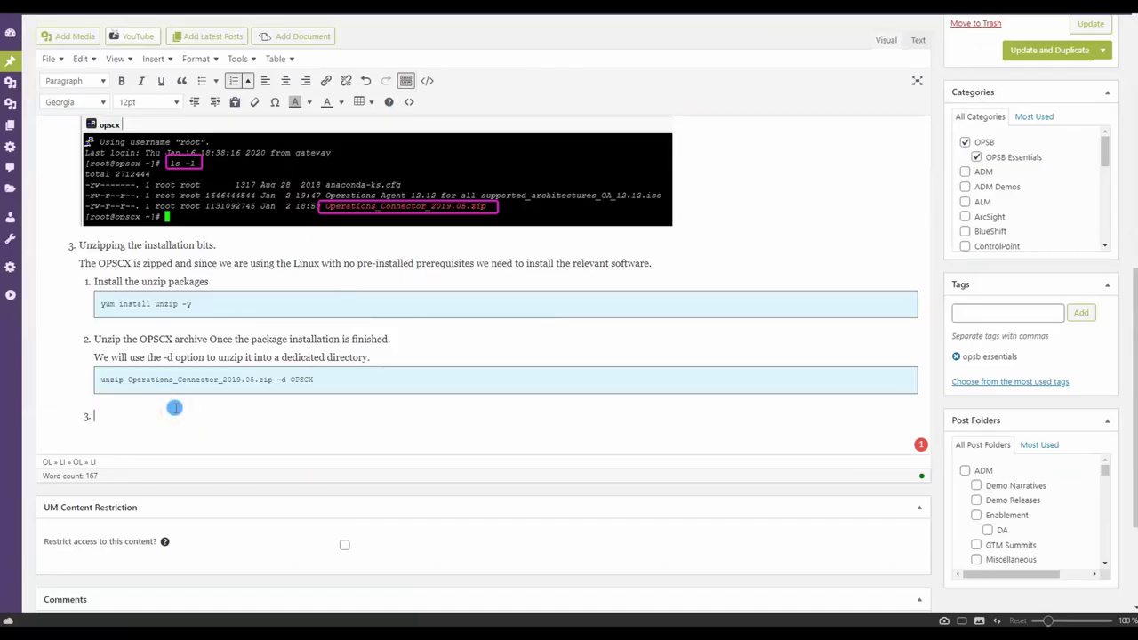
text(List the directory again)
Reword nested sub-item 3 as "List the directory contents again to see the result" and add an empty line below it.
scroll(174, 408, up, 3)
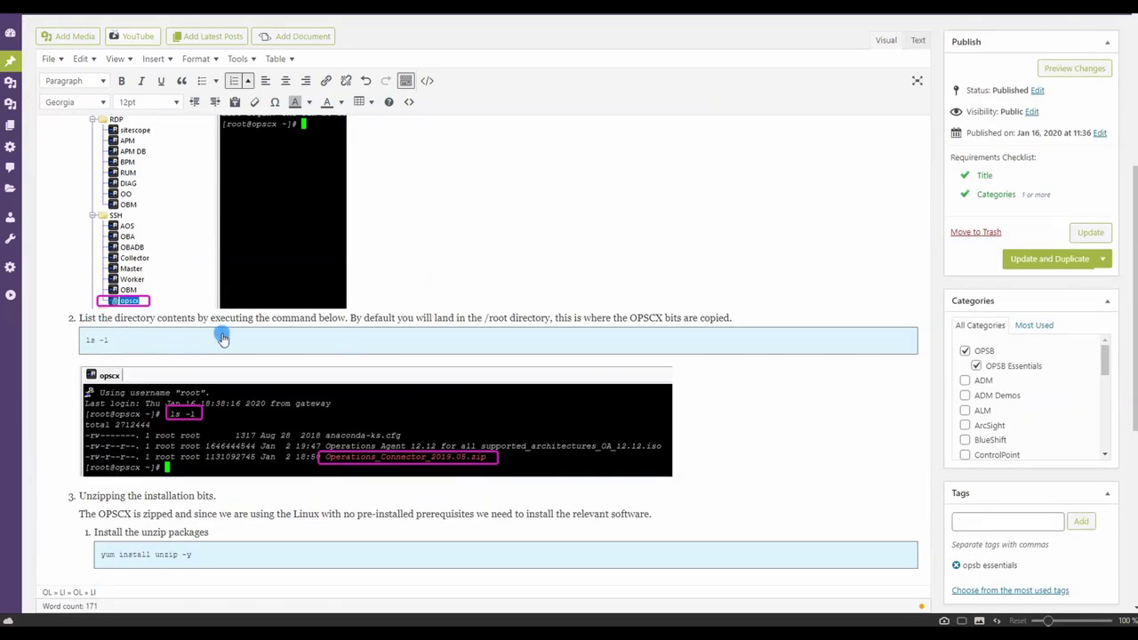
scroll(219, 348, down, 4)
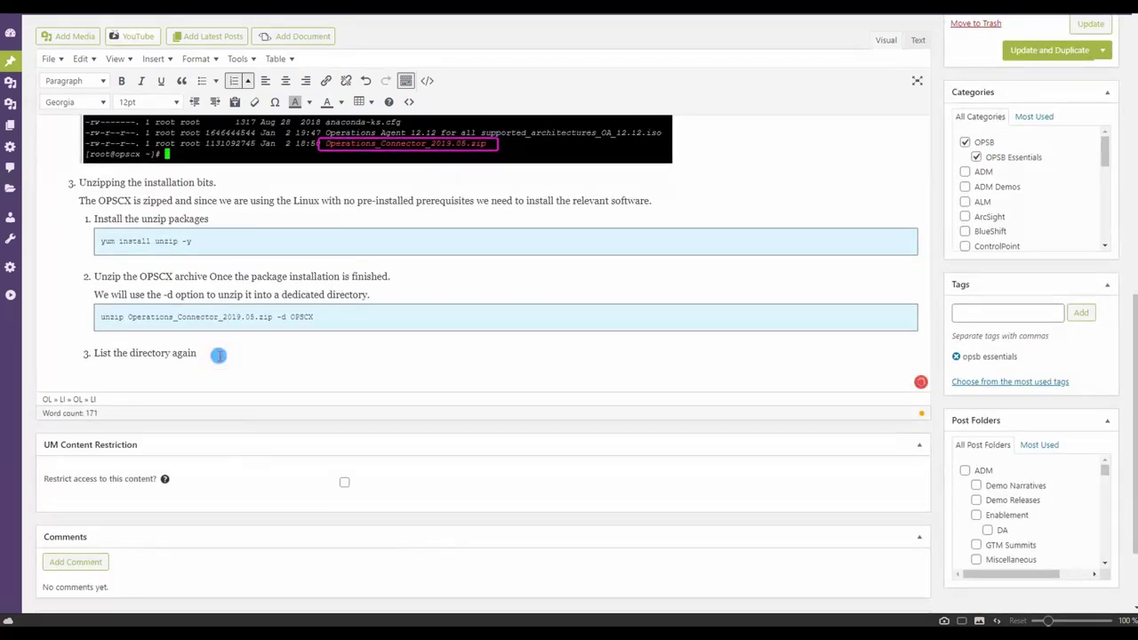
text(contents)
key(BackSpace)
key(BackSpace)
text(to see that )
text(the)
key(BackSpace)
key(BackSpace)
key(BackSpace)
key(BackSpace)
key(BackSpace)
key(BackSpace)
key(BackSpace)
text(the resu)
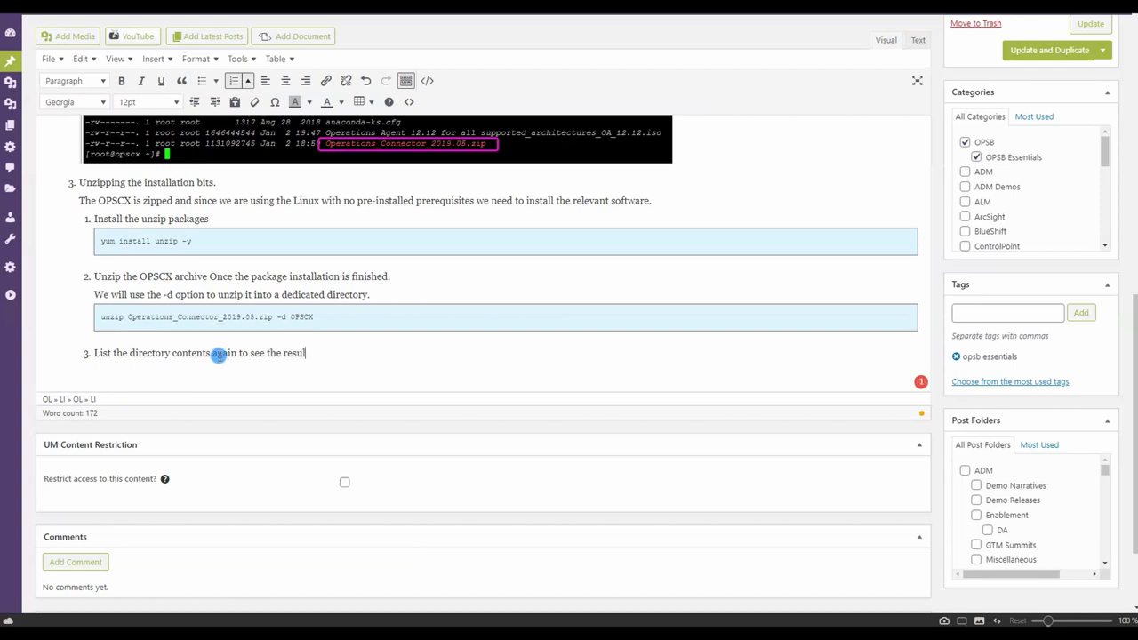
key(shift+Return)
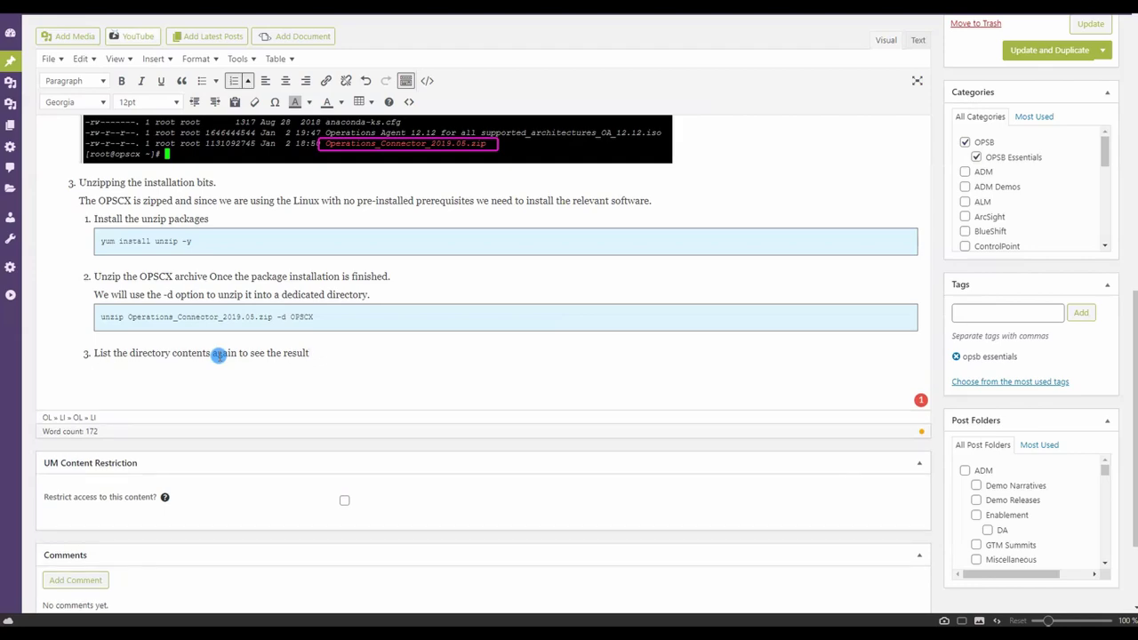
scroll(365, 238, up, 4)
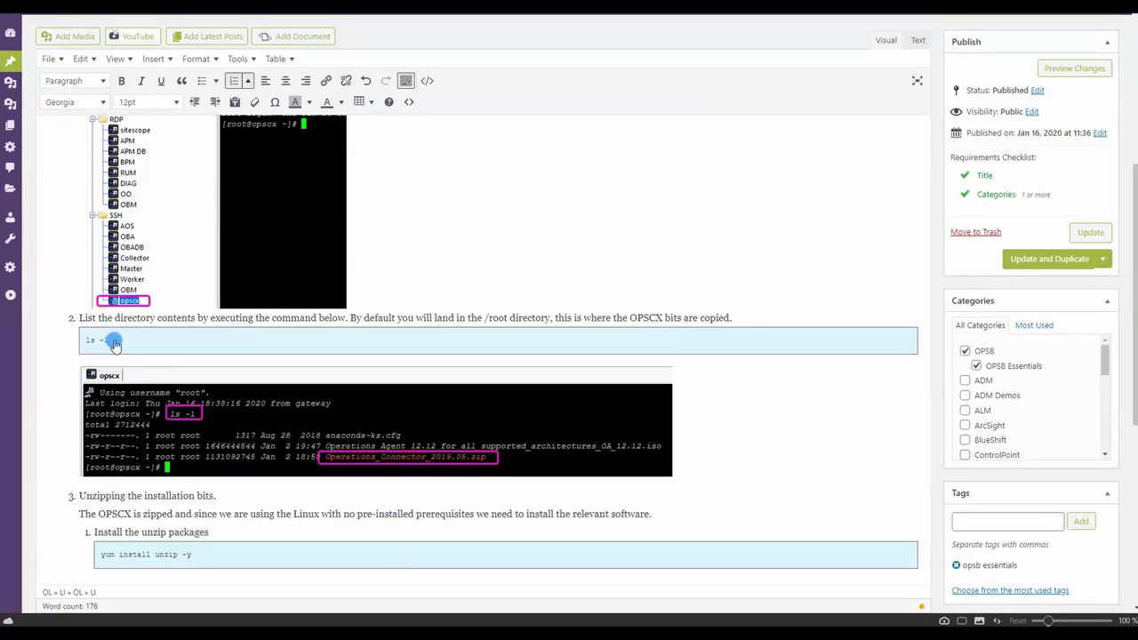
scroll(119, 343, down, 5)
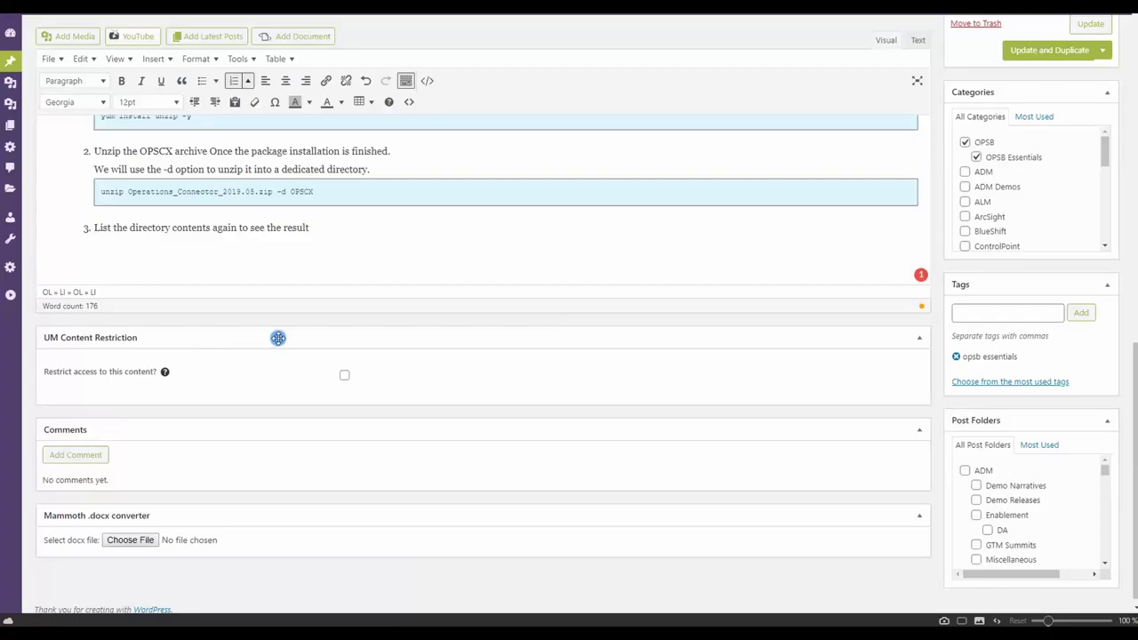
Switch to the lab terminal and list the home directory with ll and with ls -l.
key(alt+Tab)
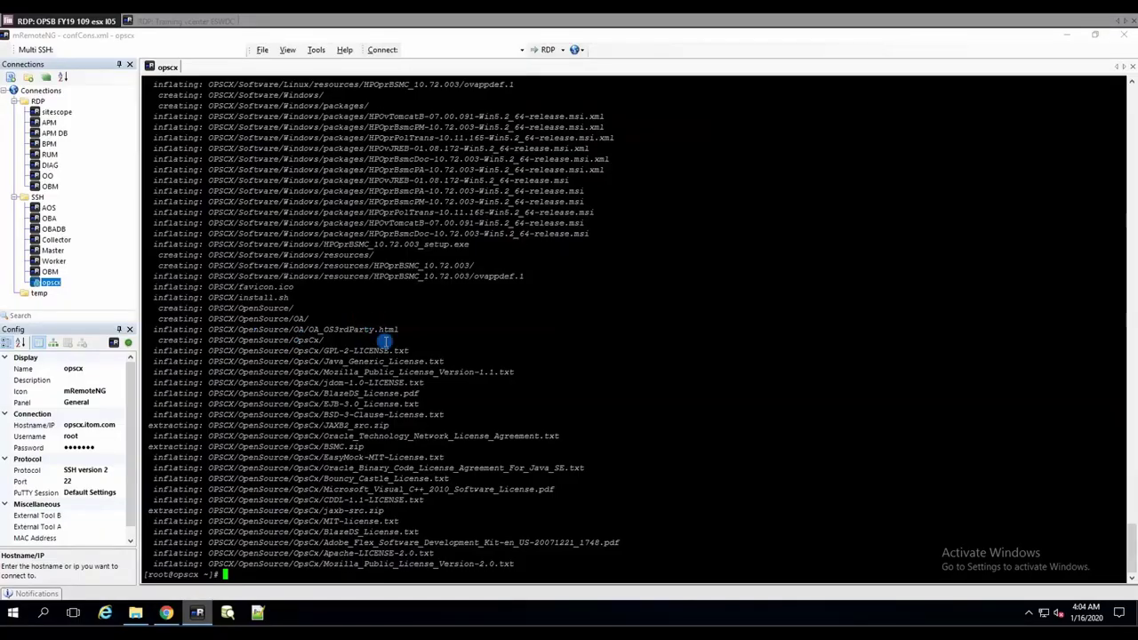
text(ll)
key(Return)
text(ls -l)
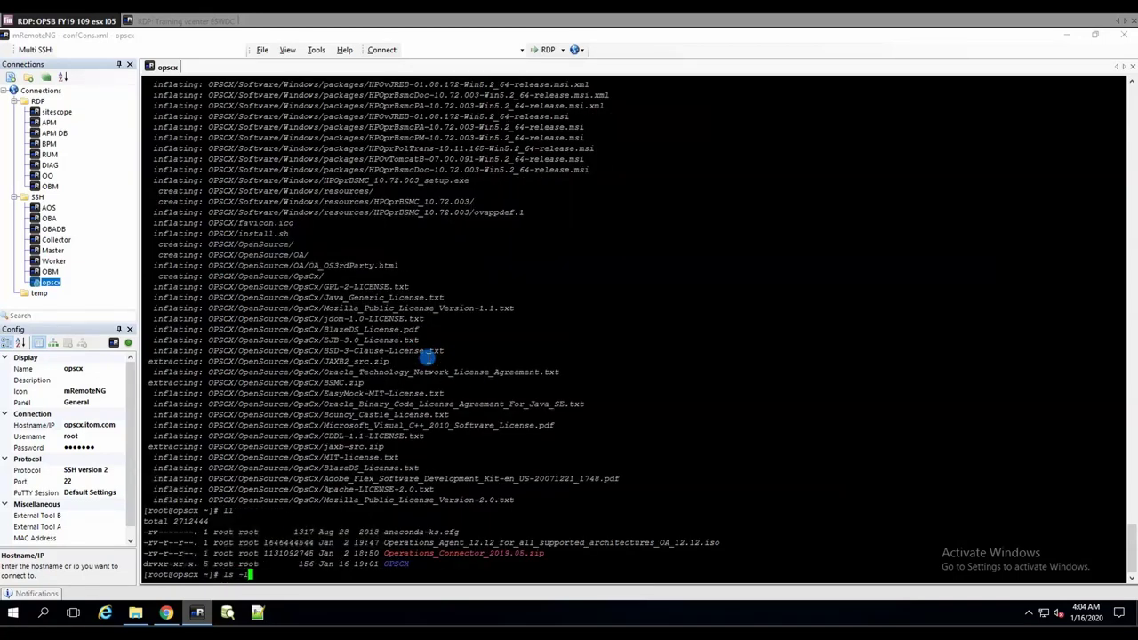
key(Return)
Capture the terminal area showing the ls -l command and its listing, with a box around the OPSCX directory.
key(Print)
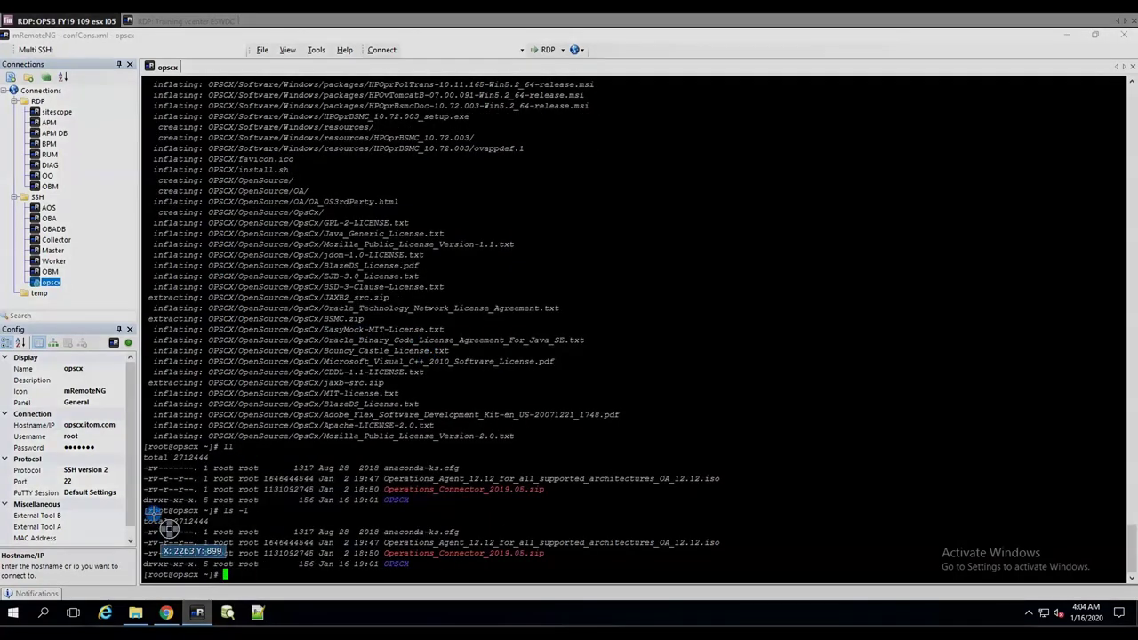
drag(142, 505, 732, 583)
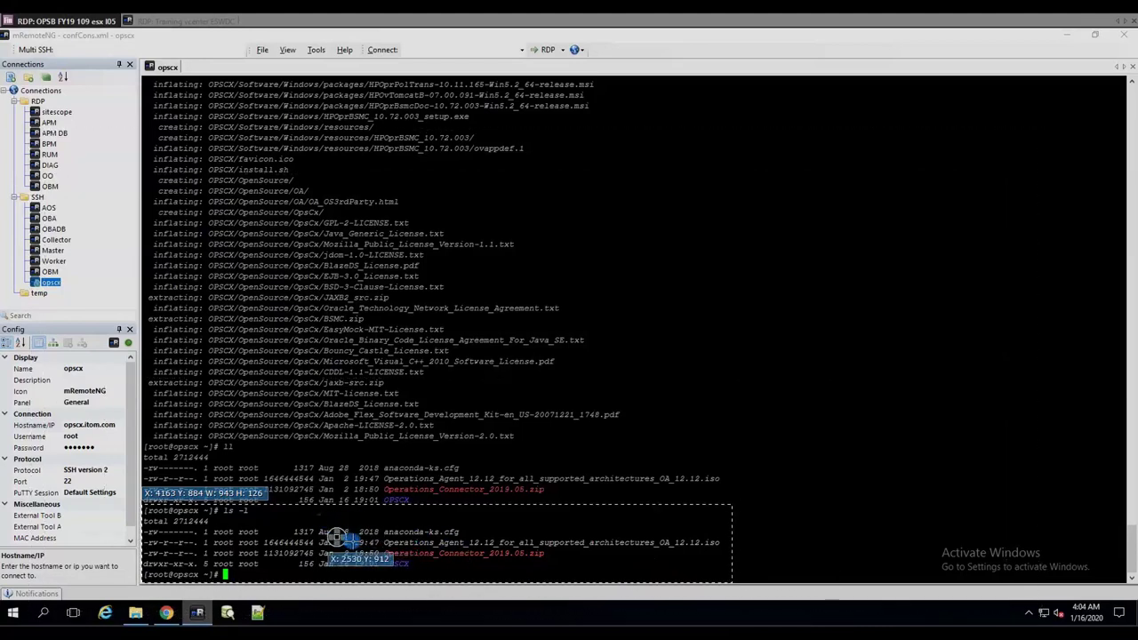
mouse_move(374, 550)
mouse_down()
mouse_move(427, 589)
mouse_move(432, 556)
mouse_move(418, 559)
mouse_move(414, 574)
mouse_move(456, 570)
mouse_up()
key(Return)
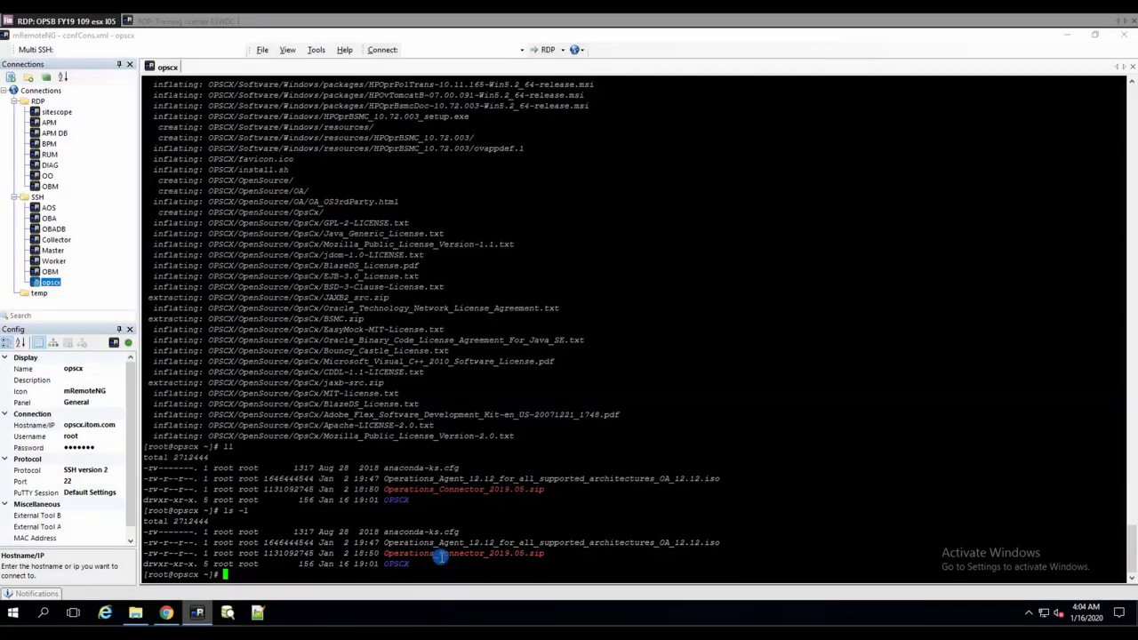
Return to the post editor and paste the captured listing on the empty line under nested sub-item 3.
key(alt+Tab)
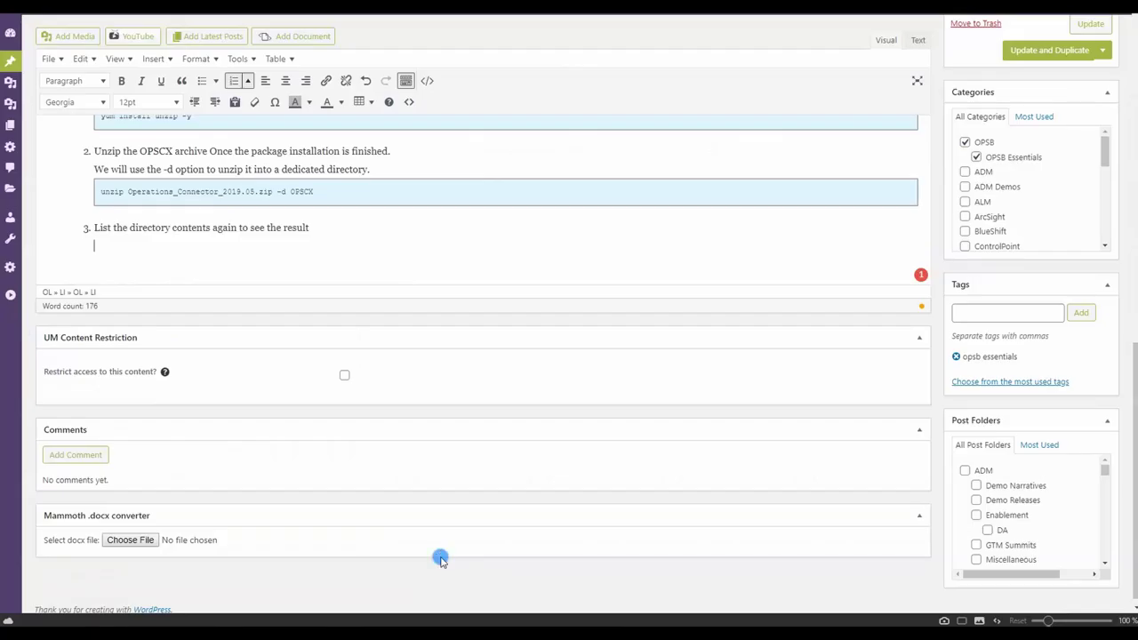
click(102, 241)
key(ctrl+v)
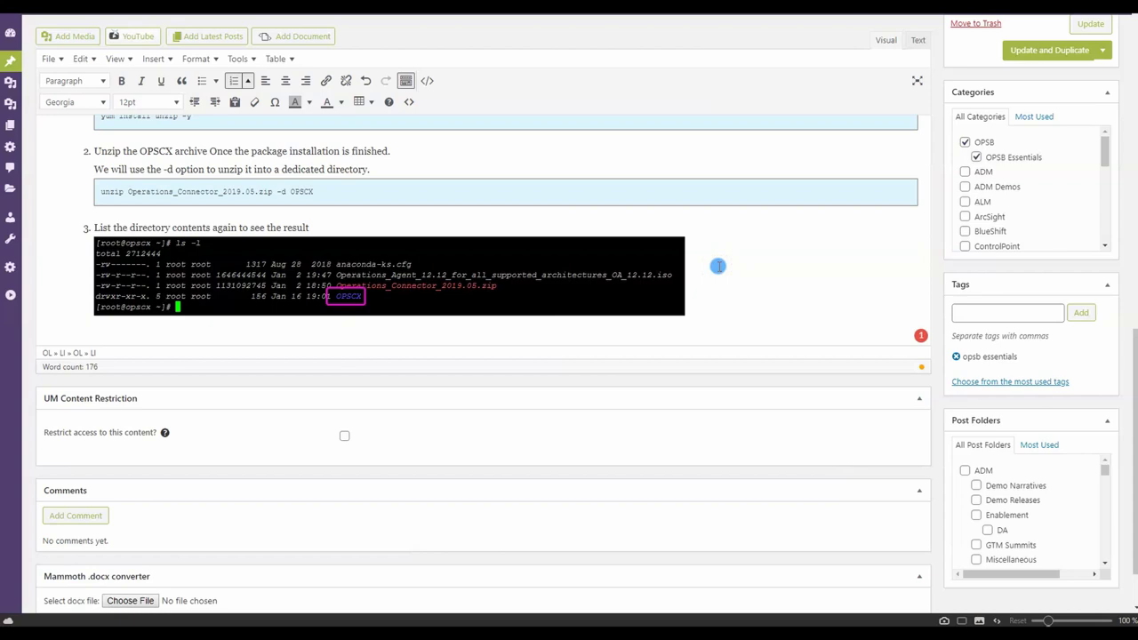
Add a list item reading "navigate into" below the pasted screenshot and outdent it to main item 4.
key(Return)
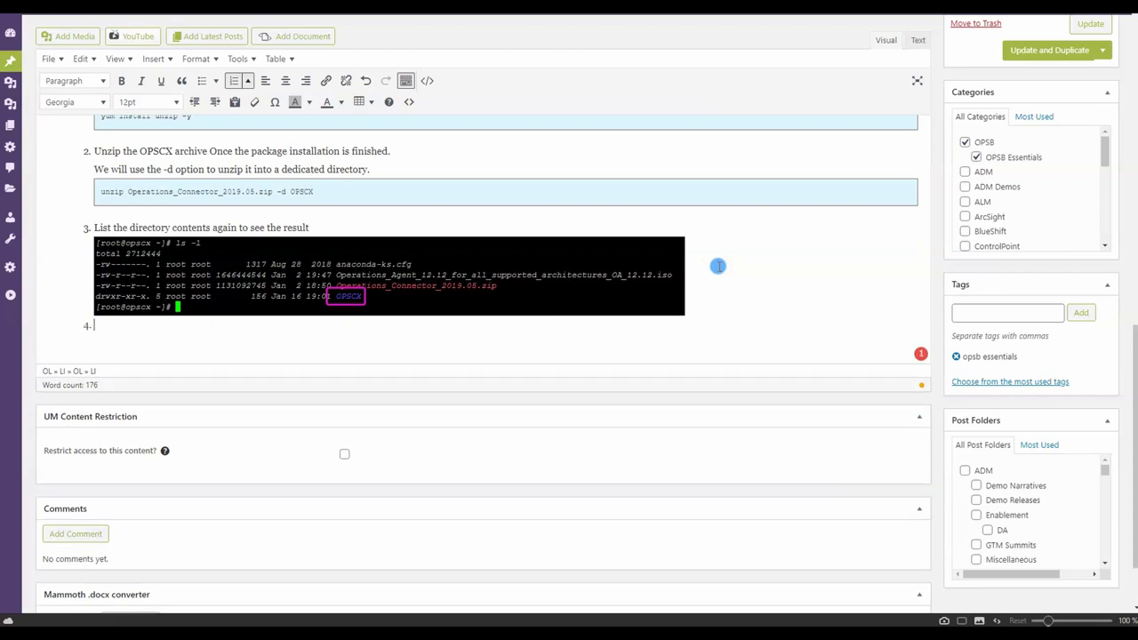
text(navigate intot)
key(BackSpace)
click(93, 325)
key(shift+Tab)
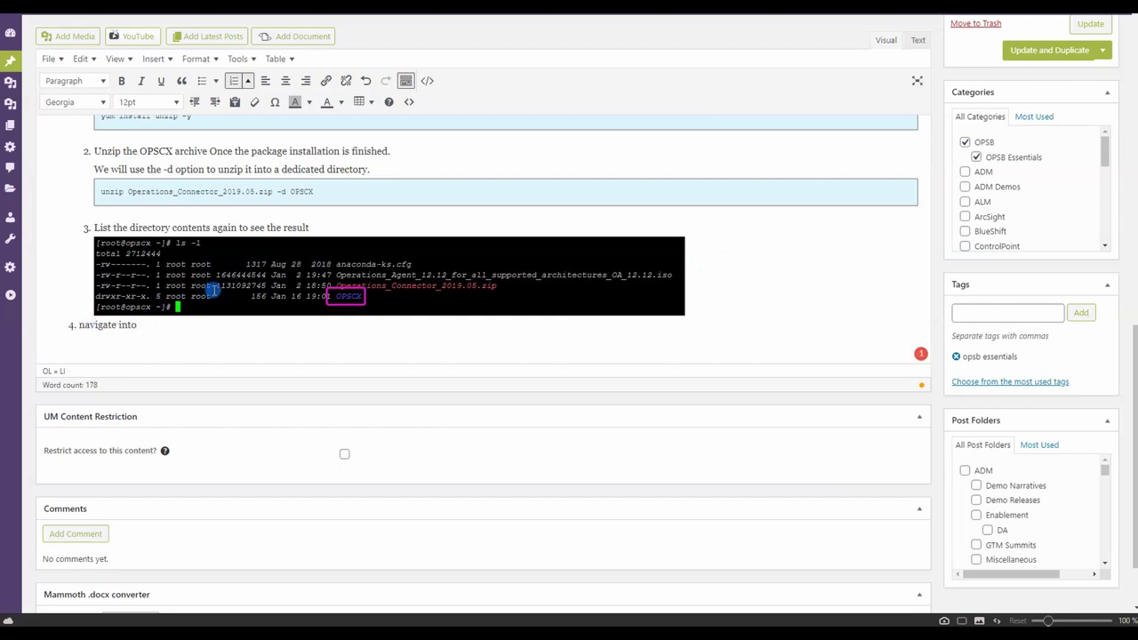
Capitalize "Navigate" in main item 4 and separate the item from the screenshot above with a blank line.
scroll(216, 289, up, 3)
scroll(180, 318, down, 3)
key(BackSpace)
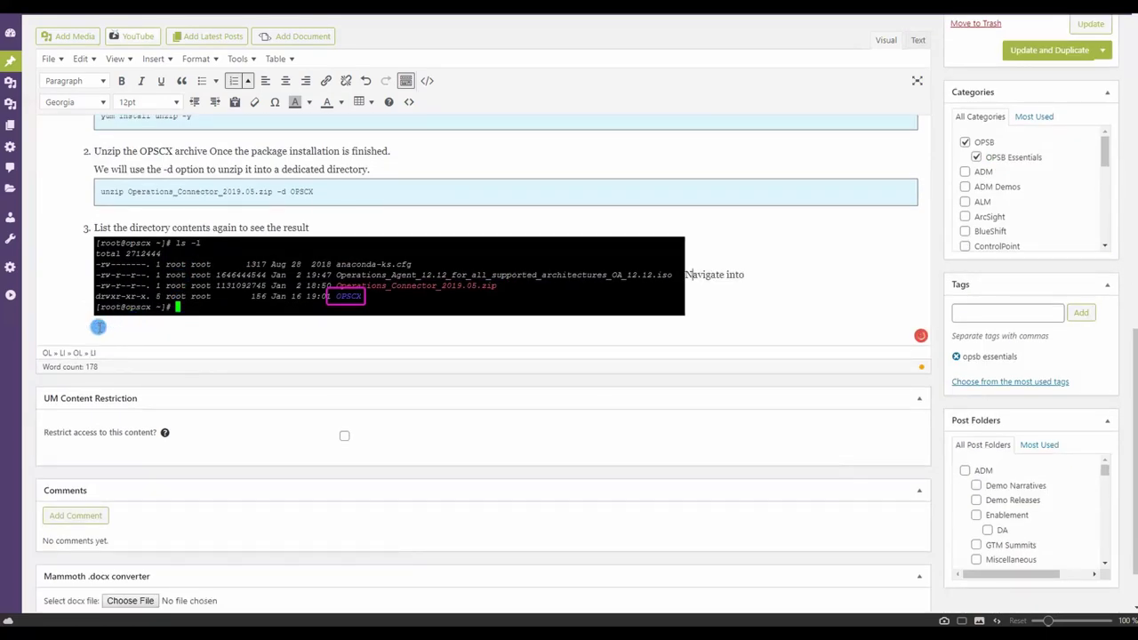
scroll(190, 294, down, 1)
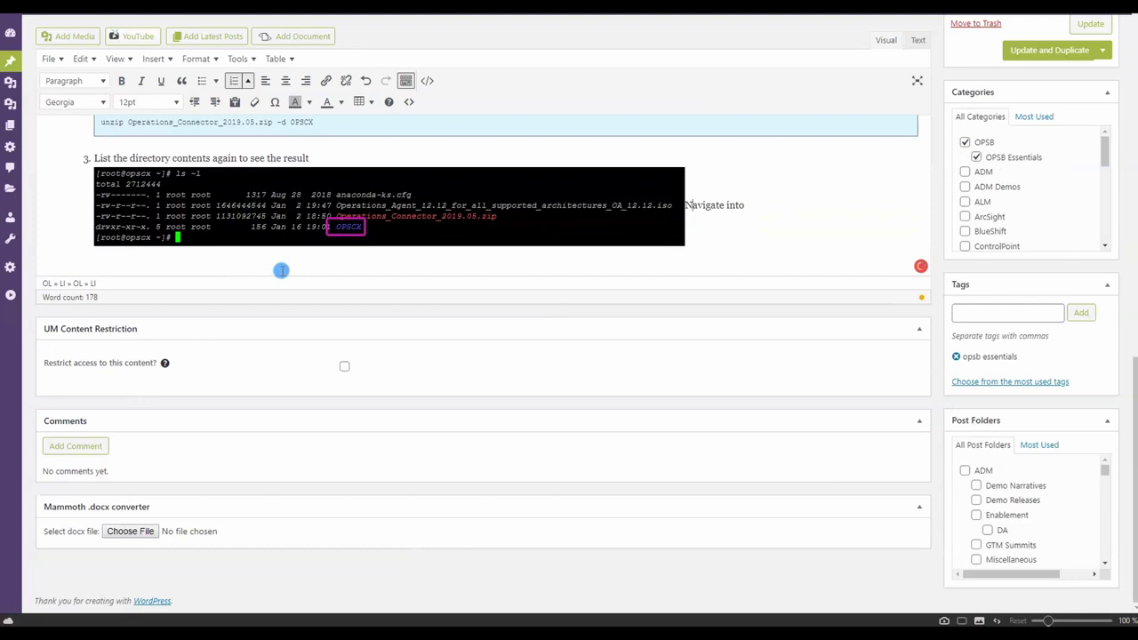
click(681, 195)
click(687, 197)
key(Return)
key(Return)
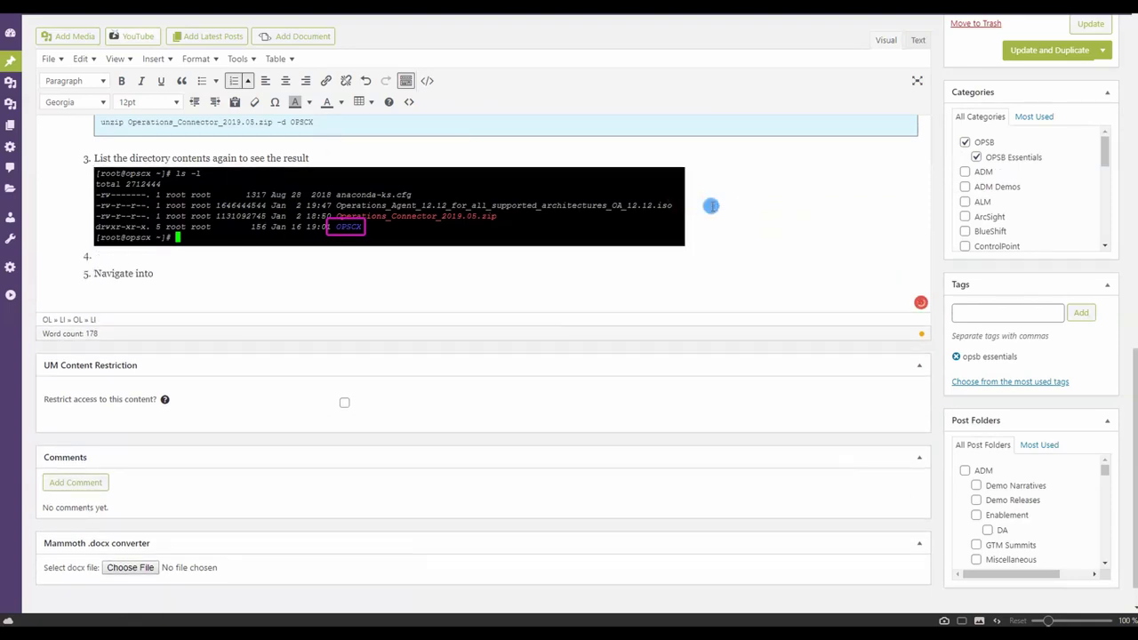
key(BackSpace)
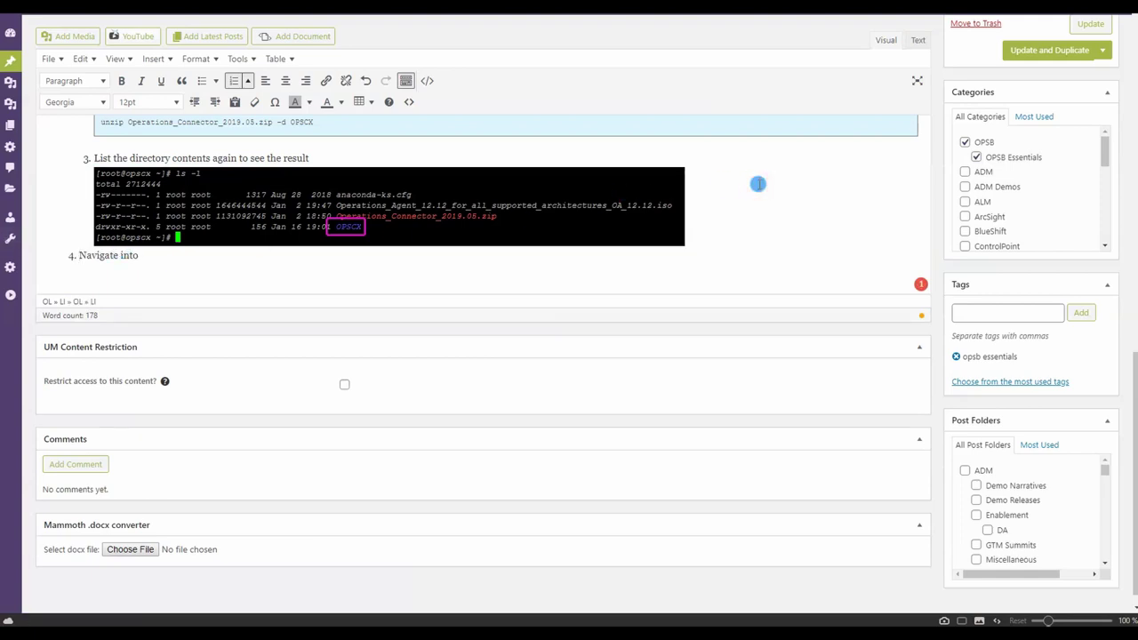
click(711, 211)
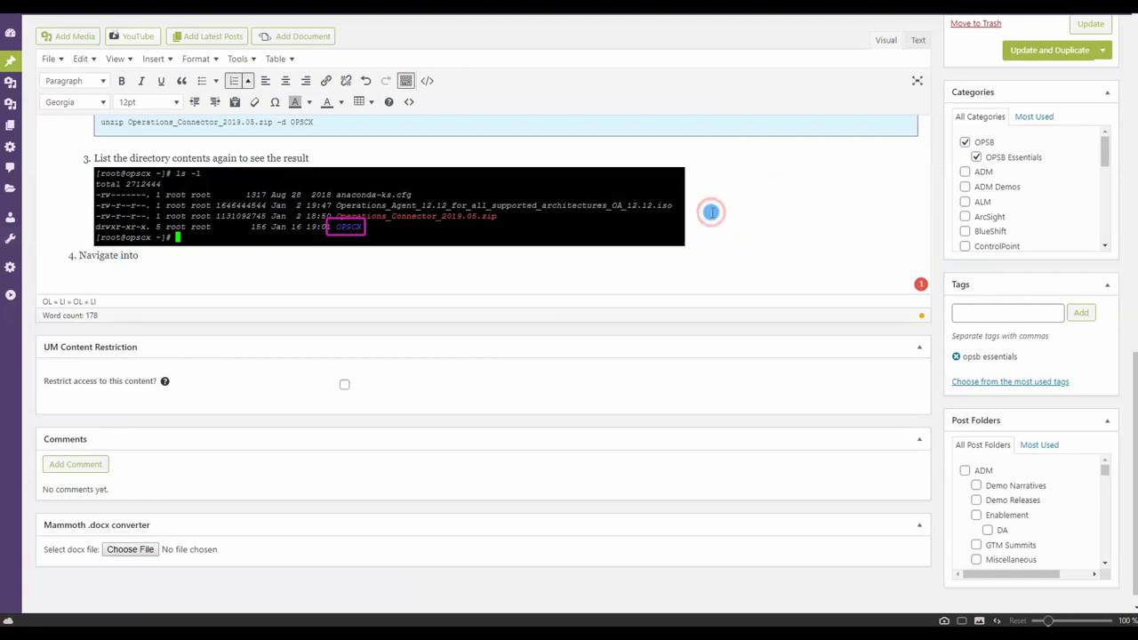
key(Return)
click(156, 273)
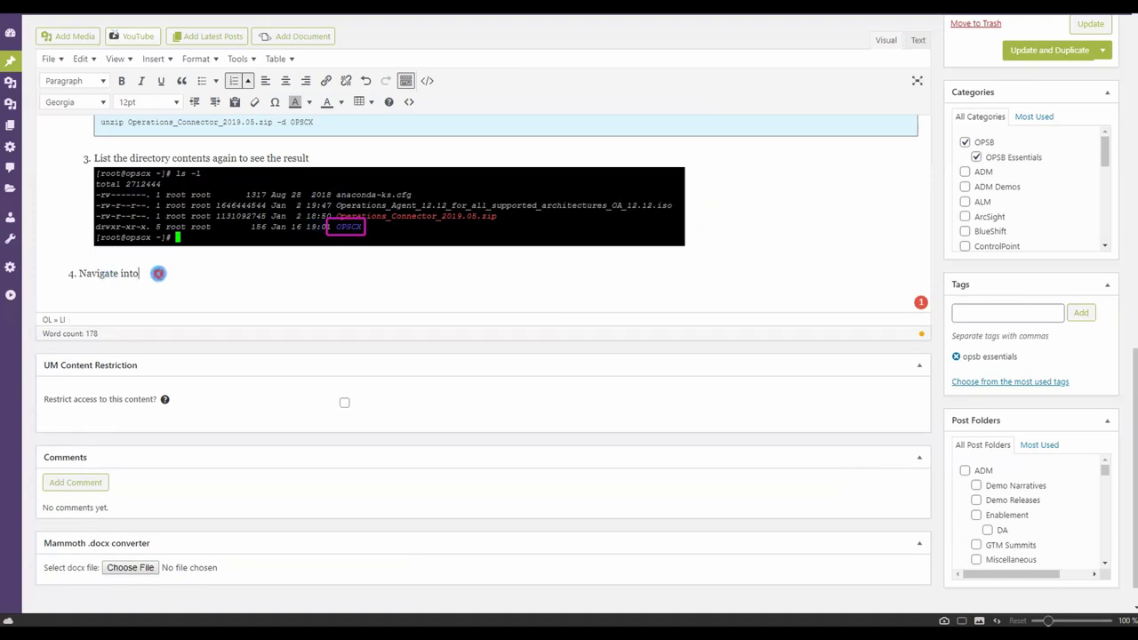
Enable distraction-free writing, complete item 4 as "Navigate into the newly created directory" and add an empty line below it.
scroll(337, 266, up, 2)
click(917, 80)
click(157, 400)
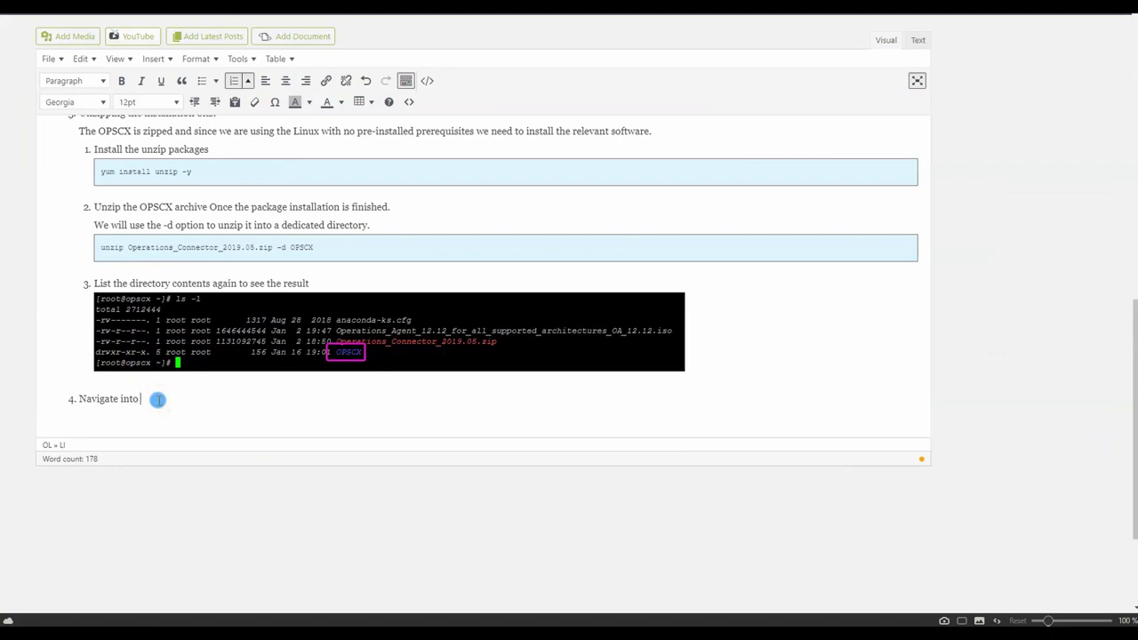
text(the newlyucreated directory)
key(shift+Return)
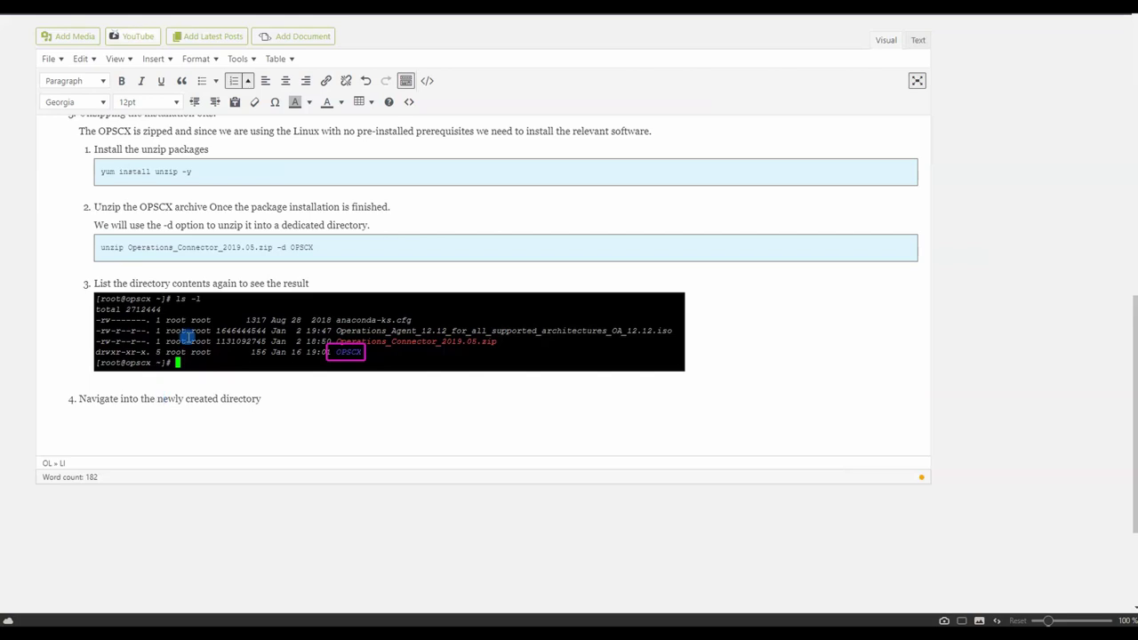
Insert an inline PowerShell code snippet "cd OPSCX" below item 4 and remove the stray span marker from it.
click(427, 81)
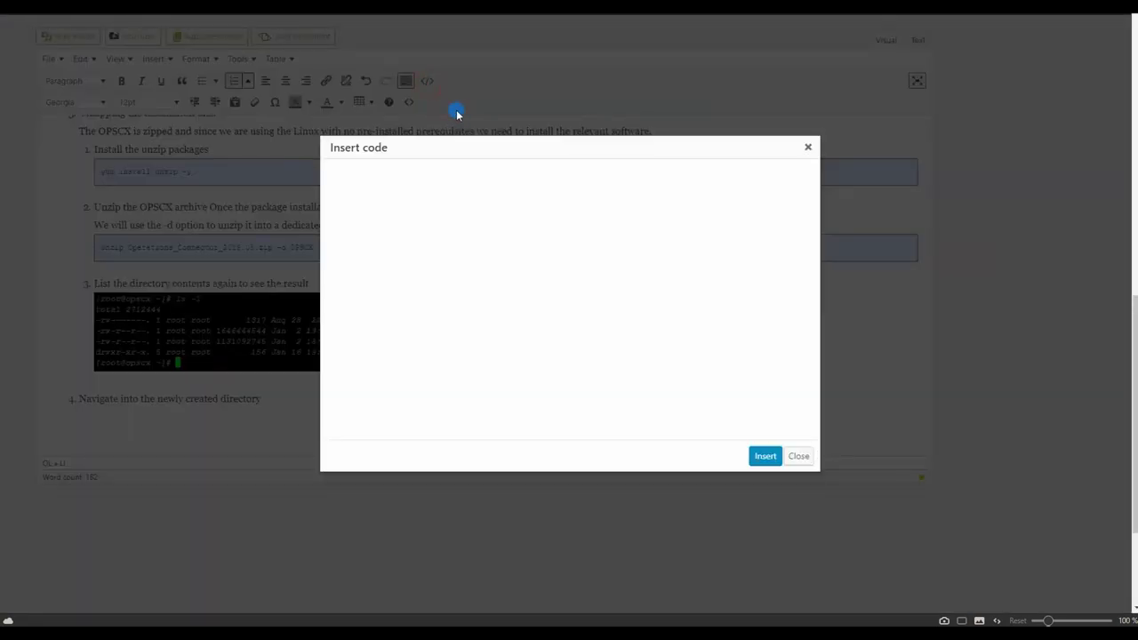
click(402, 394)
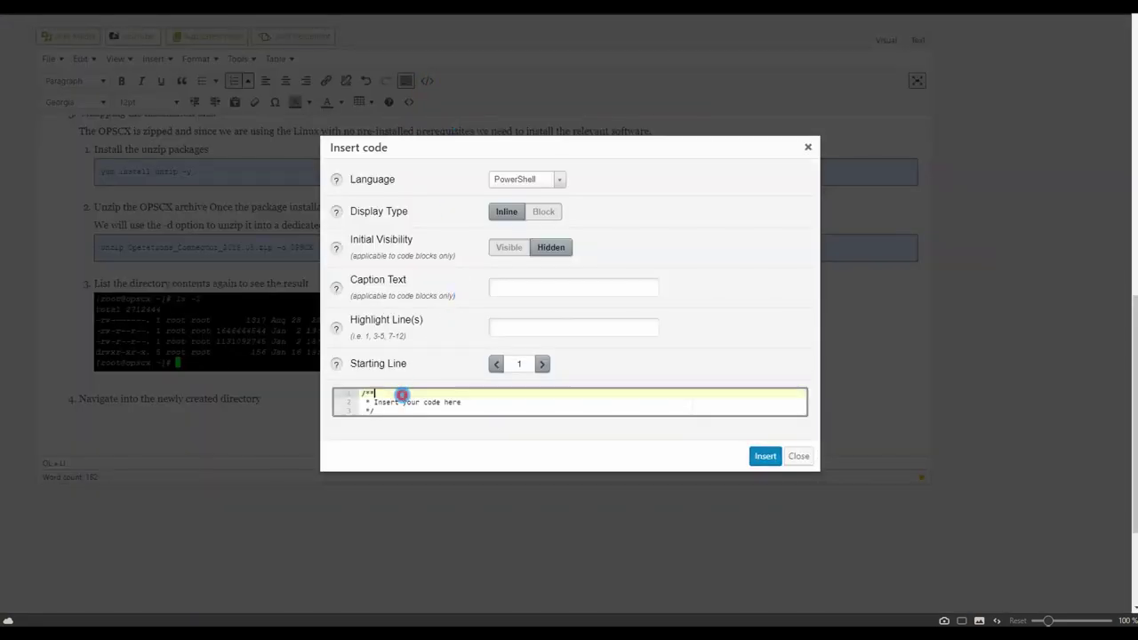
key(ctrl+a)
text(c)
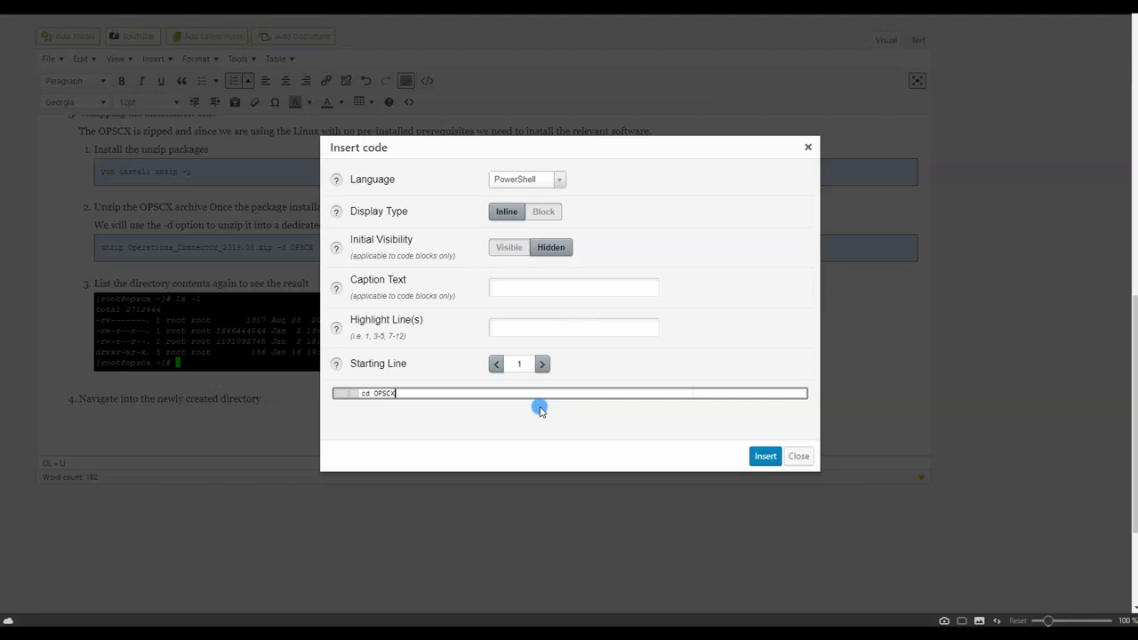
click(765, 457)
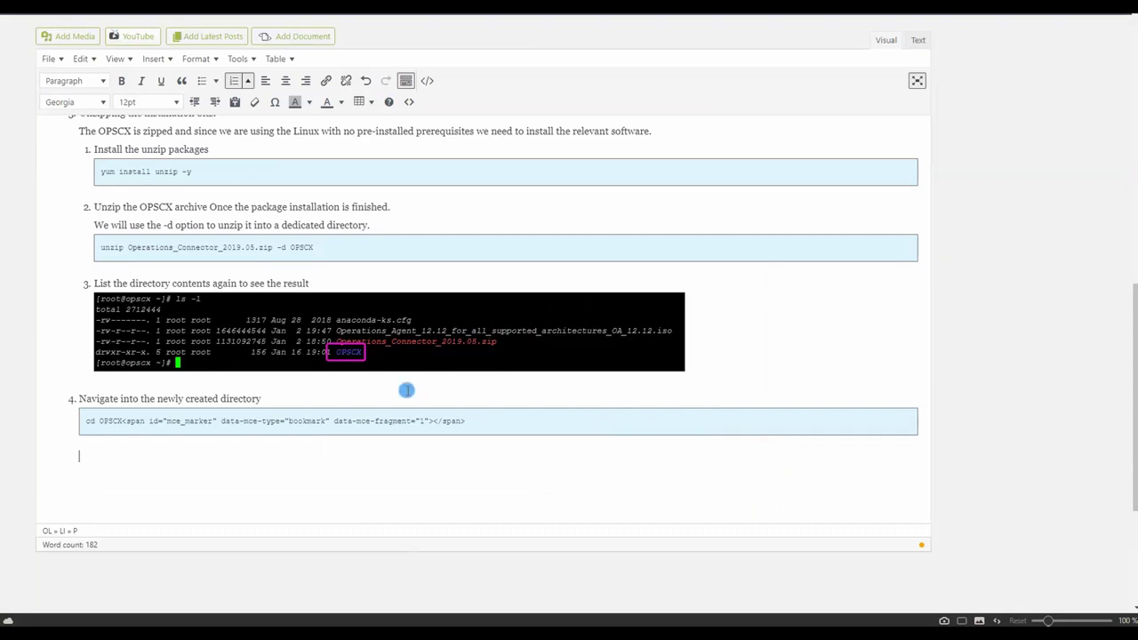
drag(198, 445, 123, 425)
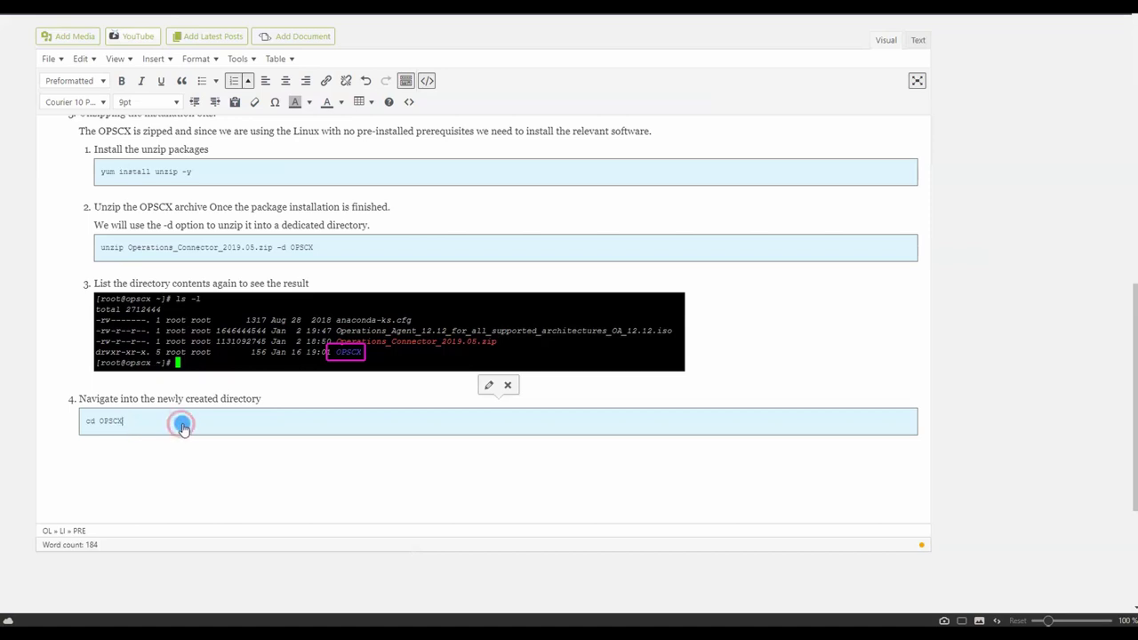
Add an empty main item 5 below the cd OPSCX snippet, removing surplus blank lines and the stray <br> tag.
click(133, 451)
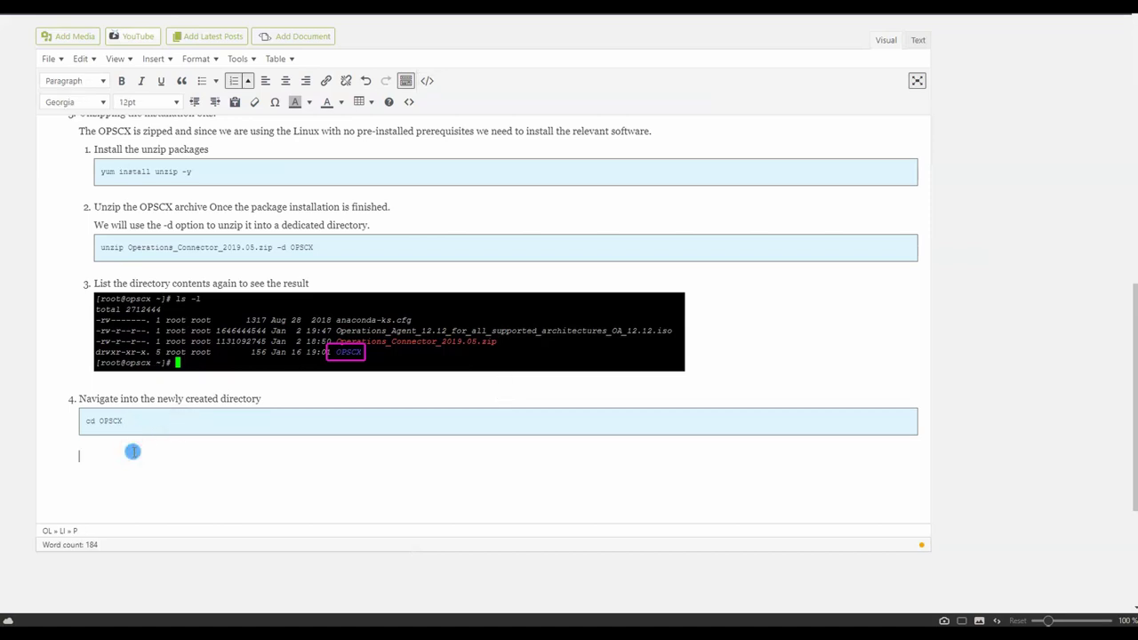
key(Return)
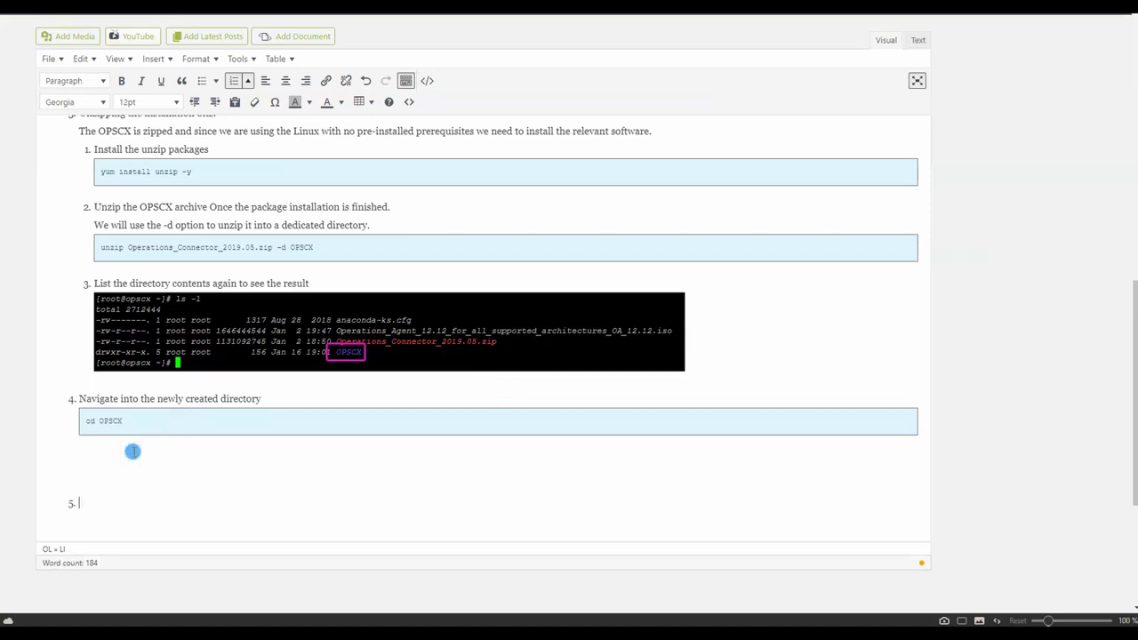
key(BackSpace)
key(BackSpace)
click(133, 451)
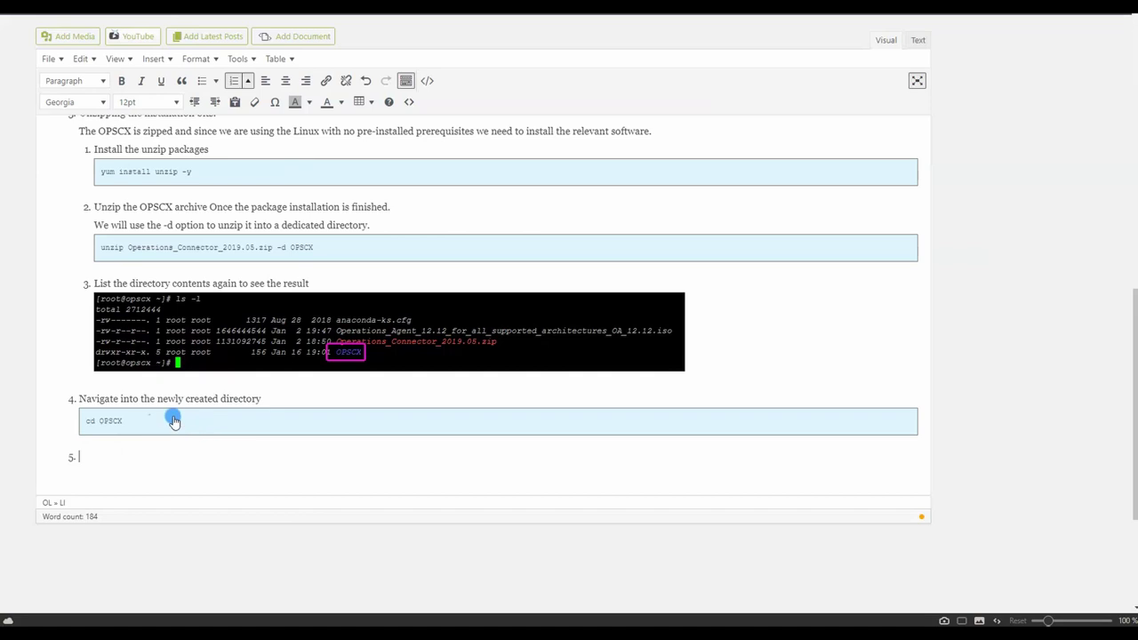
click(147, 453)
key(Return)
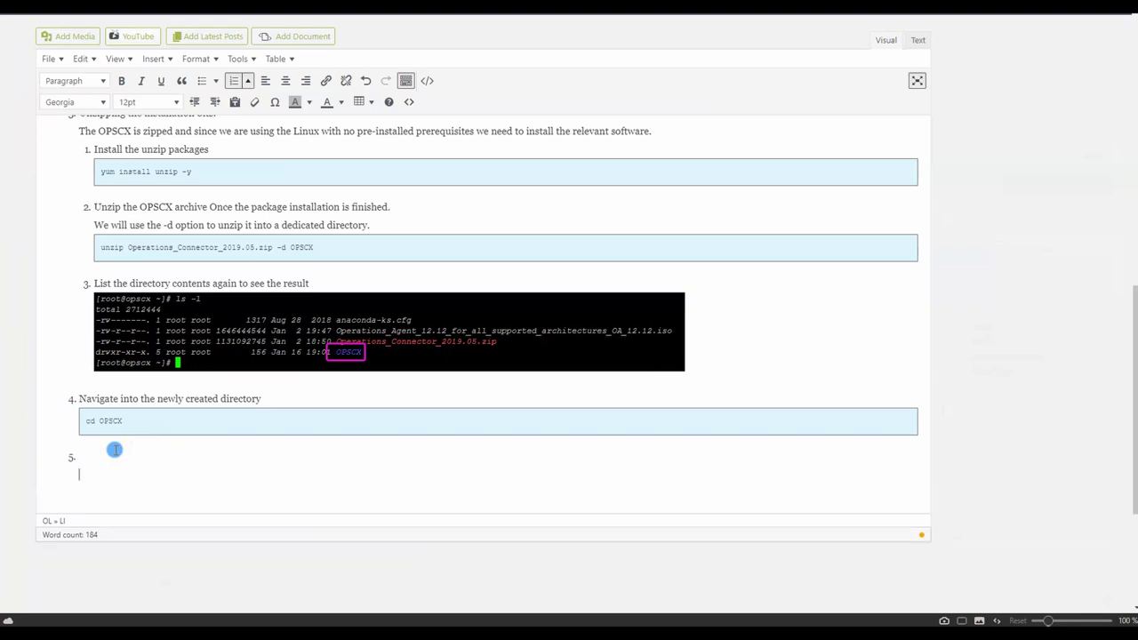
key(BackSpace)
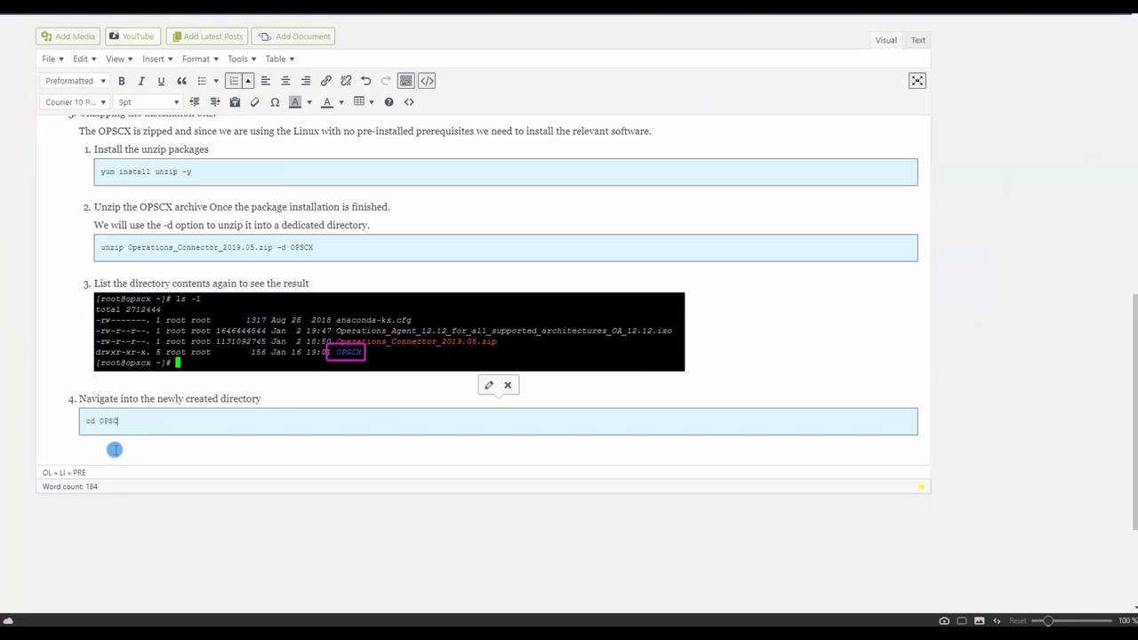
key(Return)
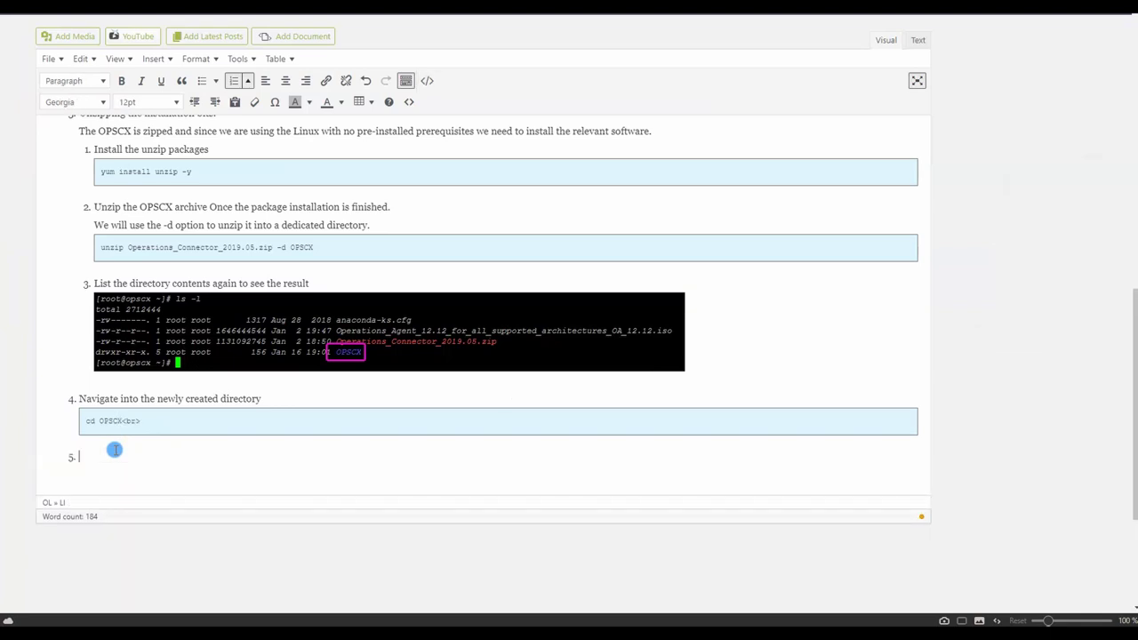
click(142, 422)
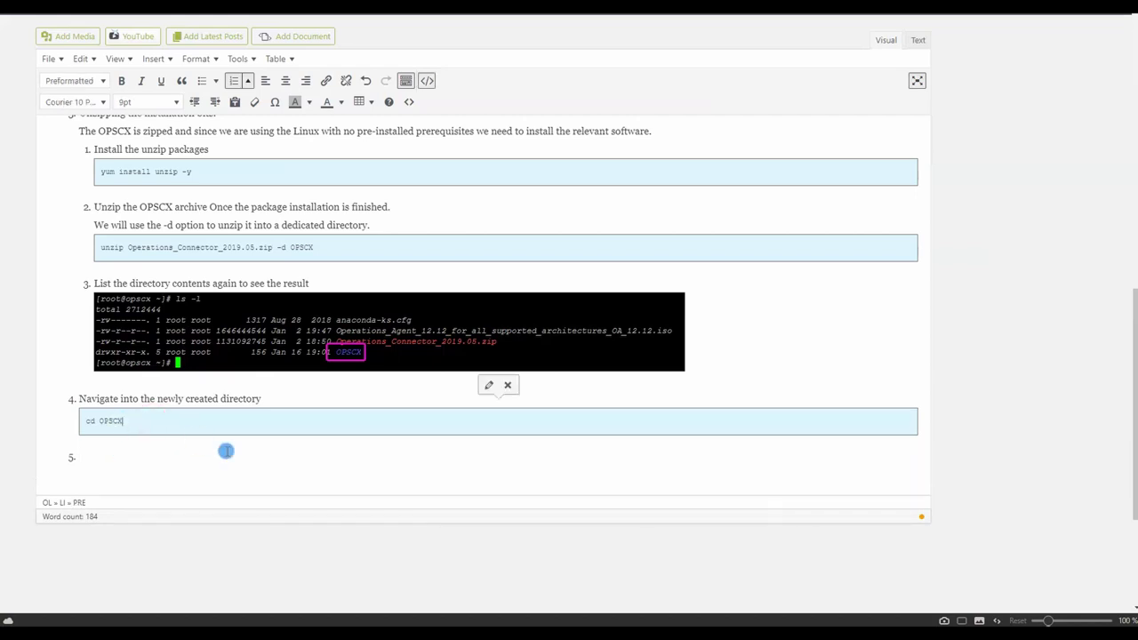
Write "List the content again" as main item 5 and start a new line after it.
click(88, 459)
text(list the)
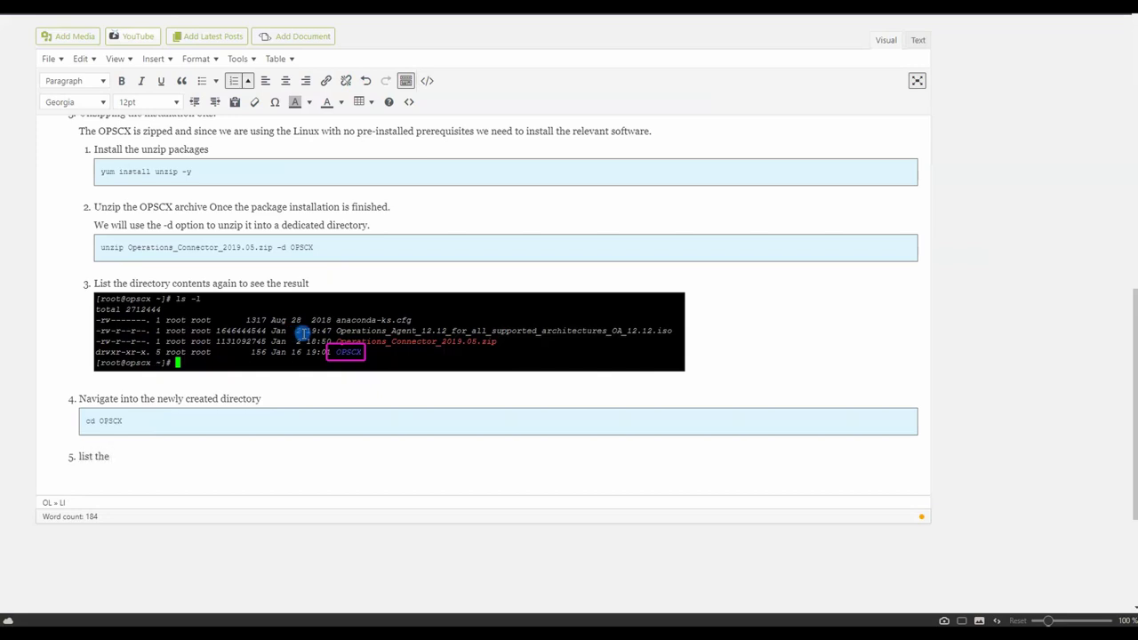
key(BackSpace)
key(BackSpace)
key(BackSpace)
key(BackSpace)
key(BackSpace)
key(BackSpace)
text(List the content)
key(BackSpace)
key(BackSpace)
key(BackSpace)
text(ent again)
key(Return)
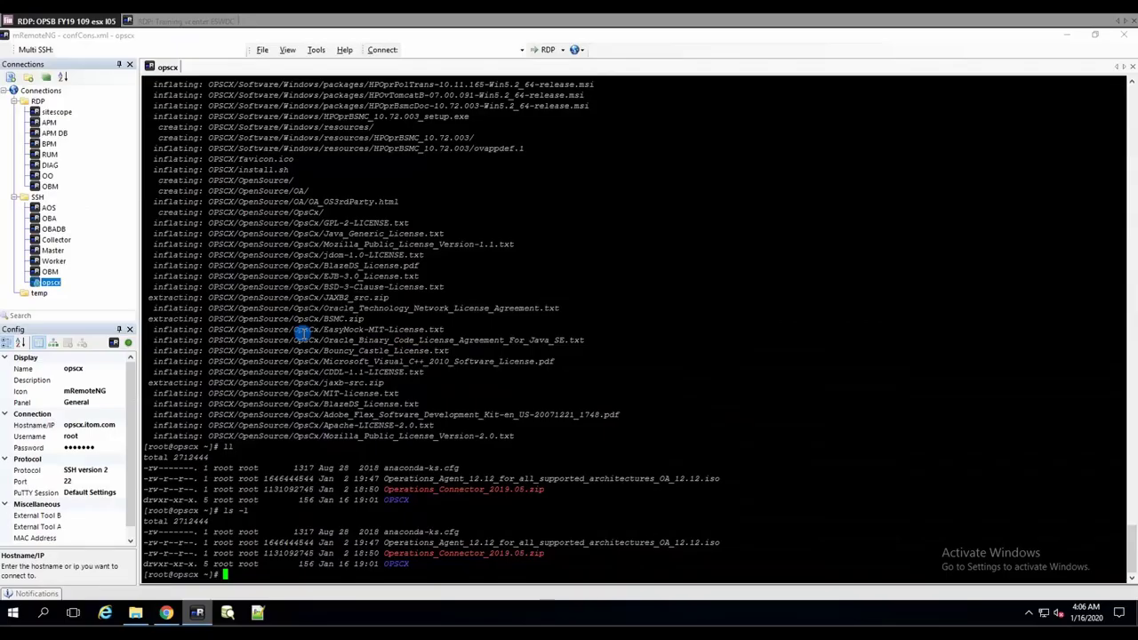
Switch to the lab terminal and change into the OPSCX/ directory.
text(cd OPSCX/)
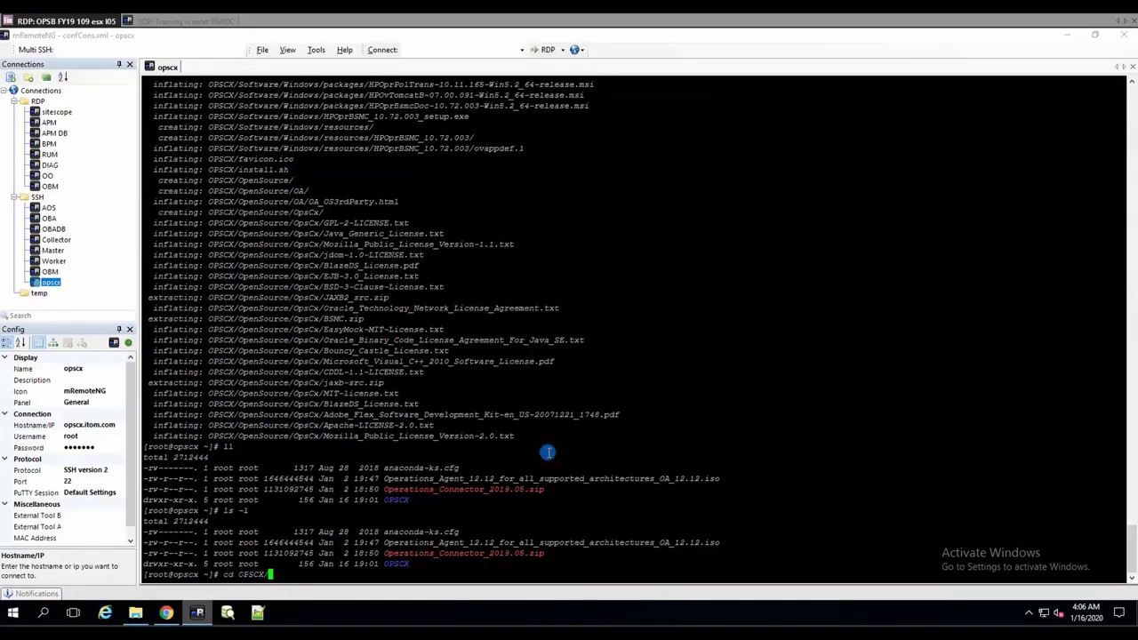
key(Return)
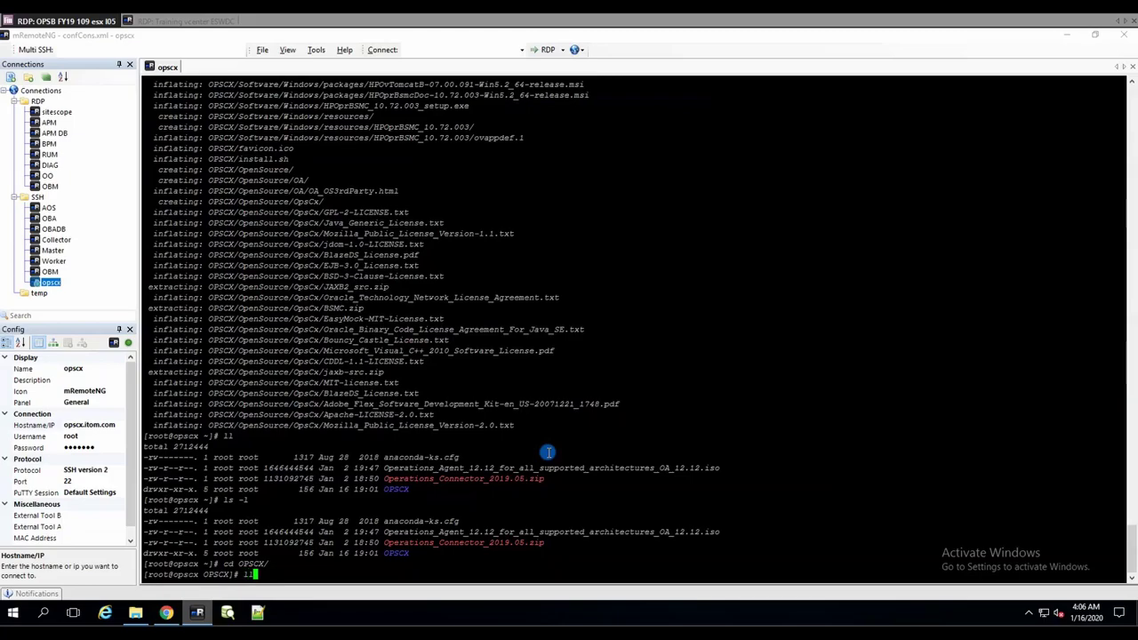
List the contents of the OPSCX directory in the opscx SSH session with ll.
text(ll)
key(Return)
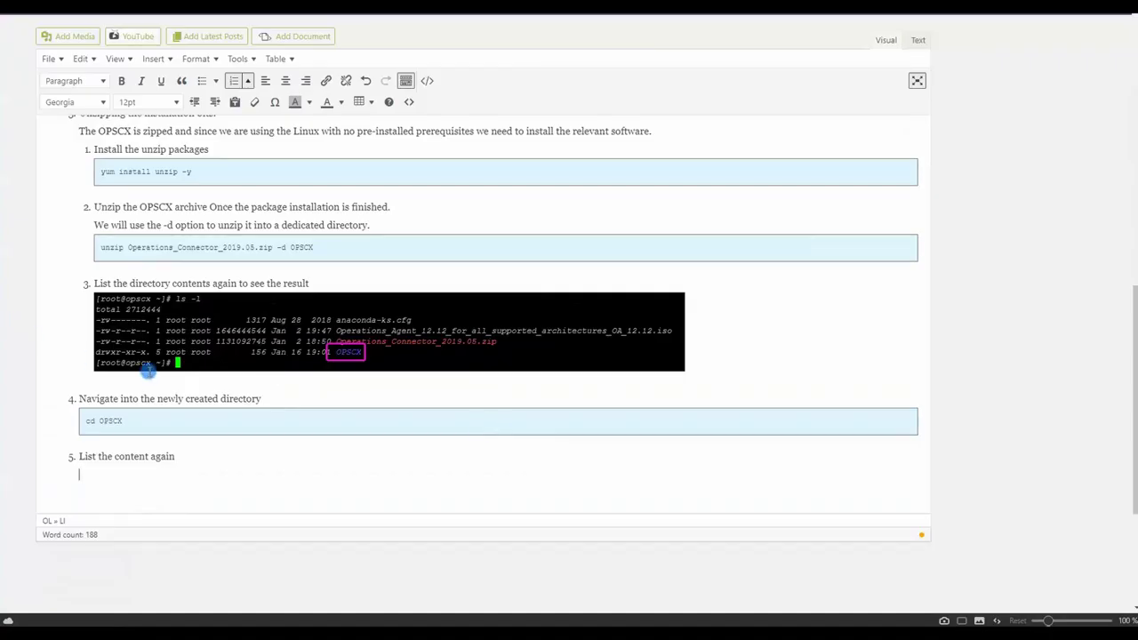
In the WordPress post, add a line under "List the directory contents again to see the result" reading *Pro-tip: we used "ls -l" before.
scroll(318, 376, up, 4)
scroll(326, 398, up, 2)
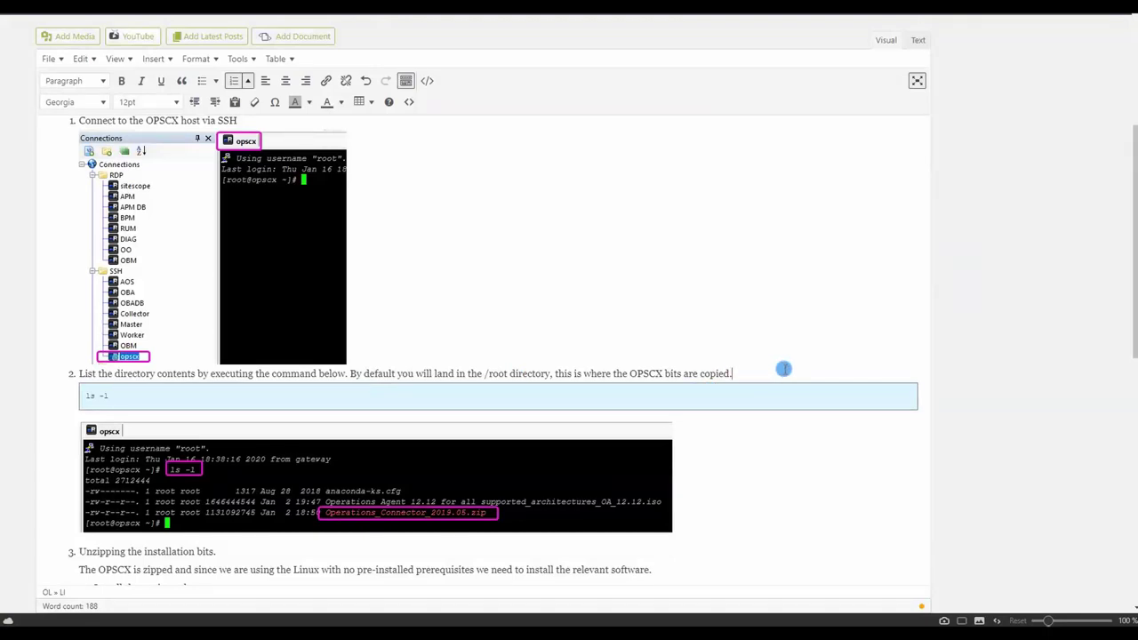
scroll(537, 353, down, 4)
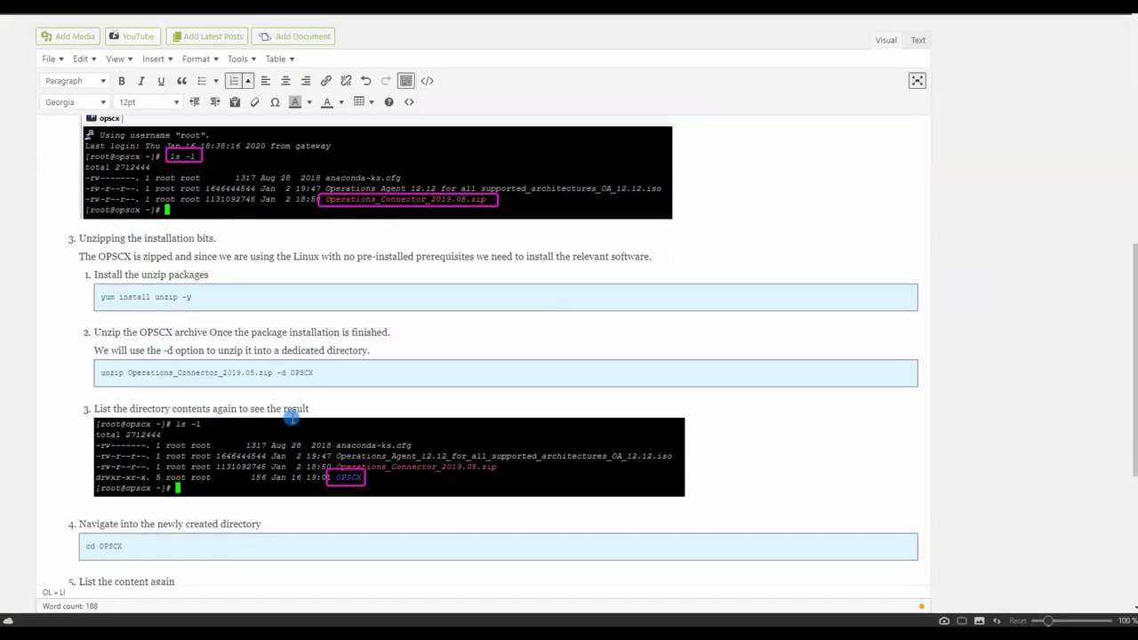
click(348, 406)
key(Return)
text(*Note:)
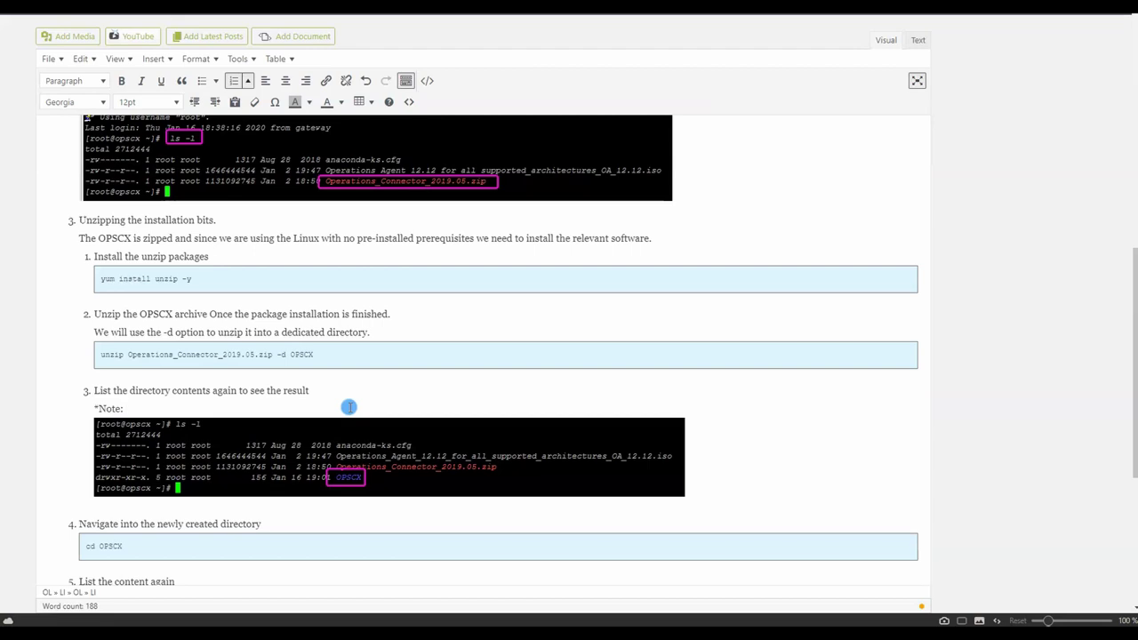
key(BackSpace)
key(BackSpace)
key(BackSpace)
key(BackSpace)
key(BackSpace)
text(Pro-tip: we used "ls-l)
key(BackSpace)
text(-l before)
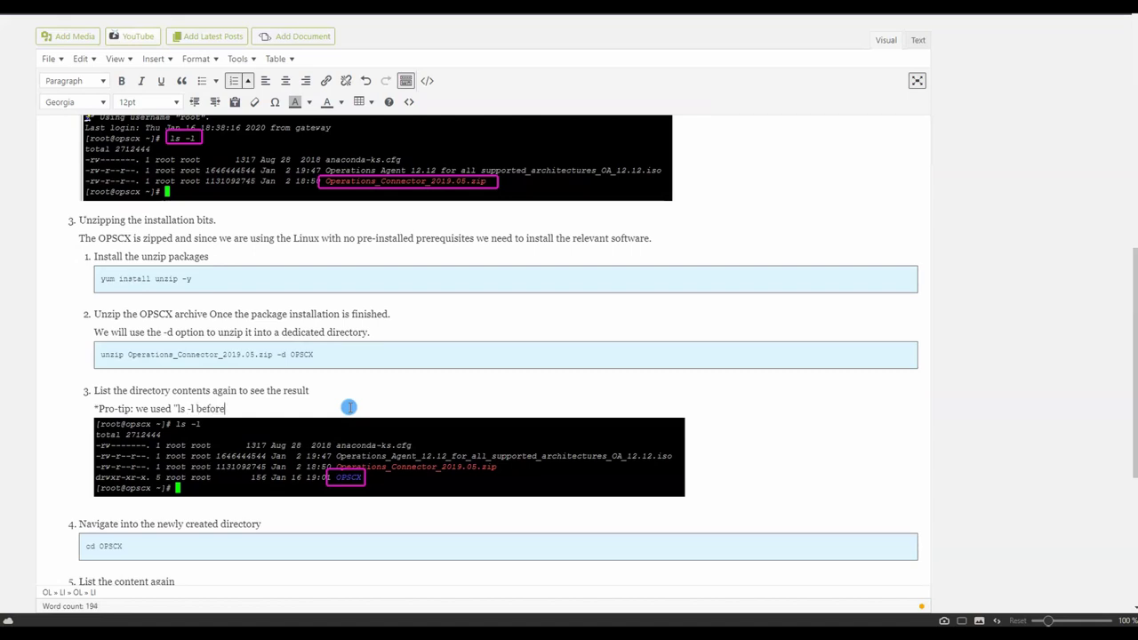
text(")
key(Down)
key(Down)
Continue the pro-tip line with: but the same result cab be acheveed by typing "ll" (smal letter L, twice).
click(349, 407)
text(but the same )
text(result cab)
text( ne)
key(BackSpace)
key(BackSpace)
text(be acheveed by)
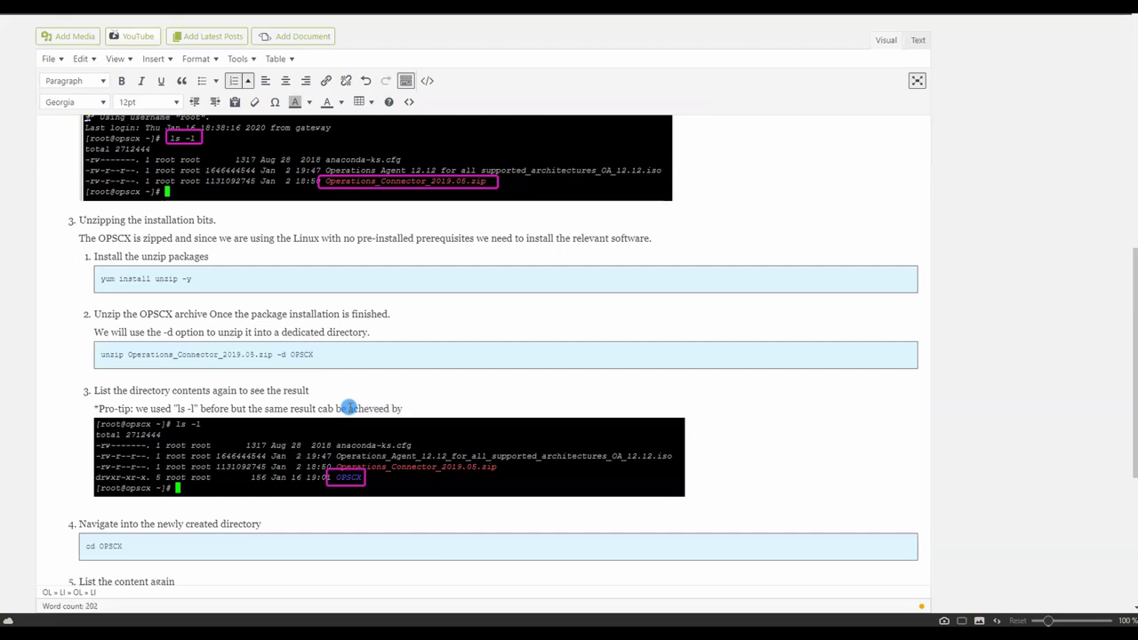
text( typing "ll" (smal letter L)
mouse_move(352, 407)
text(, twice)
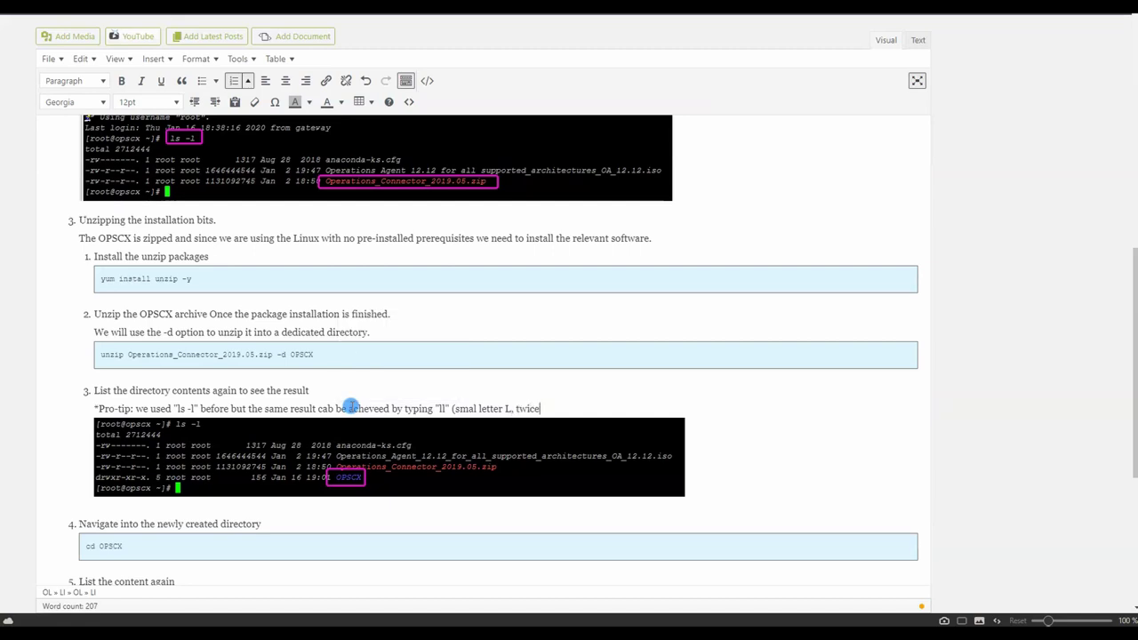
text())
Capture the terminal area showing the cd OPSCX/ and ll output and insert the image on a new line under "List the content again".
scroll(545, 382, down, 3)
click(203, 393)
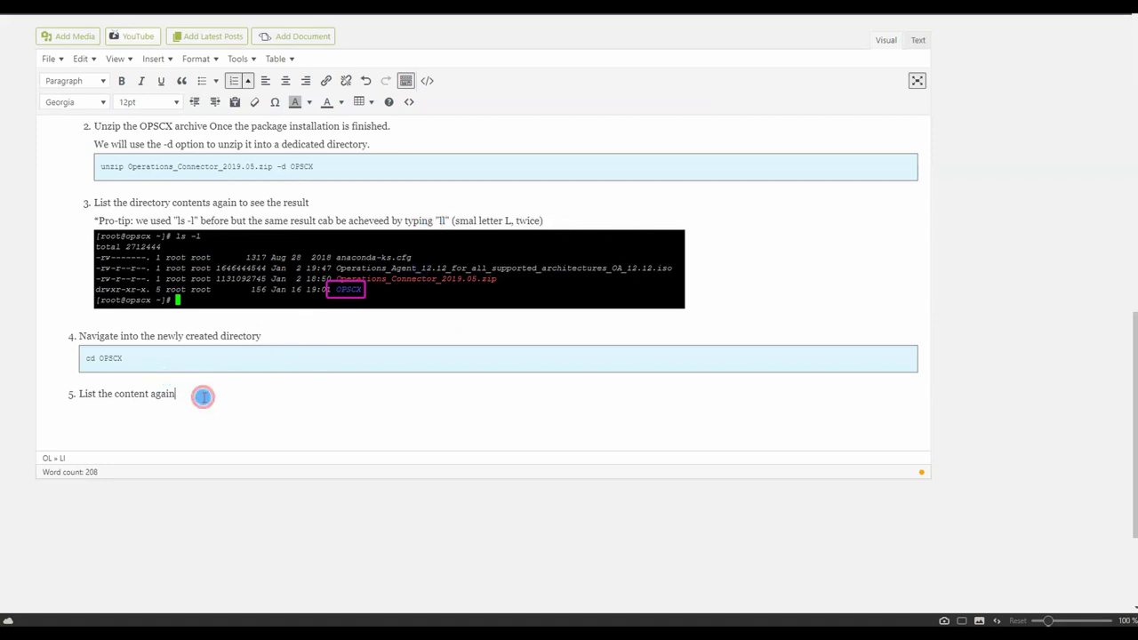
click(546, 218)
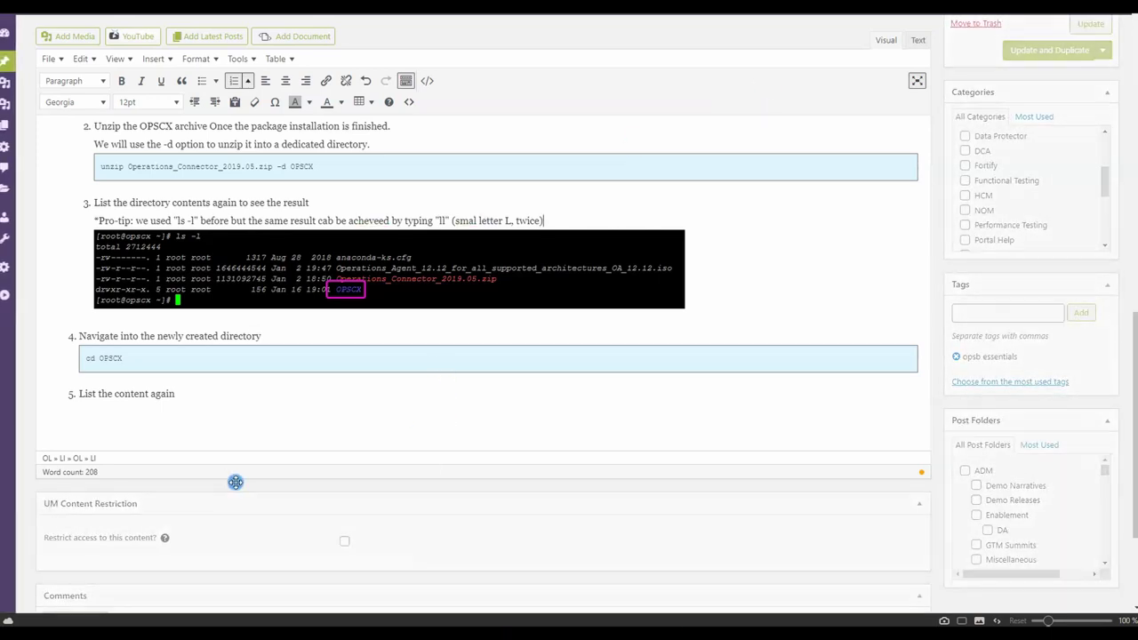
click(224, 395)
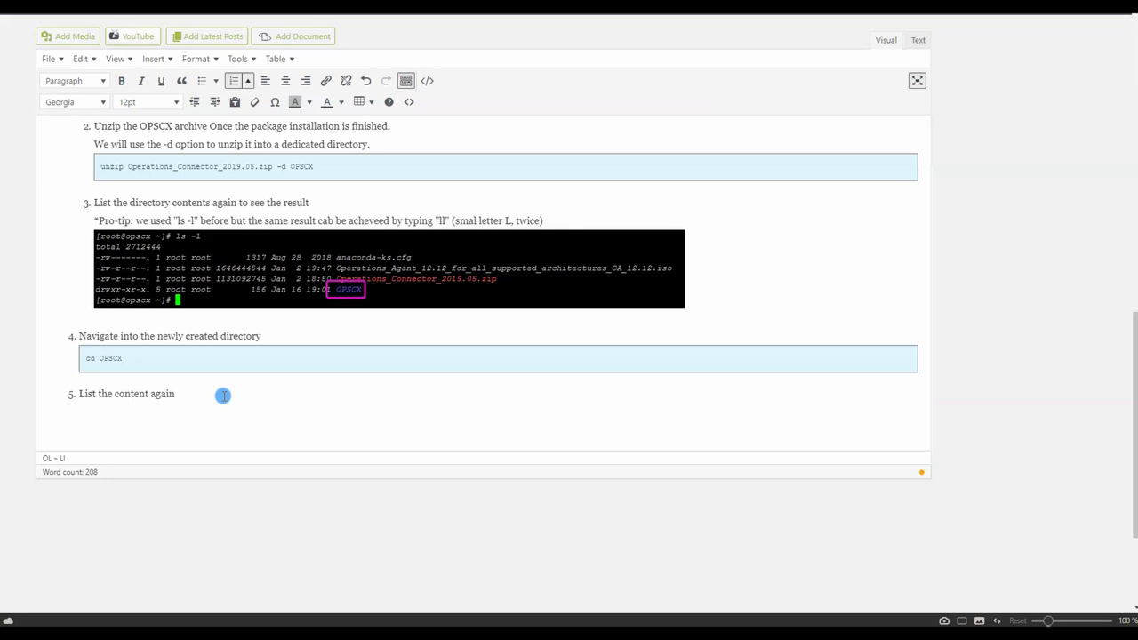
click(223, 395)
key(Return)
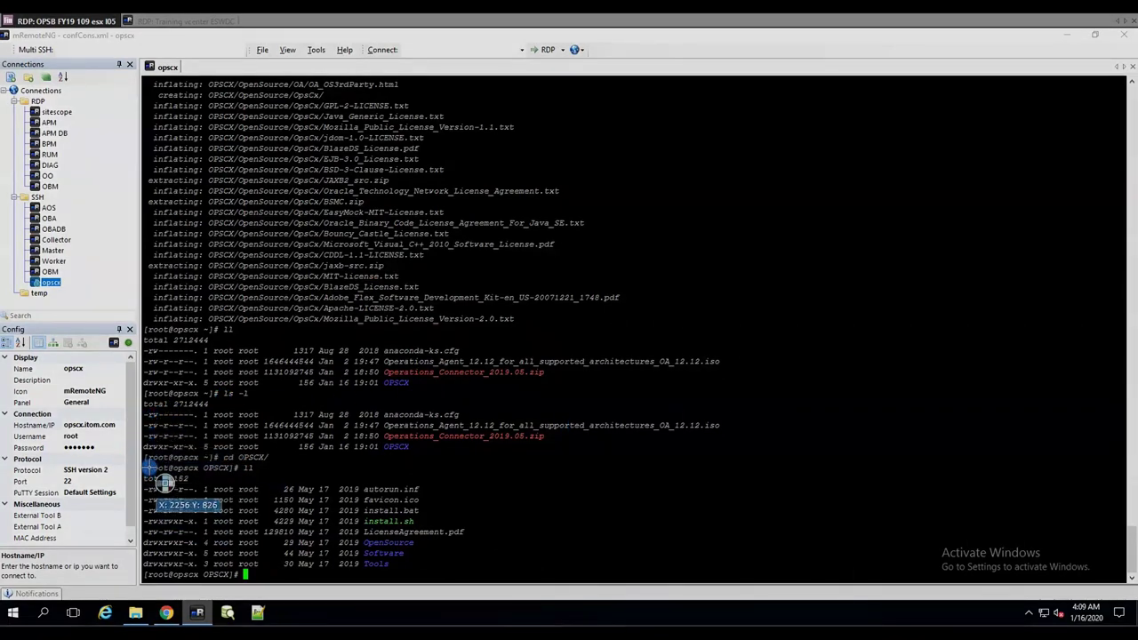
drag(142, 449, 468, 582)
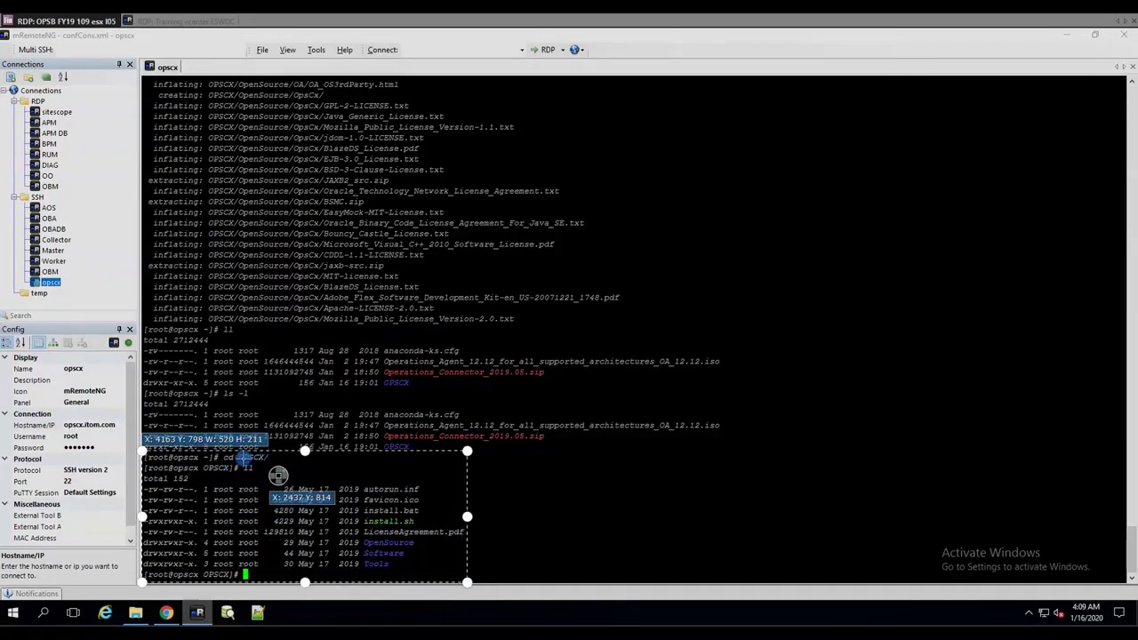
double_click(413, 543)
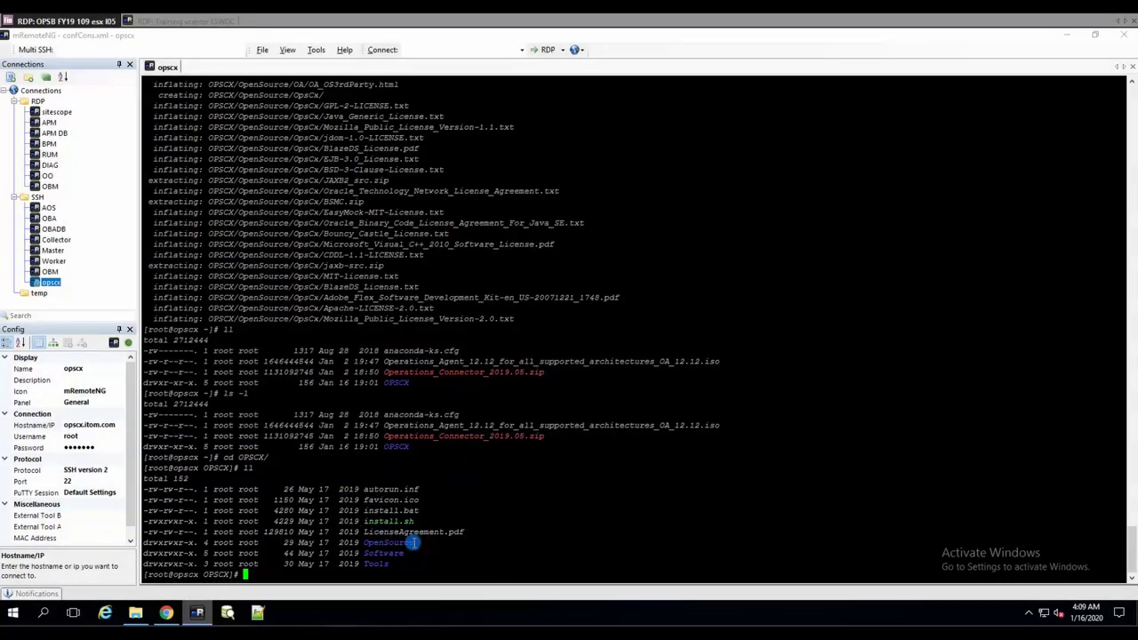
key(alt+Tab)
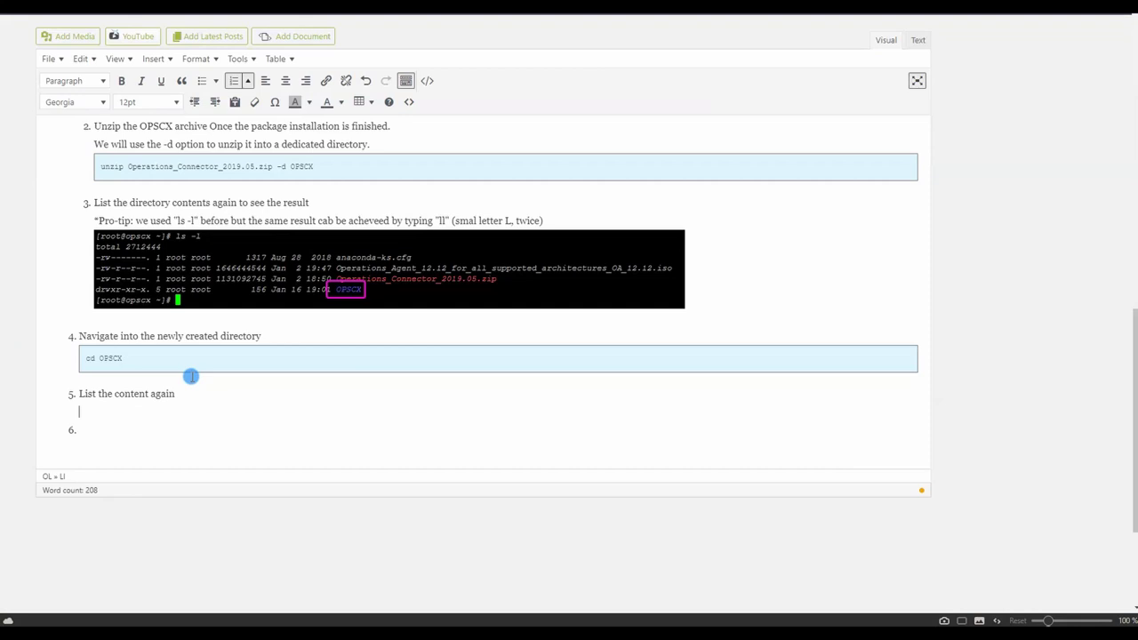
key(ctrl+v)
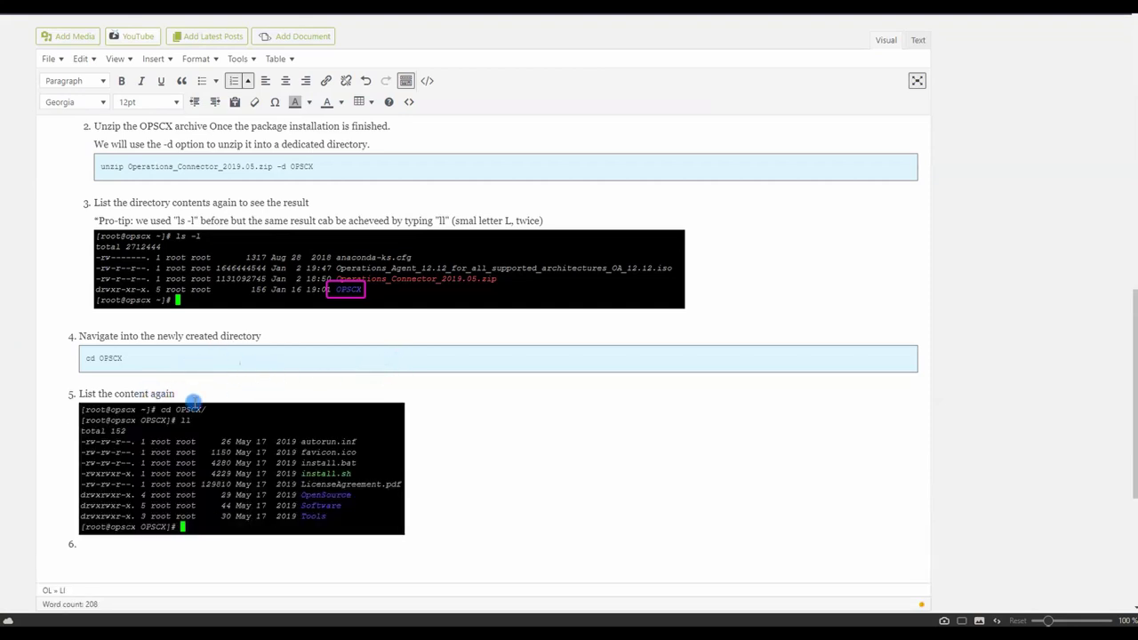
Replace the word "content" with "directory" in the heading of list item 5.
double_click(130, 393)
text(directory)
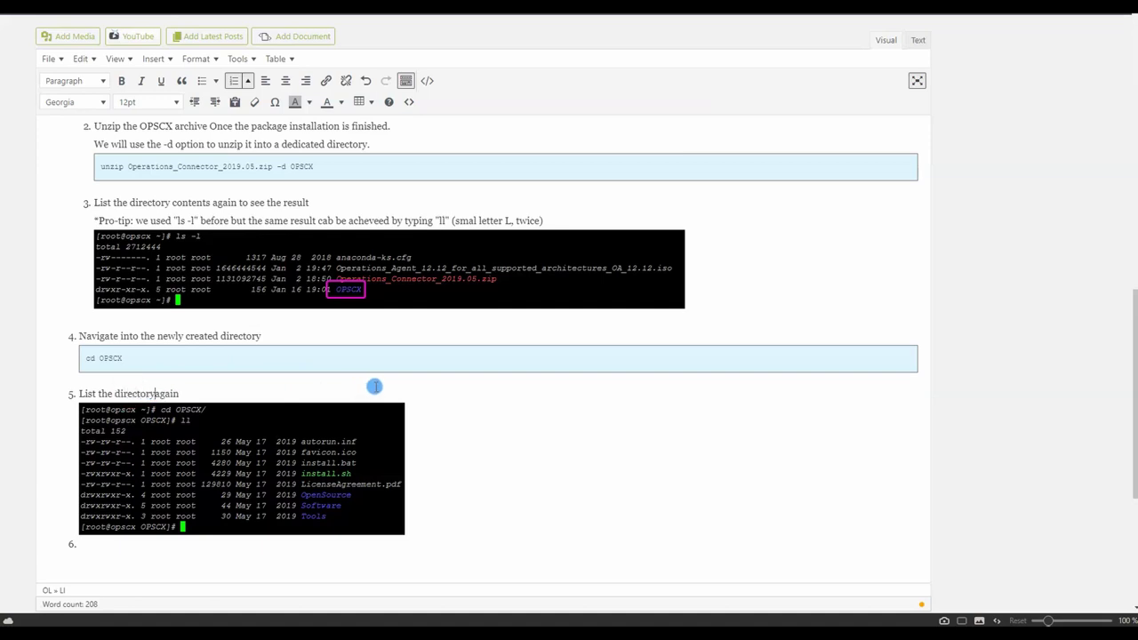
click(139, 394)
click(129, 393)
scroll(147, 457, down, 3)
click(122, 419)
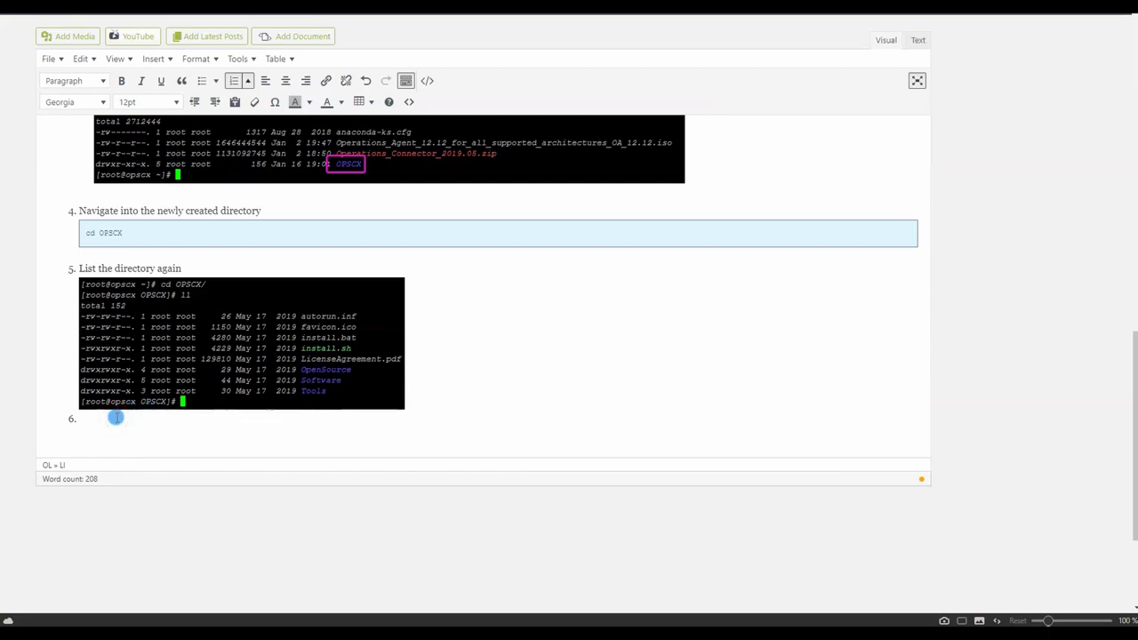
Extend the heading of list item 5 with ". It shold list all of the installation bits for OPSCX".
click(237, 262)
text(. It shol)
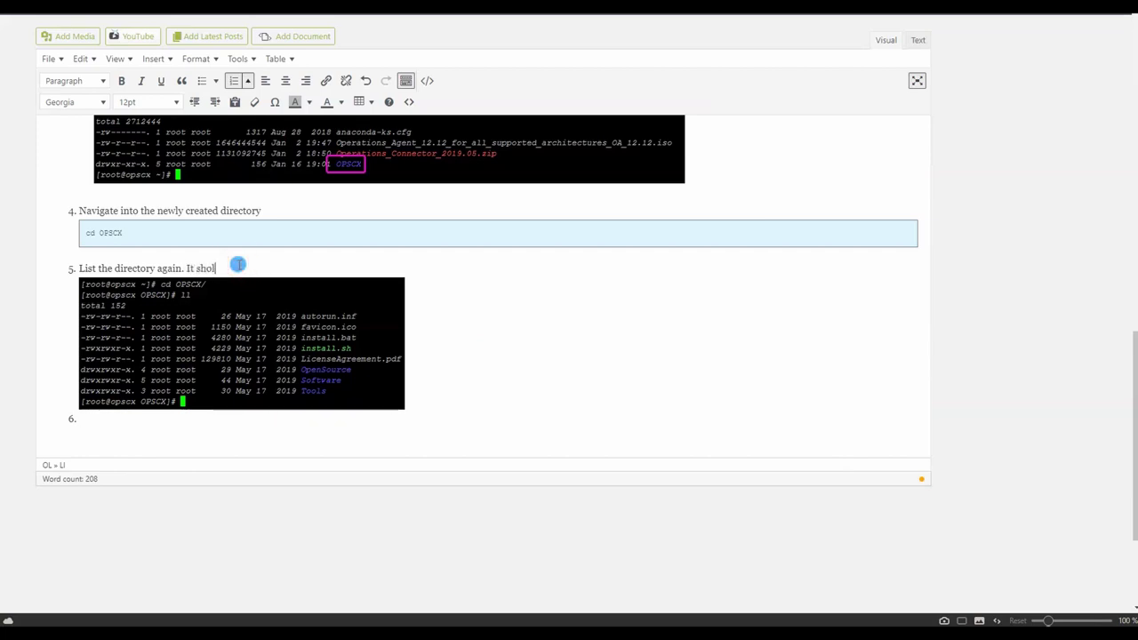
text(d list all of the install)
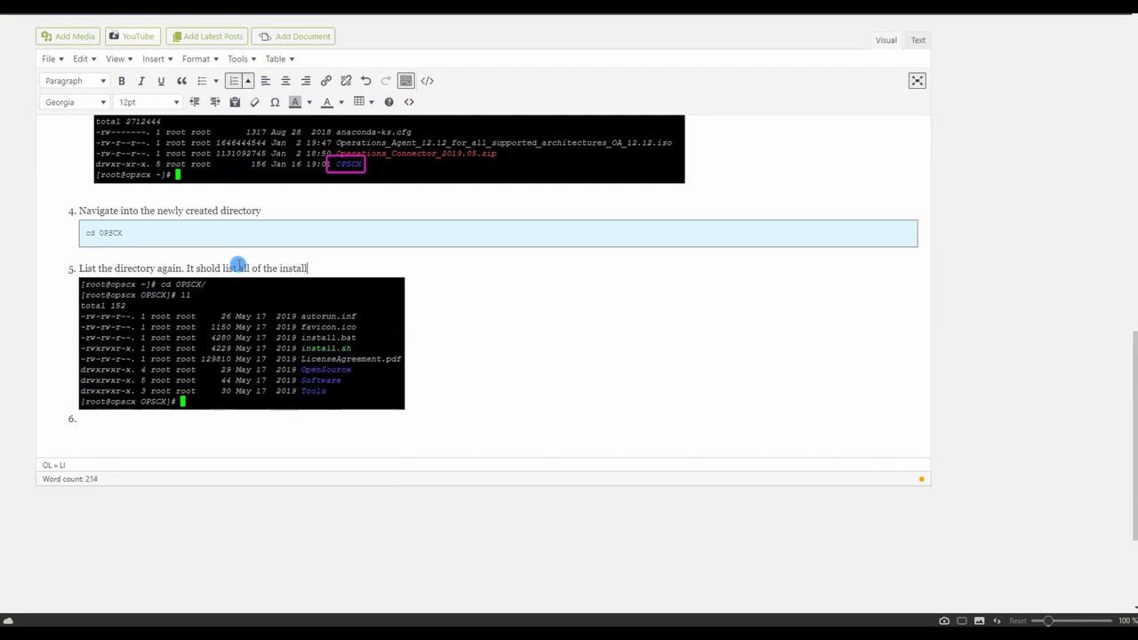
text(ation bits for OPSCXC)
key(BackSpace)
key(BackSpace)
text(X)
click(99, 419)
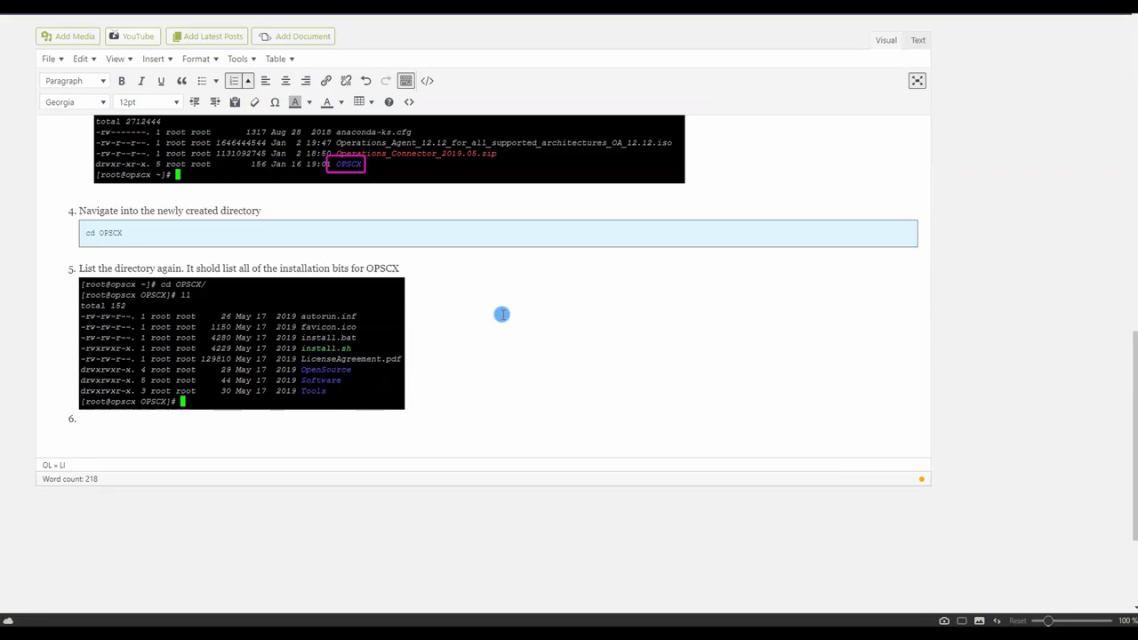
Switch to the mRemoteNG terminal and list the contents of the Software/ directory with ll.
key(alt+Tab)
double_click(492, 478)
text(ll so)
key(Tab)
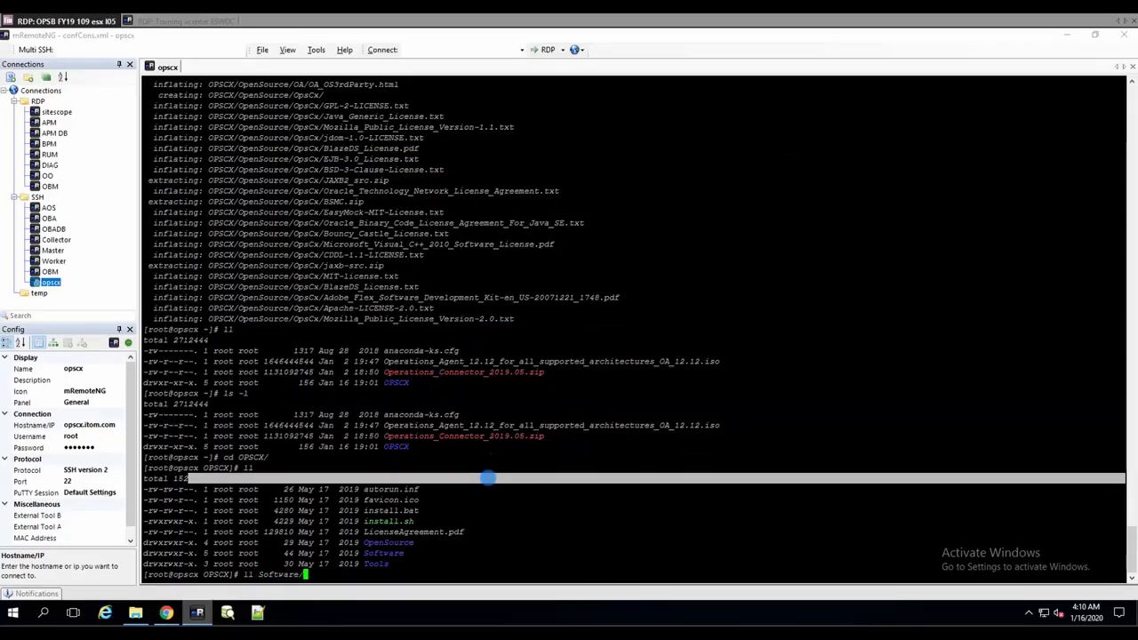
key(Return)
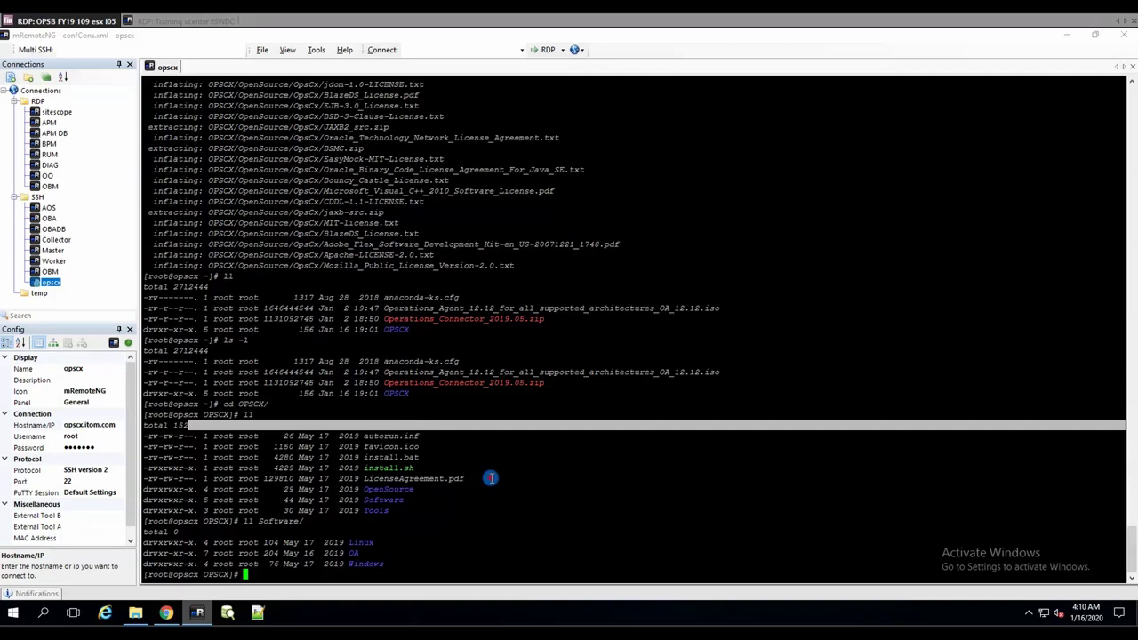
click(488, 478)
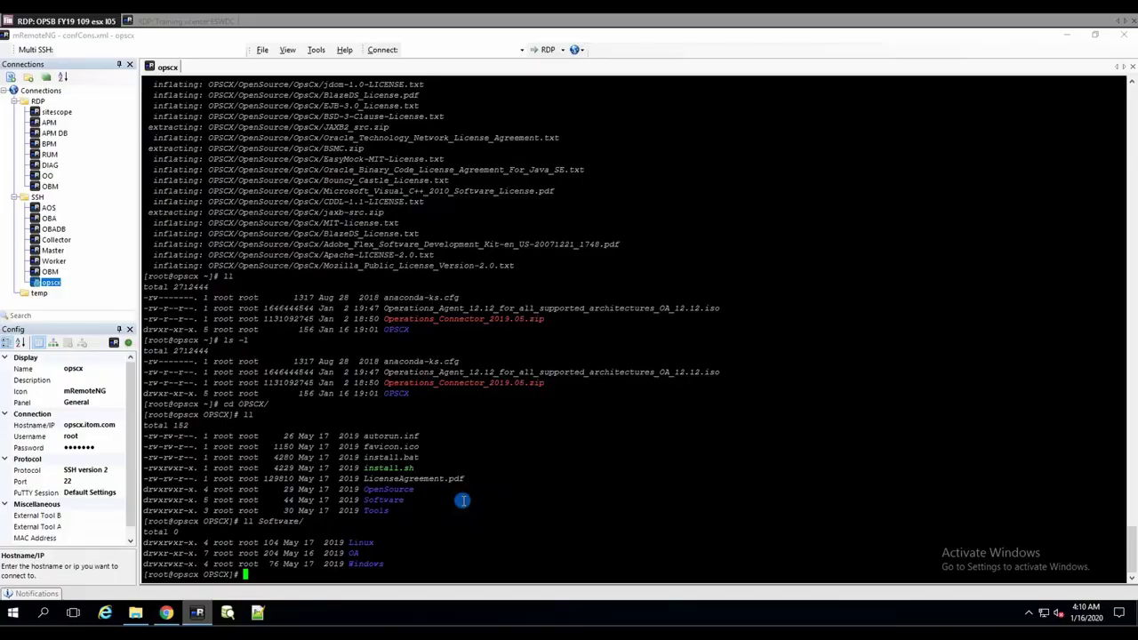
Back in the WordPress post, title list item 6 "Installing the OPSCX" and start a nested numbered list beneath it.
key(alt+Tab)
click(78, 420)
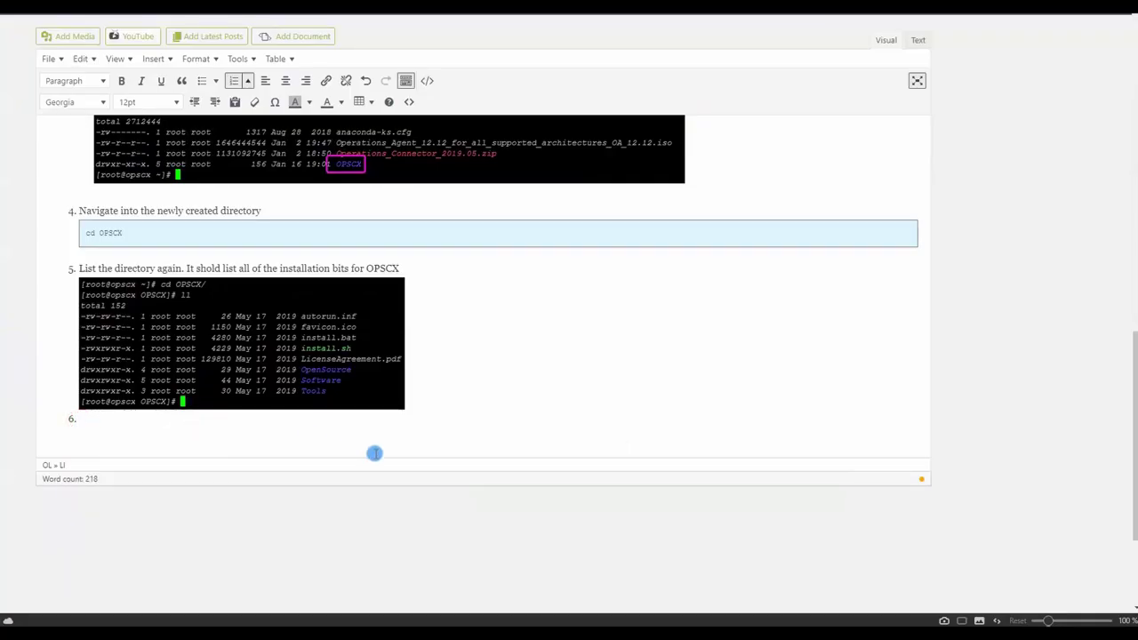
text(Installing the )
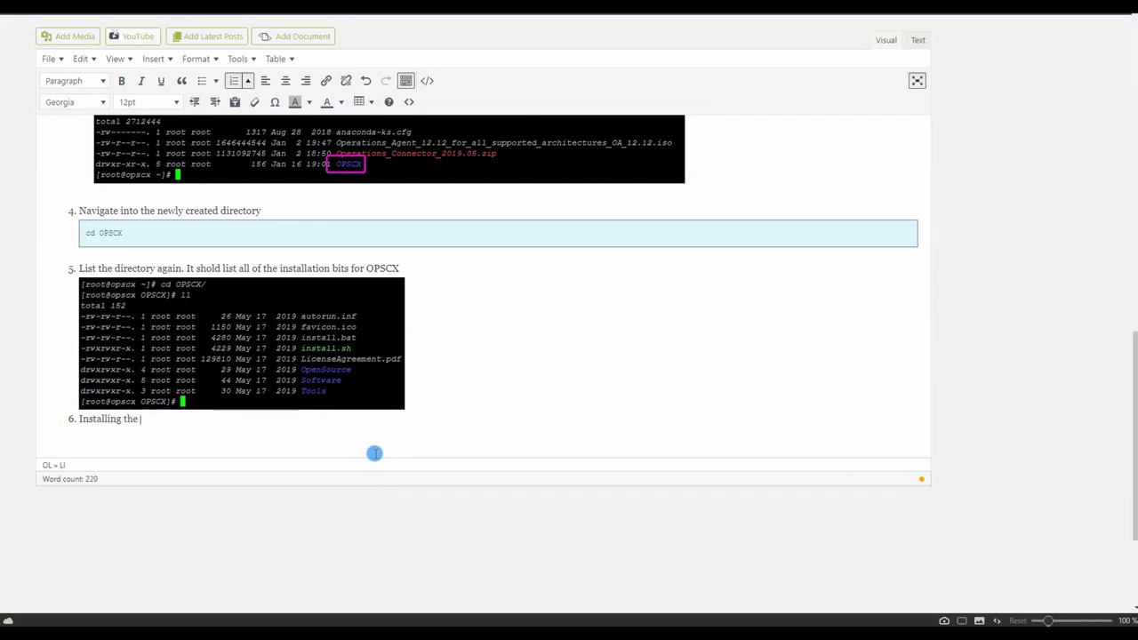
text(OPSCX)
key(Return)
key(Tab)
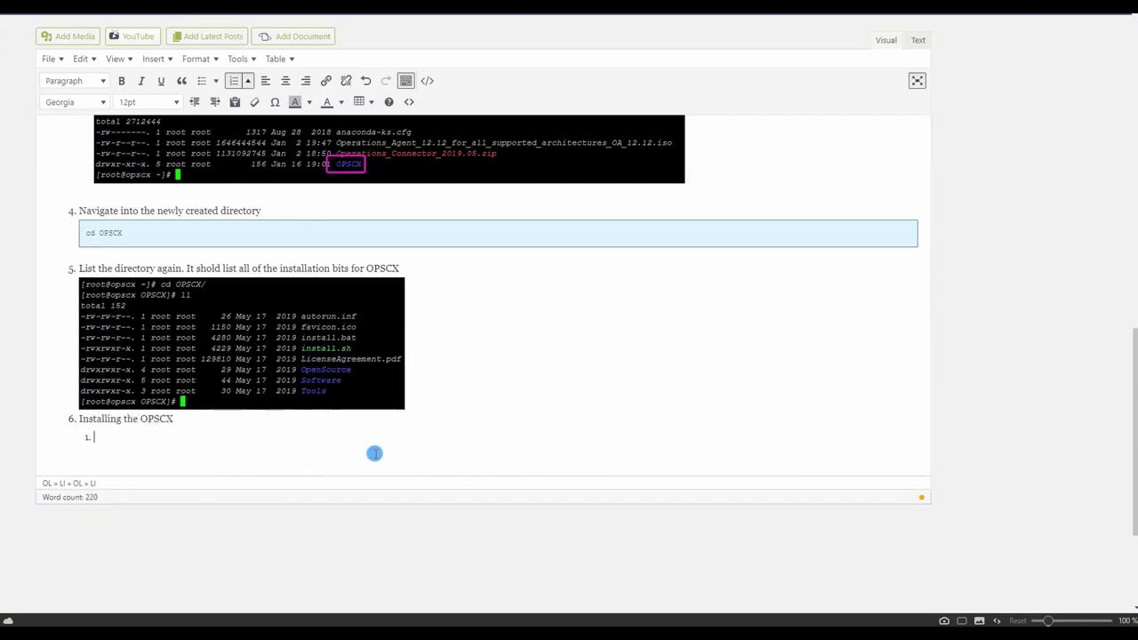
Begin an unnumbered line under "Installing the OPSCX" with: OPSCX installation has a JAVA based GUI but since our Linux.
click(282, 416)
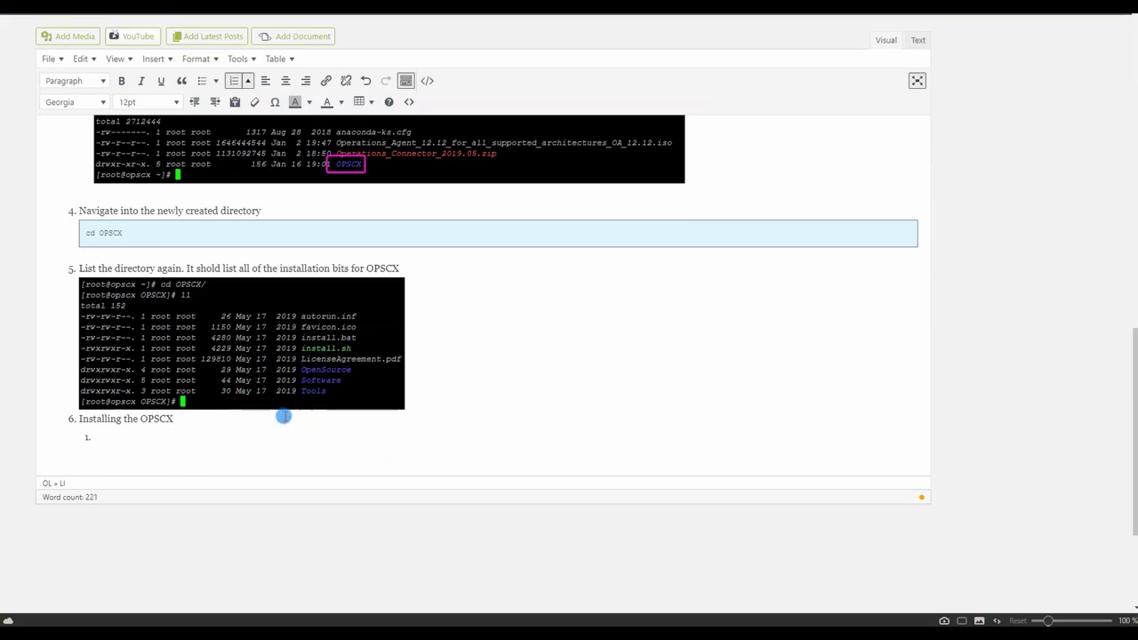
key(shift+Return)
text(OPSCX installa)
text(tion ahs)
key(BackSpace)
key(BackSpace)
key(BackSpace)
text(has )
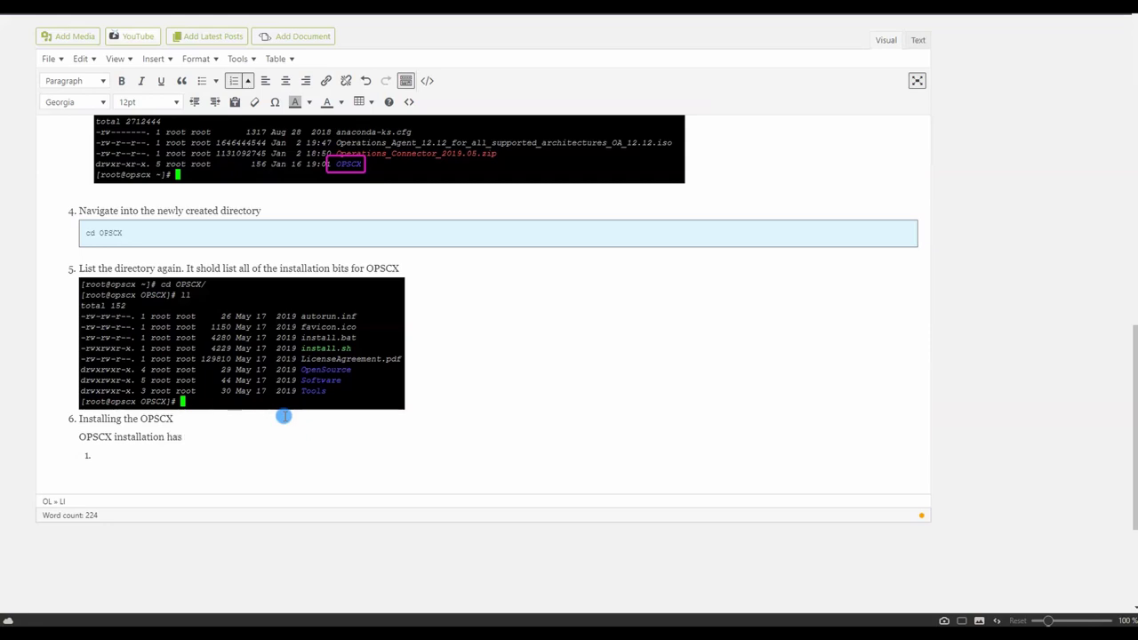
text(a JAVA based GUI but since our Li)
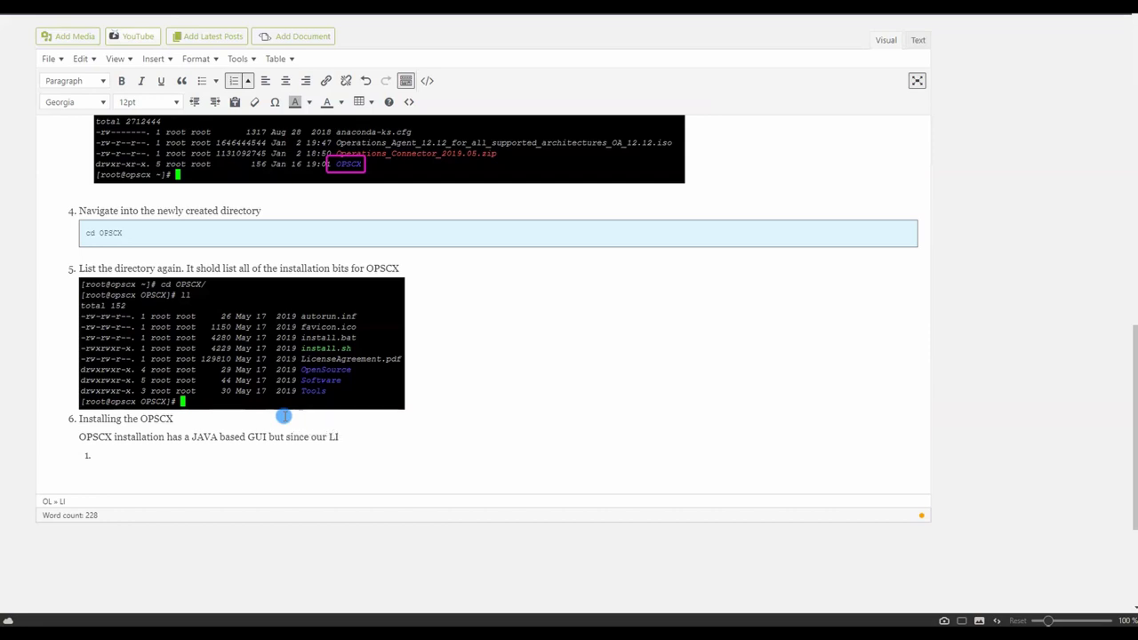
text(nux)
Complete the introductory sentence with: VM does not have the GUI capabilities., we will need to install it in text "Console" mode.
text( VM does not ha)
text(bve)
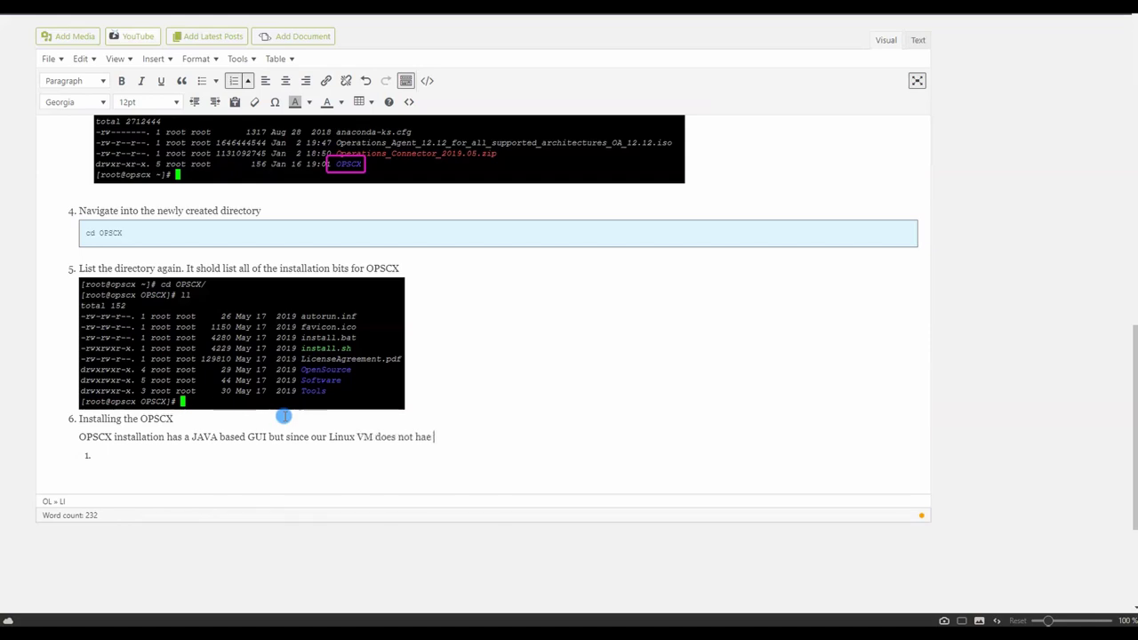
key(BackSpace)
key(BackSpace)
key(BackSpace)
text(ve the GUI capabilities., we will need to install it in text "Console)
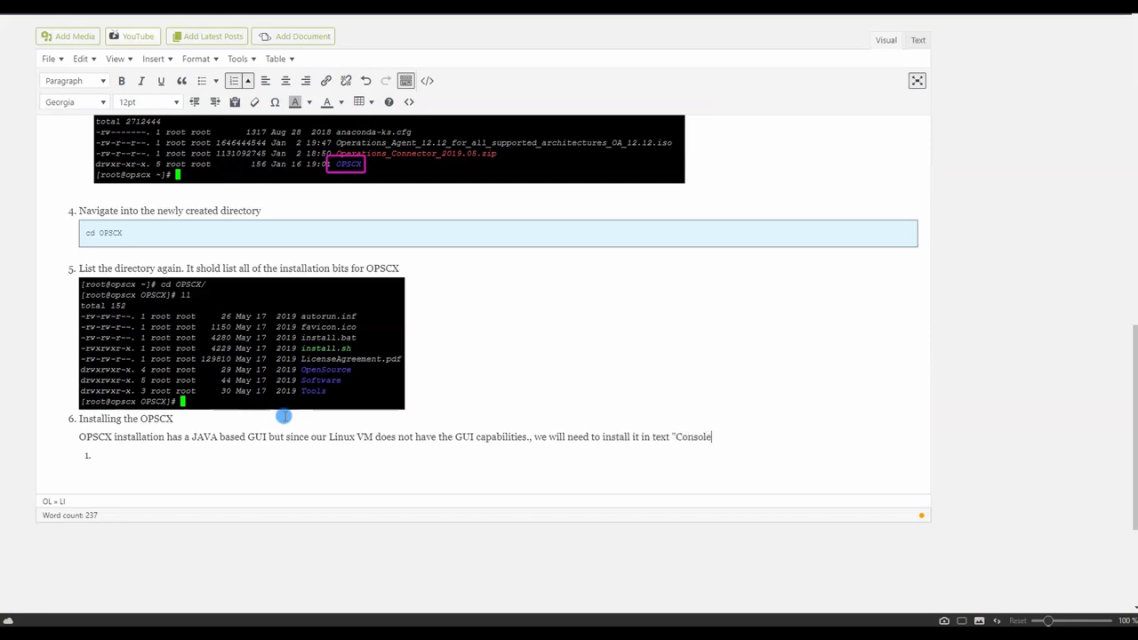
text(" mode)
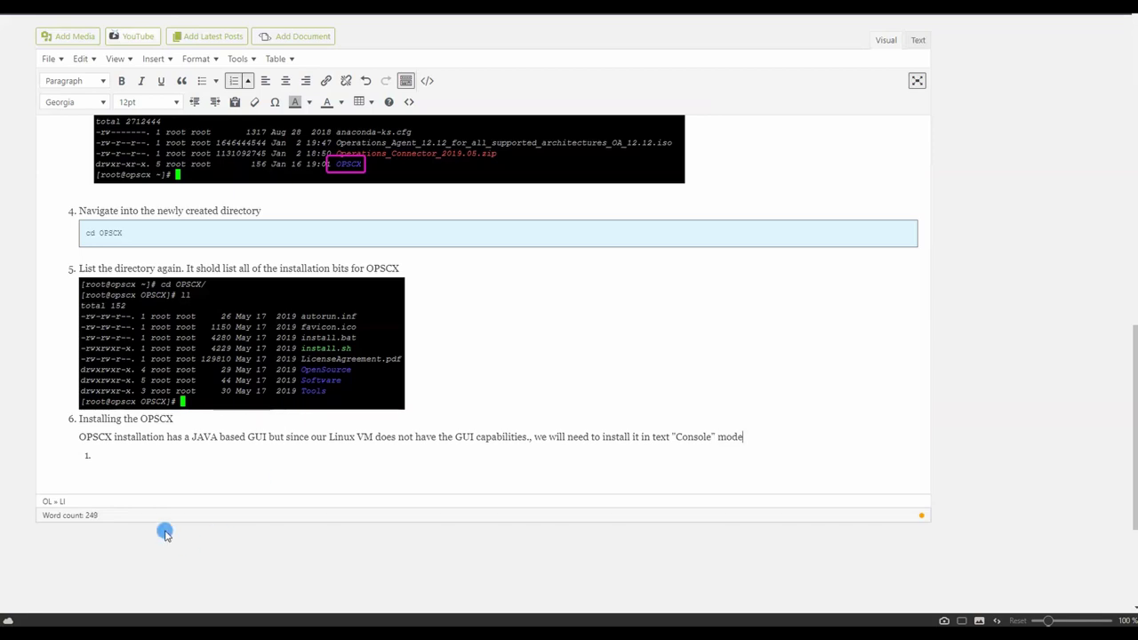
click(108, 451)
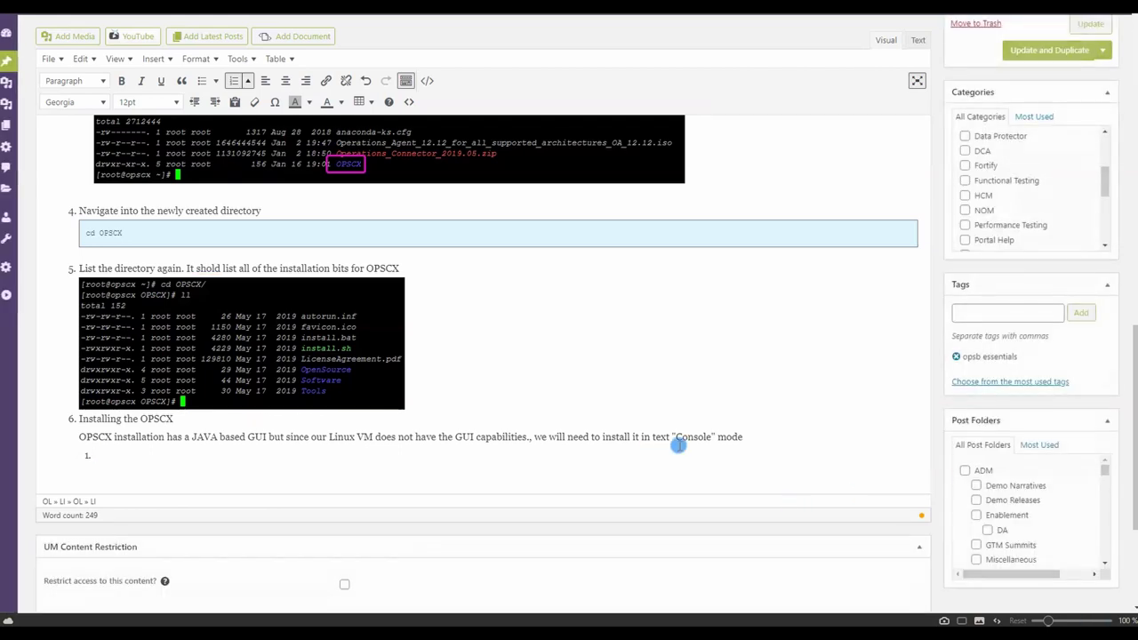
mouse_move(666, 436)
click(790, 387)
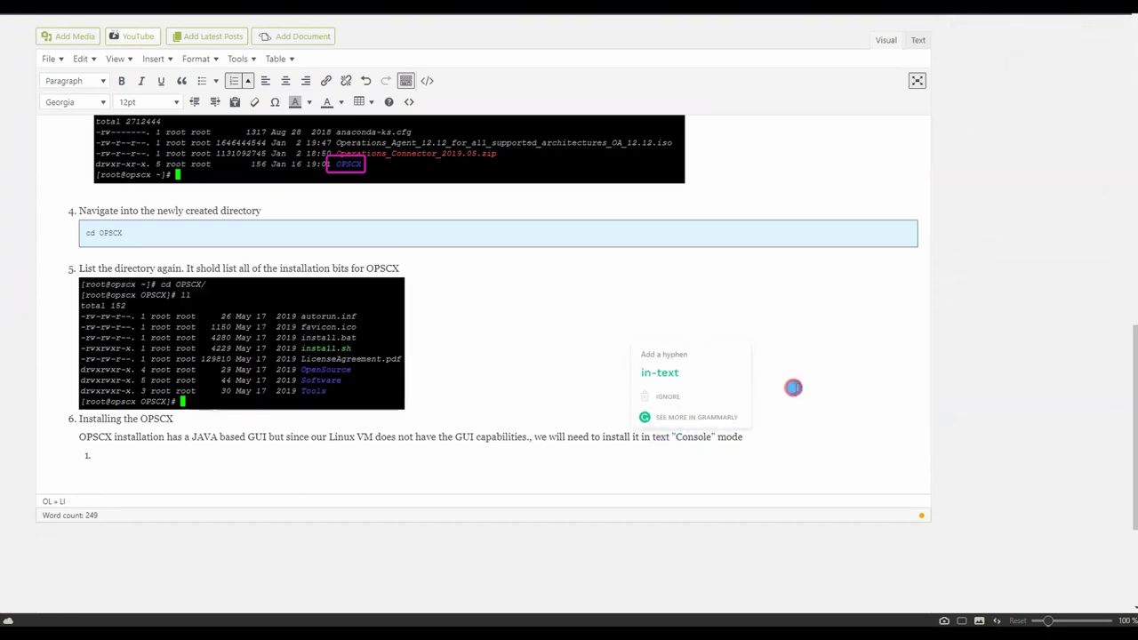
mouse_move(666, 437)
click(674, 436)
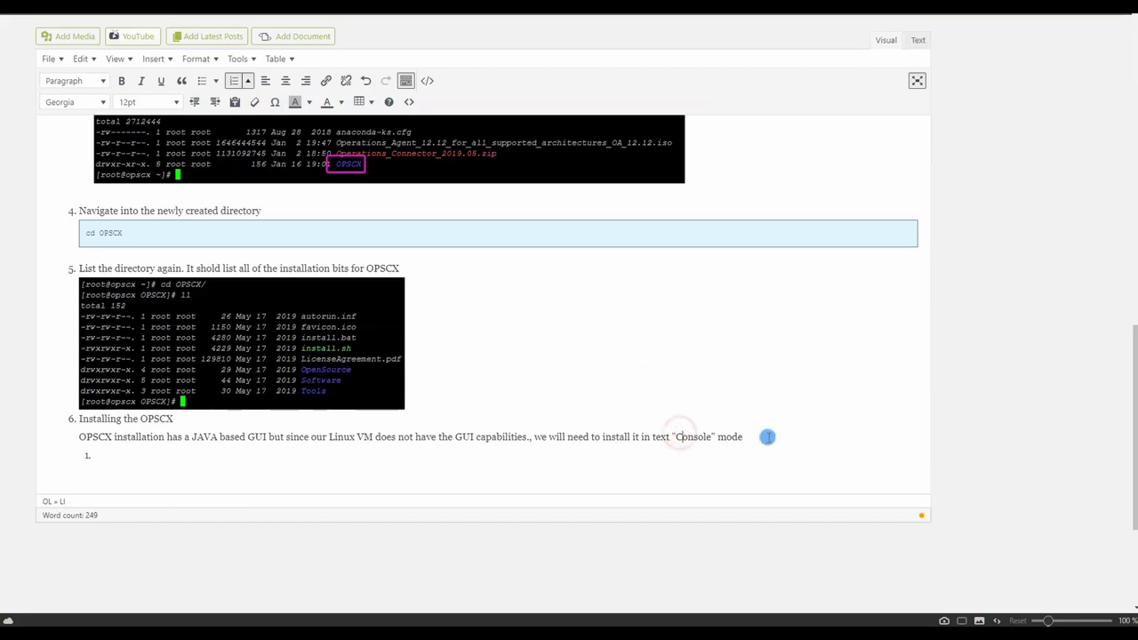
Replace the quotation marks around Console with parentheses in the introductory sentence under "Installing the OPSCX".
key(BackSpace)
text(()
double_click(712, 436)
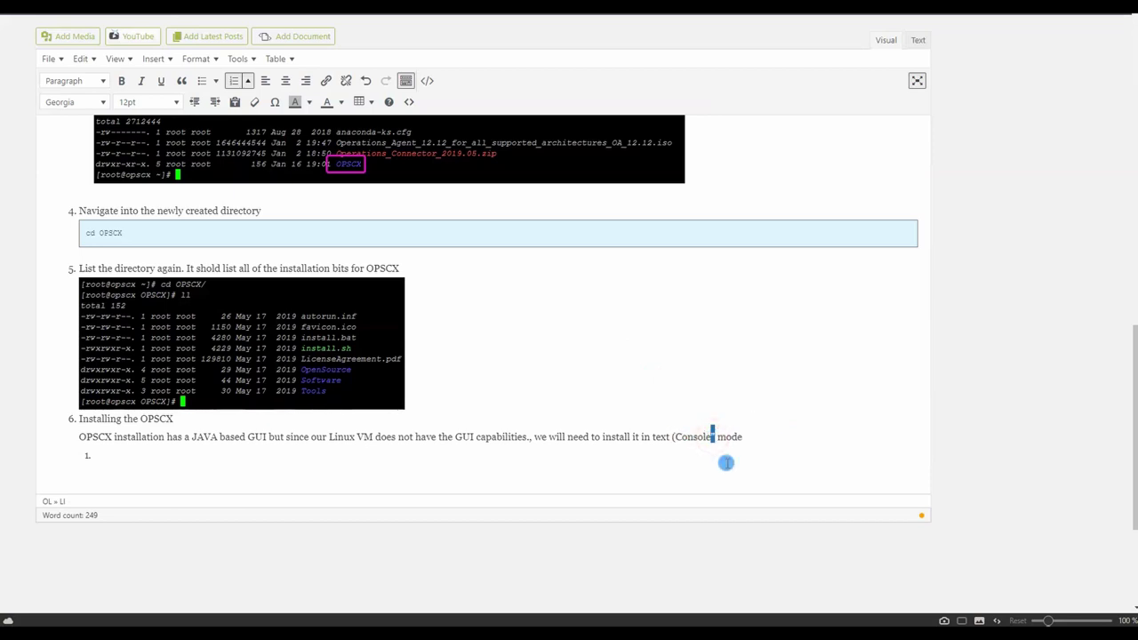
text())
click(754, 439)
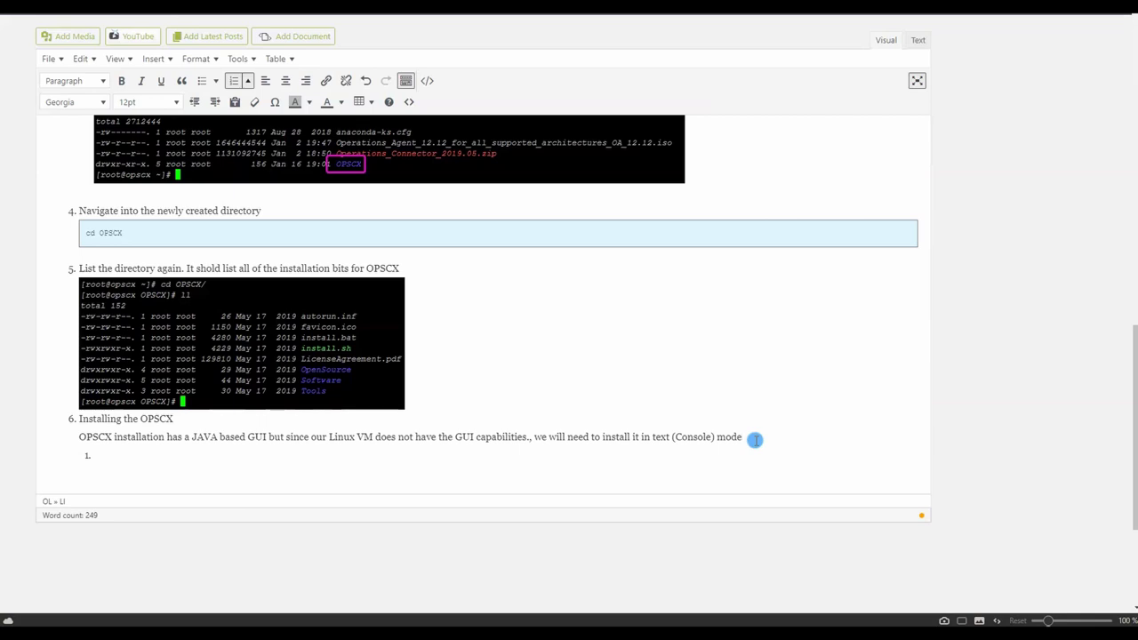
Write nested list item 1 as "List the installation options for OPSCX." and add an empty line beneath it.
click(171, 454)
click(113, 455)
click(144, 456)
text(List the installation options for OPSCX.)
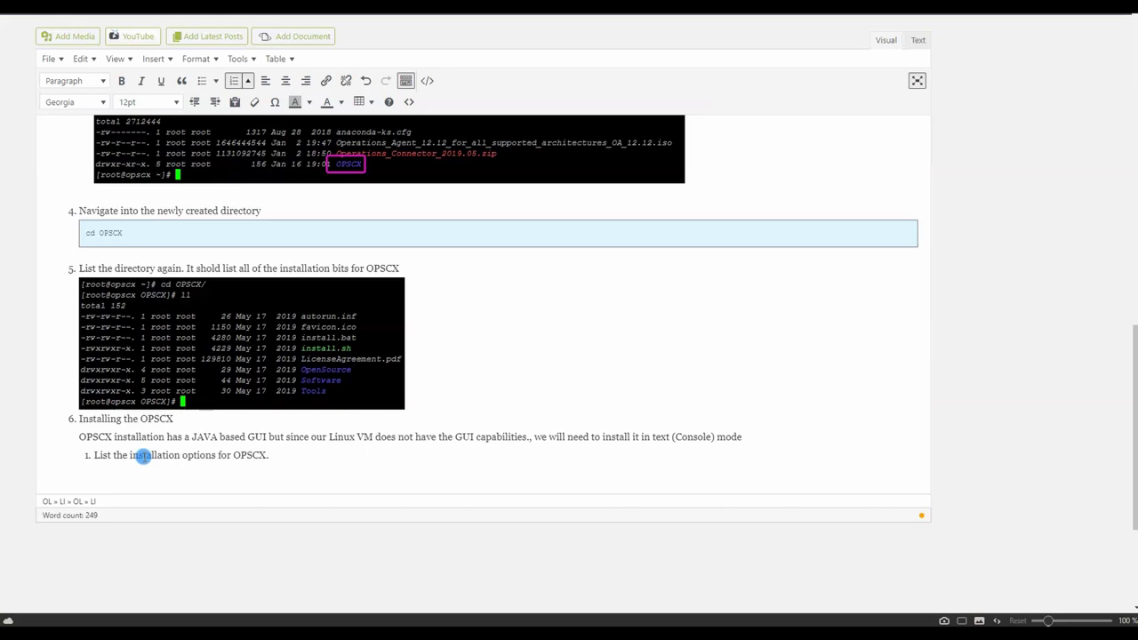
key(shift+Return)
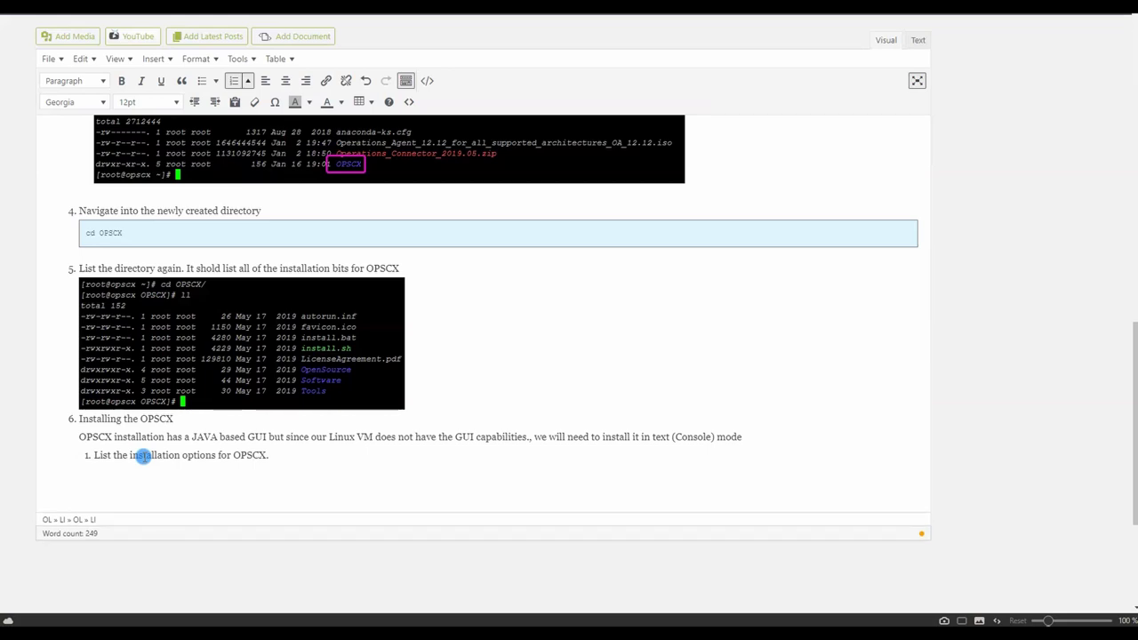
key(BackSpace)
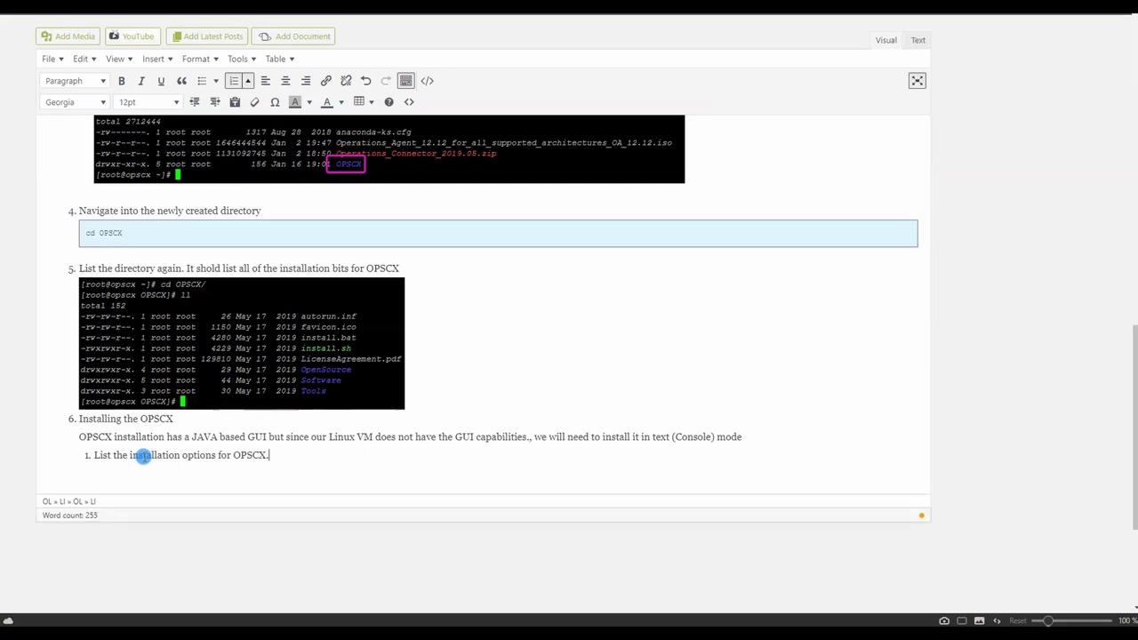
key(Return)
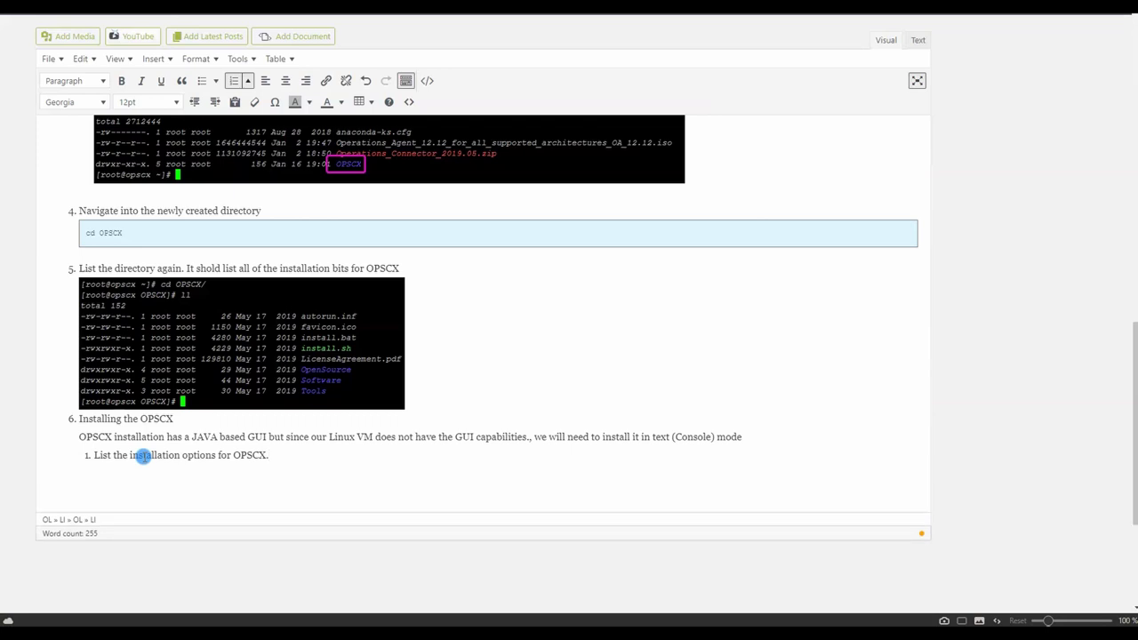
Switch to the mRemoteNG terminal, run ./install.sh /? and copy that command from the terminal.
mouse_move(21, 88)
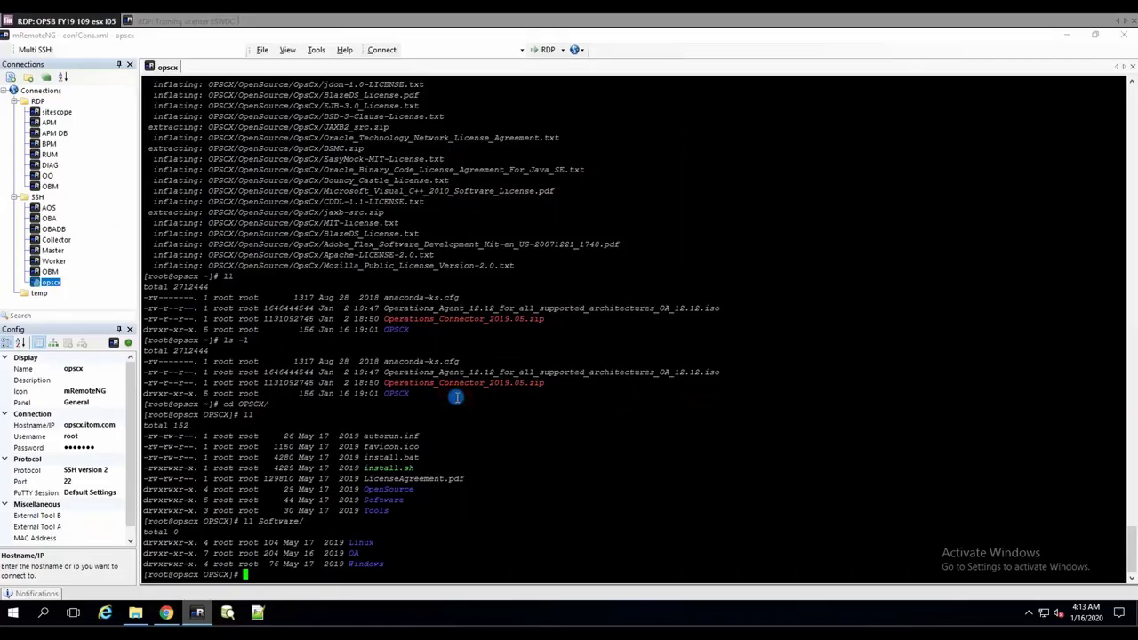
text(./install.sh)
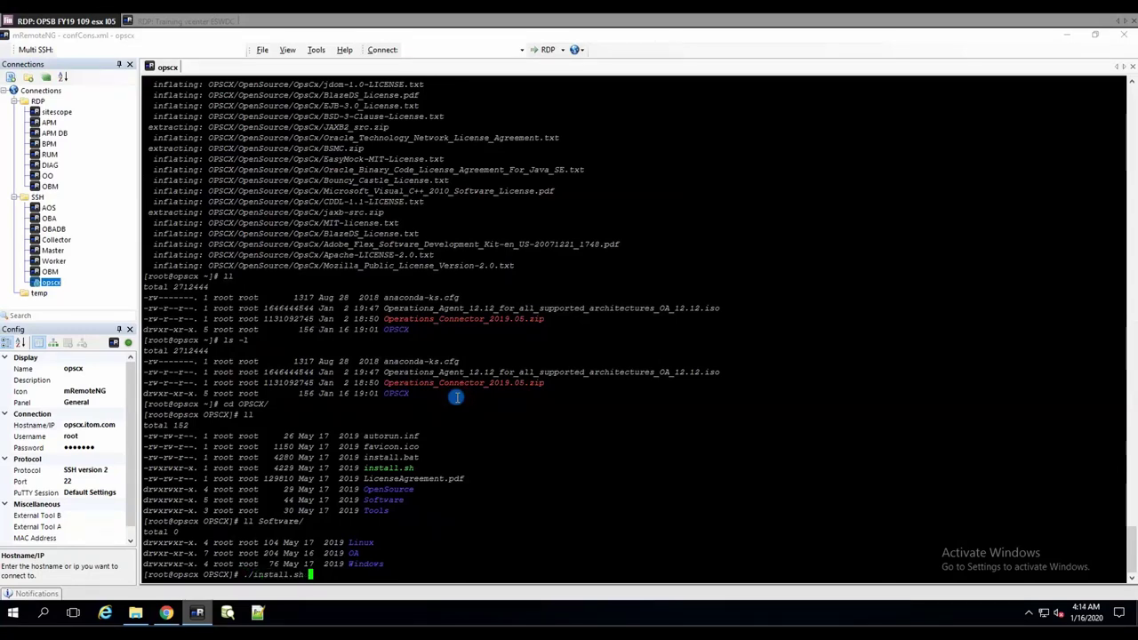
text( /?)
key(Return)
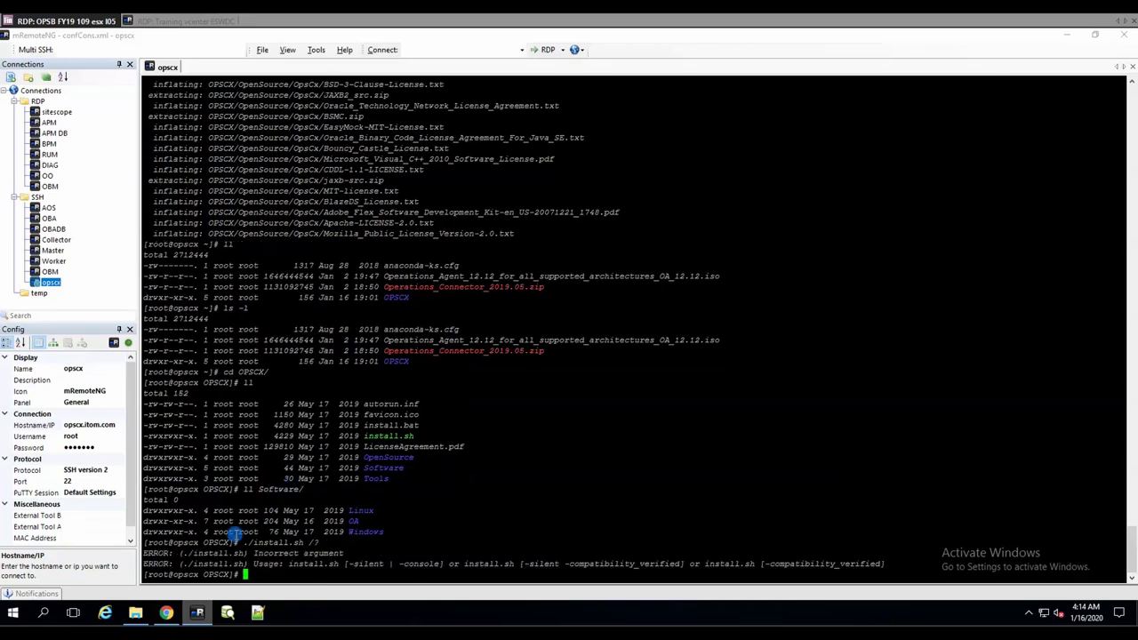
mouse_move(317, 544)
mouse_down()
mouse_move(241, 542)
mouse_move(325, 540)
mouse_up()
right_click(404, 470)
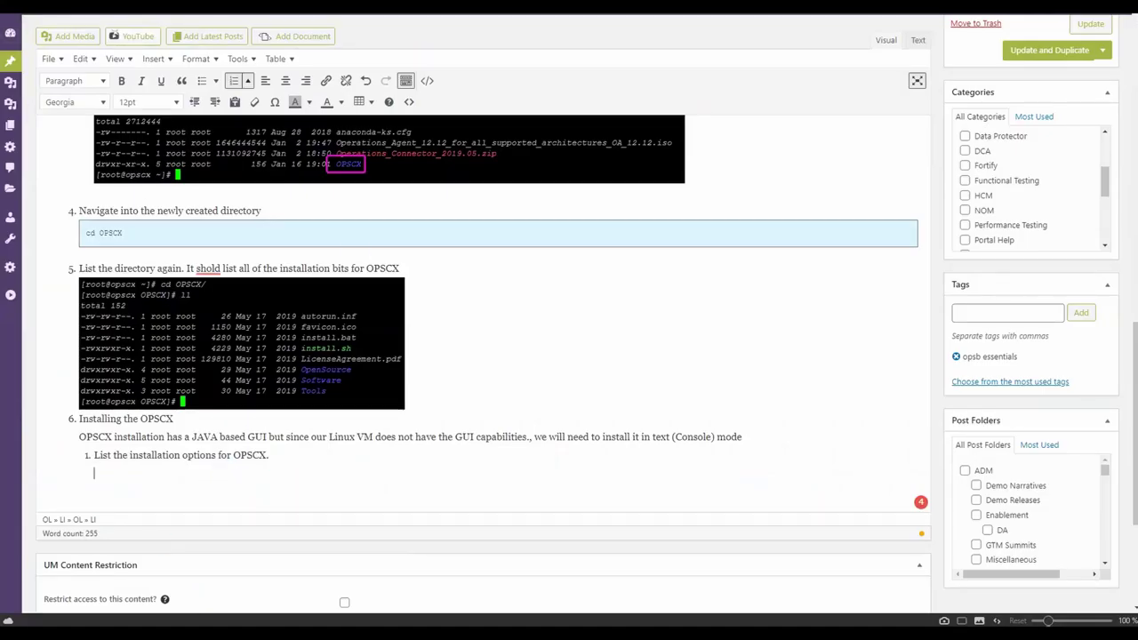
Open the interactive Operations Connector installation and upgrade guide with the previous selections, skim its preparation sections, and return to the WordPress post.
click(267, 7)
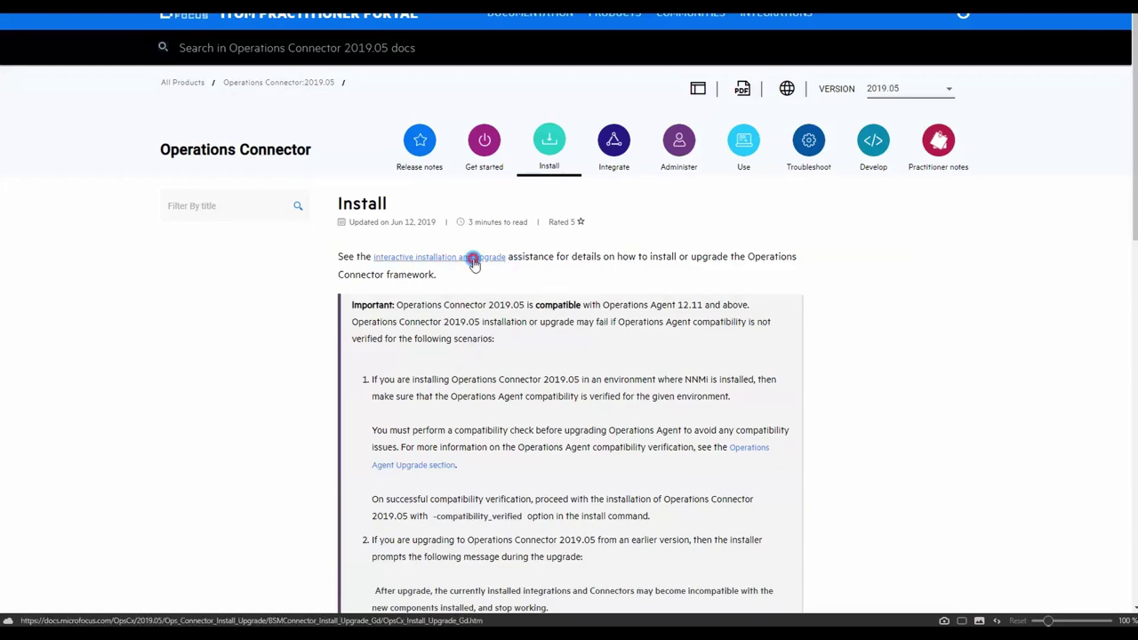
click(593, 14)
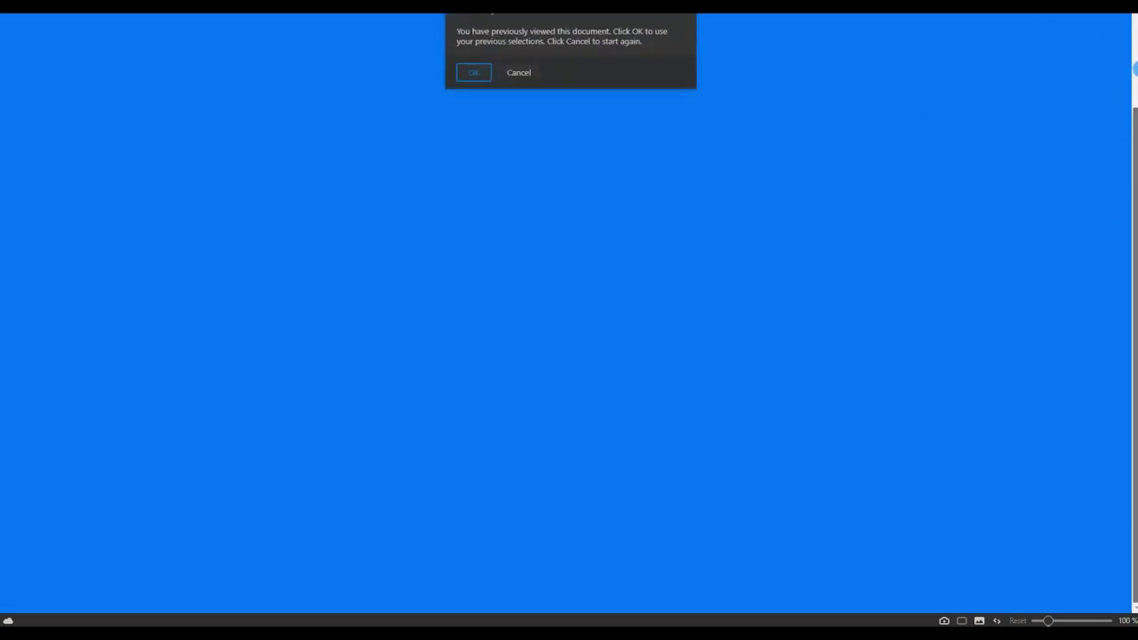
click(475, 74)
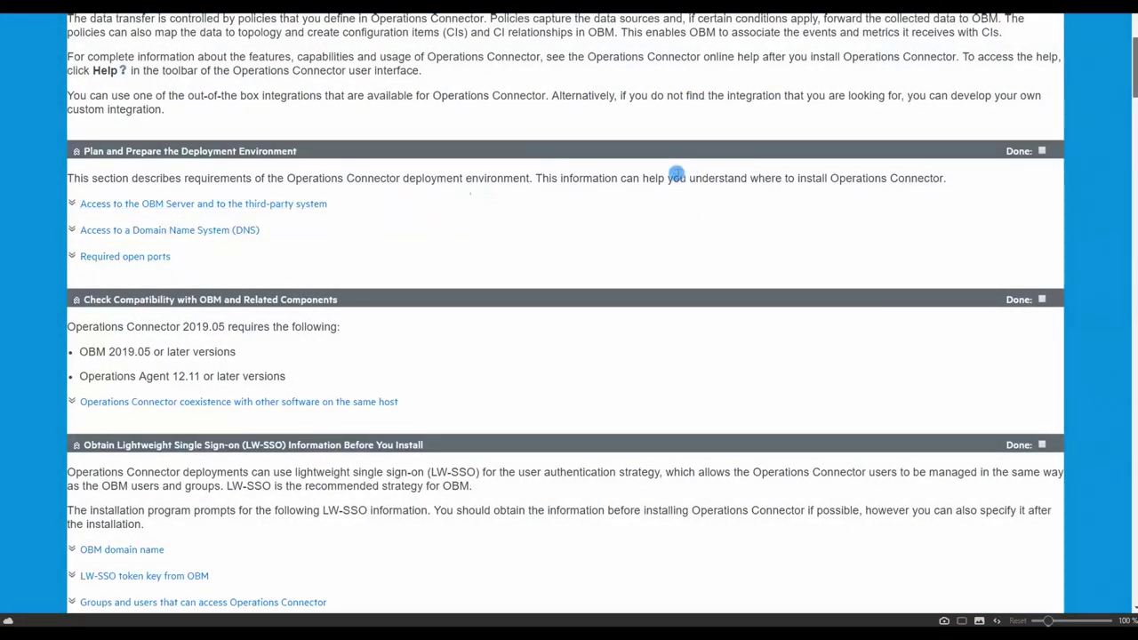
scroll(680, 178, up, 3)
scroll(674, 181, down, 8)
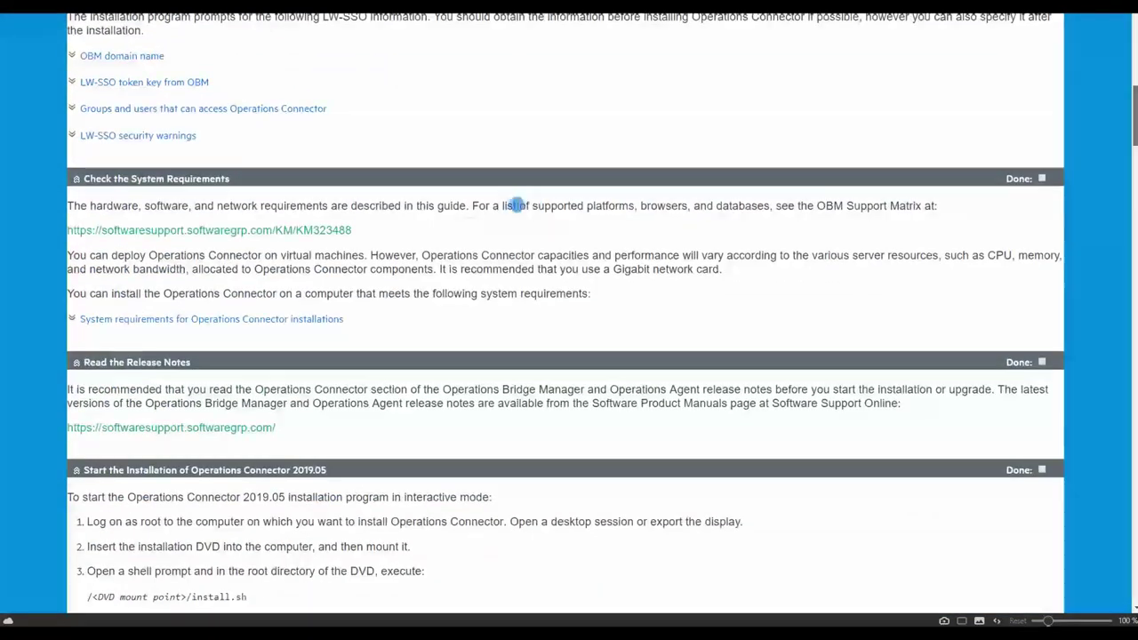
scroll(498, 212, up, 4)
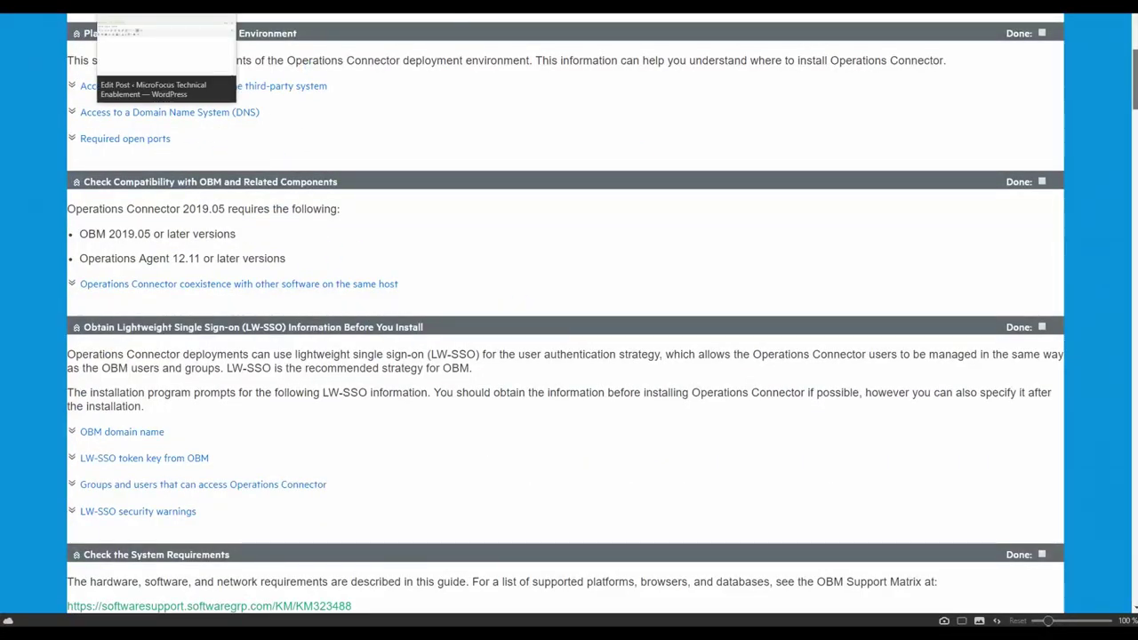
click(166, 7)
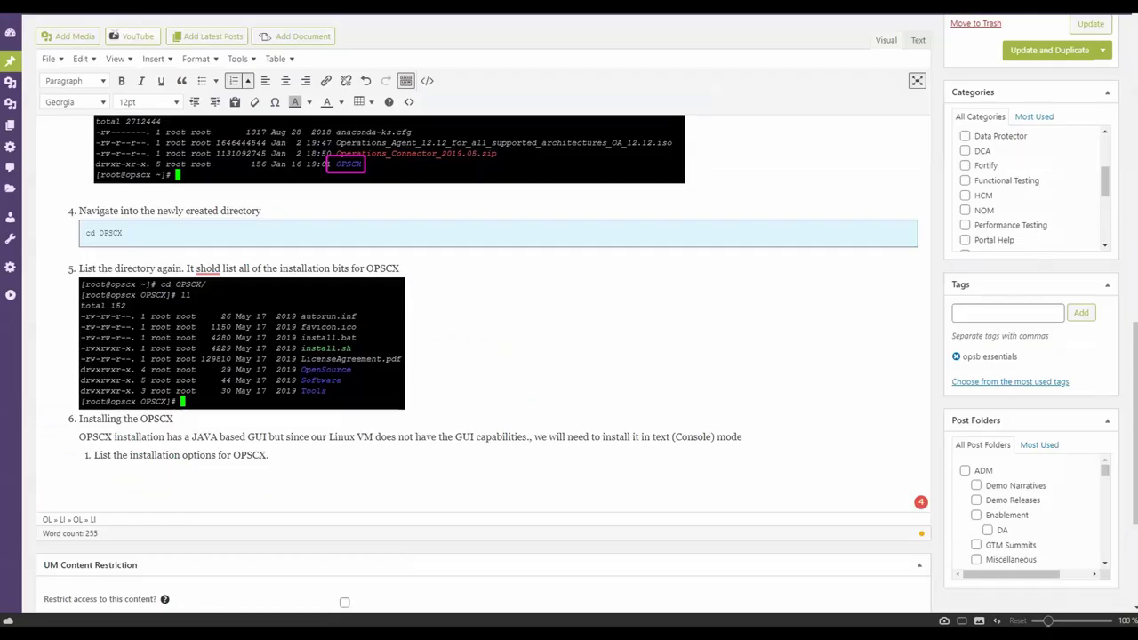
Read the "Introduction to Operations Connector" section of the installation guide, and go back to the WordPress post.
click(290, 453)
key(ctrl+Tab)
scroll(413, 141, up, 5)
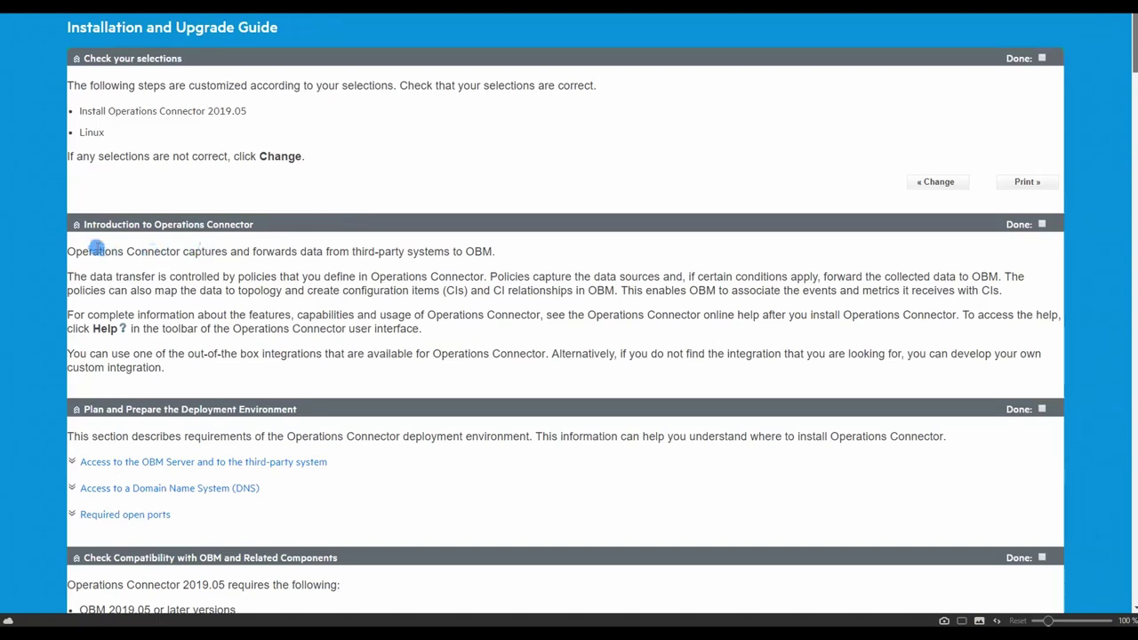
drag(180, 249, 329, 245)
drag(117, 282, 301, 276)
click(354, 296)
click(107, 6)
Replace the full stop ending nested item 1 with: by execuring the istaller with a "/?" tag.
click(288, 454)
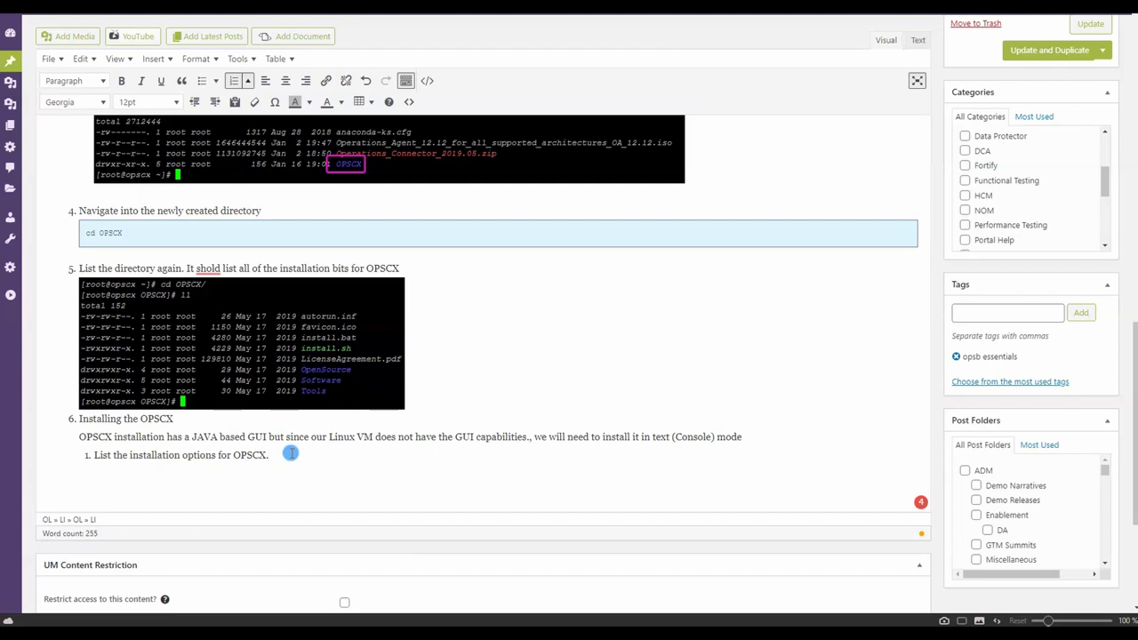
key(BackSpace)
text(by)
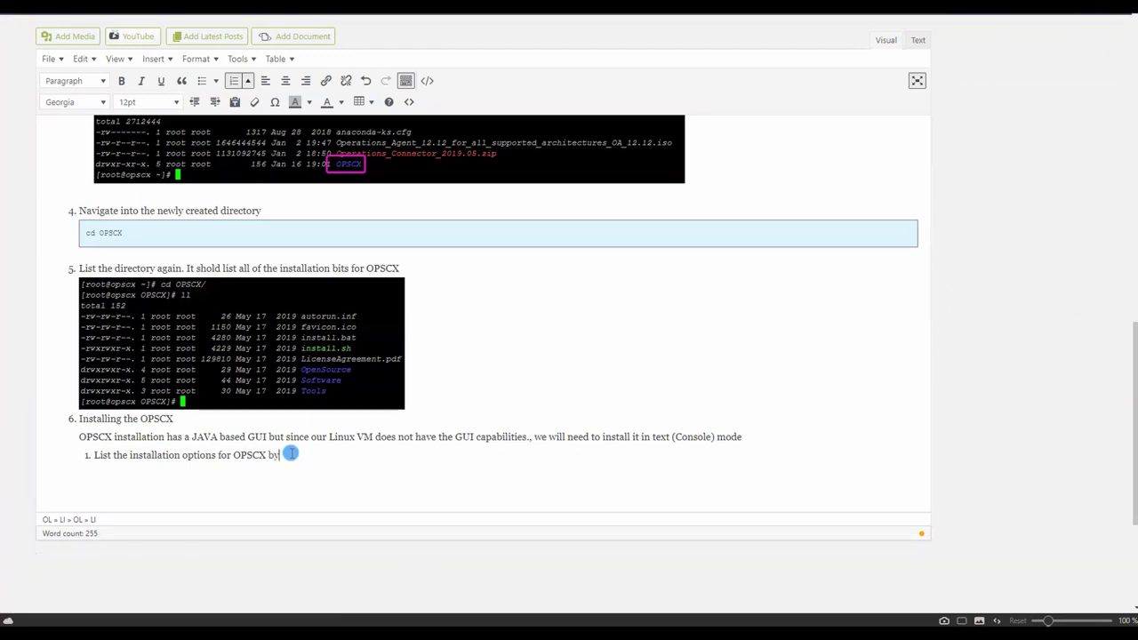
text( axecuting the ista)
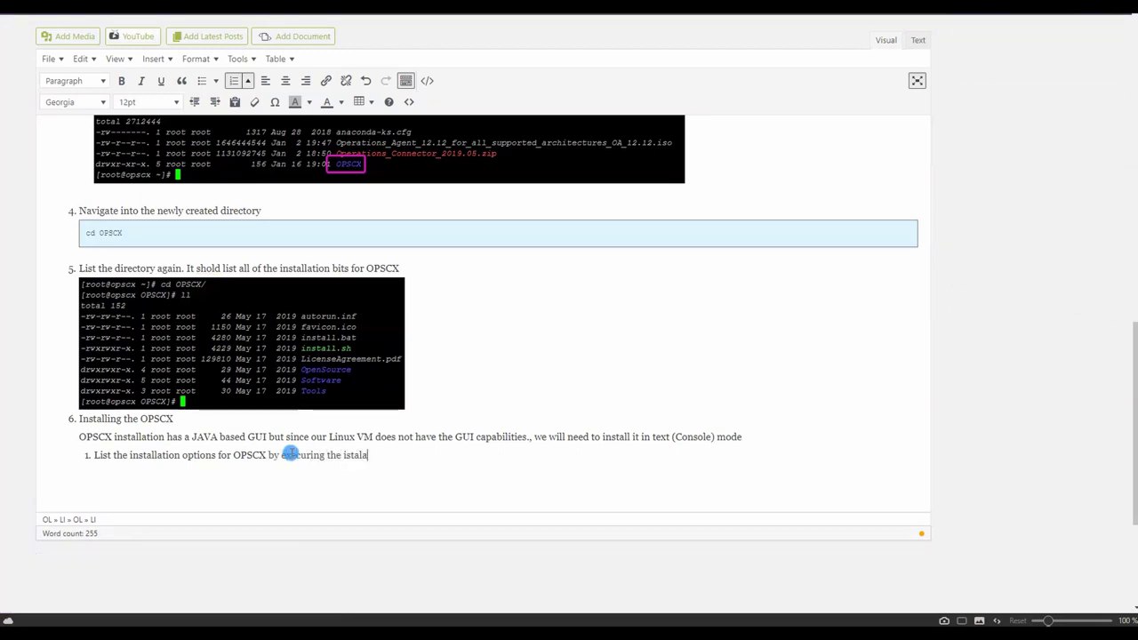
text(ller with a "/?" tag)
key(Return)
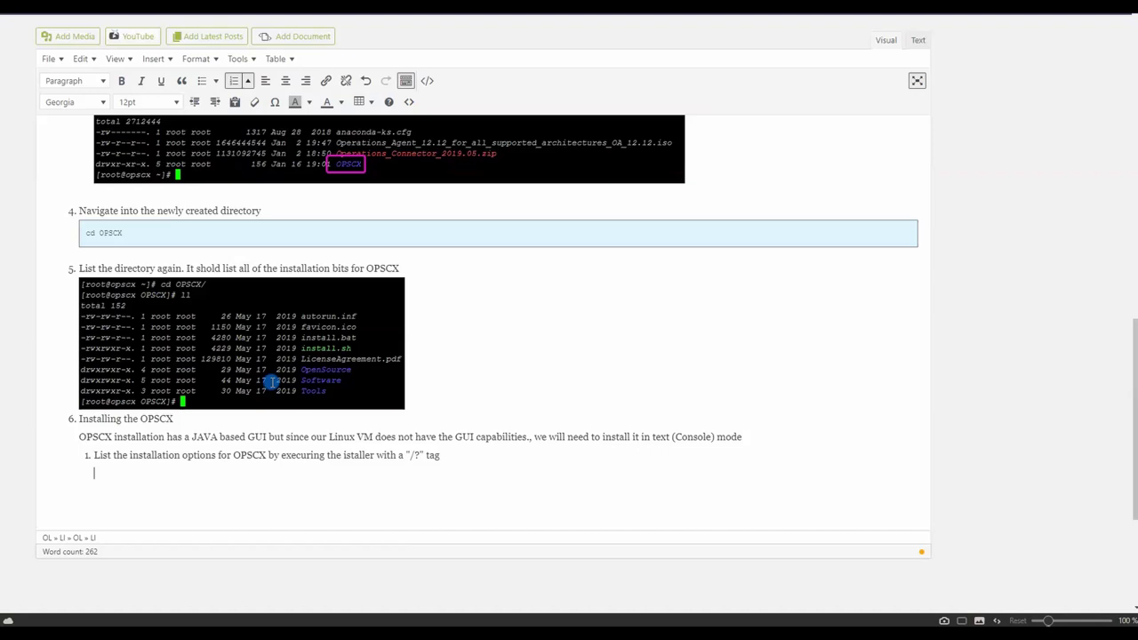
Insert a code block containing ./install.sh /? beneath nested item 1.
key(Return)
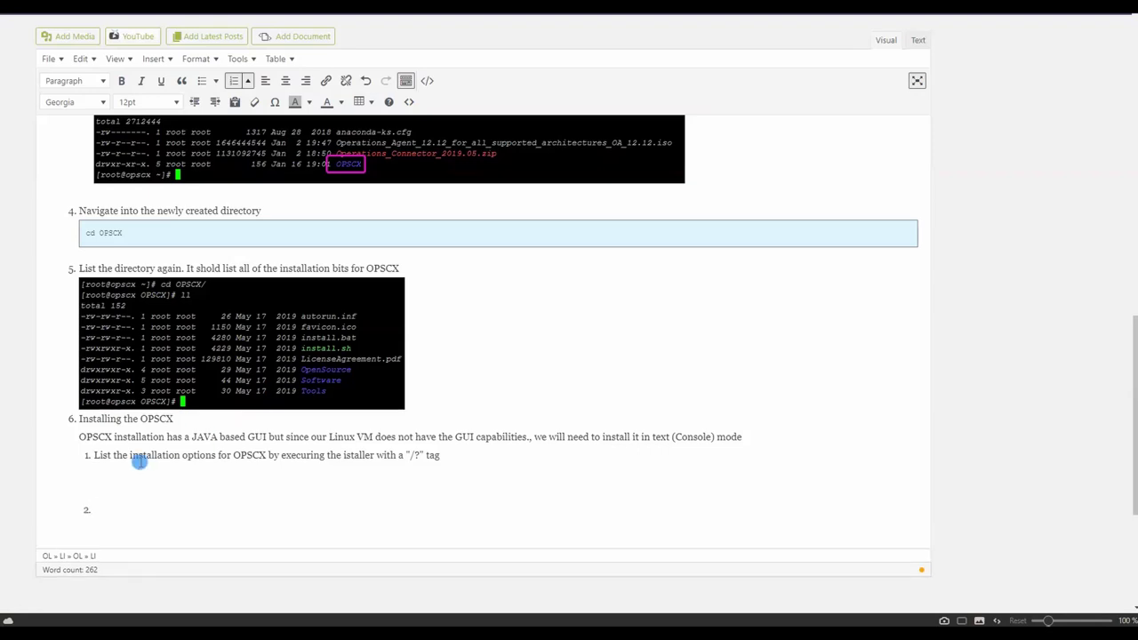
click(427, 80)
click(433, 410)
key(ctrl+a)
text(./install.sh /?)
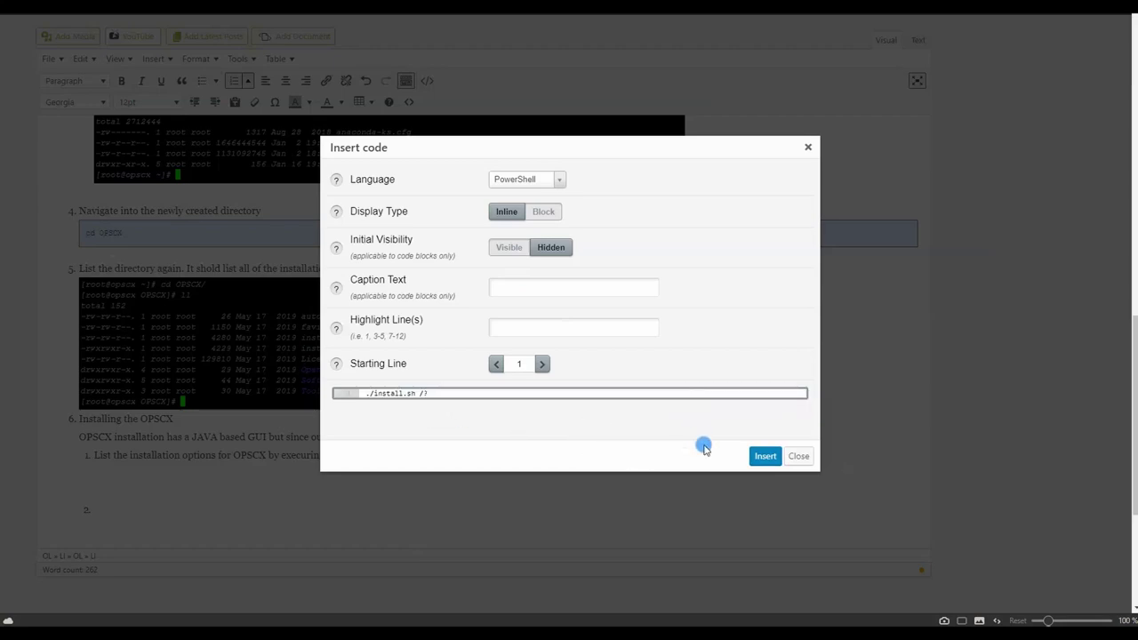
click(764, 456)
click(174, 438)
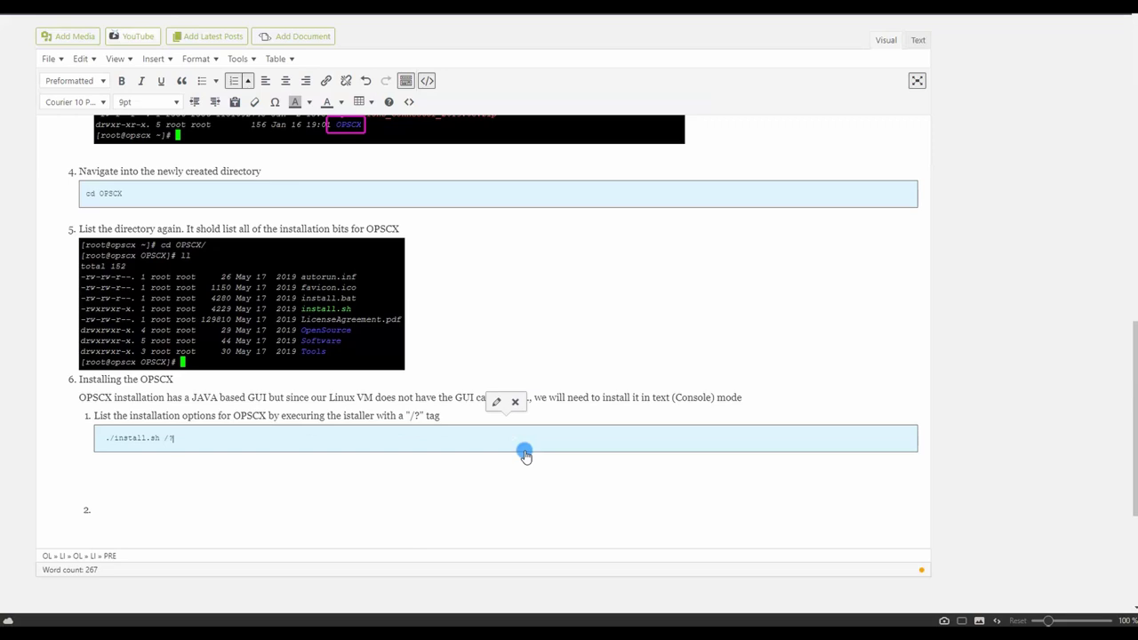
Remove the empty lines between the ./install.sh /? code block and nested item 2.
click(94, 464)
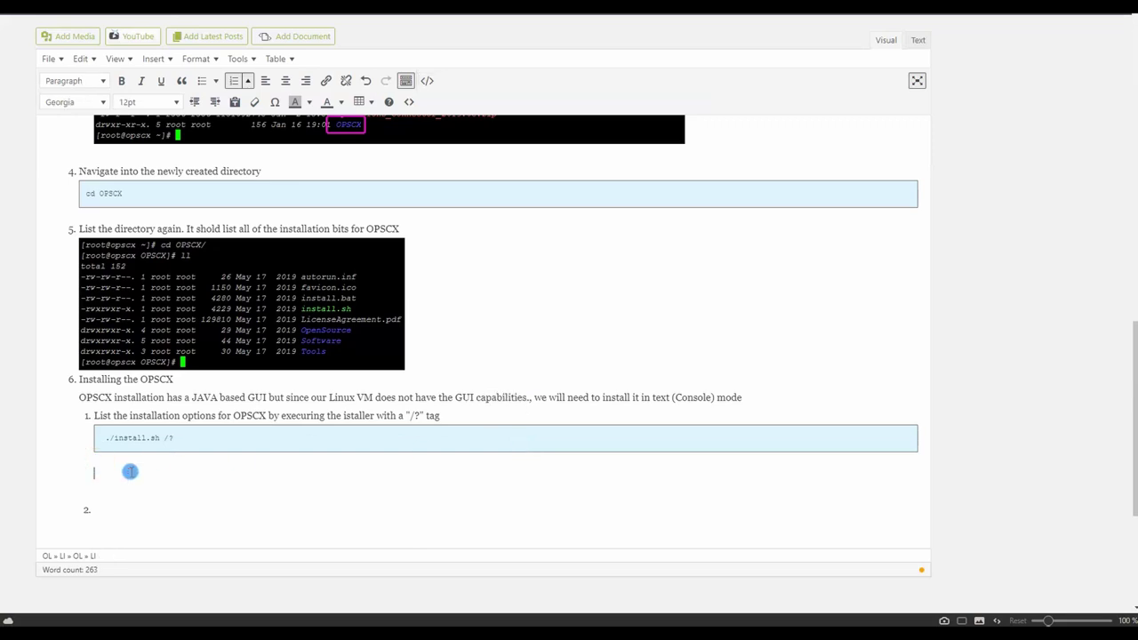
key(Delete)
key(ctrl+z)
key(BackSpace)
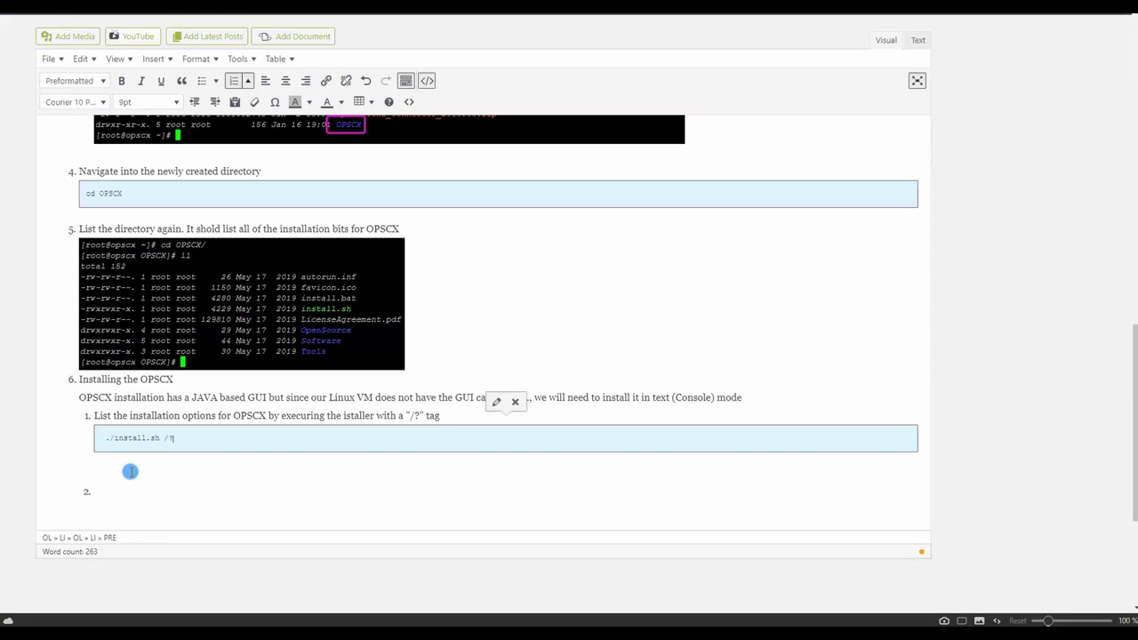
key(Delete)
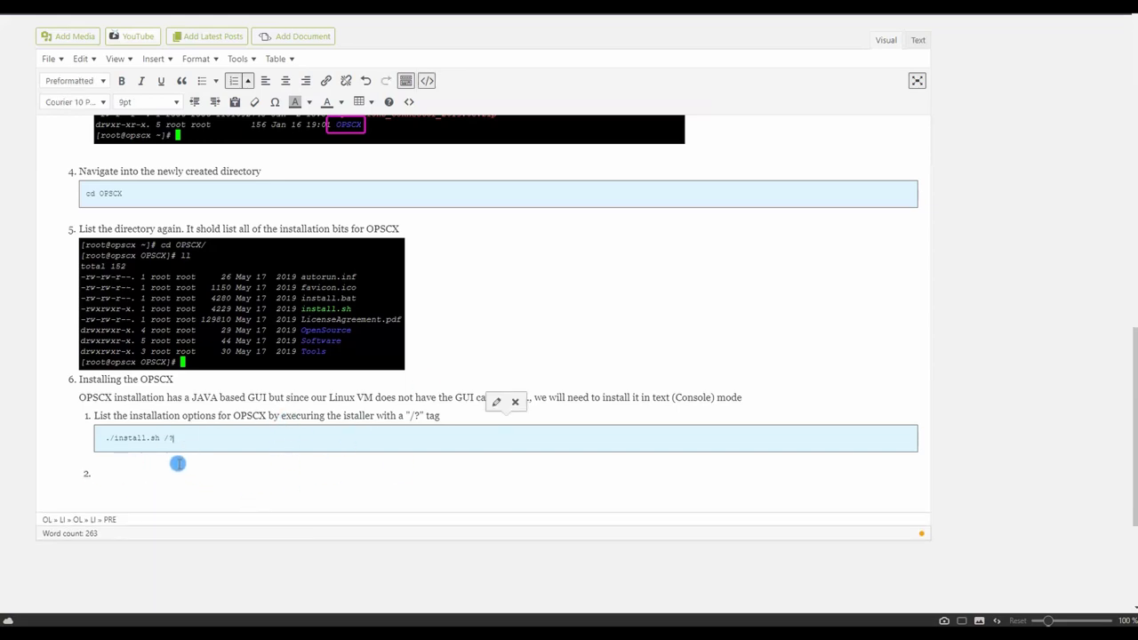
Write nested list item 2 as "Execute the installation".
click(135, 473)
text(The resul)
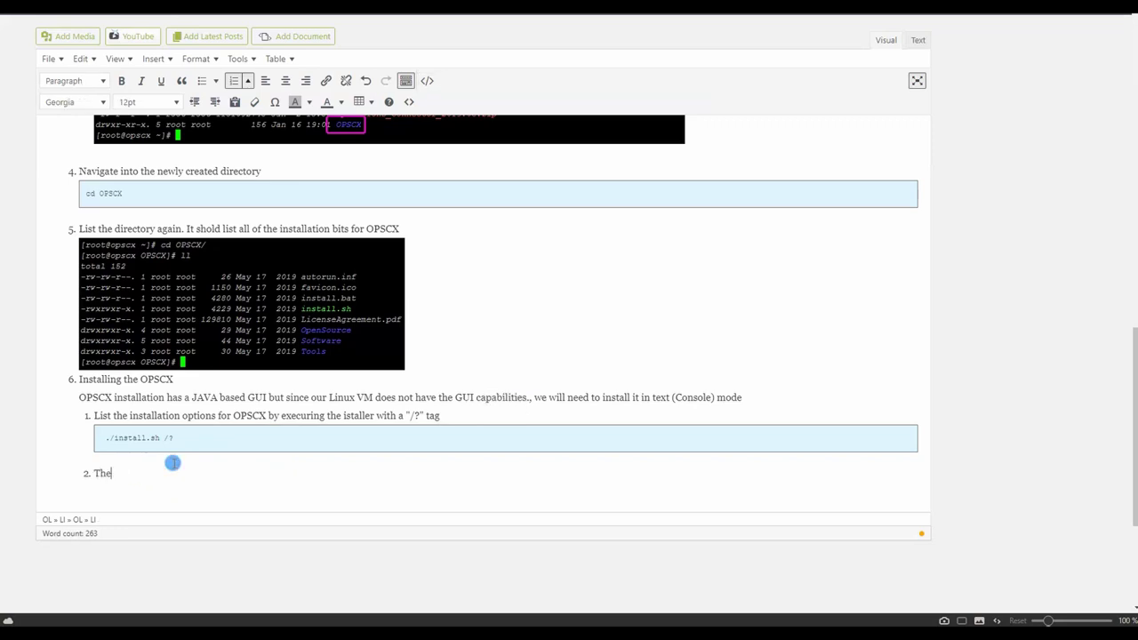
key(BackSpace)
key(BackSpace)
key(BackSpace)
key(BackSpace)
key(BackSpace)
key(BackSpace)
key(BackSpace)
text(Execute the installat)
text(ion)
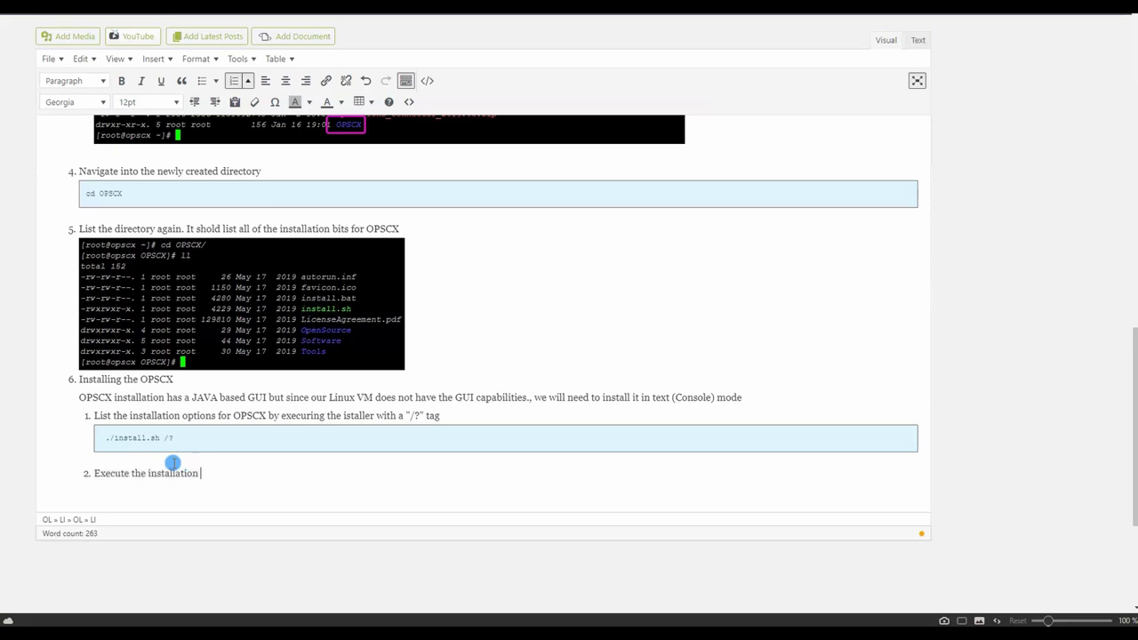
Add a list item above "Execute the installation" beginning: Examine the result. The console installation is performend with.
click(918, 432)
key(Return)
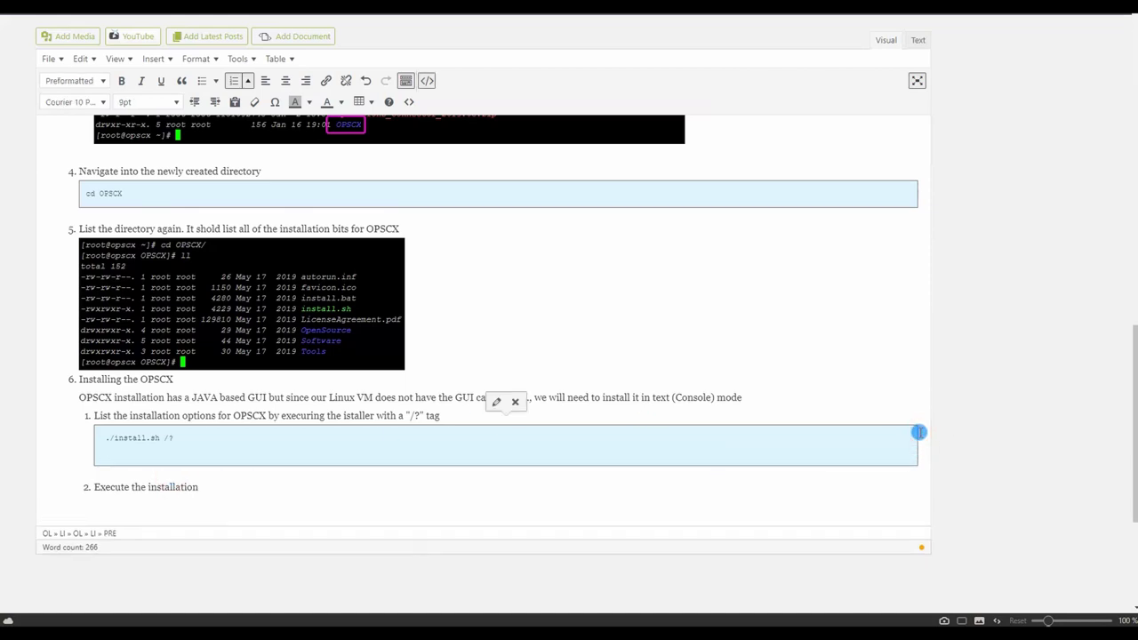
key(Down)
key(Return)
key(Up)
text(Ex)
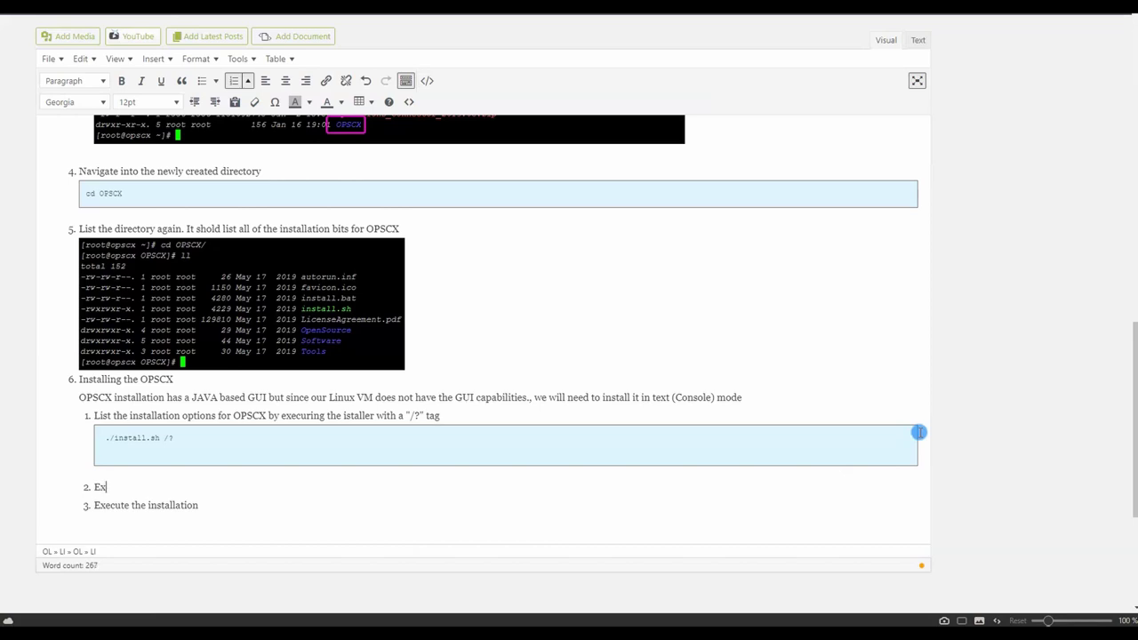
text(amine the result. The consilo)
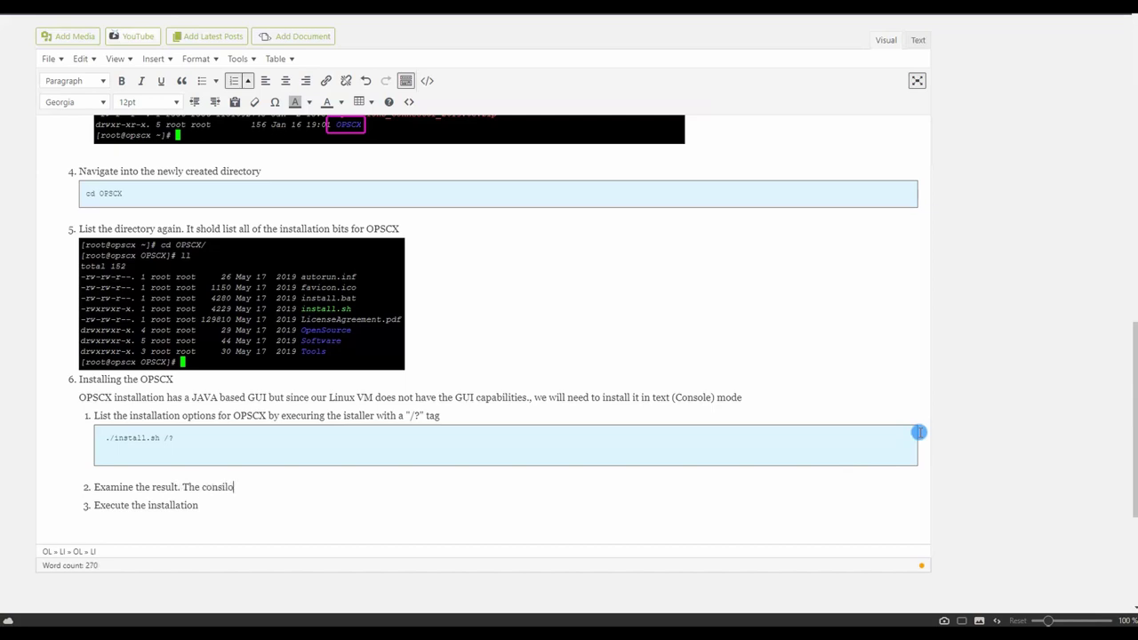
key(BackSpace)
key(BackSpace)
key(BackSpace)
text(ole installation is performend with )
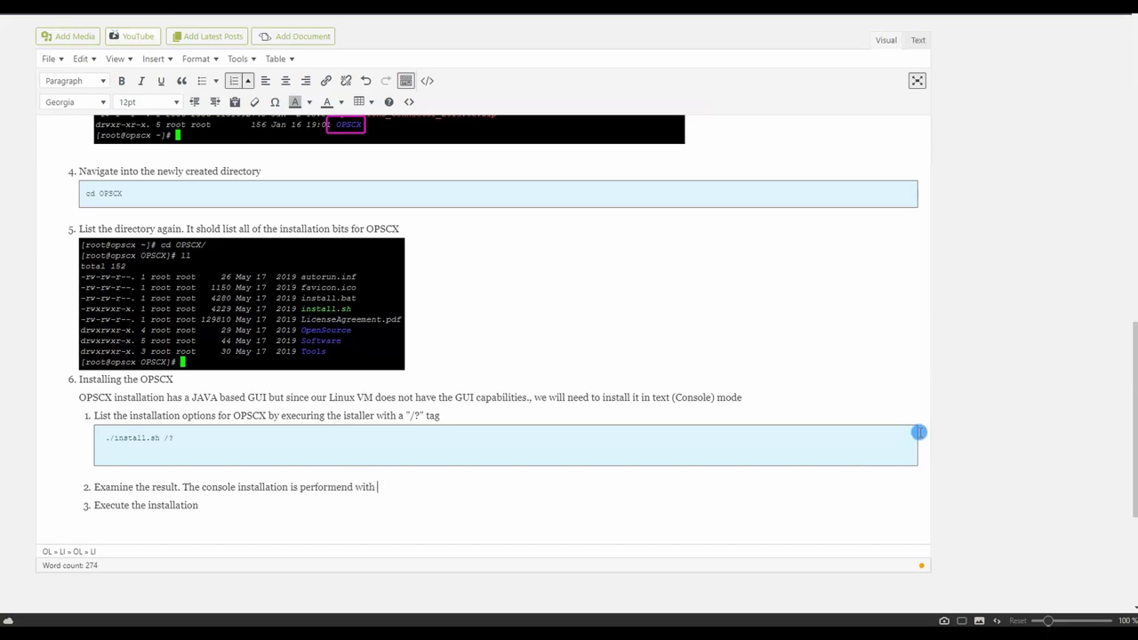
Complete the "Examine the result" item with: the "-console" flag, and add an empty line beneath it.
text(the ")
text(-)
text(consol)
text(e" ta)
text( flag)
key(shift+Return)
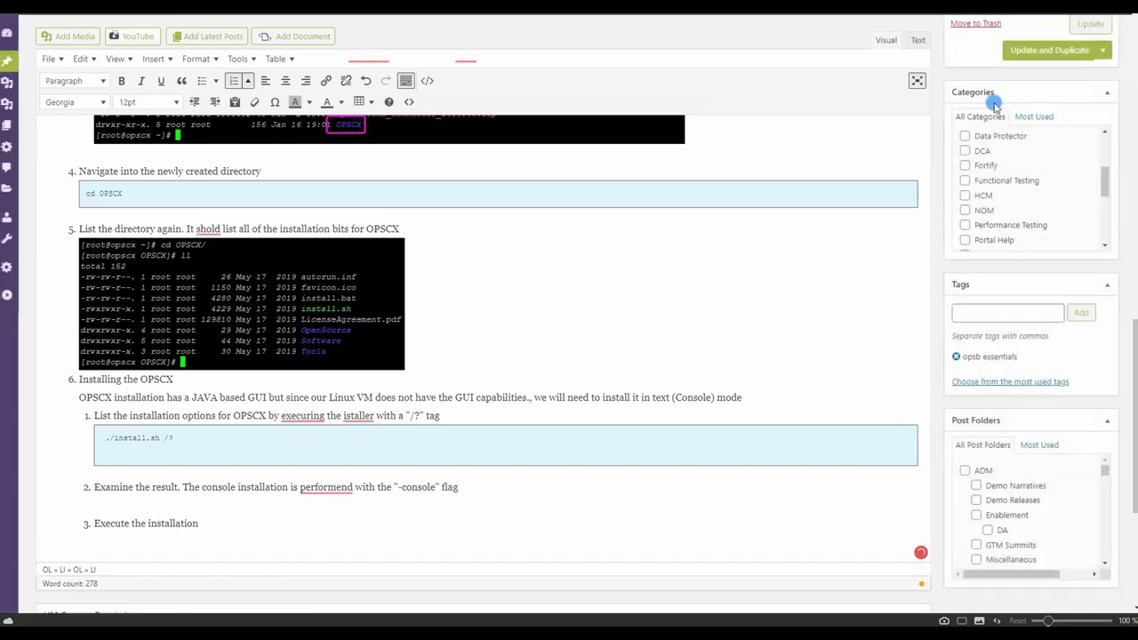
Switch to the mRemoteNG terminal and capture the ./install.sh /? command with its error output, outlining the -console option with a box.
key(alt+Tab)
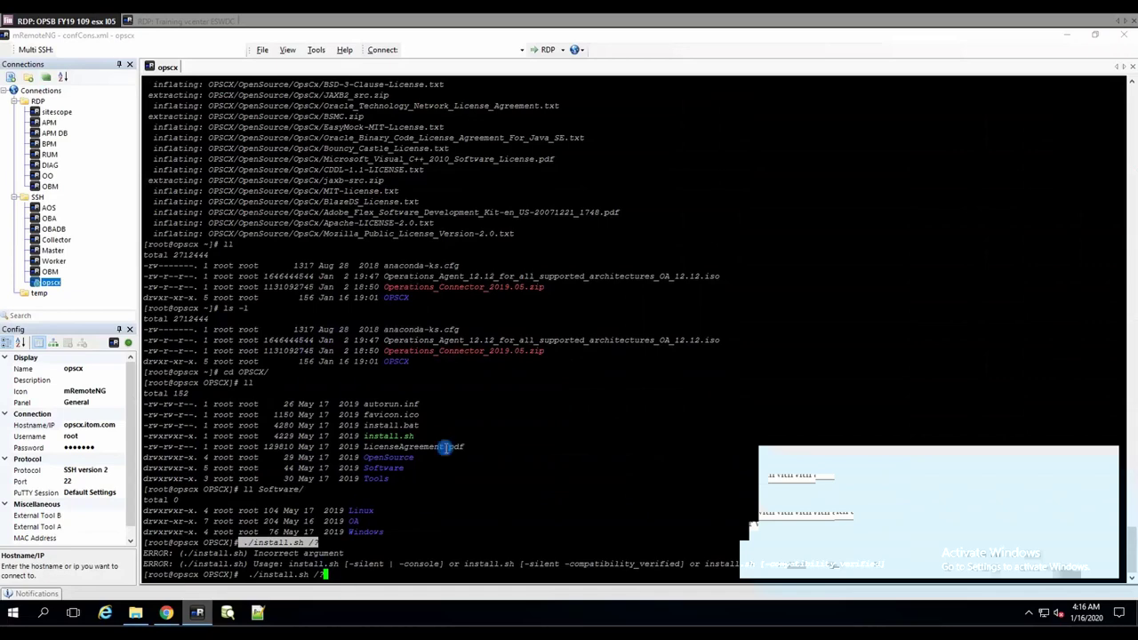
drag(442, 512, 258, 545)
key(Print)
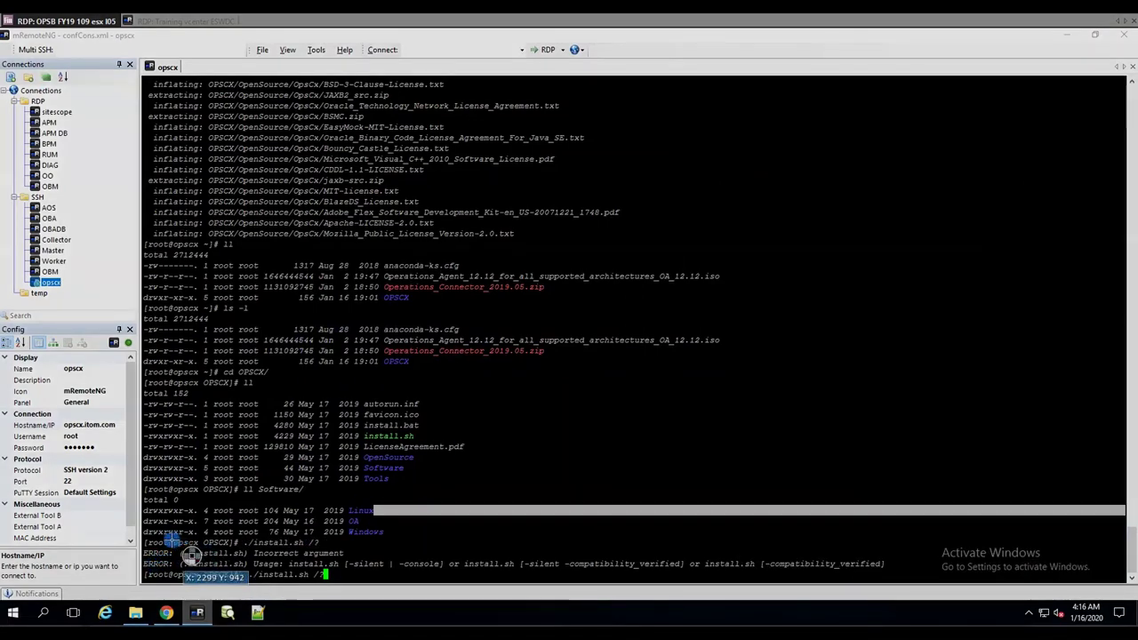
drag(144, 538, 895, 572)
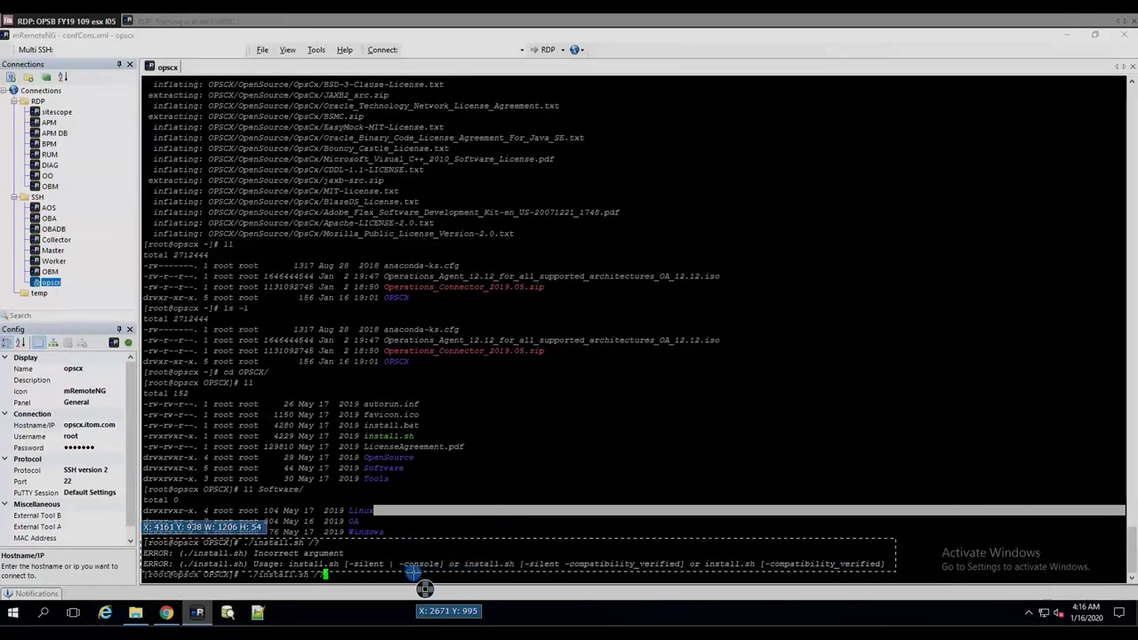
drag(394, 558, 444, 569)
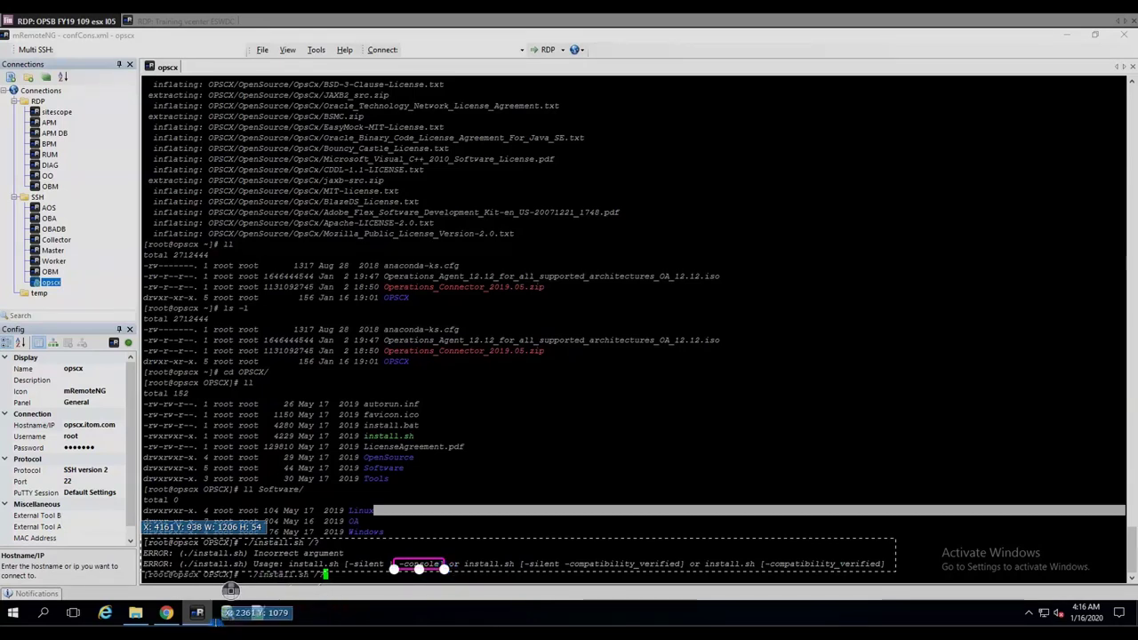
key(Return)
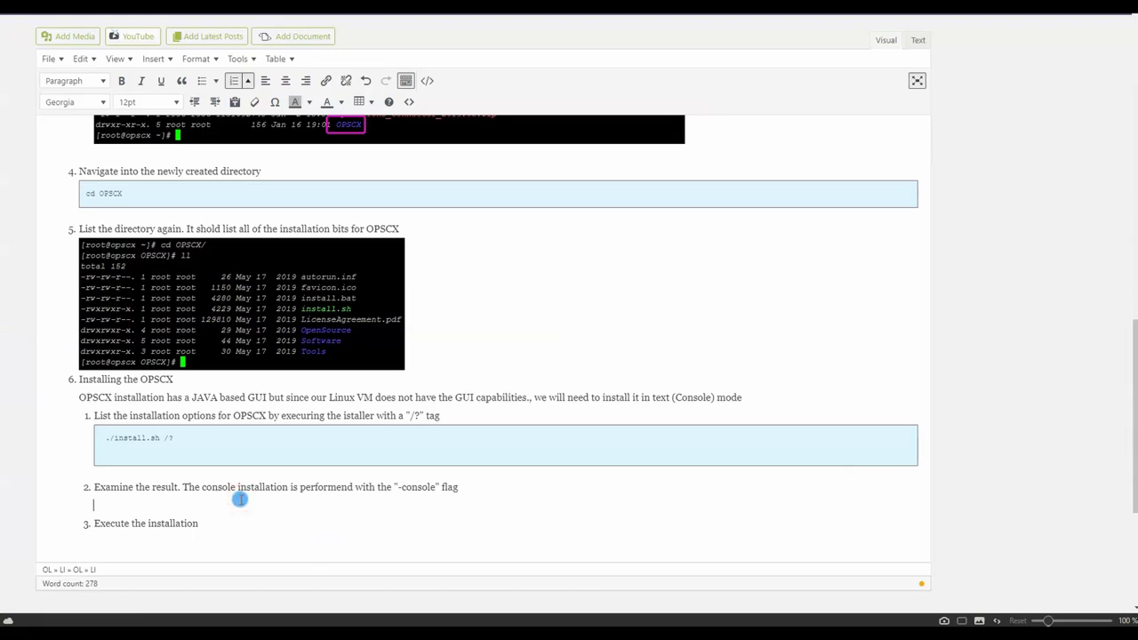
Paste the captured terminal screenshot on the empty line beneath the "Examine the result" item in the post.
key(ctrl+v)
right_click(349, 489)
click(537, 474)
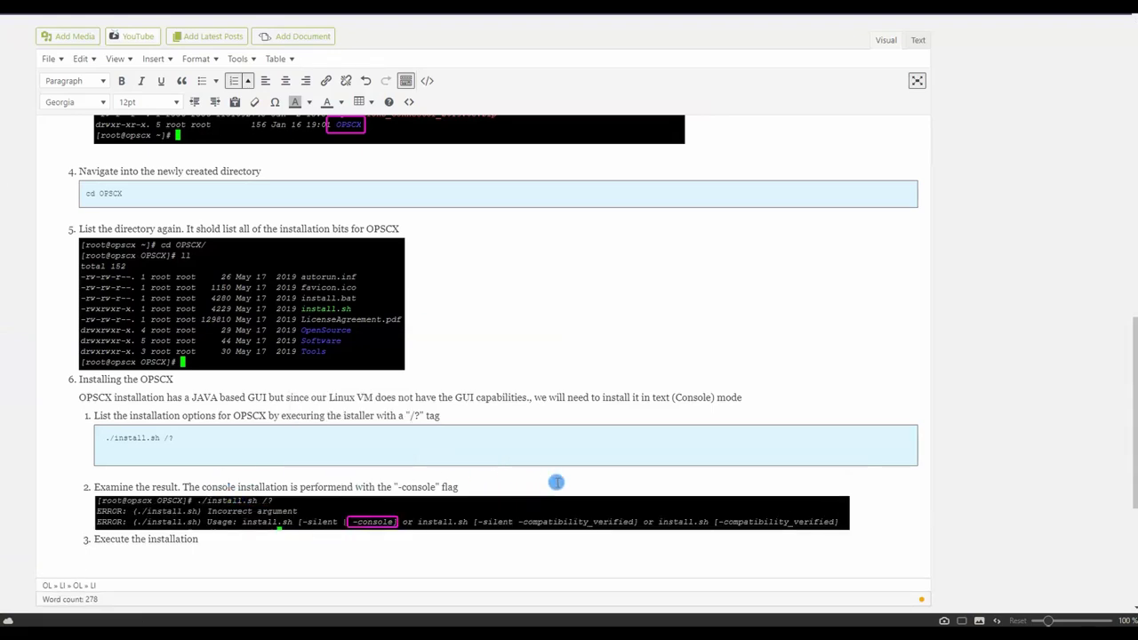
Examine the "Access to the OBM Server and to the third-party system" section of the Installation and Upgrade Guide.
click(382, 548)
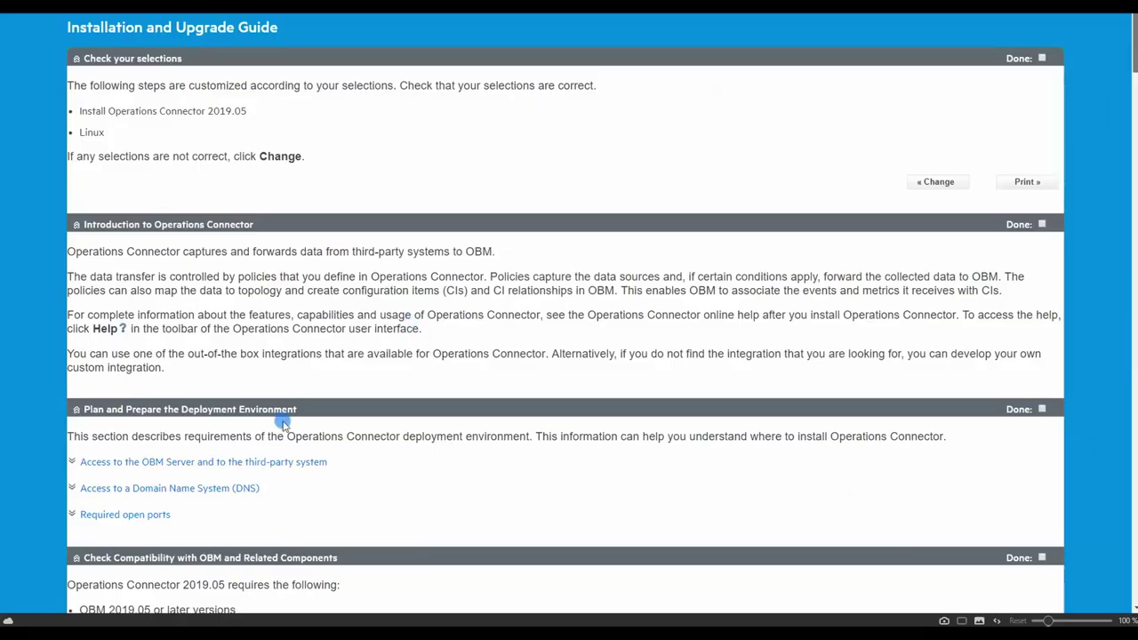
click(255, 462)
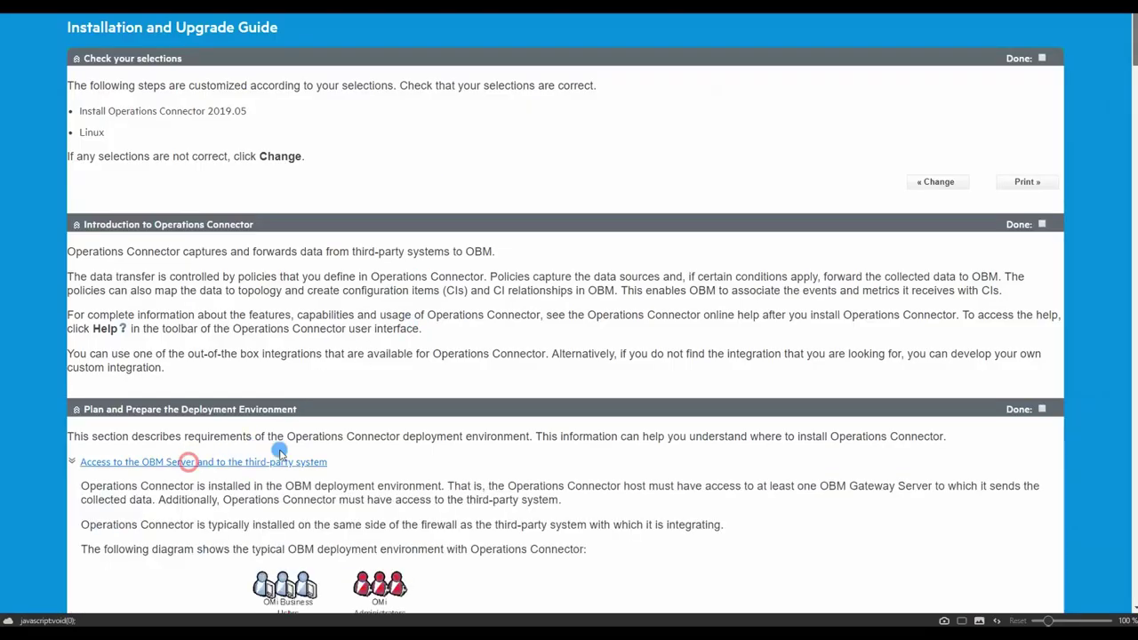
scroll(348, 466, down, 8)
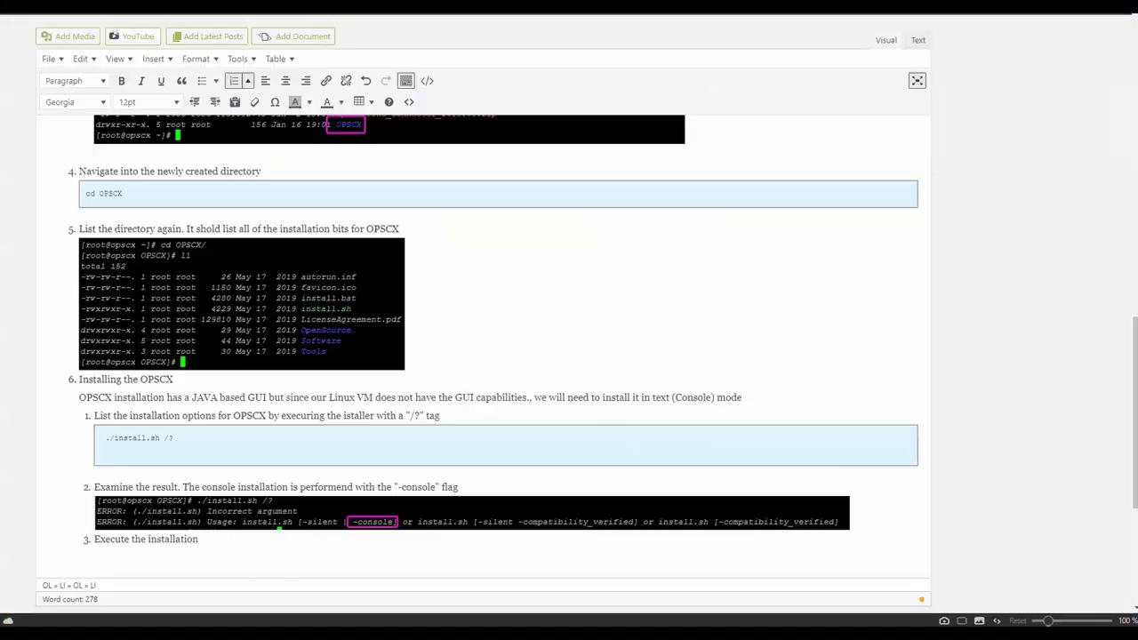
Extend nested item 3 to "Execute the installation in a Colsole mode", adding an empty line and a new fourth item beneath it.
click(324, 541)
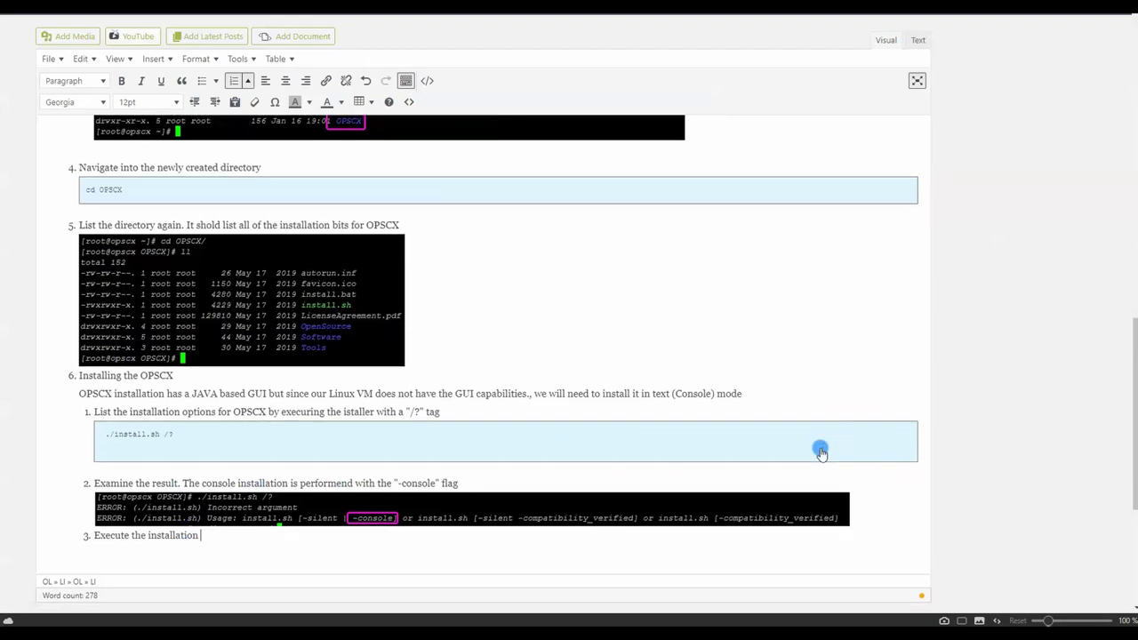
scroll(403, 373, down, 2)
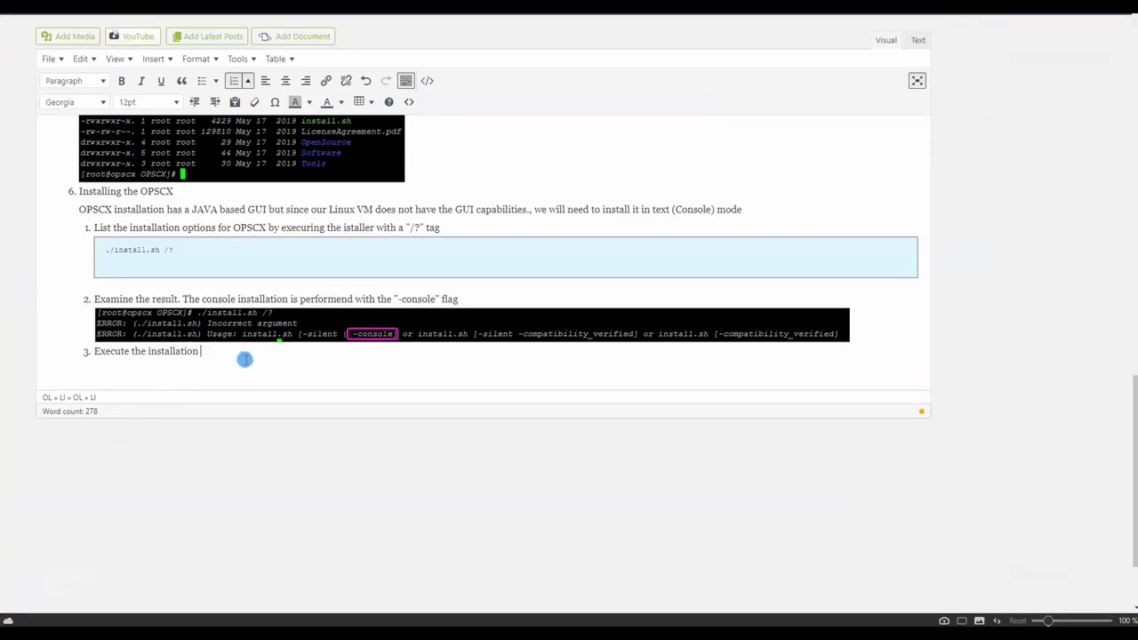
text(in a)
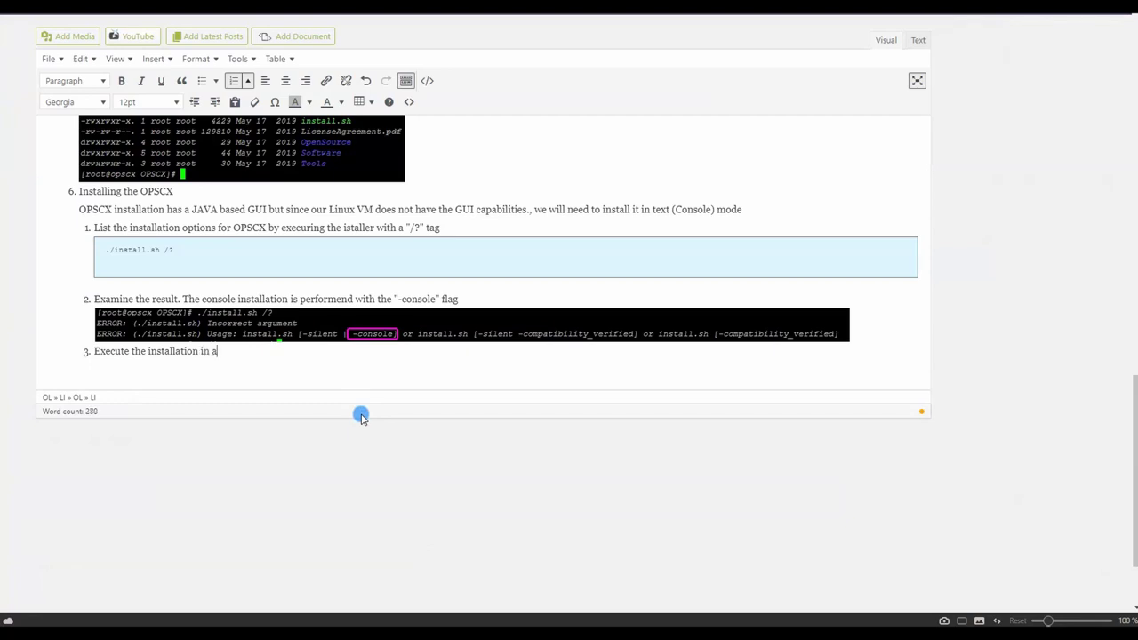
text( colsole mode)
key(Left)
key(BackSpace)
text(C)
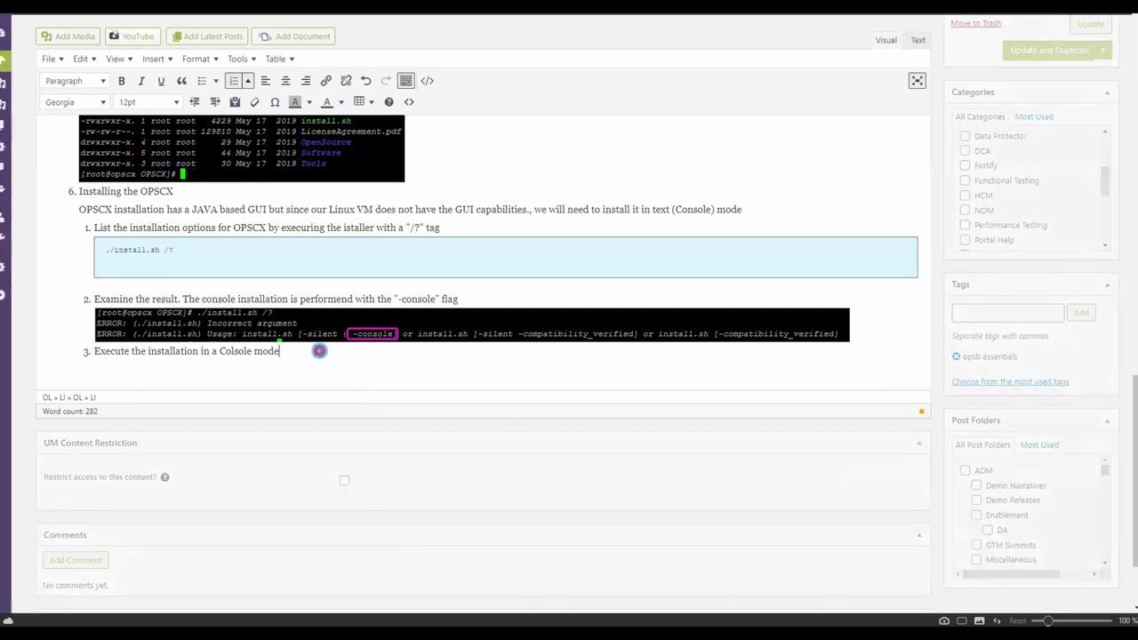
click(320, 350)
key(shift+Return)
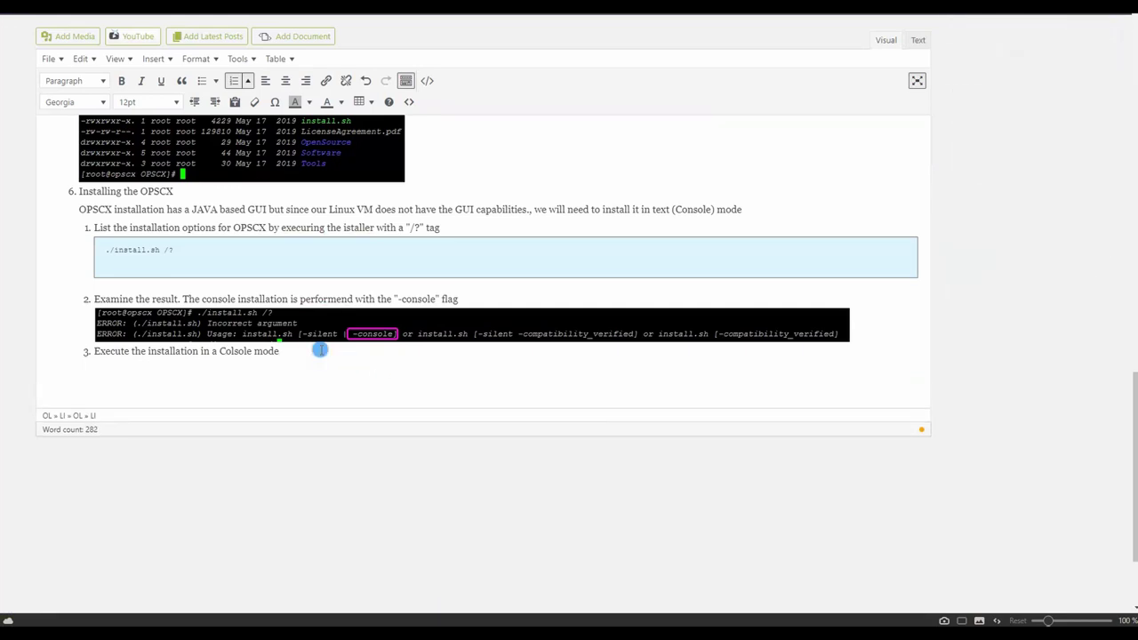
mouse_move(331, 298)
key(Return)
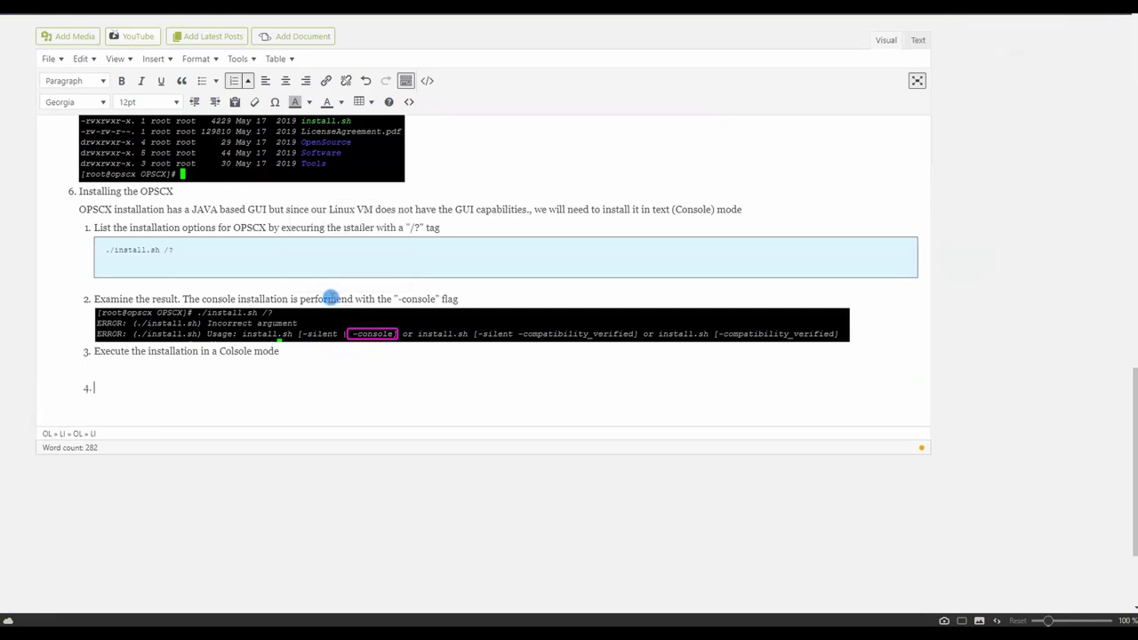
Insert a code snippet containing ./install.sh -console under nested item 3, reusing the earlier install command from the clipboard history.
click(427, 81)
click(449, 401)
key(ctrl+a)
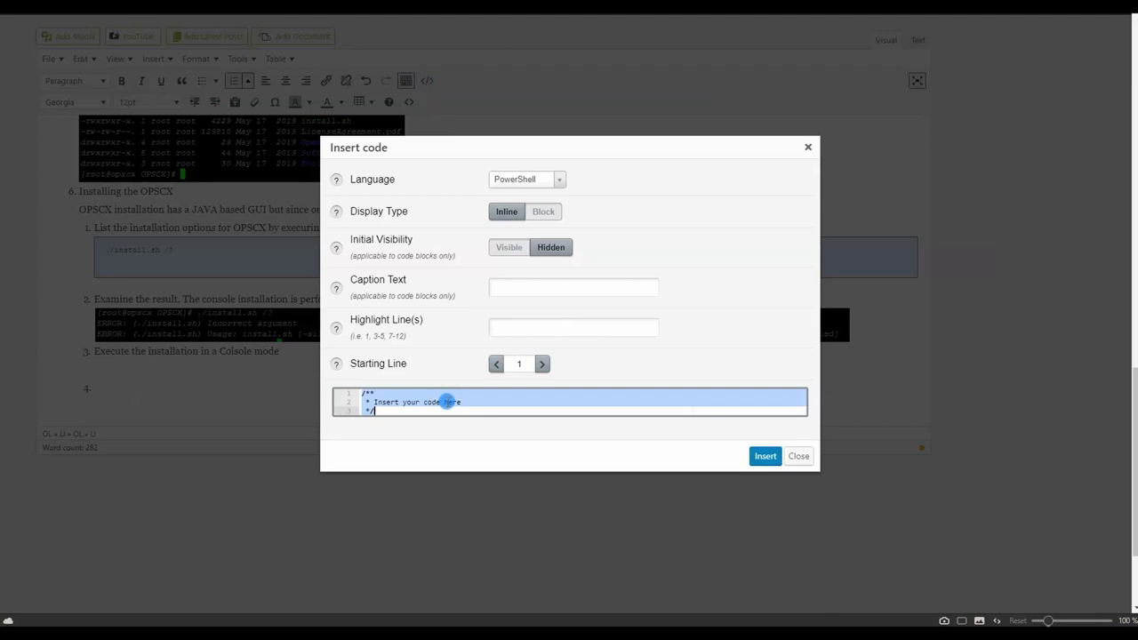
key(ctrl+grave)
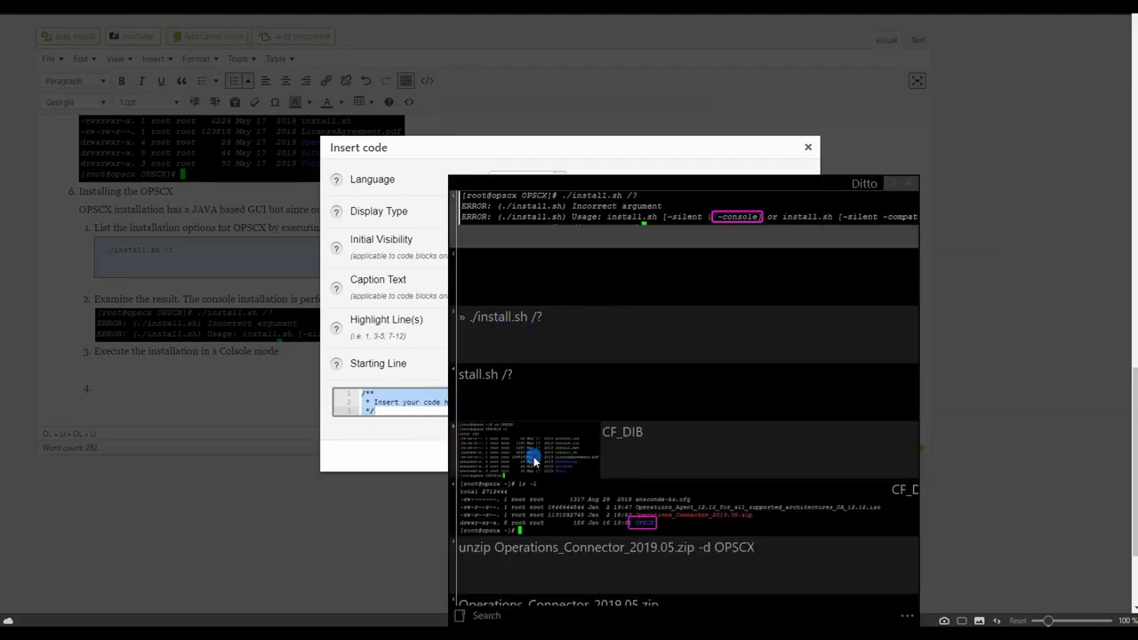
double_click(527, 320)
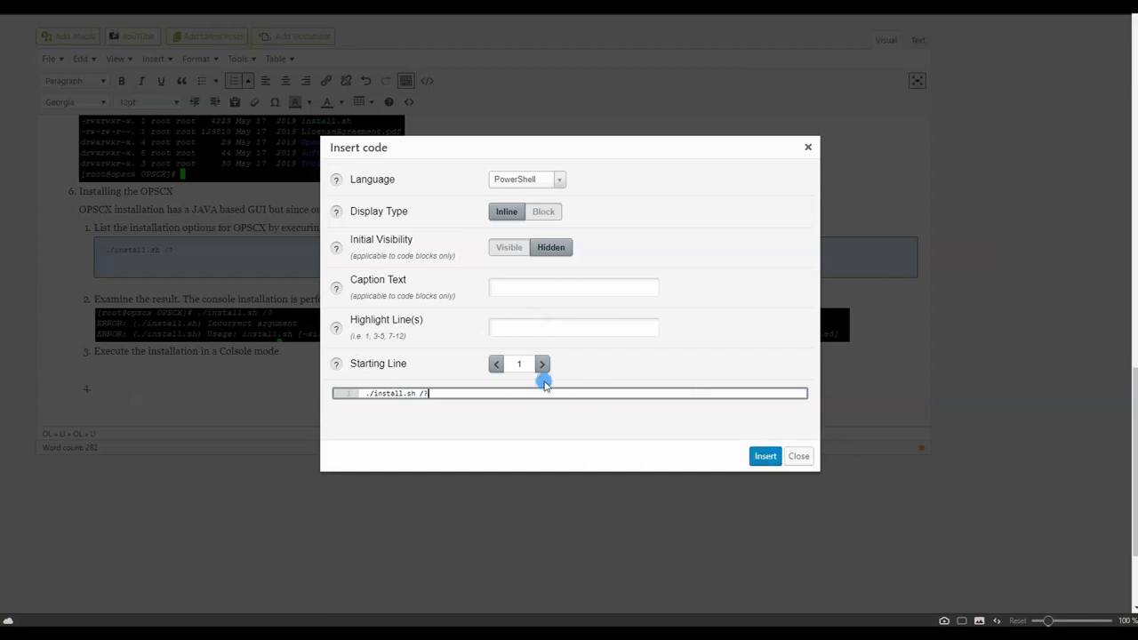
text(-console)
click(767, 458)
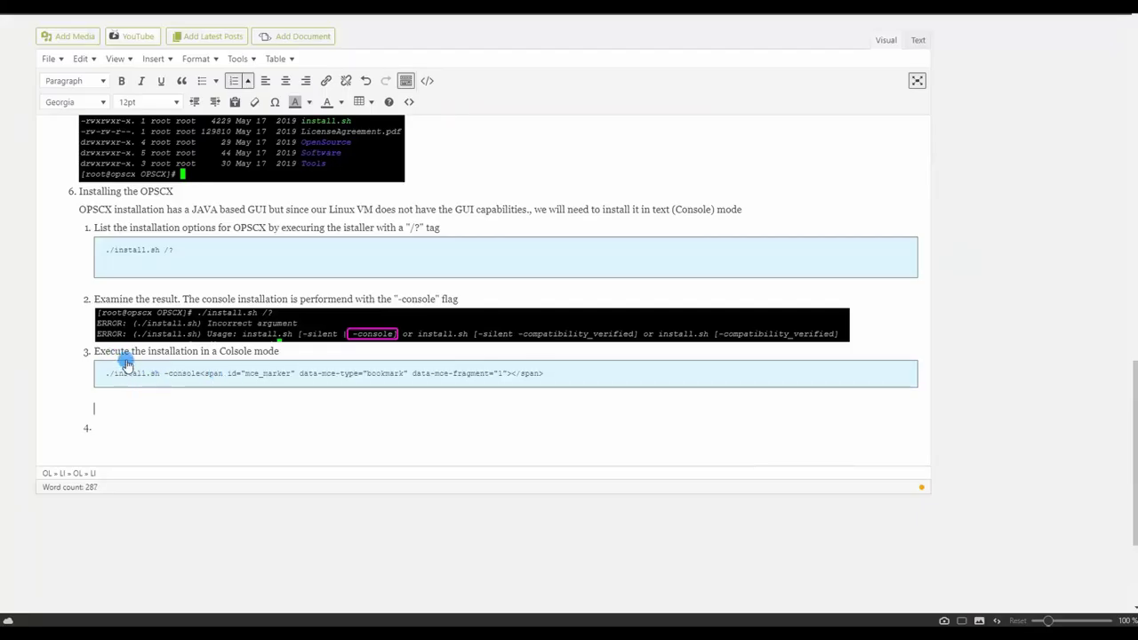
Change "Execute" to "Start" in nested item 3 and delete the stray span markup after ./install.sh -console.
double_click(99, 352)
text(Start)
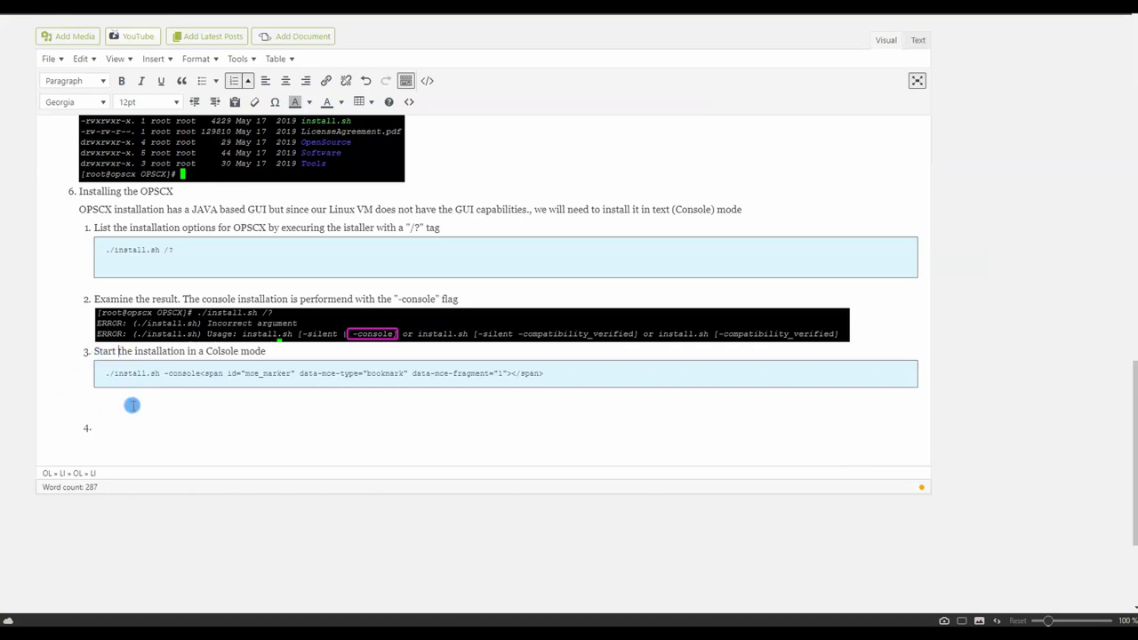
click(203, 373)
drag(231, 381, 598, 379)
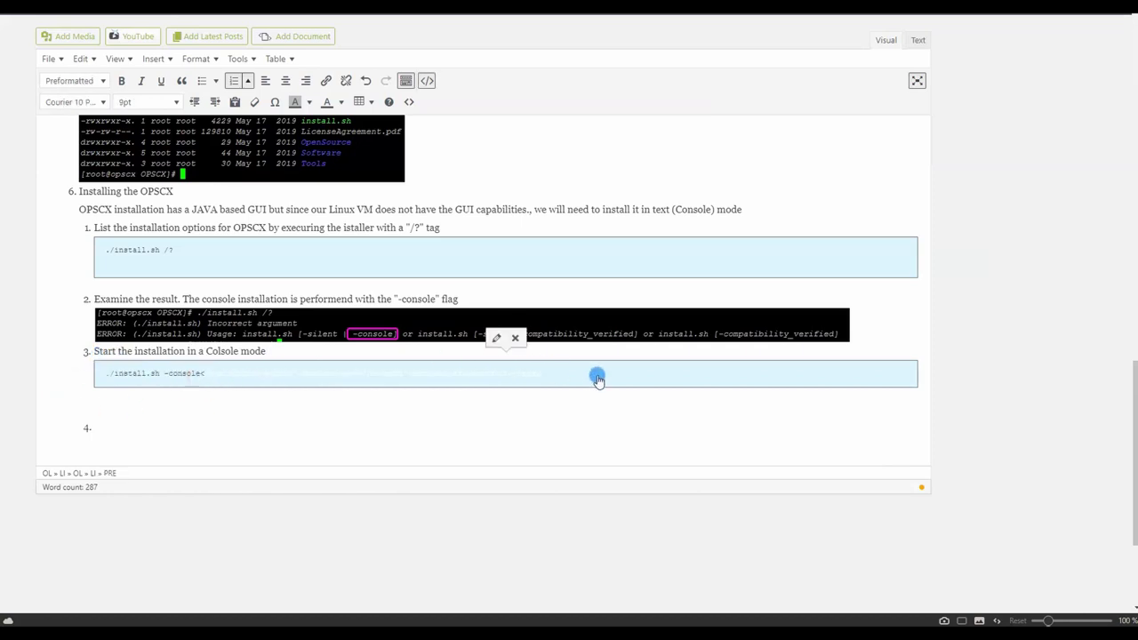
key(BackSpace)
Remove the empty line below the ./install.sh -console block and turn the empty nested item into main item "The Installation Wizard:".
click(122, 402)
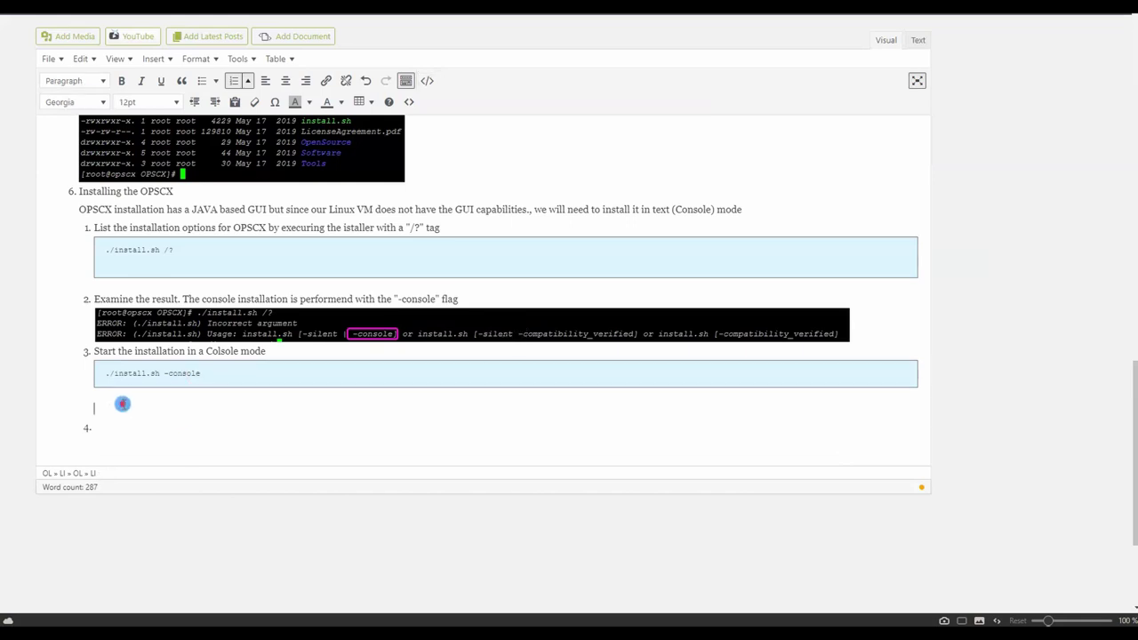
key(BackSpace)
click(157, 403)
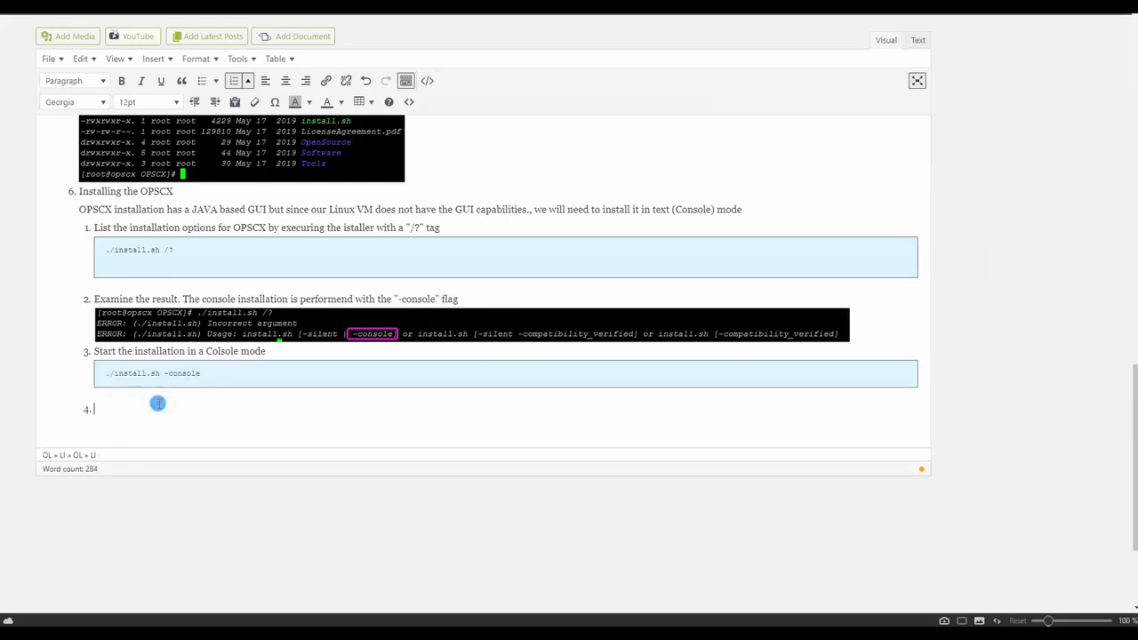
key(shift+Tab)
text(The Installatin on Wizar)
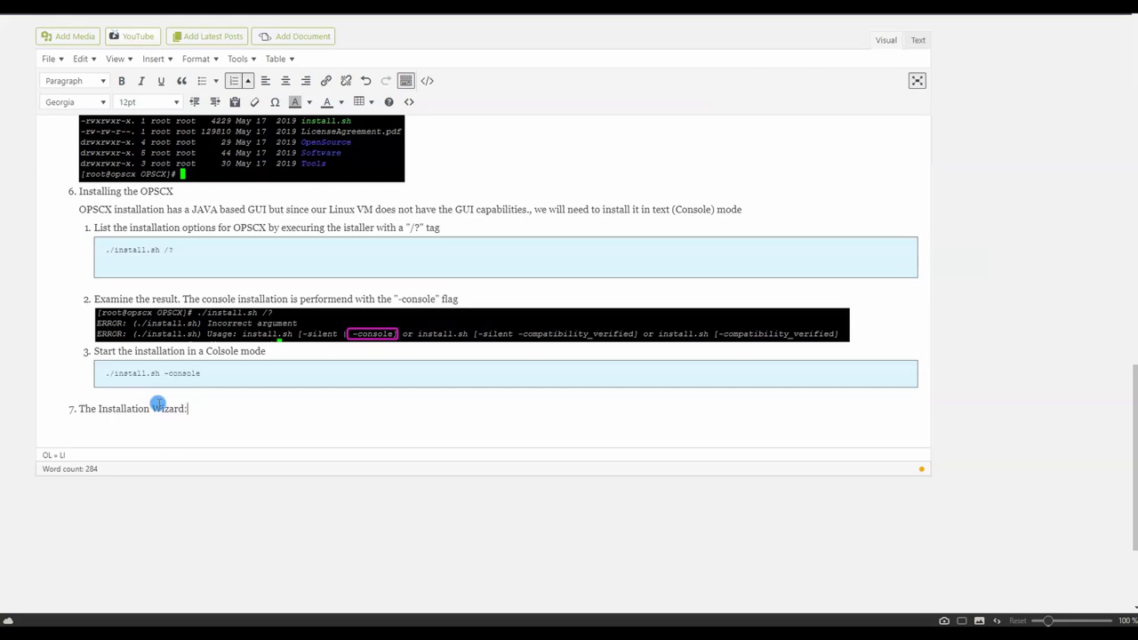
Add an empty first nested list item under "The Installation Wizard:".
key(shift+Return)
key(Tab)
key(shift+Tab)
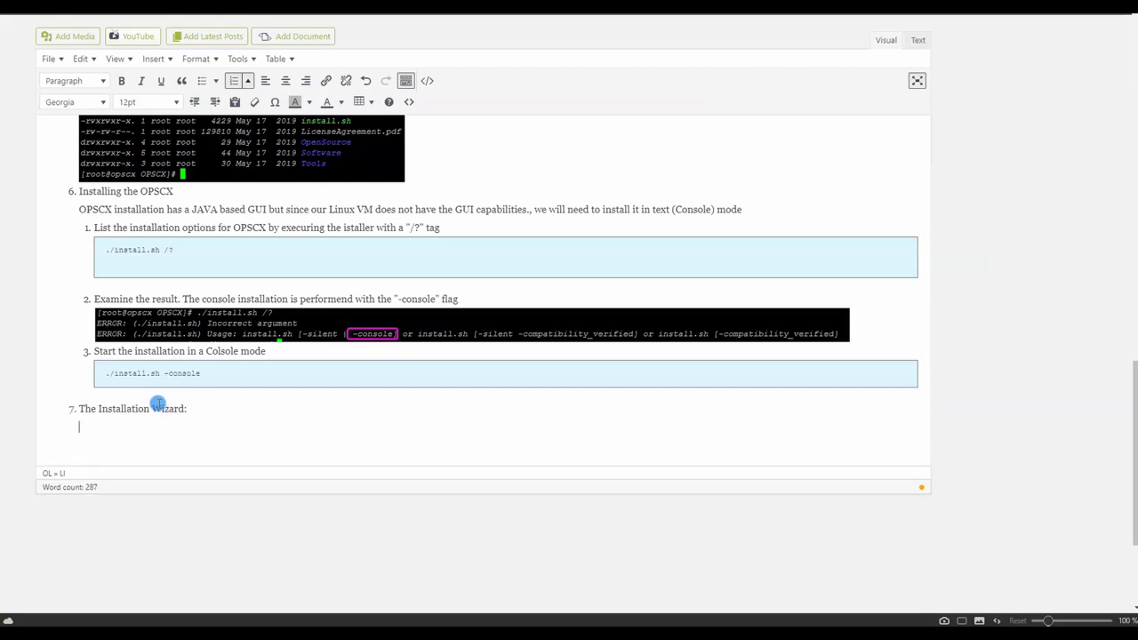
click(196, 408)
key(Return)
key(Tab)
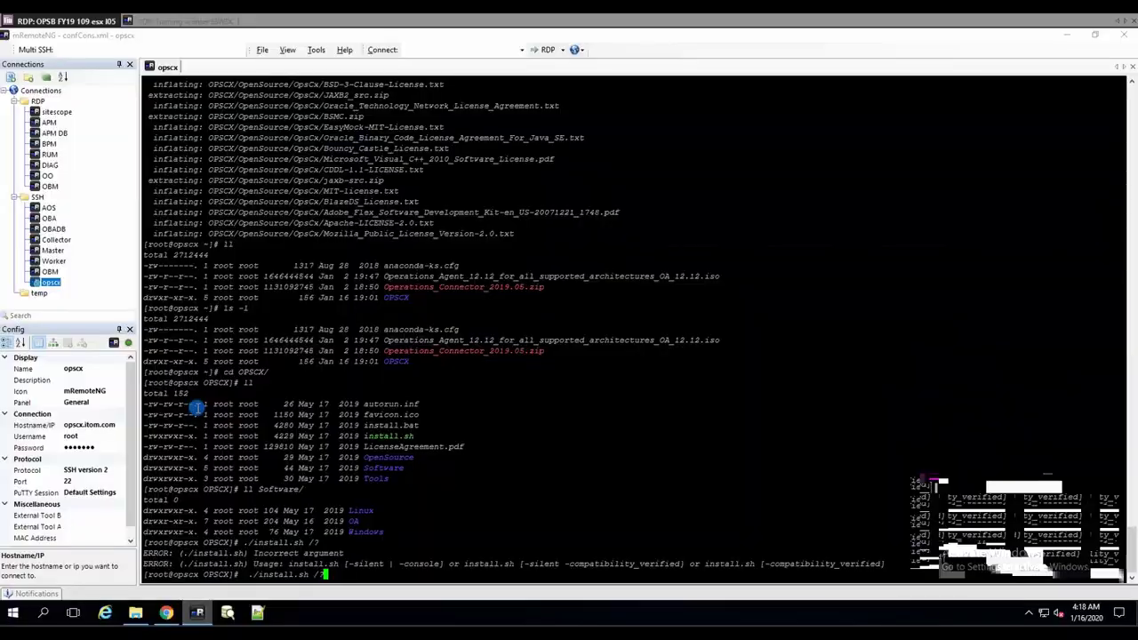
In the mRemoteNG terminal, replace the pending command with ./install.sh -console and run it.
key(BackSpace)
key(BackSpace)
key(BackSpace)
key(BackSpace)
key(BackSpace)
key(BackSpace)
key(BackSpace)
key(BackSpace)
key(BackSpace)
key(BackSpace)
key(BackSpace)
key(BackSpace)
key(BackSpace)
key(BackSpace)
key(BackSpace)
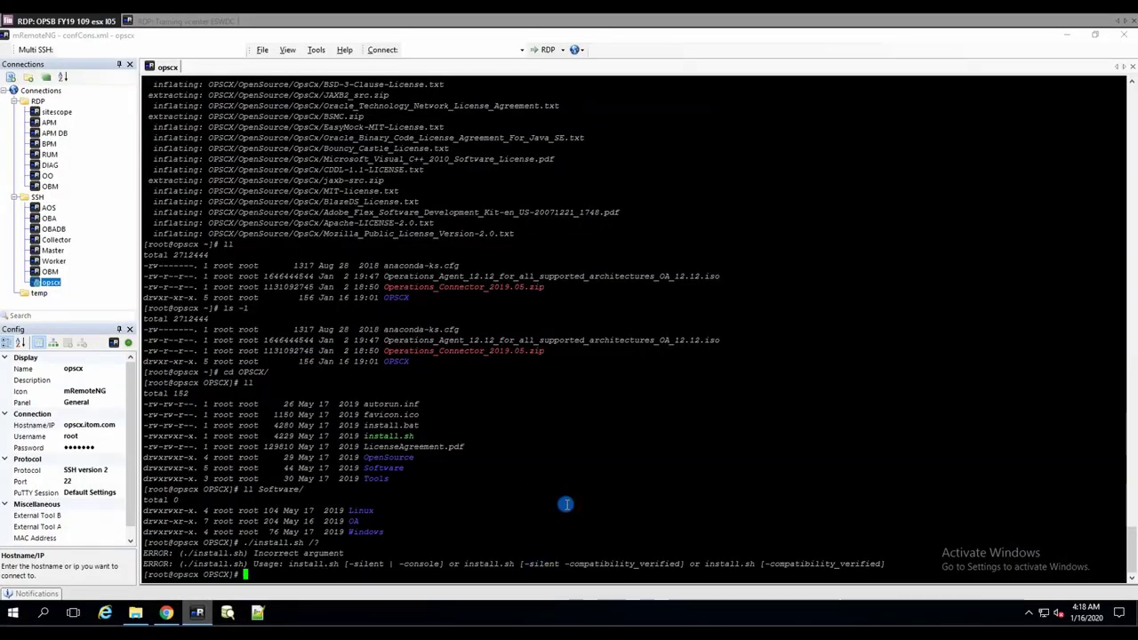
key(Up)
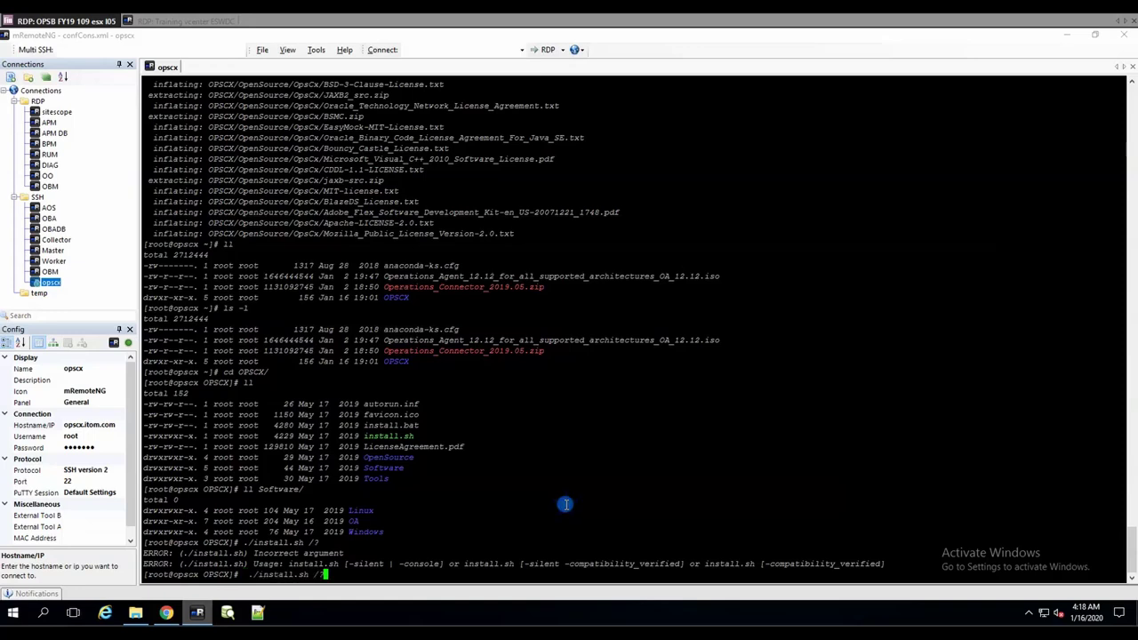
key(BackSpace)
key(BackSpace)
text(-console)
key(Return)
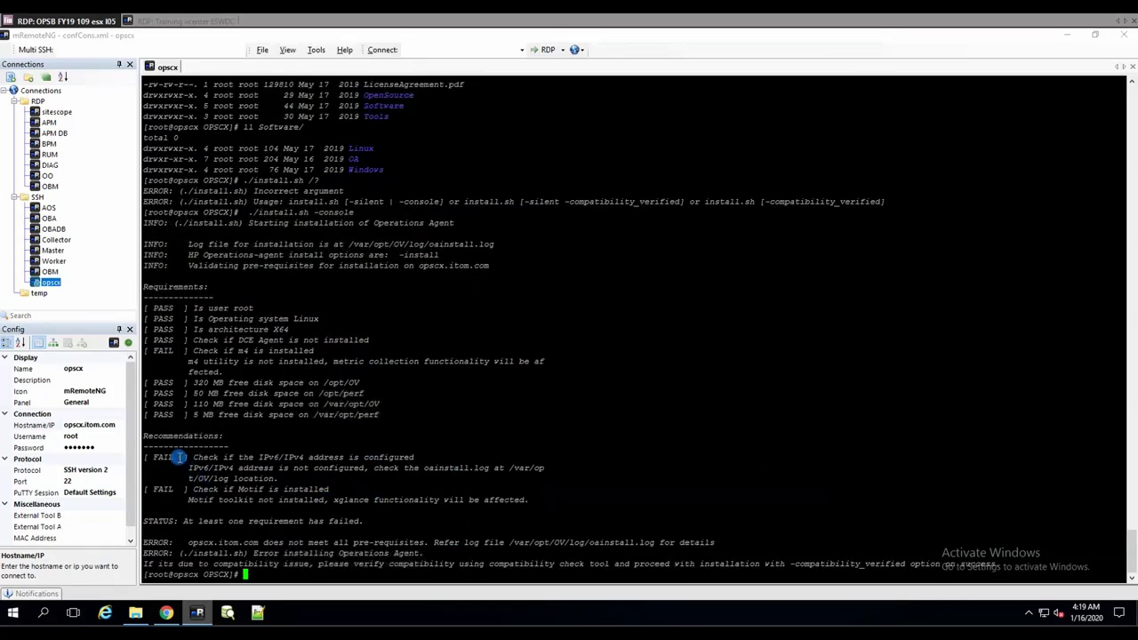
Examine the failed requirement and recommendation checks in the installer output, including the IPv6/IPv4, Motif and m4 entries.
drag(146, 457, 459, 494)
click(459, 493)
drag(191, 489, 363, 505)
click(376, 501)
drag(153, 457, 378, 490)
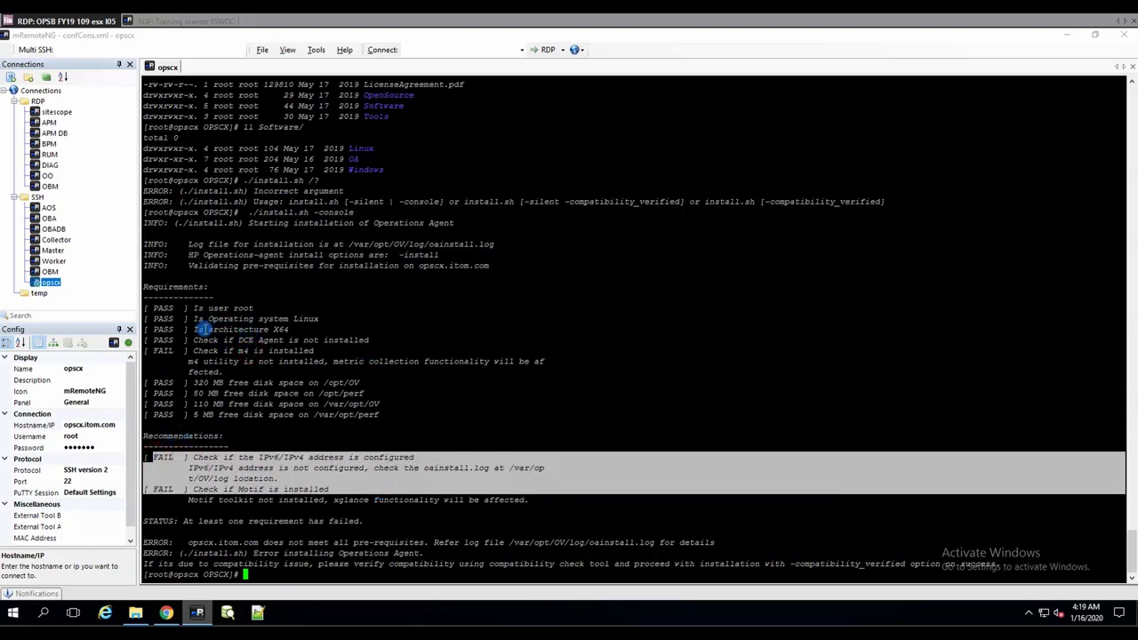
double_click(205, 350)
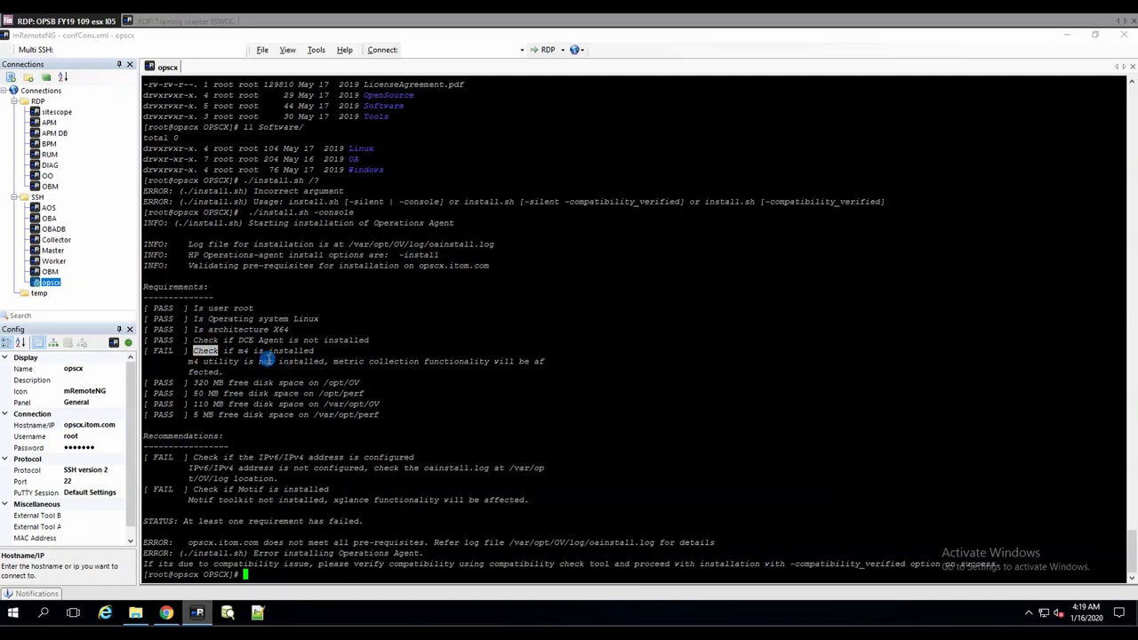
click(495, 366)
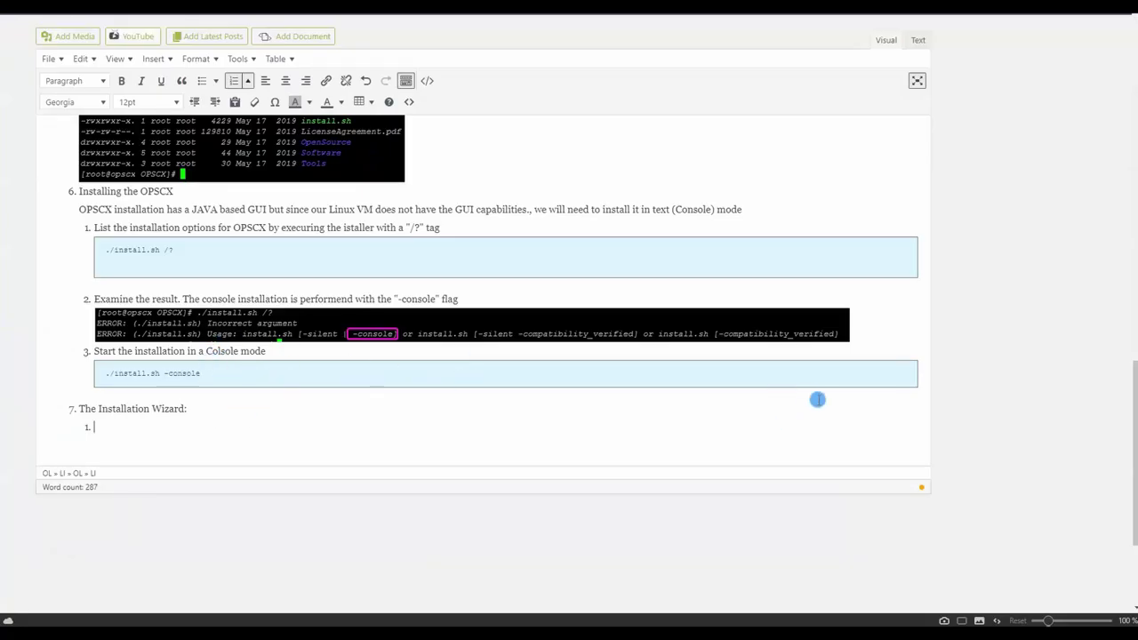
Back in the post, add nested item 4 above "The Installation Wizard:" reading "CHeck the result. The installation fails due to a missing package".
click(79, 408)
key(Return)
key(Tab)
text(The)
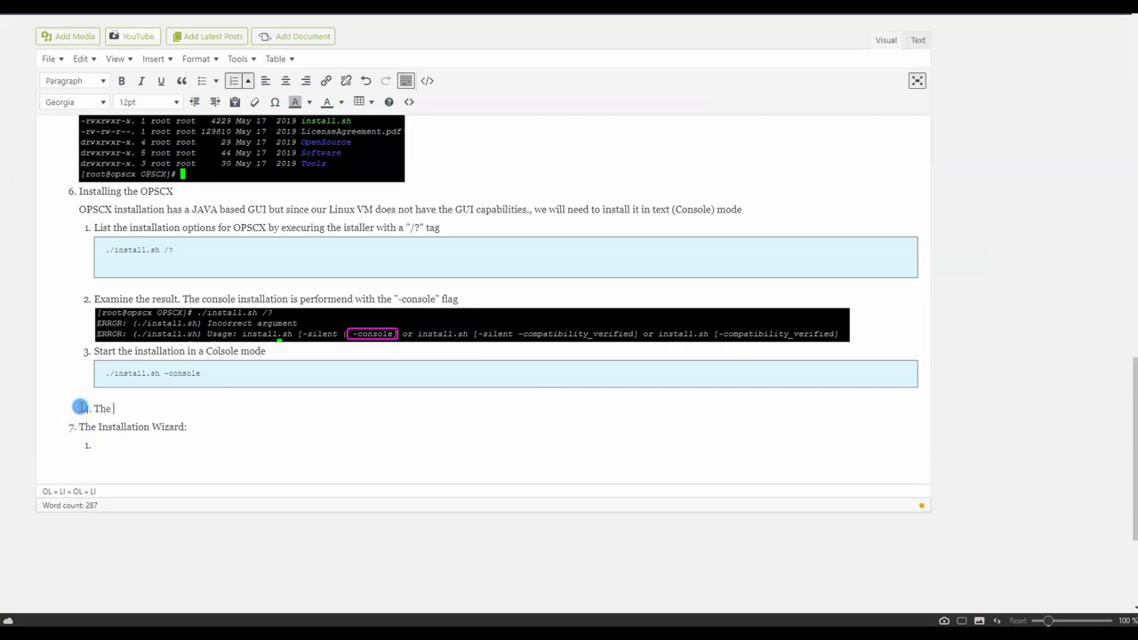
key(BackSpace)
key(BackSpace)
key(BackSpace)
key(BackSpace)
text(CHeck the result. The is)
text(s)
key(BackSpace)
text(t)
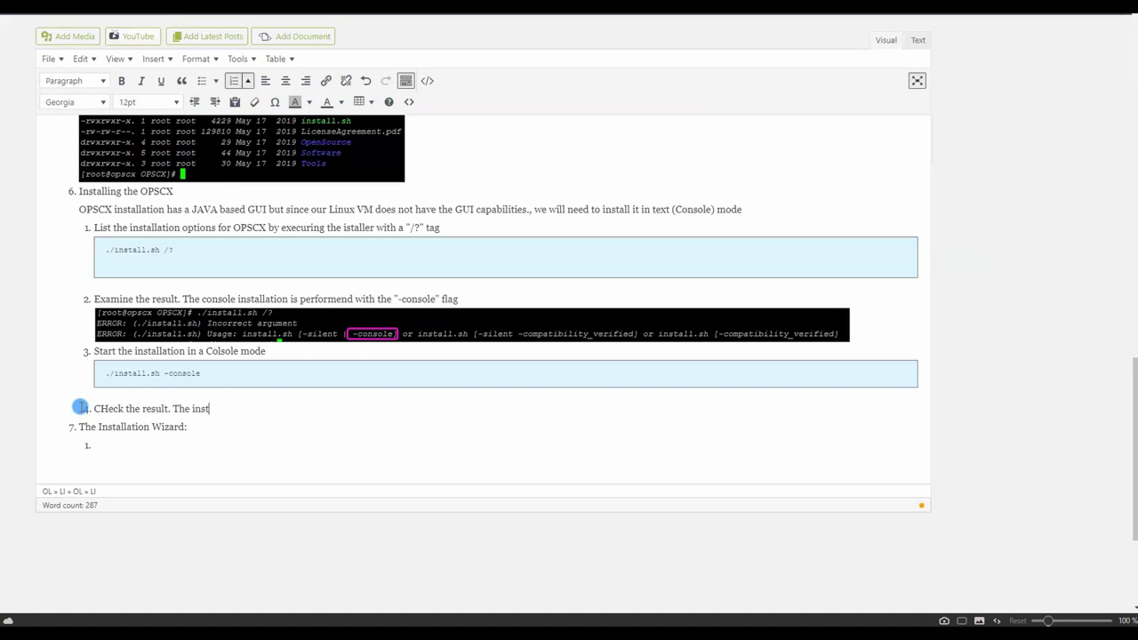
text(allation fails due to a missing package)
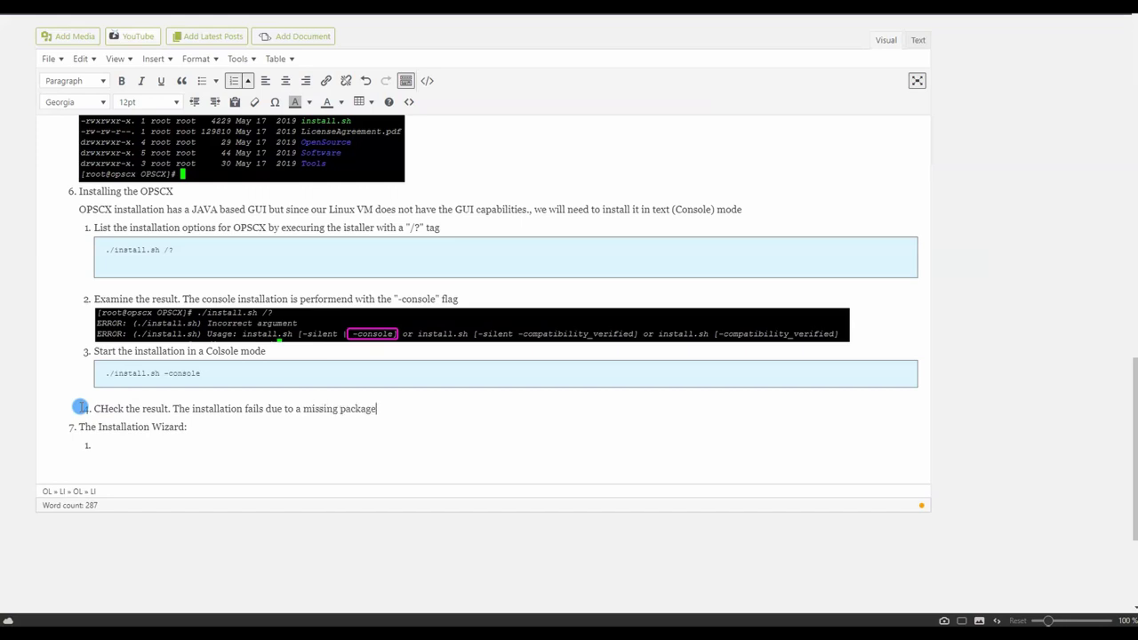
Correct nested item 4 to read "Check the result. The installation fails due to a missing package." and add an empty line below it.
text( .)
drag(106, 409, 115, 409)
key(BackSpace)
text(H)
key(BackSpace)
text(h)
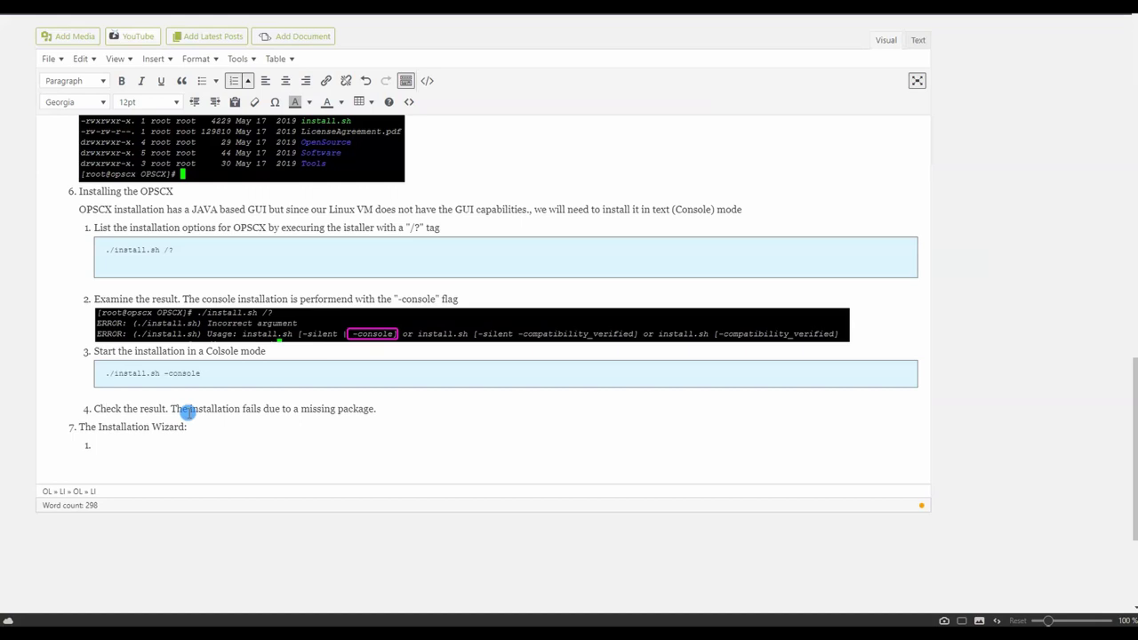
click(401, 410)
key(Return)
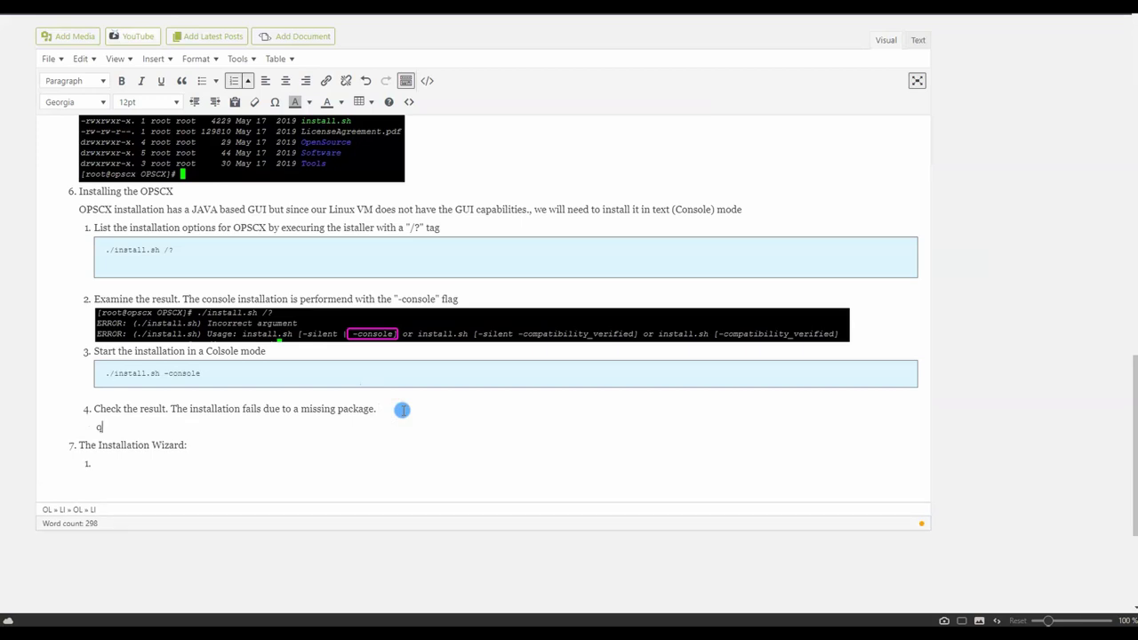
In the mRemoteNG terminal, capture the output from ./install.sh -console to the Recommendations heading, boxing the failed m4 check with a rectangle.
key(alt+Tab)
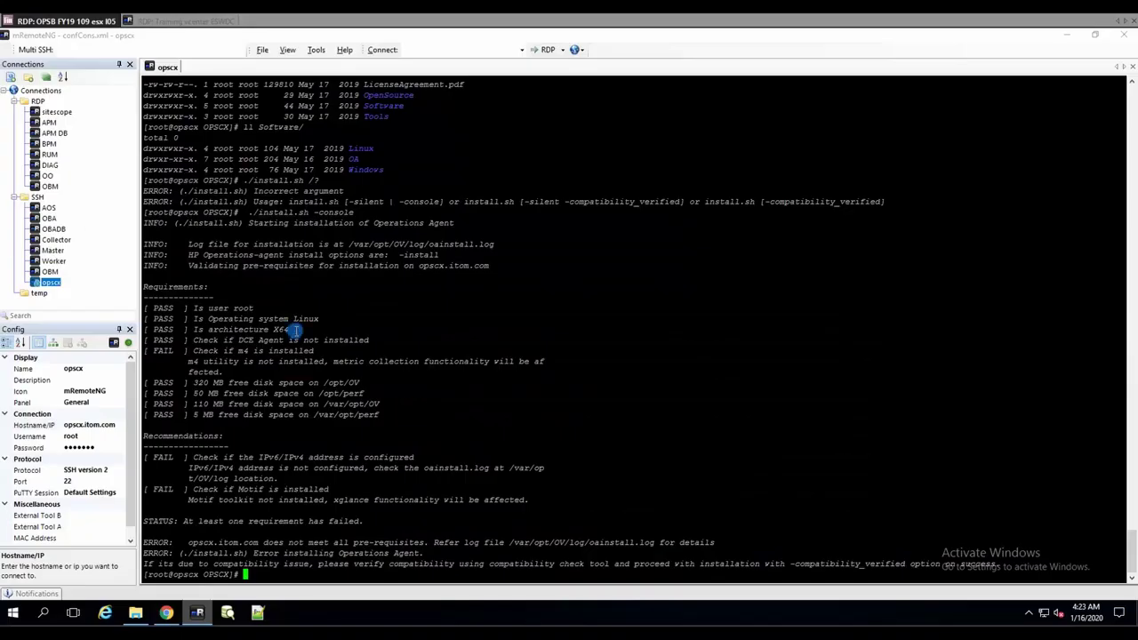
key(Print)
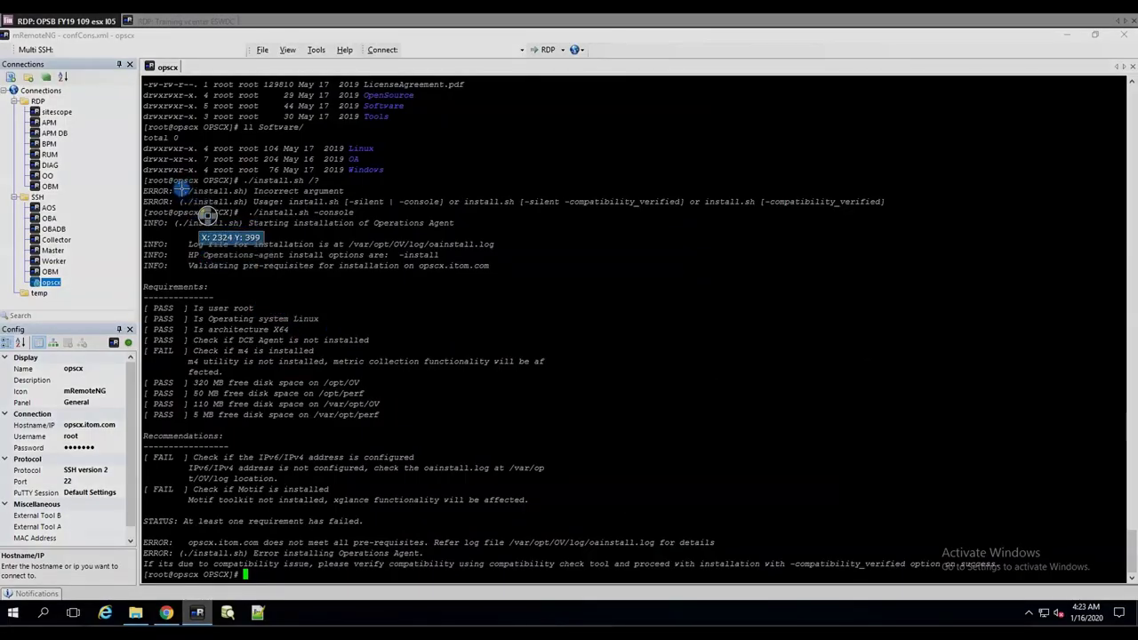
drag(143, 192, 582, 460)
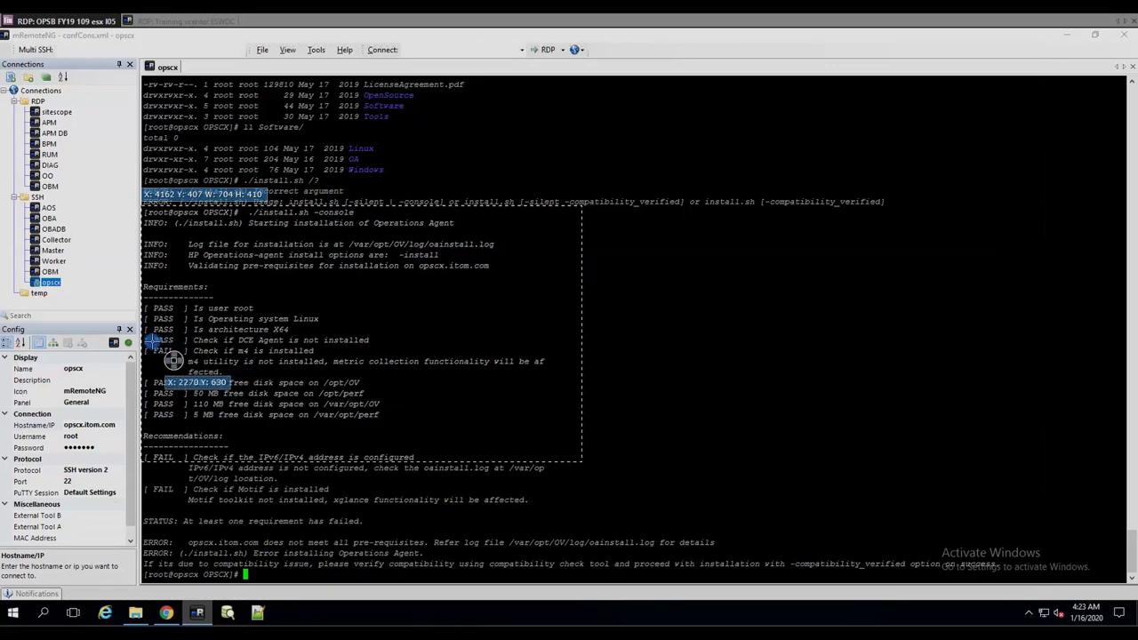
drag(142, 344, 561, 380)
double_click(561, 381)
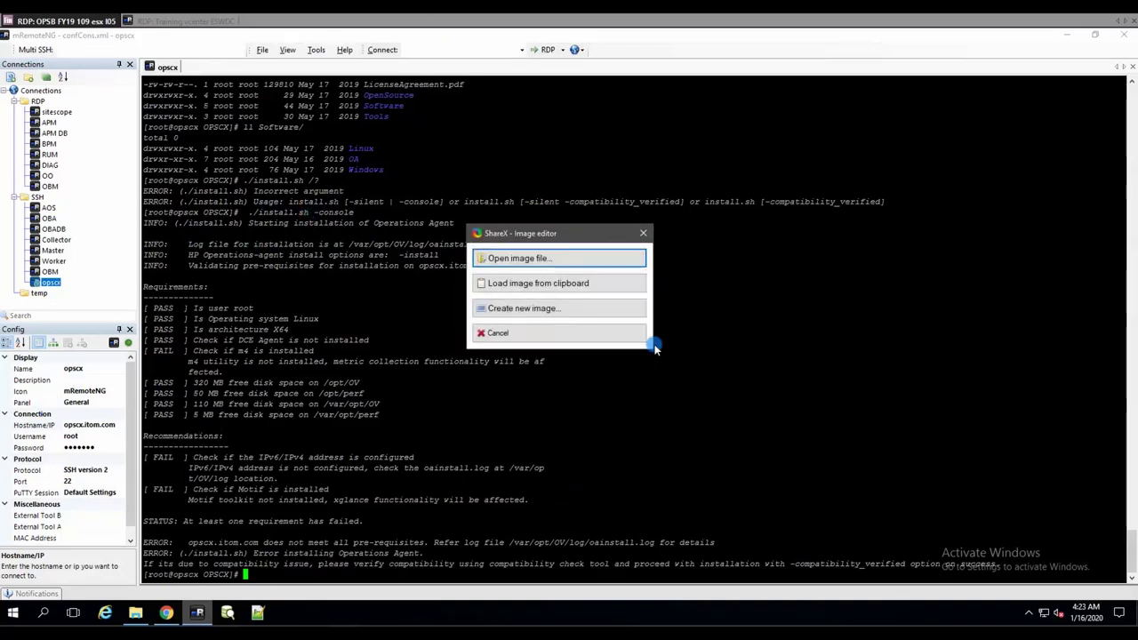
Load the captured screenshot from the clipboard into the ShareX image editor.
click(566, 261)
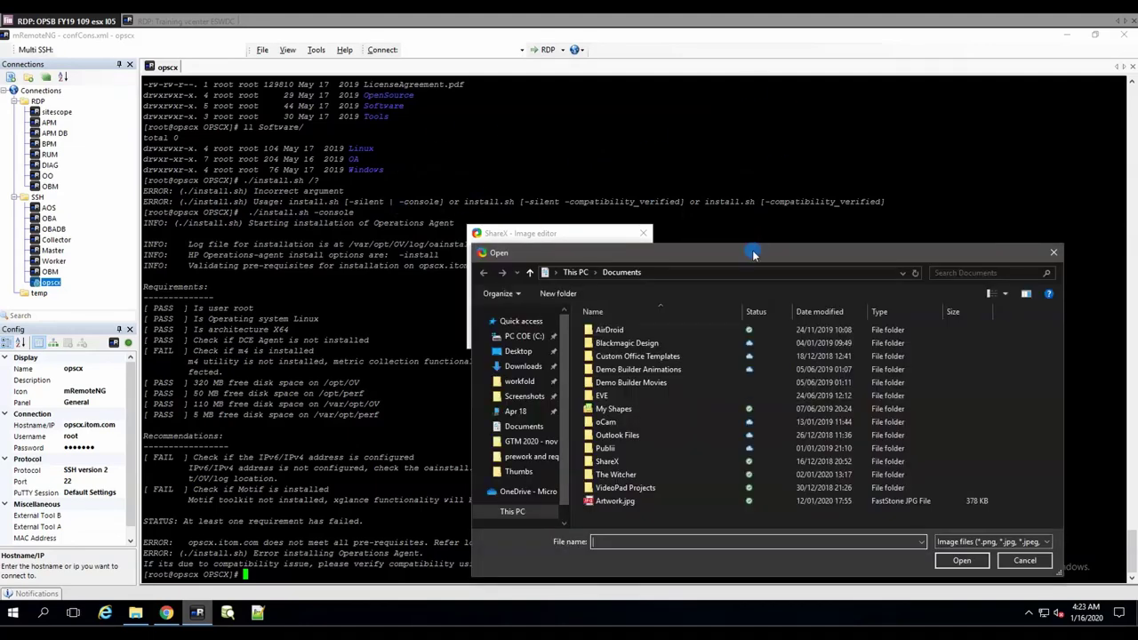
key(Escape)
click(548, 283)
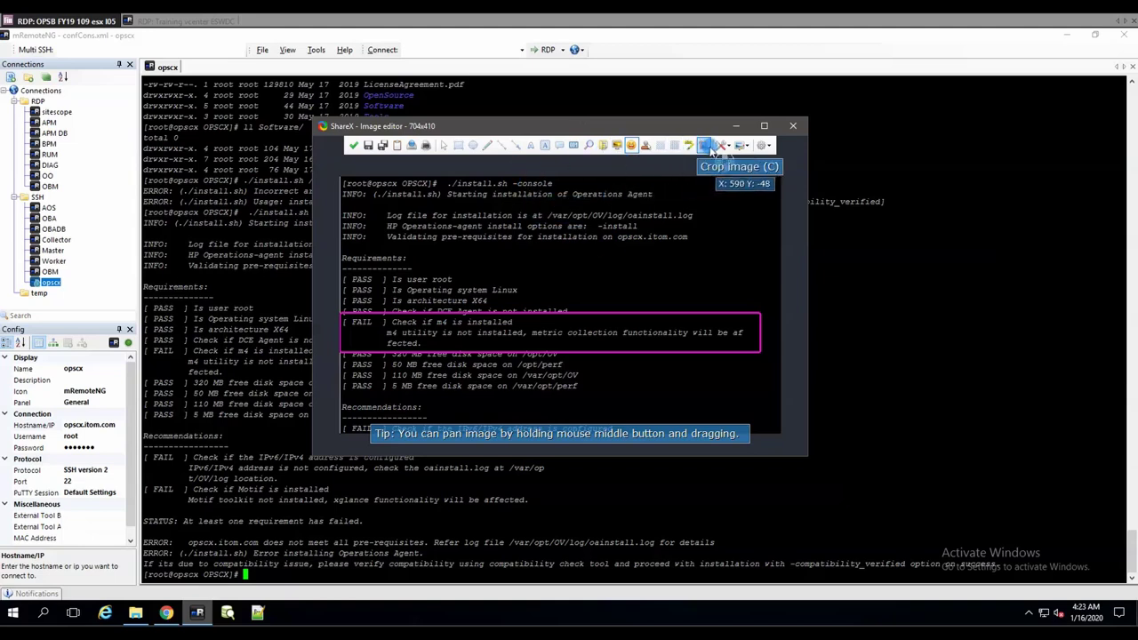
click(743, 146)
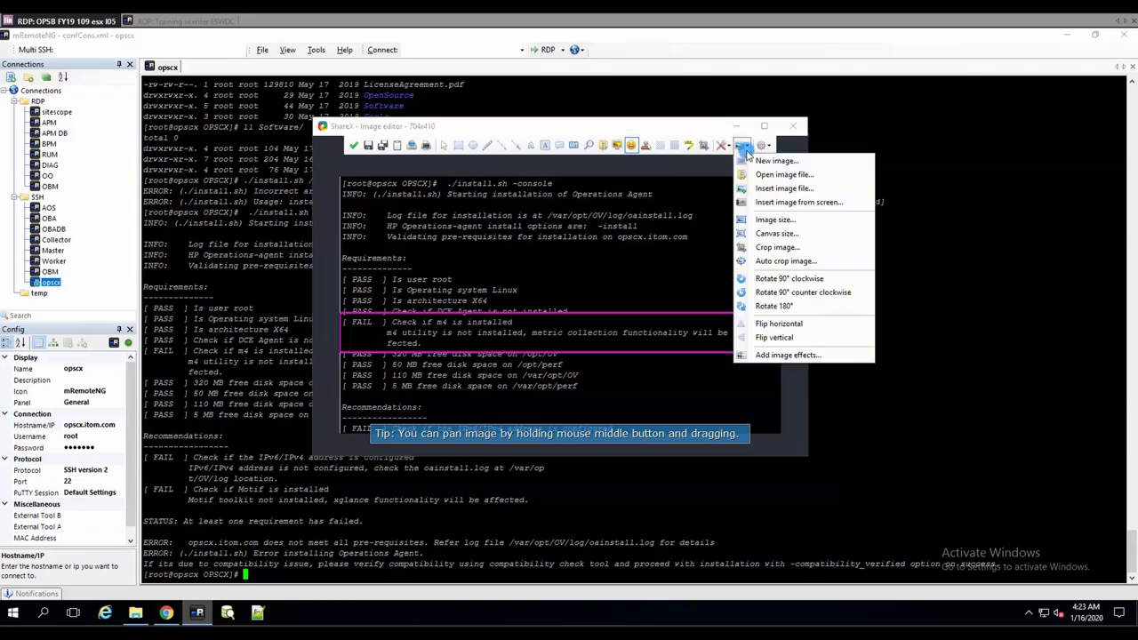
click(726, 148)
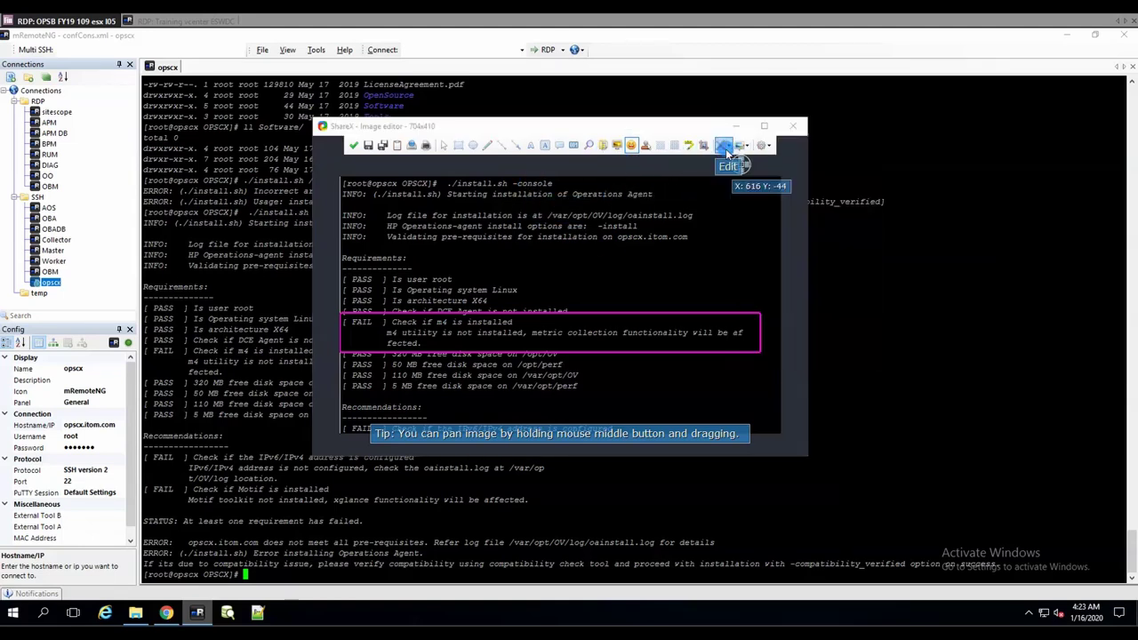
click(725, 149)
click(726, 149)
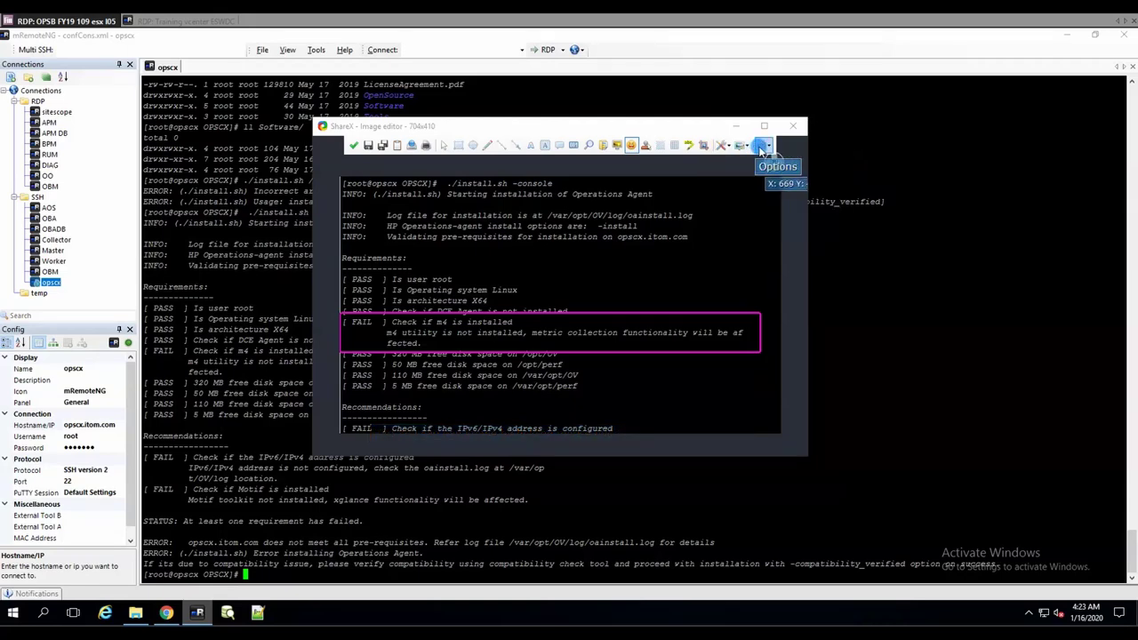
click(720, 149)
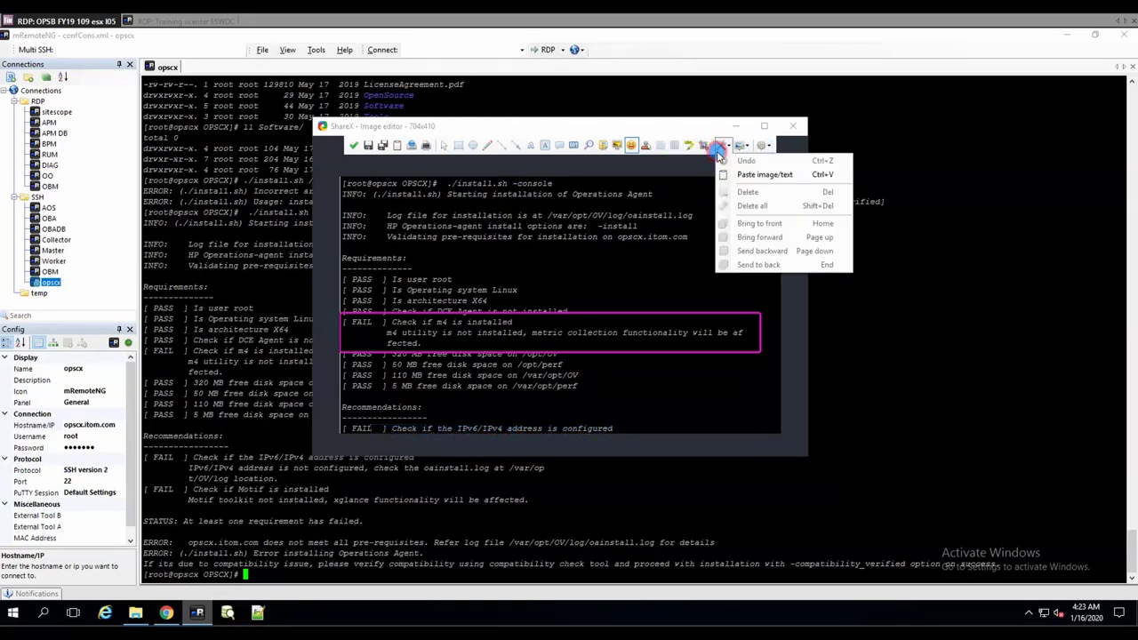
click(643, 203)
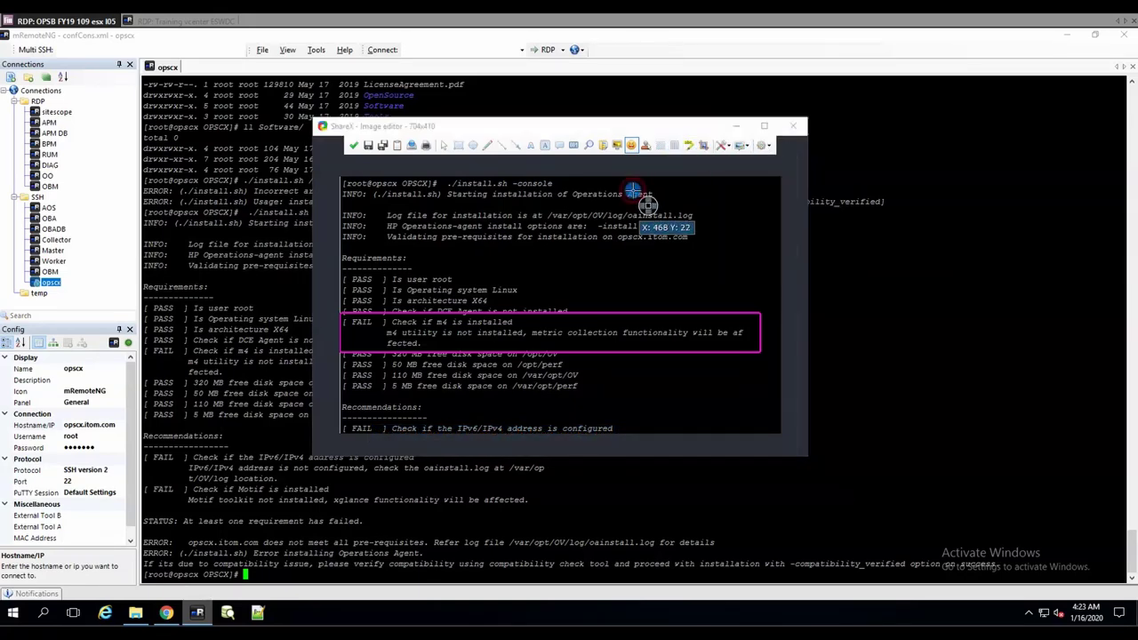
click(789, 112)
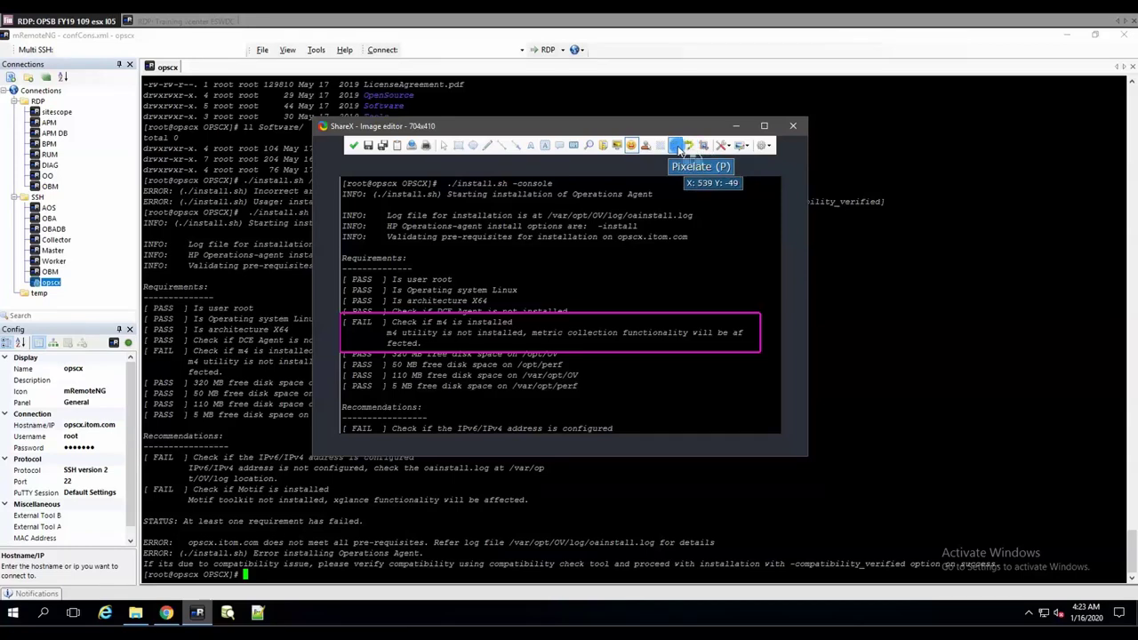
Open the image effects settings for the screenshot in the ShareX image editor.
click(724, 146)
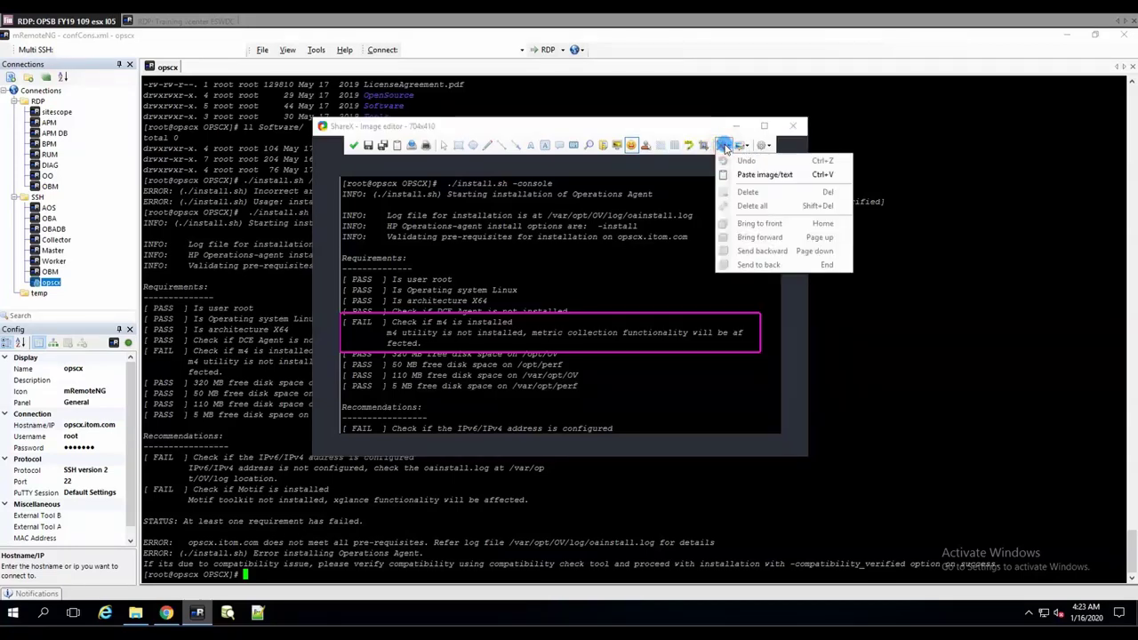
click(742, 147)
click(743, 148)
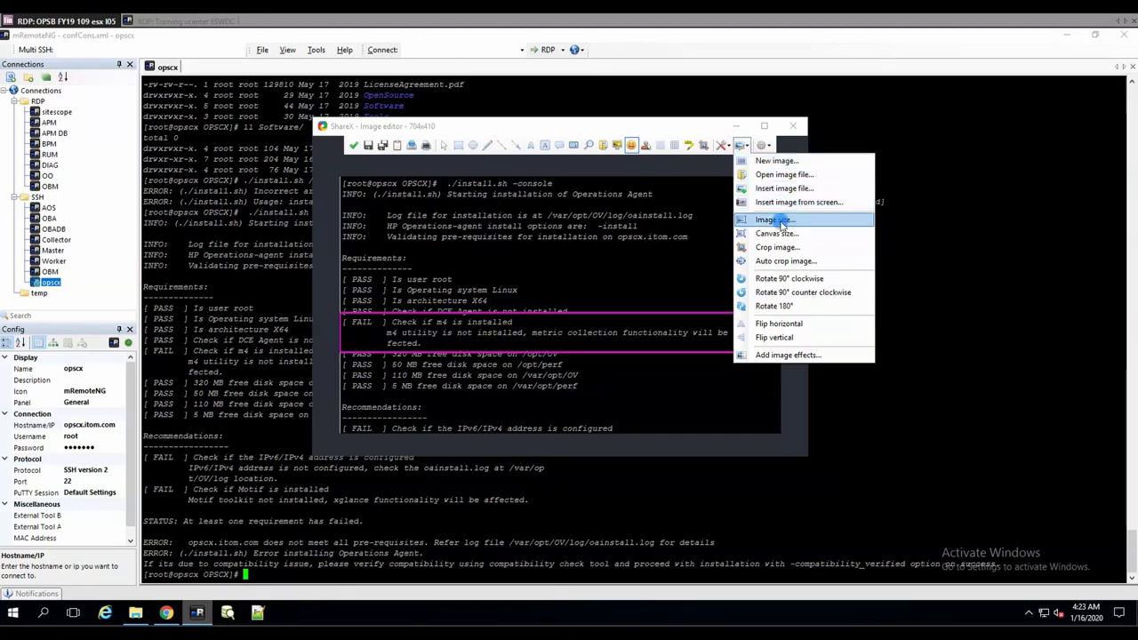
click(775, 355)
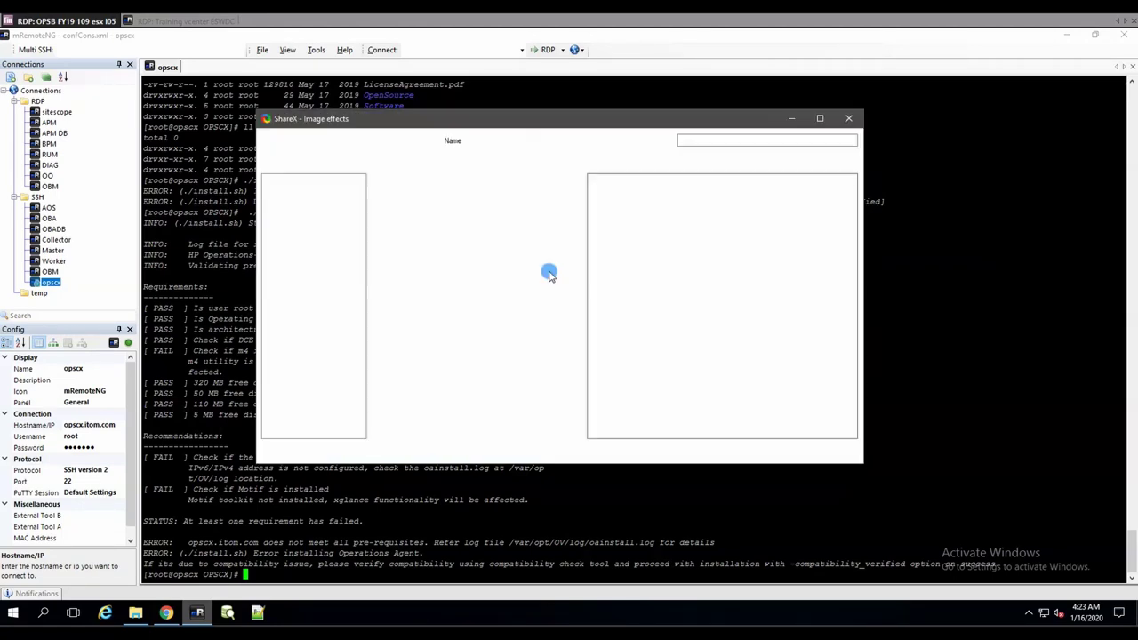
click(754, 460)
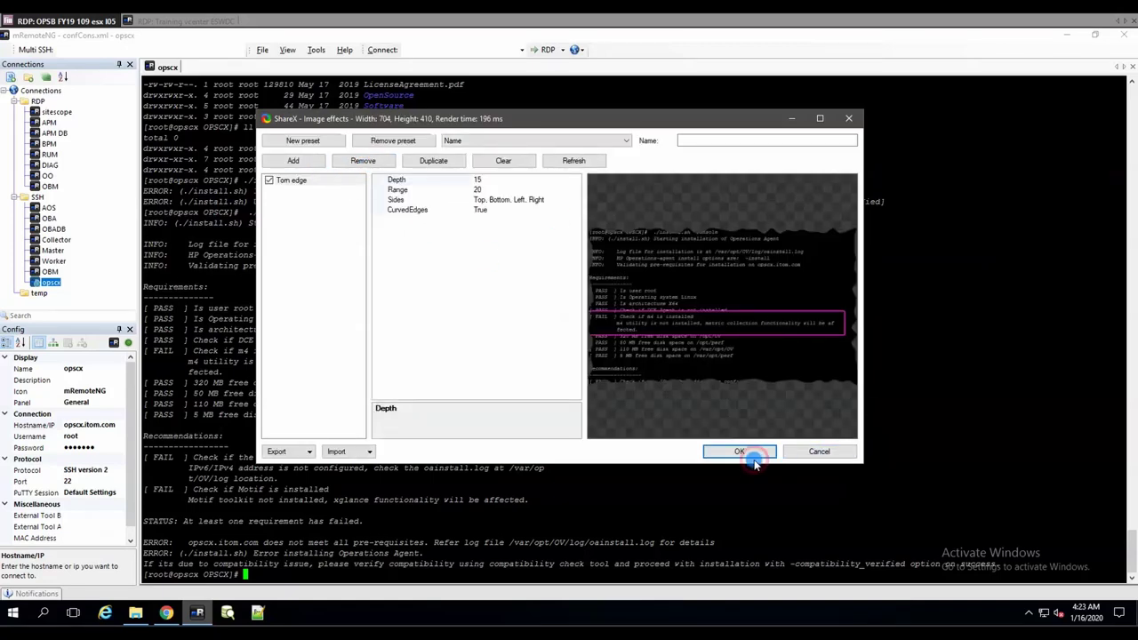
Limit the Torn edge effect to the Bottom and Right sides and apply it to the screenshot.
click(324, 181)
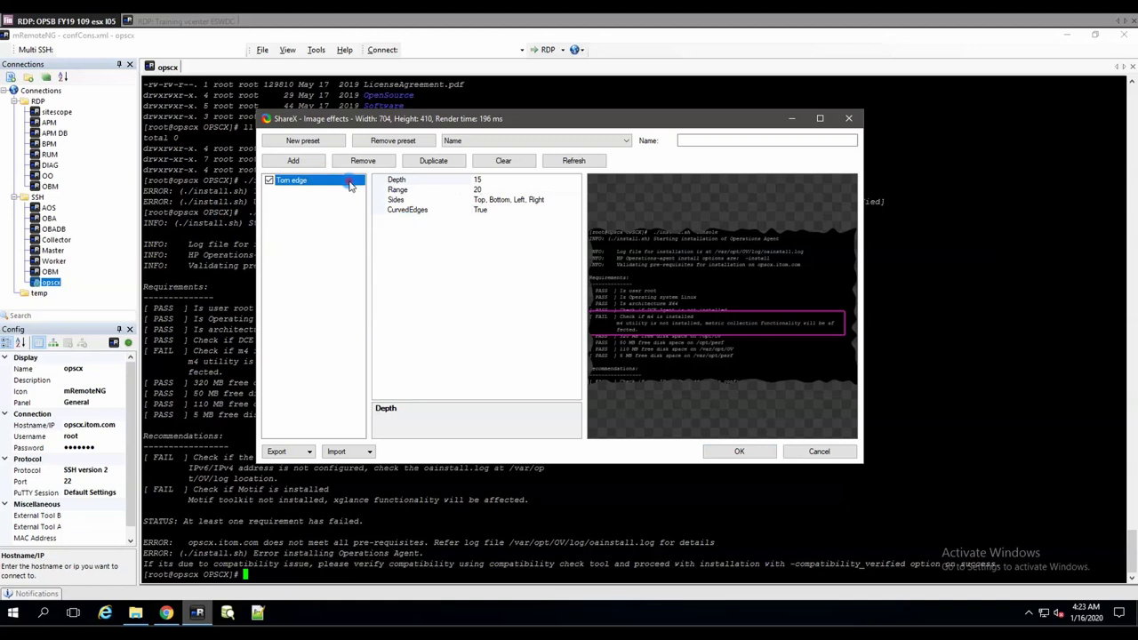
click(329, 182)
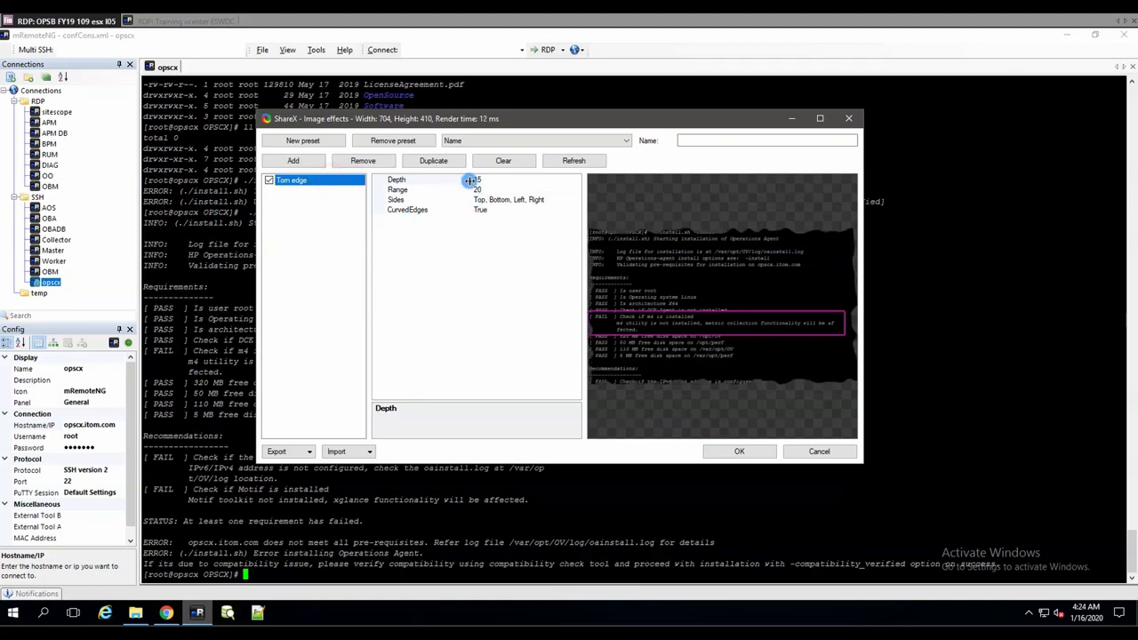
click(469, 180)
click(498, 199)
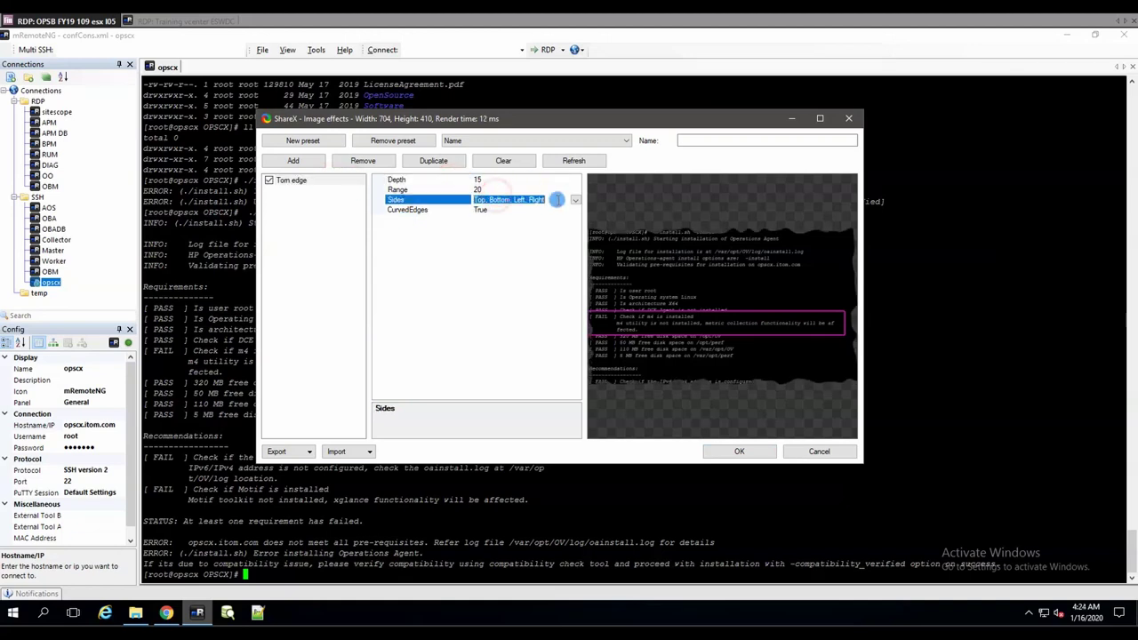
click(574, 200)
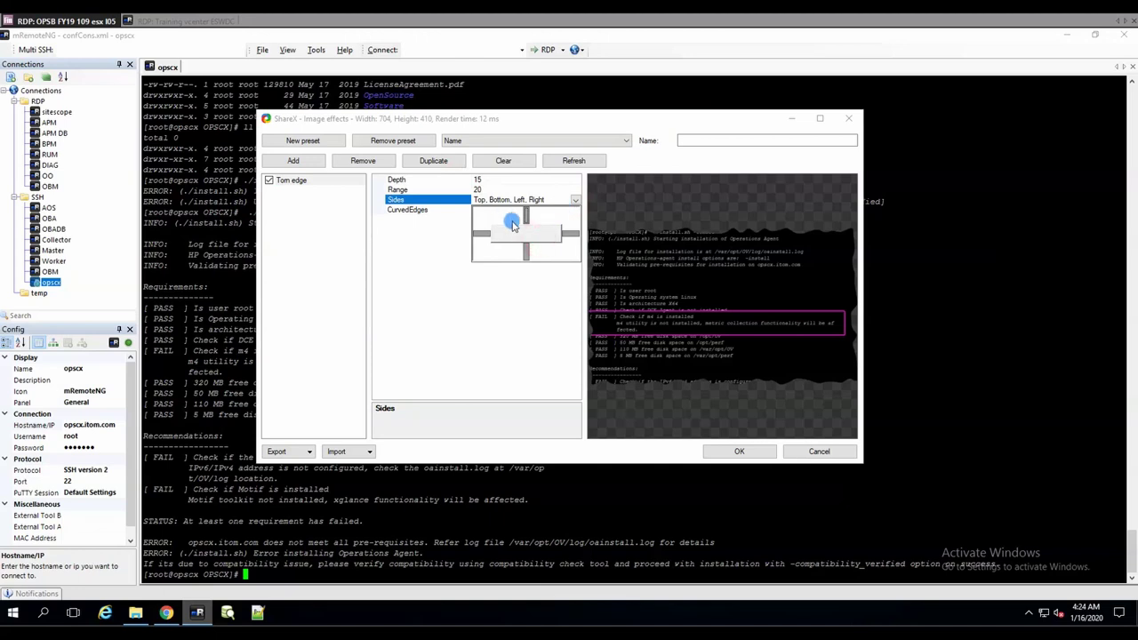
click(481, 233)
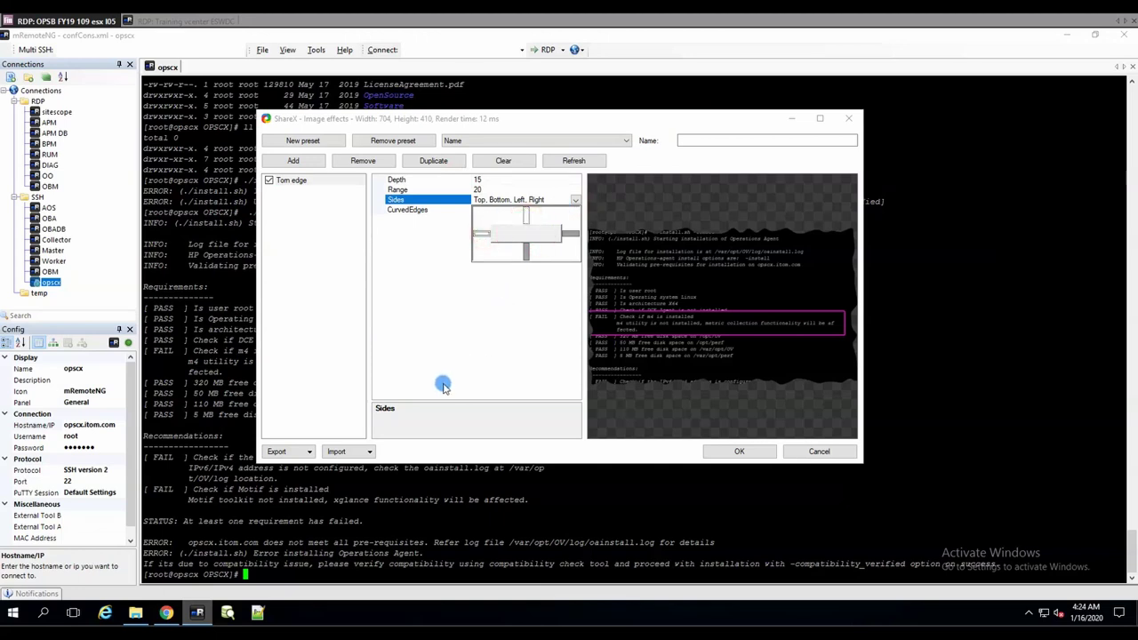
click(555, 332)
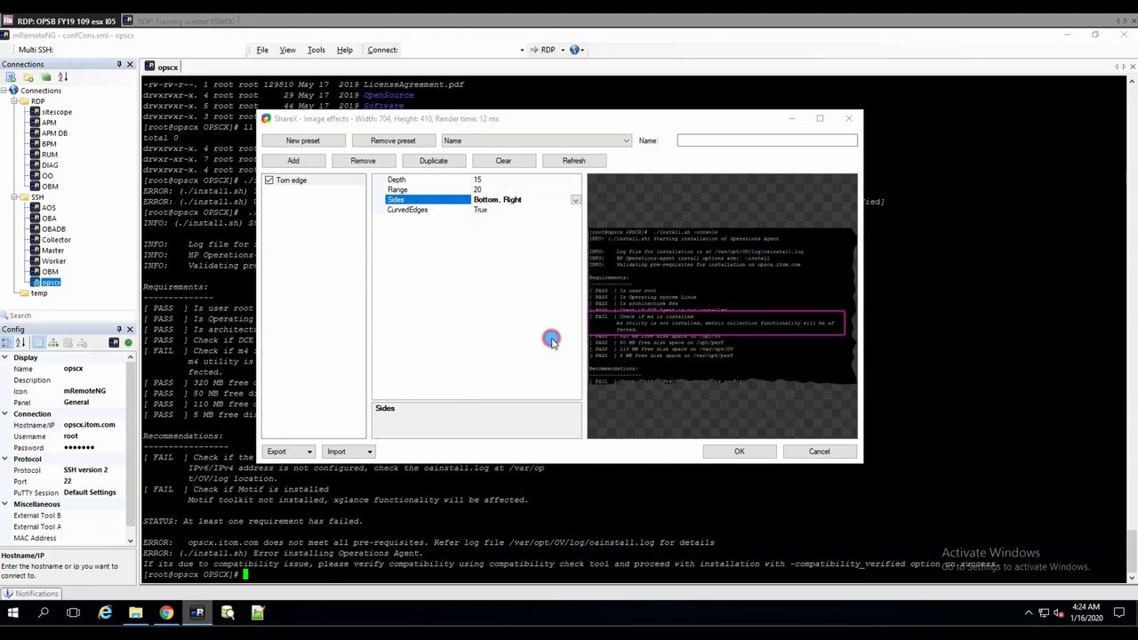
click(738, 453)
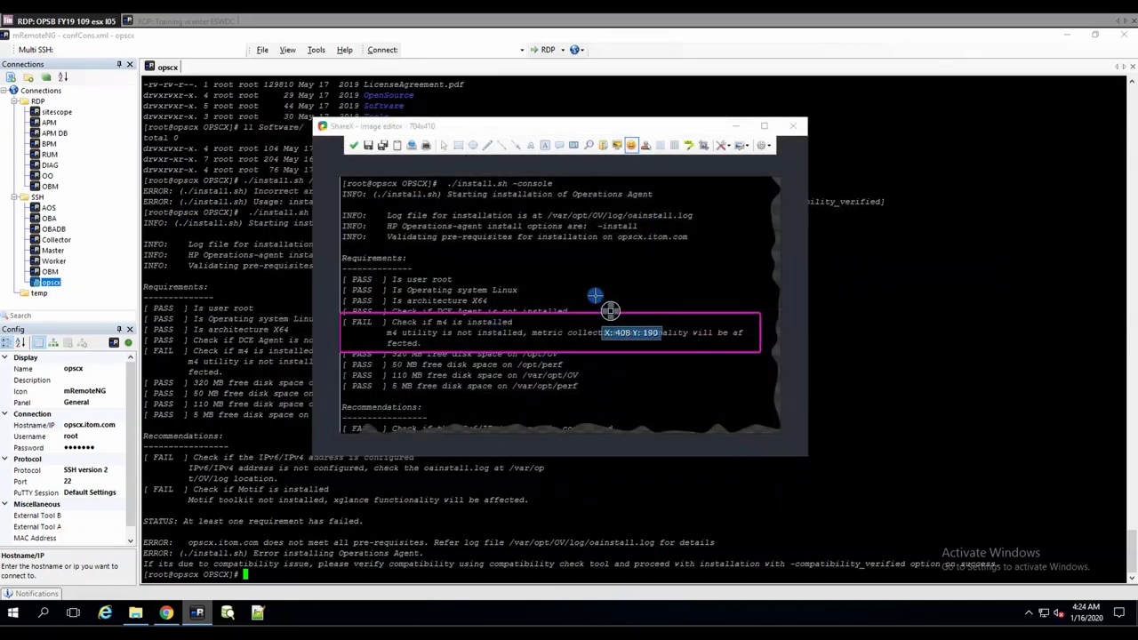
Close the image editor and paste the torn-edge screenshot under nested item 4 of the post.
key(Escape)
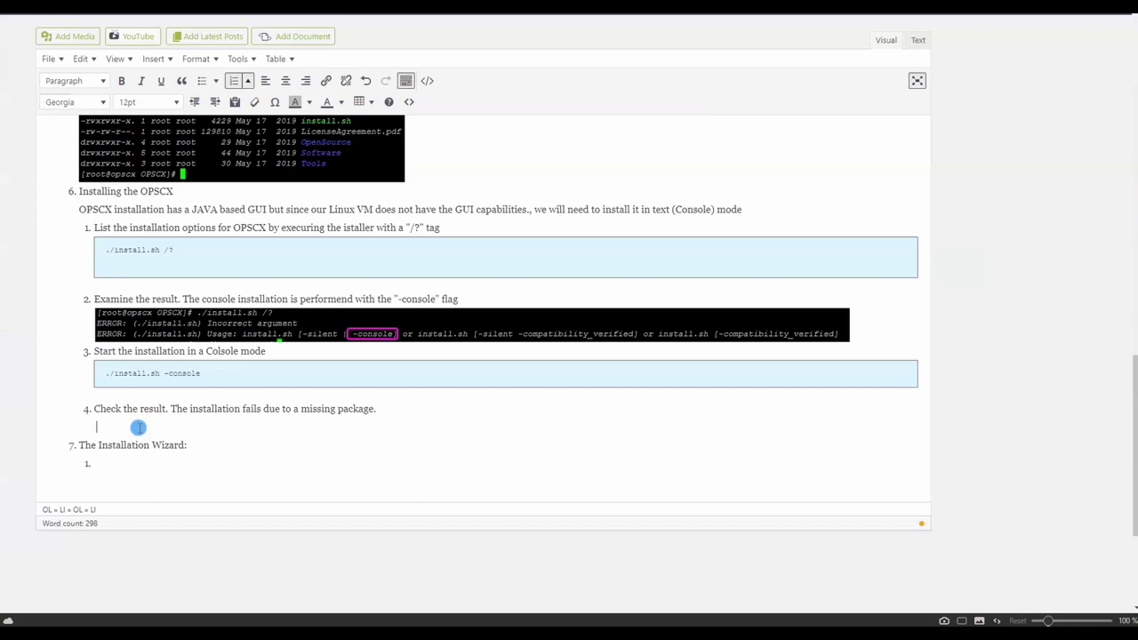
key(ctrl+v)
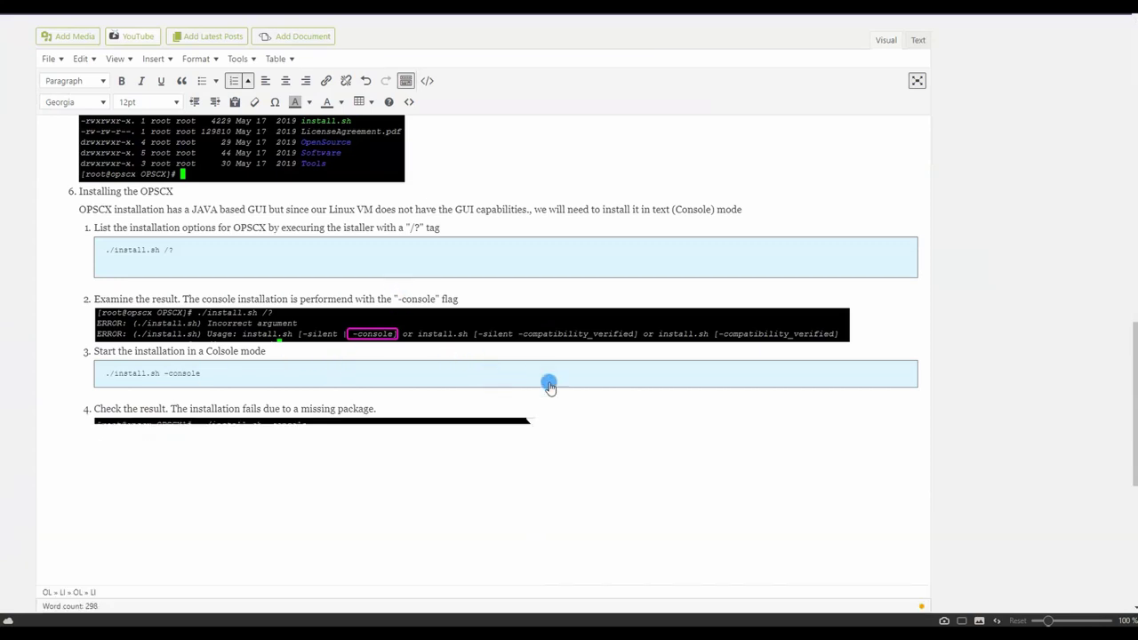
scroll(569, 386, down, 3)
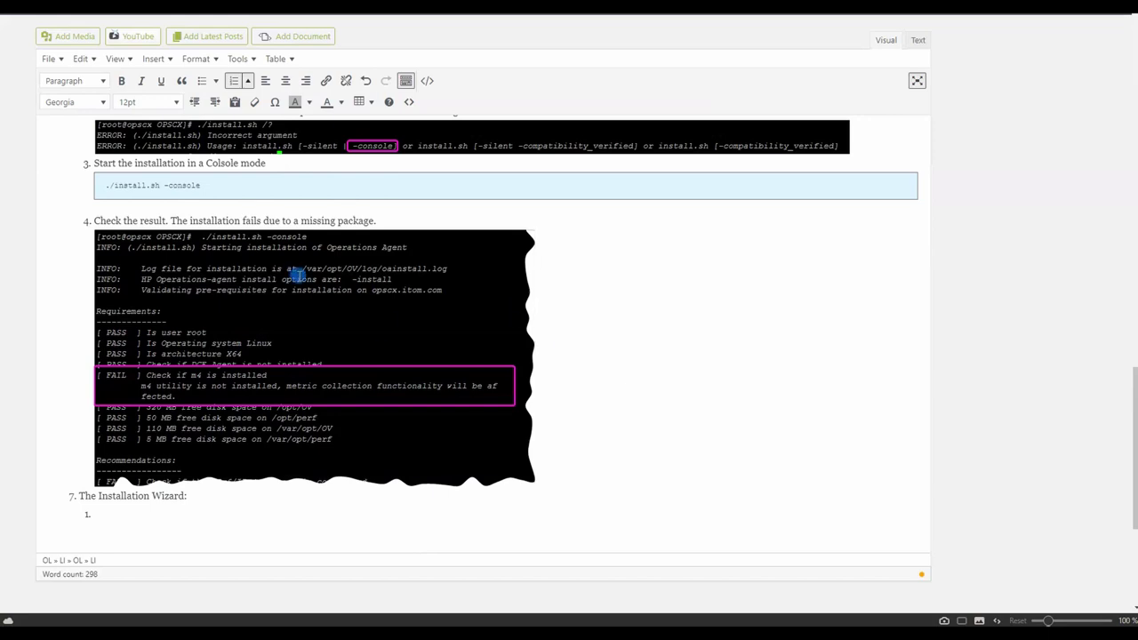
scroll(601, 320, up, 3)
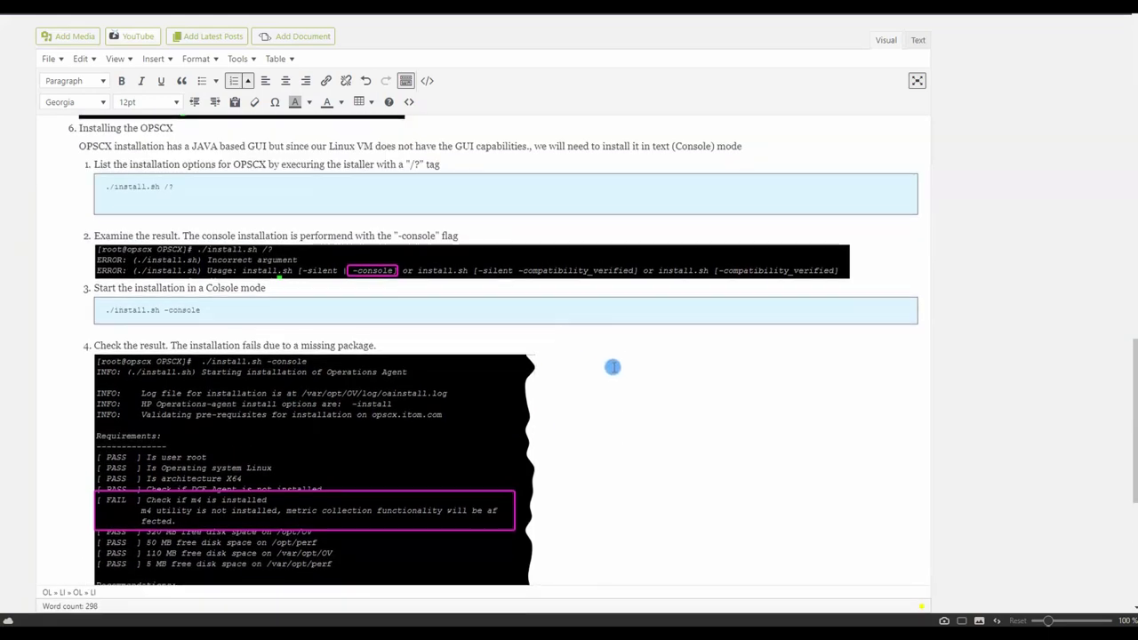
scroll(613, 356, down, 3)
Add nested item 5 after the screenshot reading "Install the missing package.".
click(610, 379)
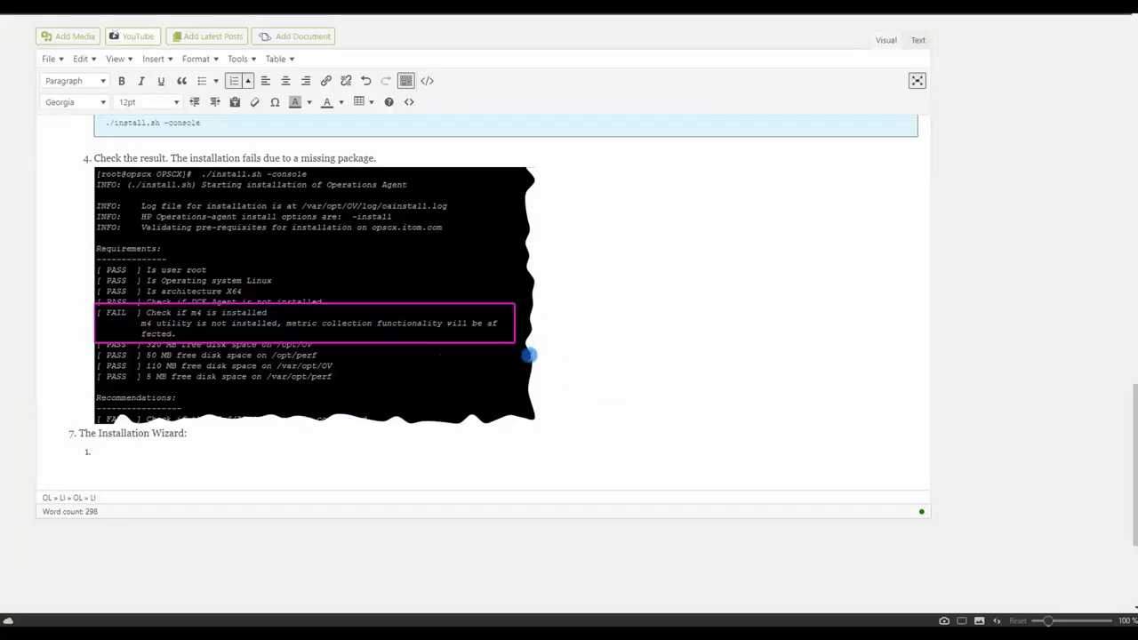
click(542, 338)
key(Return)
text(Insrall the)
key(BackSpace)
key(BackSpace)
key(BackSpace)
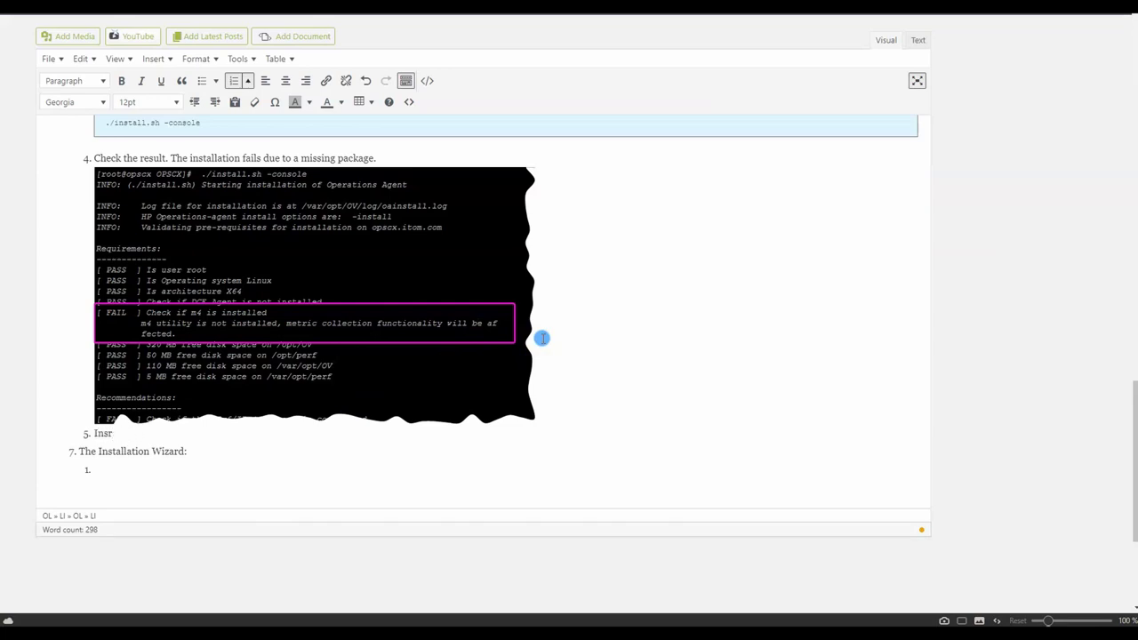
text(tall the missing package.)
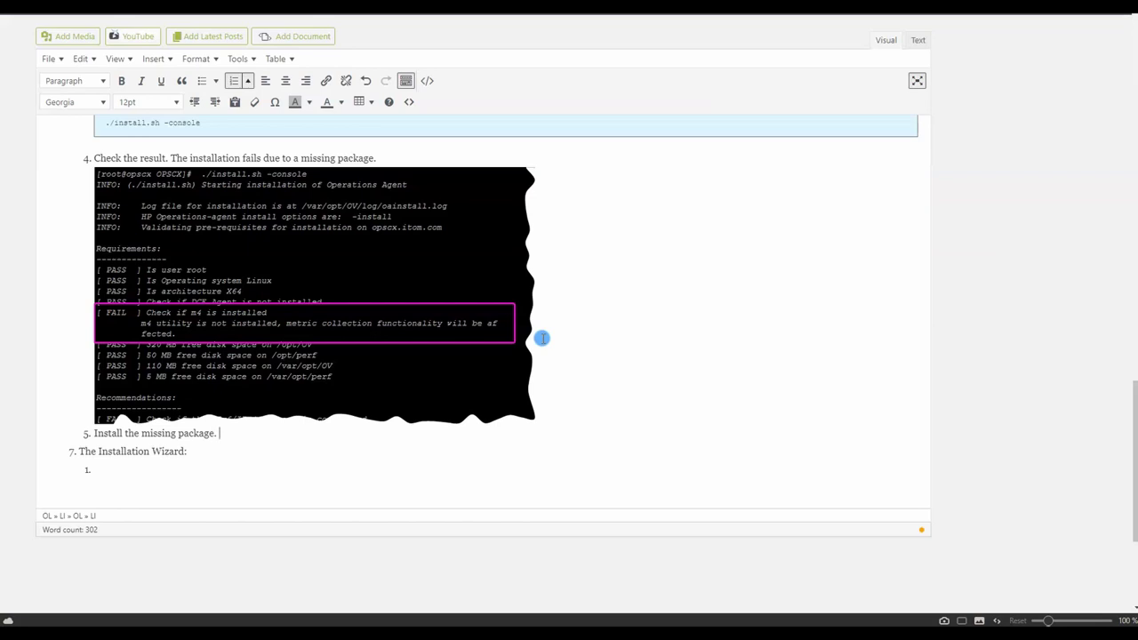
Extend item 5 with "In many cases, OPSB will provide you with the names of the missing pre-requisites in the error messages." and start a new line.
text(the OP)
text(may)
text(y cas)
text(es, OPS)
text(B will provide you with)
text( the name s)
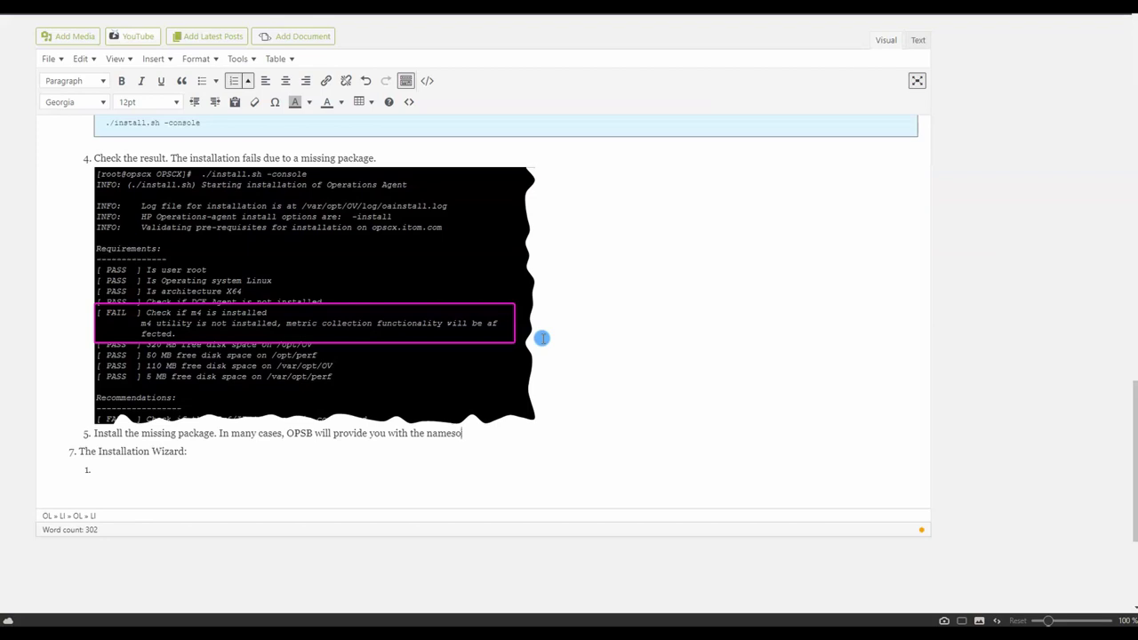
text(of the missing pre-requisites)
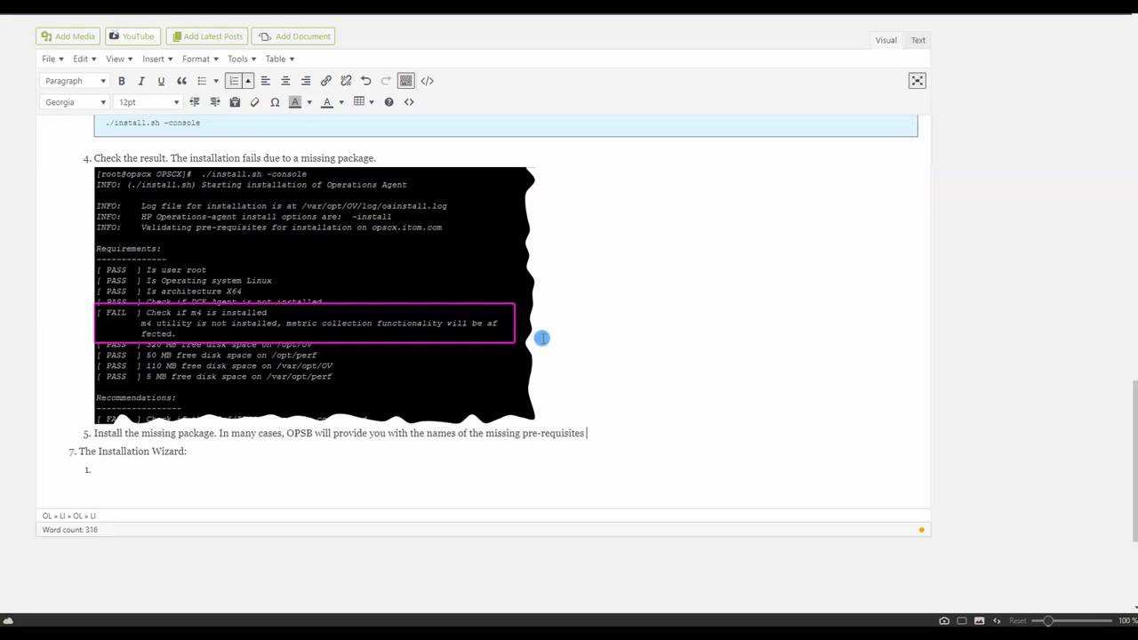
text(in the error messages.)
key(Return)
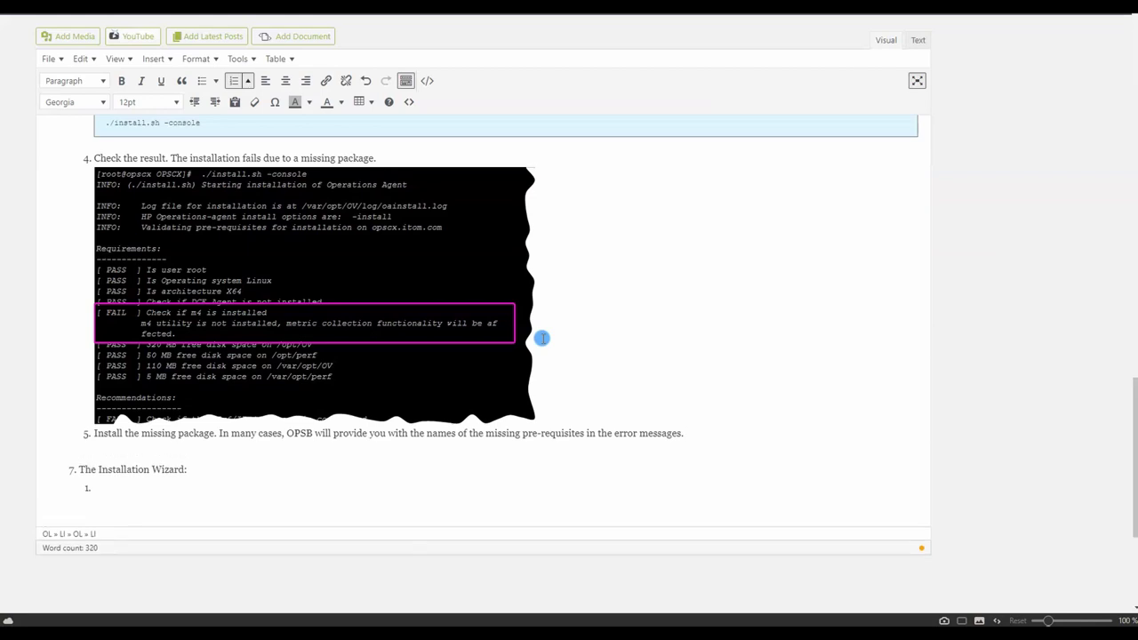
Insert a code block containing "yum install m4 -y" below item 5 and copy the command for reuse.
key(Return)
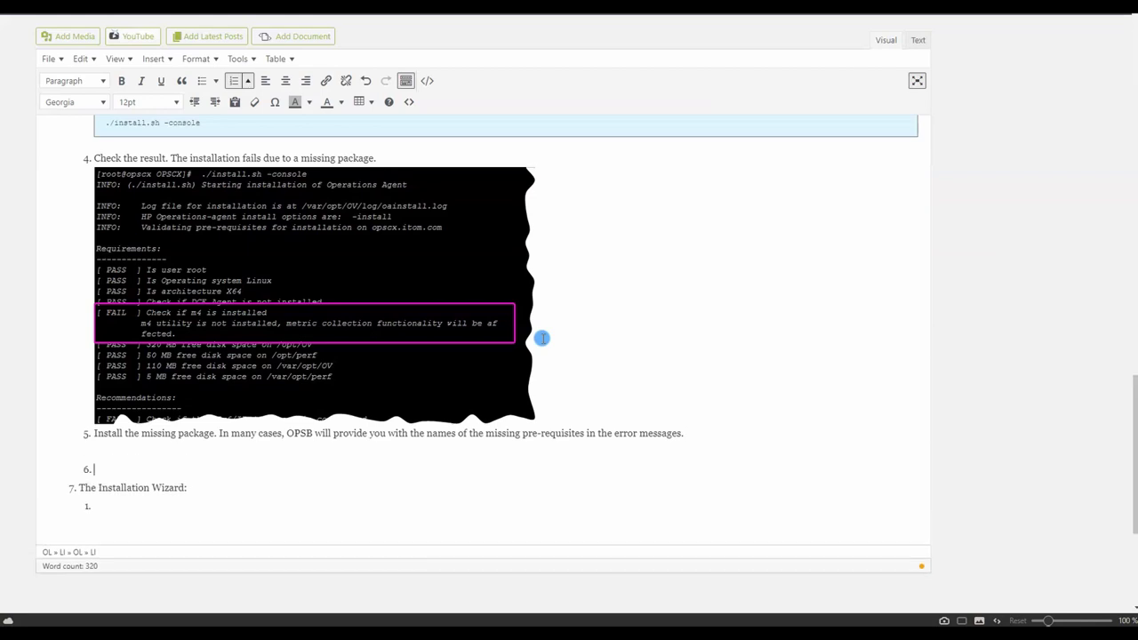
click(429, 80)
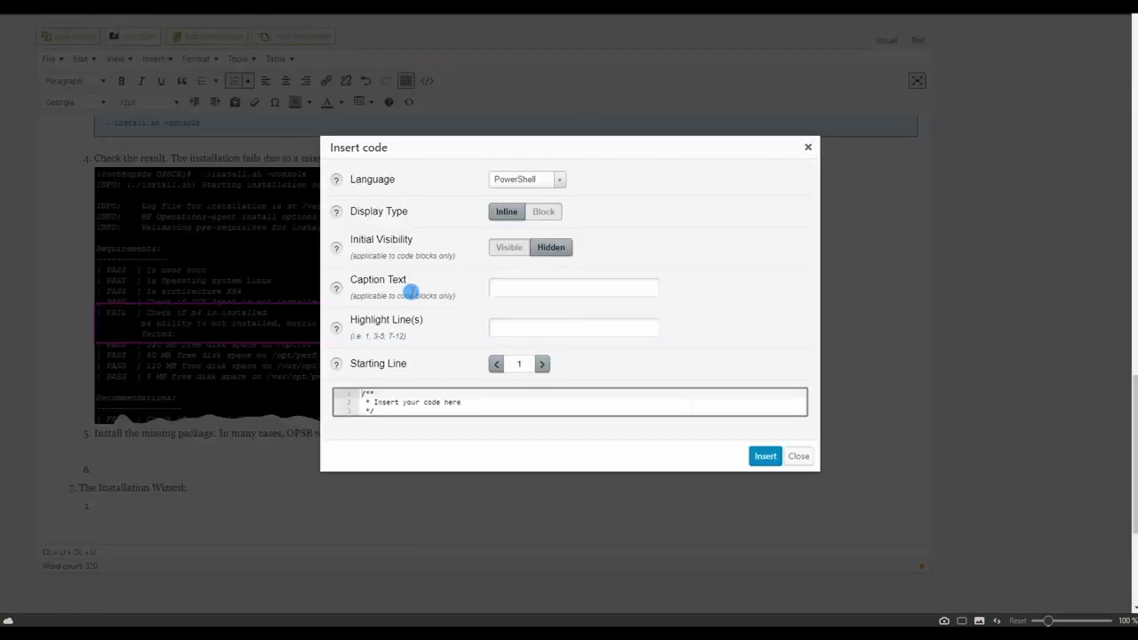
click(401, 401)
key(ctrl+a)
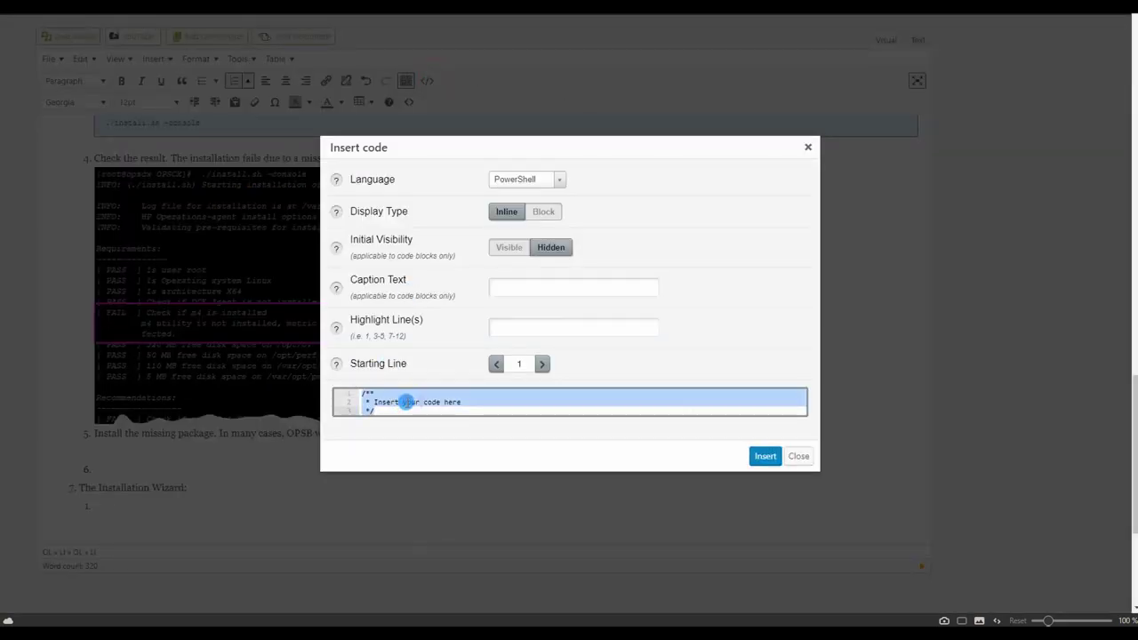
text(yum install m4 -y)
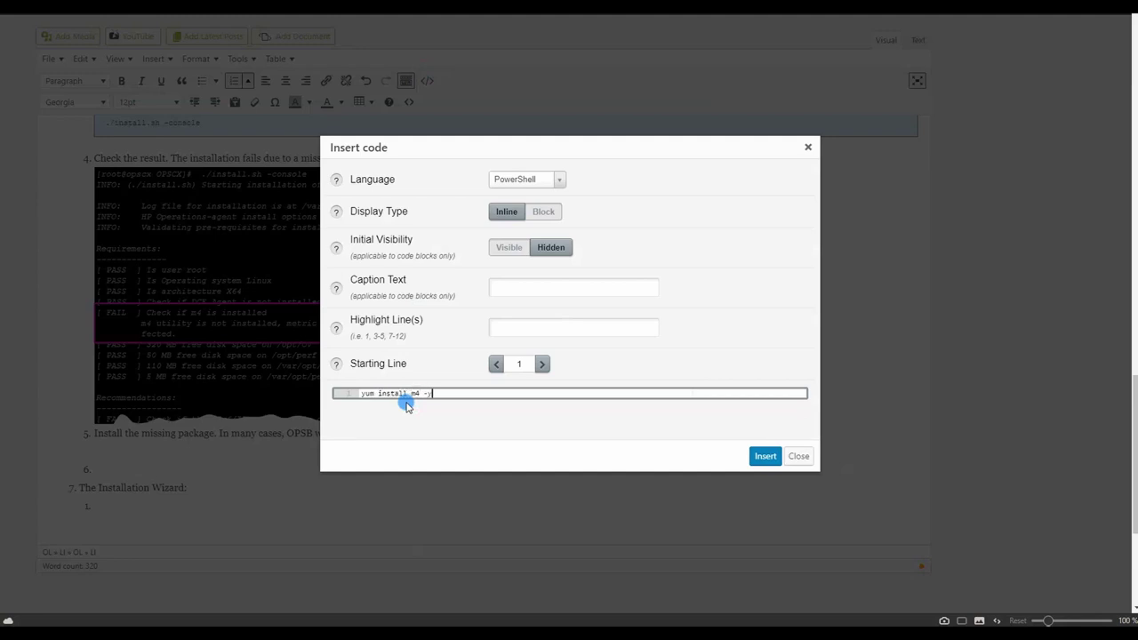
key(ctrl+a)
key(ctrl+c)
click(770, 456)
Remove the stray text after "yum install m4 -y" in the code block and the blank line below it.
drag(564, 454, 180, 466)
key(BackSpace)
text(y)
click(187, 487)
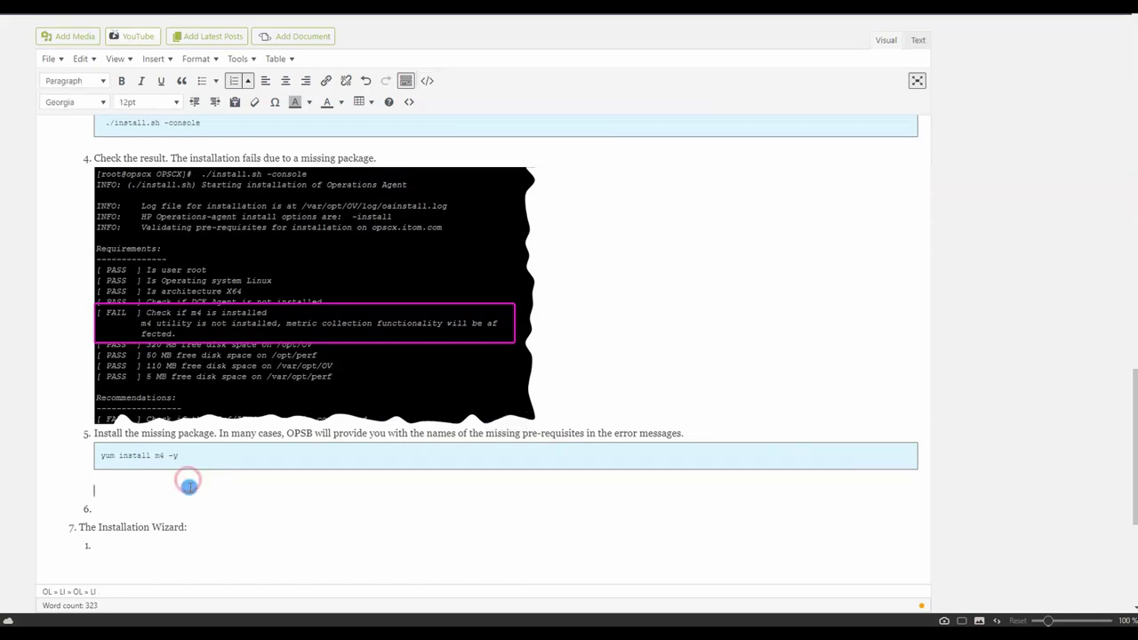
key(BackSpace)
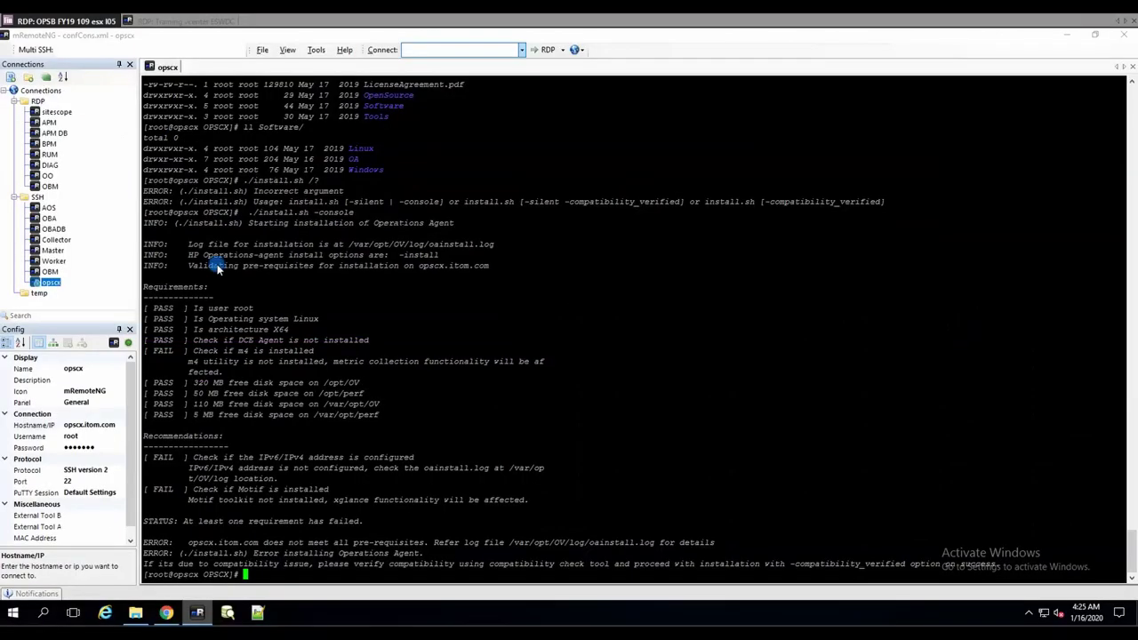
Switch to the opscx session in mRemoteNG, run "yum install m4 -y" and capture the package installation output as a screenshot.
right_click(517, 480)
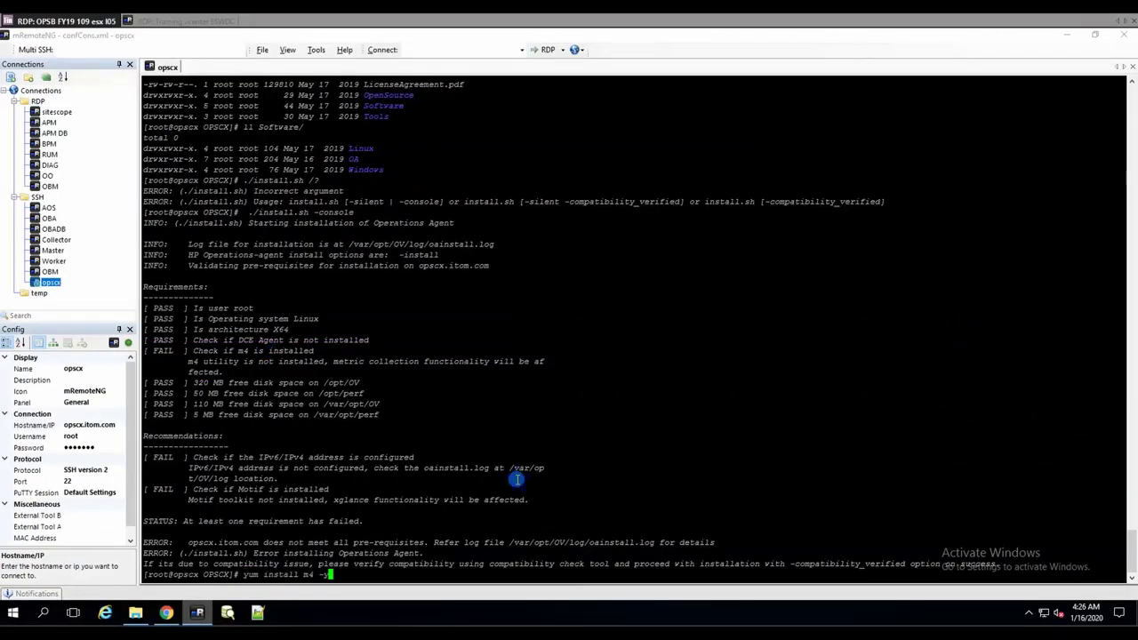
key(Return)
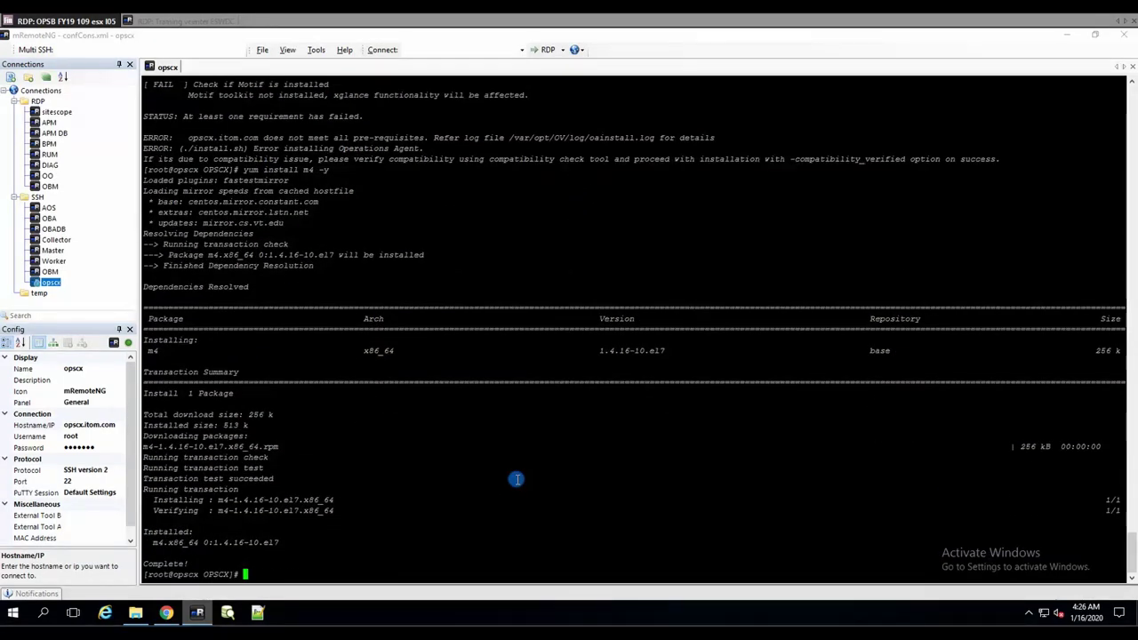
key(Print)
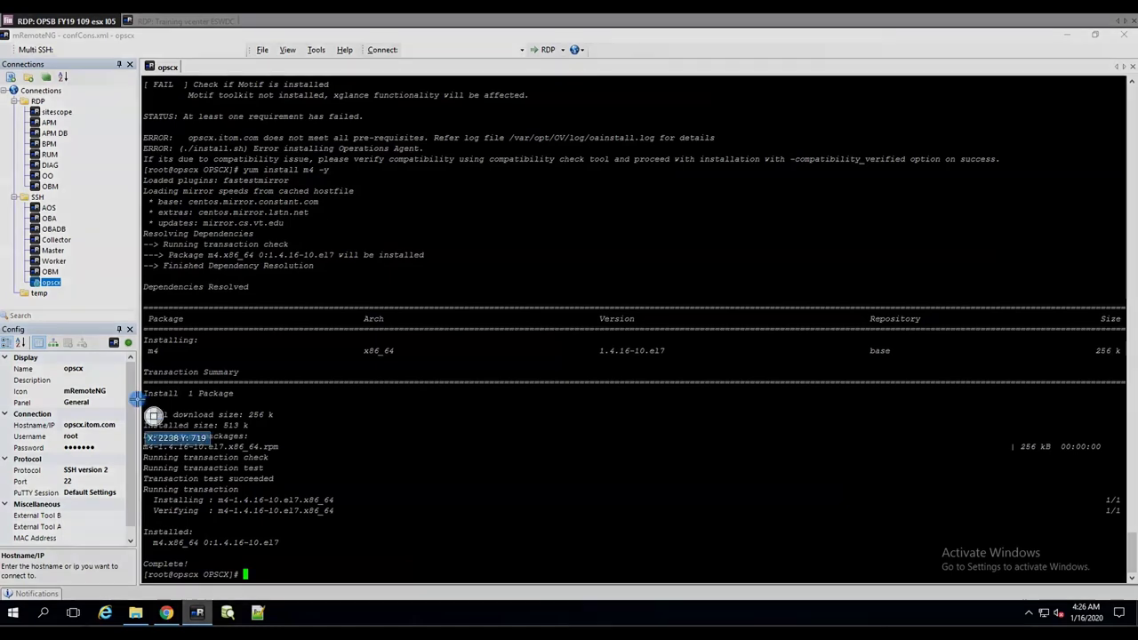
drag(141, 382, 494, 574)
Return to the WordPress post and paste the package installation screenshot below the "yum install m4 -y" code block.
key(alt+Tab)
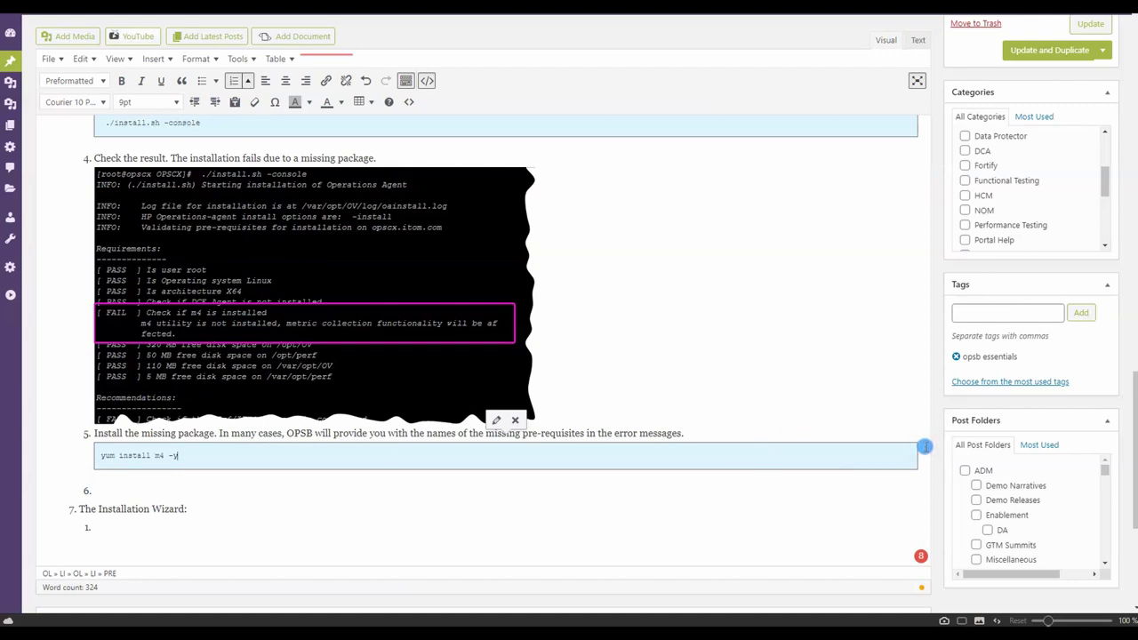
key(Down)
key(Return)
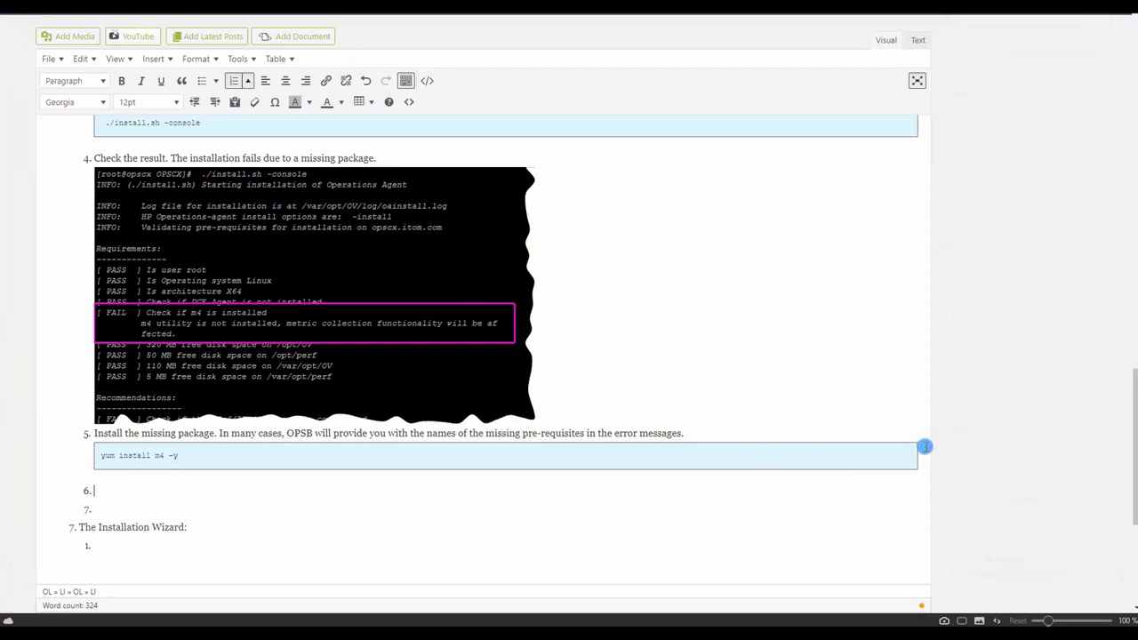
key(Return)
key(ctrl+v)
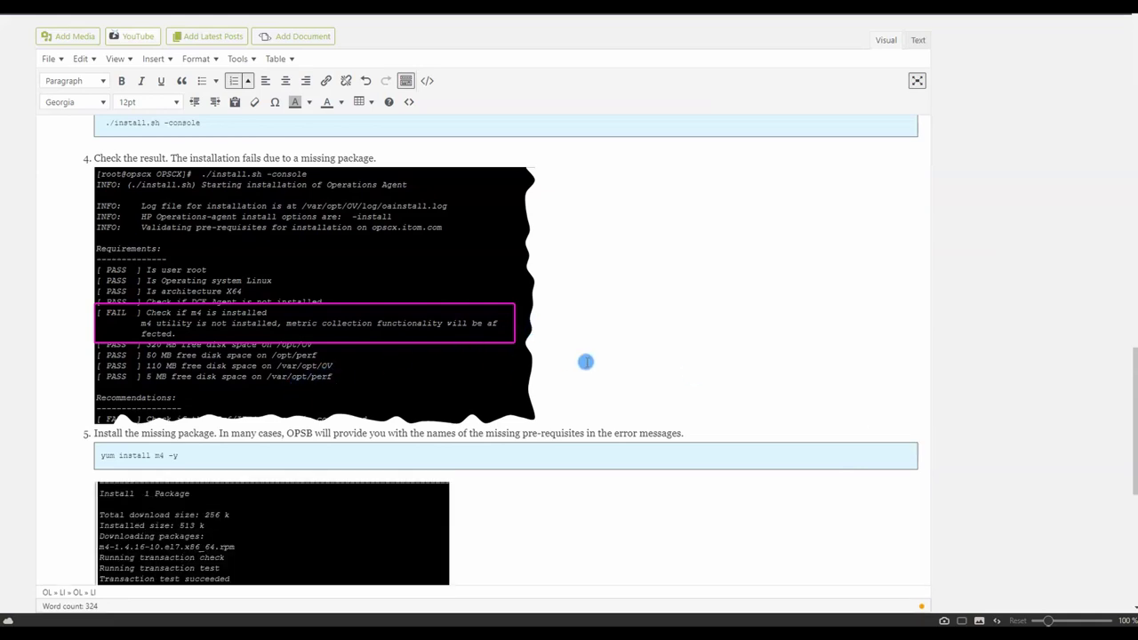
Add the text "Re-run the installation again" to nested item 6 below the screenshot.
scroll(573, 360, down, 2)
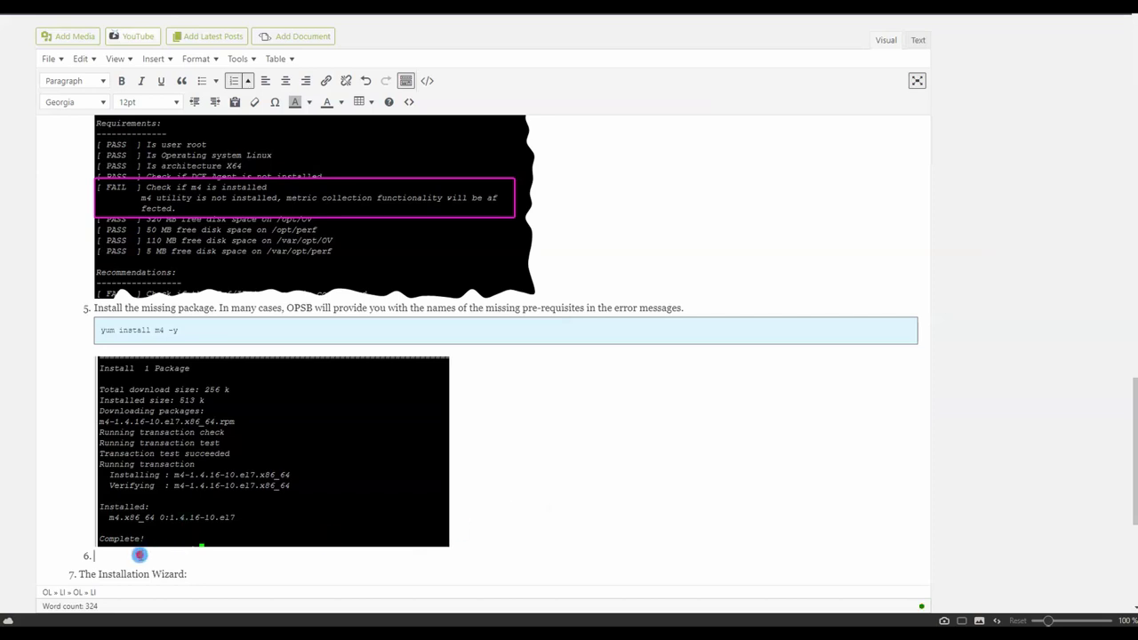
scroll(543, 449, up, 3)
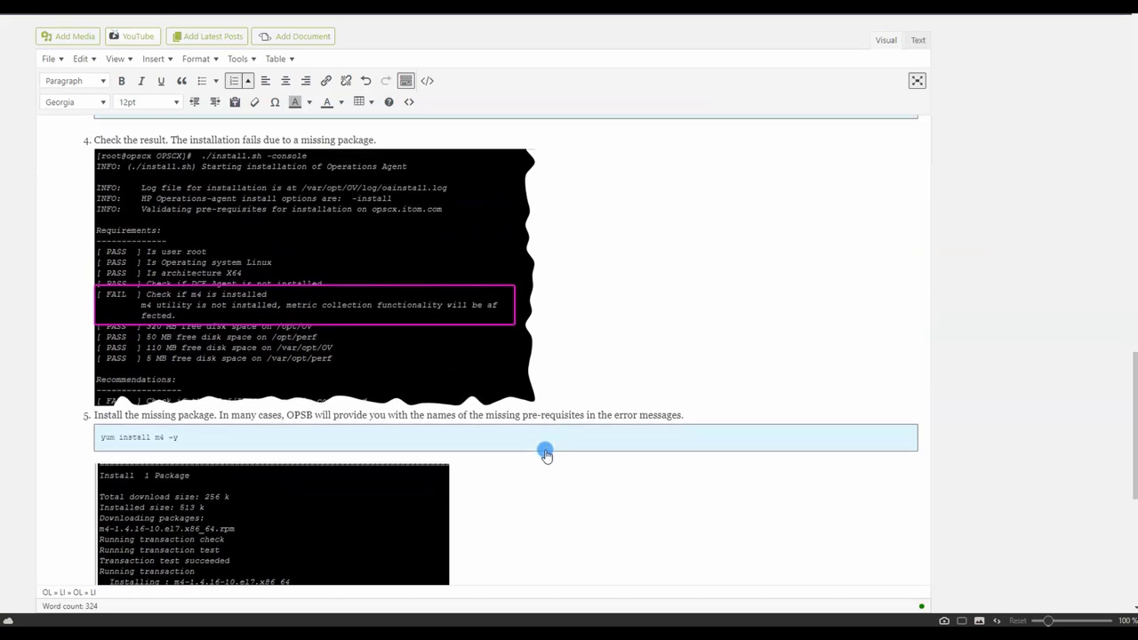
scroll(544, 451, down, 3)
text(re)
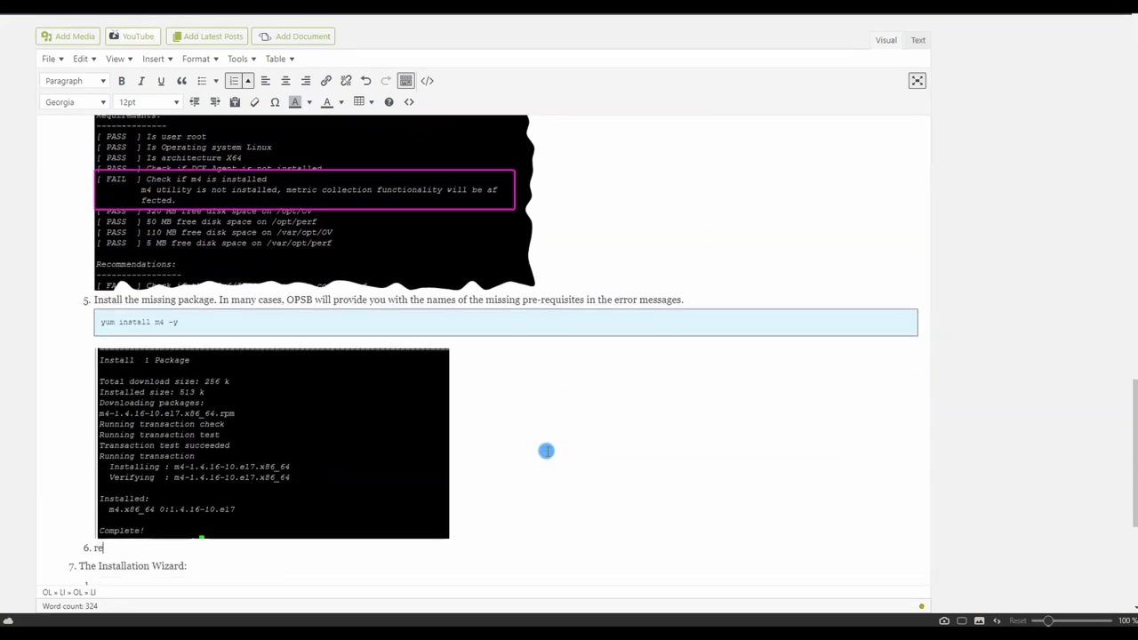
key(BackSpace)
key(BackSpace)
text(Re-run the installation again)
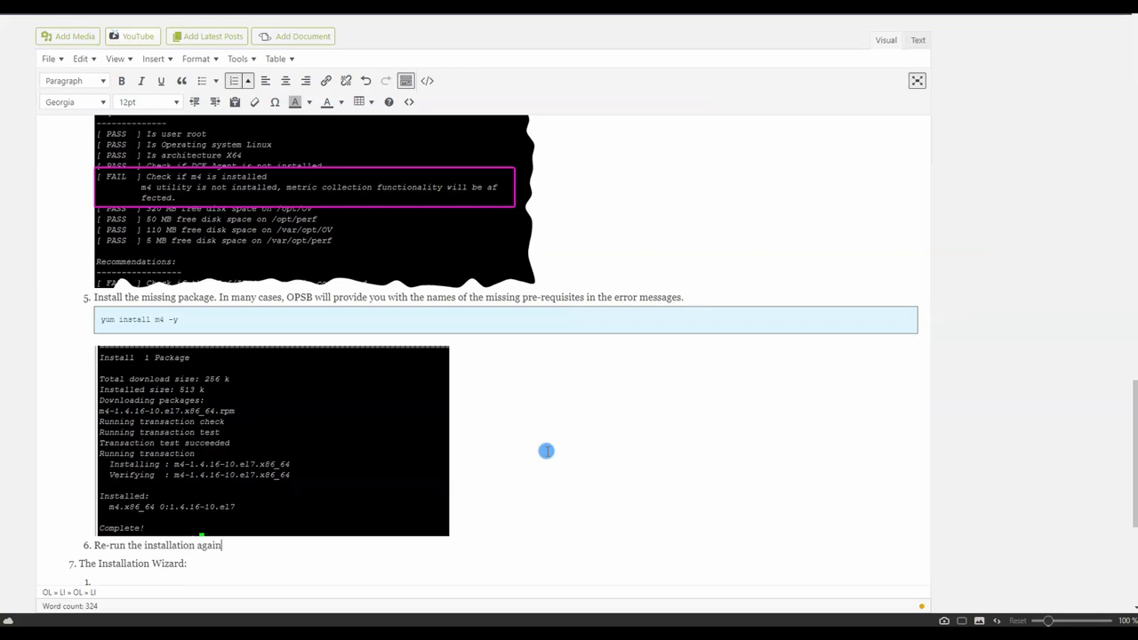
Add the command "./install.sh -console" on a new line beneath the text of item 6.
scroll(647, 244, up, 3)
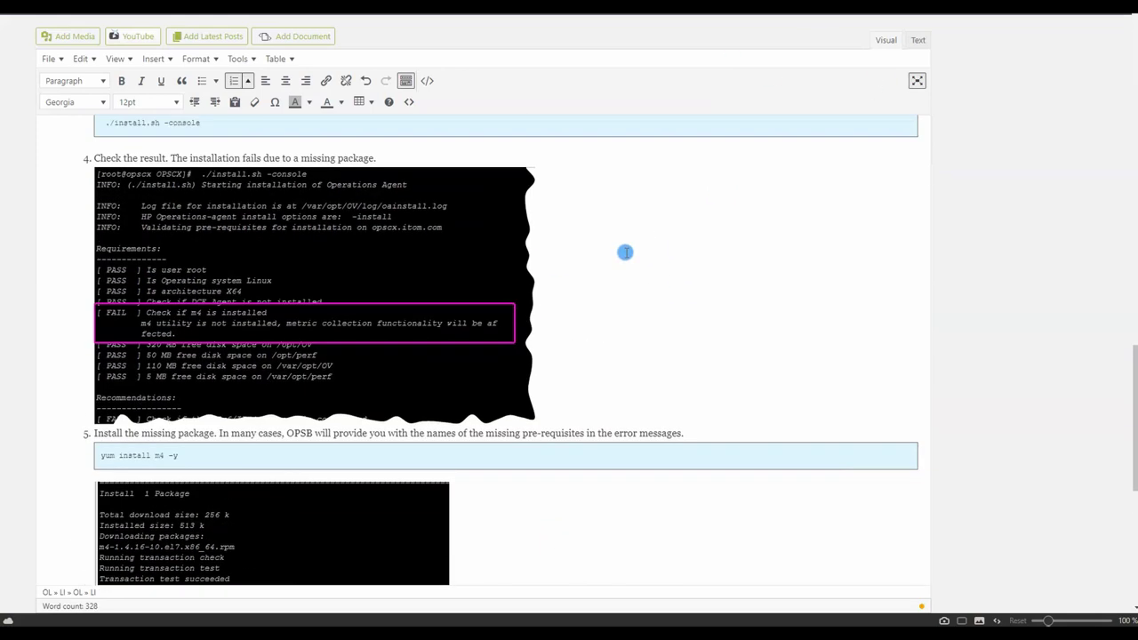
click(264, 152)
drag(249, 153, 356, 148)
scroll(318, 443, down, 3)
click(116, 481)
text(./install.sh -console)
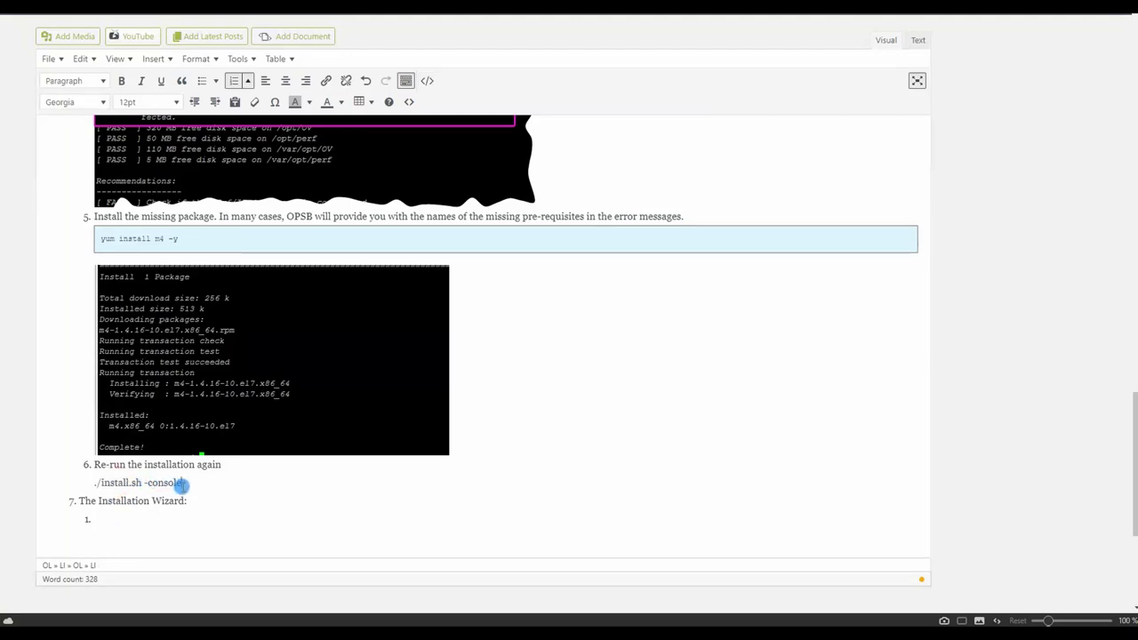
Convert the "./install.sh -console" line under item 6 into a code block and delete the stray span markup after it.
drag(181, 482, 92, 483)
click(424, 81)
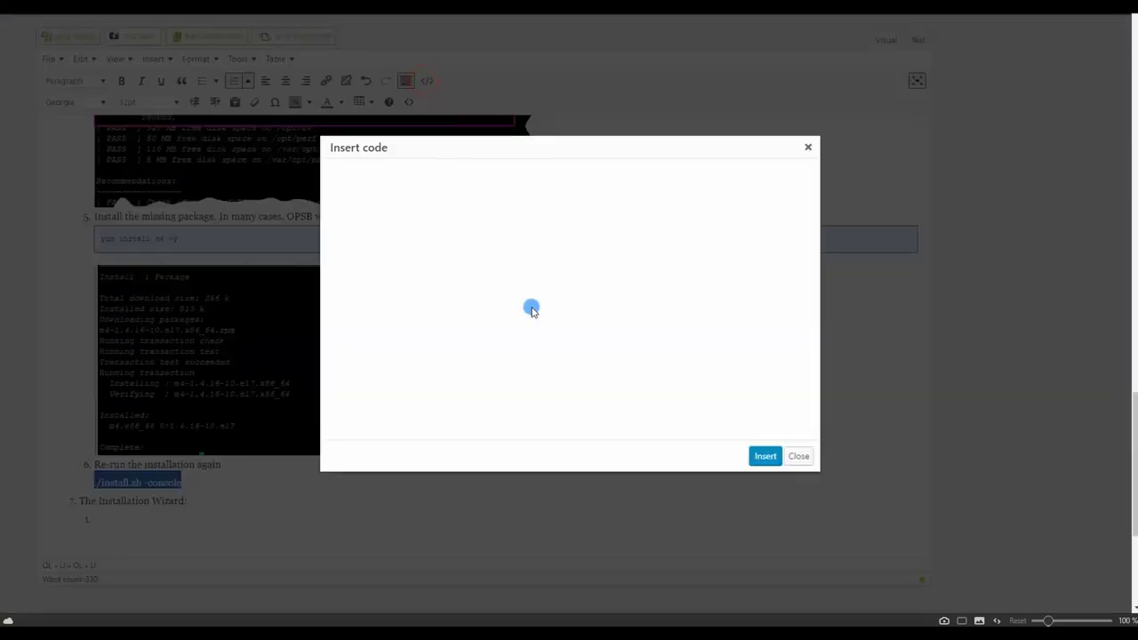
click(765, 454)
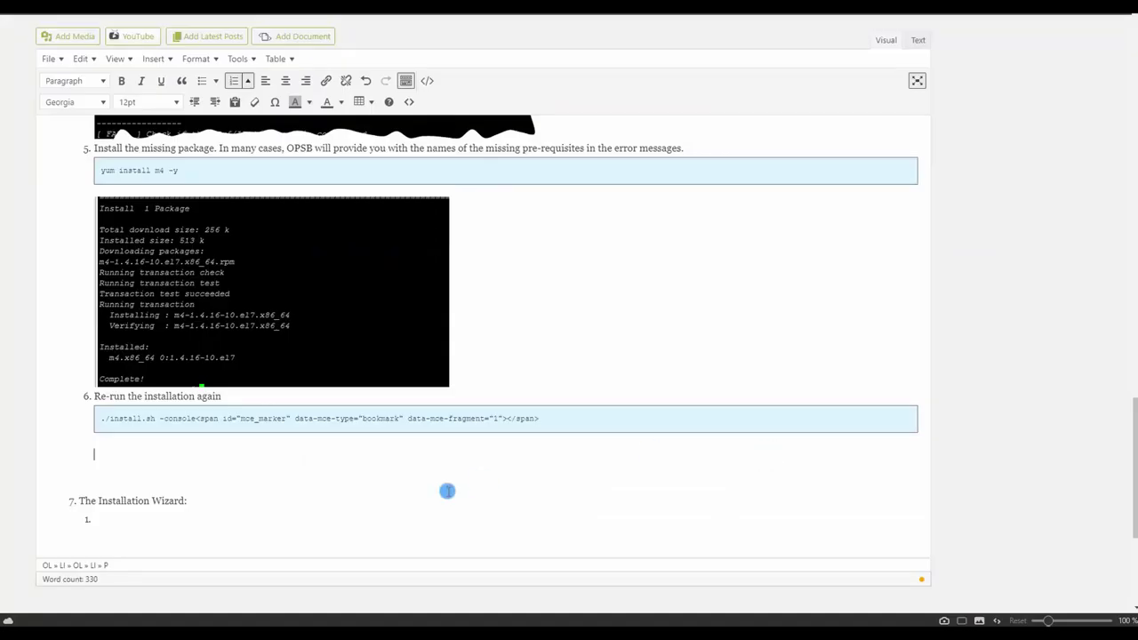
drag(559, 414, 207, 423)
click(208, 422)
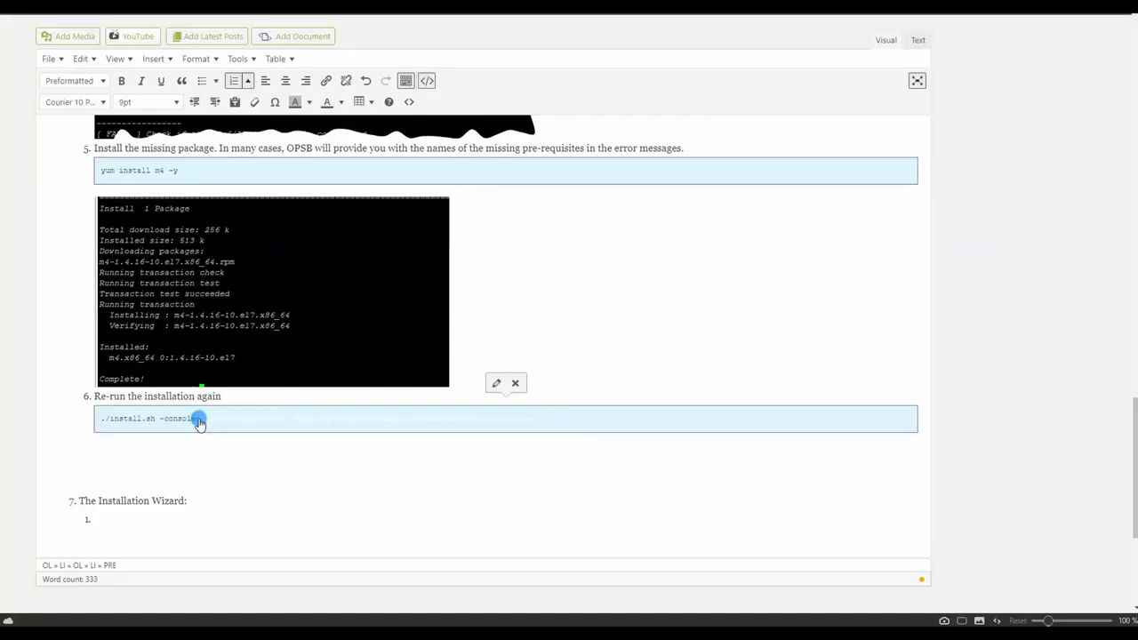
Remove the blank lines between item 6's code block and "The Installation Wizard:", keeping that heading as item 7.
click(211, 462)
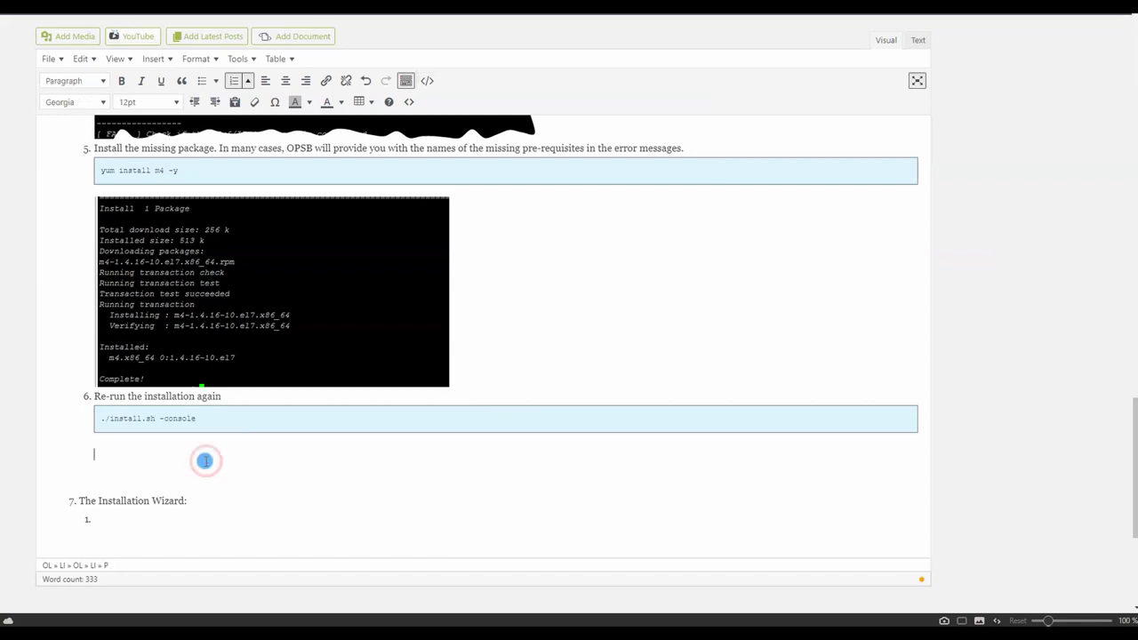
key(Delete)
click(169, 452)
key(Delete)
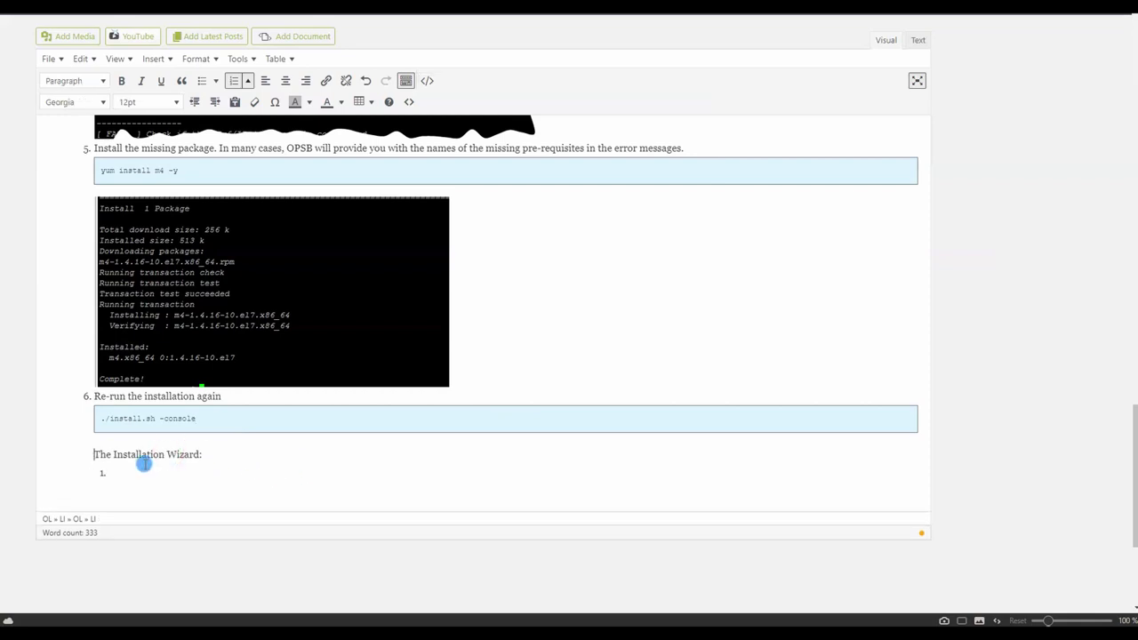
key(ctrl+z)
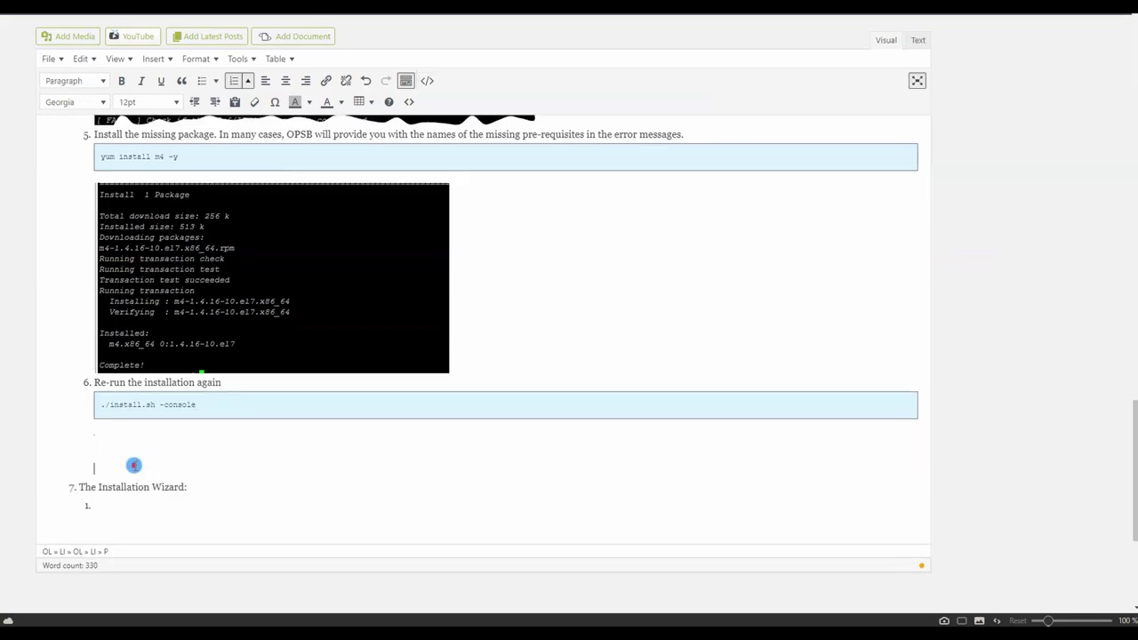
key(BackSpace)
click(134, 465)
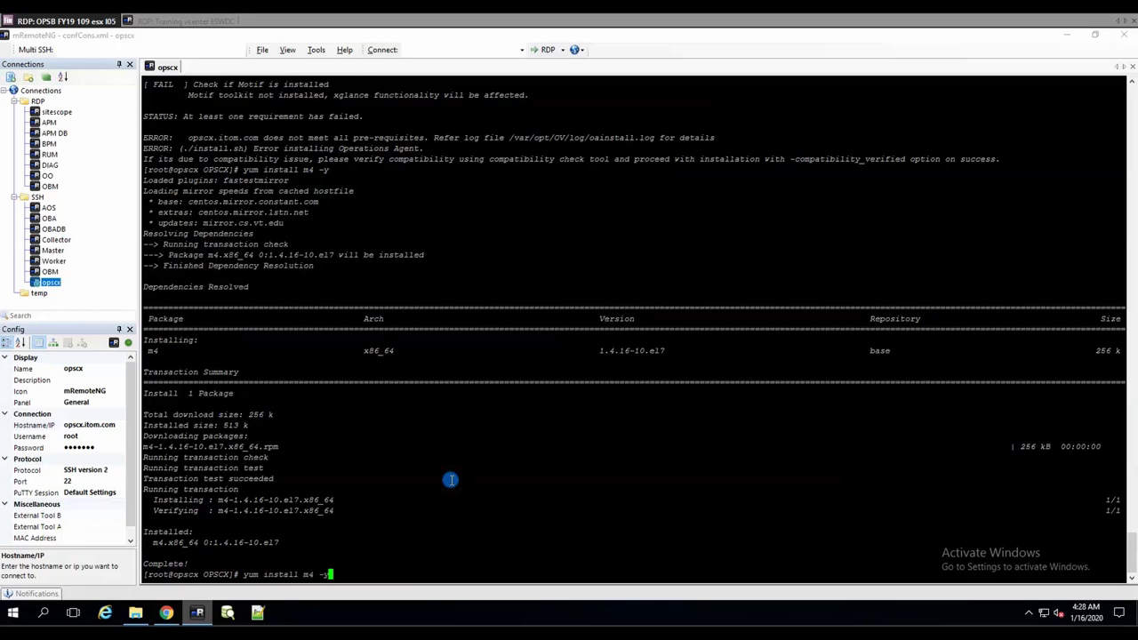
Switch to the opscx session in mRemoteNG and re-run "./install.sh -console".
key(Up)
key(Return)
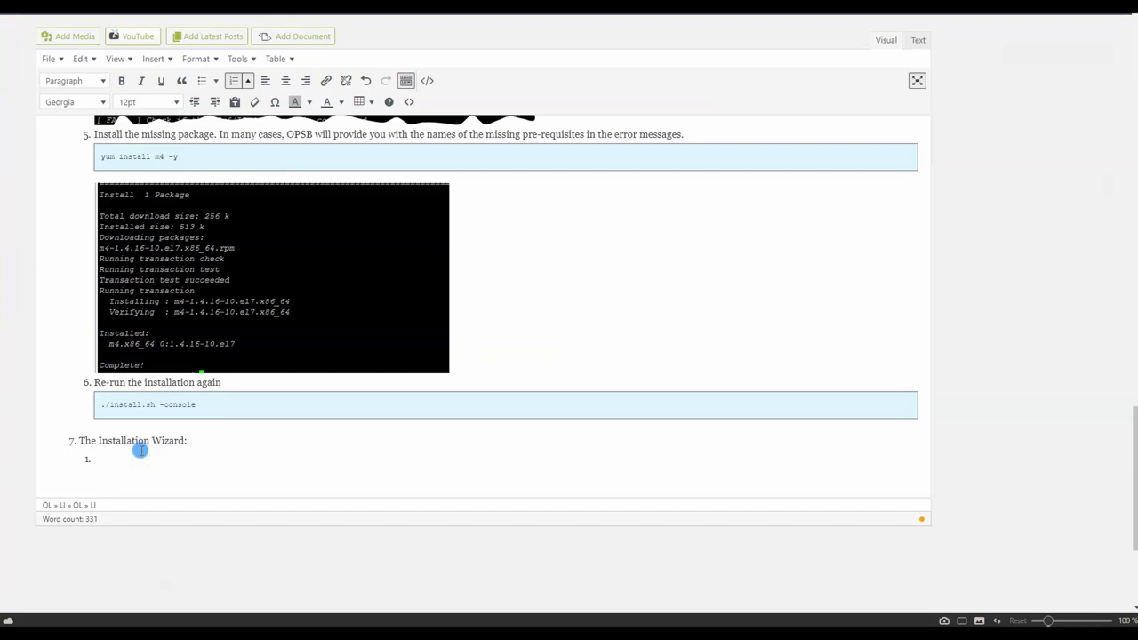
Add under item 7 the text "The installation will begin with the OAgent part. Once its done, you will be switched to EULA part of the instalaltion".
click(220, 444)
key(shift+Return)
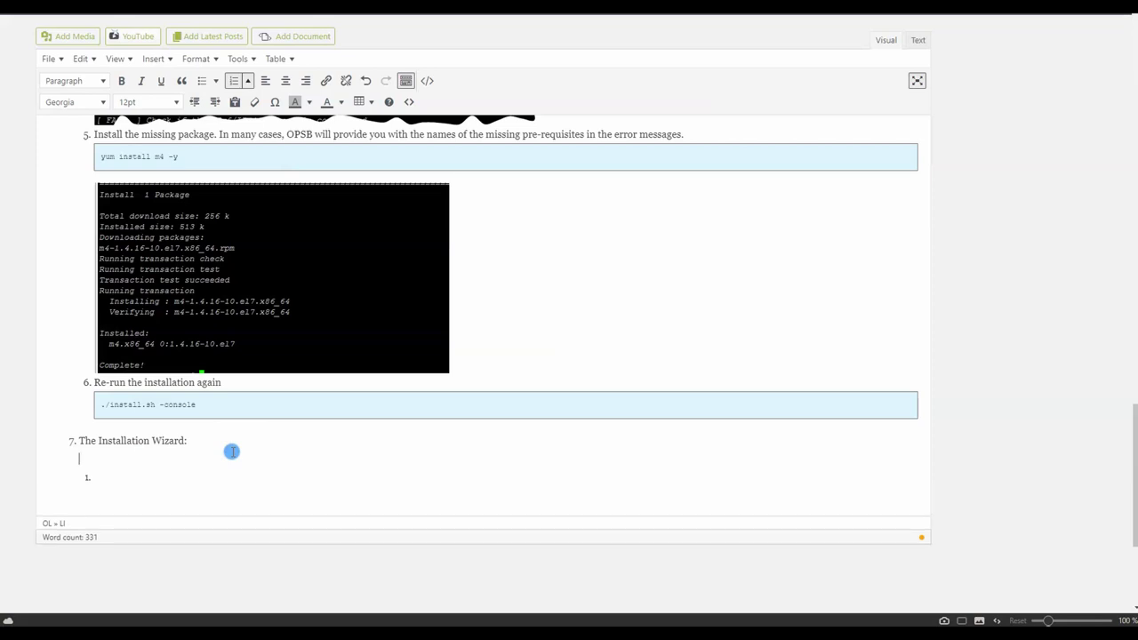
text(The instala)
text(latin )
text(on wil be)
text(l begin with)
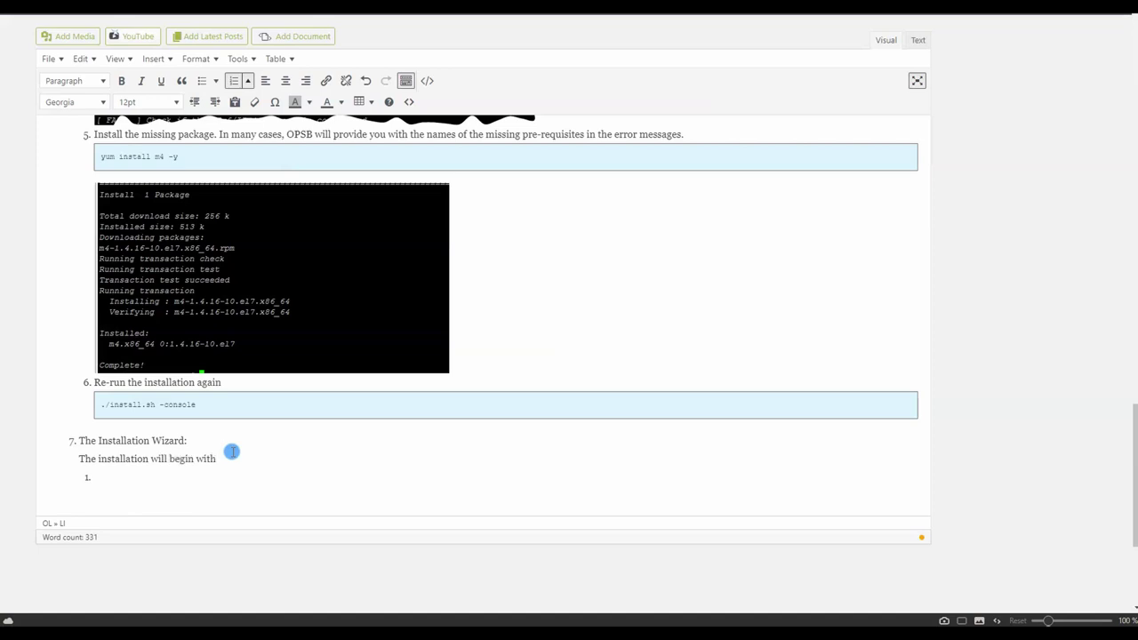
text( the OAgent part. Once its dow)
key(BackSpace)
text(n)
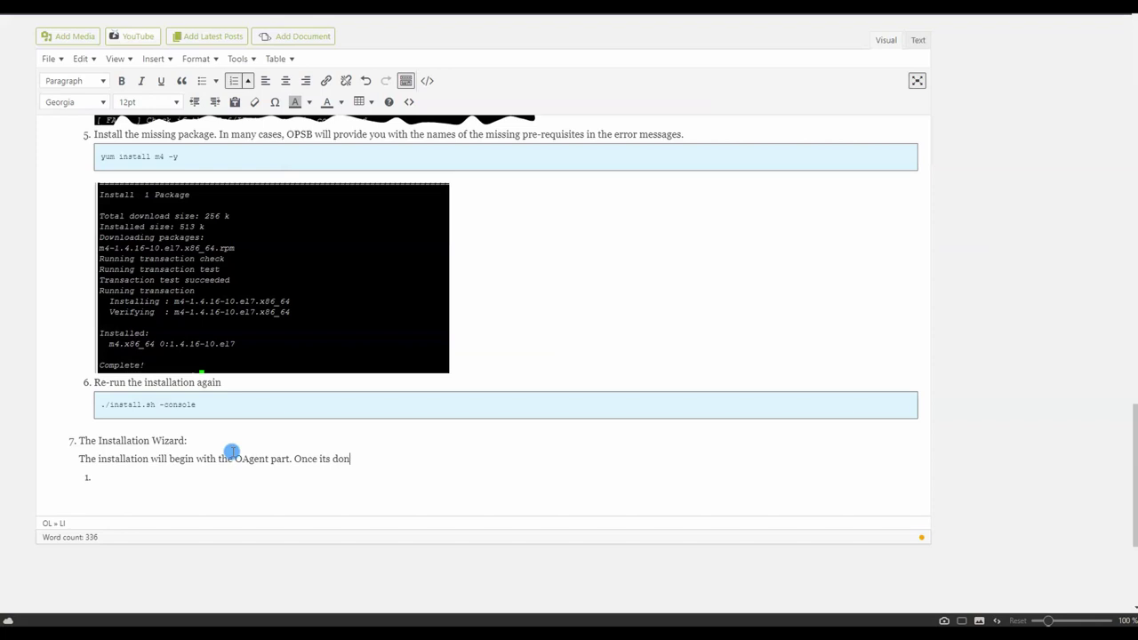
text(e, you will be switched to EULA)
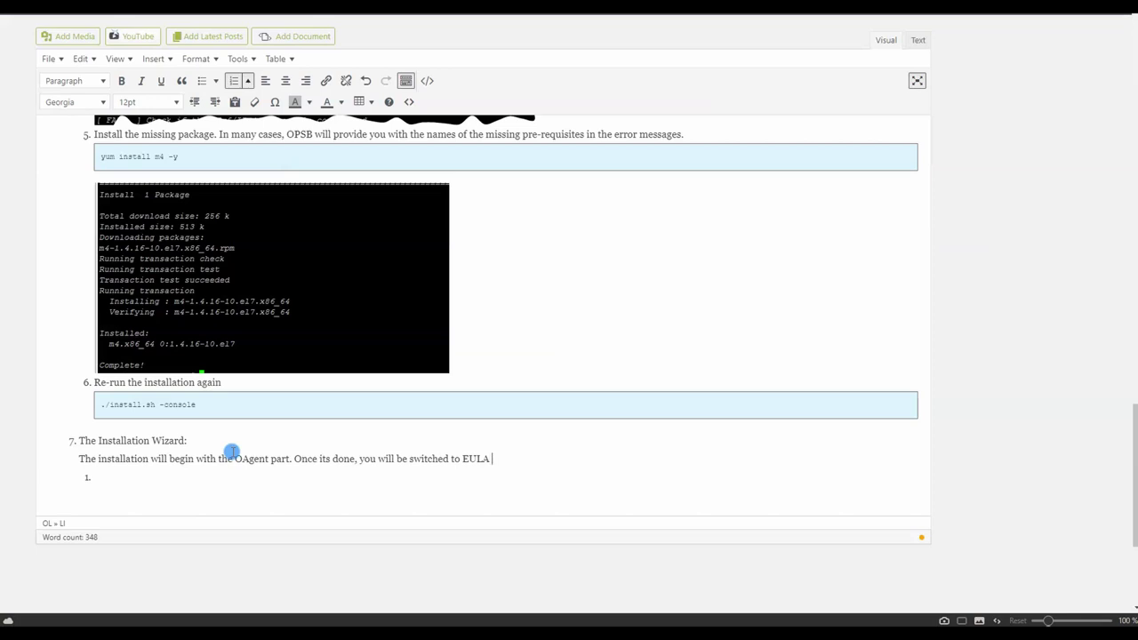
text( part of the installaltions)
key(BackSpace)
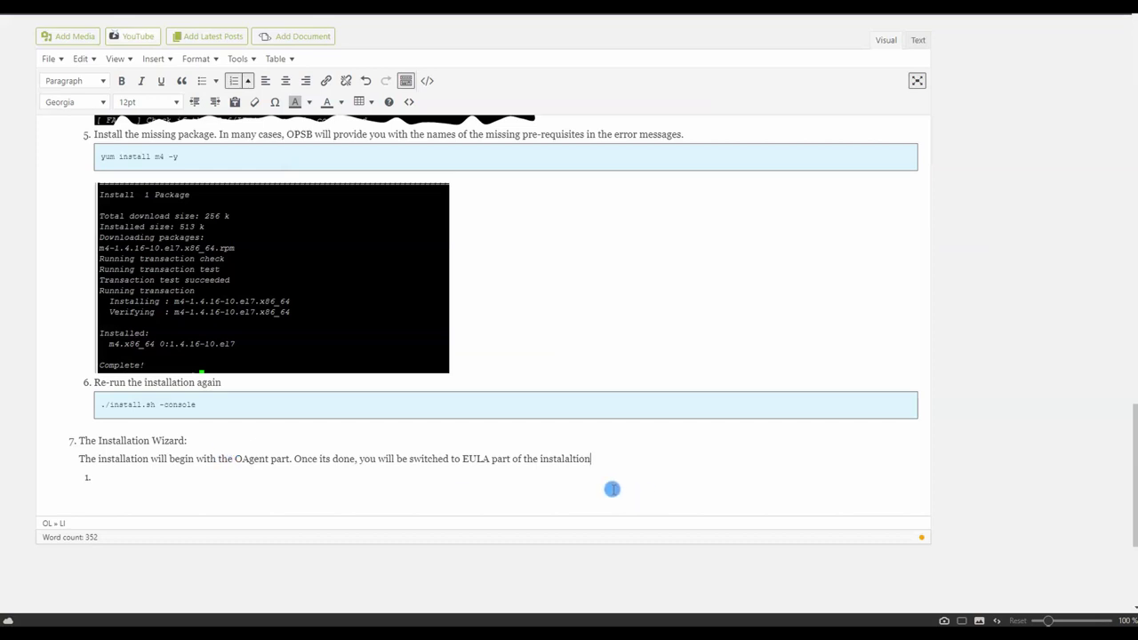
Capture the installer's "Choose Locale..." prompt with its language list from the opscx session as a screenshot.
click(144, 471)
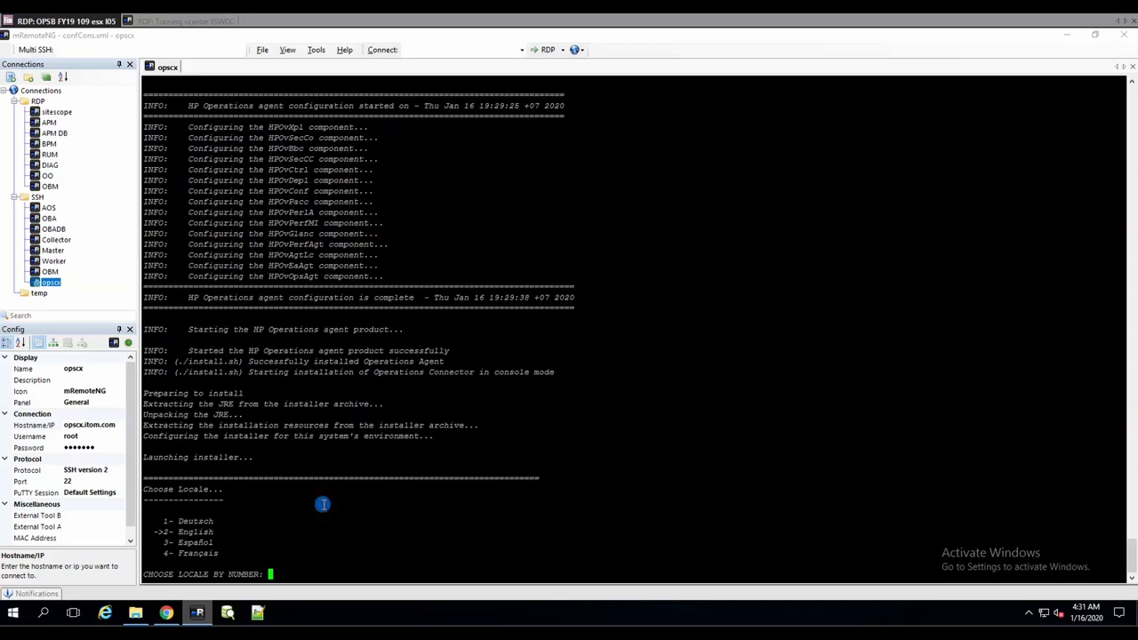
key(Print)
drag(138, 467, 392, 582)
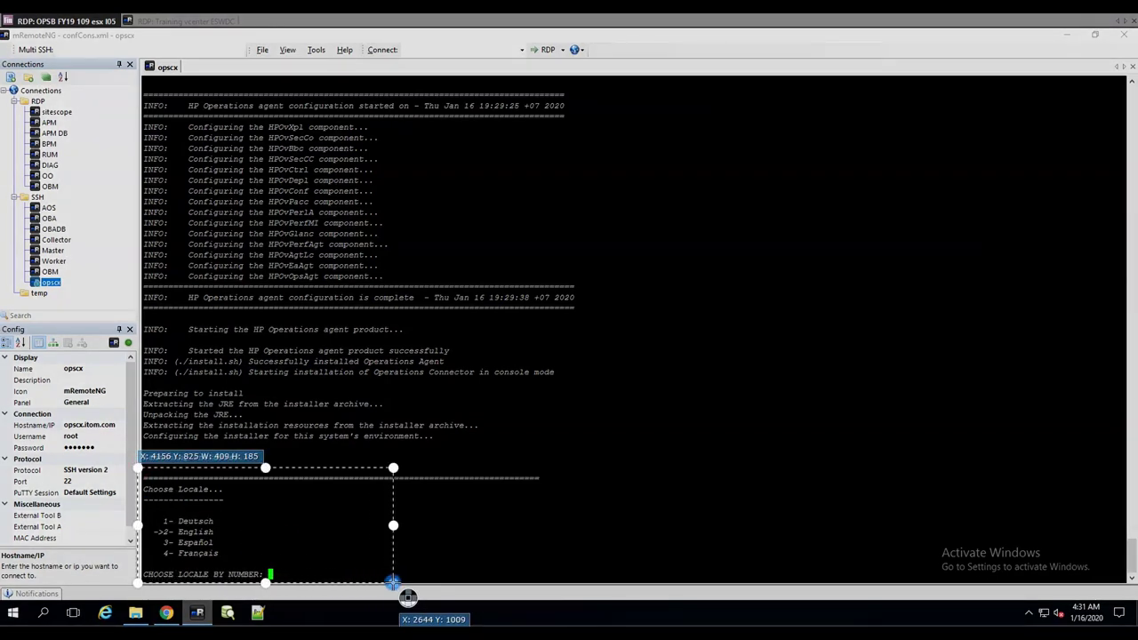
click(393, 583)
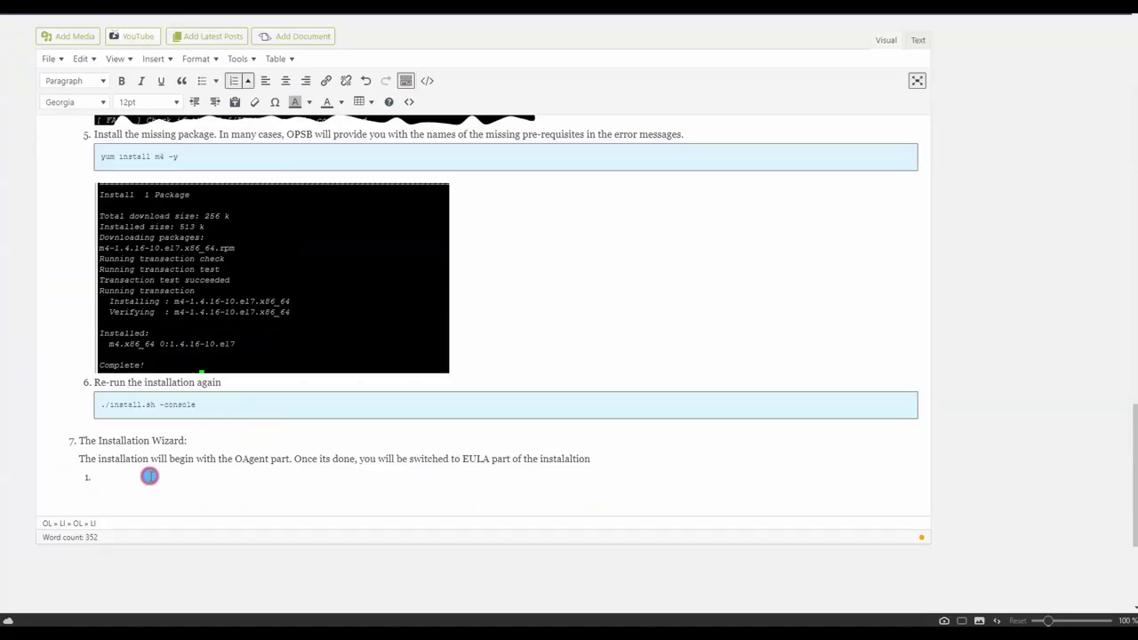
Write "Chose the English Locale" as sub-item 1 under item 7 and paste the locale screenshot beneath it.
click(149, 476)
text(Chose the )
text(Email)
text(glish La)
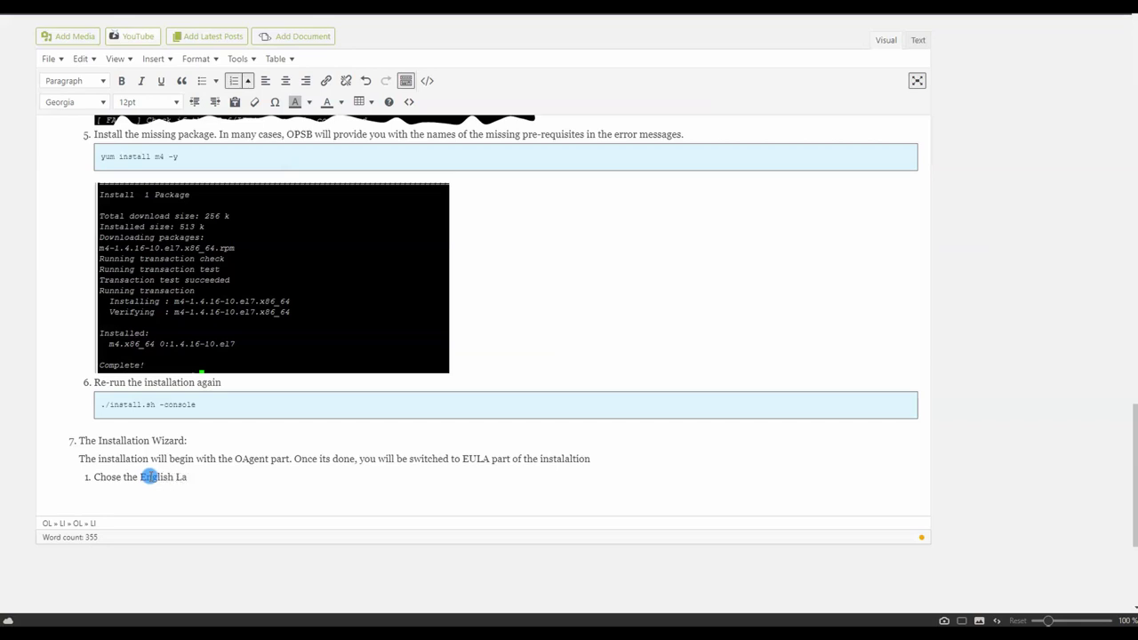
text(ocale)
key(Return)
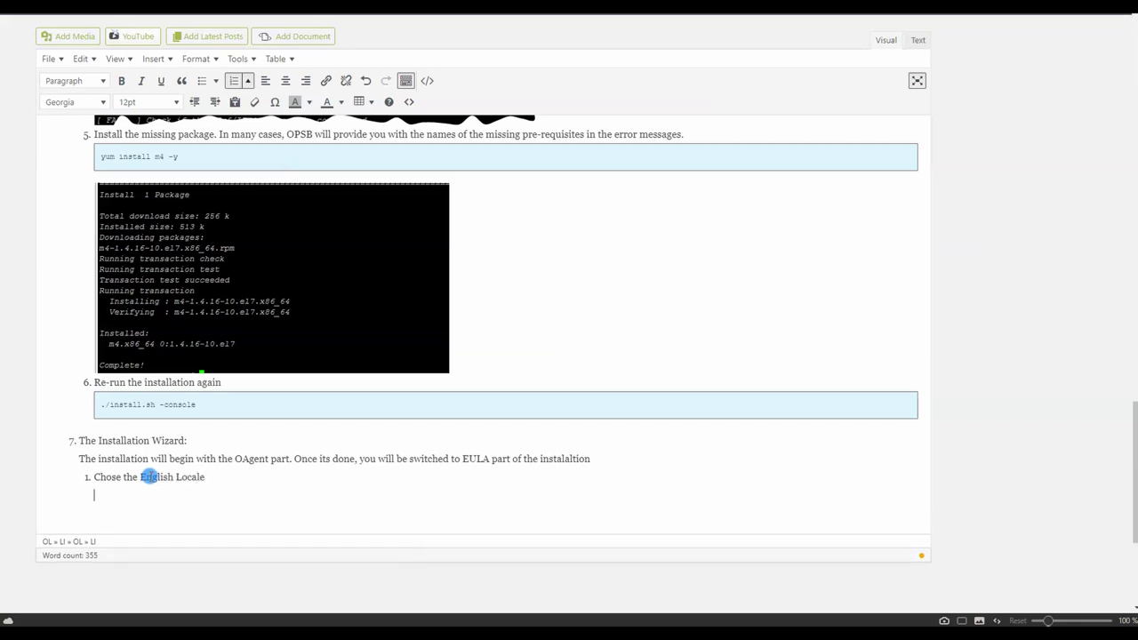
key(ctrl+v)
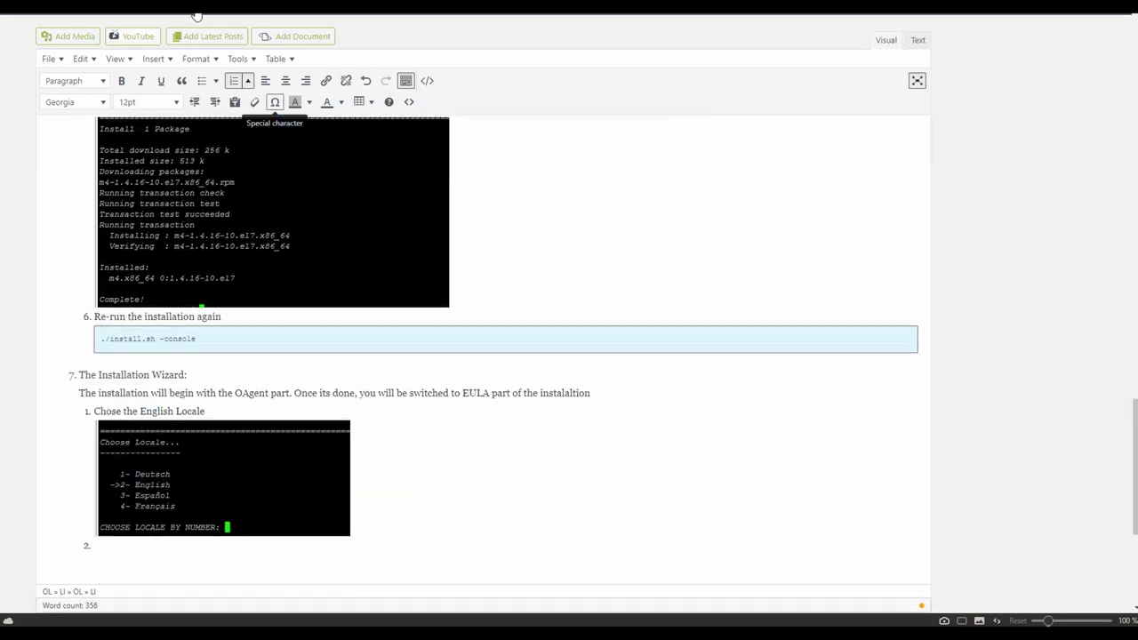
Extend sub-item 1 so it reads "Chose the English Locale by typing 2 and pressing enter.".
click(235, 413)
text(by typing 2 and)
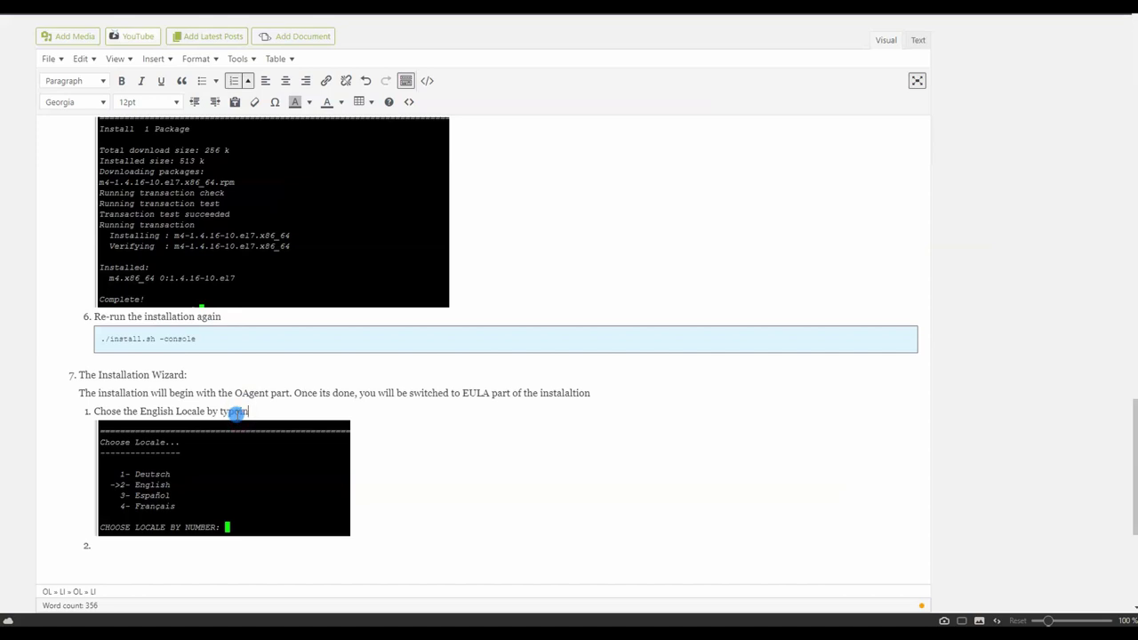
key(BackSpace)
key(BackSpace)
key(BackSpace)
key(BackSpace)
key(BackSpace)
key(BackSpace)
key(BackSpace)
key(BackSpace)
key(BackSpace)
text(ing 2 and presesing enter.)
click(130, 542)
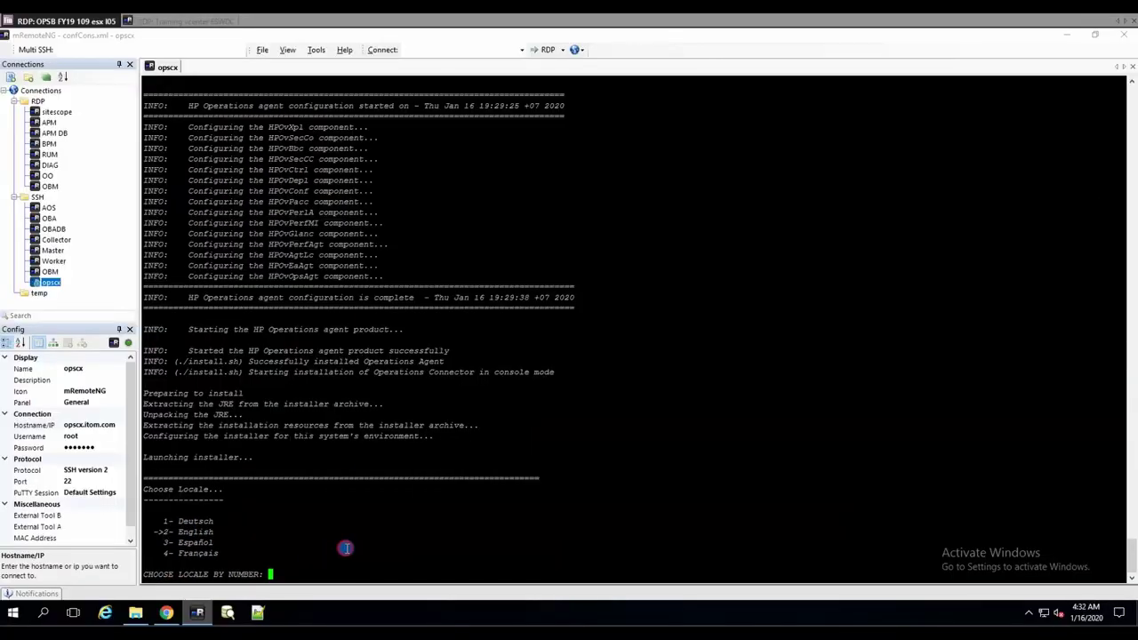
Select locale 2 in the opscx installer and capture the Micro Focus Installer "PRESS <ENTER> TO CONTINUE" prompt as a screenshot.
text(2)
key(Return)
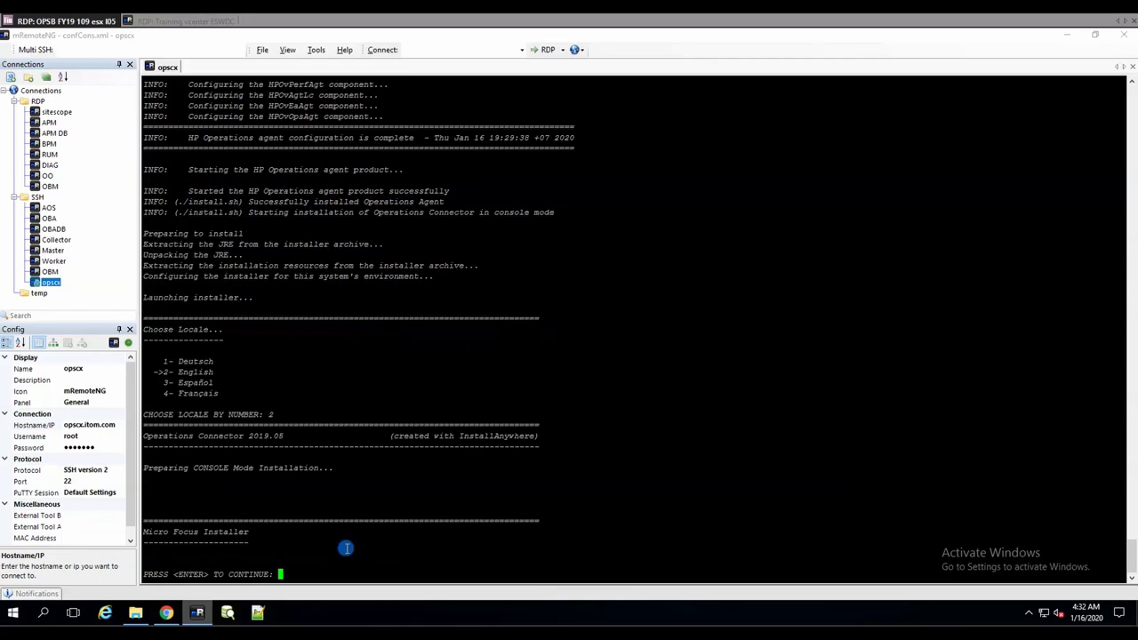
key(Print)
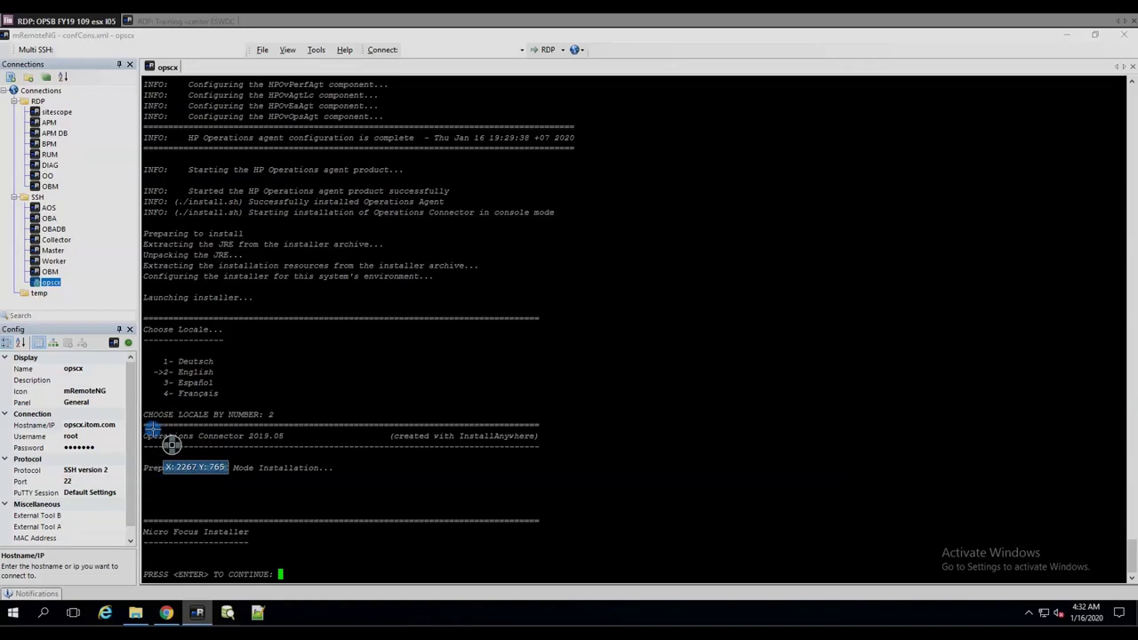
drag(144, 425, 420, 582)
drag(145, 504, 143, 504)
double_click(156, 520)
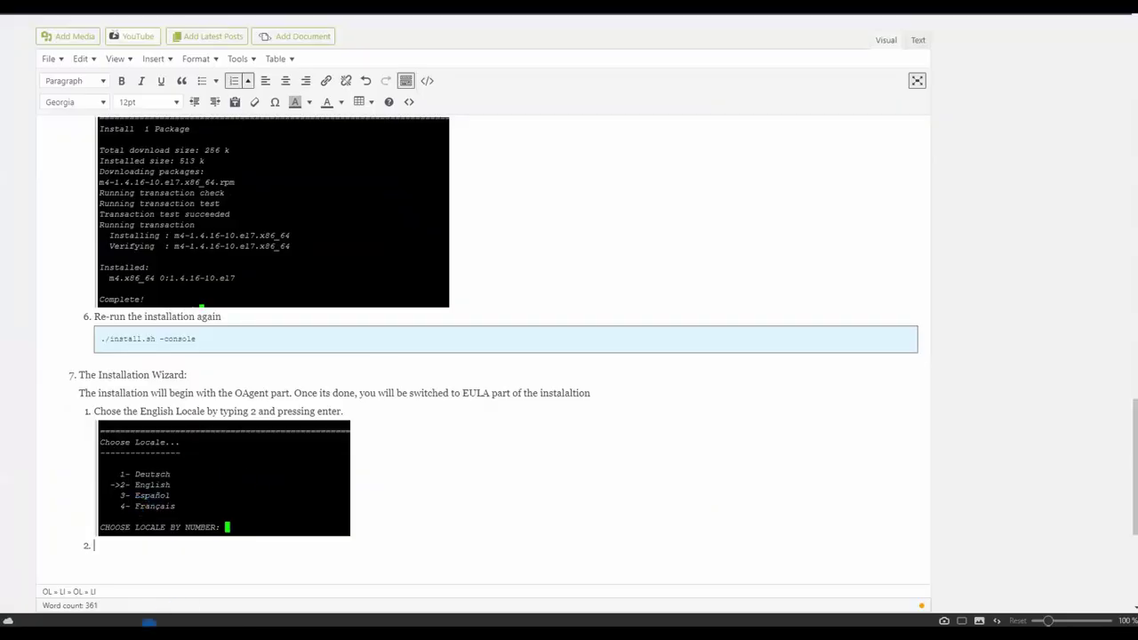
Add sub-item 2, "Press "Enter" when prompted. This will occur several times until the end of the installation", with the captured screenshot below.
text(Pressee )
text( "Enter)
text(" wi)
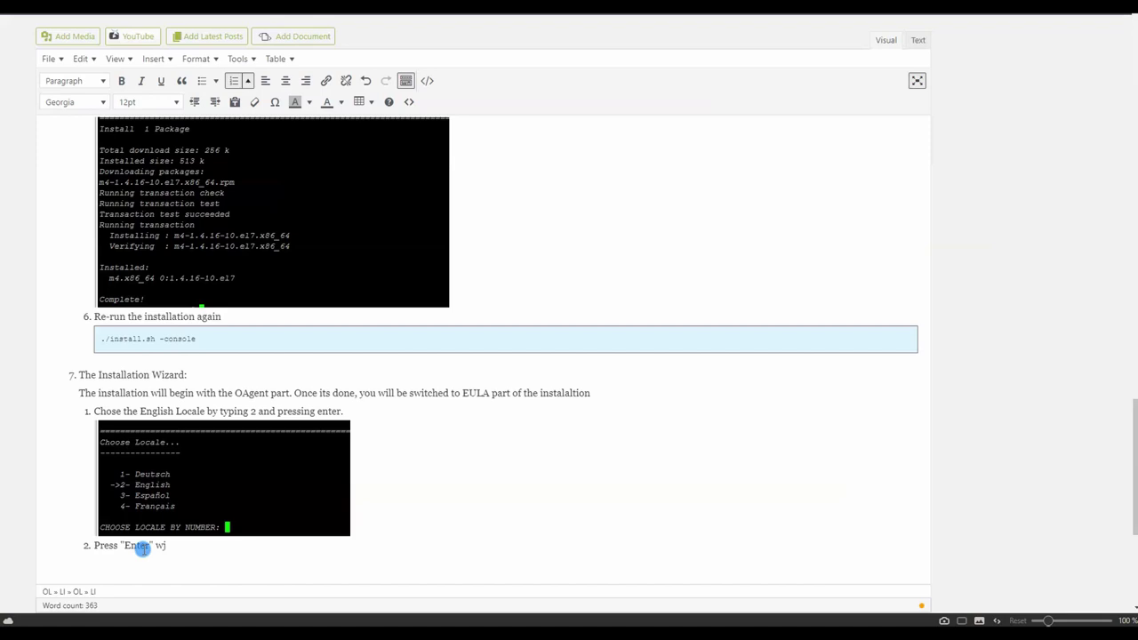
text(hen prompted. This sill)
key(BackSpace)
key(BackSpace)
key(BackSpace)
key(BackSpace)
text(will occur)
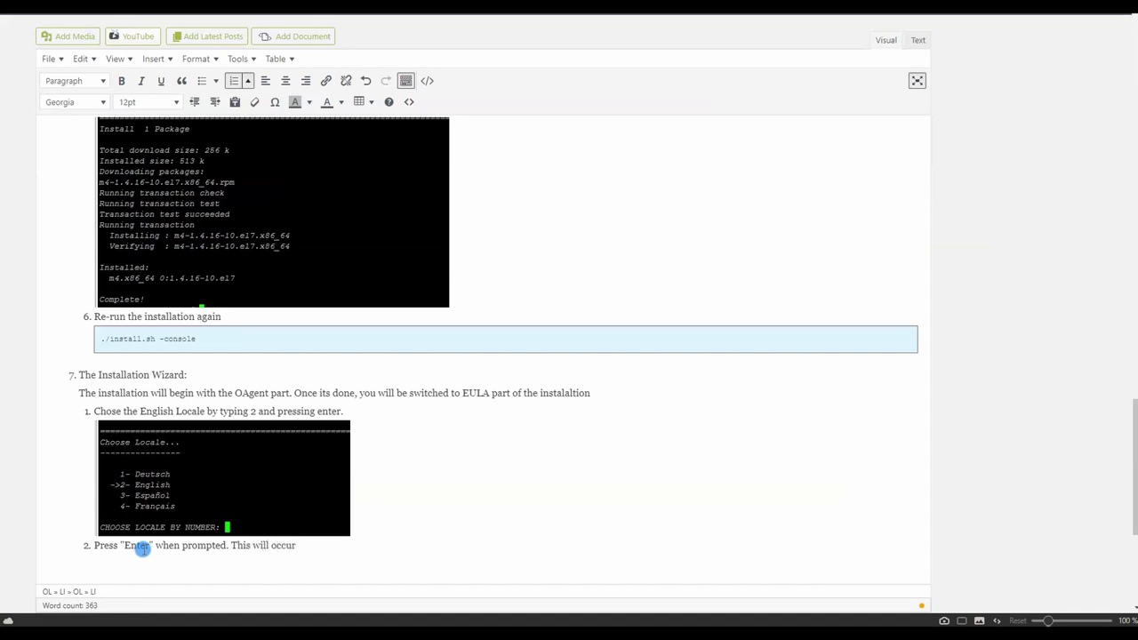
text( several times until the end of the installations)
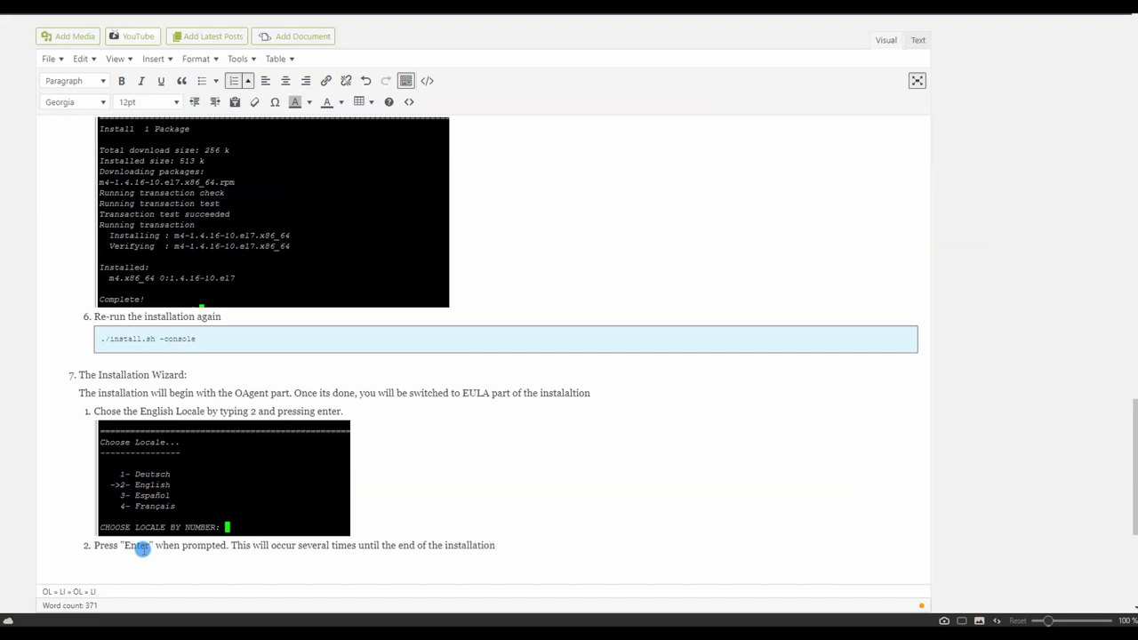
key(Return)
key(ctrl+v)
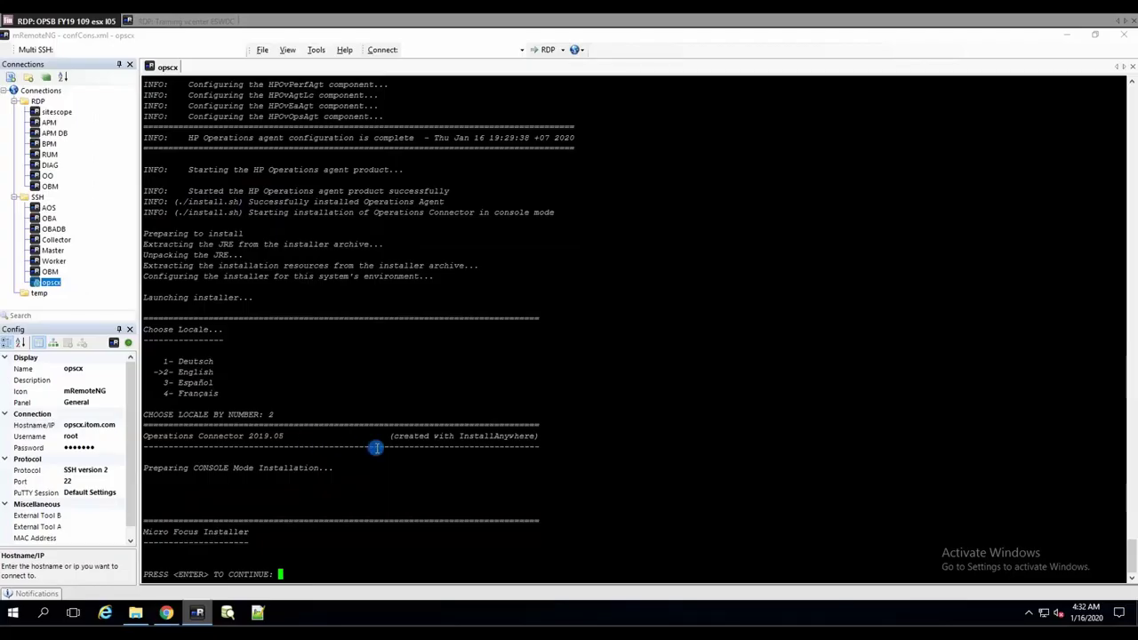
Advance the opscx installer through the introduction and all license agreement pages to the acceptance prompt.
key(Return)
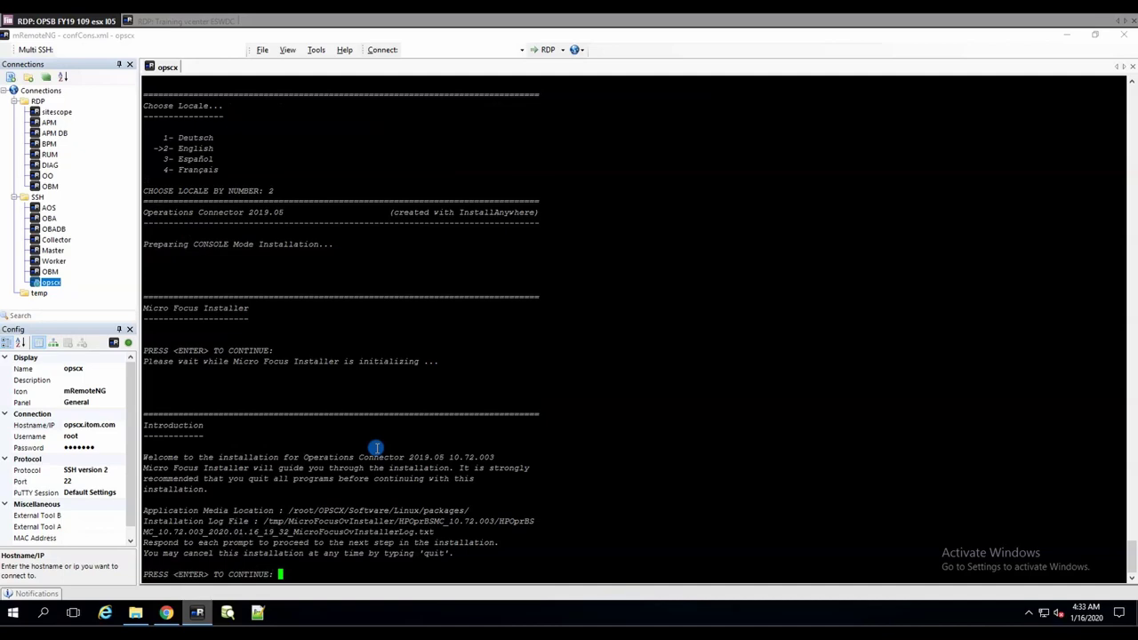
key(Return)
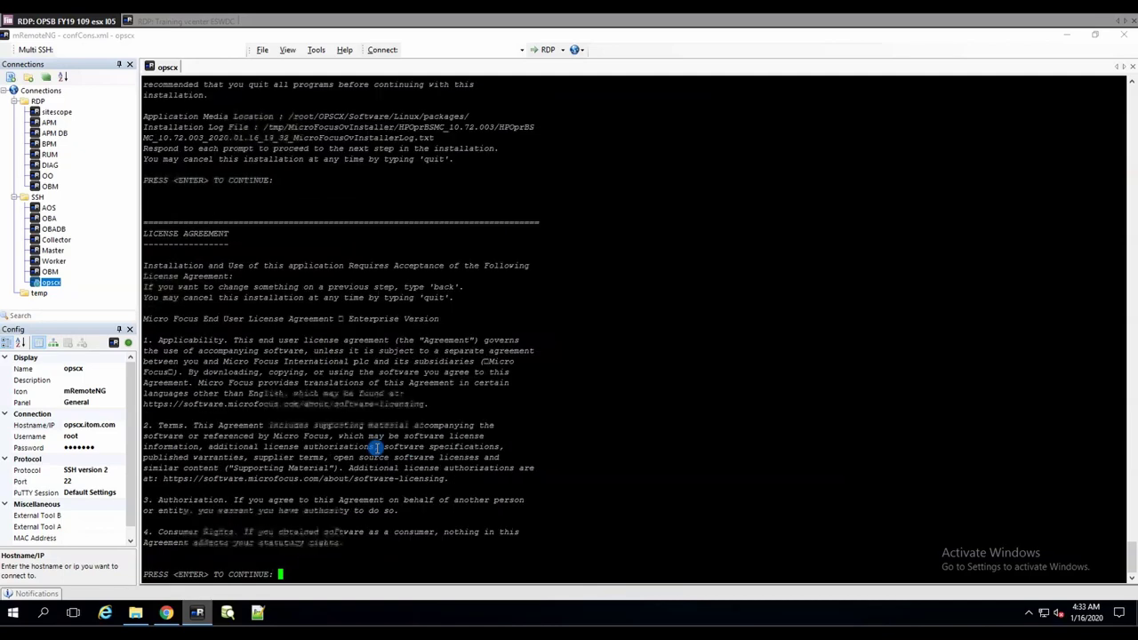
key(Return)
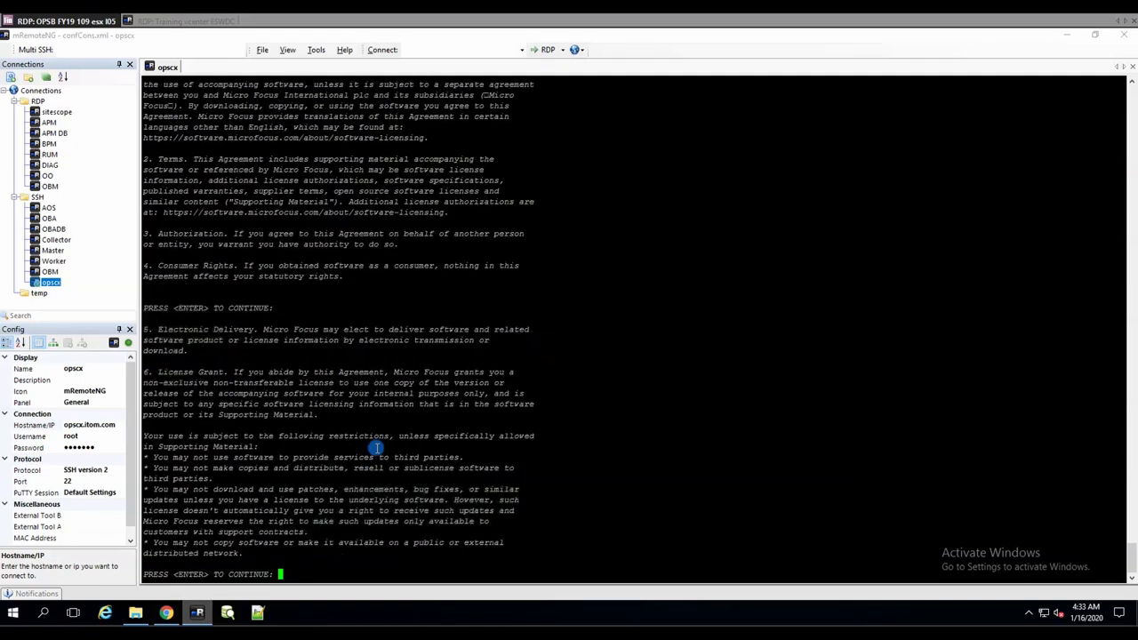
key(Return)
key(Return)
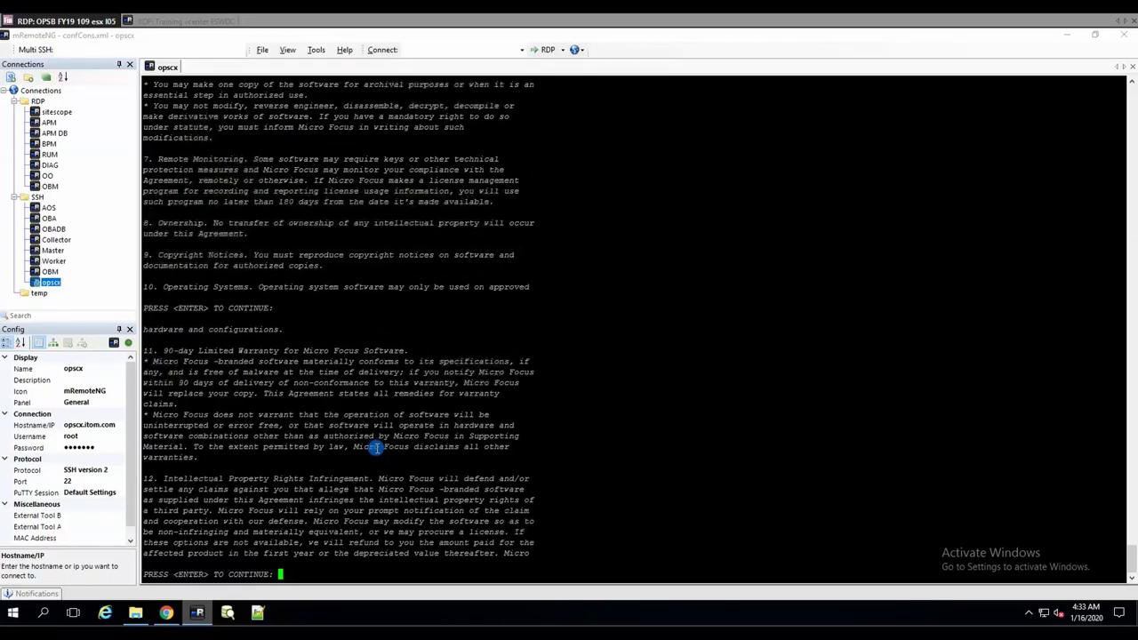
key(Return)
key(Return)
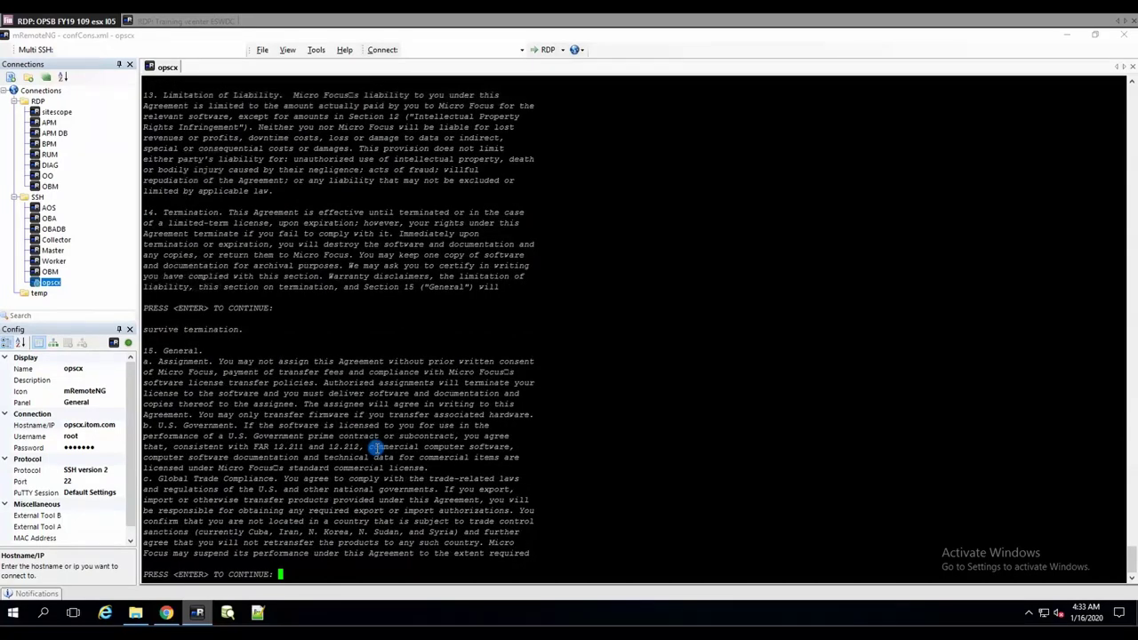
key(Return)
key(Return)
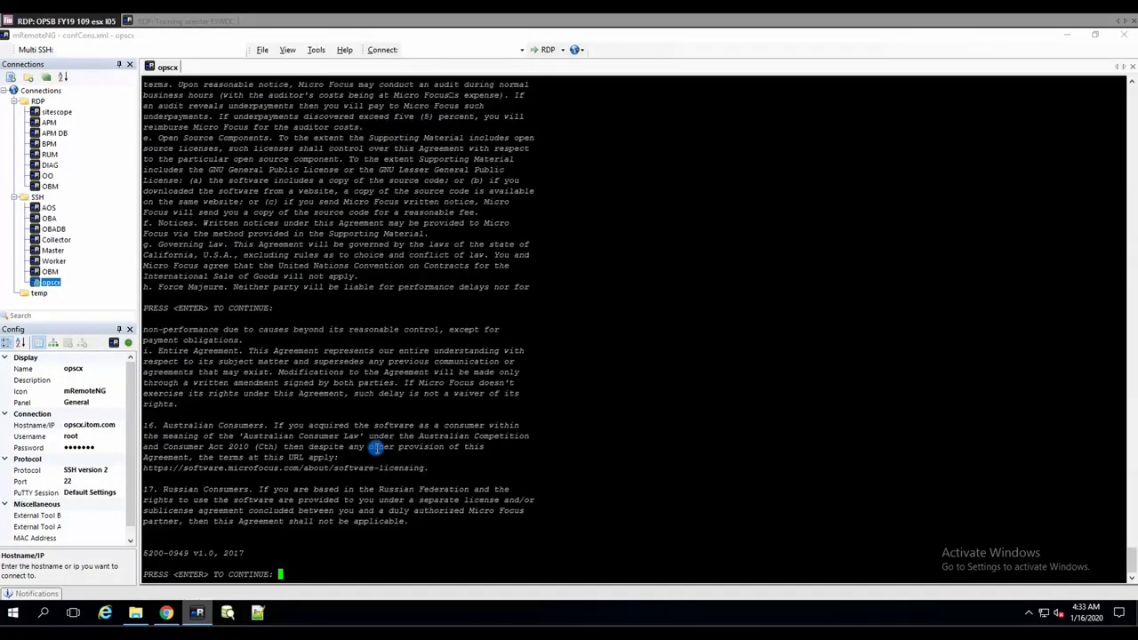
key(Return)
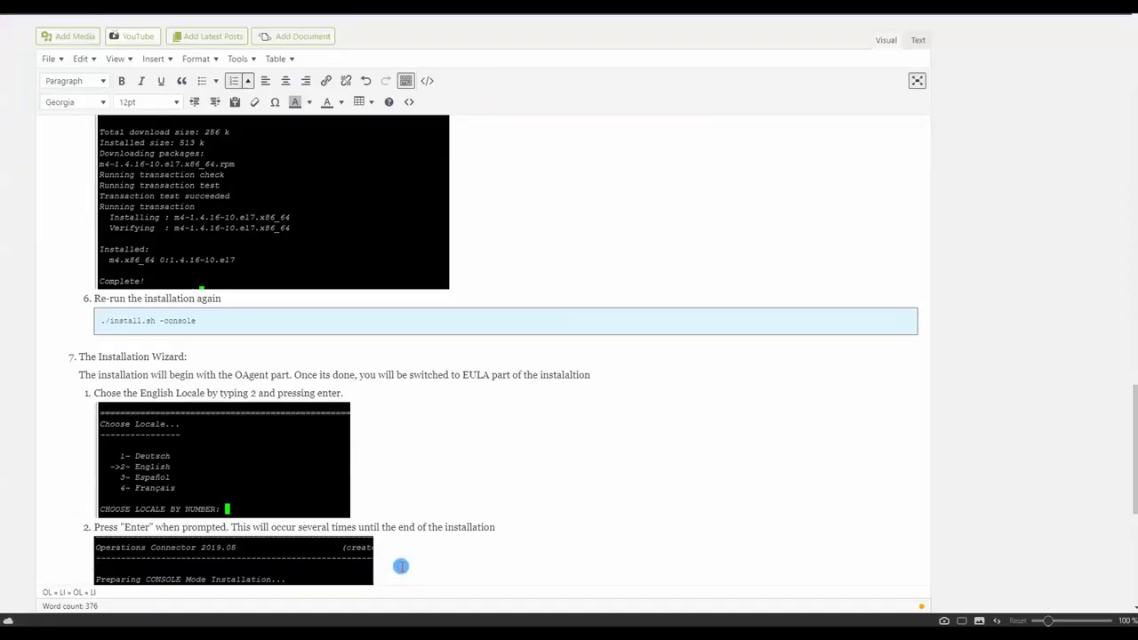
Return to the post and add sub-item 3 with the text "Hit Y and enter" ahead of "on the Y/N".
scroll(470, 488, down, 1)
scroll(471, 488, down, 3)
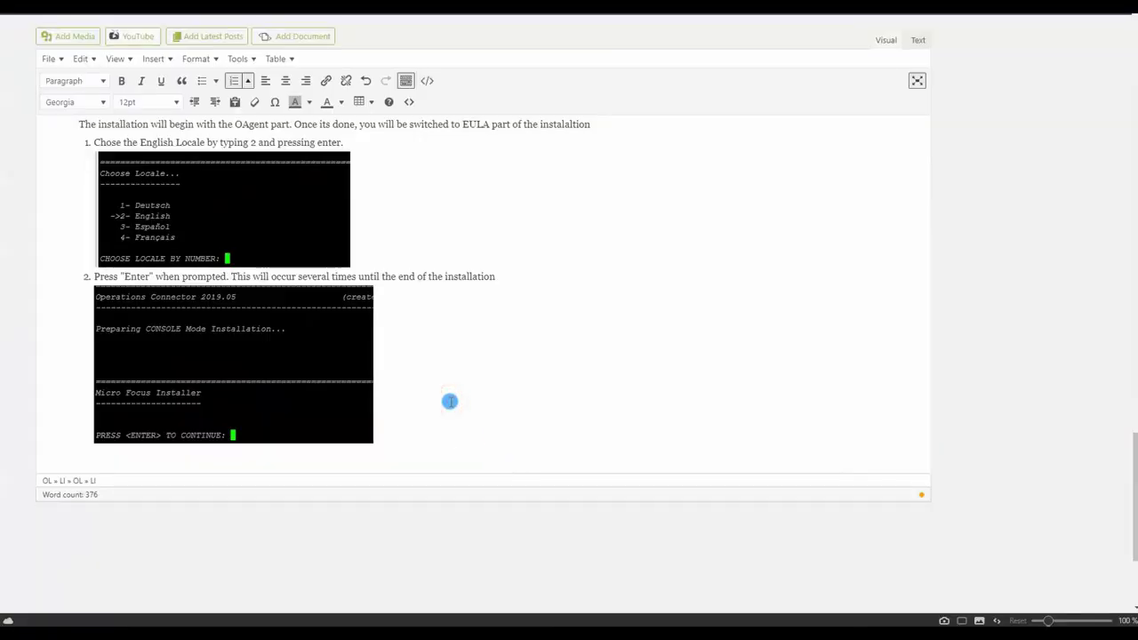
key(Return)
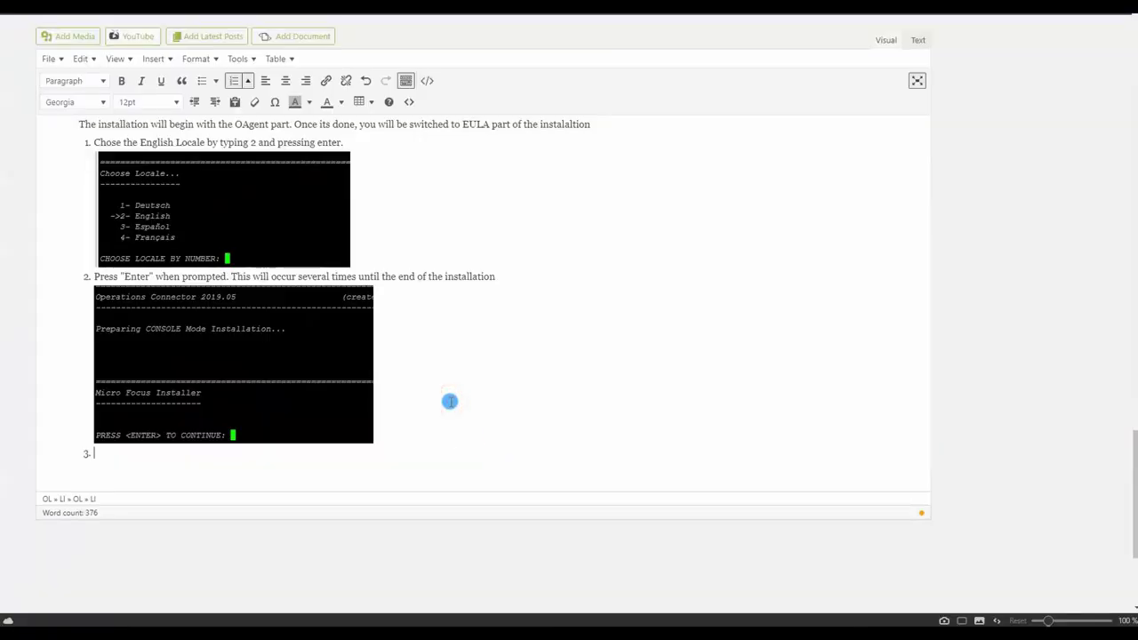
text(on the Y/N)
key(Left)
key(Home)
text(Hit Y and enter)
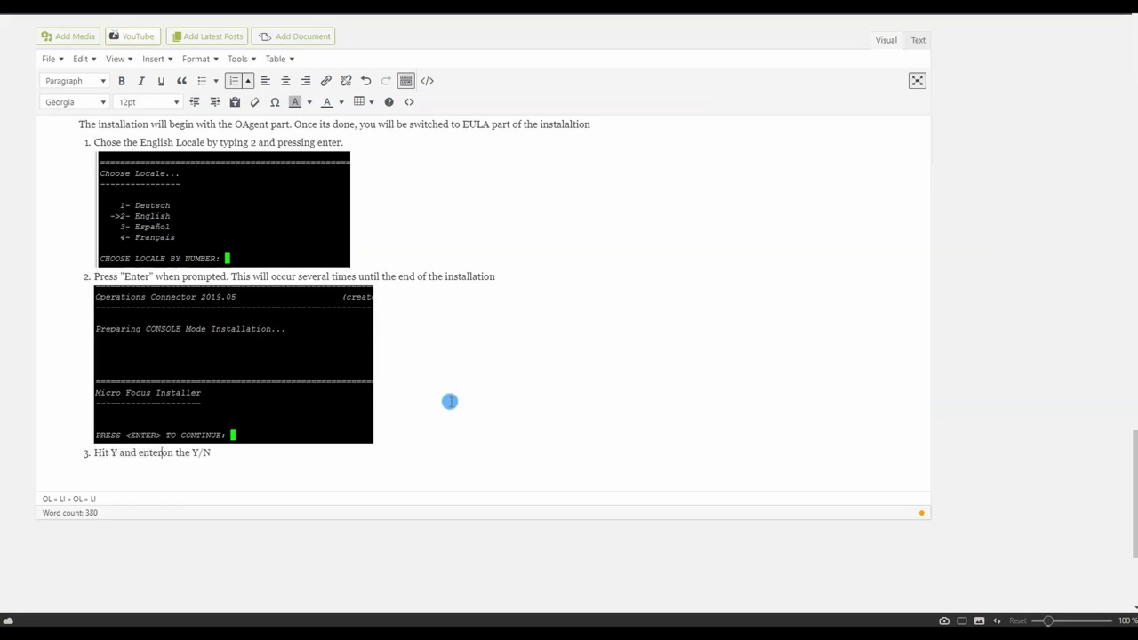
Put quotation marks around Y/N and complete sub-item 3 as "Hit Y and enter on the "Y/N" prompt".
key(Right)
key(Right)
key(Right)
key(Right)
key(Right)
key(Right)
text(")
key(End)
text(")
key(alt)
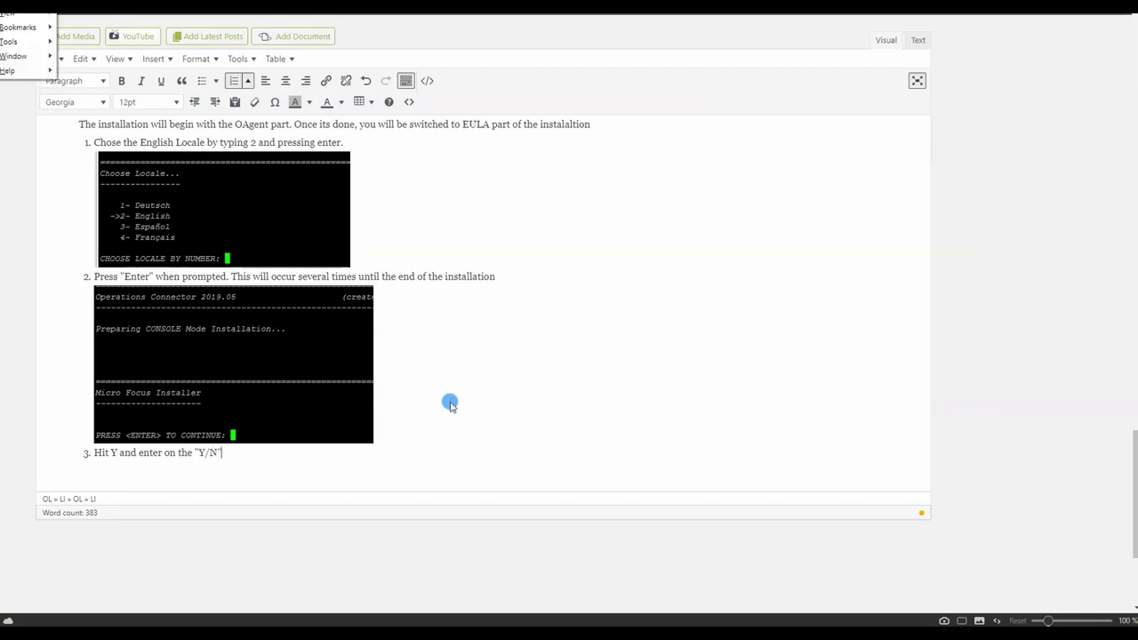
click(450, 404)
text(prompt)
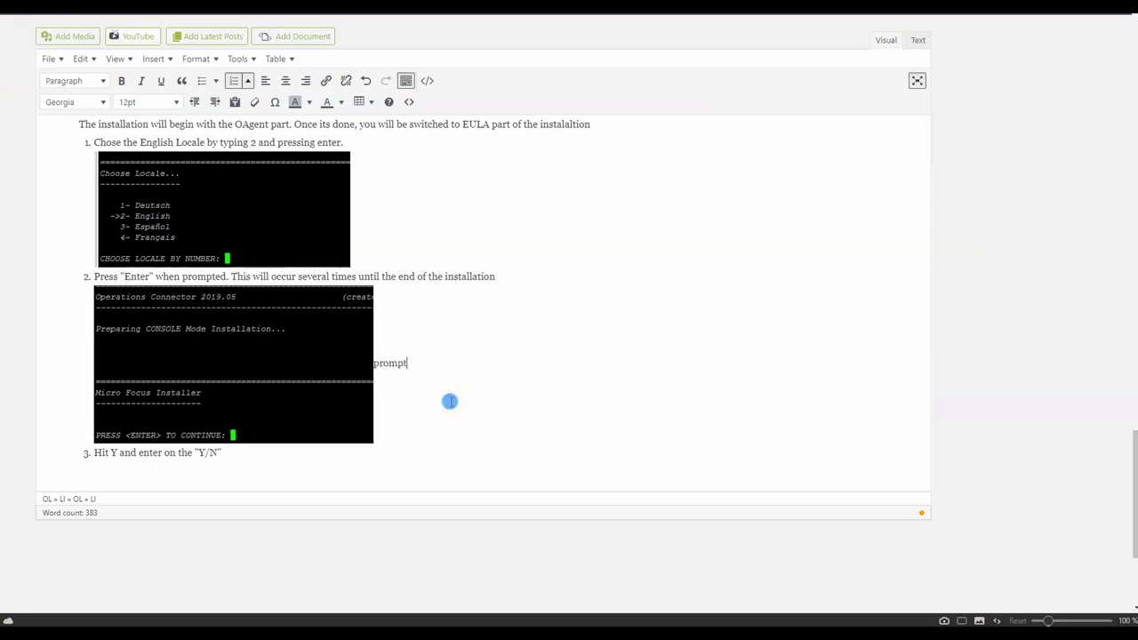
click(279, 453)
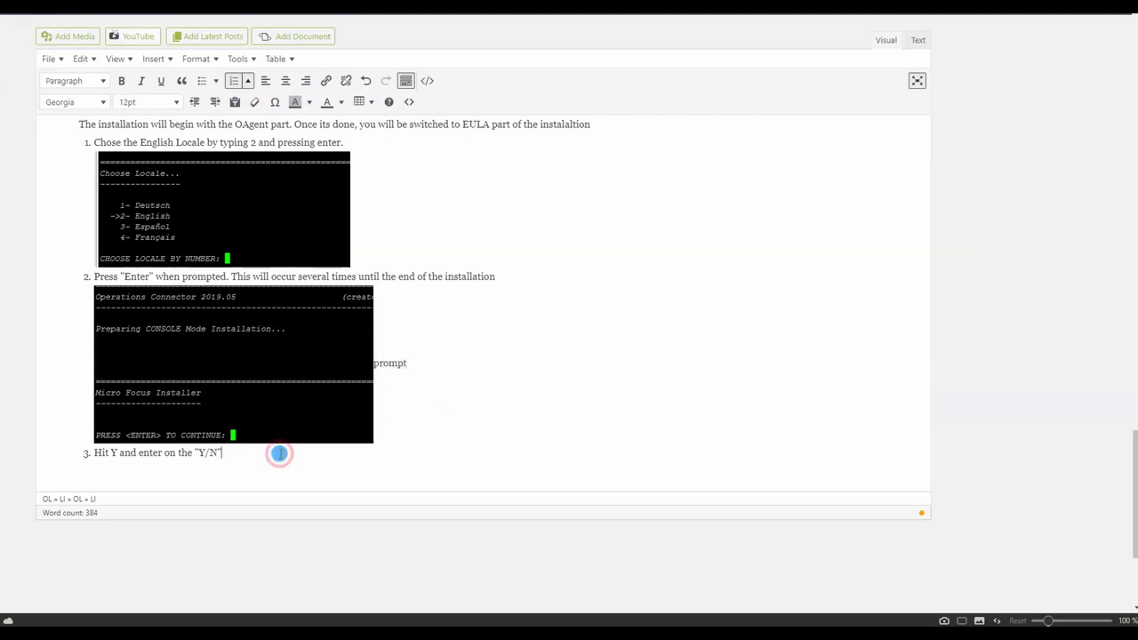
text(prompt)
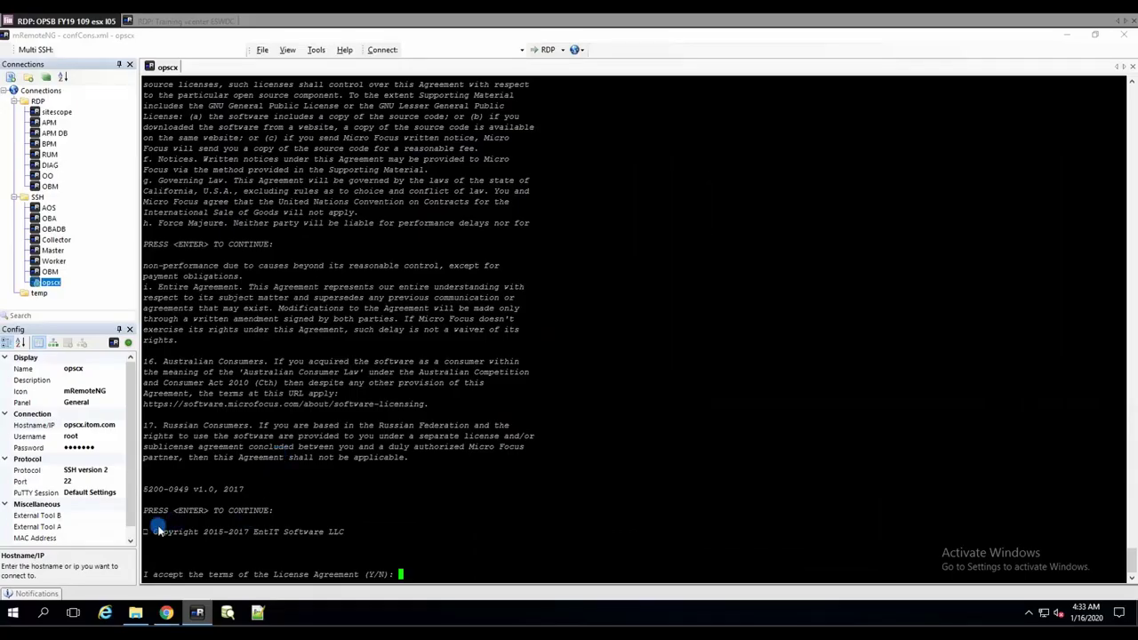
Capture the license agreement acceptance prompt in the opscx session as a screenshot and accept the terms with y.
drag(135, 511, 429, 596)
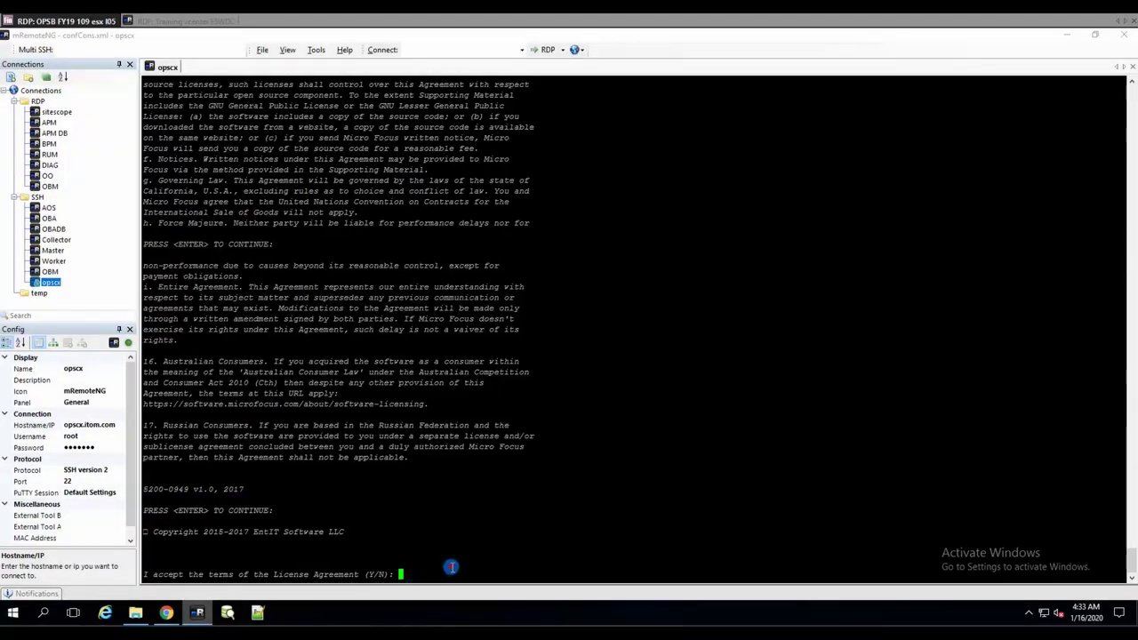
text(y)
key(Return)
Paste the license acceptance screenshot below sub-item 3 in the post.
key(alt+Tab)
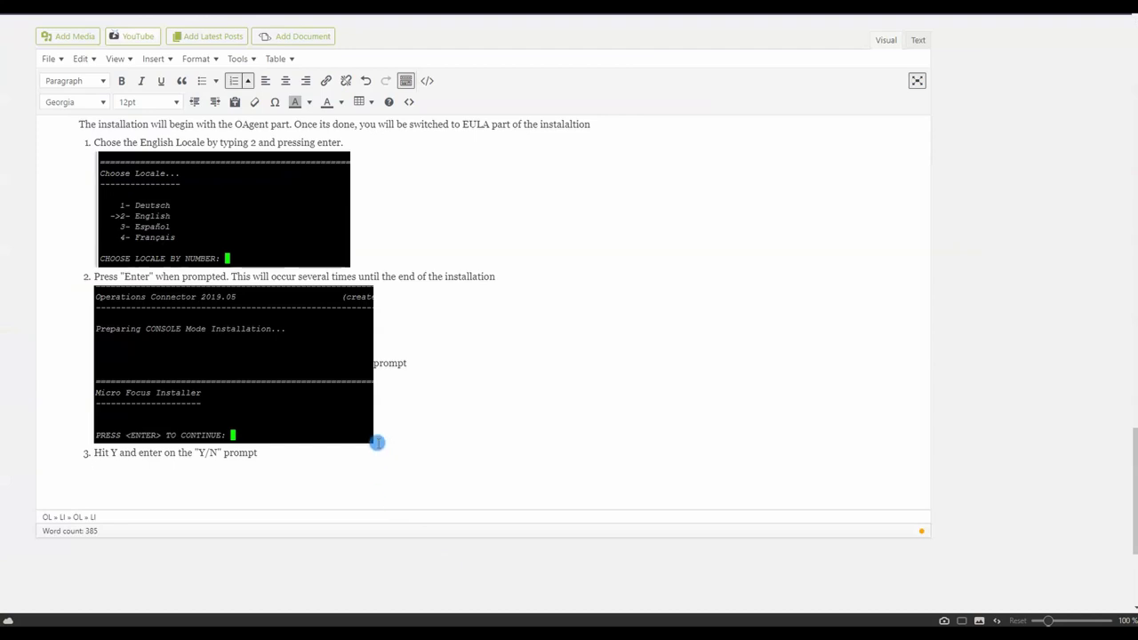
key(ctrl+v)
scroll(458, 452, down, 3)
Return to the opscx session and continue the installer past the requirements checks and the Pre-Installation Summary.
key(alt+Tab)
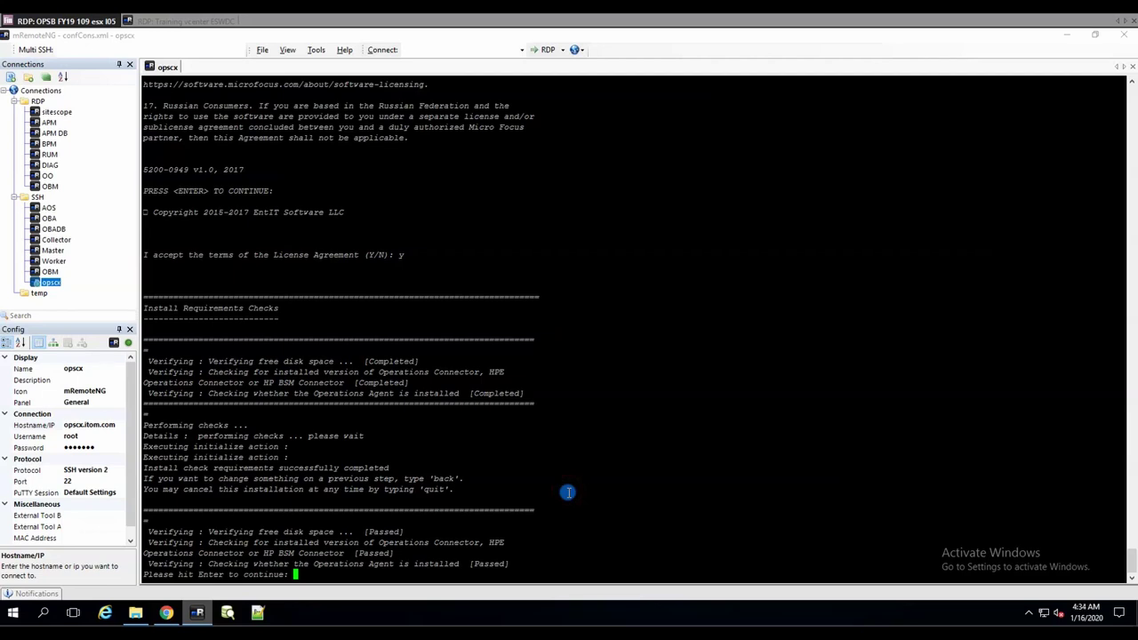
key(Return)
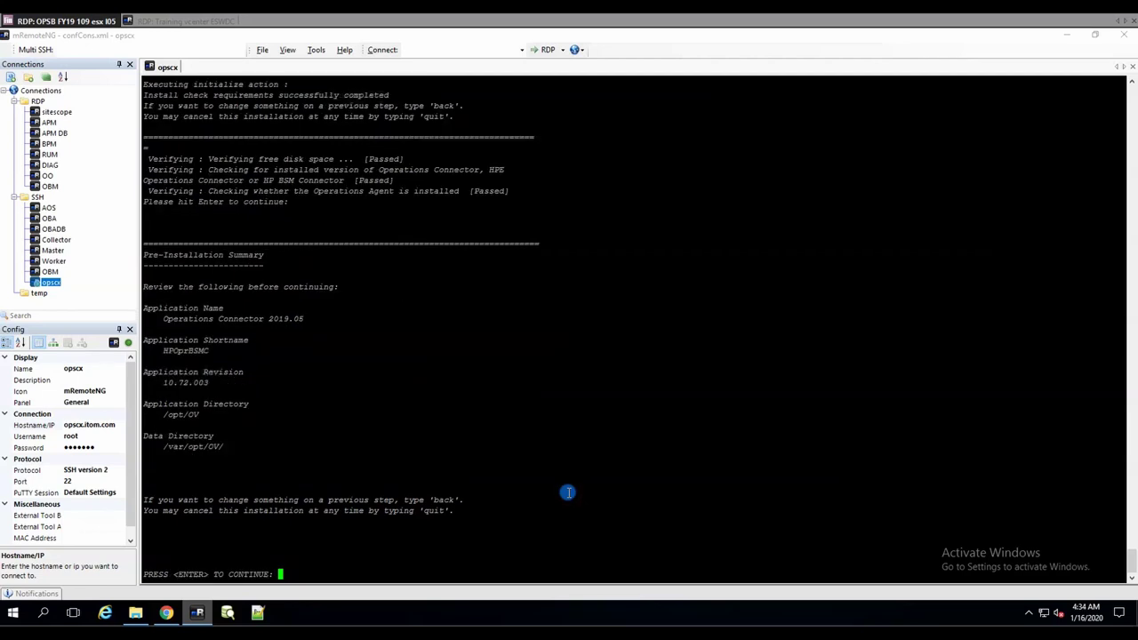
key(Return)
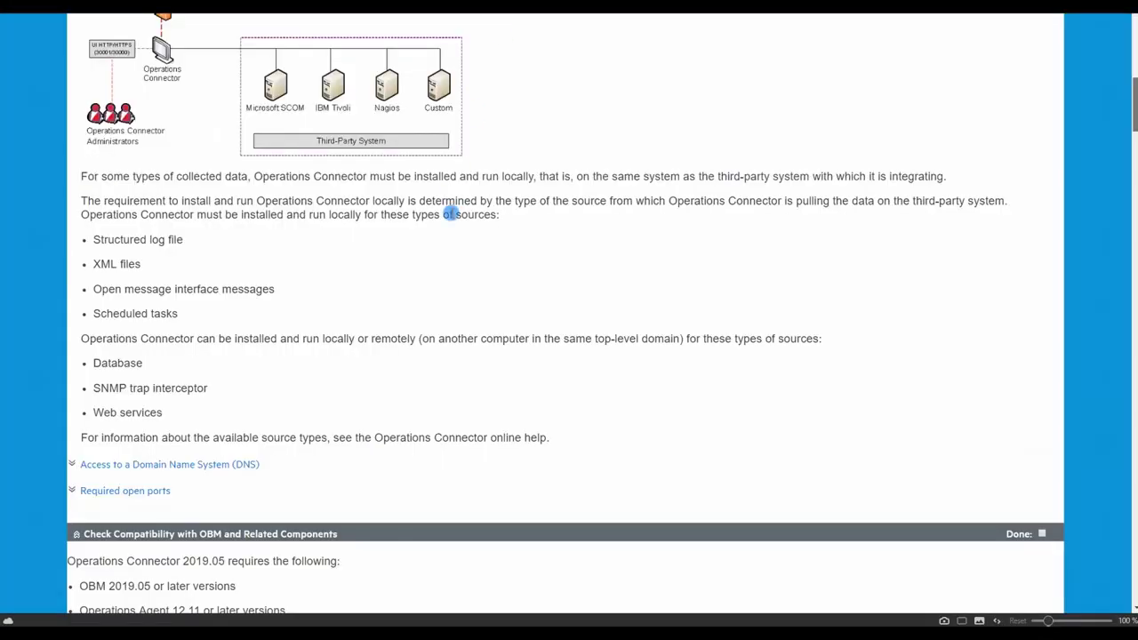
Review the Operations Connector installation guide, from the LW-SSO and system requirements sections through the installation wizard steps.
scroll(401, 262, down, 5)
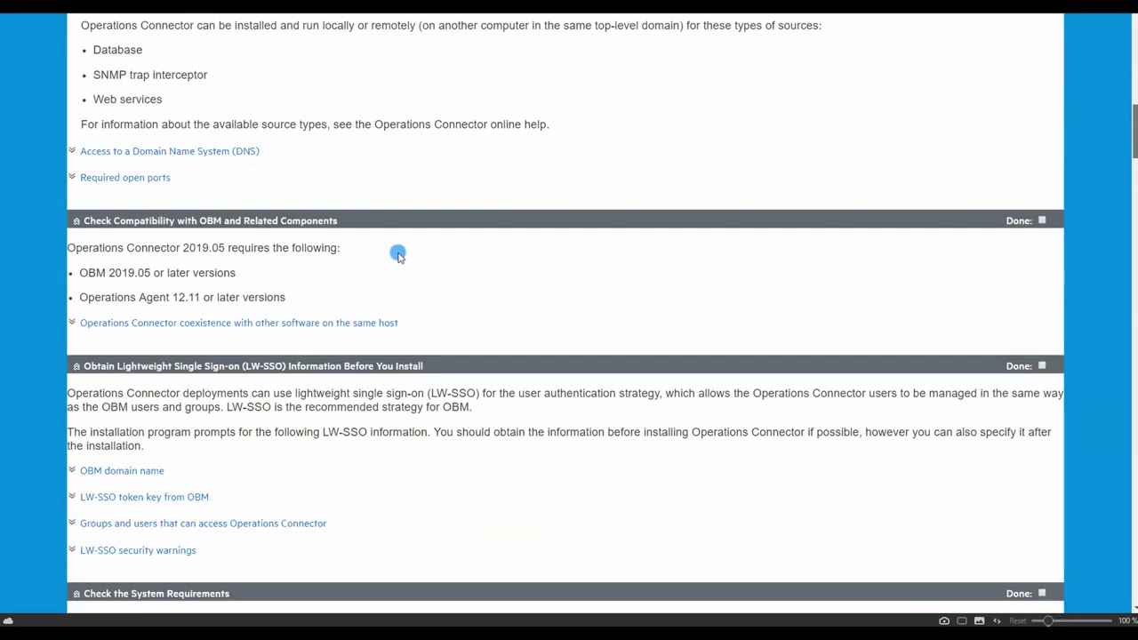
scroll(397, 253, down, 3)
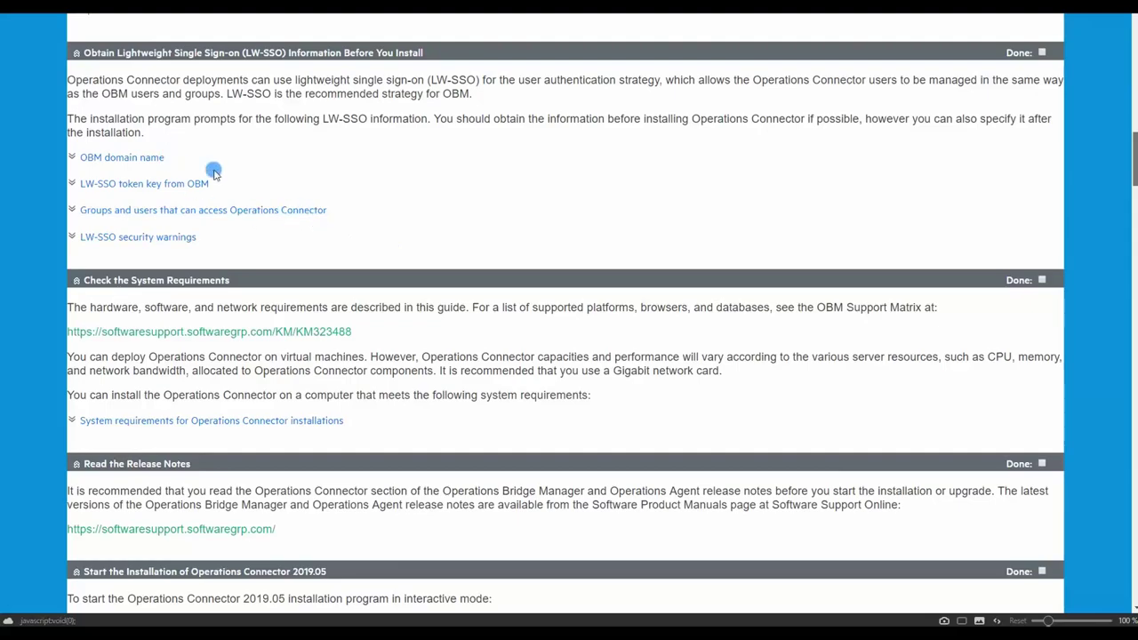
scroll(330, 221, down, 1)
scroll(346, 236, down, 3)
scroll(351, 240, down, 6)
scroll(426, 285, down, 5)
scroll(431, 265, down, 8)
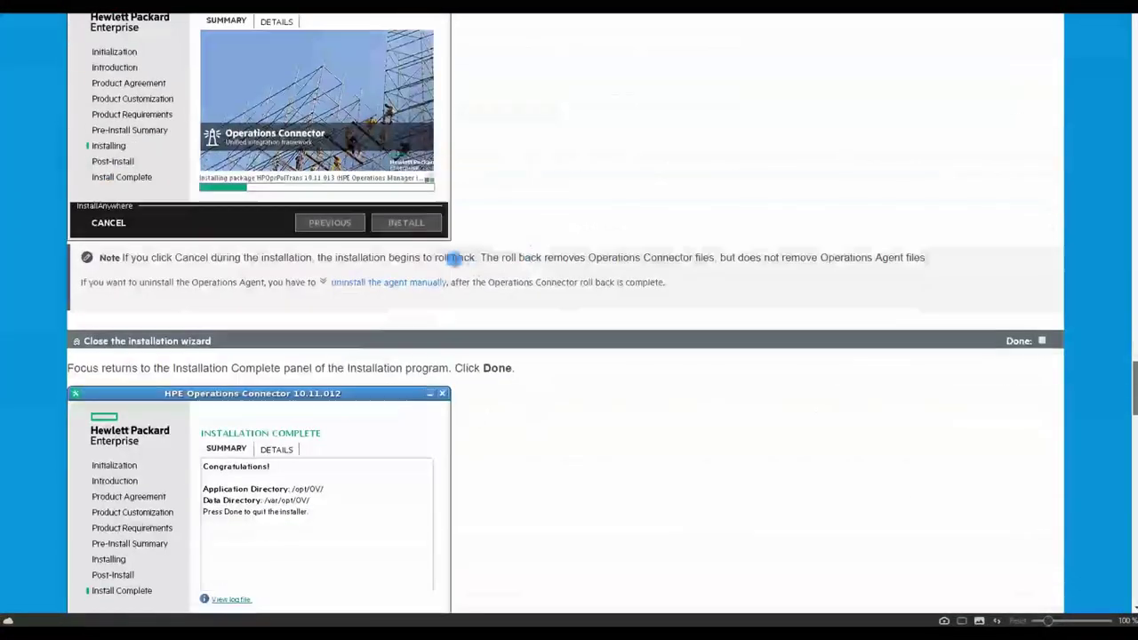
scroll(563, 267, down, 5)
scroll(569, 256, up, 18)
scroll(540, 228, down, 5)
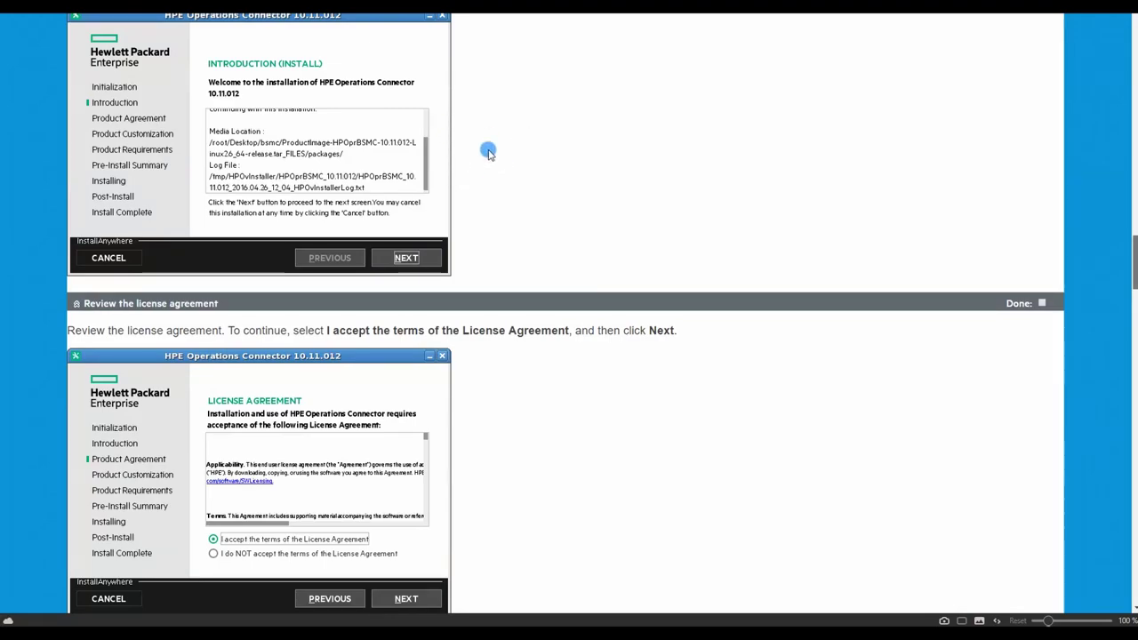
Return to the opscx session and capture the Installation COMPLETE output as a screenshot.
scroll(585, 175, down, 9)
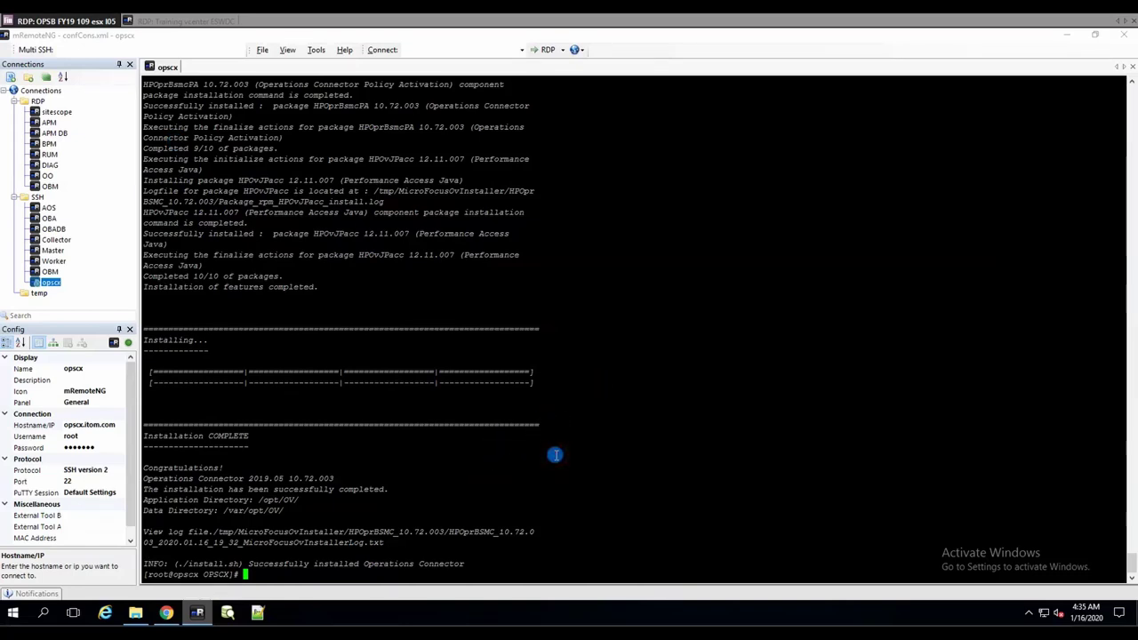
key(Print)
drag(140, 315, 539, 577)
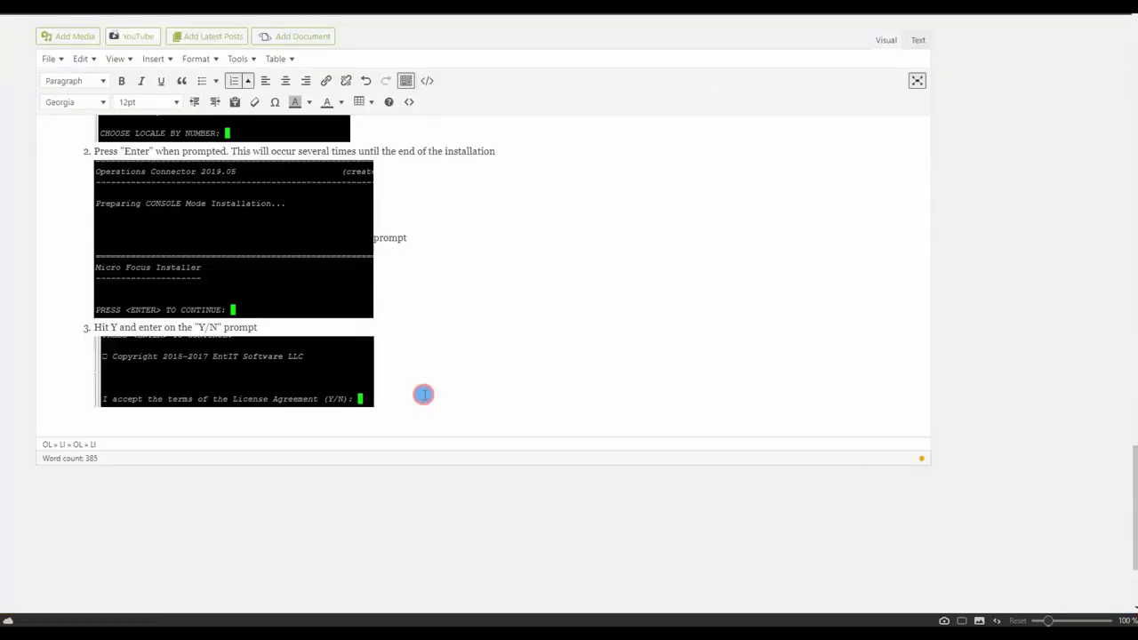
Add main-level item 8 below the license screenshot: "When you see the result, similar to the screenshot below, the isntaaltion is doen".
key(Return)
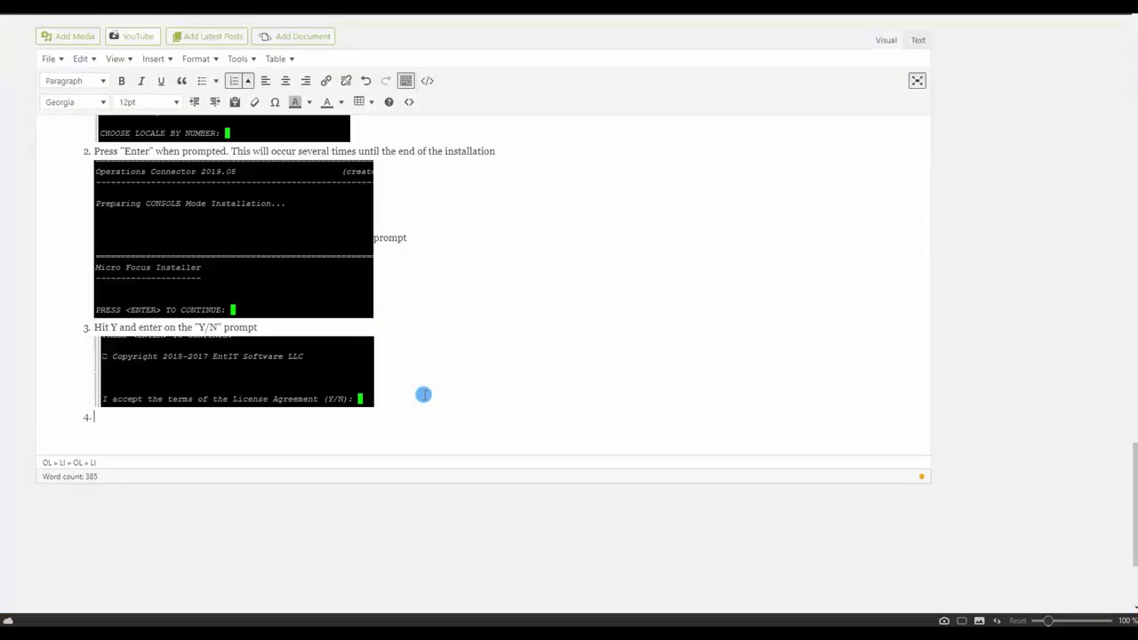
key(shift+Tab)
text(When you see the result. )
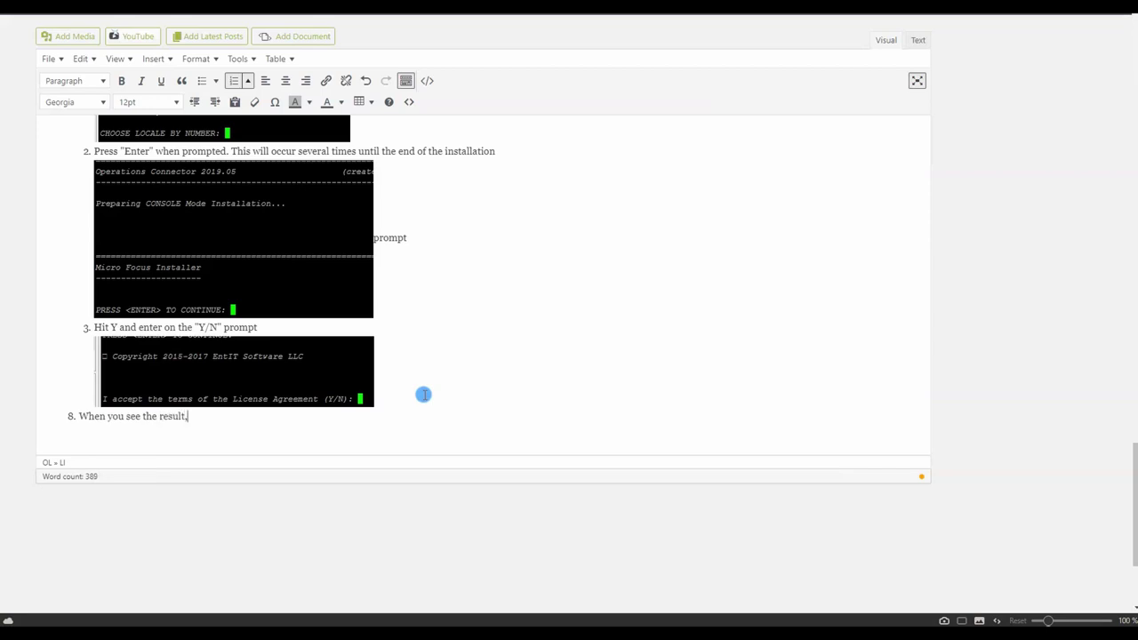
text(similar to the screenshot below)
key(BackSpace)
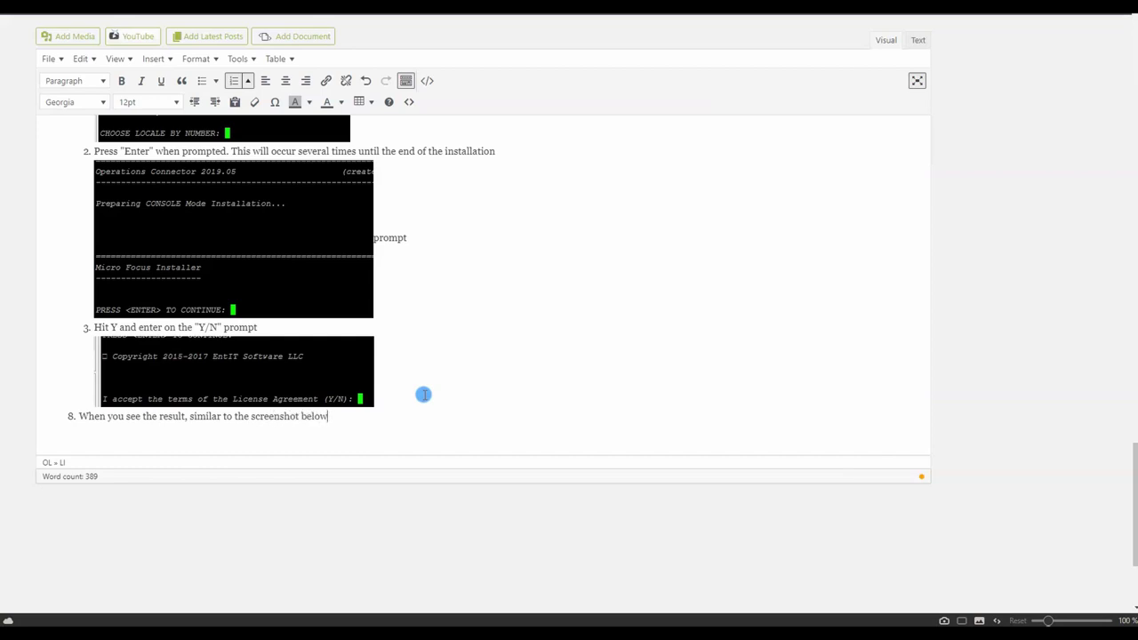
text(, the isntaaltion is doen)
key(Return)
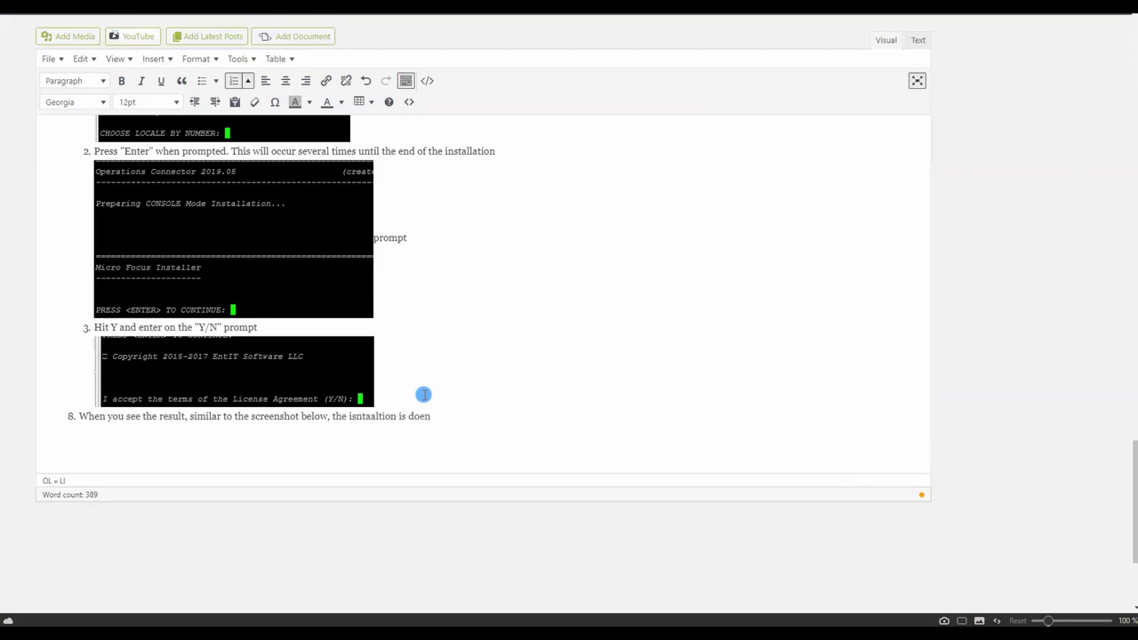
Paste the installation completion screenshot below item 8 and correct the item's last word to "done".
key(ctrl+v)
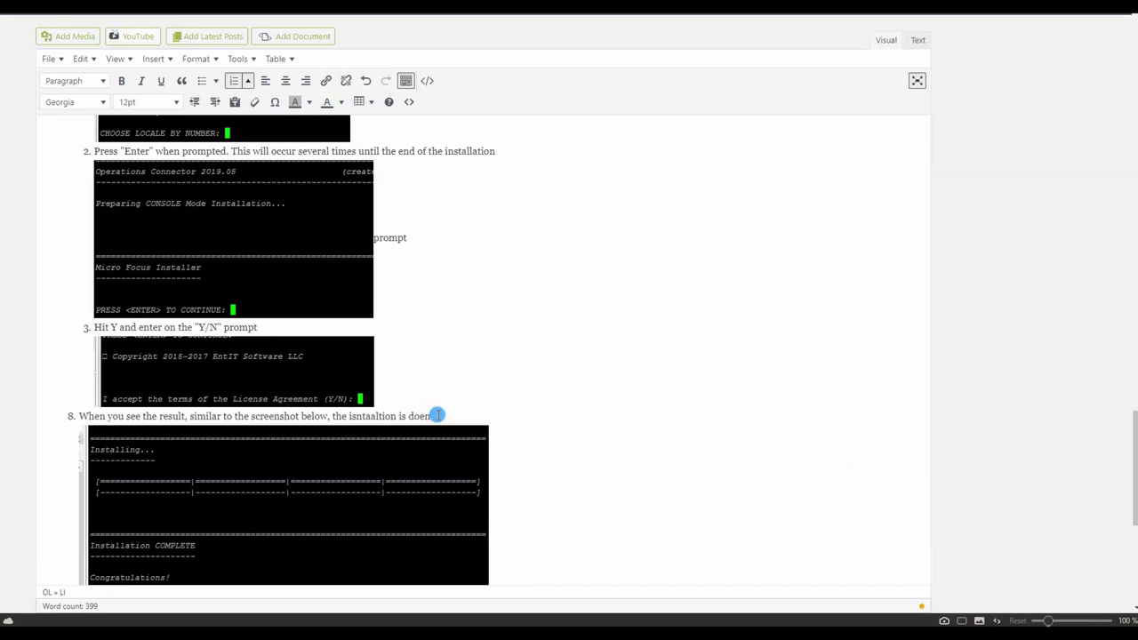
text(one)
scroll(584, 275, down, 3)
scroll(543, 259, up, 1)
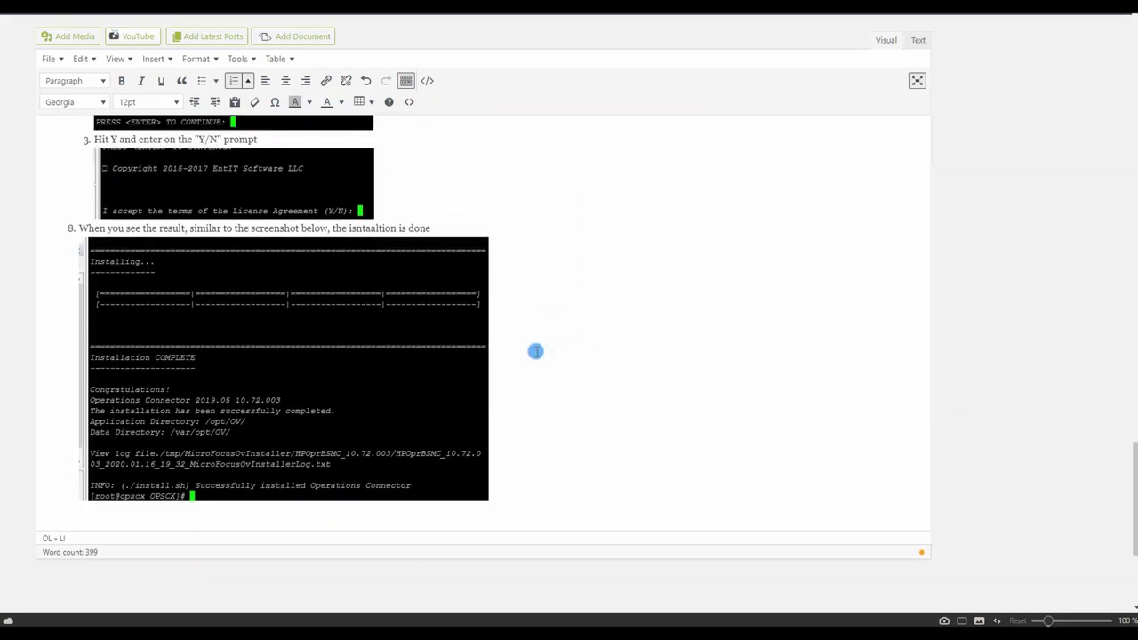
Replace the completion screenshot under item 8 with a version that has a rectangle around the Congratulations and success messages.
key(BackSpace)
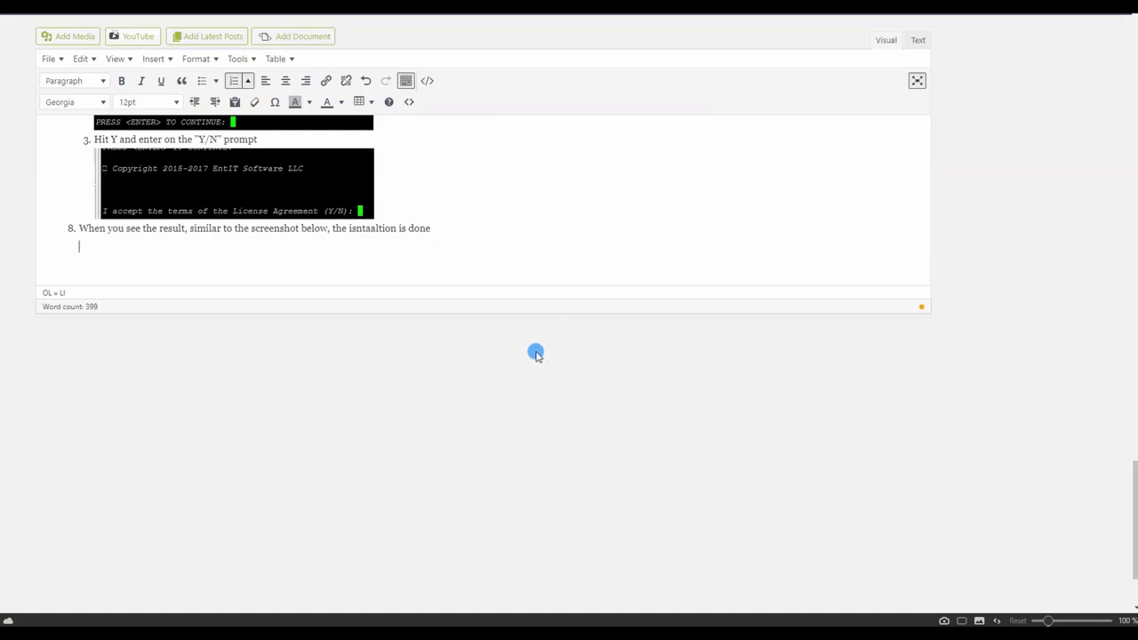
key(Print)
click(573, 280)
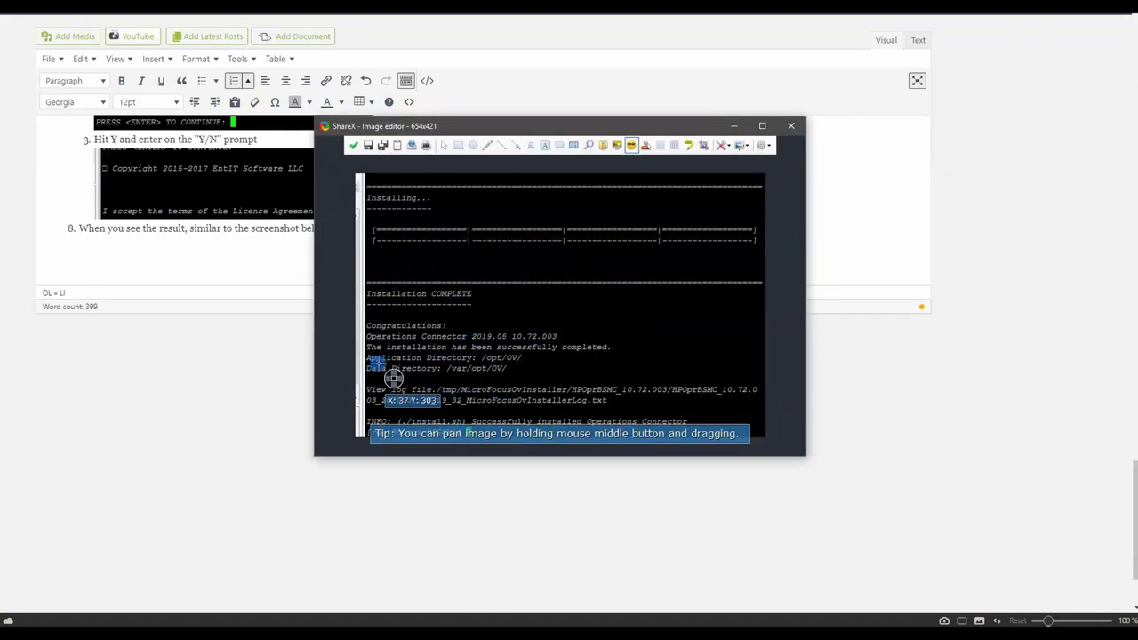
key(r)
drag(356, 315, 764, 435)
key(Return)
click(213, 250)
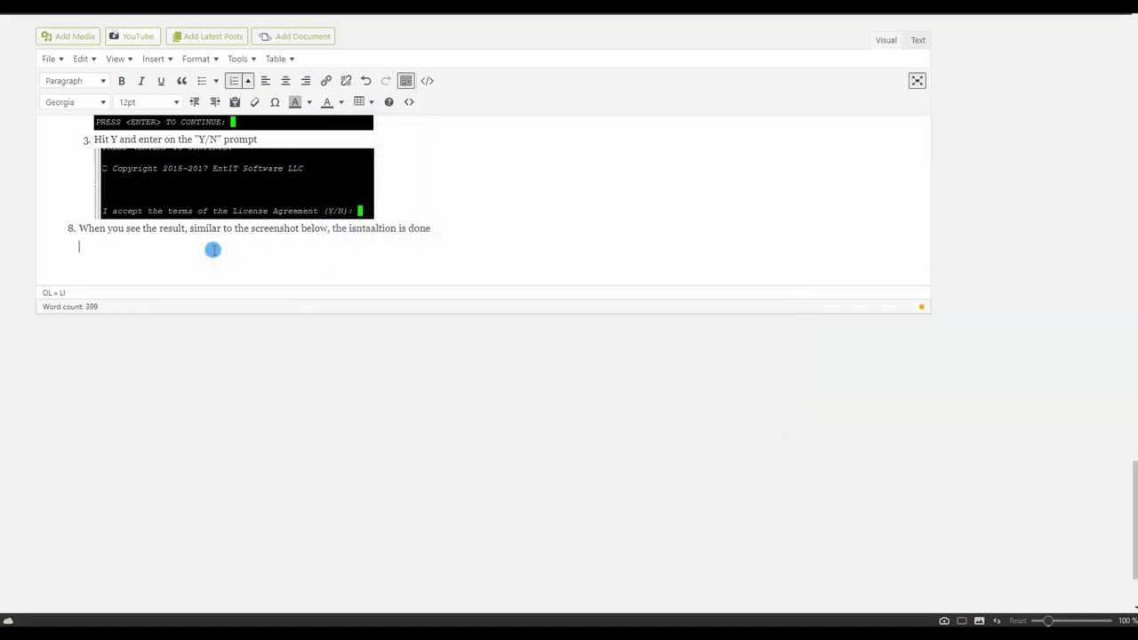
key(ctrl+v)
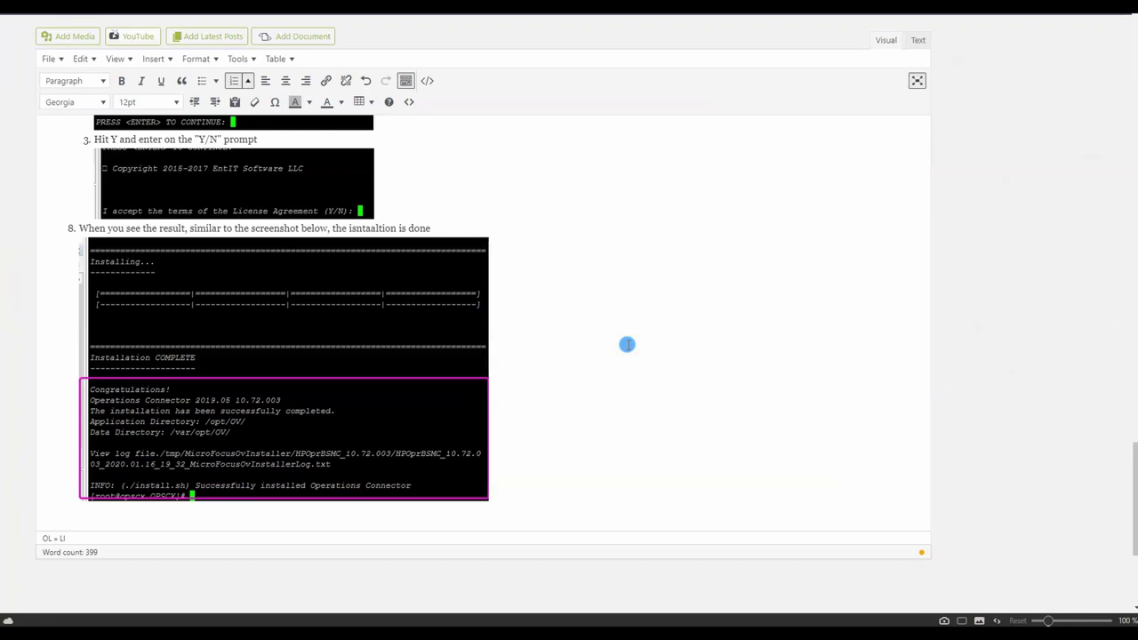
End the numbered list below the screenshot and begin a closing paragraph with "Congratualtions! the install exercise is complete.".
key(Return)
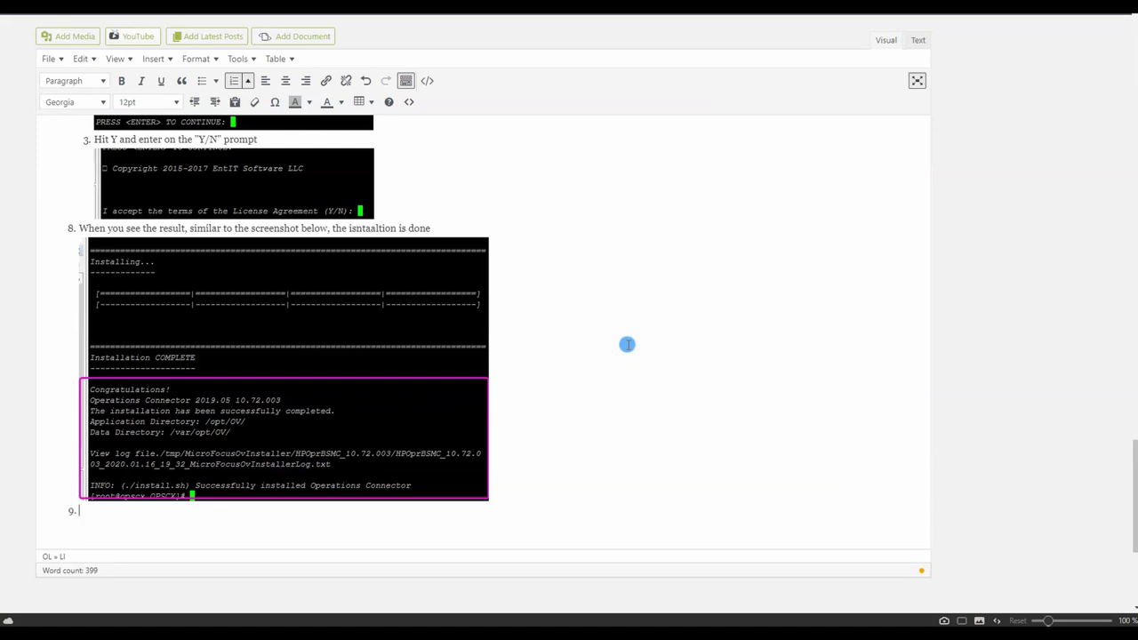
key(Return)
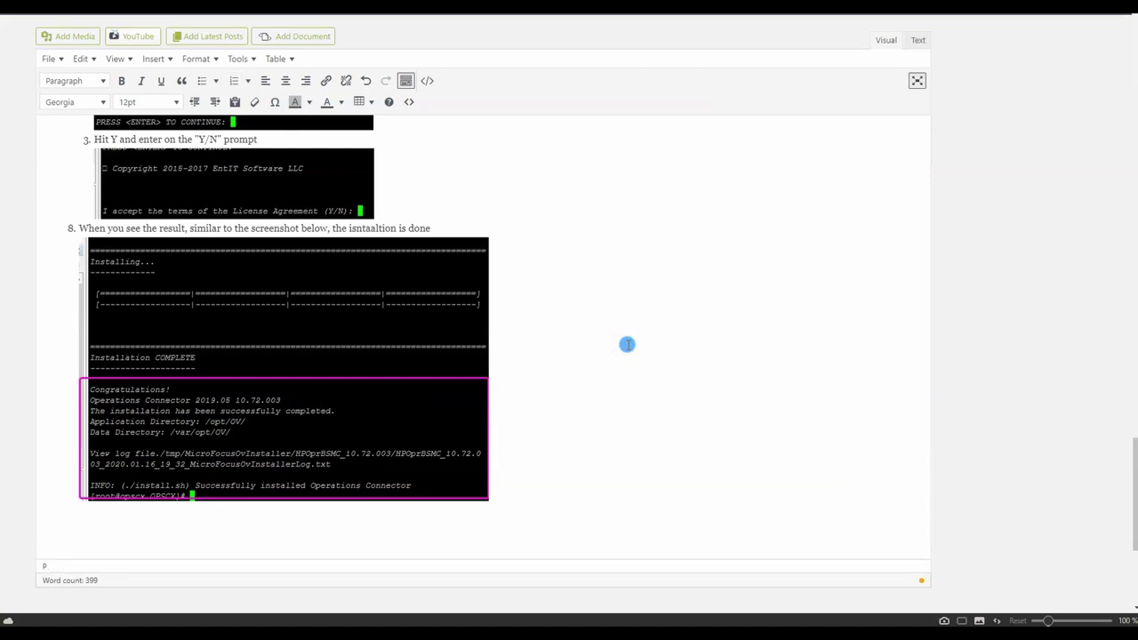
text(Congratualtions)
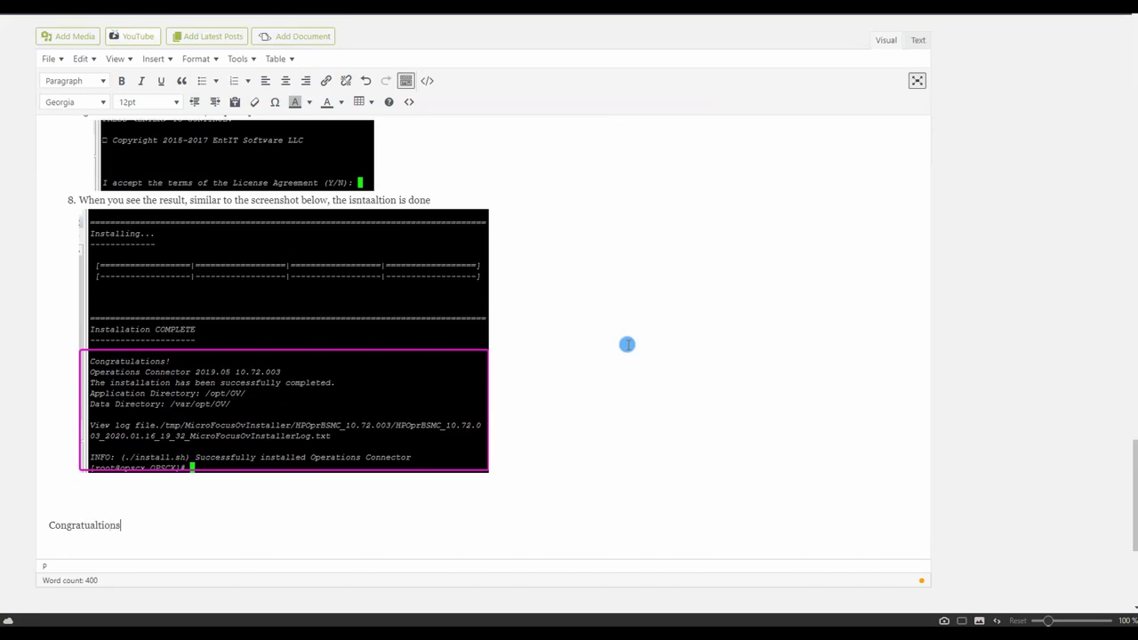
text(! the installa)
key(BackSpace)
key(BackSpace)
text(exercise is complete. plerae)
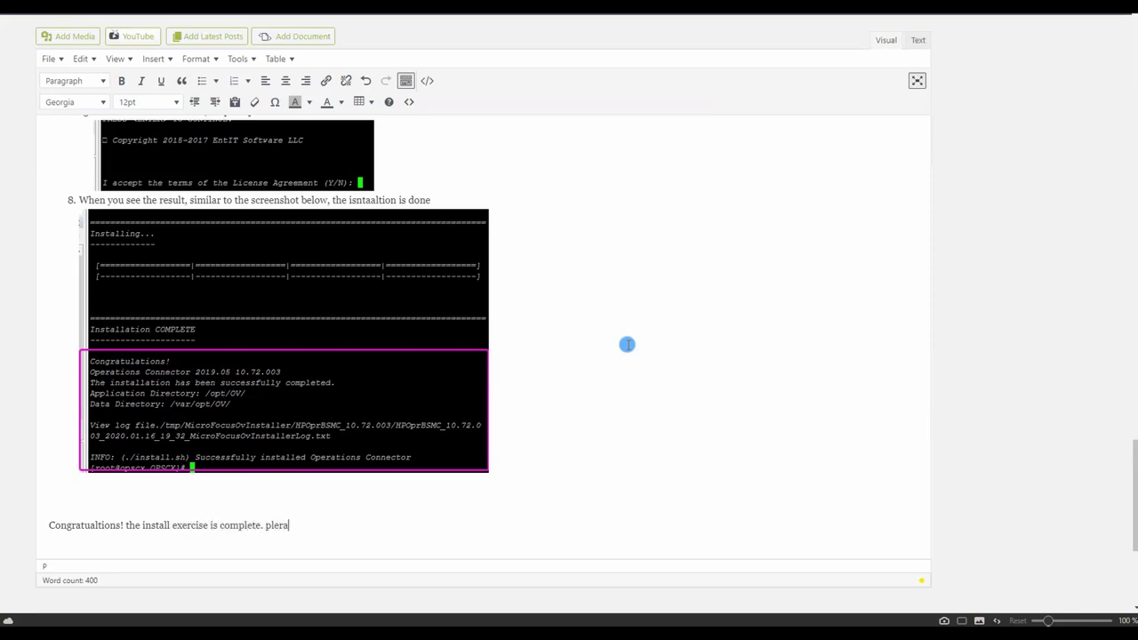
Finish the closing paragraph with "You will see the OPSCX part again in the Integratons section.".
key(BackSpace)
key(BackSpace)
key(BackSpace)
key(BackSpace)
text(You will see the OPSCX)
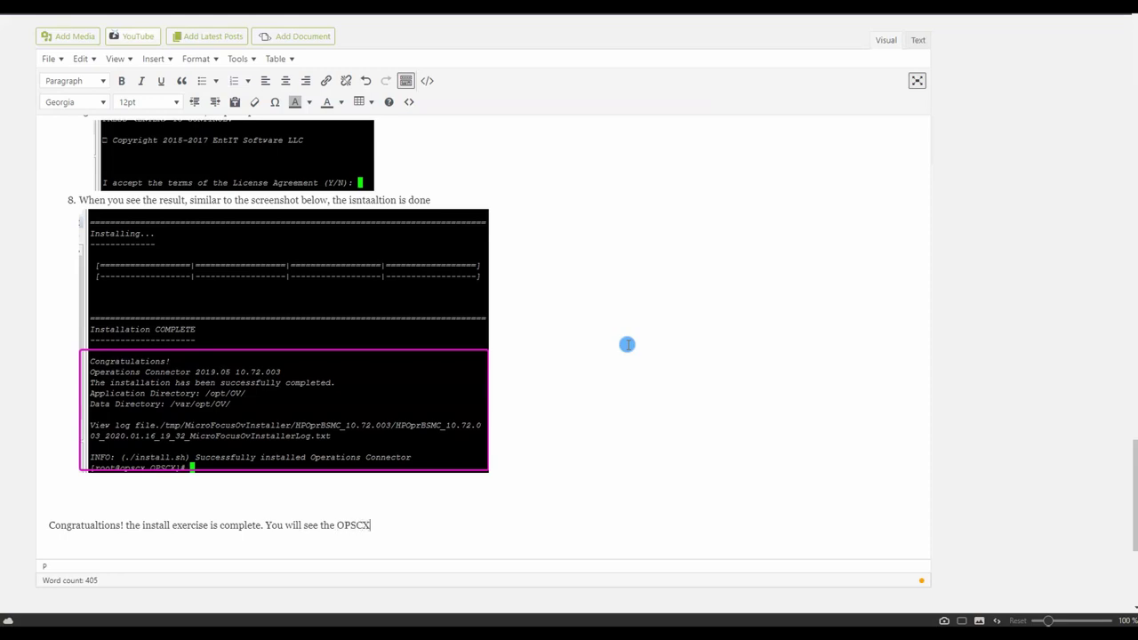
text( part again in the Integratons sectio)
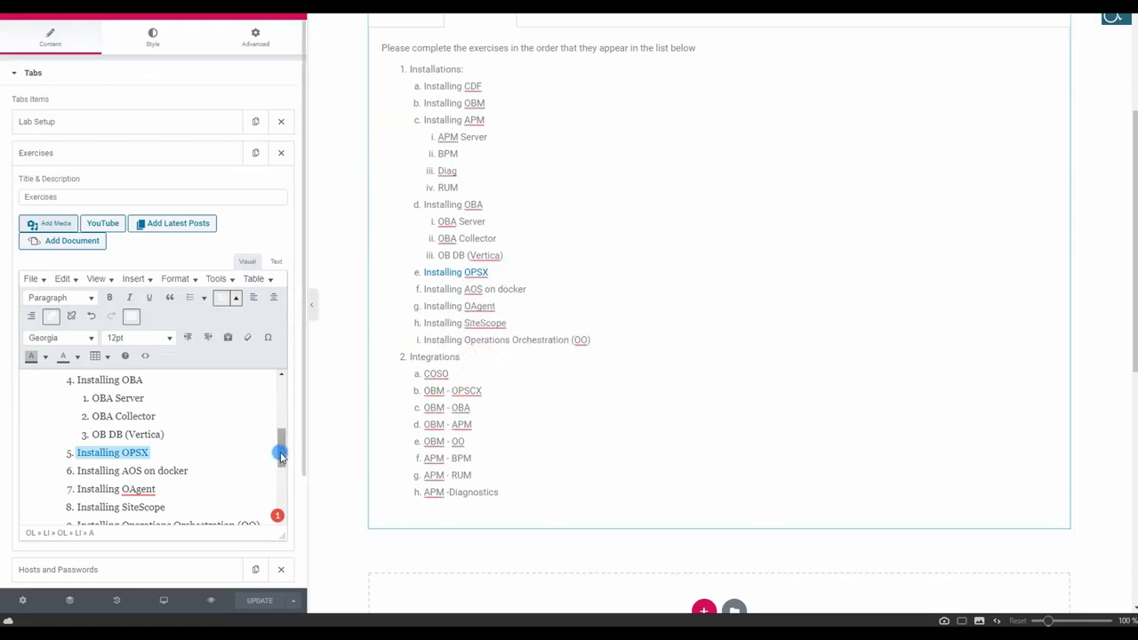
click(380, 47)
drag(464, 34, 700, 45)
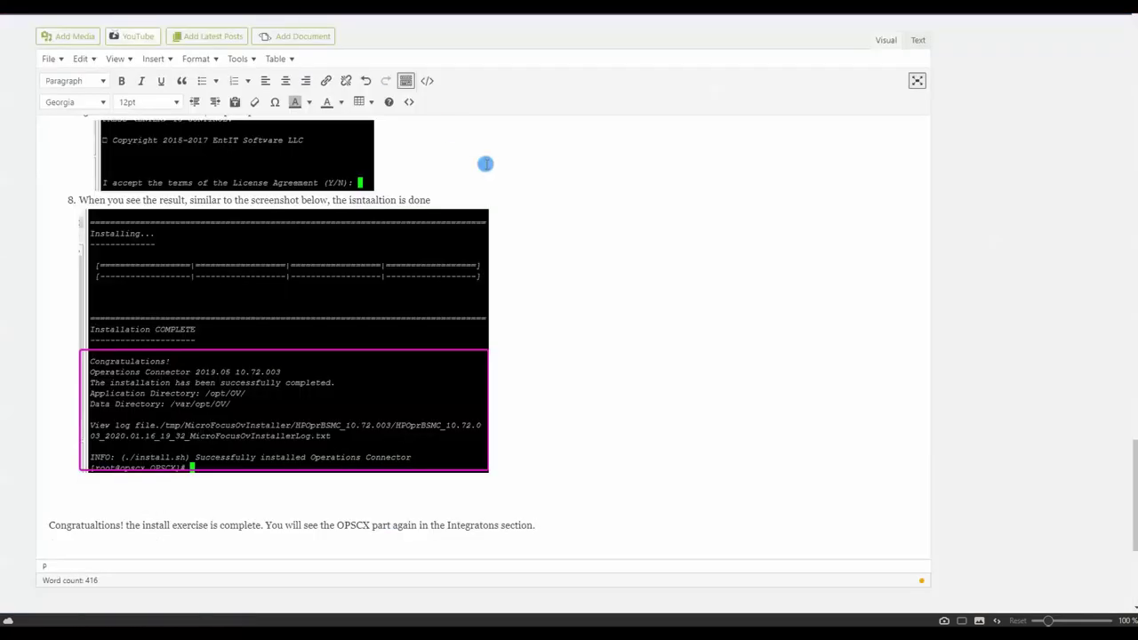
scroll(647, 359, down, 3)
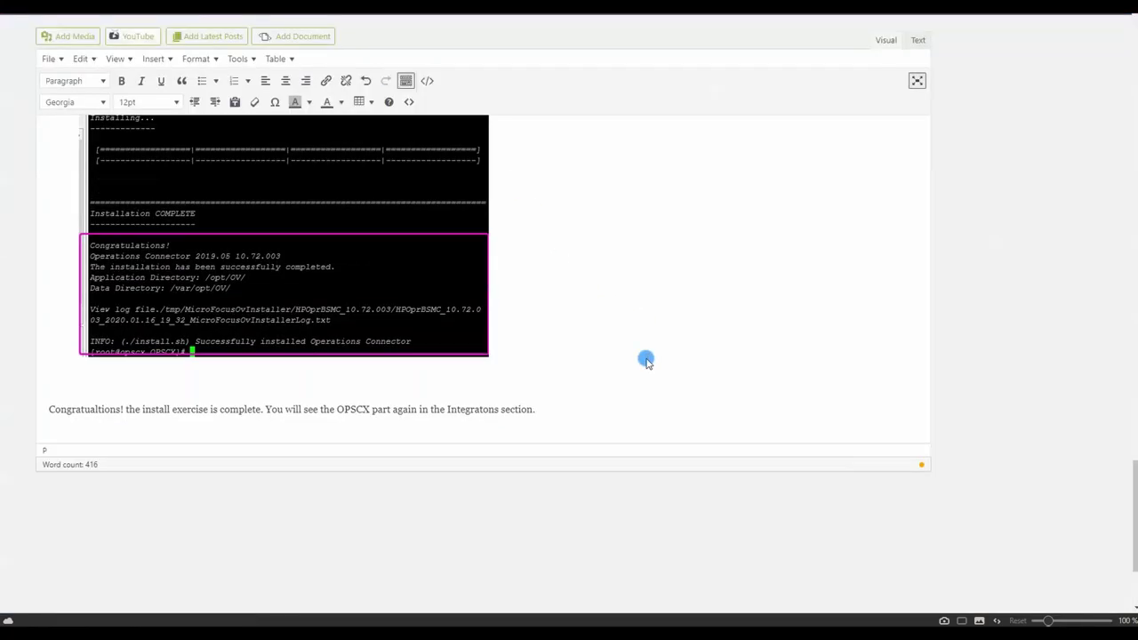
scroll(656, 363, up, 3)
Correct the closing paragraph's misspelled words to "Congratulations" and "Integrations" using the Grammarly suggestions.
mouse_move(95, 524)
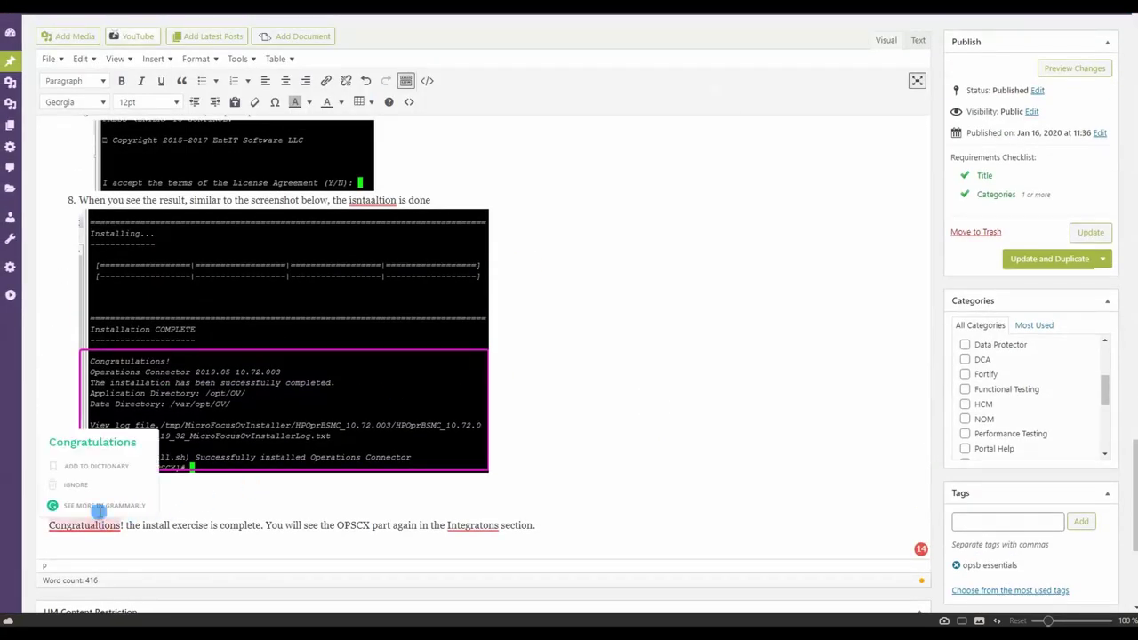
click(110, 442)
mouse_move(465, 526)
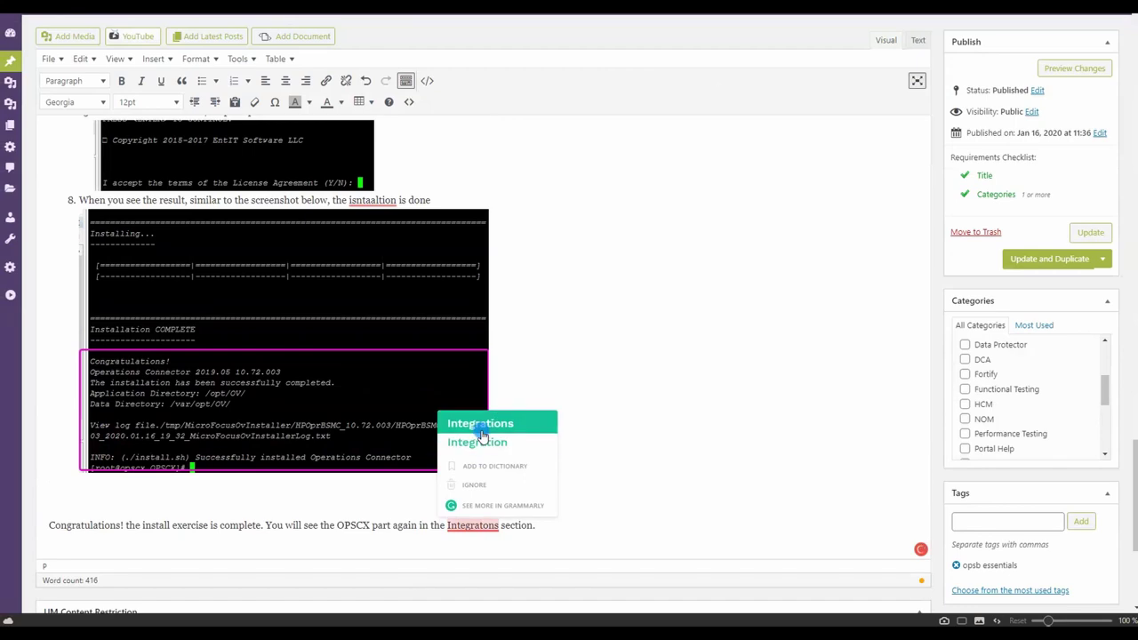
click(480, 424)
Correct the misspelled word in item 8 to "installation".
scroll(578, 431, up, 5)
scroll(515, 425, down, 3)
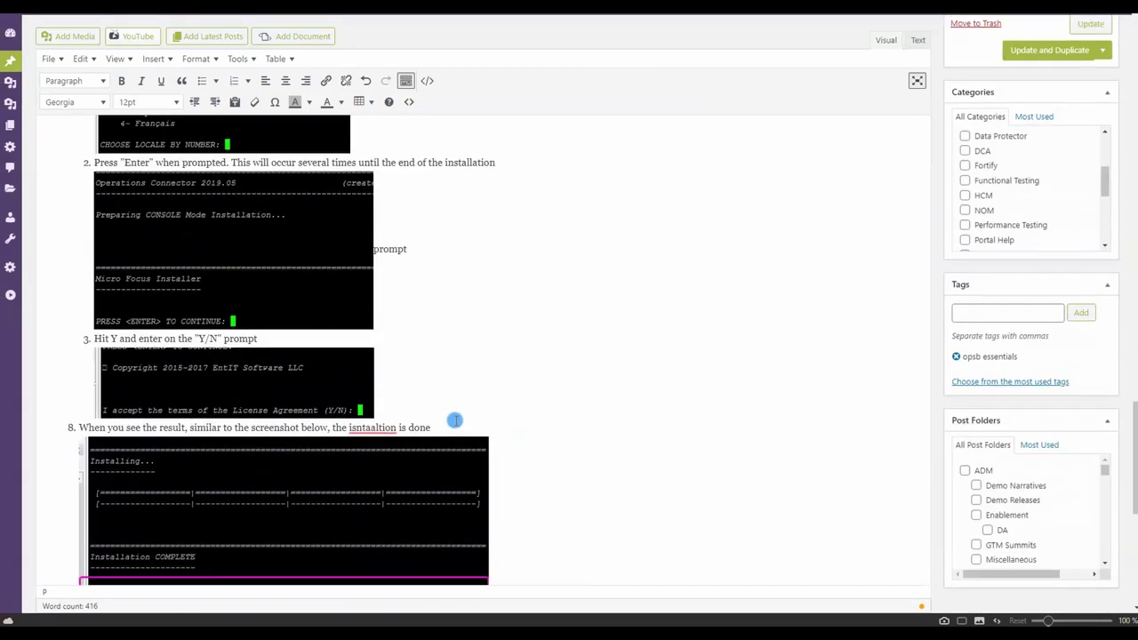
scroll(418, 458, up, 1)
mouse_move(376, 510)
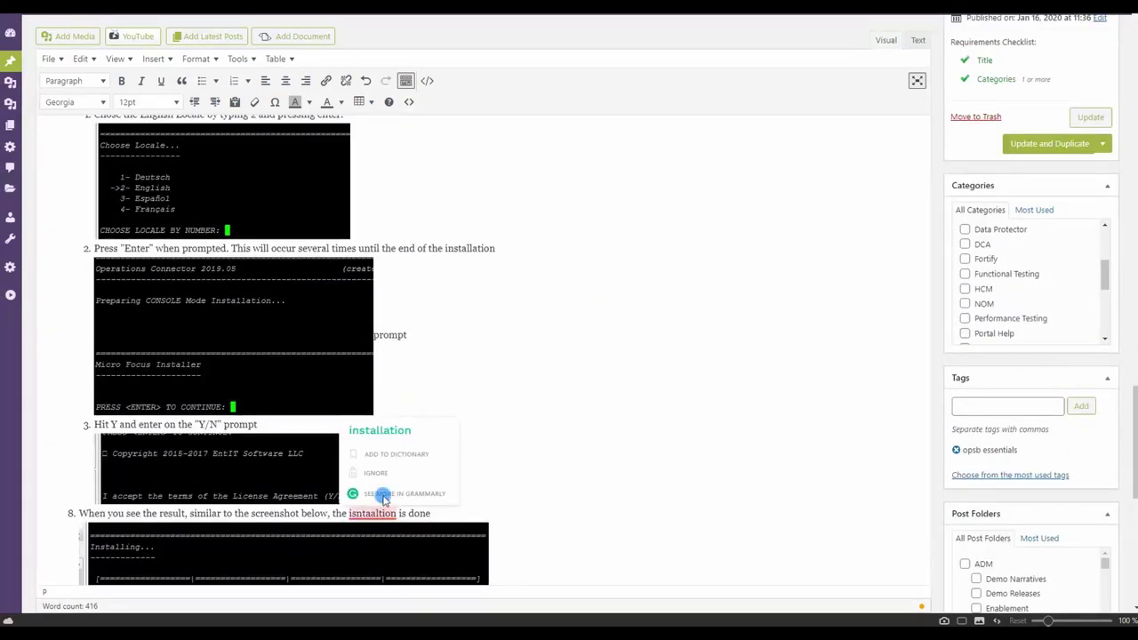
click(391, 433)
Correct the Installation Wizard introduction under item 7 to read "installation" and "it's".
scroll(480, 418, up, 3)
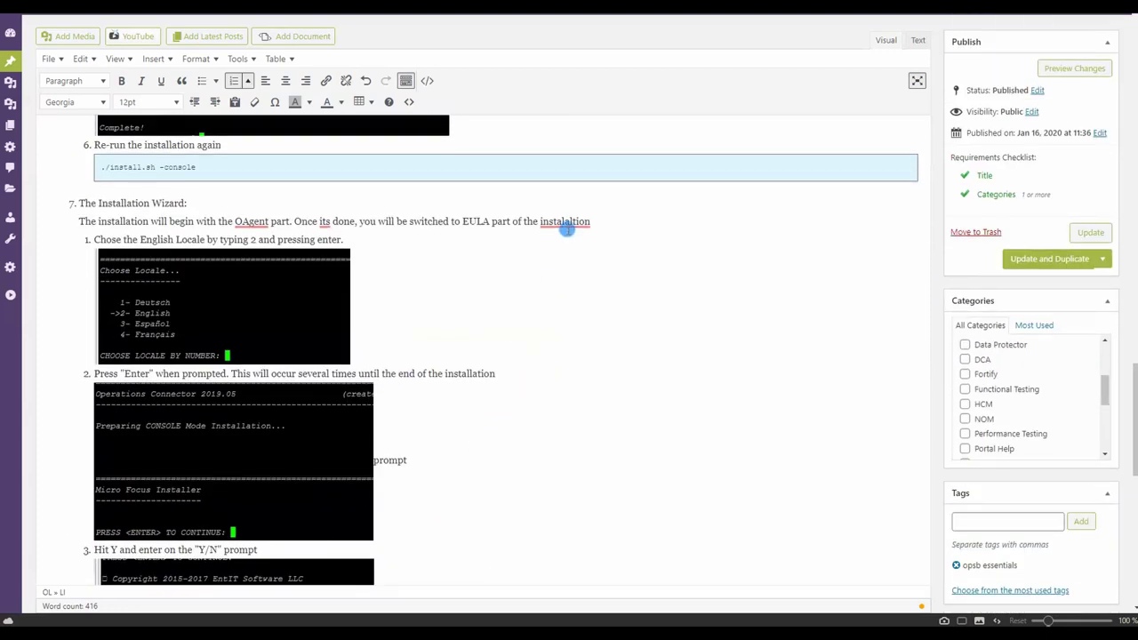
mouse_move(566, 224)
click(586, 139)
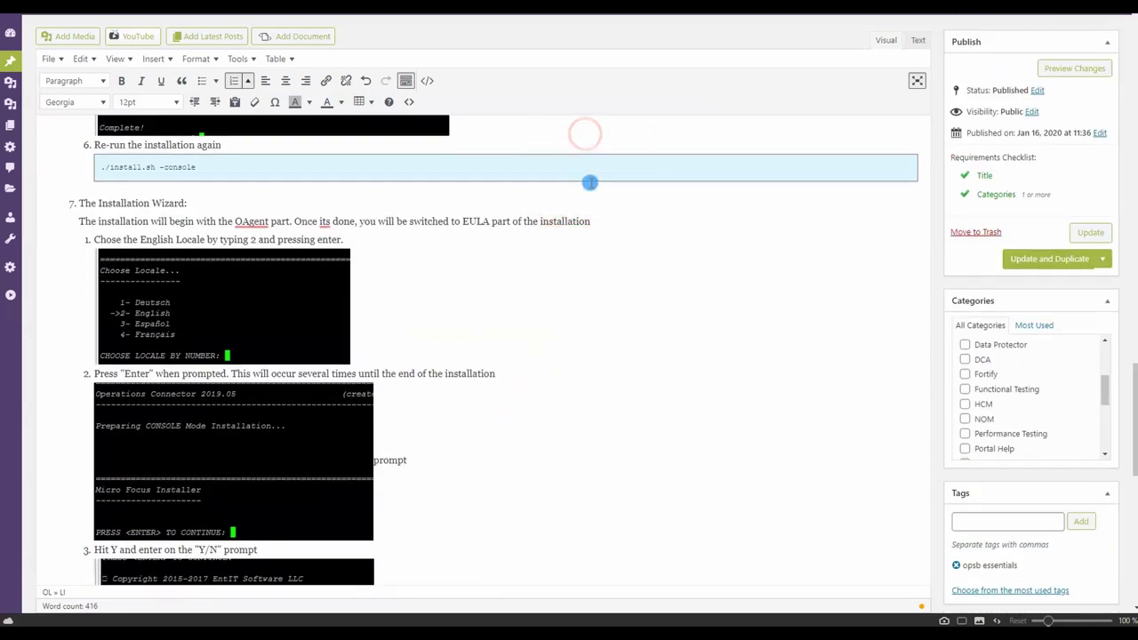
mouse_move(324, 223)
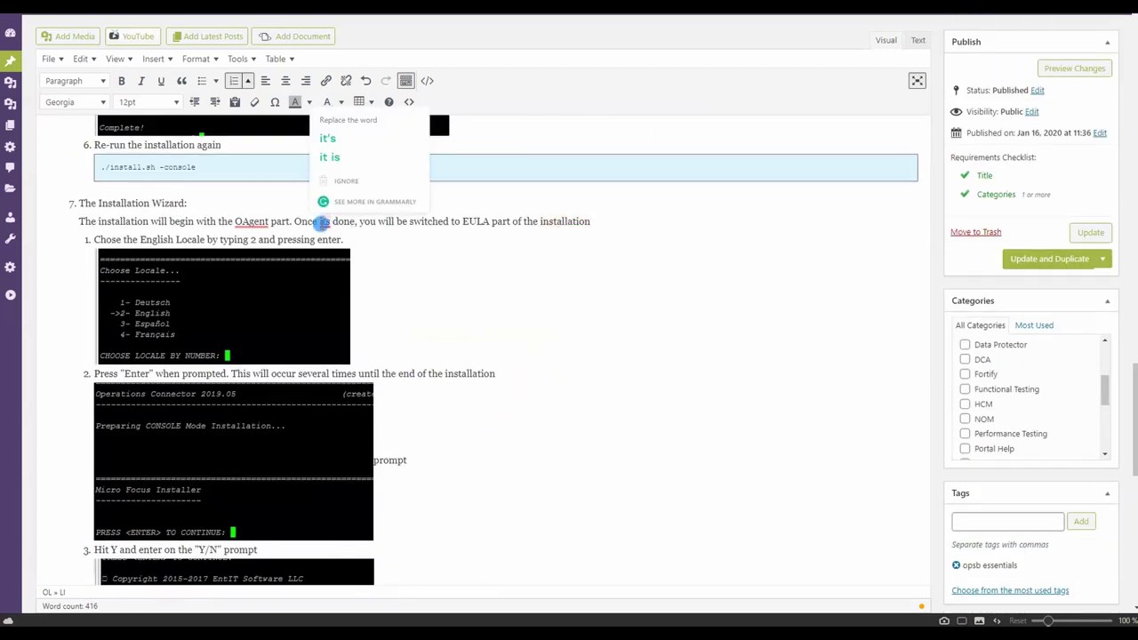
click(336, 142)
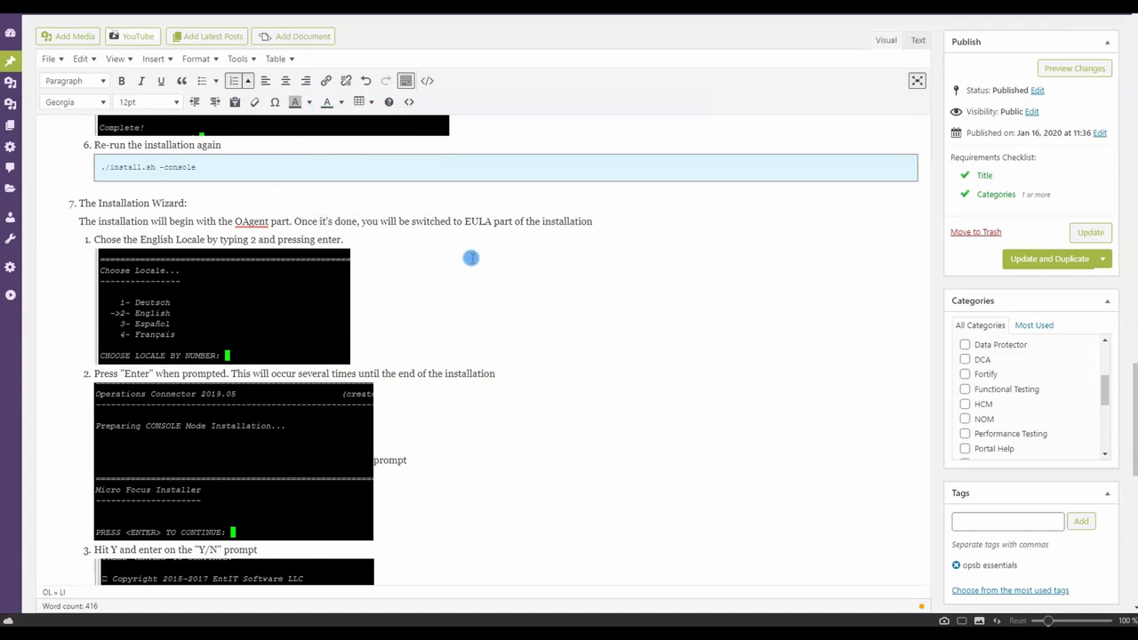
Correct the spelling errors in the first three sub-items of Installing the OPSCX, including "executing", "installer" and "performed".
scroll(490, 262, up, 3)
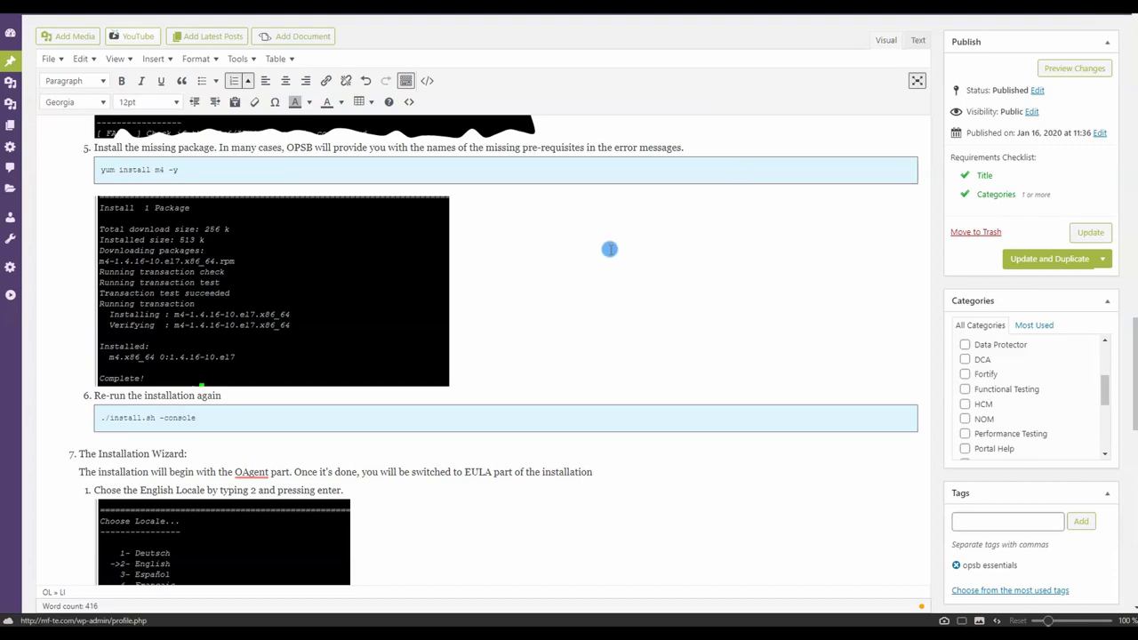
scroll(565, 292, up, 2)
scroll(564, 293, up, 6)
mouse_move(224, 377)
click(232, 298)
mouse_move(303, 267)
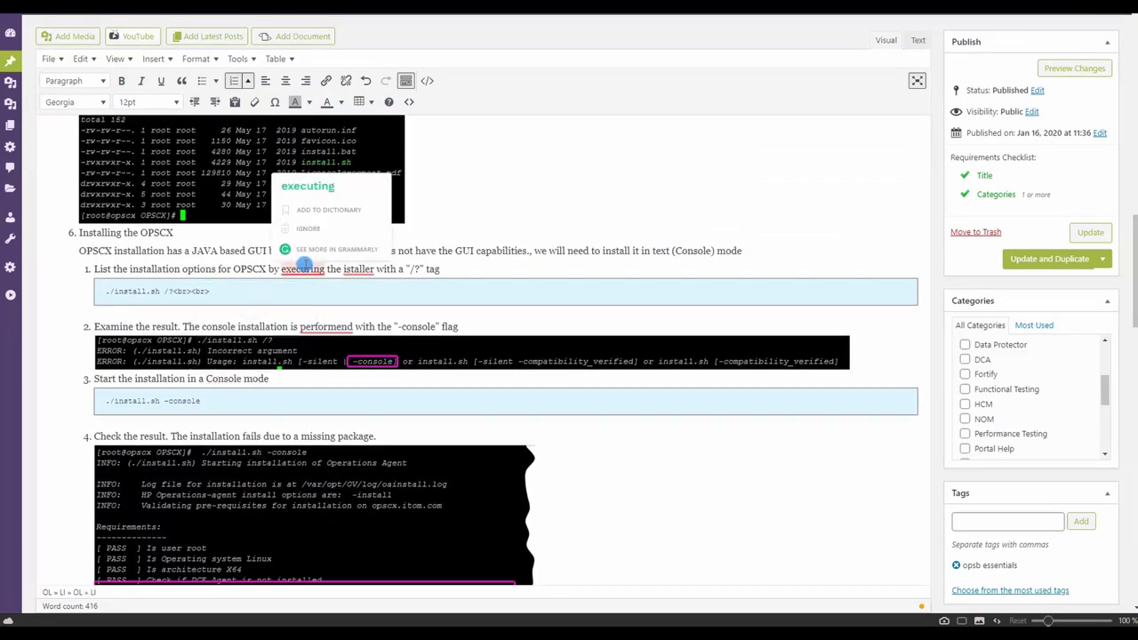
click(318, 190)
mouse_move(358, 268)
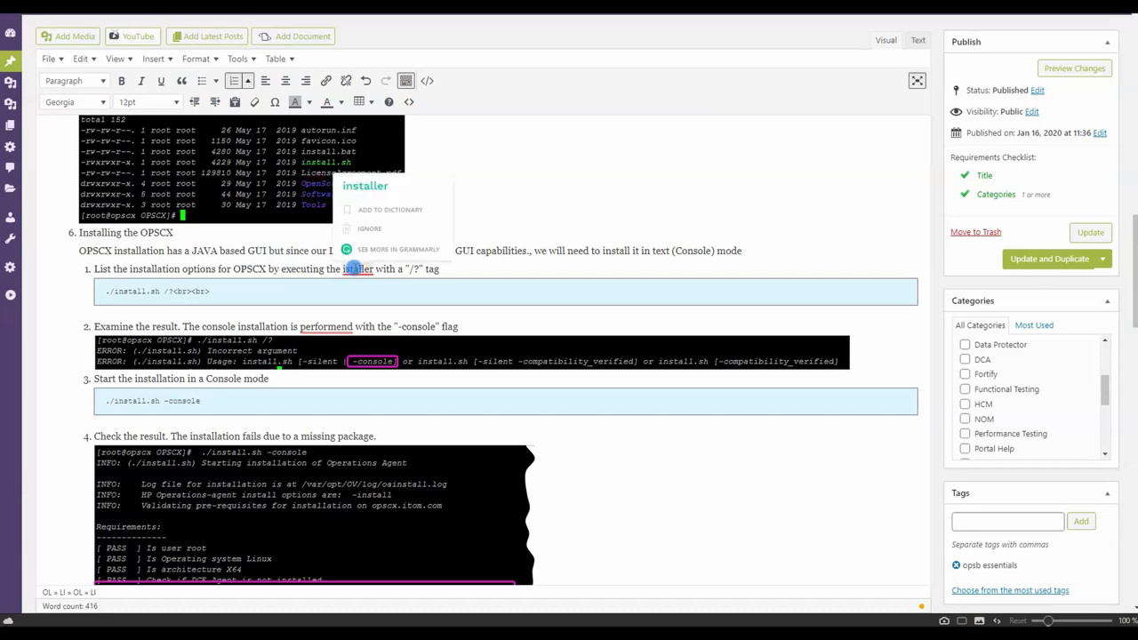
click(380, 189)
mouse_move(330, 325)
click(365, 241)
Correct "should" in item 5 and "achieved" and "small" in the pro-tip about listing directory contents.
scroll(521, 376, up, 5)
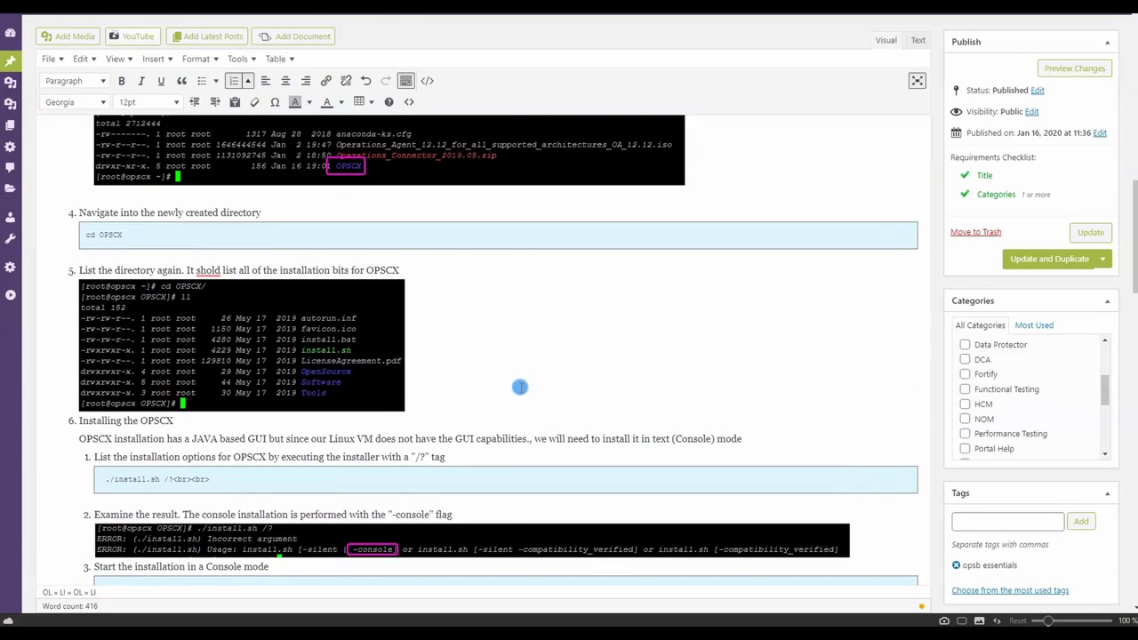
scroll(553, 380, up, 1)
mouse_move(208, 330)
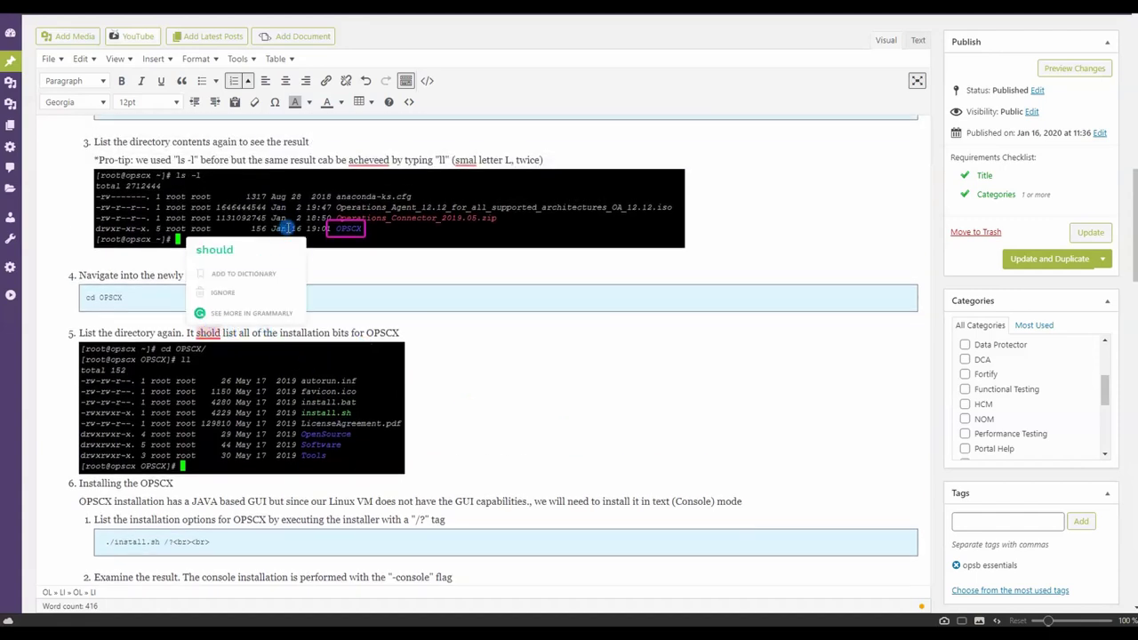
click(255, 251)
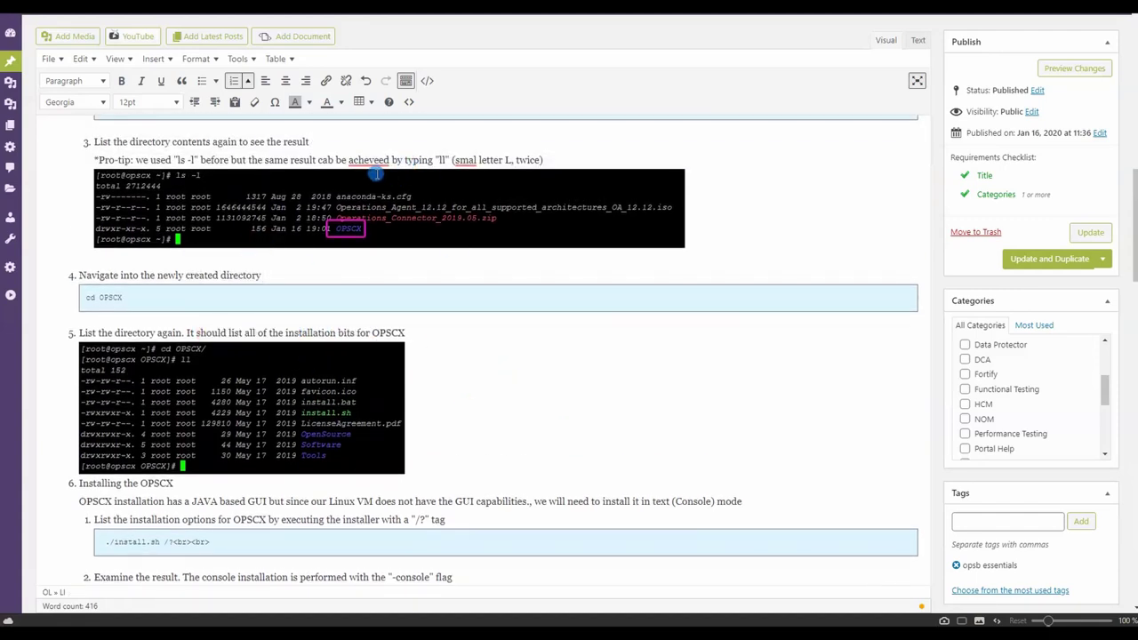
mouse_move(373, 160)
click(391, 76)
mouse_move(463, 159)
click(471, 76)
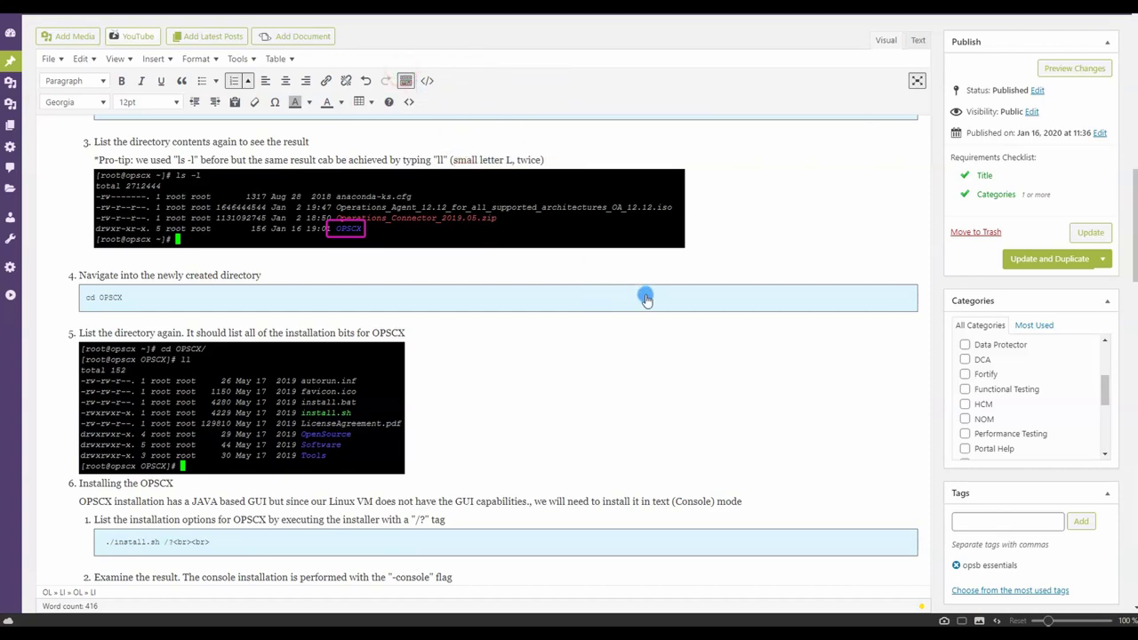
Reread the post's introduction and the first item about connecting to the OPSCX host via SSH.
scroll(645, 294, up, 5)
scroll(623, 318, up, 4)
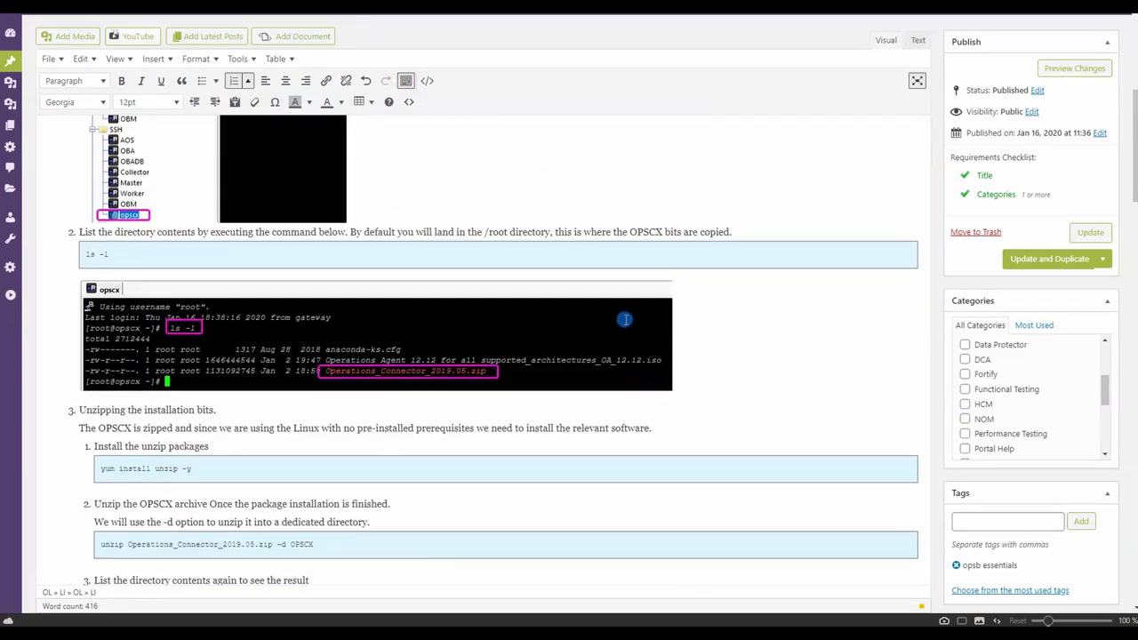
scroll(637, 339, up, 6)
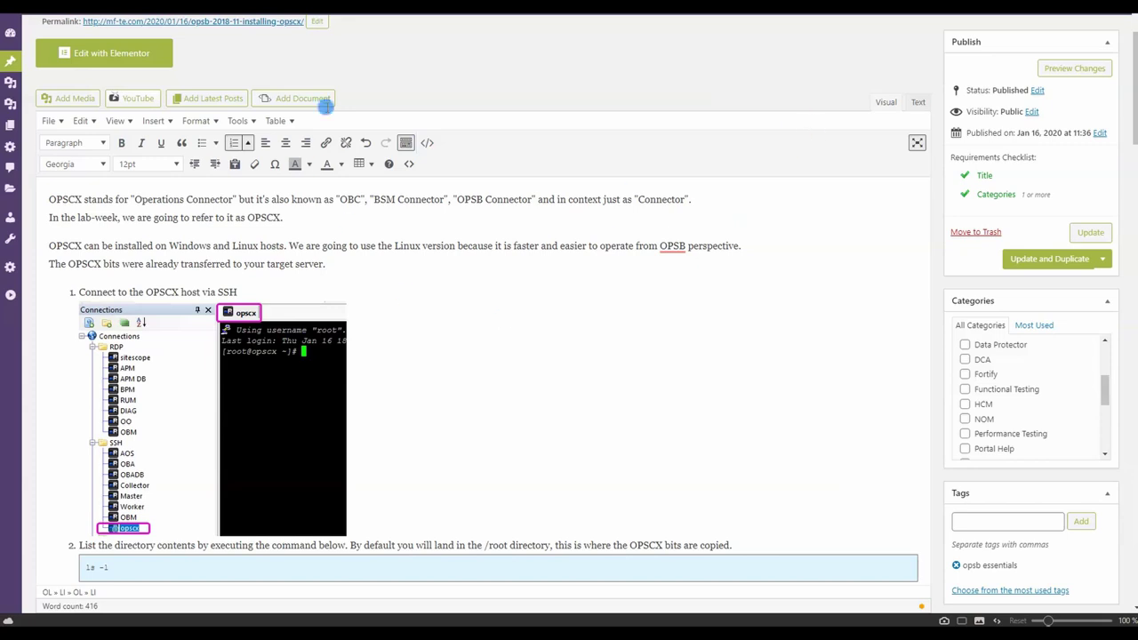
click(542, 285)
scroll(444, 315, down, 2)
scroll(512, 288, down, 3)
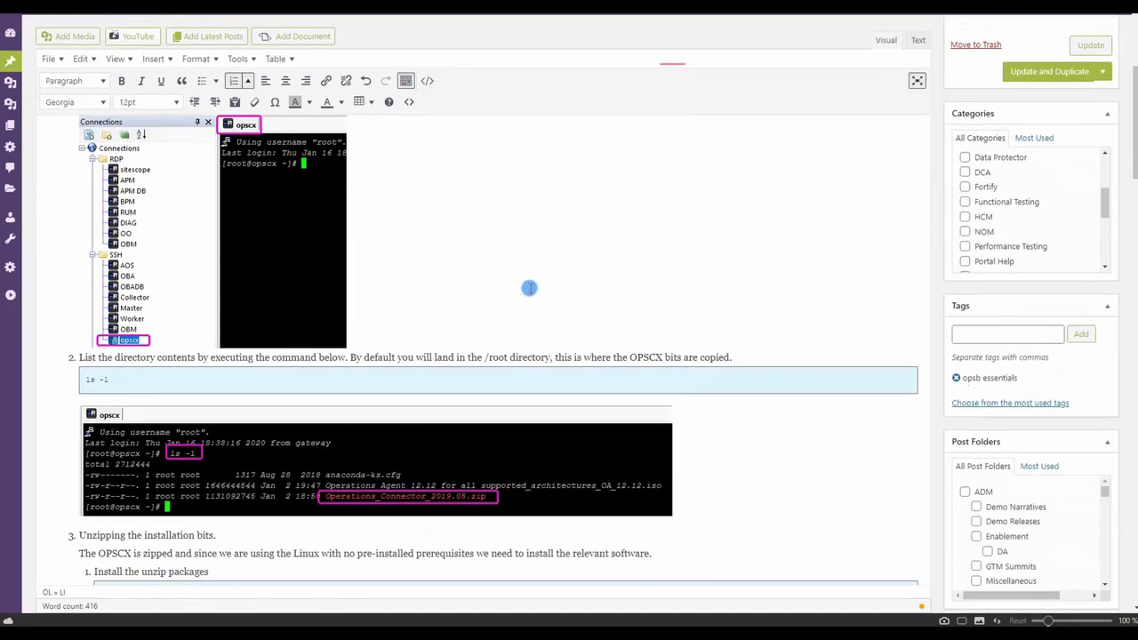
scroll(526, 290, up, 8)
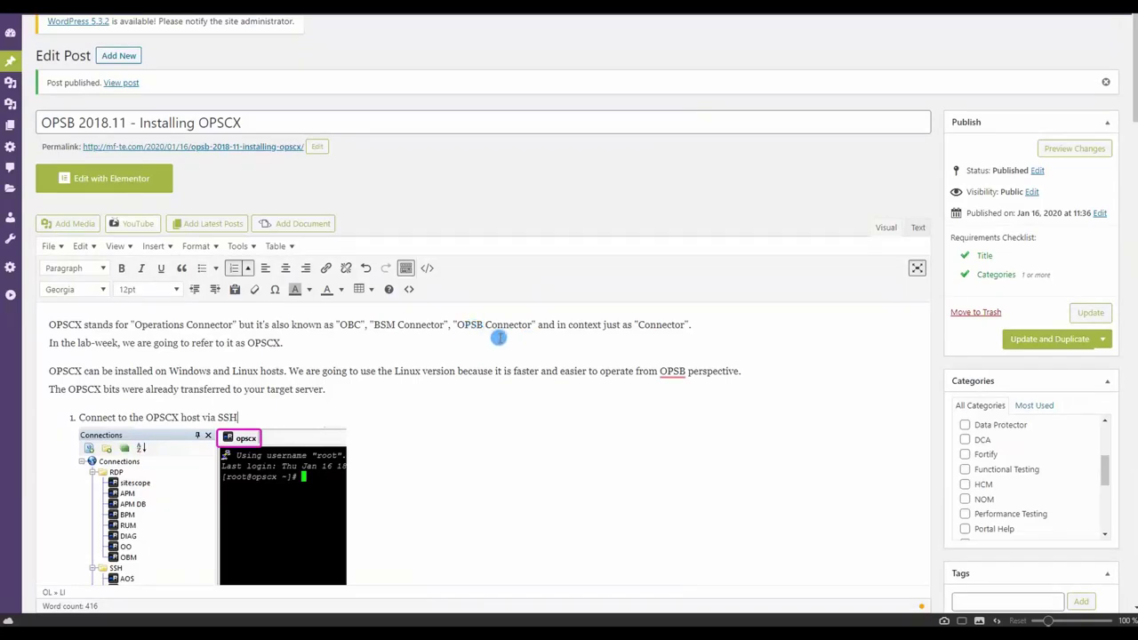
scroll(496, 332, down, 1)
drag(51, 256, 571, 325)
click(315, 352)
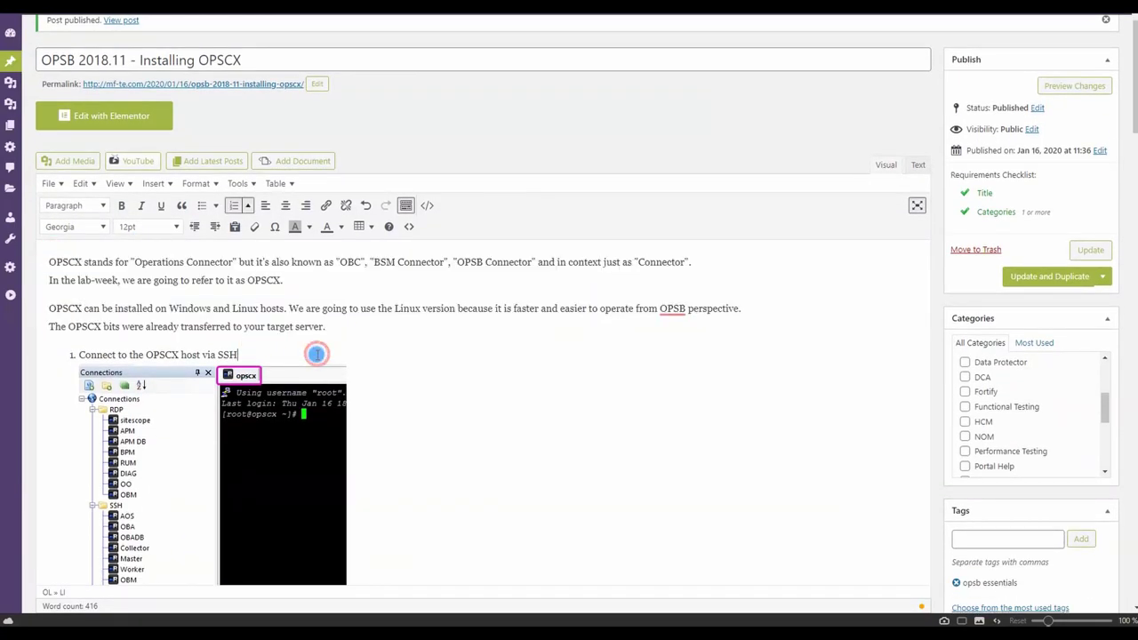
scroll(249, 336, down, 5)
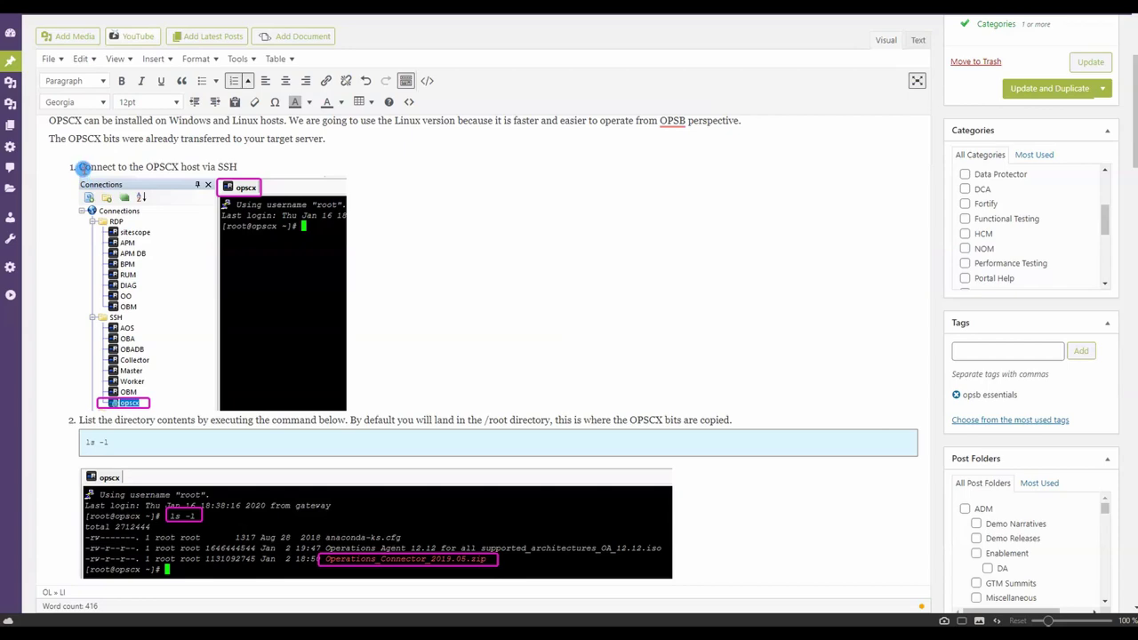
click(80, 166)
scroll(445, 207, down, 1)
scroll(363, 223, up, 2)
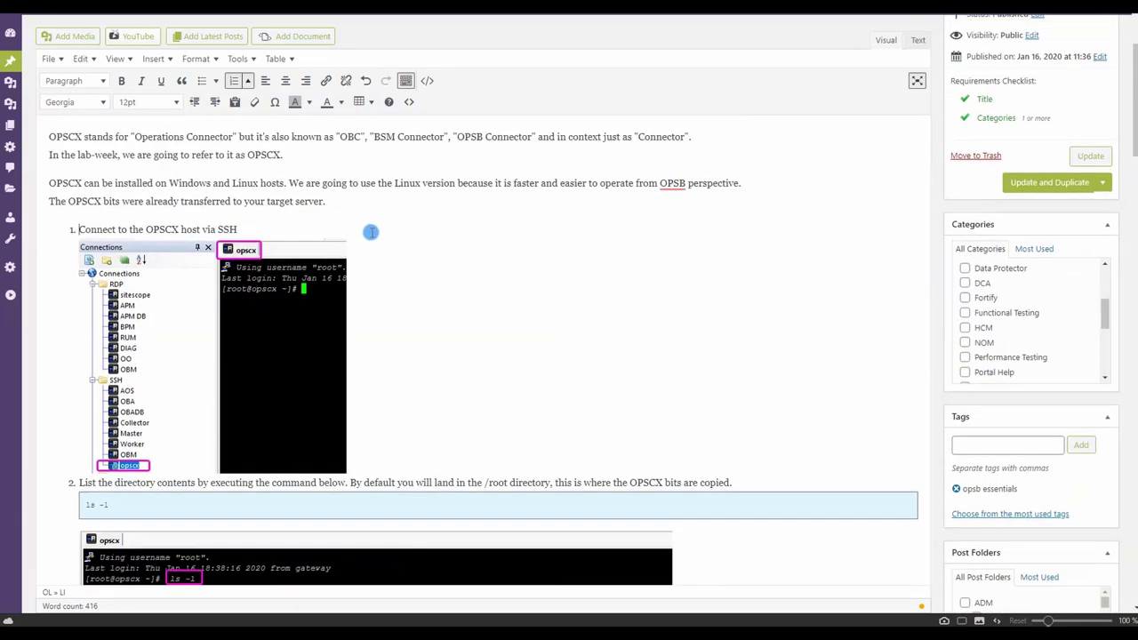
scroll(564, 279, down, 3)
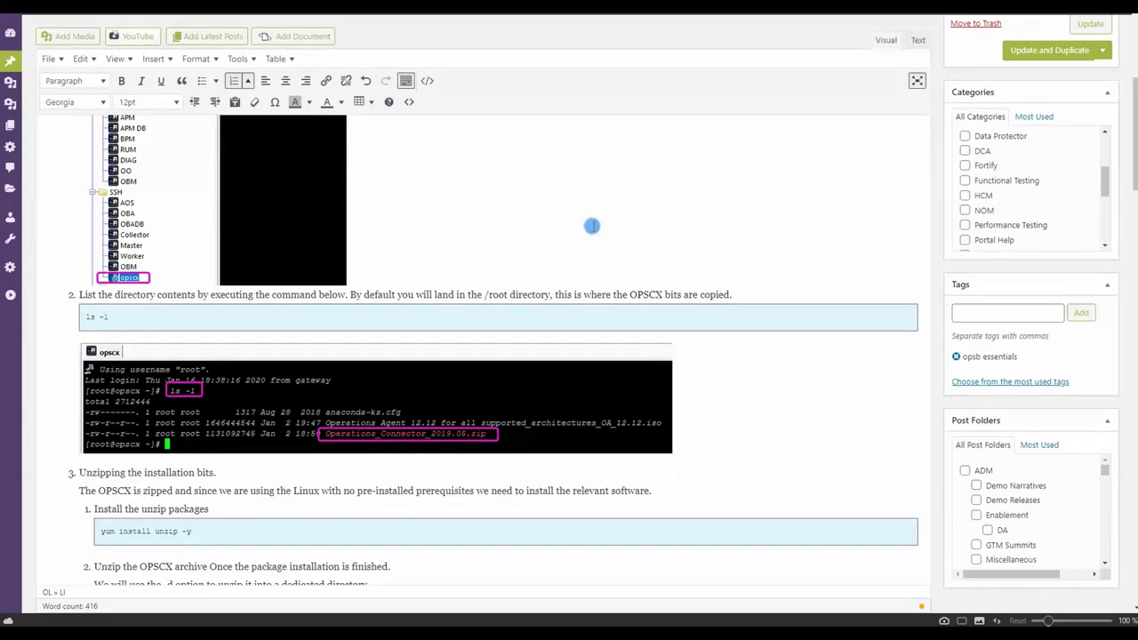
scroll(520, 251, up, 4)
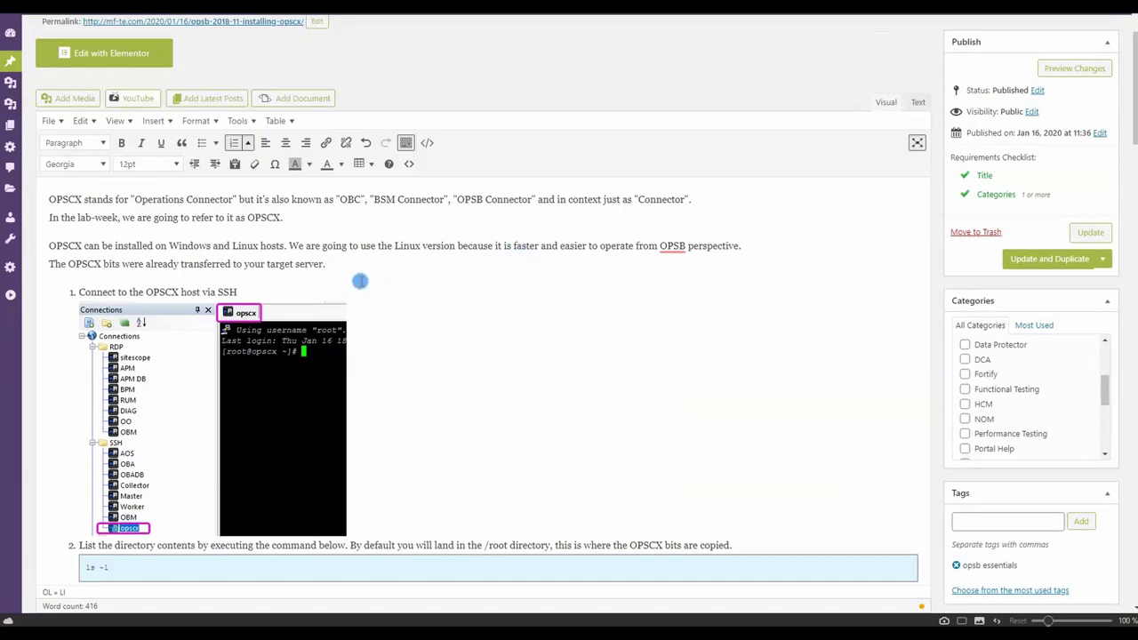
Proofread items 2 through 6 in the editor, from listing the directory contents to the OPSCX console installation commands.
scroll(458, 285, down, 4)
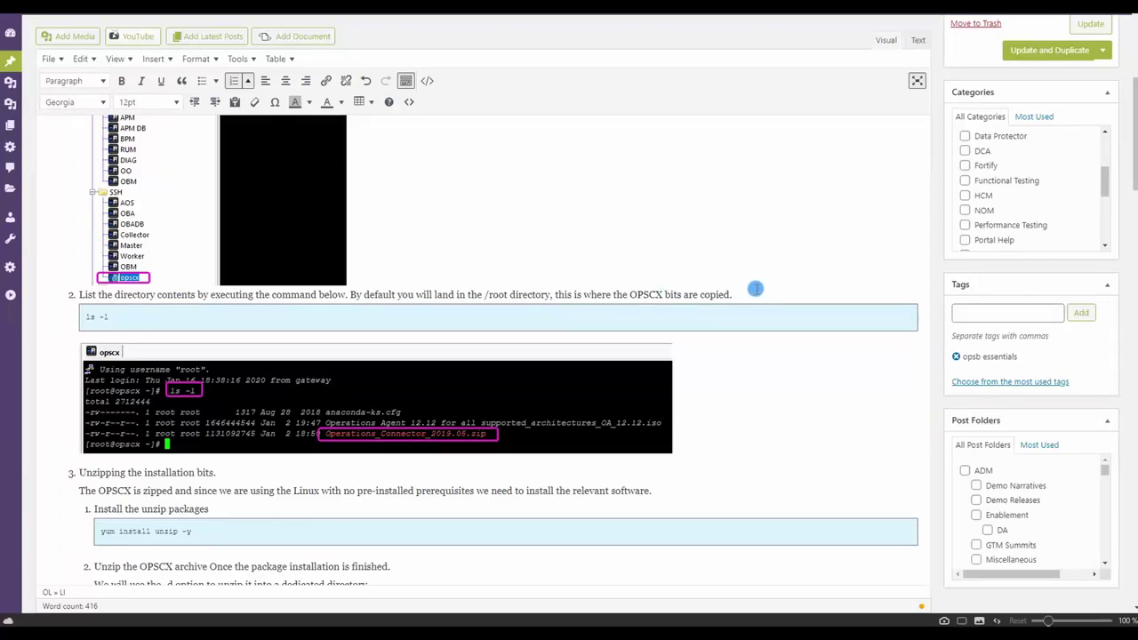
scroll(722, 281, down, 3)
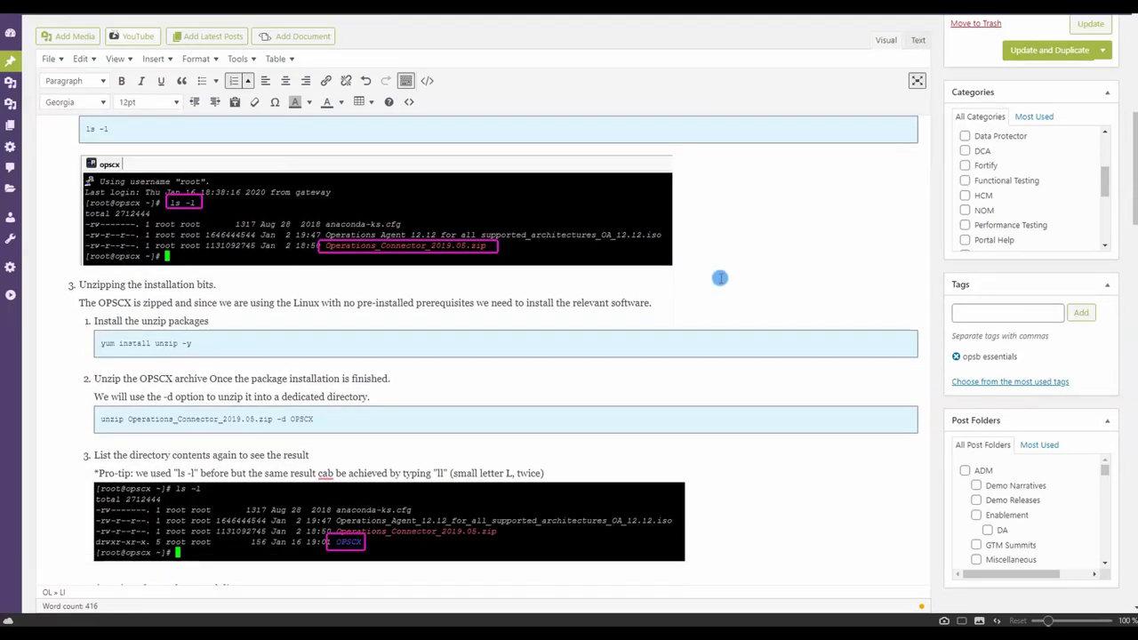
scroll(720, 278, down, 1)
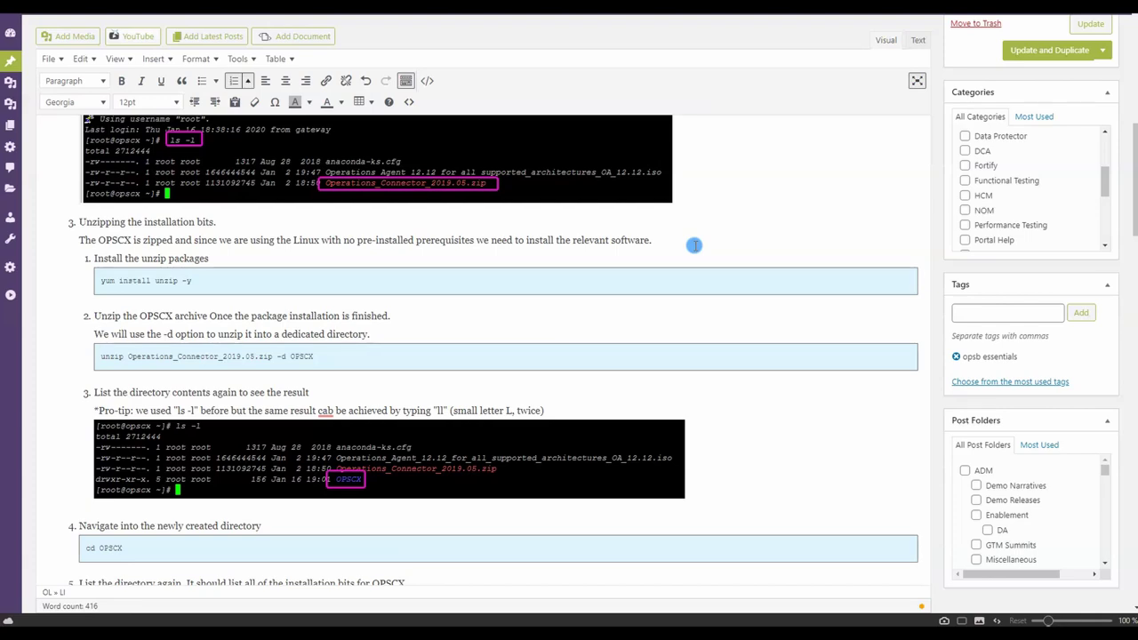
scroll(749, 240, down, 3)
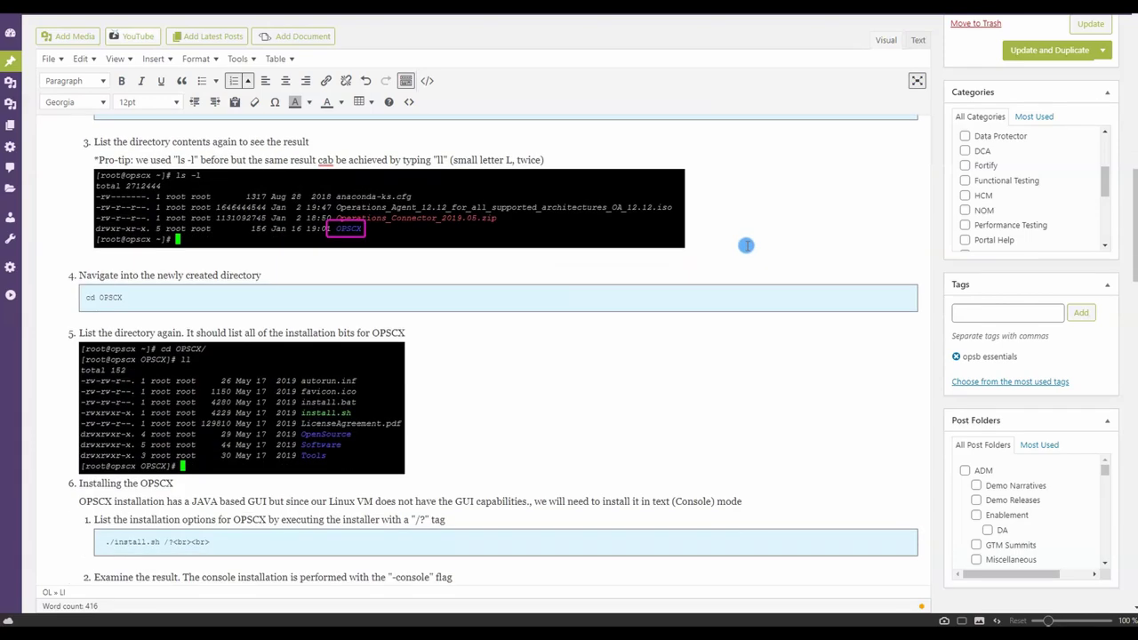
scroll(686, 278, down, 2)
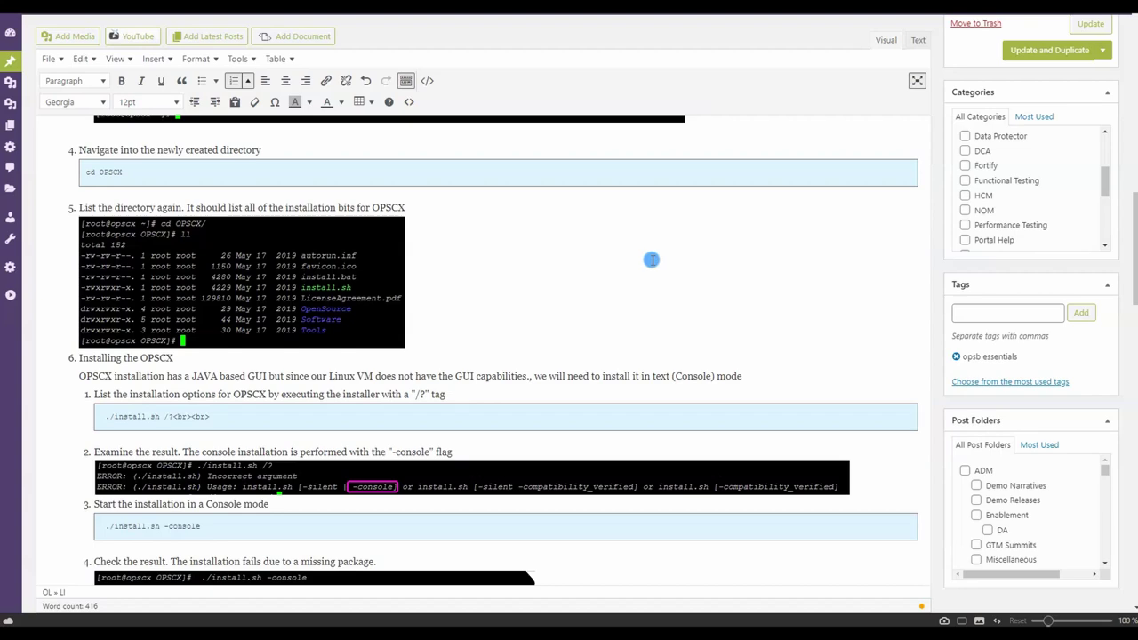
scroll(534, 302, down, 4)
scroll(469, 326, up, 3)
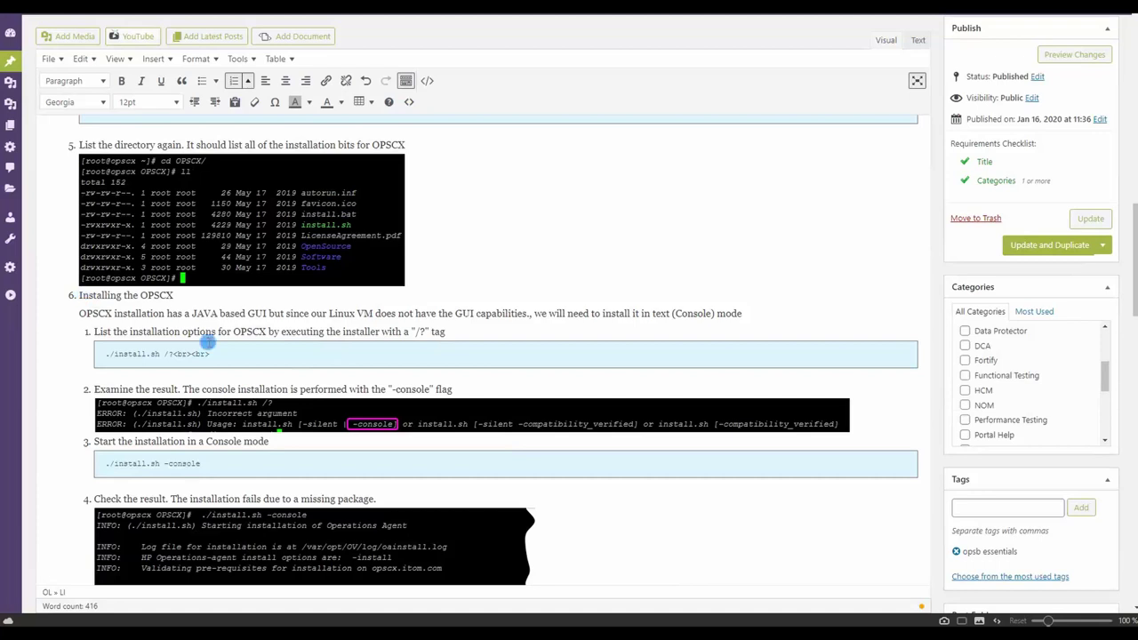
Preview the post's changes and check the rendered text, code blocks and screenshots from the introduction to the closing line.
click(1078, 53)
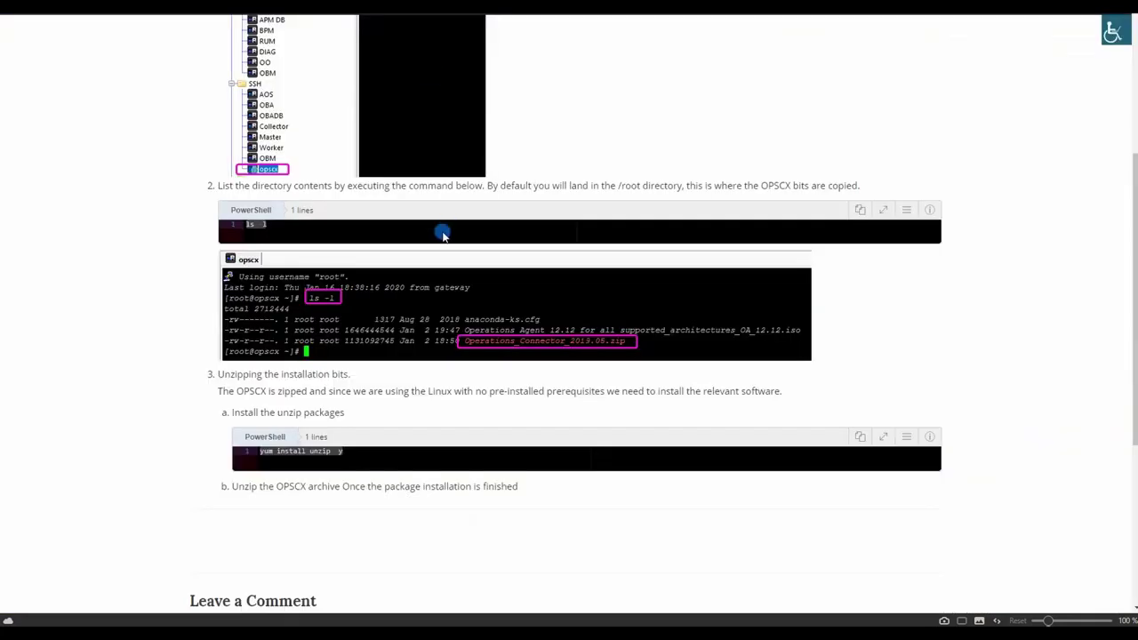
scroll(530, 265, down, 10)
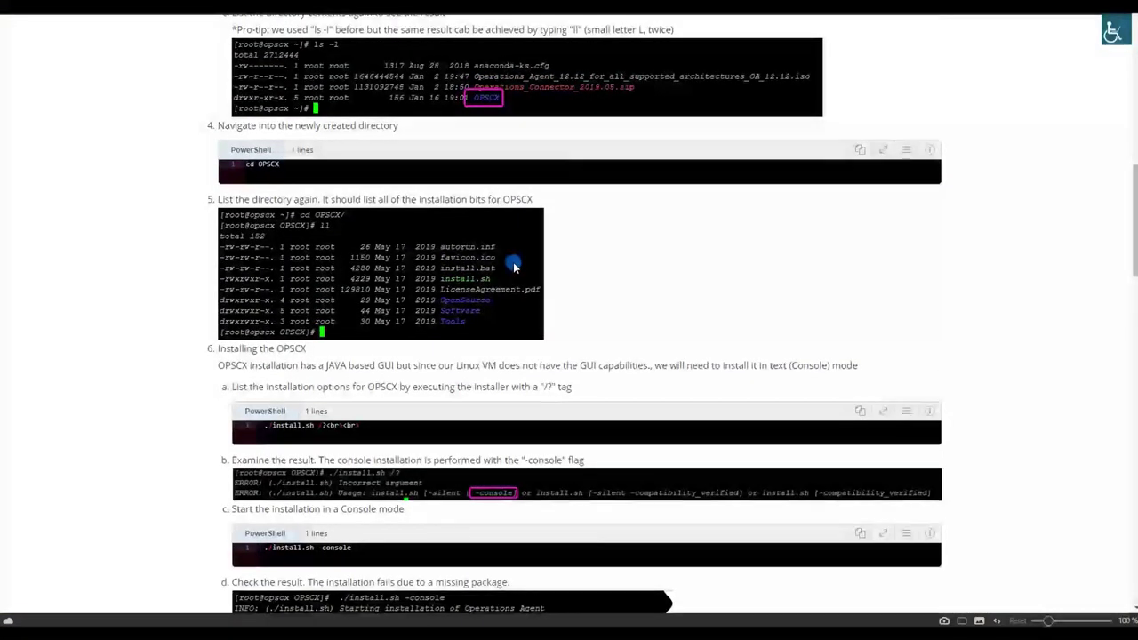
scroll(511, 263, down, 1)
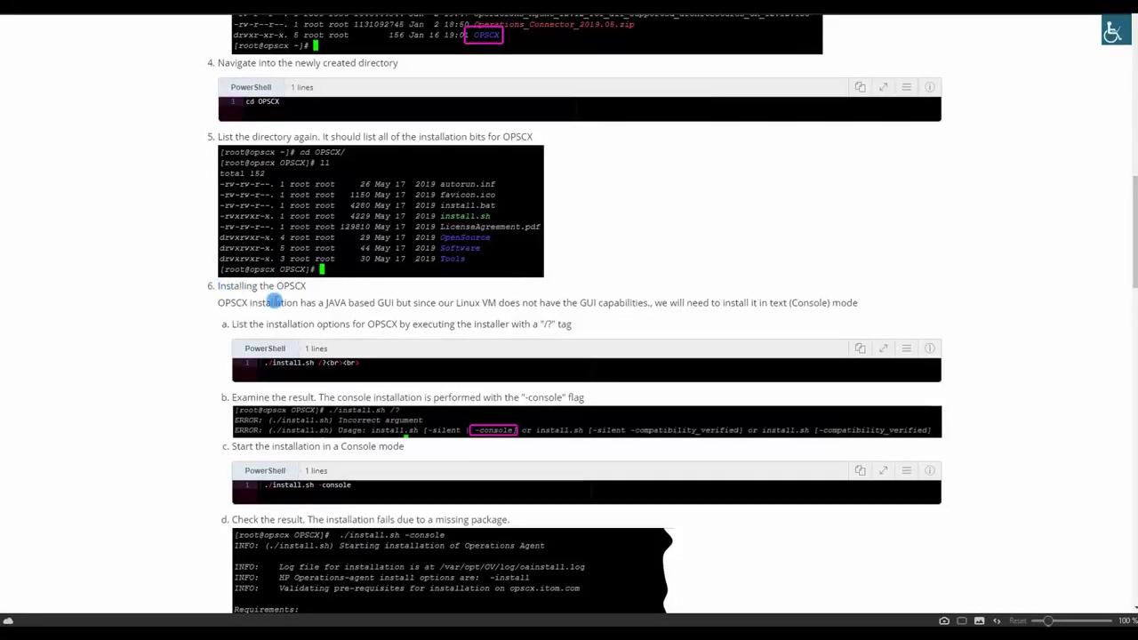
scroll(281, 391, down, 2)
scroll(281, 392, down, 6)
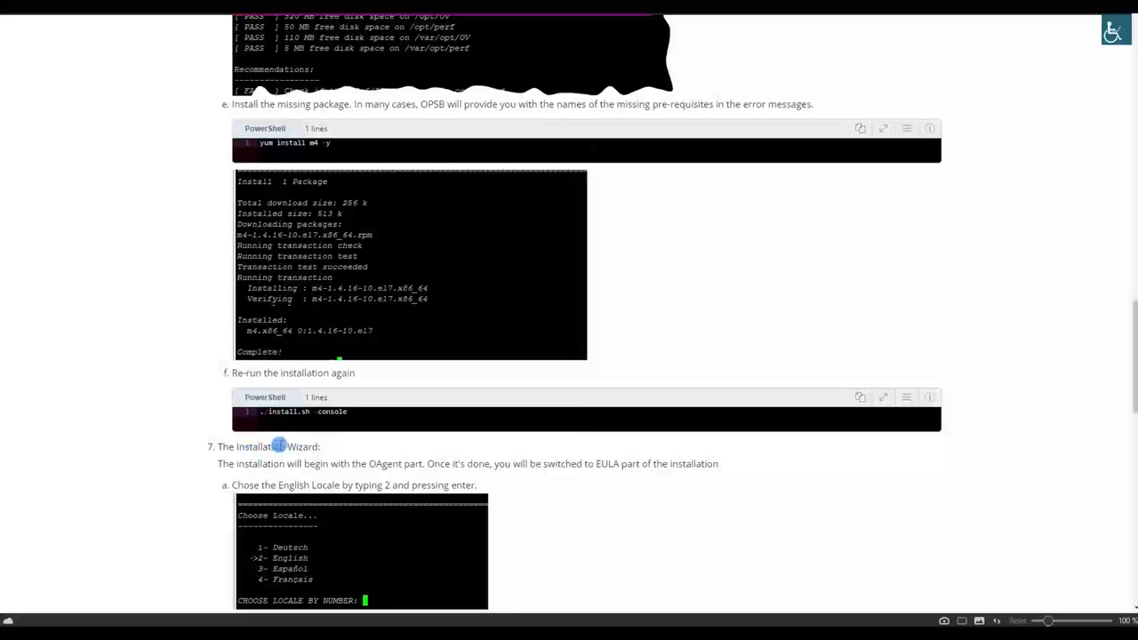
scroll(302, 434, down, 9)
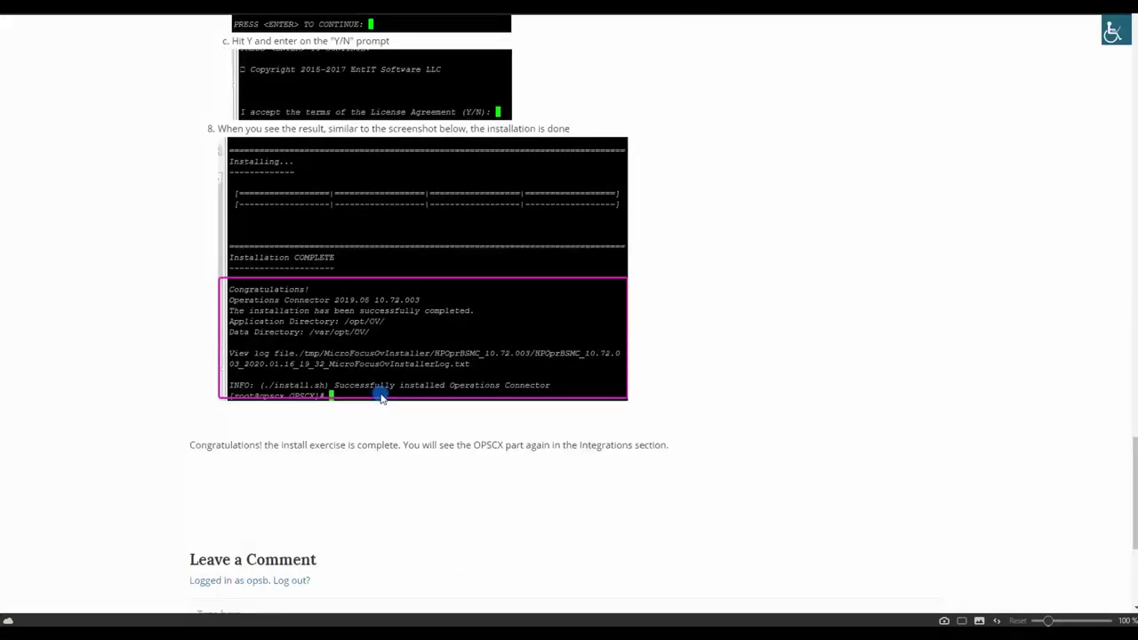
scroll(380, 397, up, 4)
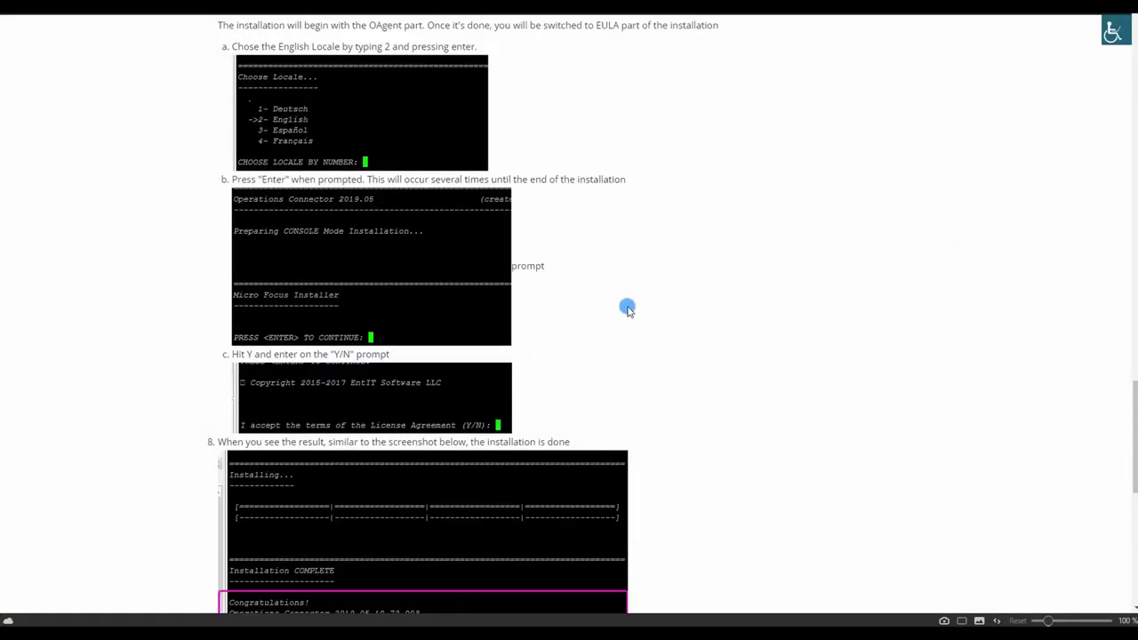
scroll(729, 282, up, 10)
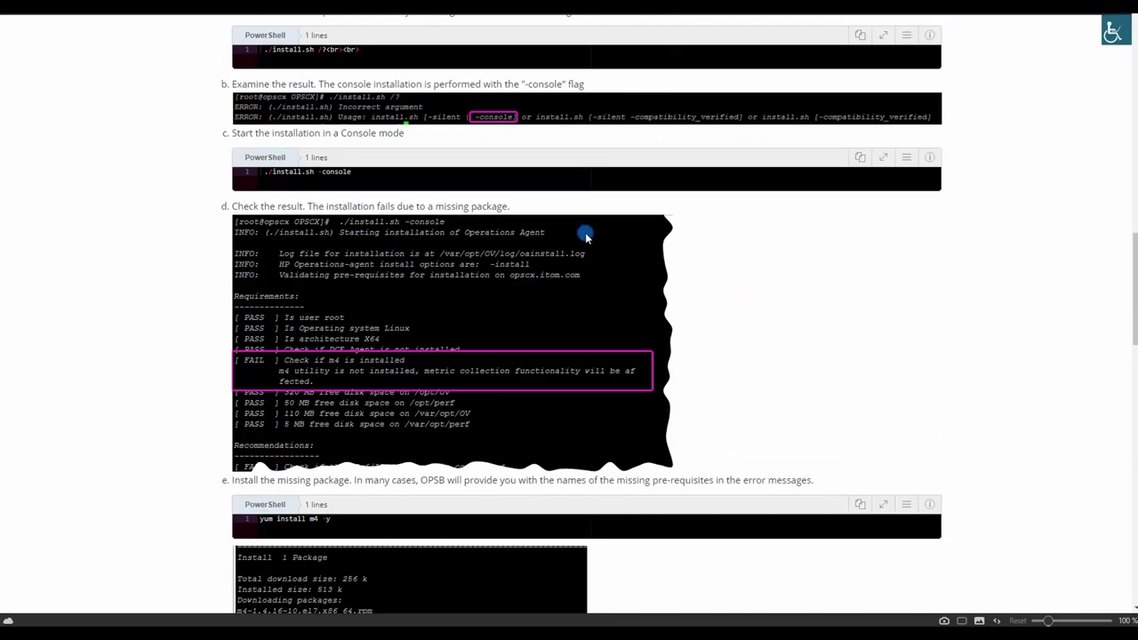
scroll(817, 299, up, 12)
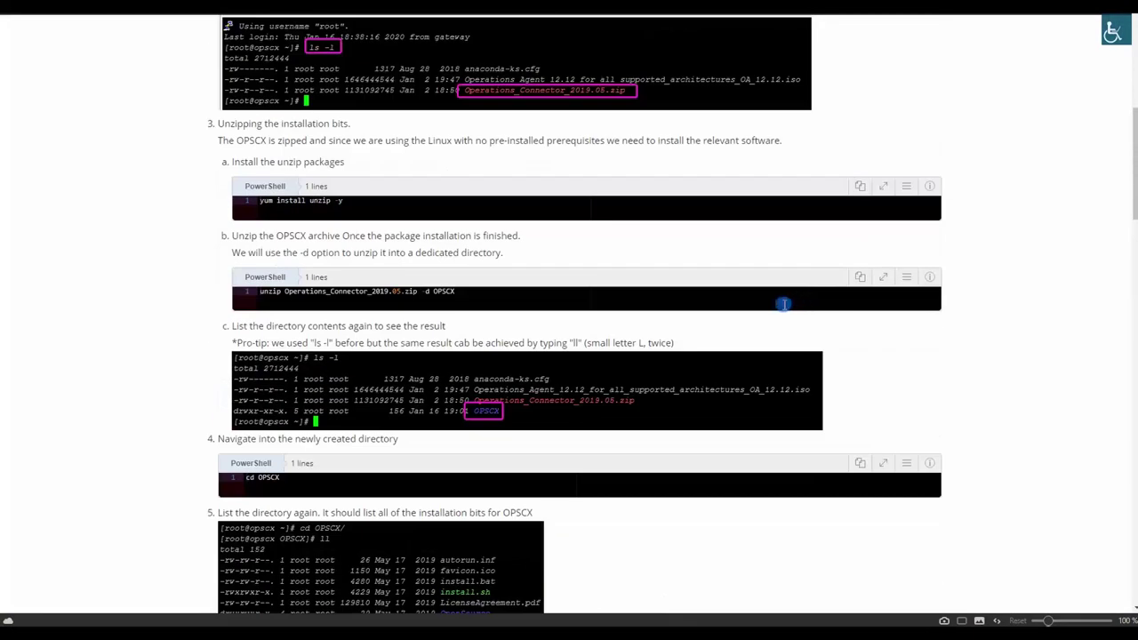
scroll(747, 325, up, 5)
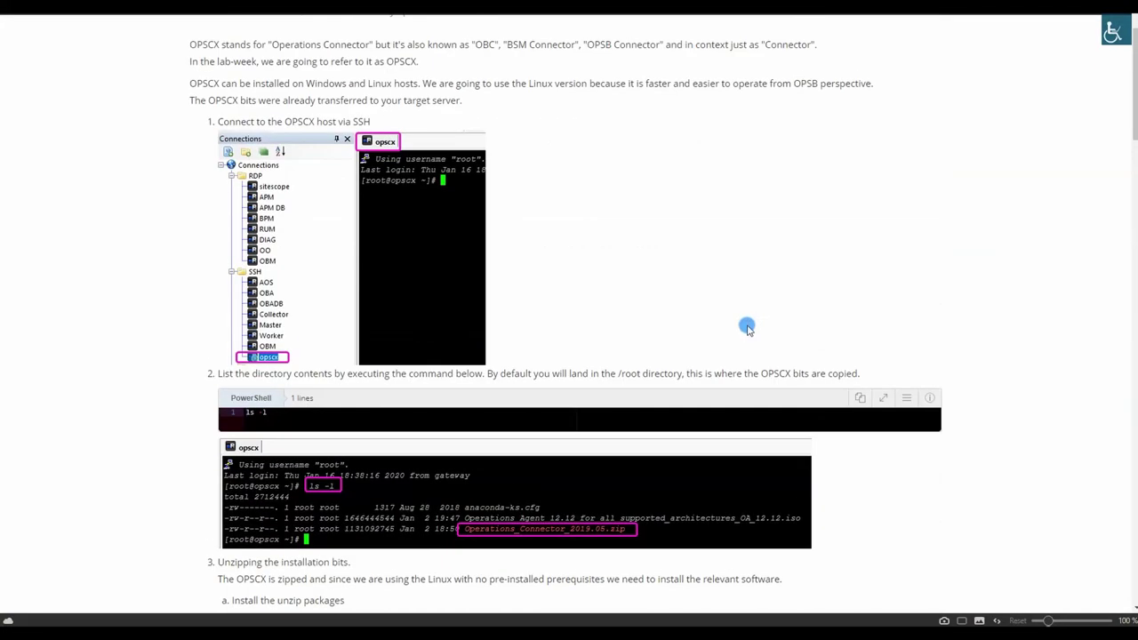
scroll(747, 327, up, 2)
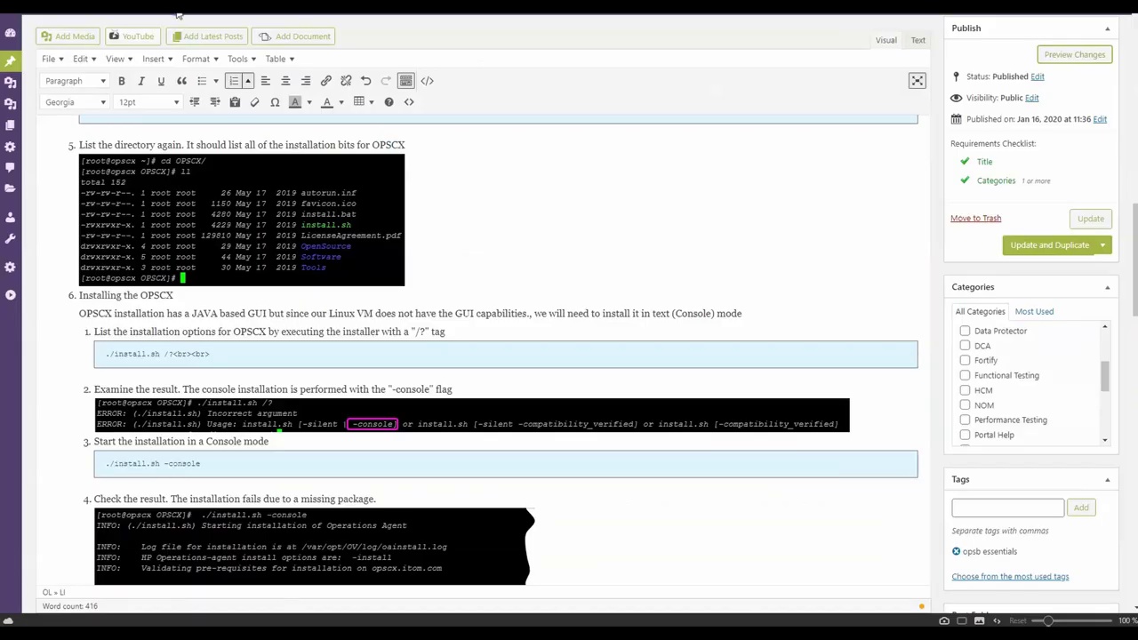
Place the text cursor at the stray punctuation after "capabilities" in the introduction under item 6.
click(563, 313)
click(528, 313)
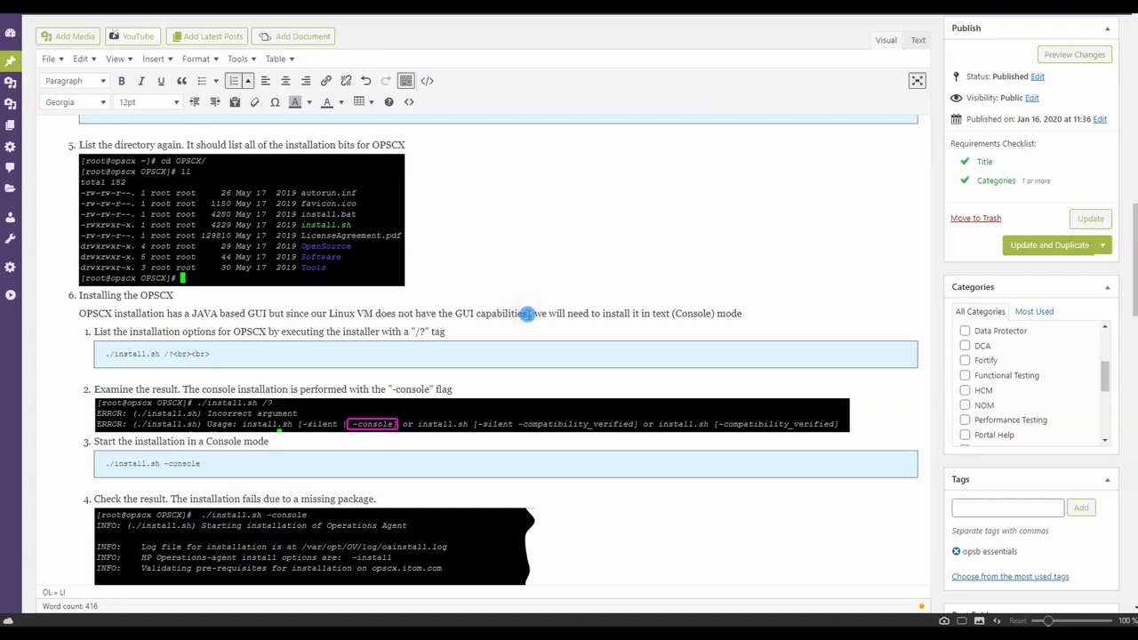